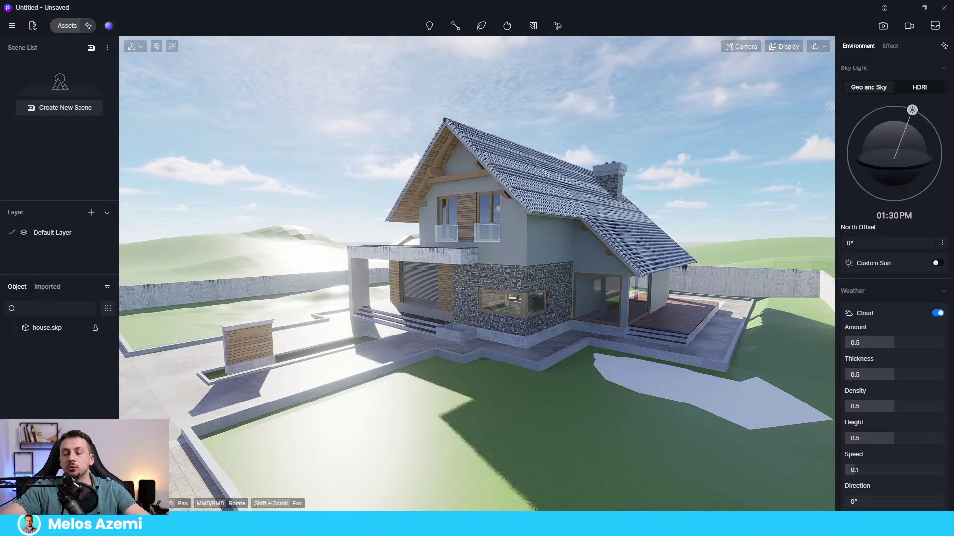
Examine the house exterior, the street side and the surrounding terrain from several angles and distances
middle_drag(387, 303, 354, 291)
middle_drag(509, 304, 541, 293)
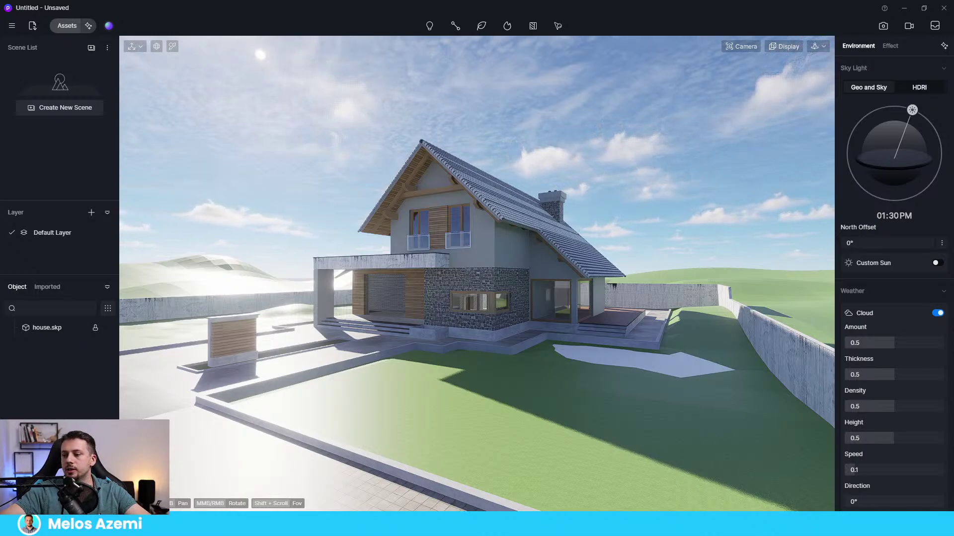
middle_drag(204, 187, 246, 276)
scroll(245, 276, down, 5)
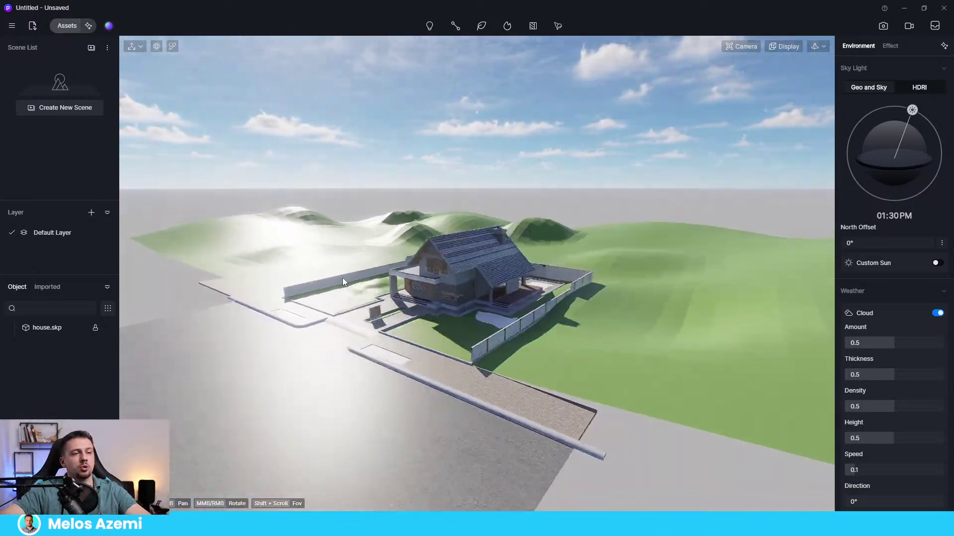
scroll(503, 260, up, 1)
scroll(470, 268, up, 6)
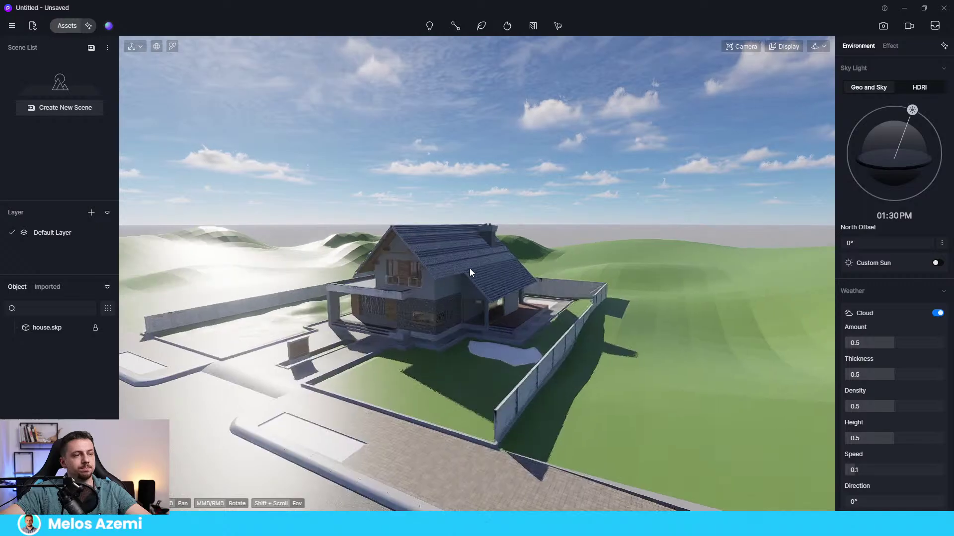
middle_drag(434, 280, 437, 256)
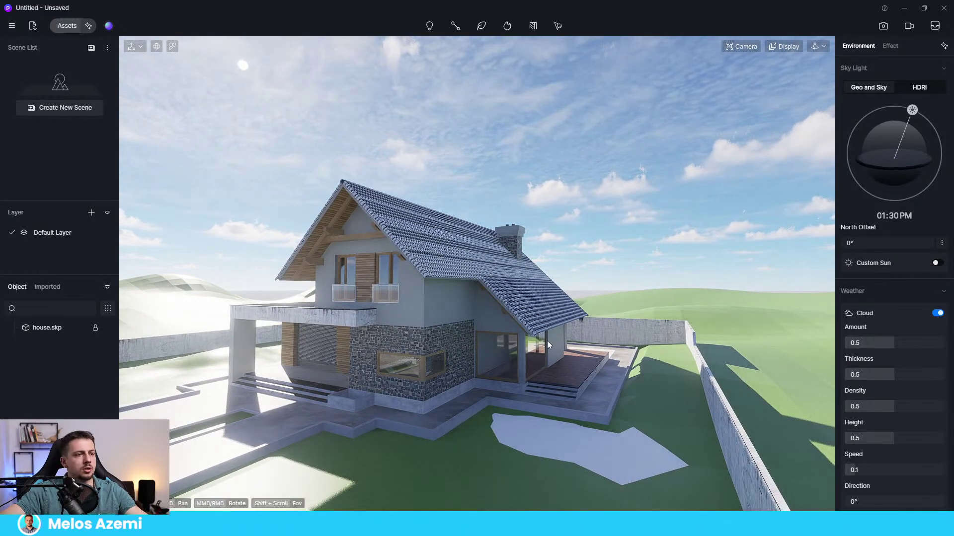
scroll(547, 340, down, 4)
middle_drag(546, 341, 114, 318)
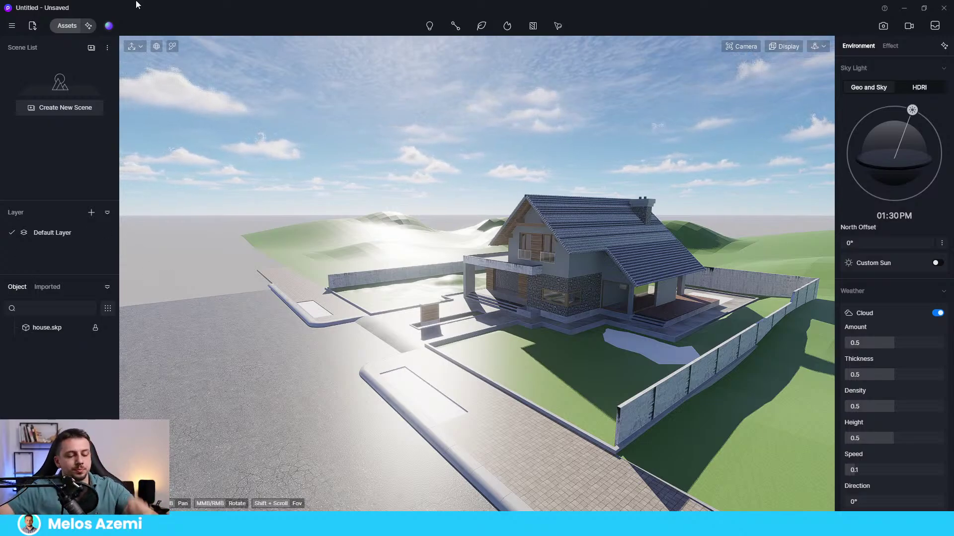
middle_drag(545, 187, 643, 214)
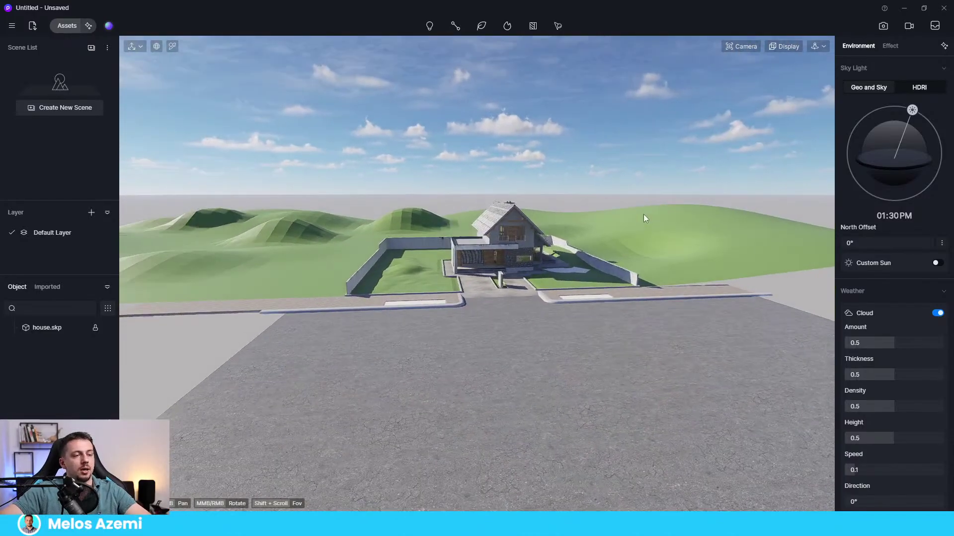
scroll(542, 259, up, 6)
middle_drag(528, 276, 473, 246)
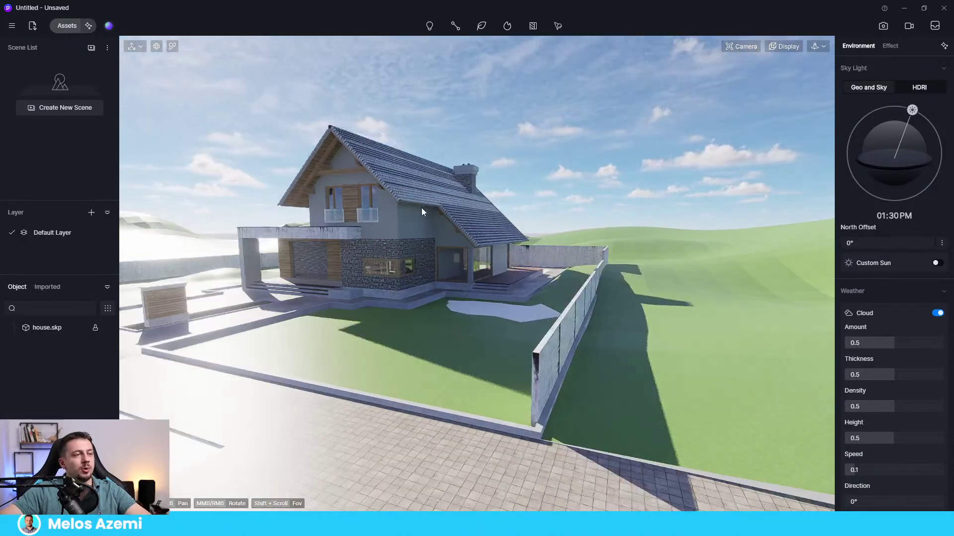
scroll(421, 208, up, 6)
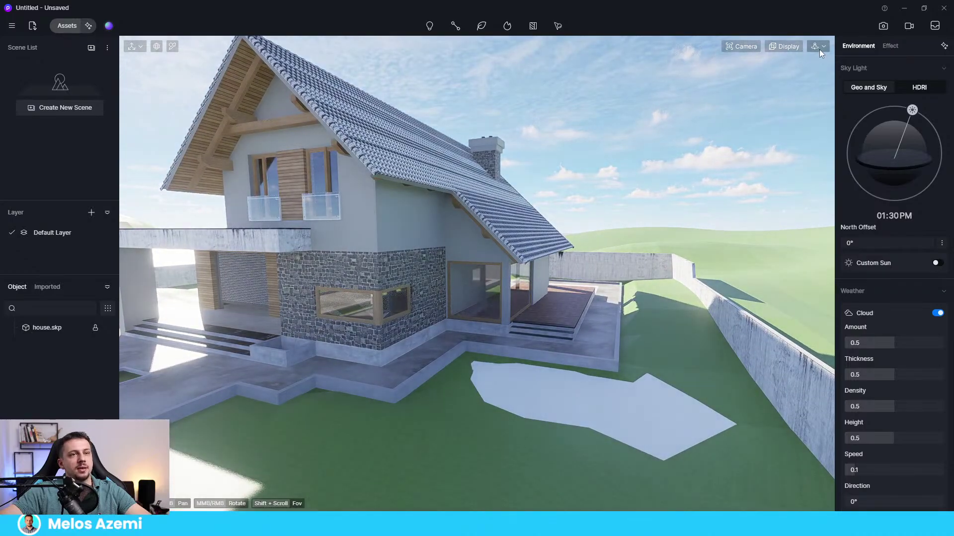
Switch the viewport navigation to the WSADQE fly mode and fly to a low view of the house's front corner
click(820, 47)
click(789, 76)
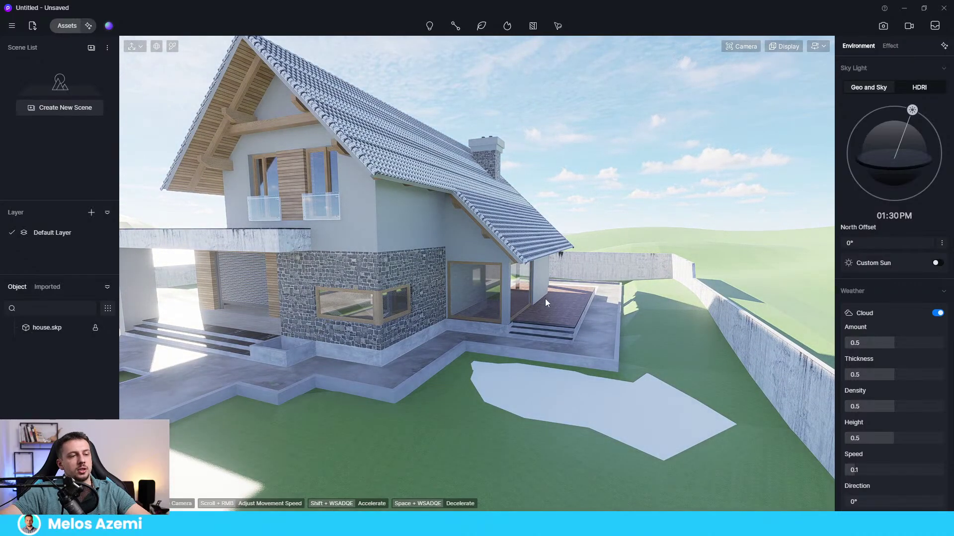
right_drag(496, 229, 449, 194)
key(s)
key(w)
key(e)
key(s)
key(q)
key(w)
key(s)
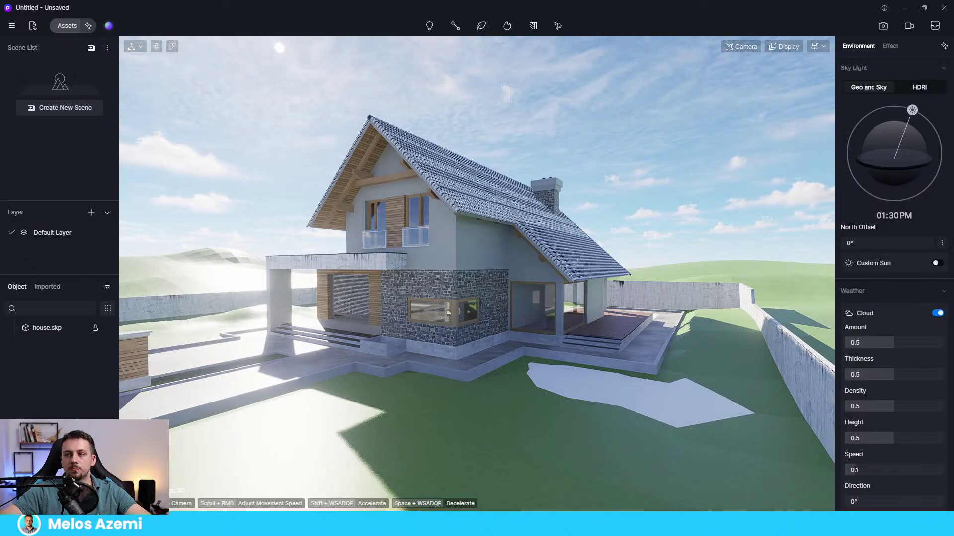
key(q)
key(w)
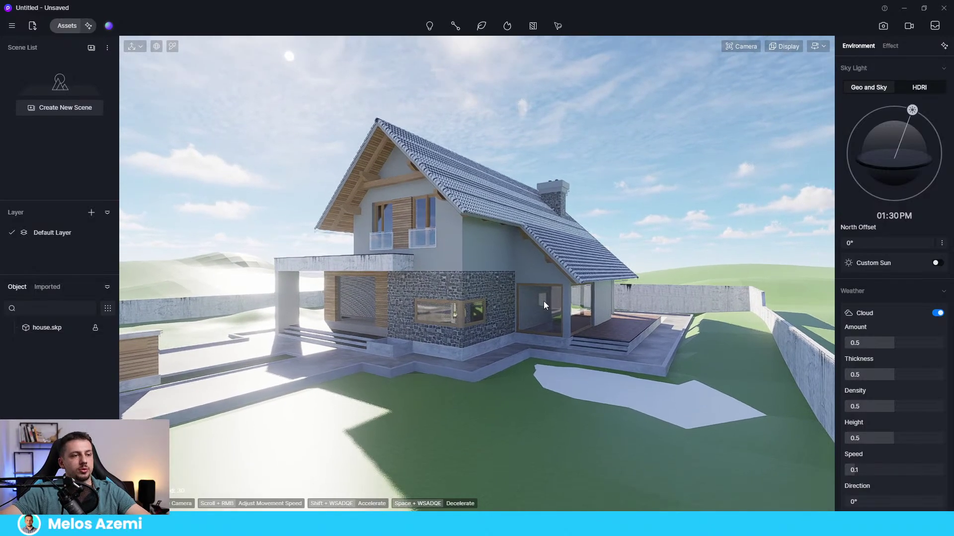
key(e)
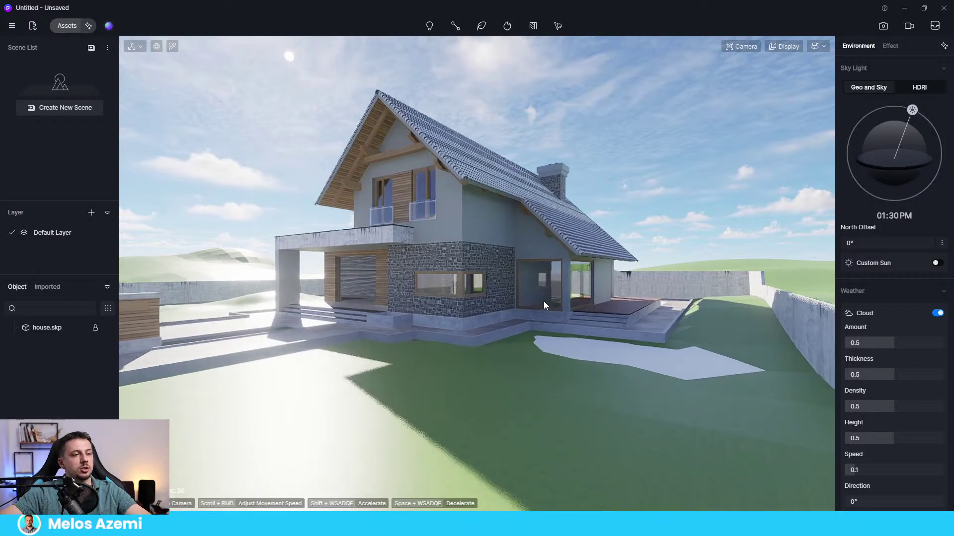
key(w)
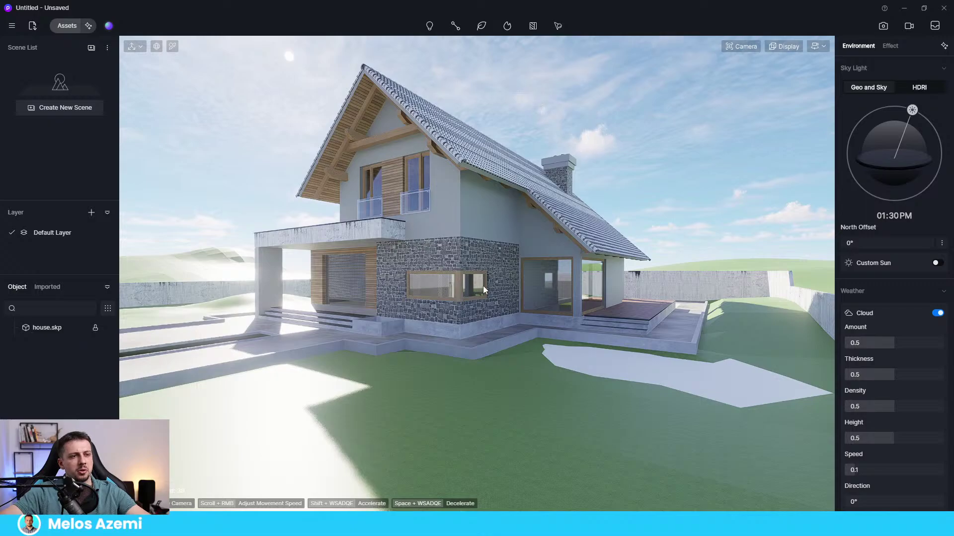
Frame the whole house from its front corner and save the view as a new scene
scroll(506, 270, up, 8)
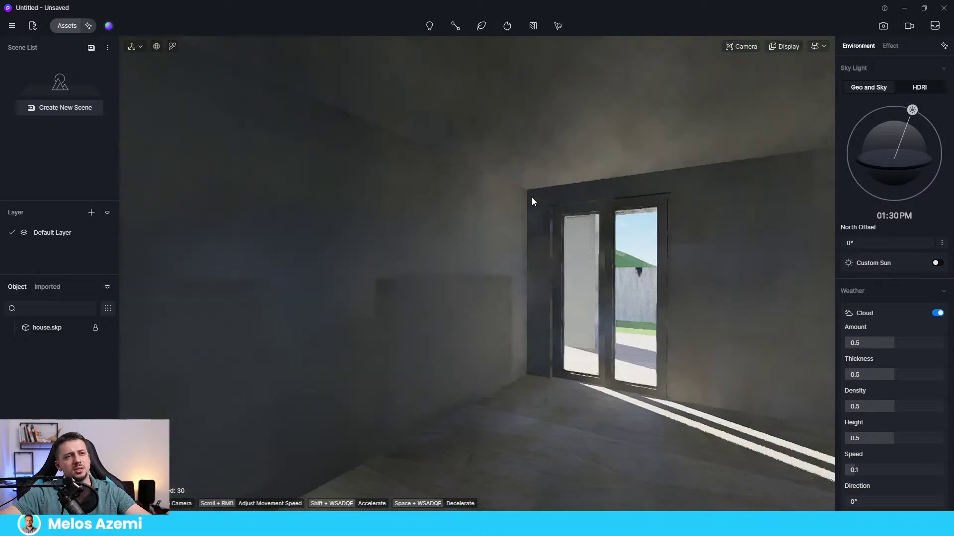
scroll(416, 338, down, 4)
scroll(415, 335, down, 6)
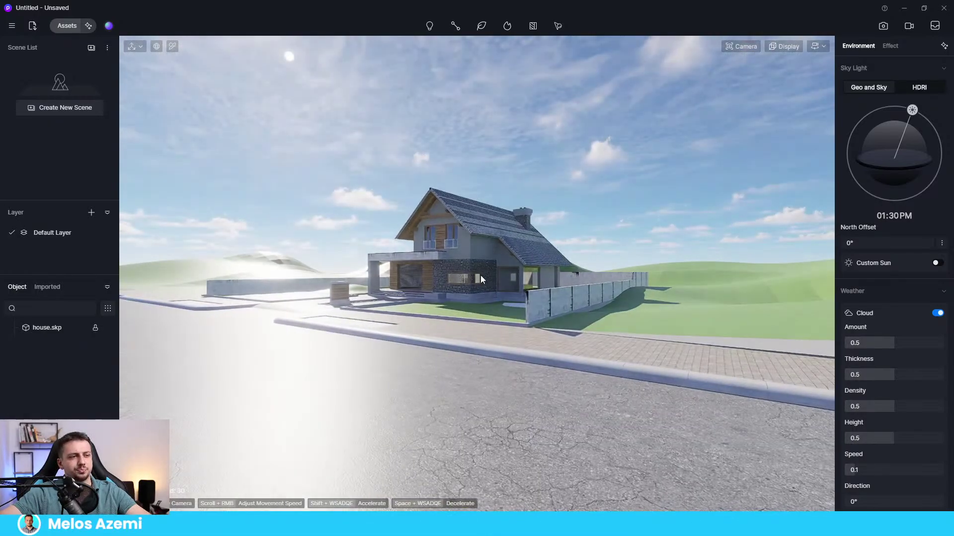
scroll(472, 263, up, 3)
scroll(497, 255, up, 2)
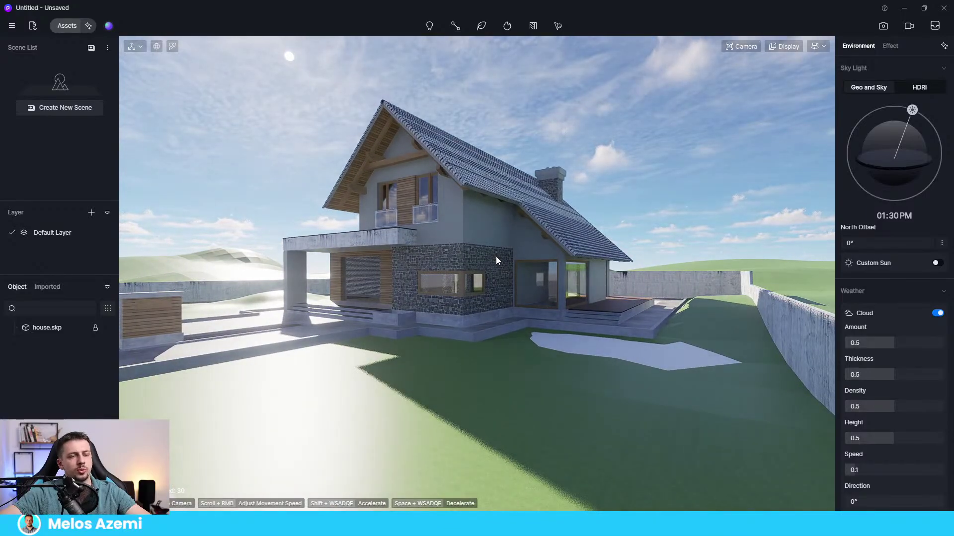
scroll(488, 269, up, 1)
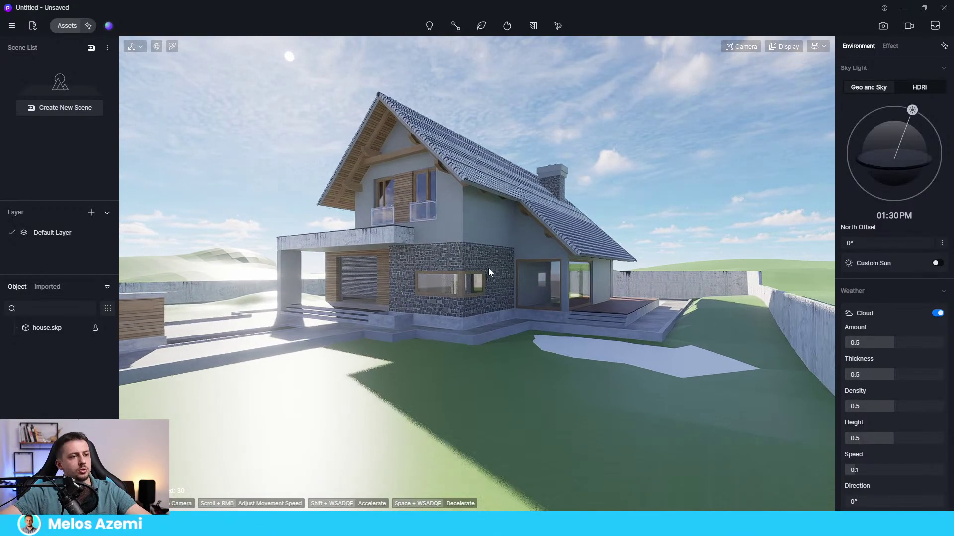
right_drag(596, 335, 288, 228)
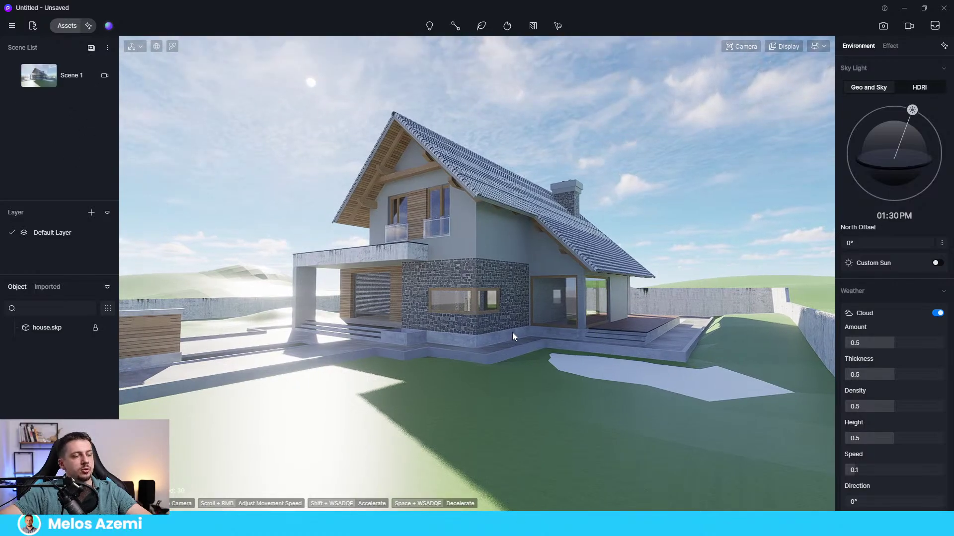
Show Scene 1's camera properties and preview, and review the actions available for the scene
click(105, 75)
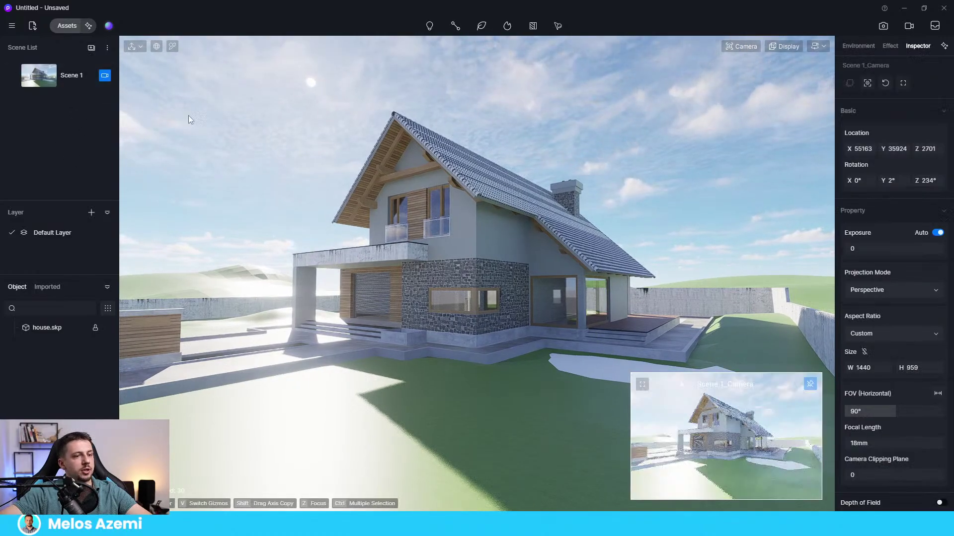
right_click(79, 79)
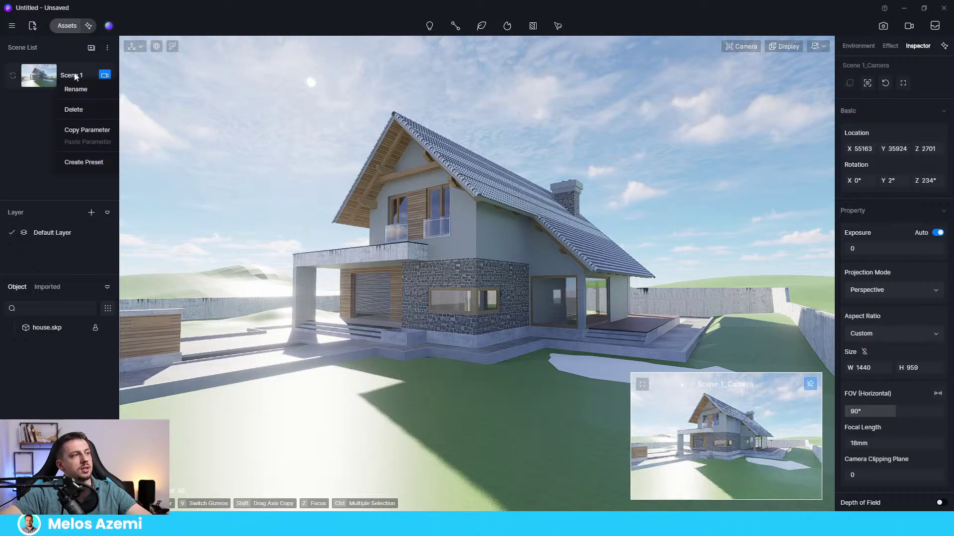
click(38, 125)
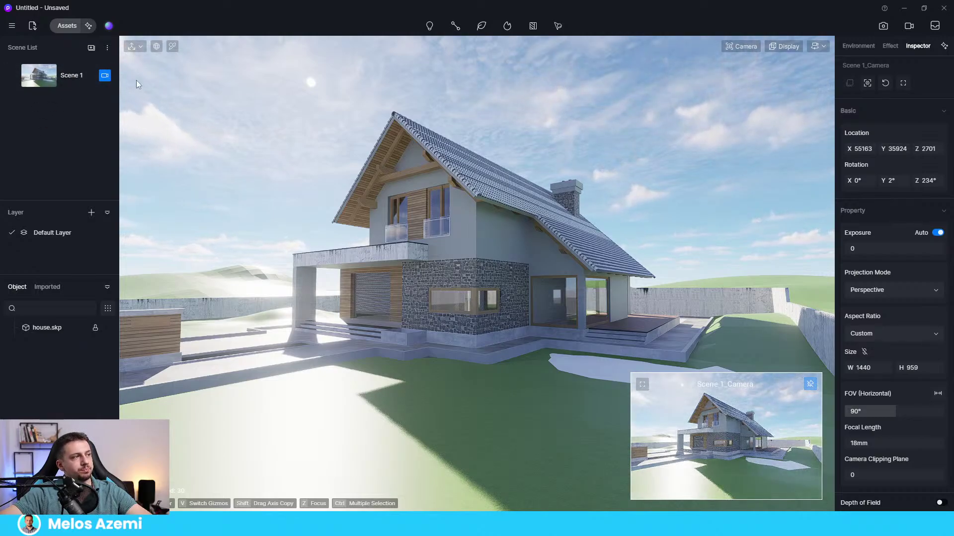
Set the scene list's Environment & Effect option to Apply to all and check the setting
click(106, 48)
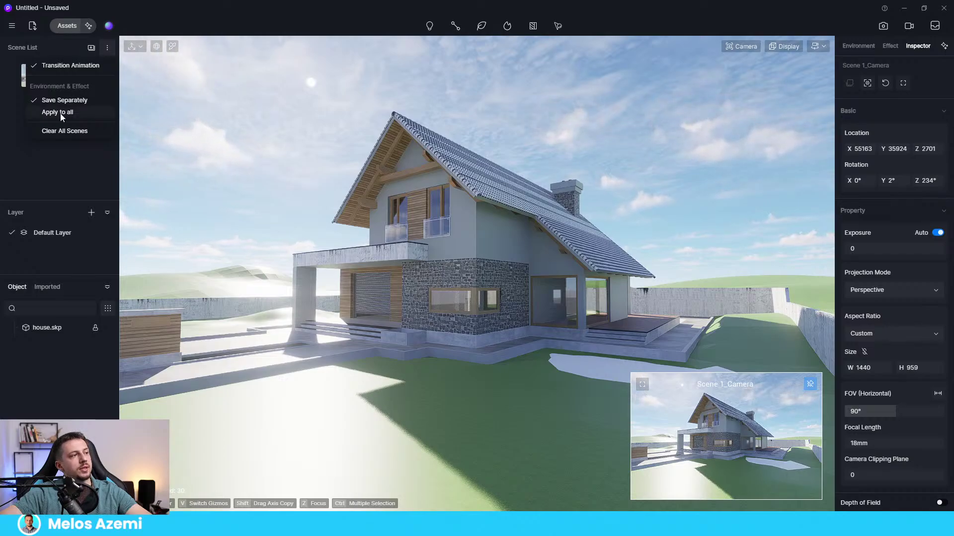
click(61, 112)
click(106, 48)
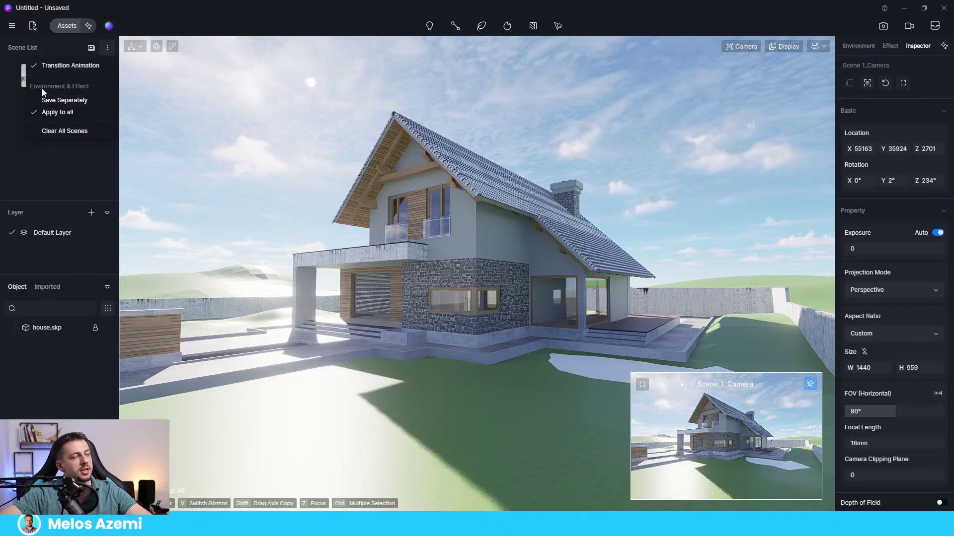
mouse_move(25, 81)
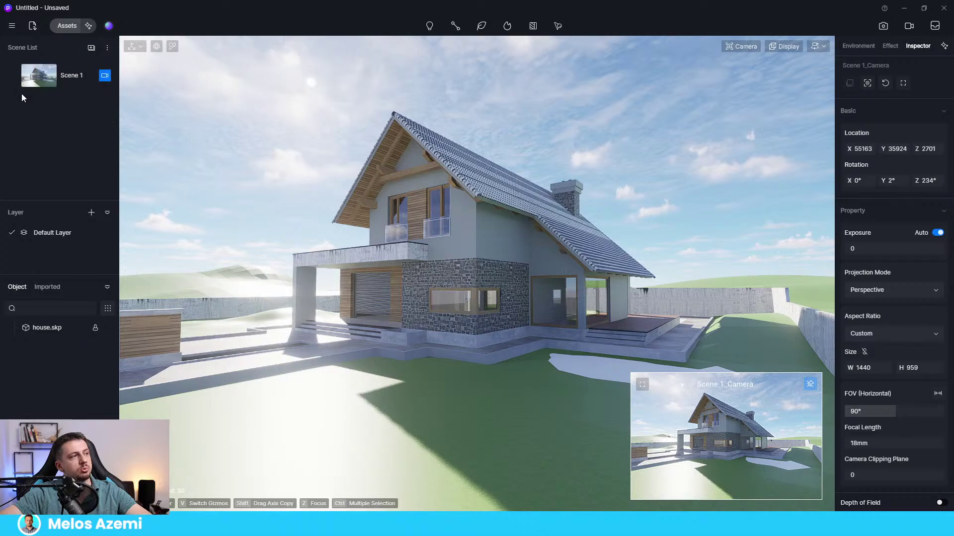
Activate Scene 1, turn its camera slightly to a Z rotation of 233°, and close its camera properties
click(25, 85)
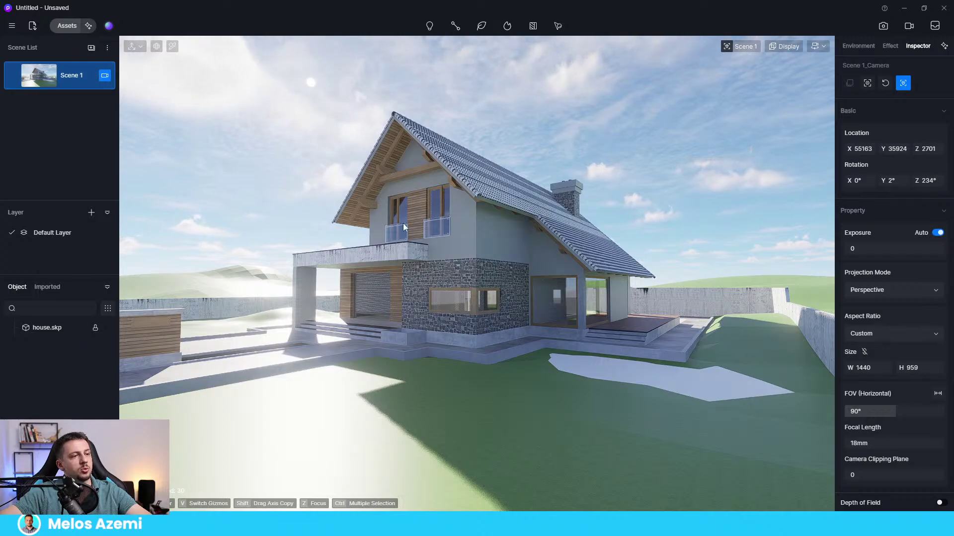
mouse_move(264, 120)
right_down()
mouse_move(315, 133)
mouse_move(272, 128)
right_up()
click(107, 75)
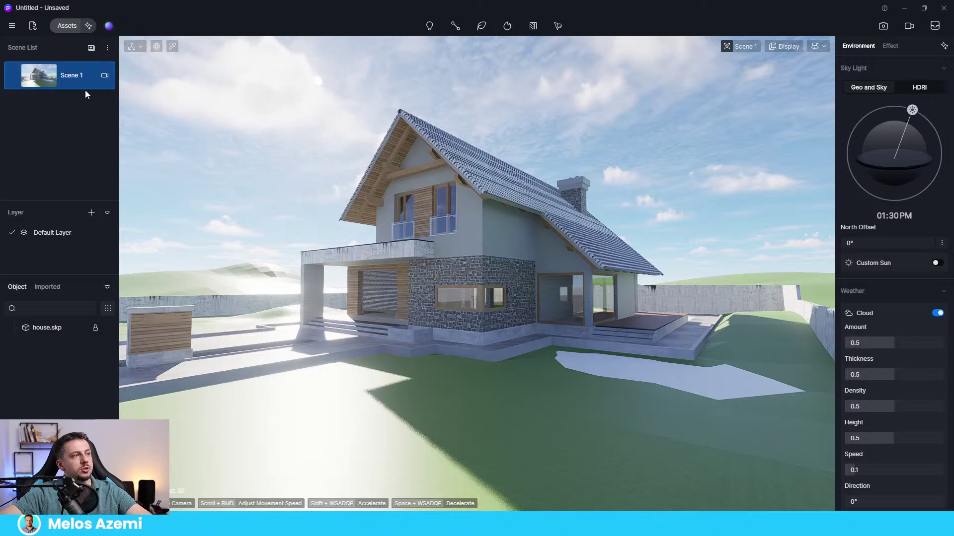
Fly around the front and garage side of the house with Scene 1's camera preview shown to compare the views
key(w)
right_drag(399, 199, 362, 181)
key(a)
key(s)
key(w)
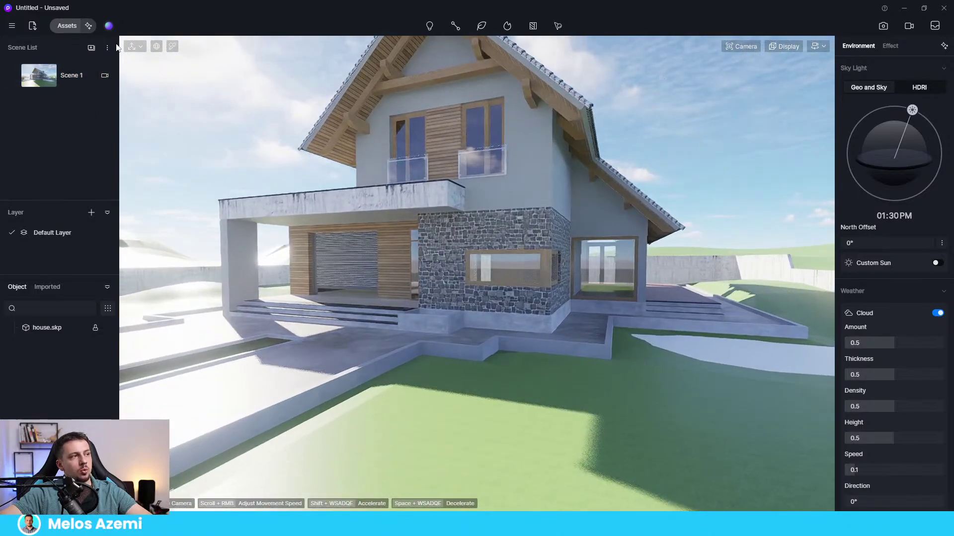
click(104, 76)
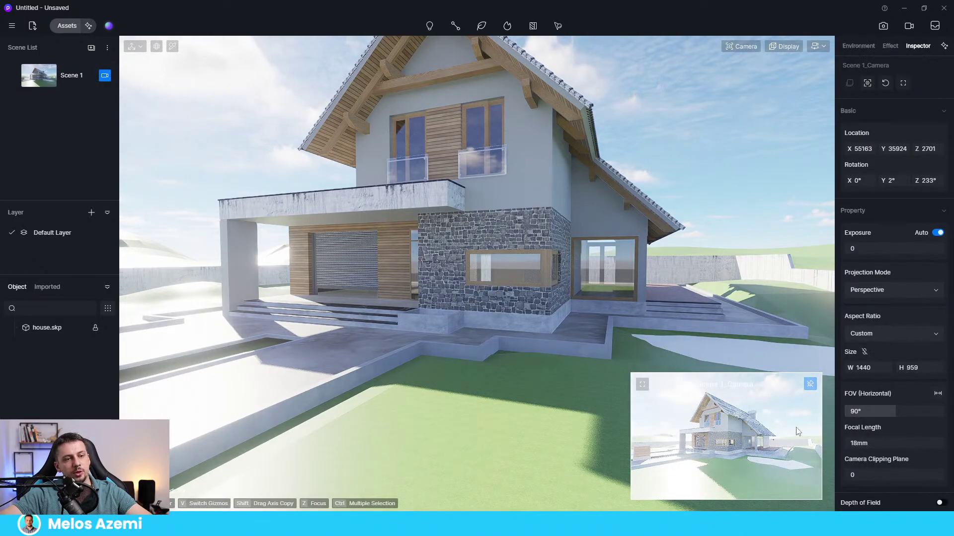
key(w)
key(a)
key(w)
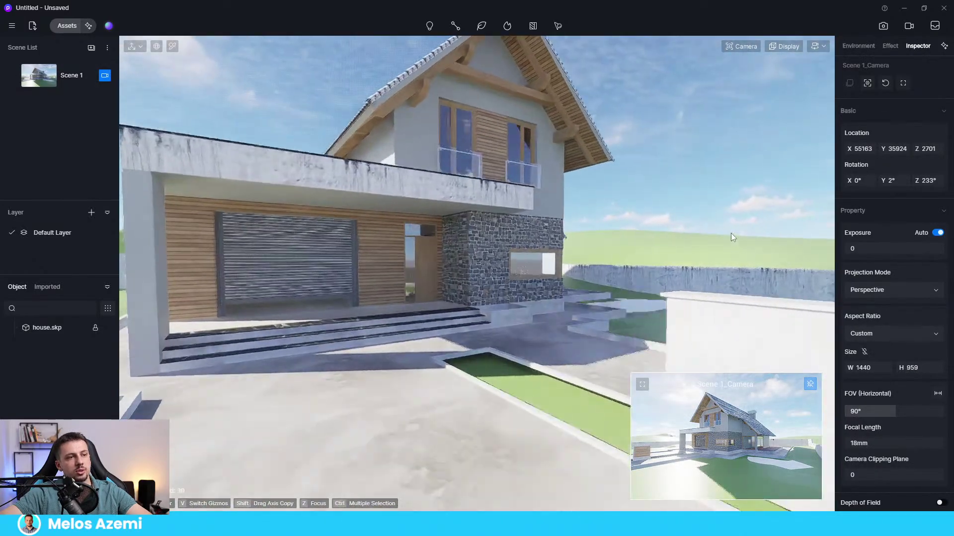
right_drag(592, 229, 538, 246)
scroll(537, 246, down, 5)
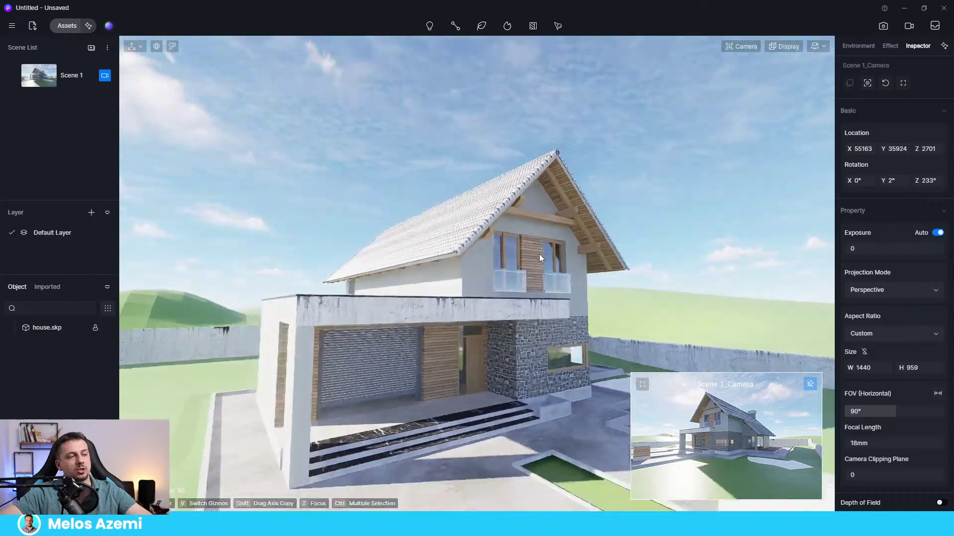
scroll(495, 223, up, 6)
scroll(494, 222, down, 5)
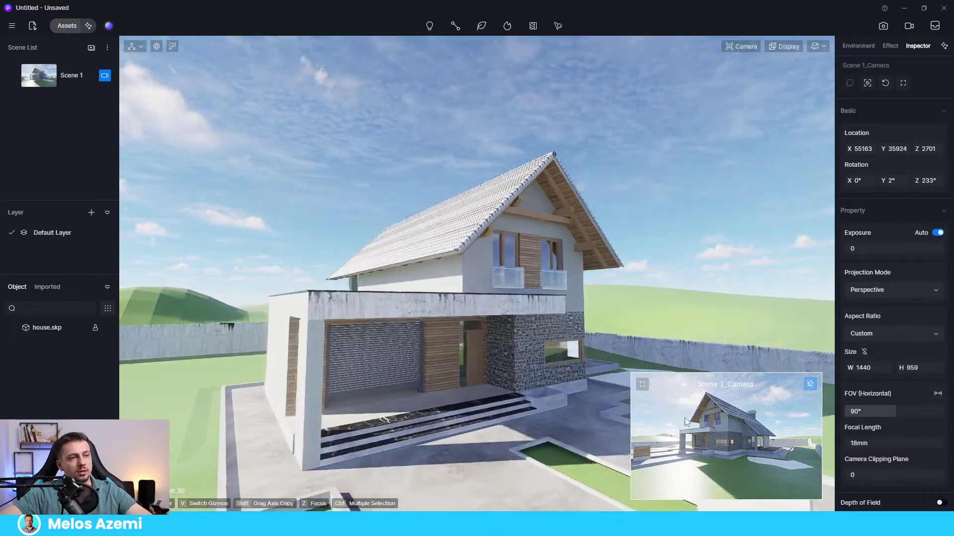
scroll(494, 222, up, 3)
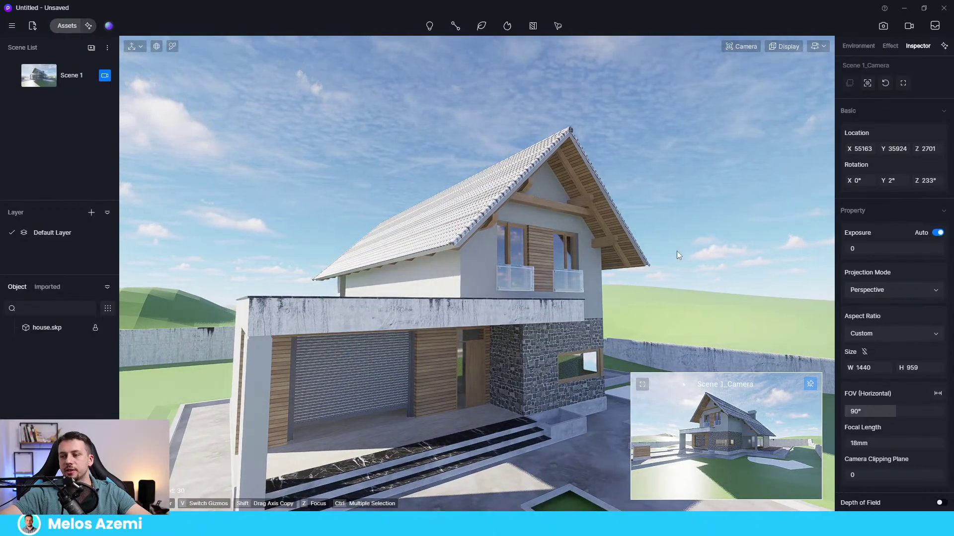
right_drag(677, 252, 451, 222)
Return to Scene 1 and lower its camera to a Z location of about 1513
click(49, 68)
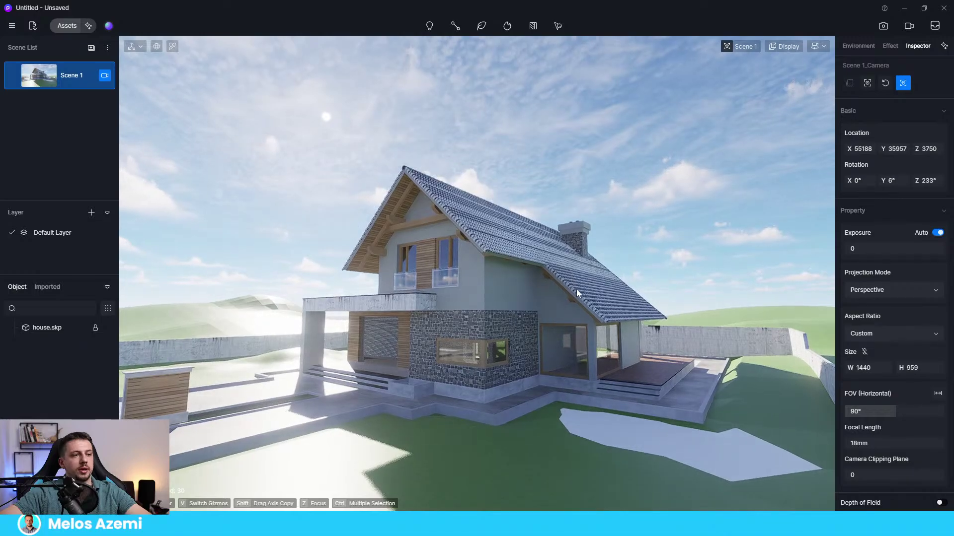
scroll(576, 288, up, 3)
key(q)
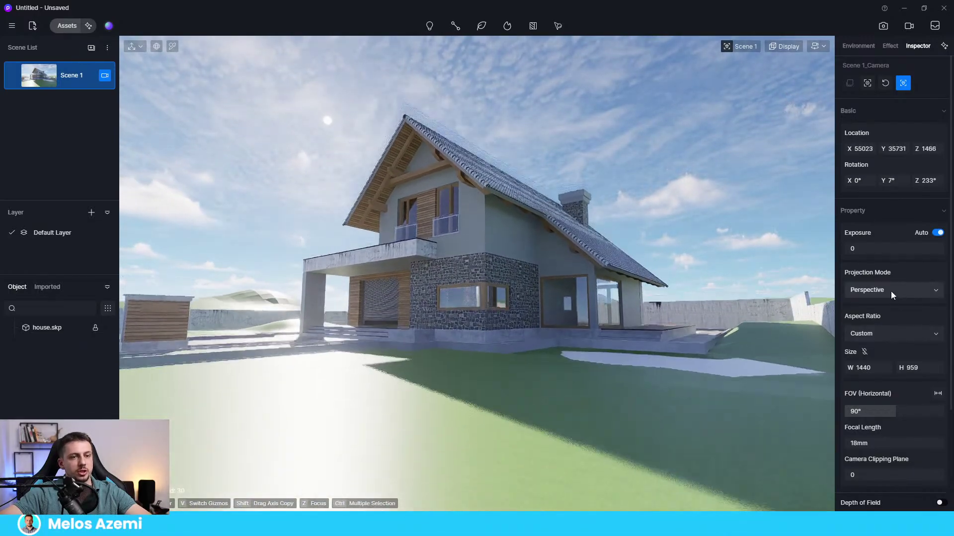
Set the Scene 1 camera's projection mode to Two-point Perspective
click(890, 291)
click(895, 327)
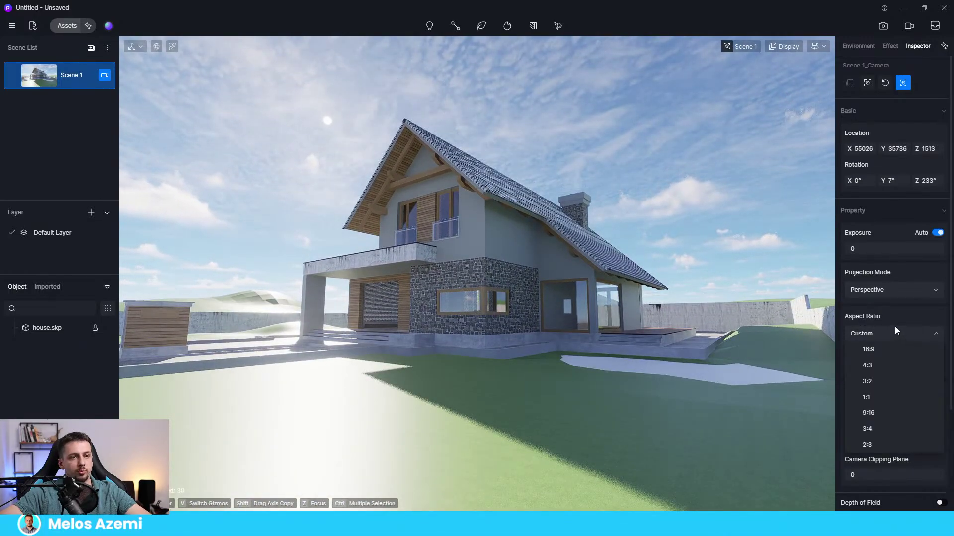
click(889, 290)
click(887, 321)
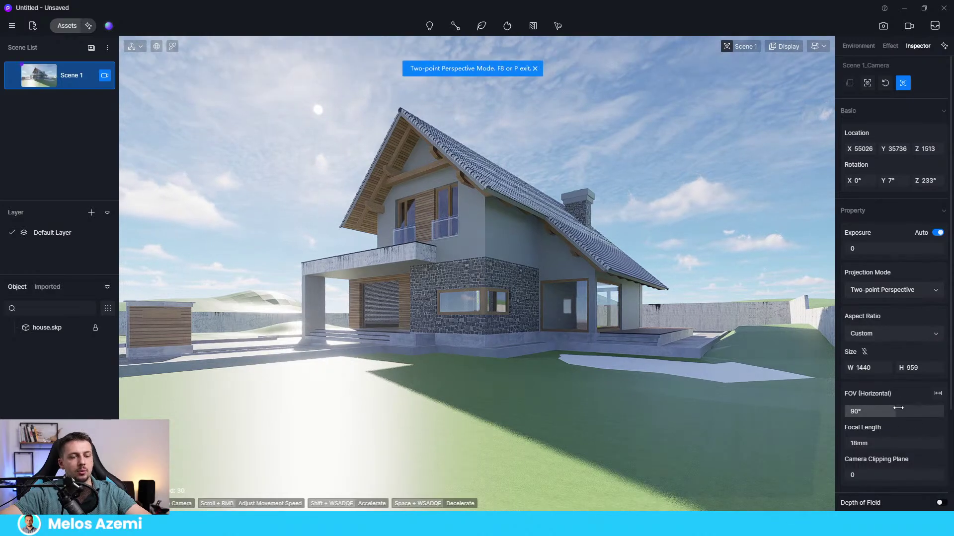
Set the camera's horizontal FOV to 65° and try a tighter framing of the house
click(898, 411)
text(65)
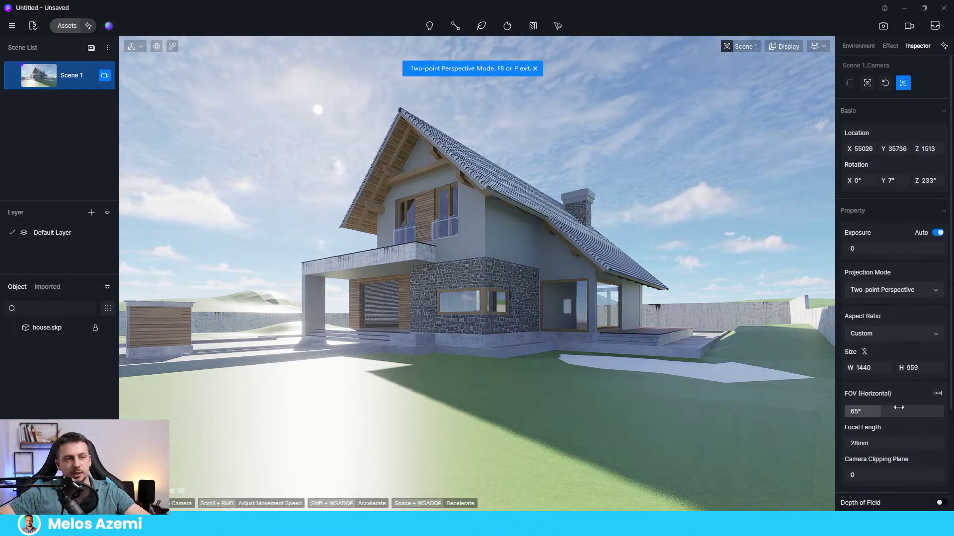
key(Return)
right_drag(451, 304, 547, 416)
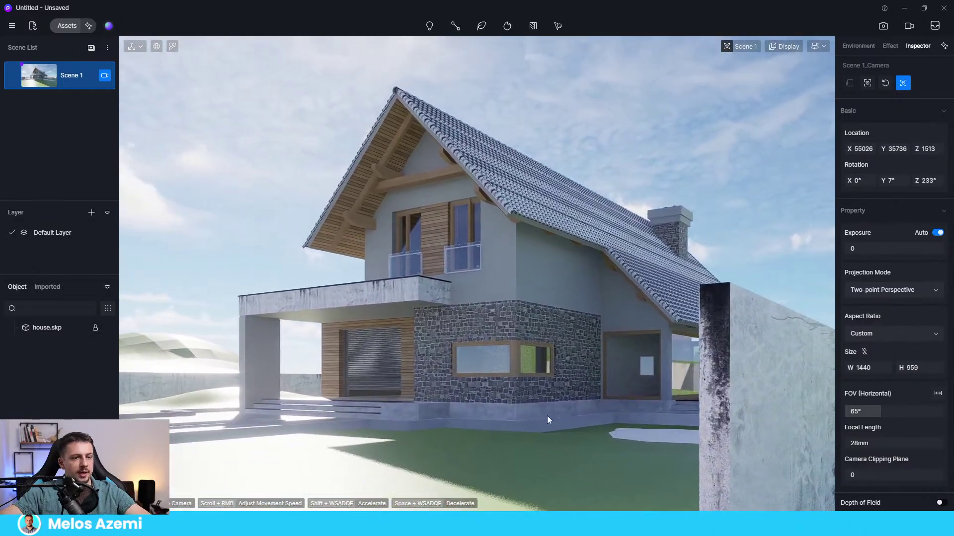
Widen the camera's horizontal FOV to 74.9° and reframe the house at location X 56218, Y 35605 with a Z rotation of 247°
mouse_move(880, 412)
mouse_down()
mouse_move(920, 419)
mouse_move(883, 419)
mouse_up()
right_drag(501, 315, 514, 321)
drag(883, 411, 887, 411)
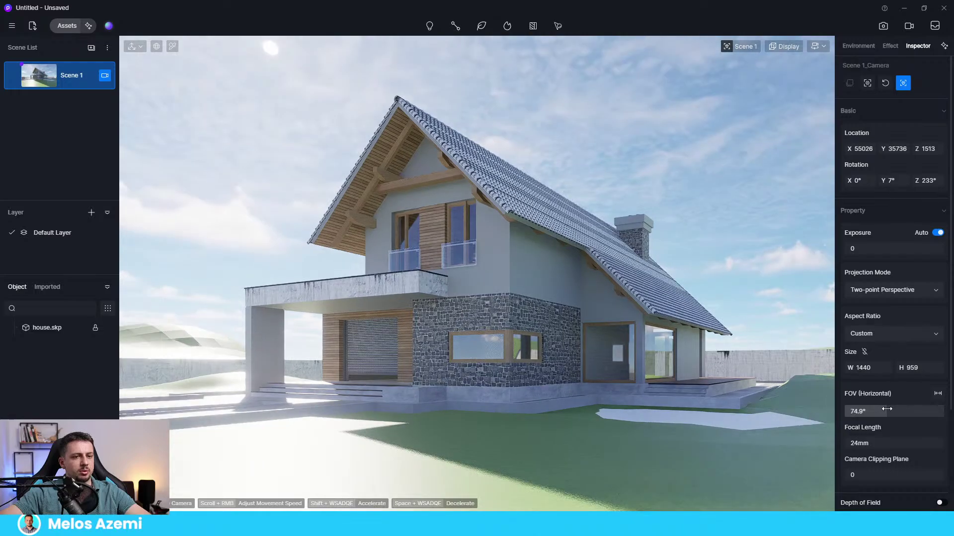
right_drag(634, 377, 633, 371)
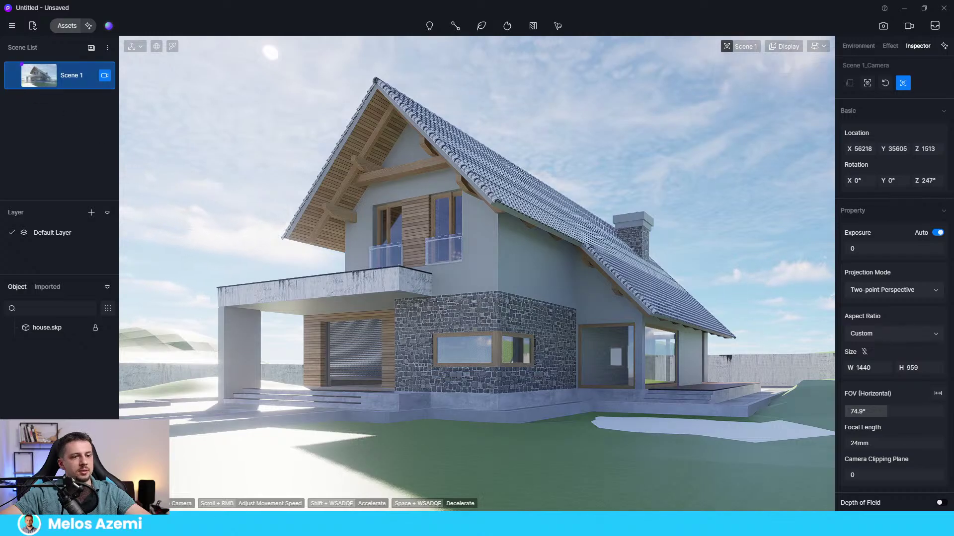
Enable the camera's Depth of Field and set its Blur to 5
scroll(918, 433, down, 1)
scroll(894, 445, down, 2)
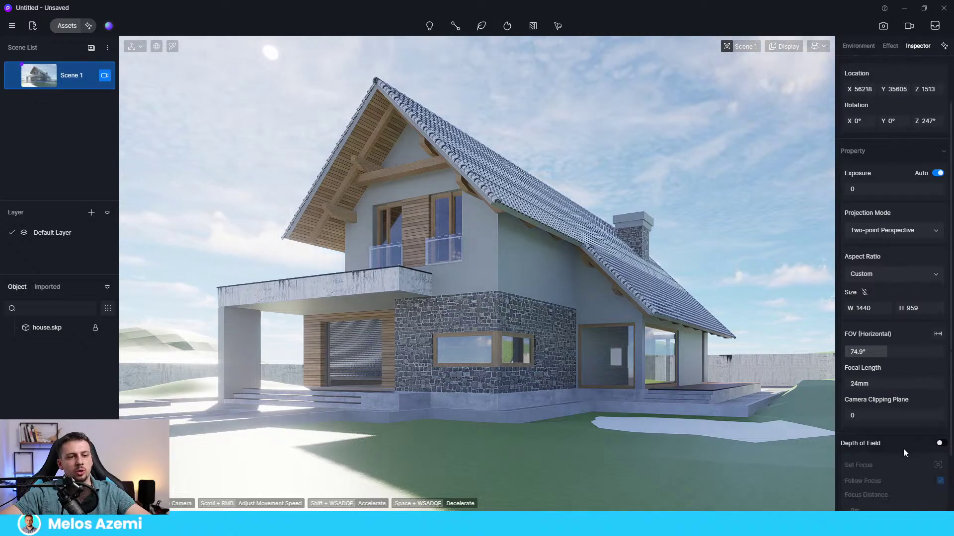
click(941, 413)
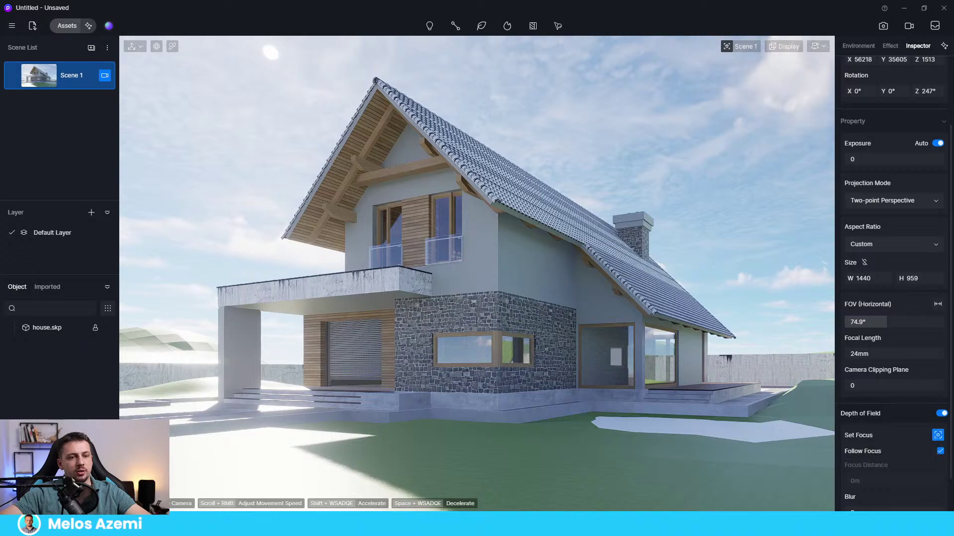
scroll(893, 421, down, 1)
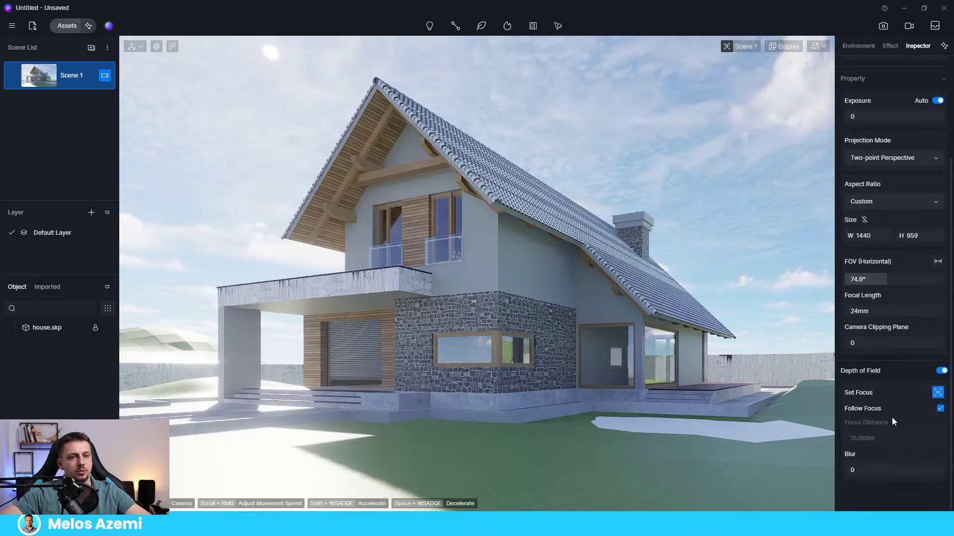
mouse_move(892, 469)
mouse_down()
mouse_move(904, 473)
mouse_move(893, 476)
mouse_up()
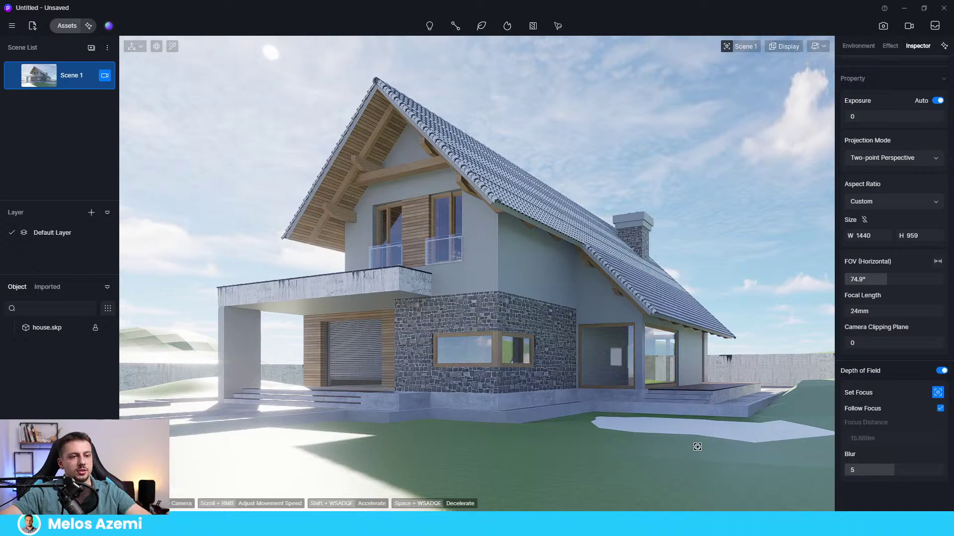
scroll(901, 388, up, 3)
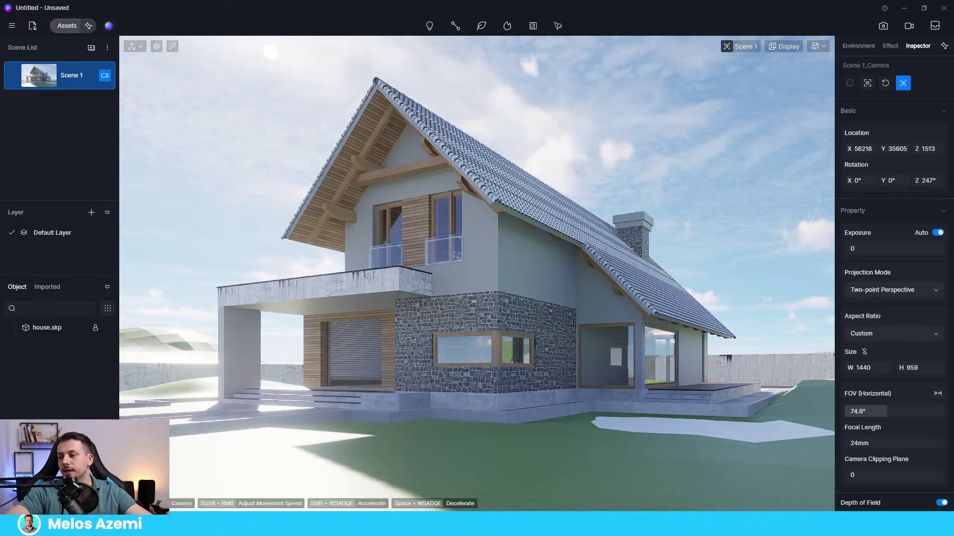
Show the environment settings and open AI Atmosphere Match for uploading a reference image
click(860, 46)
click(890, 46)
click(859, 46)
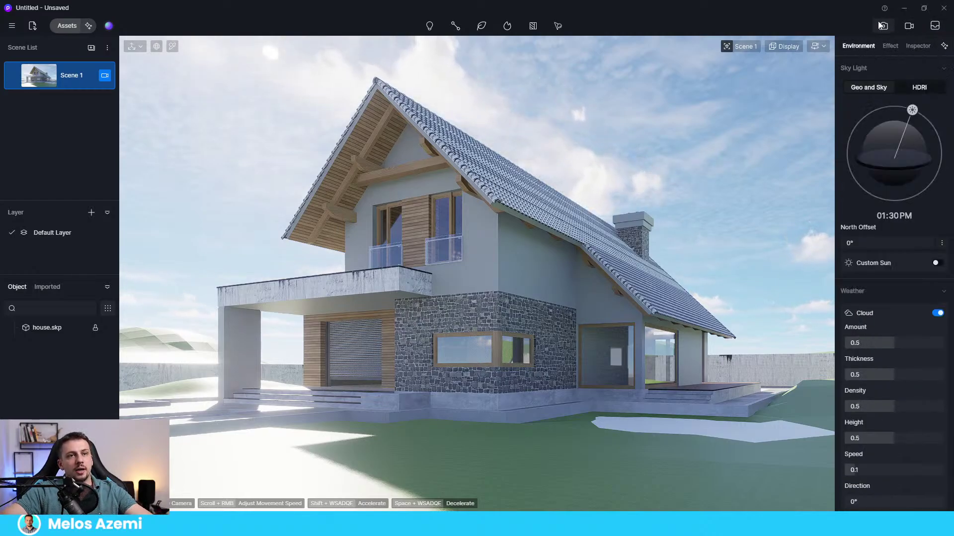
click(944, 47)
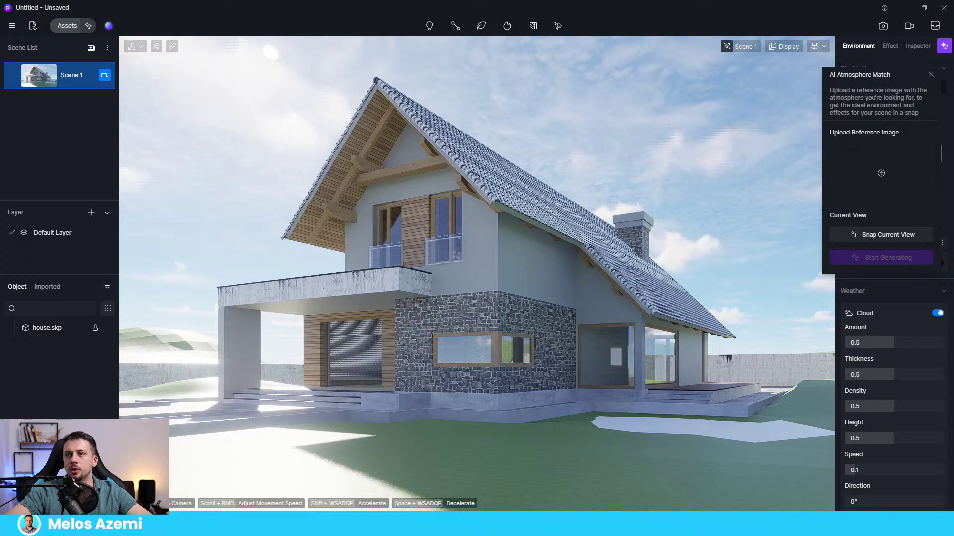
Switch to Behance in the browser, dismiss the promotional pop-ups and search for "forest cabin"
drag(953, 243, 221, 1)
click(681, 186)
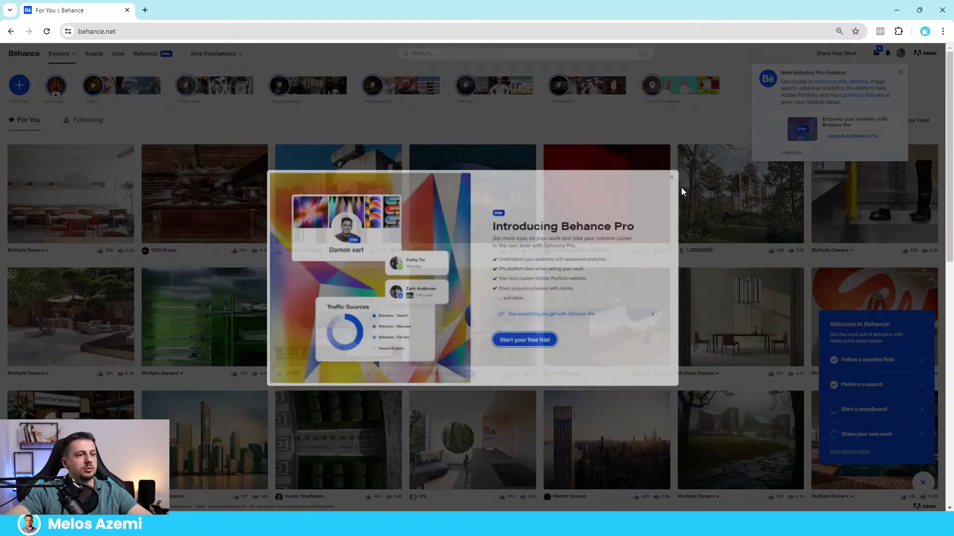
click(453, 51)
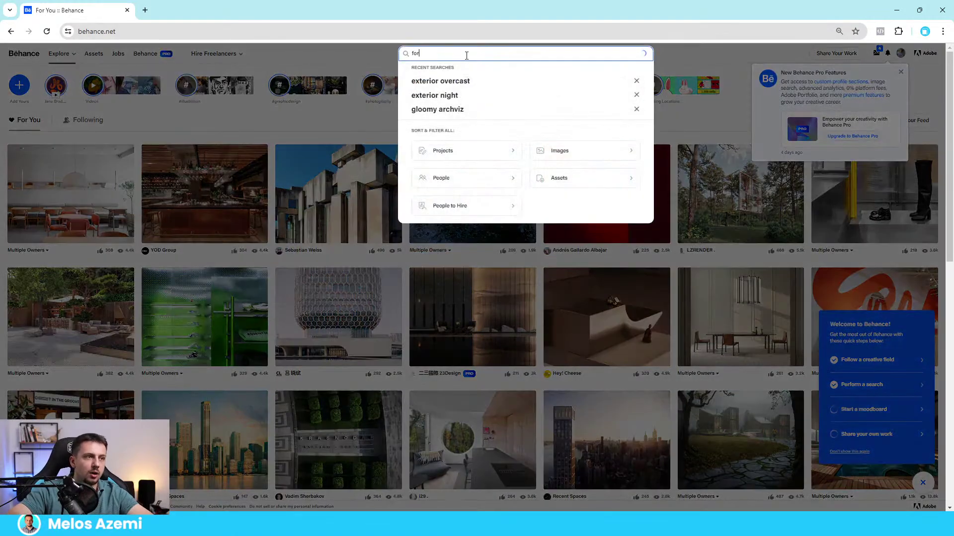
text(forest cabin)
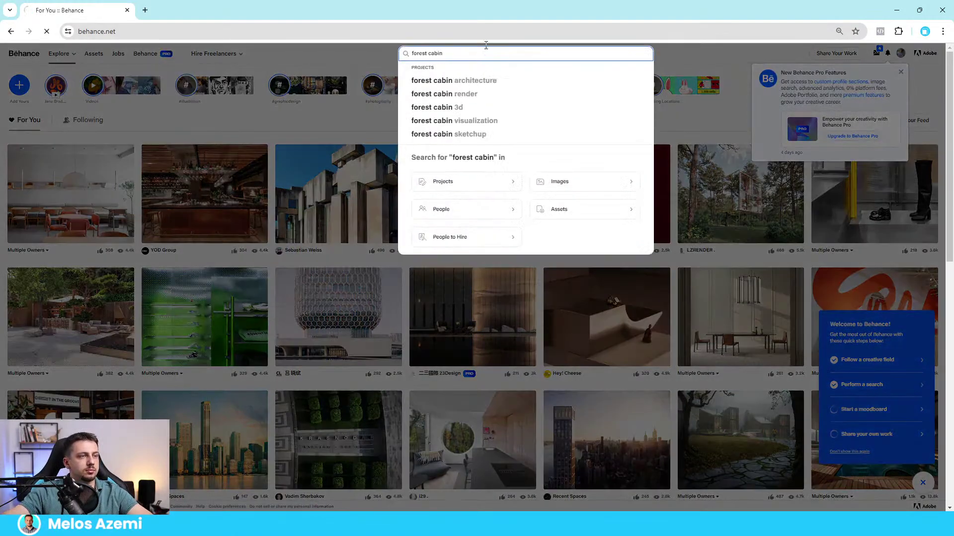
key(Return)
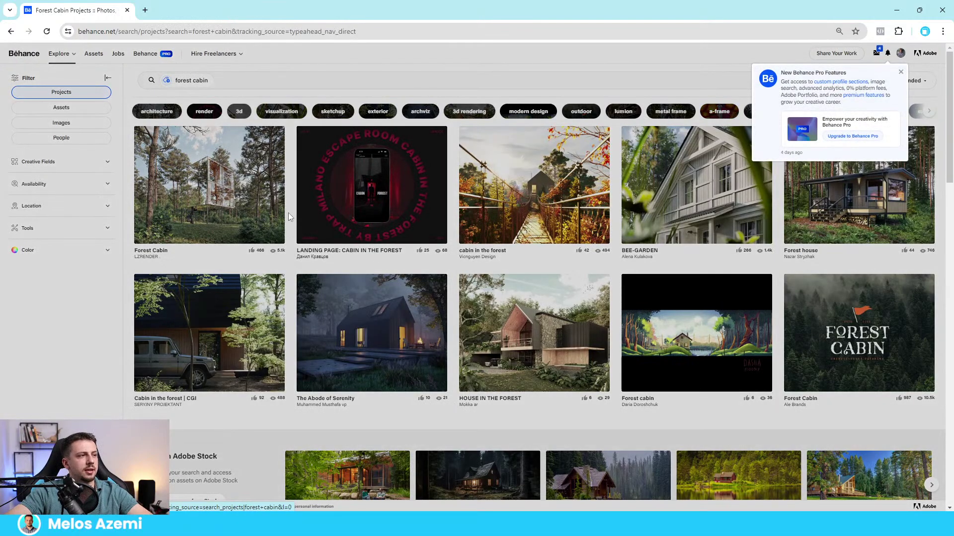
click(900, 72)
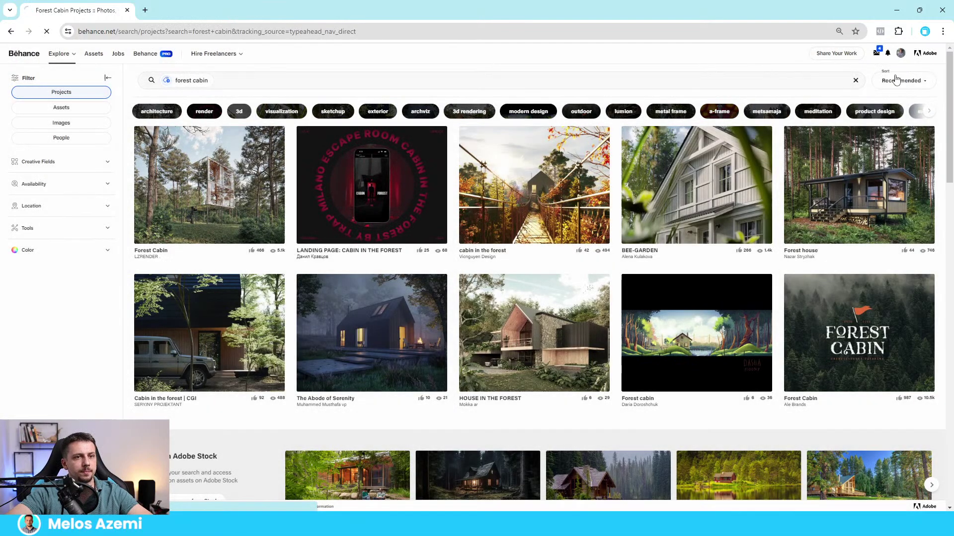
click(11, 30)
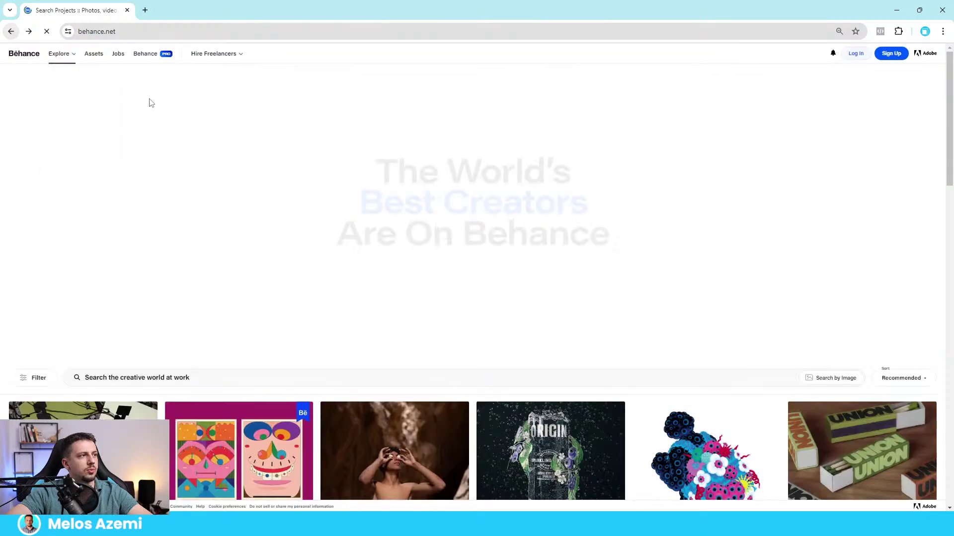
click(830, 54)
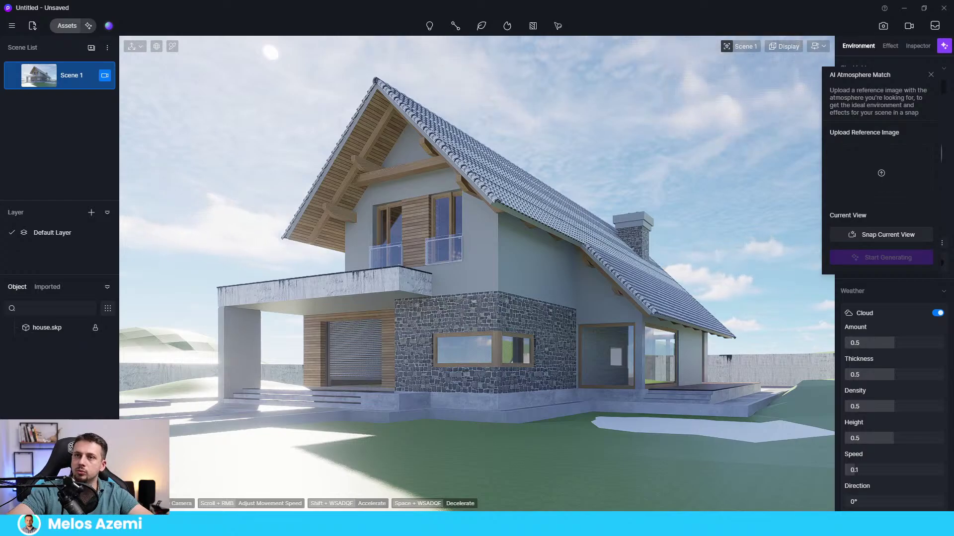
Browse the forest cabin results on Behance and examine the images in LZRENDER's Forest Cabin project as possible atmosphere references
drag(470, 512, 358, 1)
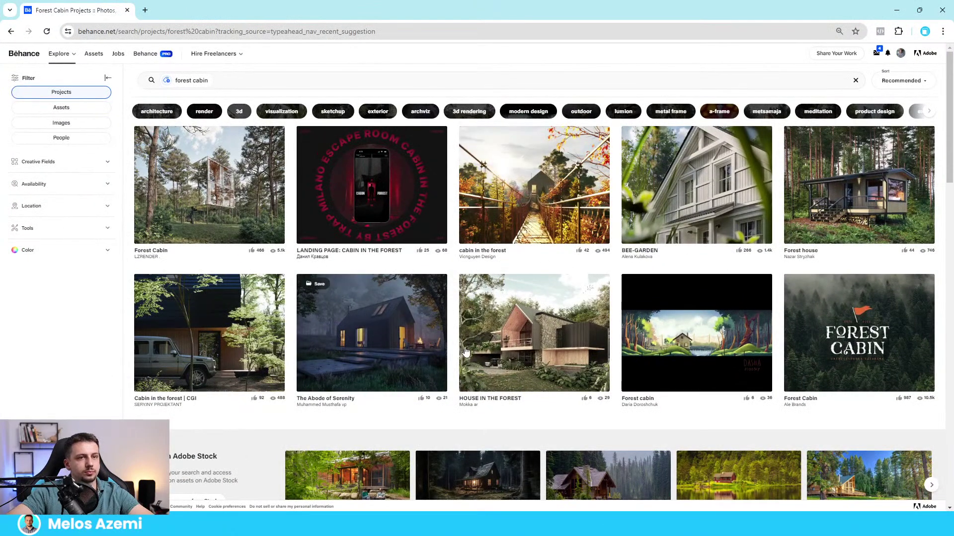
scroll(466, 352, down, 1)
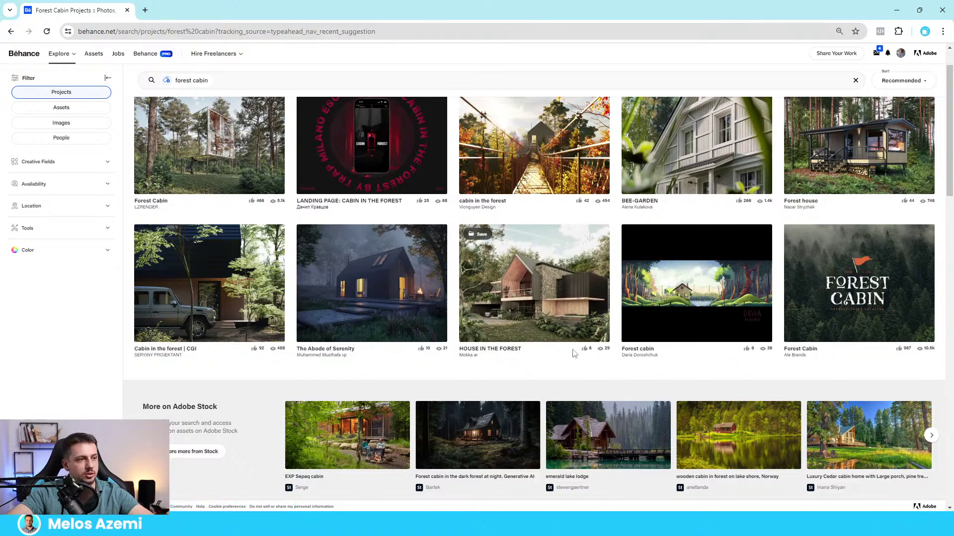
scroll(467, 269, down, 1)
scroll(467, 267, up, 1)
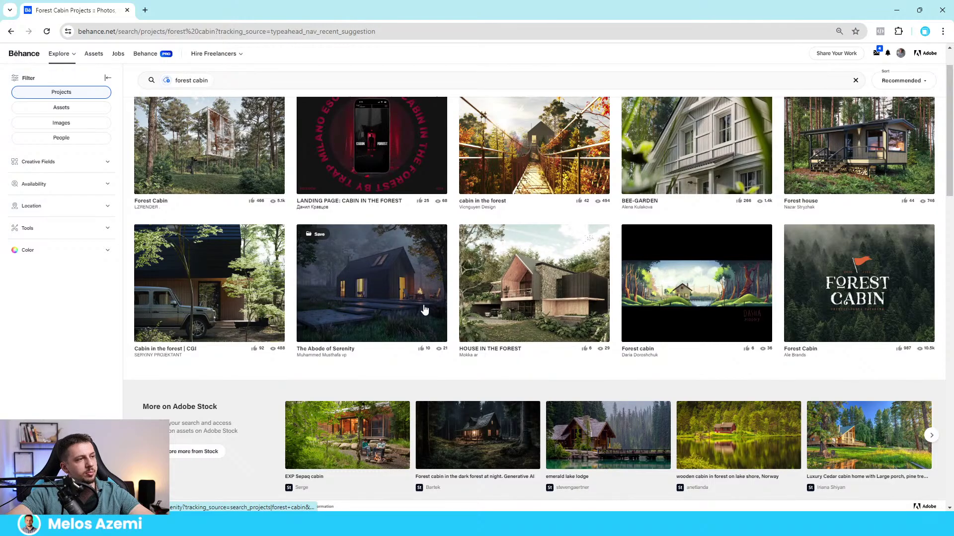
scroll(424, 298, up, 1)
click(216, 176)
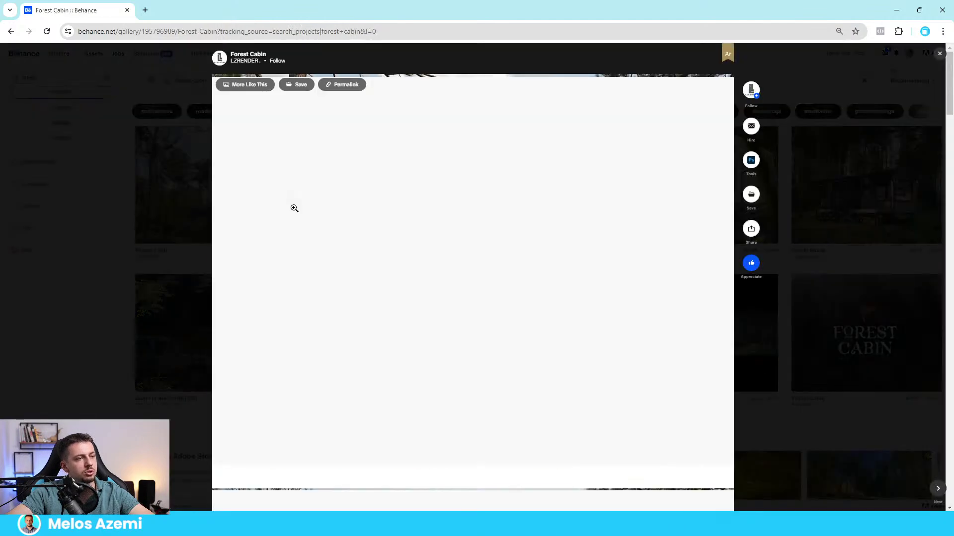
scroll(503, 274, down, 1)
scroll(503, 273, down, 7)
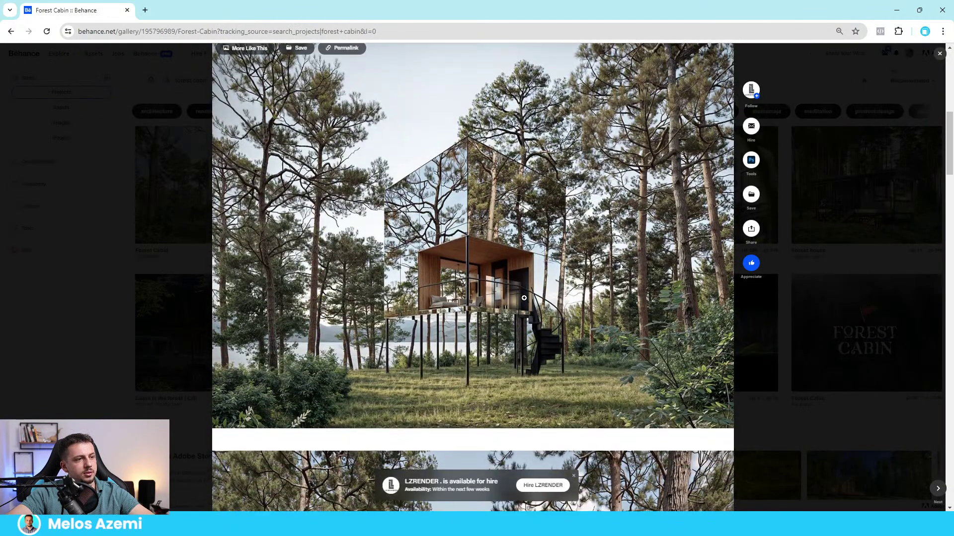
scroll(561, 291, down, 7)
click(911, 337)
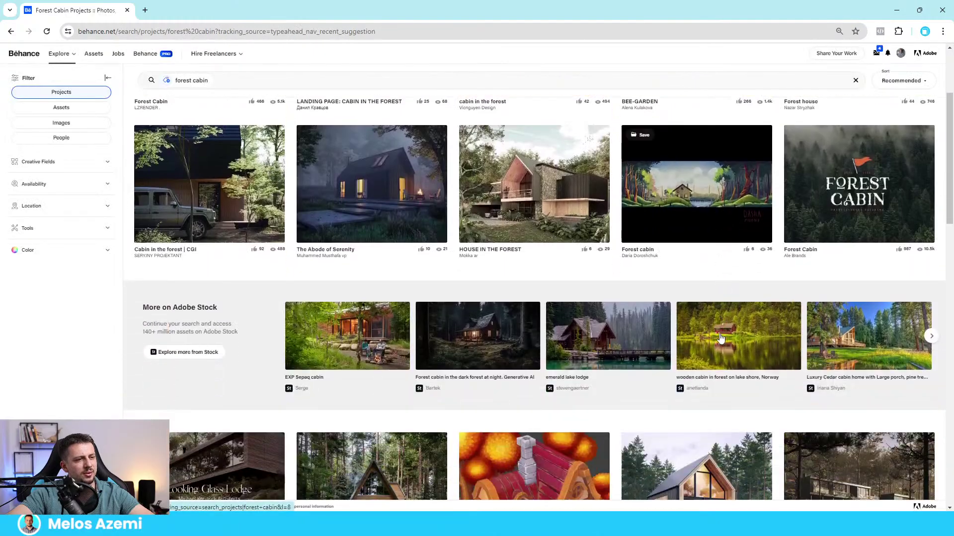
Open the project "The Cabin in Germany Forest | Inhousework" from further down the results and bring its foggy house image into view
scroll(720, 338, down, 4)
scroll(721, 337, down, 1)
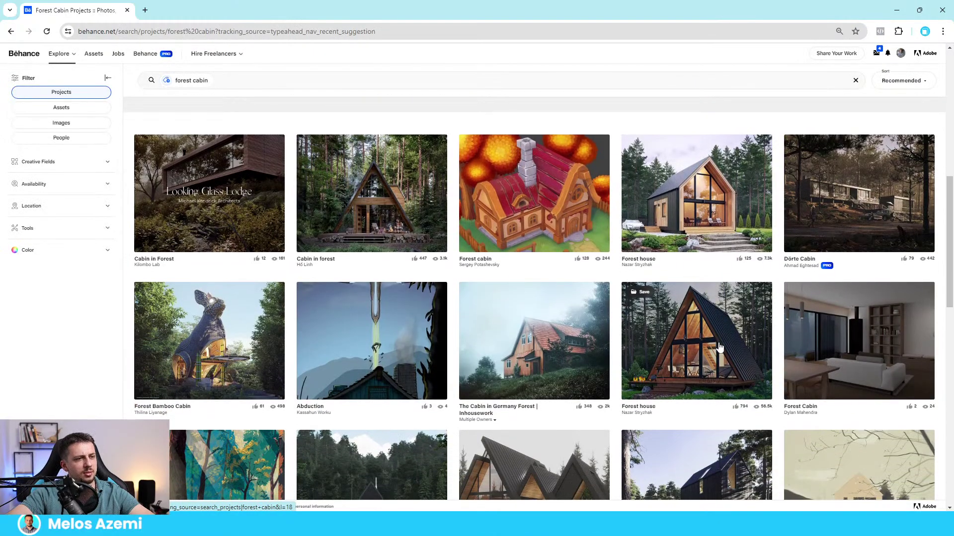
click(480, 298)
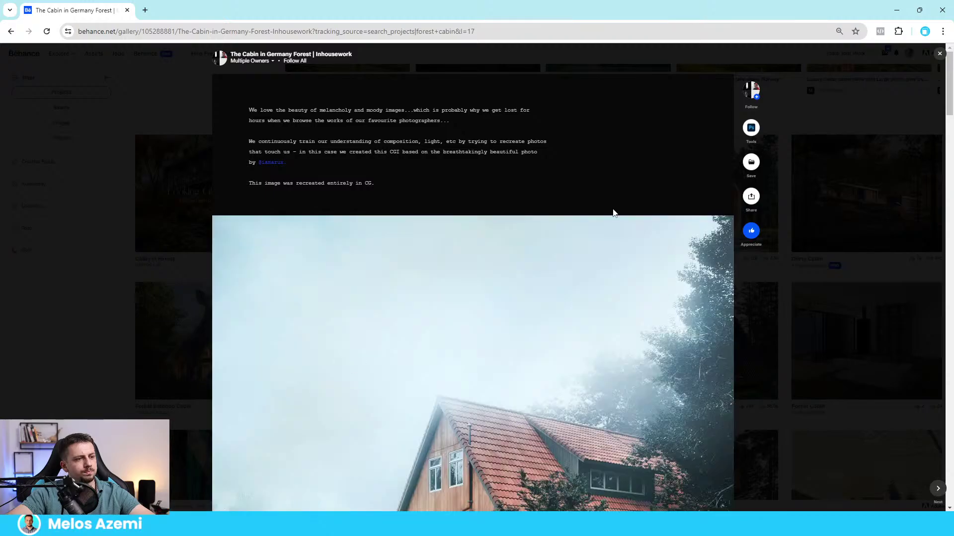
scroll(614, 213, down, 5)
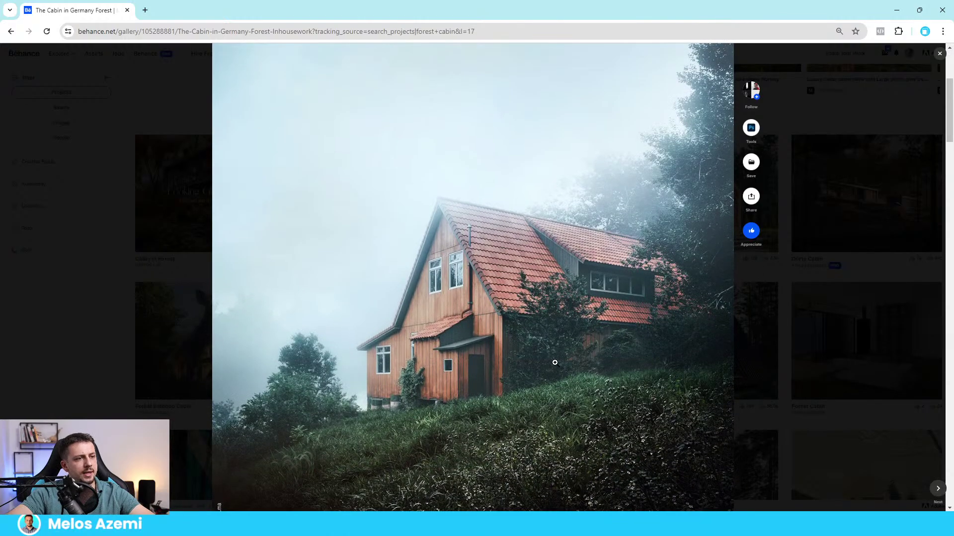
right_click(449, 177)
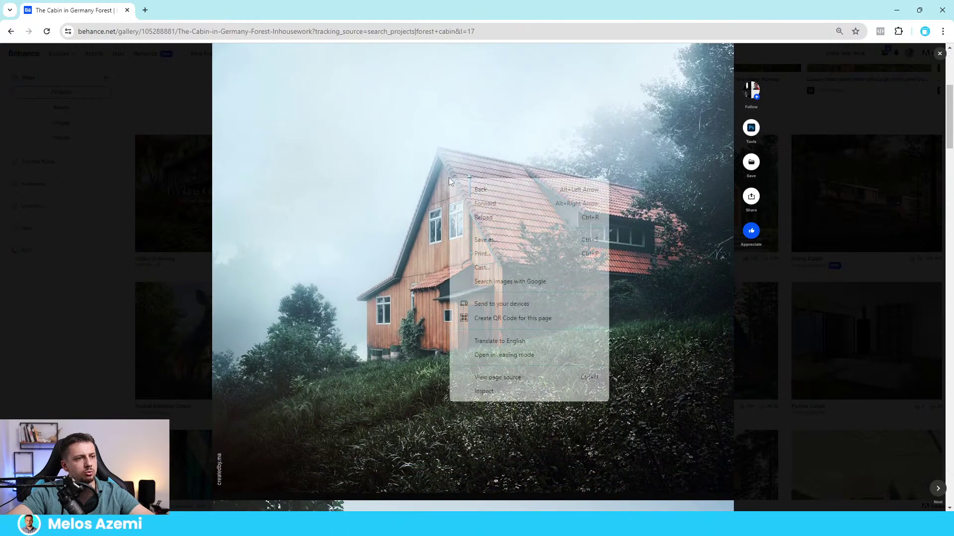
click(486, 239)
click(503, 7)
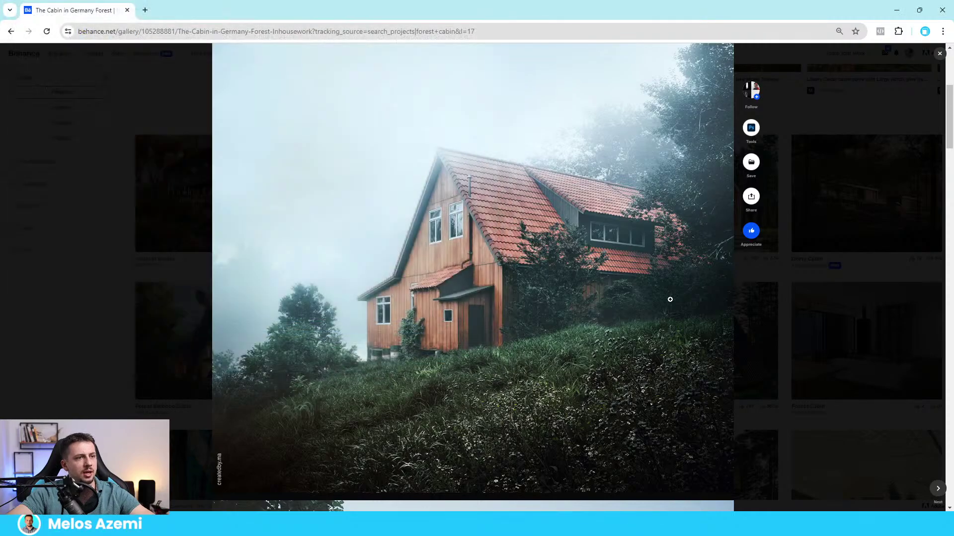
Capture a rectangular screenshot of the foggy red-roofed house image and close its project
key(super+shift+s)
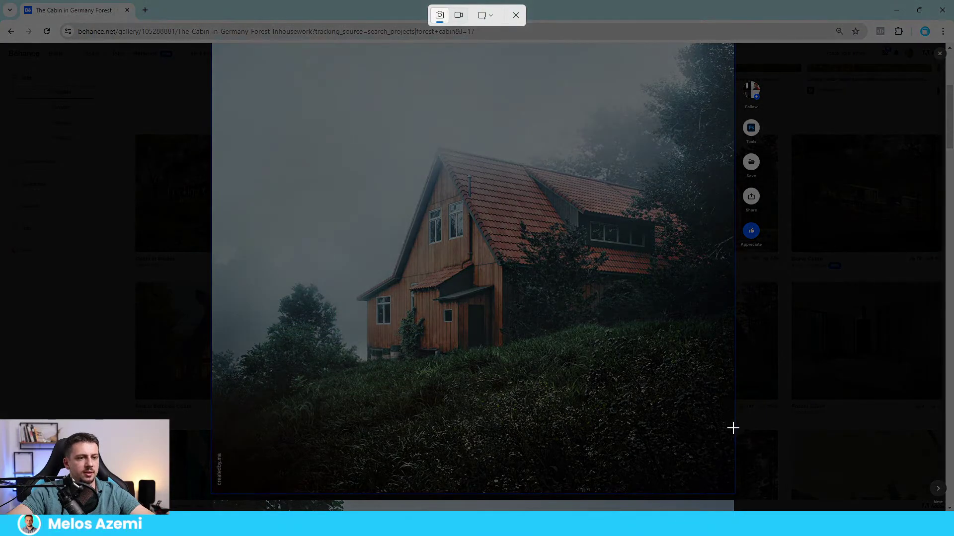
drag(734, 428, 212, 50)
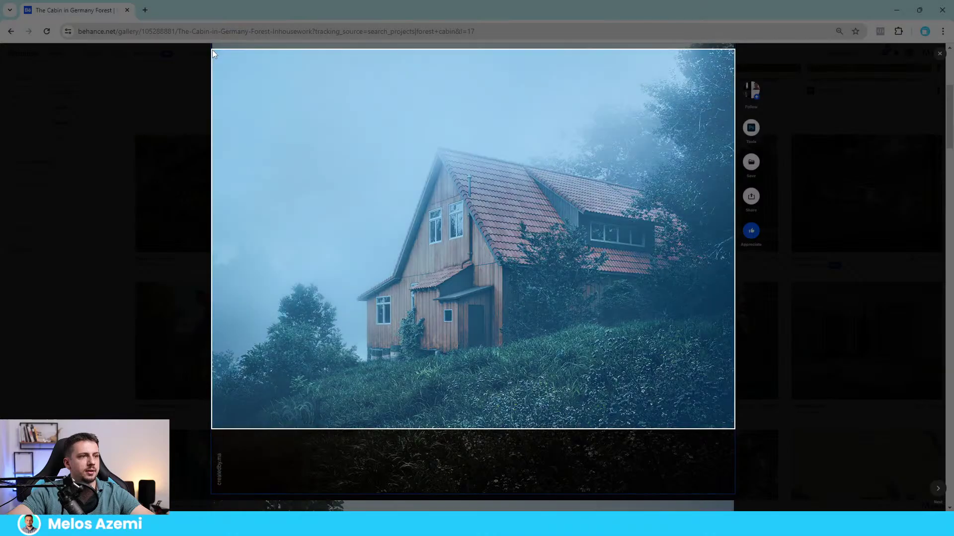
click(858, 330)
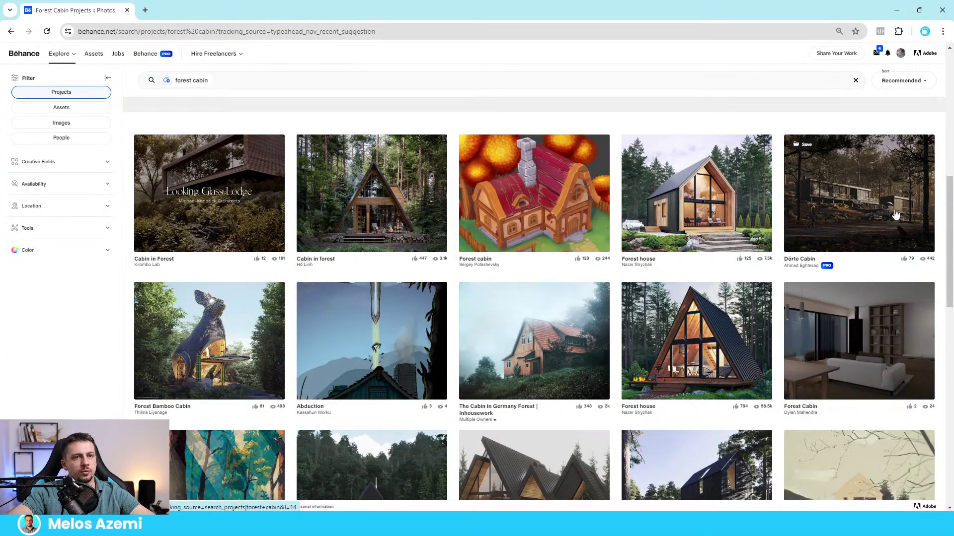
Examine the lead image of the Dörte Cabin project as a possible atmosphere reference and return to the results
click(877, 155)
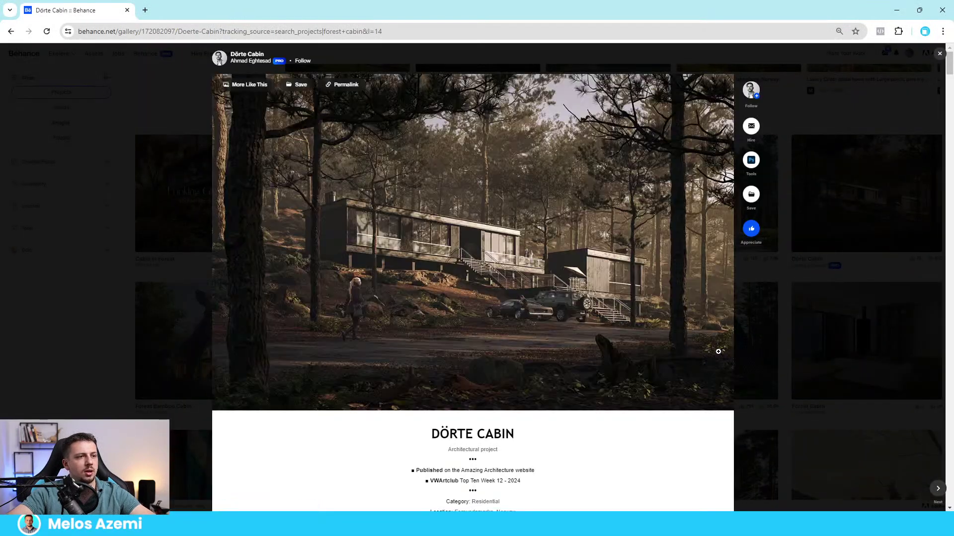
click(836, 358)
scroll(735, 318, down, 1)
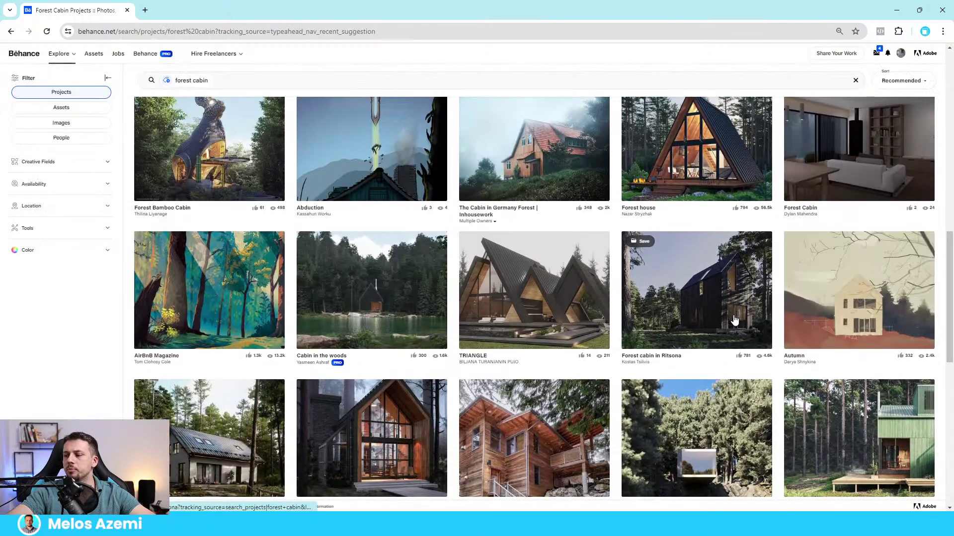
Examine the Cabin in a Pine Forest and Cabin in Forest | Corona projects as possible atmosphere references
scroll(740, 314, down, 2)
click(213, 335)
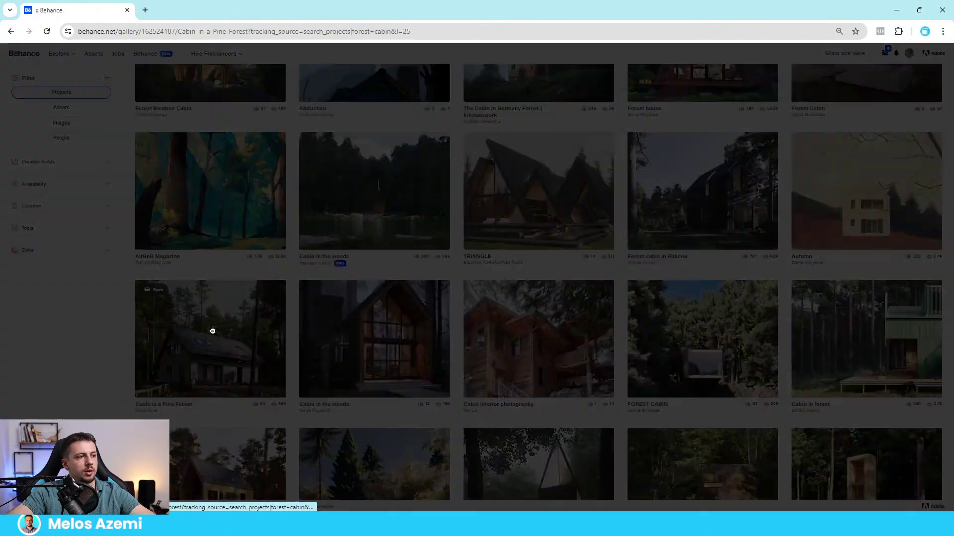
scroll(446, 343, down, 7)
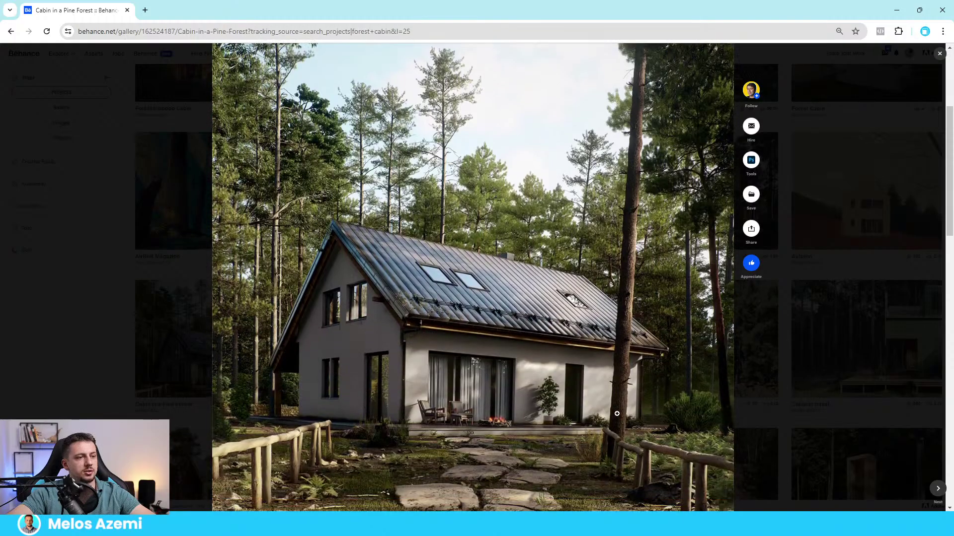
click(864, 338)
click(814, 301)
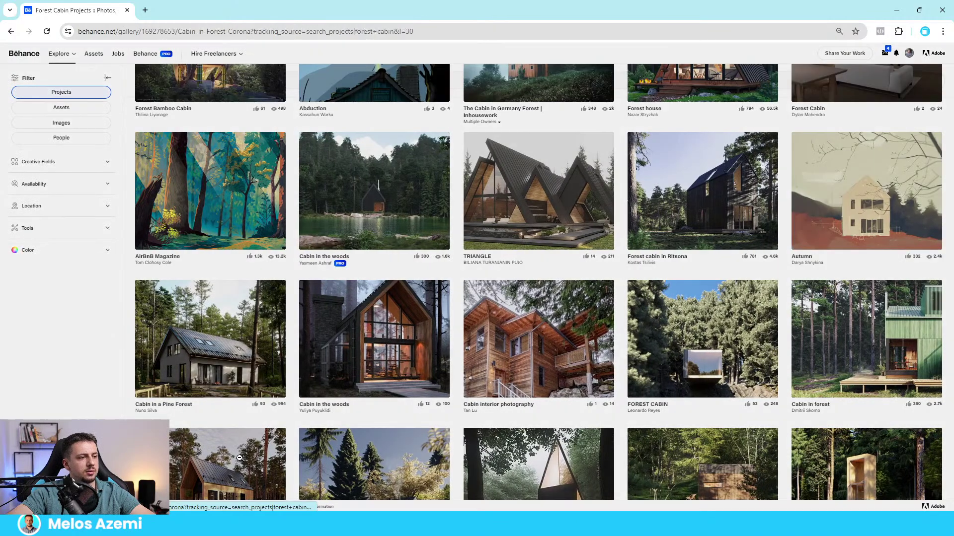
key(alt+Left)
key(alt+Left)
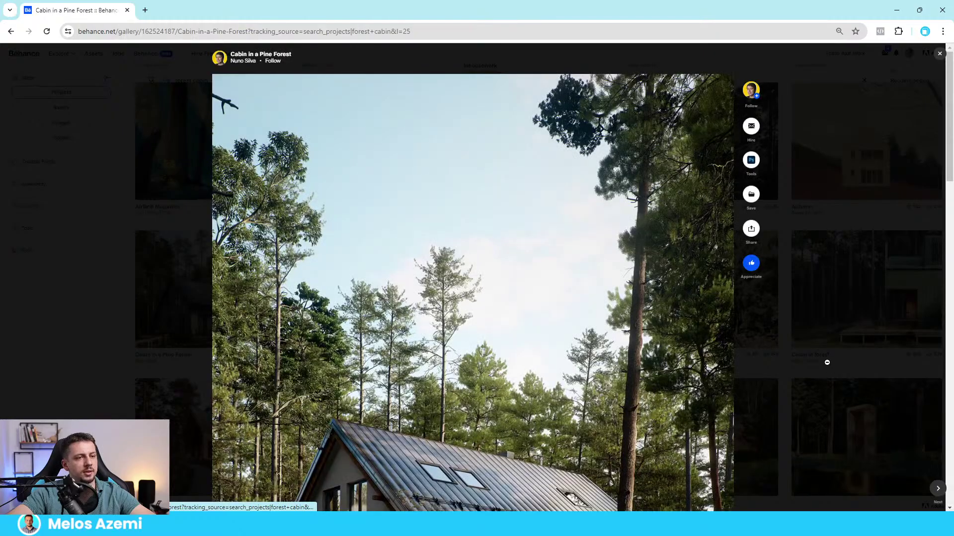
click(826, 362)
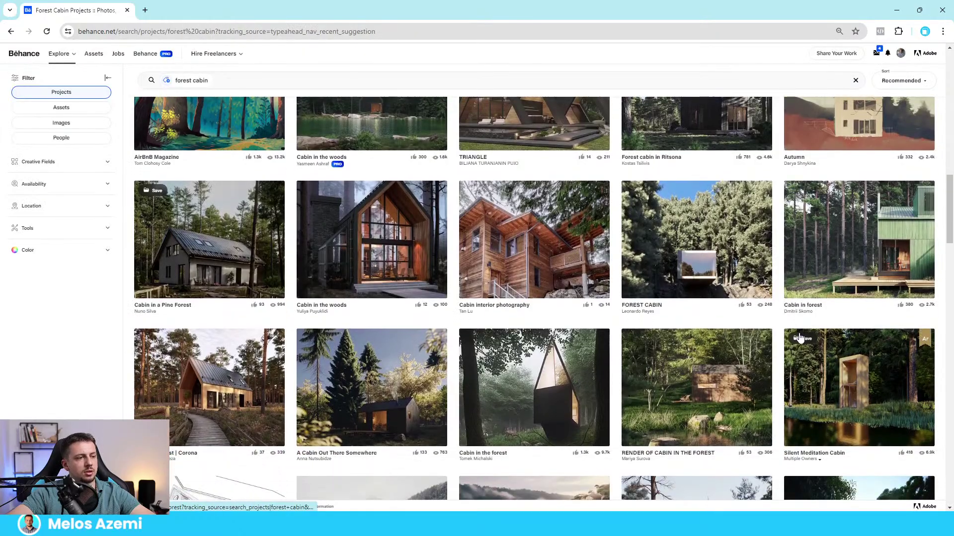
Browse further down the forest cabin results and examine the Cabin project showing A-frame cabins around a campfire
scroll(619, 390, down, 3)
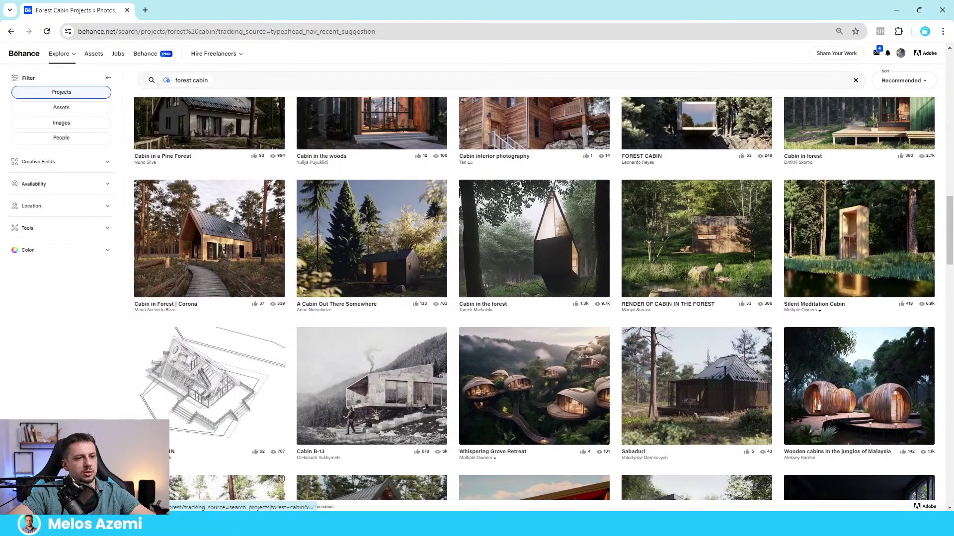
scroll(733, 256, down, 7)
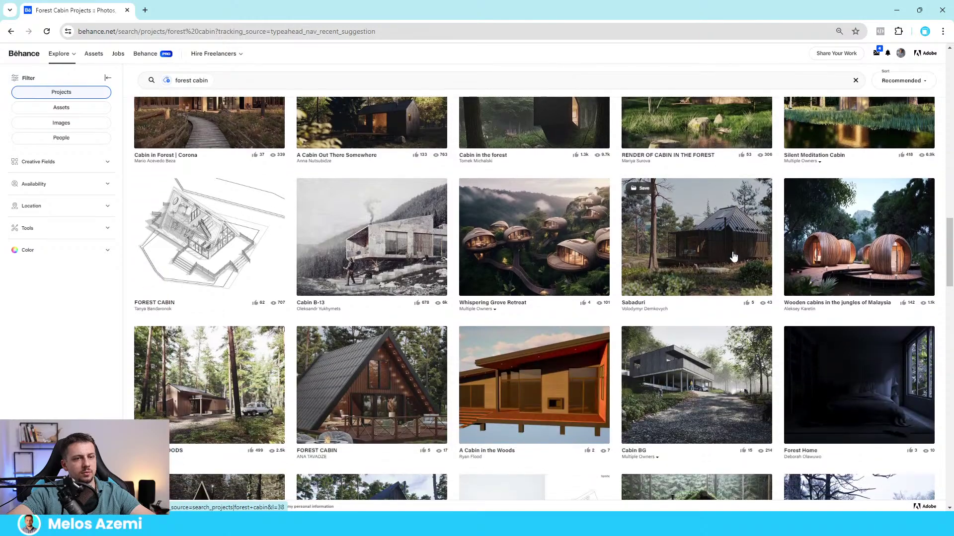
scroll(254, 387, down, 2)
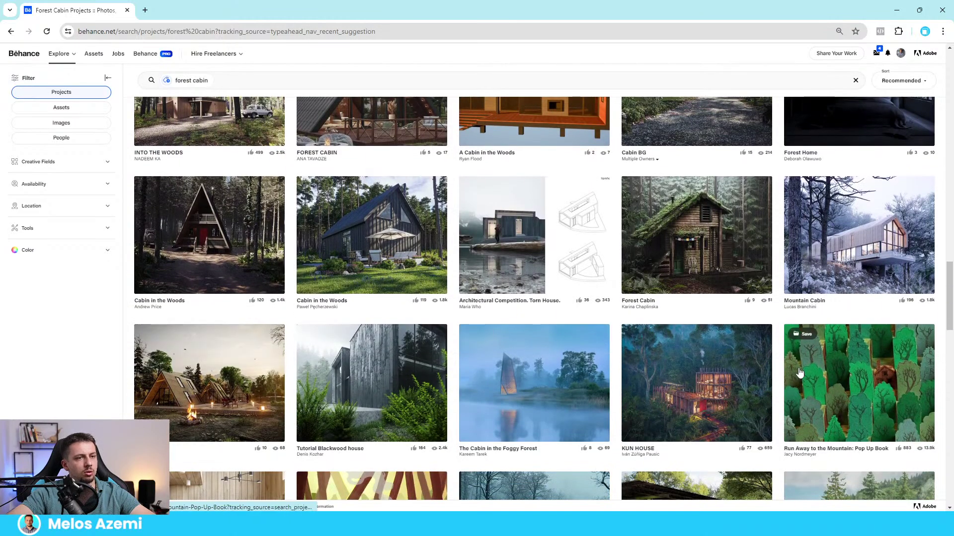
click(204, 380)
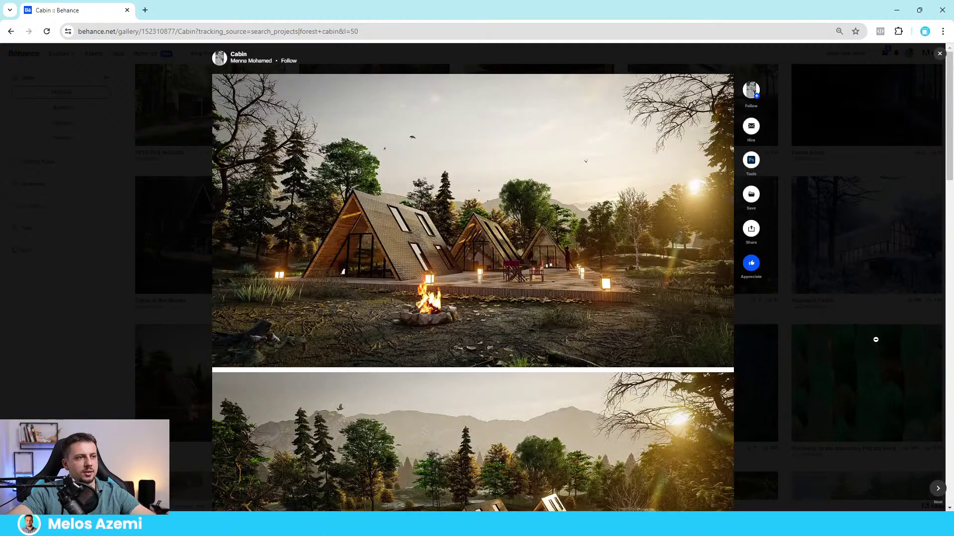
click(873, 336)
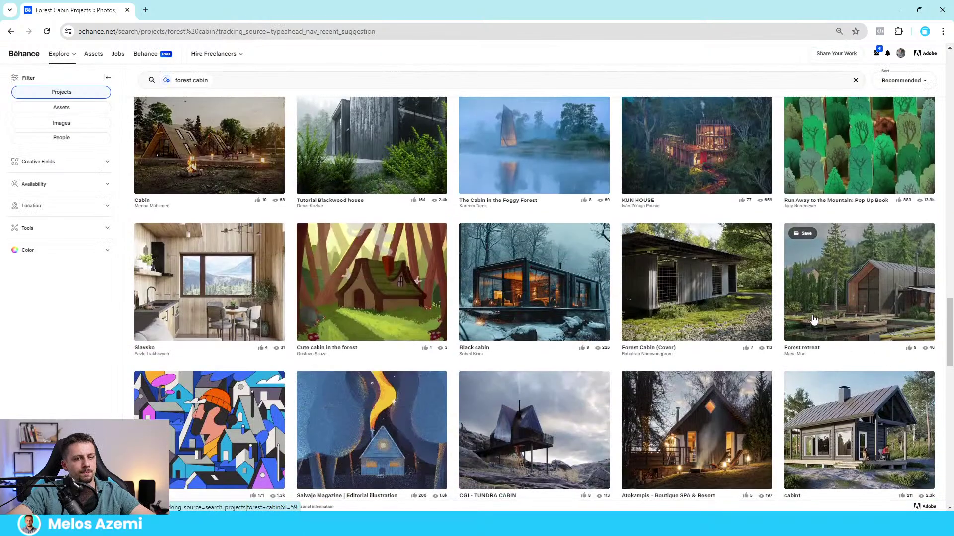
Look through more forest cabin results and examine the grass-roofed house in the Green Cabin project
scroll(695, 308, down, 1)
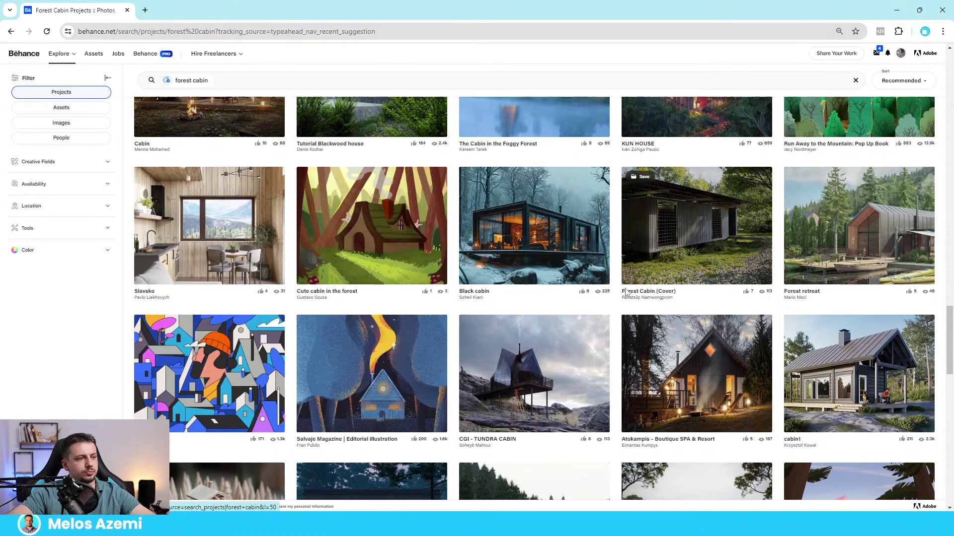
scroll(625, 292, down, 3)
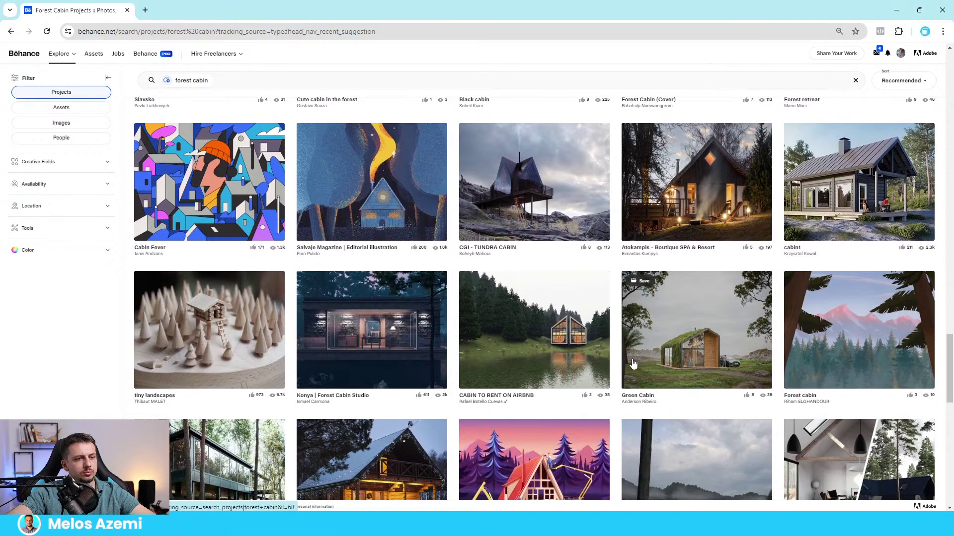
click(723, 362)
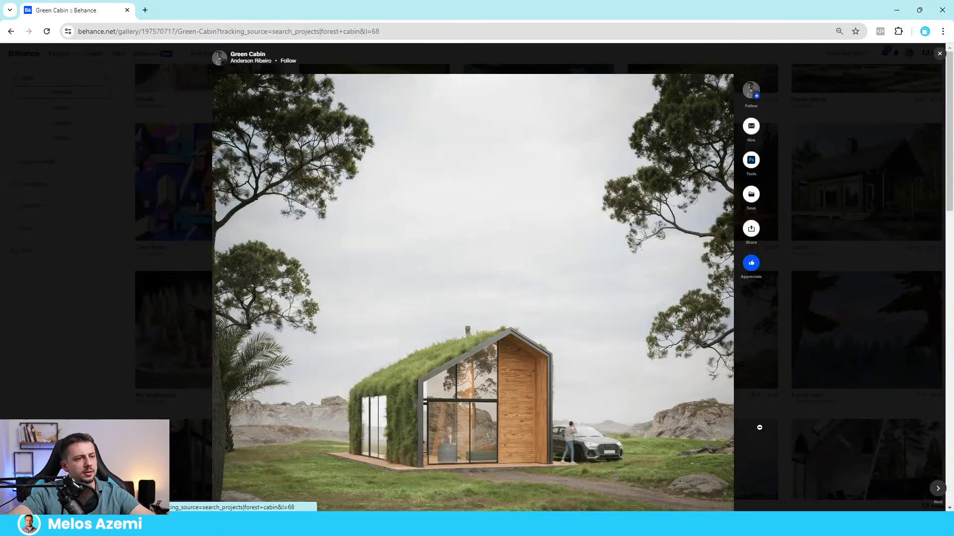
scroll(705, 393, down, 3)
click(841, 364)
Continue through the results and check the FOREST RETREAT project as a possible reference, closing it again
scroll(870, 355, down, 2)
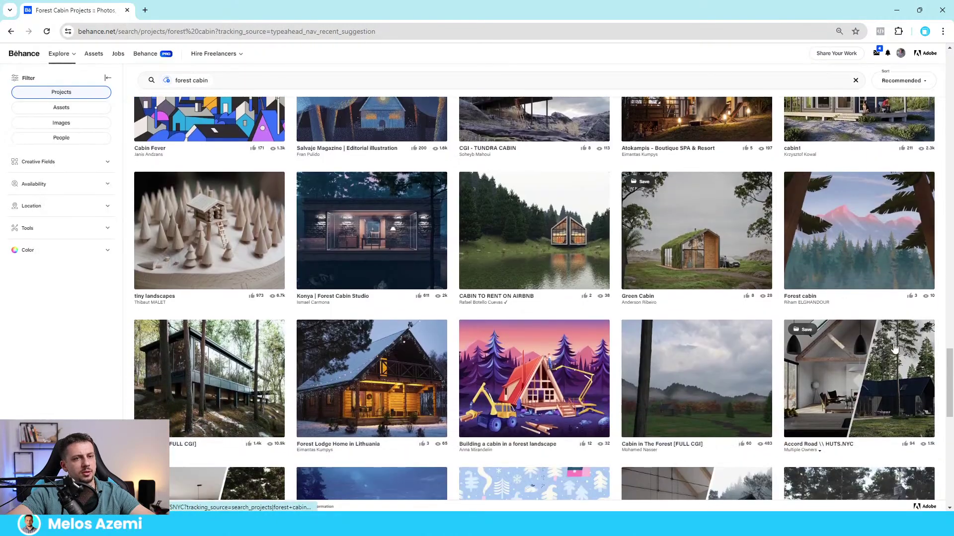
scroll(894, 348, down, 3)
click(848, 355)
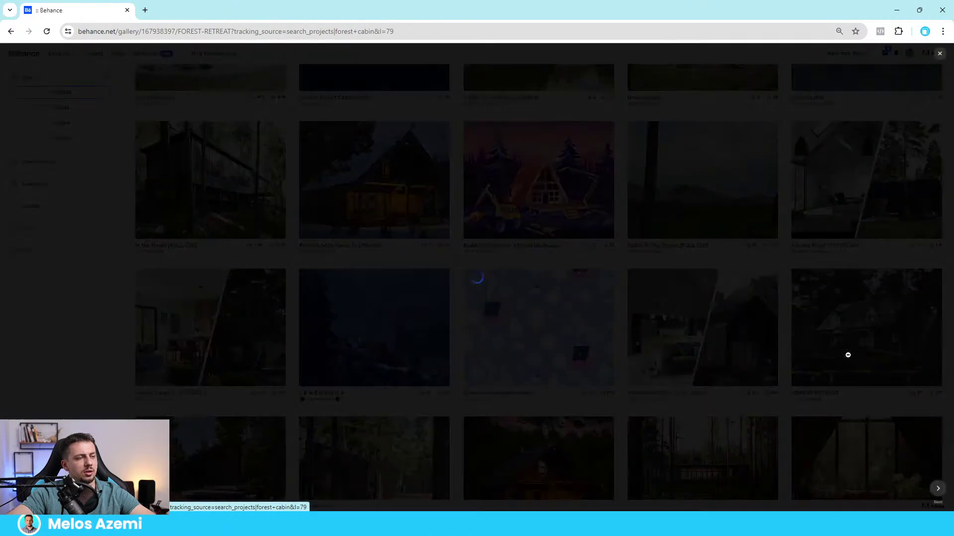
scroll(379, 266, down, 4)
key(Escape)
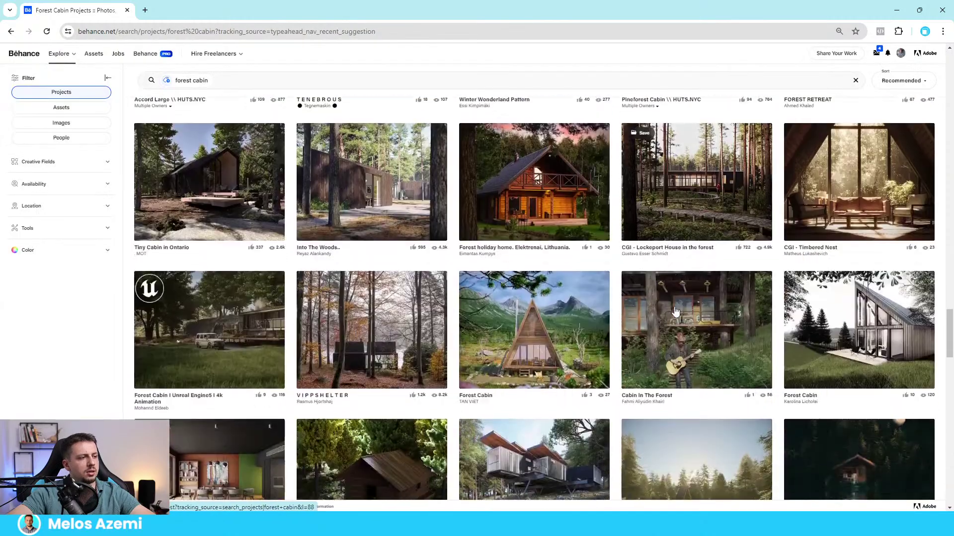
Browse further results and check the forest cabin projects showing a mossy wooden hut and a small cabin in a pine clearing
scroll(678, 303, down, 3)
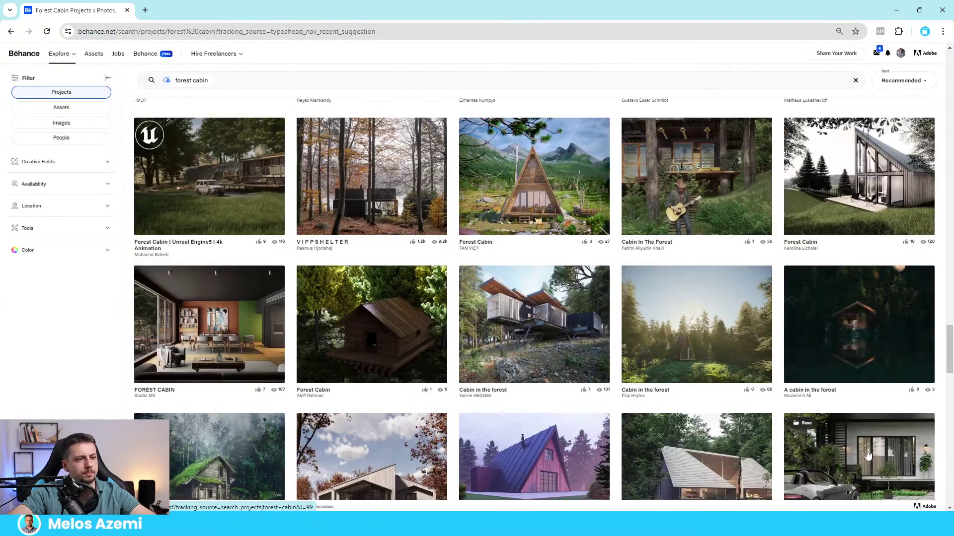
scroll(820, 442, down, 2)
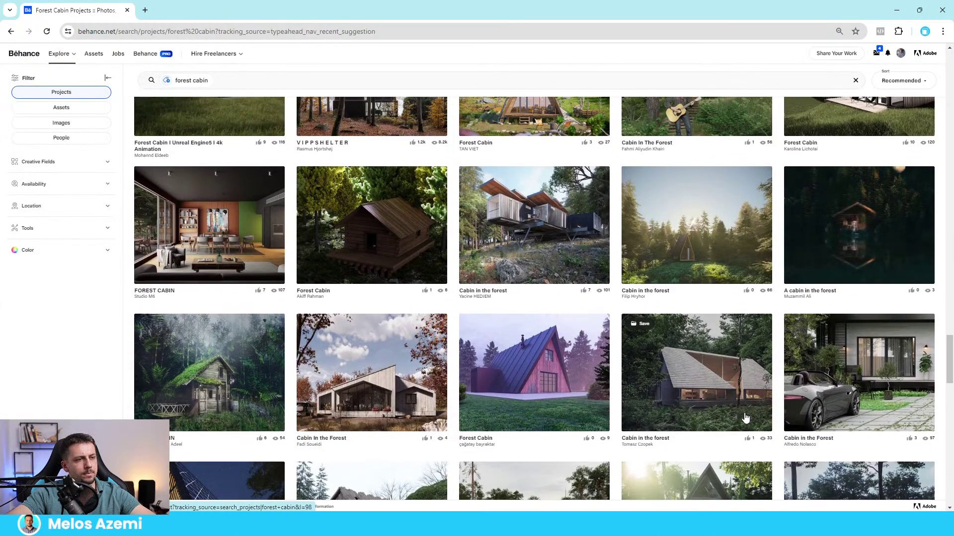
scroll(745, 418, down, 2)
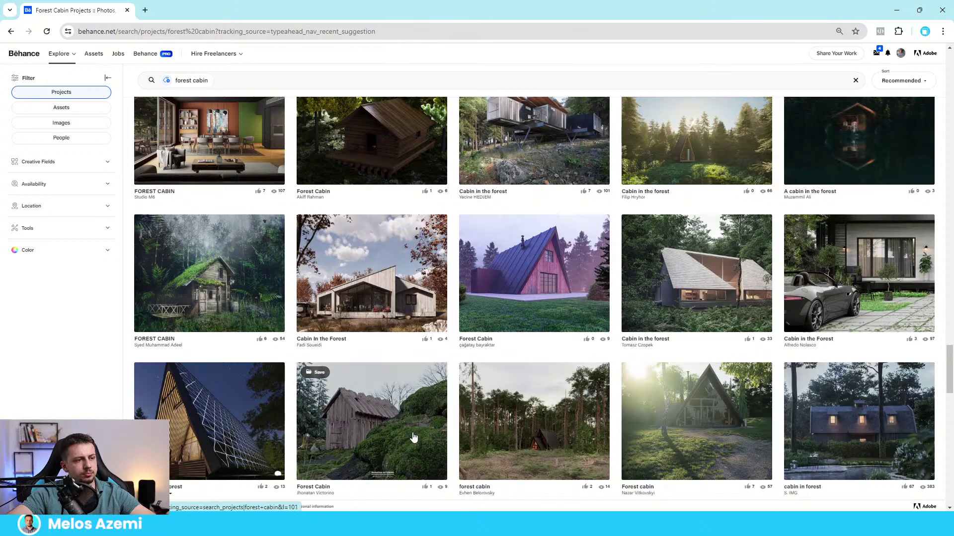
click(413, 437)
click(816, 347)
click(580, 435)
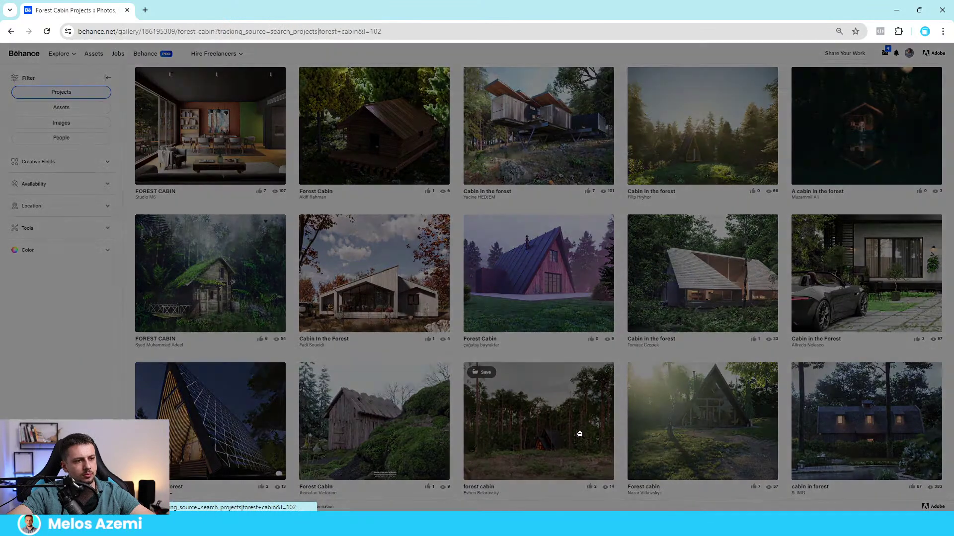
click(743, 431)
Examine the images in the Forest cabin project with the sunlit A-frame house and close the project
click(743, 427)
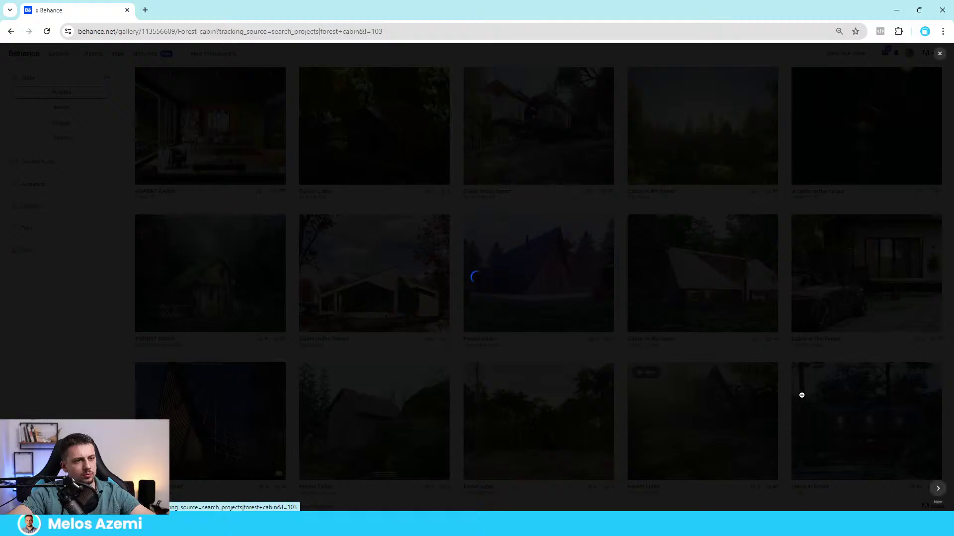
scroll(681, 335, down, 2)
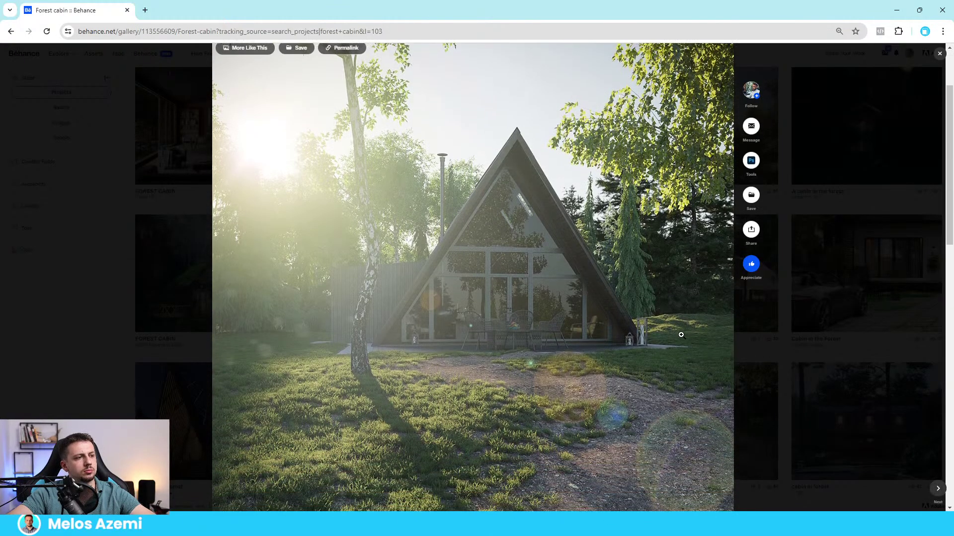
scroll(681, 335, down, 2)
scroll(681, 334, up, 5)
click(777, 362)
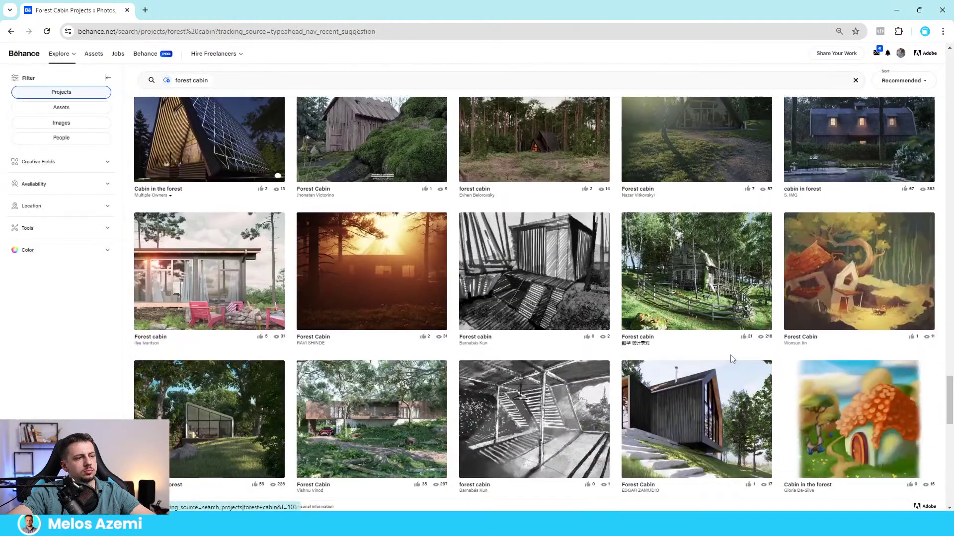
Open the project "| CABIN IN AUTUMN FOREST |" from further down the results and bring its lakeside cabin image into view
scroll(696, 362, down, 5)
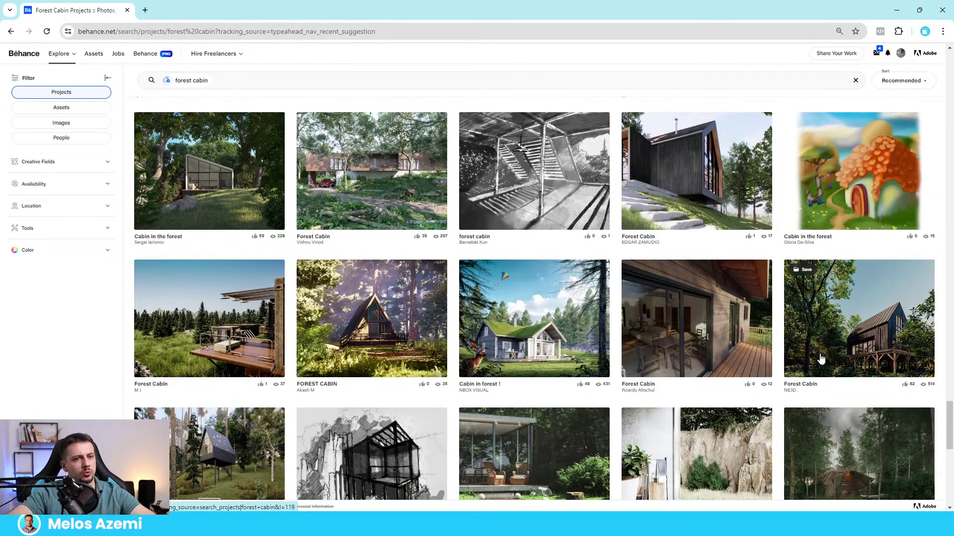
scroll(829, 352, down, 7)
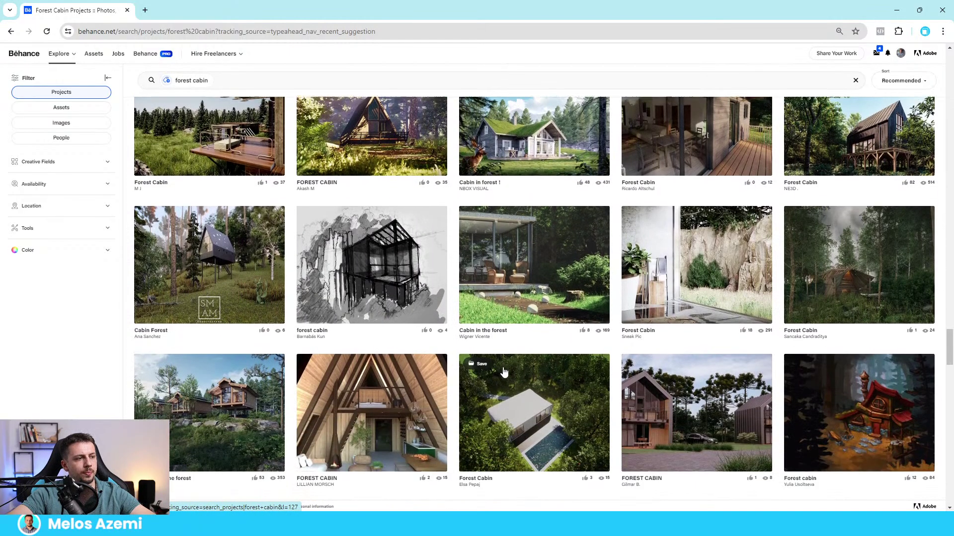
scroll(696, 357, down, 4)
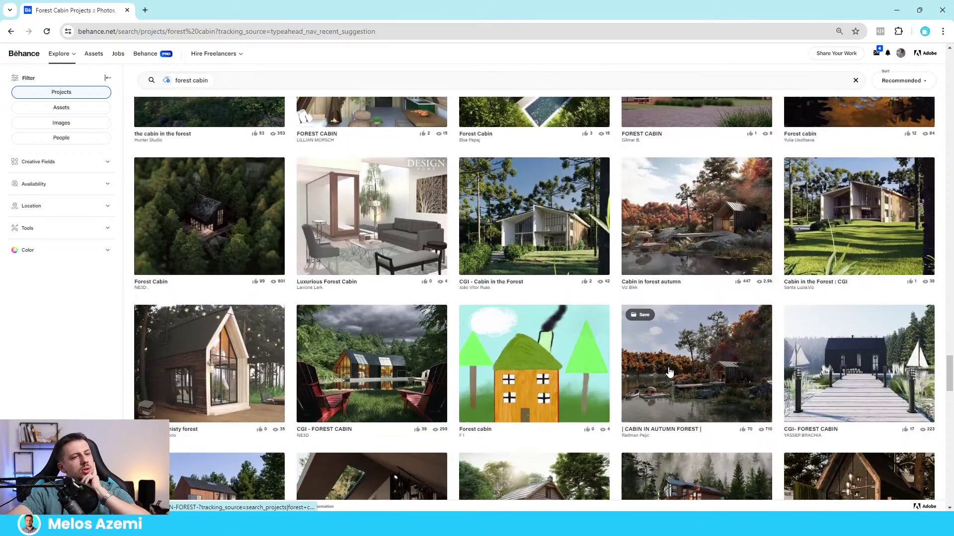
click(716, 388)
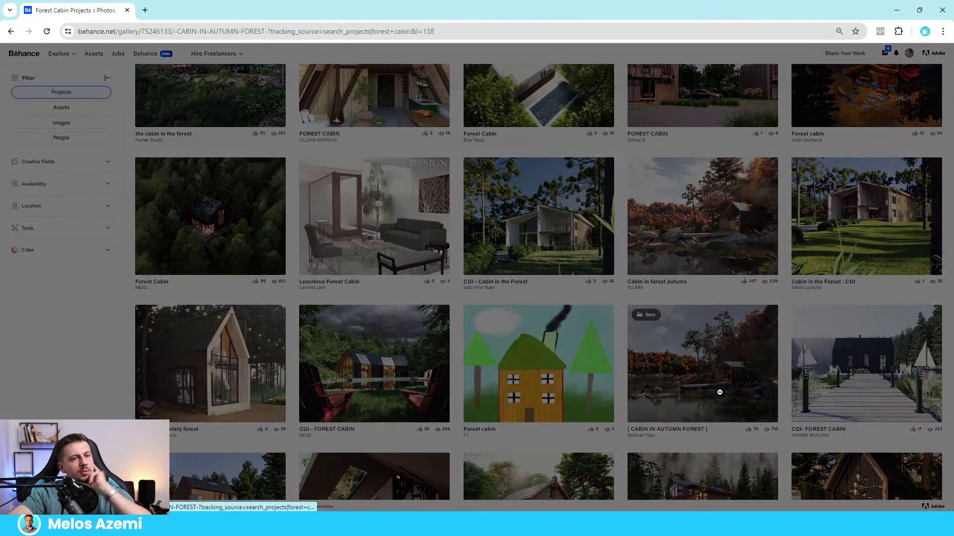
scroll(694, 389, down, 1)
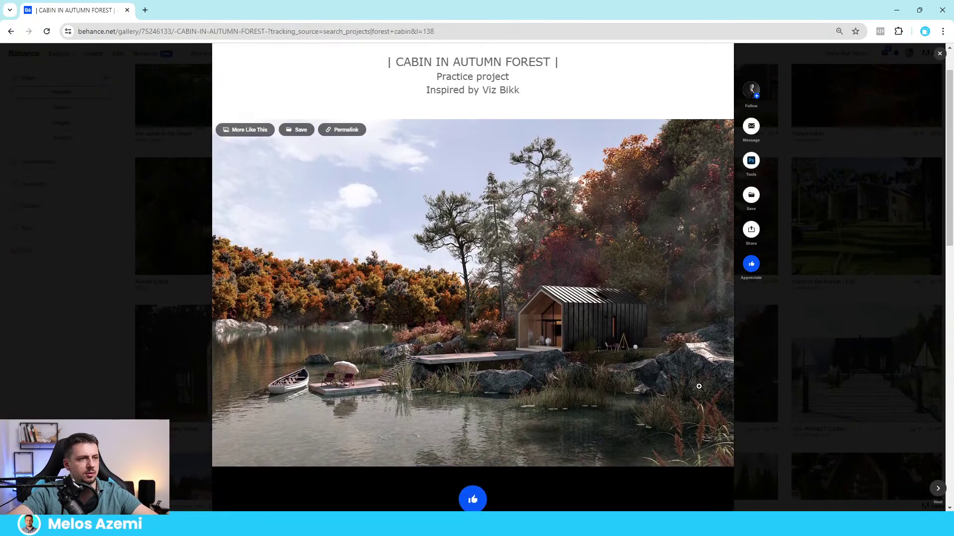
Capture a rectangular screenshot of the autumn lakeside cabin image and close its project
key(super+shift+s)
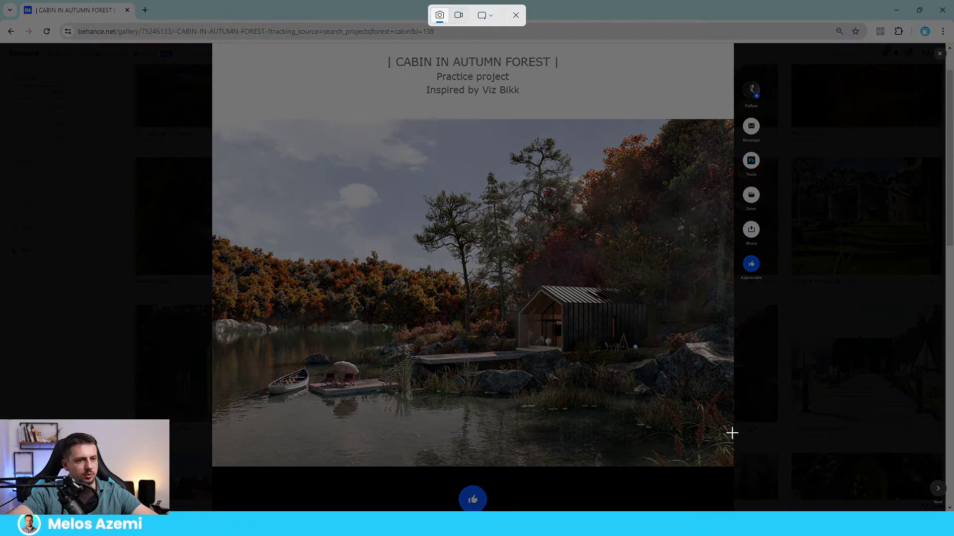
drag(735, 437, 216, 123)
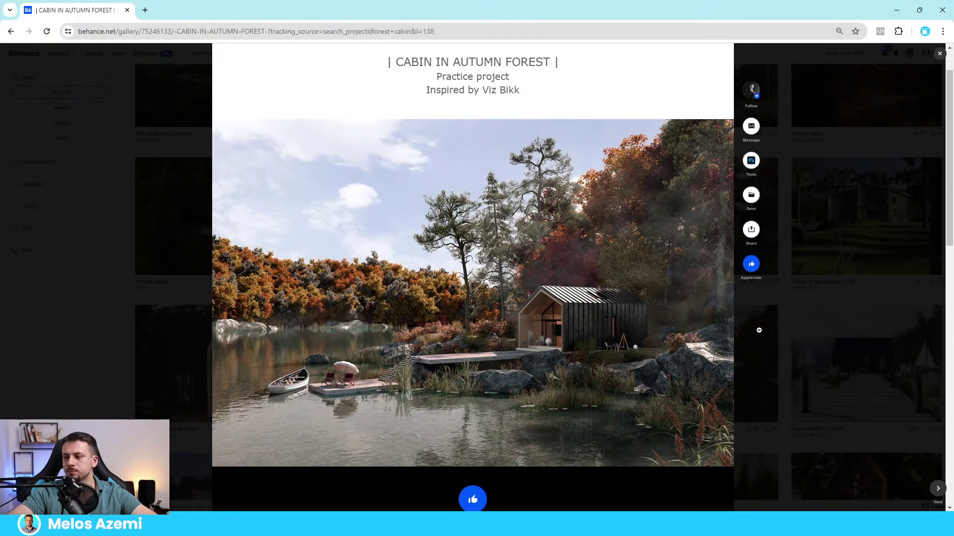
key(Escape)
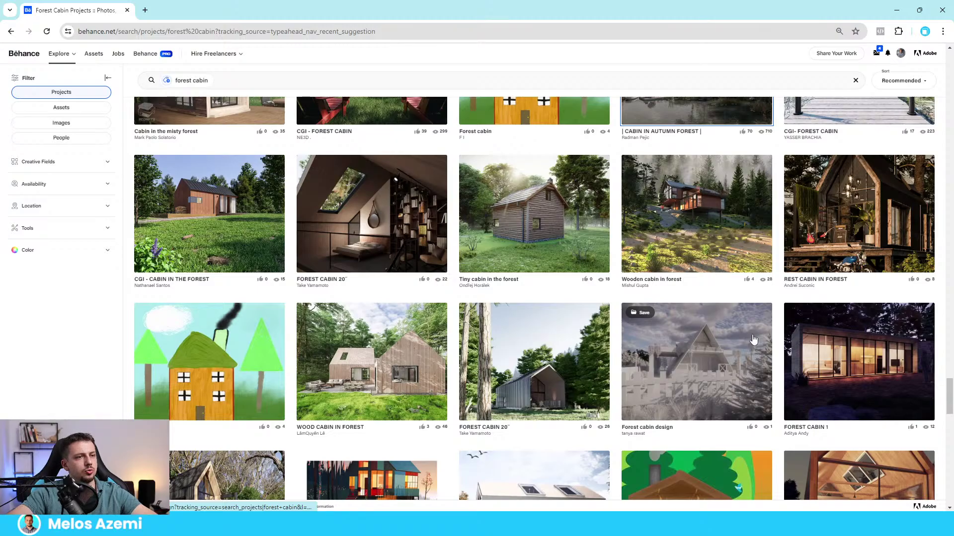
Return to the start of the results, open the project "The Abode of Serenity" and bring its dusk cabin image into view
scroll(389, 385, up, 10)
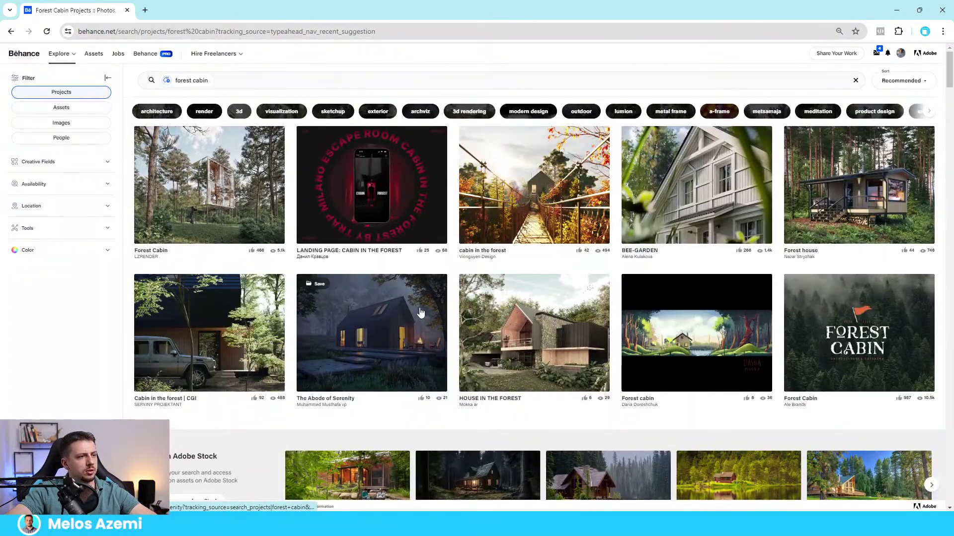
click(419, 312)
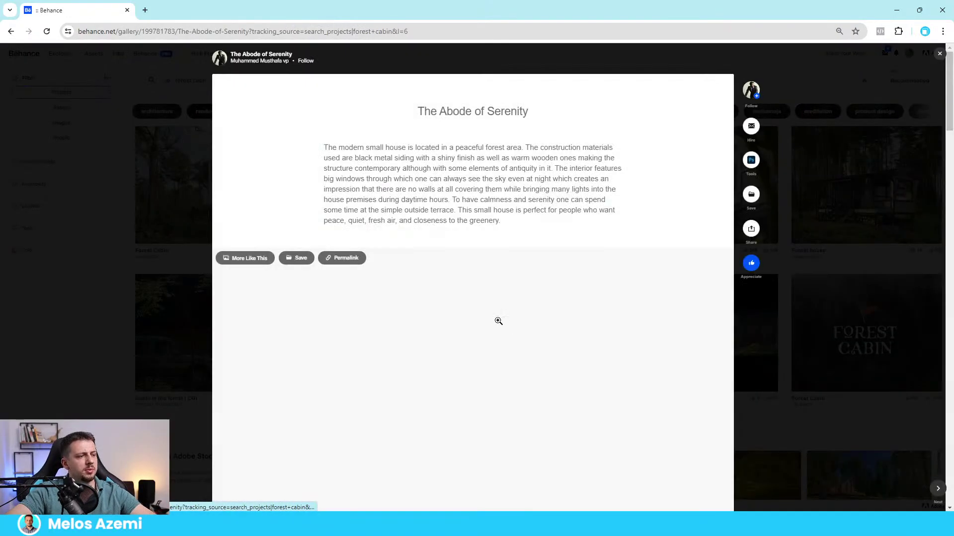
scroll(498, 321, down, 12)
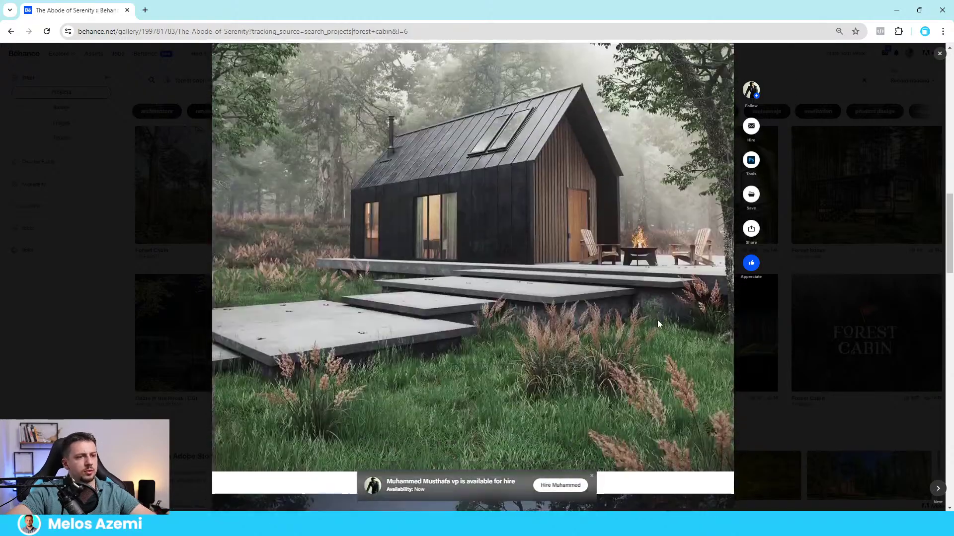
scroll(658, 325, up, 4)
scroll(658, 324, down, 4)
scroll(658, 325, down, 6)
scroll(658, 327, up, 3)
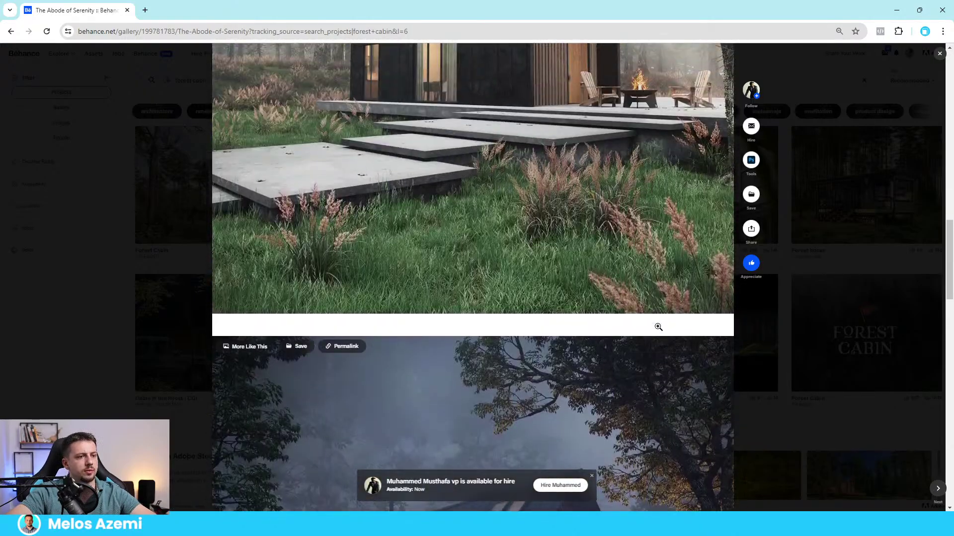
scroll(658, 327, down, 5)
Capture a rectangular screenshot of the dusk cabin image with the fire pit
key(super+shift+s)
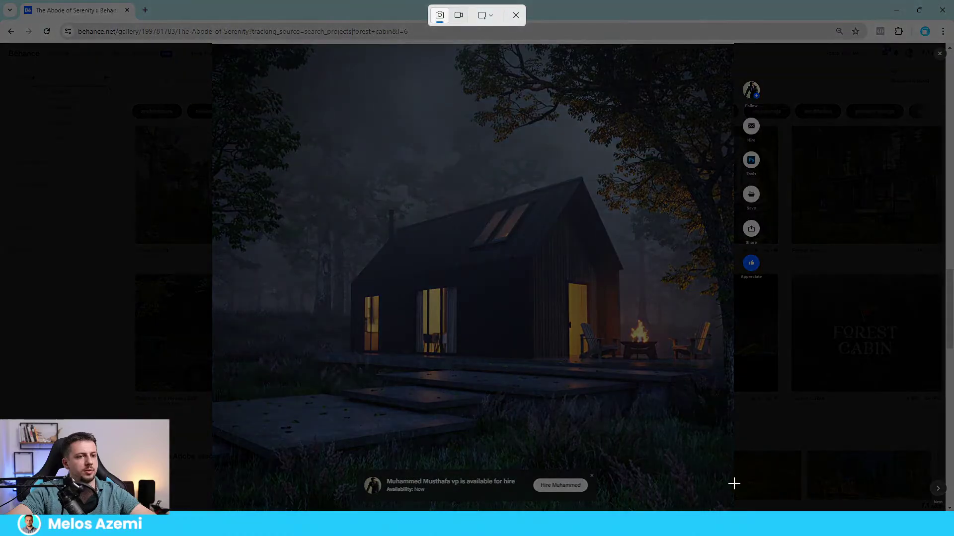
drag(734, 483, 212, 80)
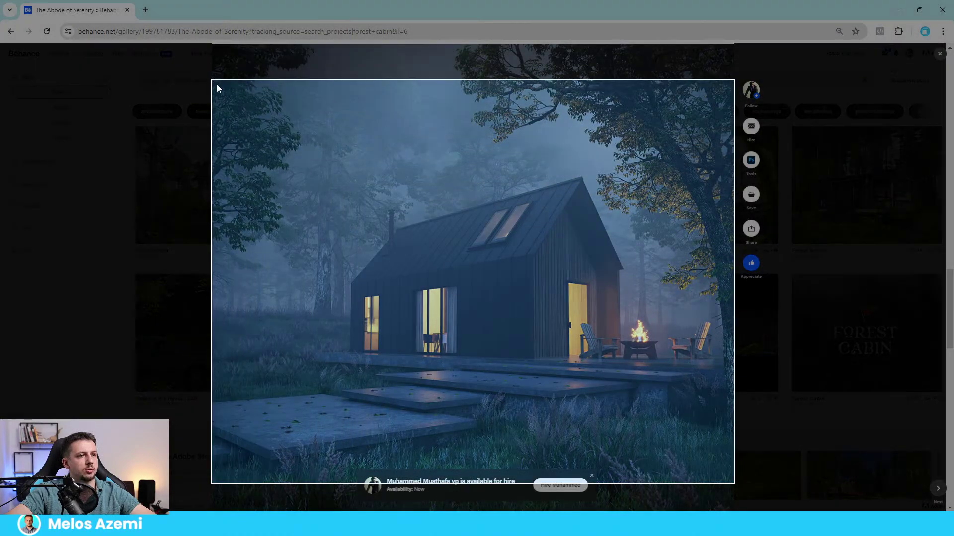
Switch to D5 Render and upload the image of the house among forest trees as the AI Atmosphere Match reference
click(895, 6)
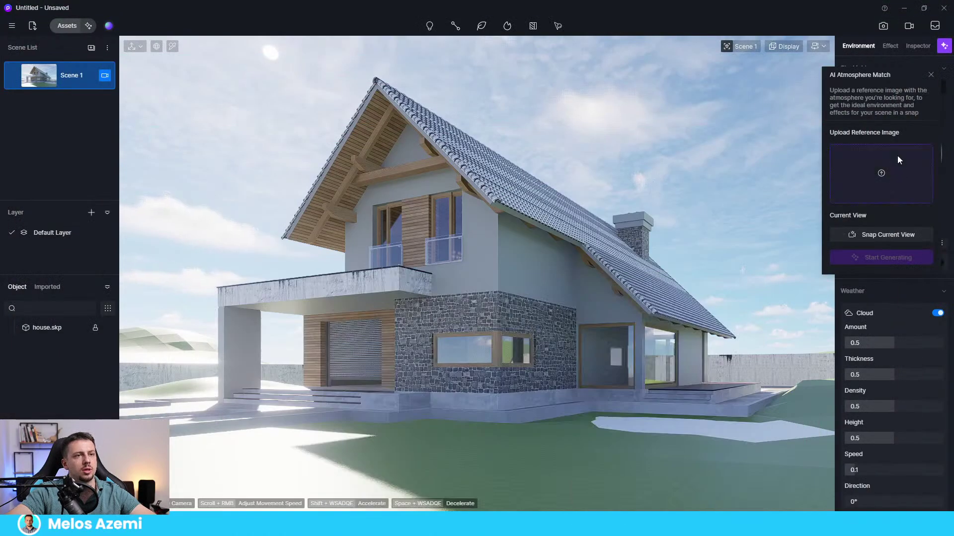
click(894, 162)
key(Escape)
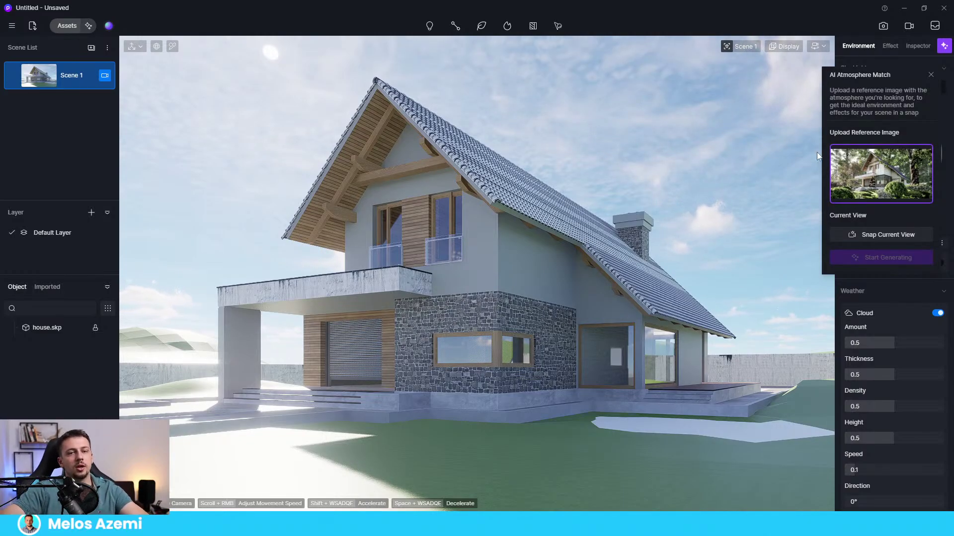
Snap the current view of Scene 1, generate the atmosphere match from the forest house reference and apply it
click(873, 237)
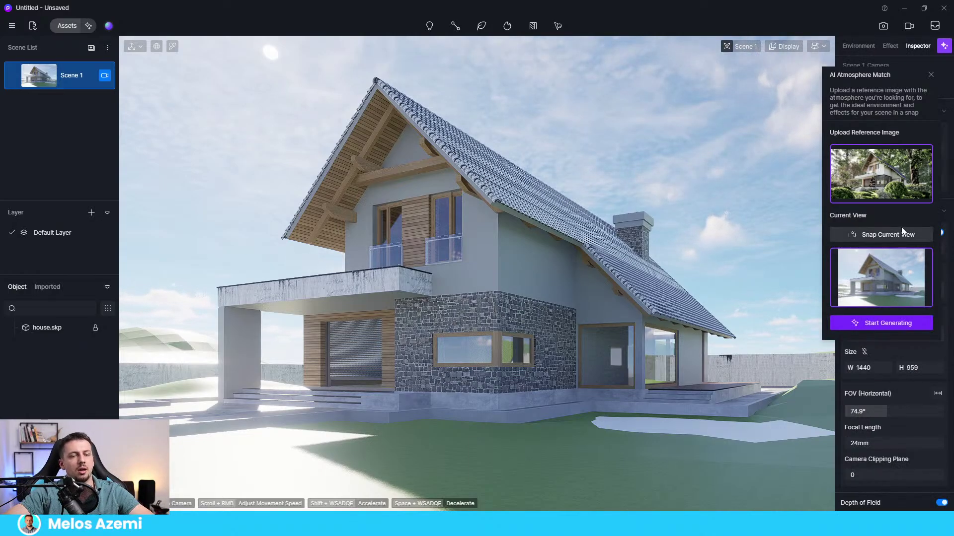
click(904, 322)
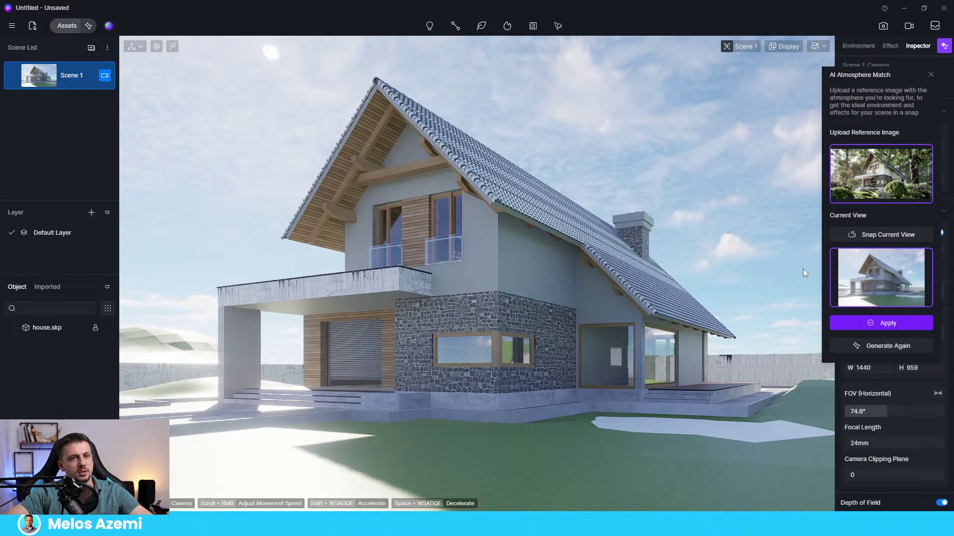
click(852, 324)
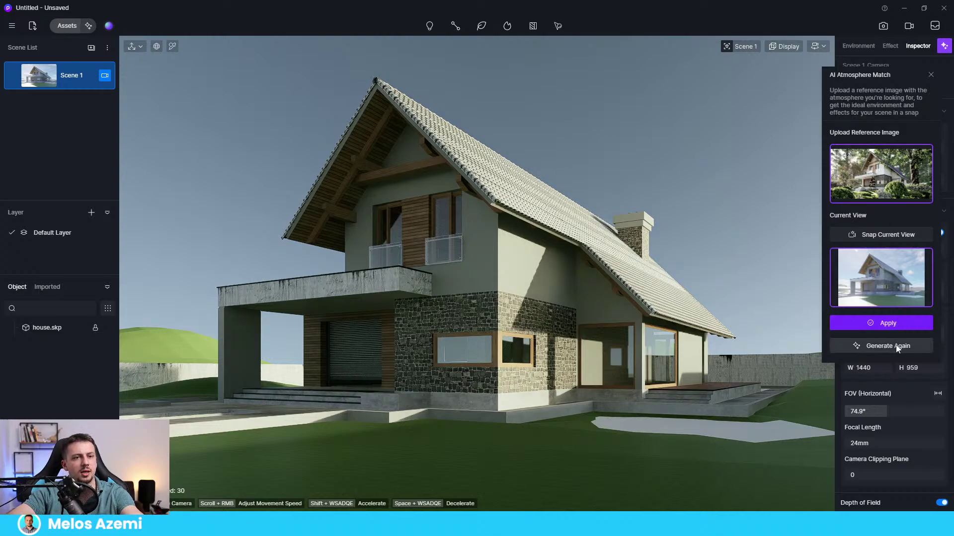
Replace the reference with the misty red house image, generate its atmosphere match and apply it to the scene
click(845, 192)
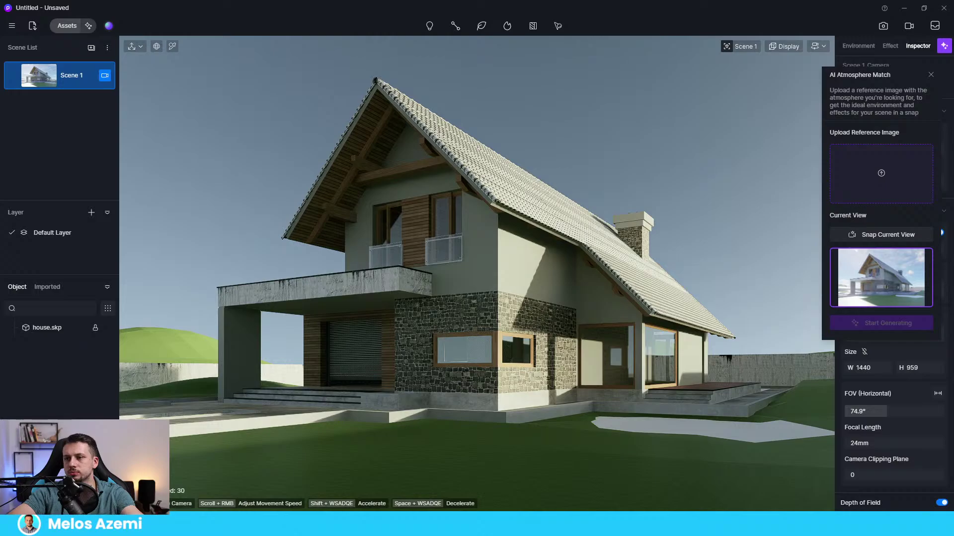
click(902, 322)
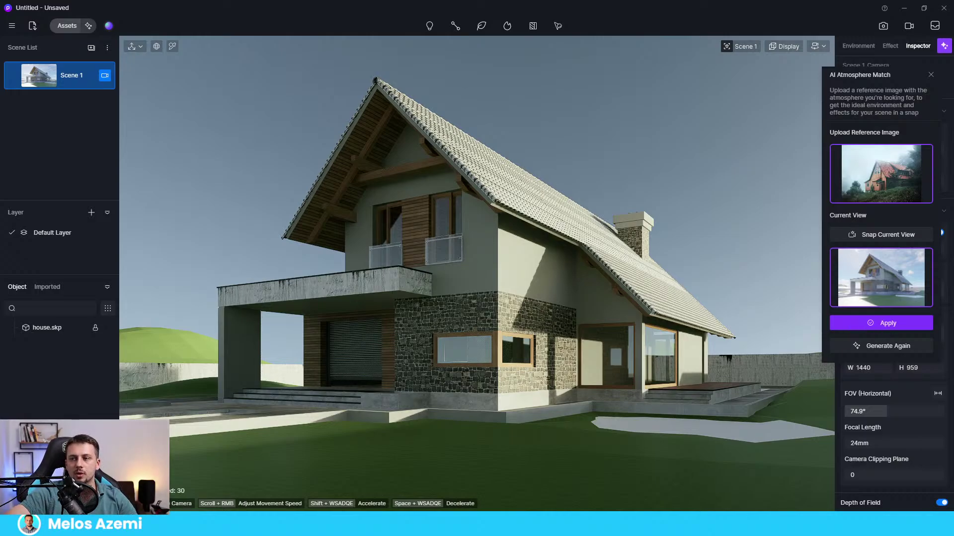
click(888, 323)
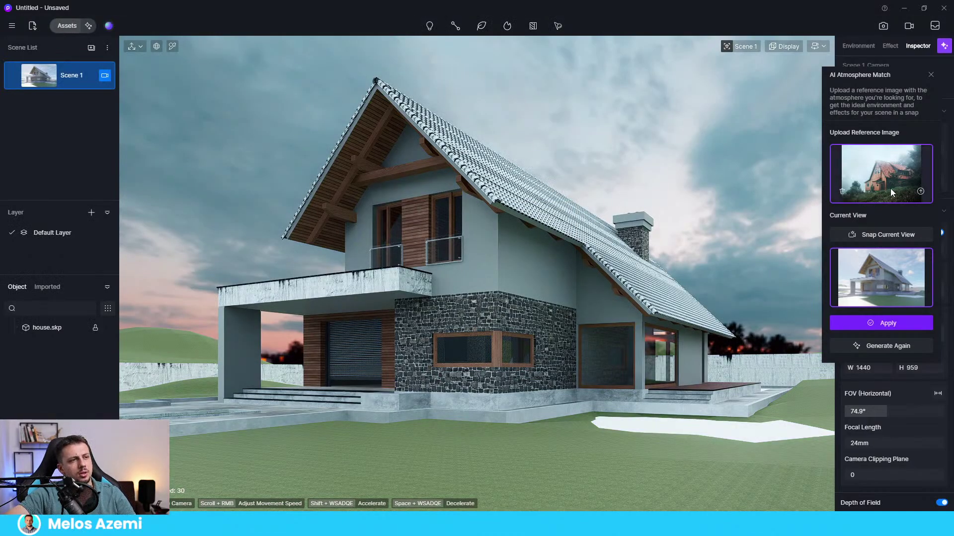
Replace the reference with the autumn lakeside cabin image, generate its atmosphere match and apply it to the scene
click(841, 191)
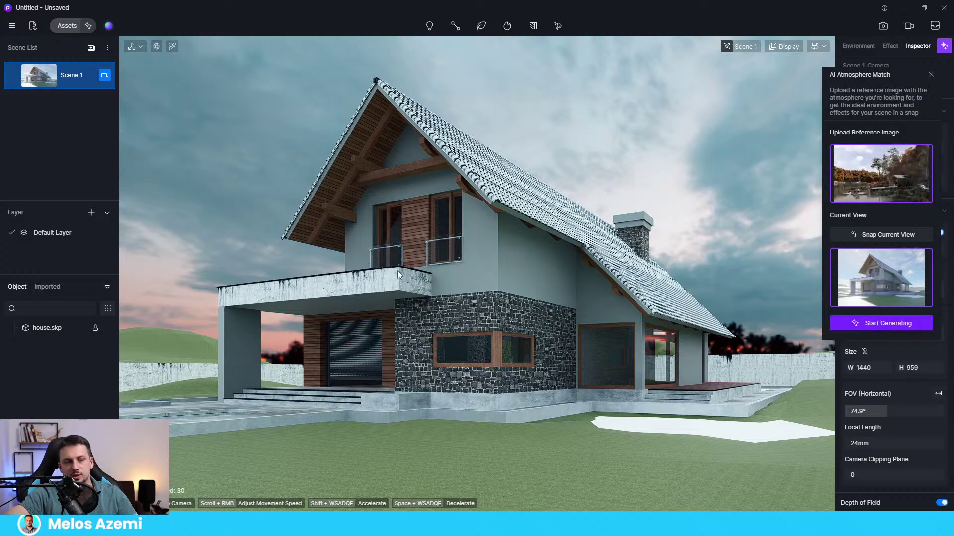
click(886, 324)
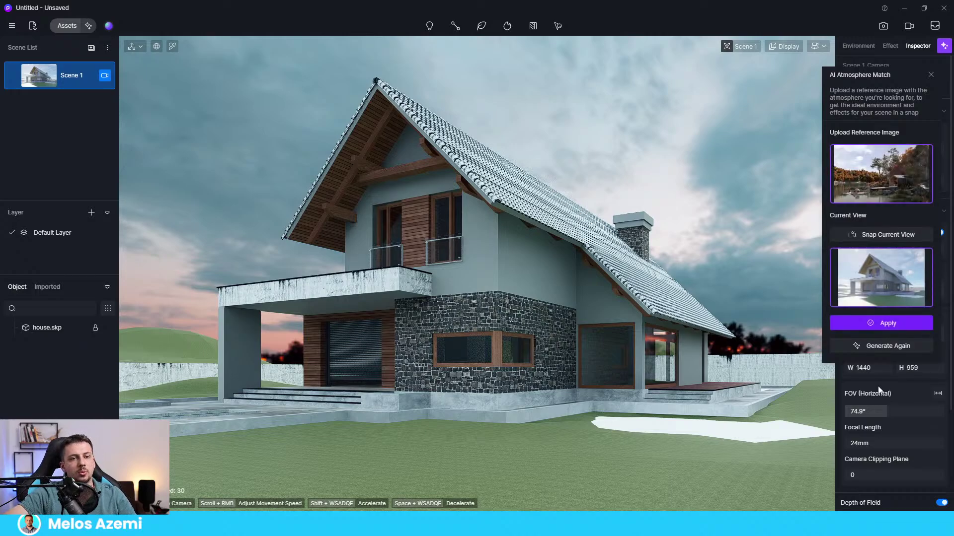
click(882, 323)
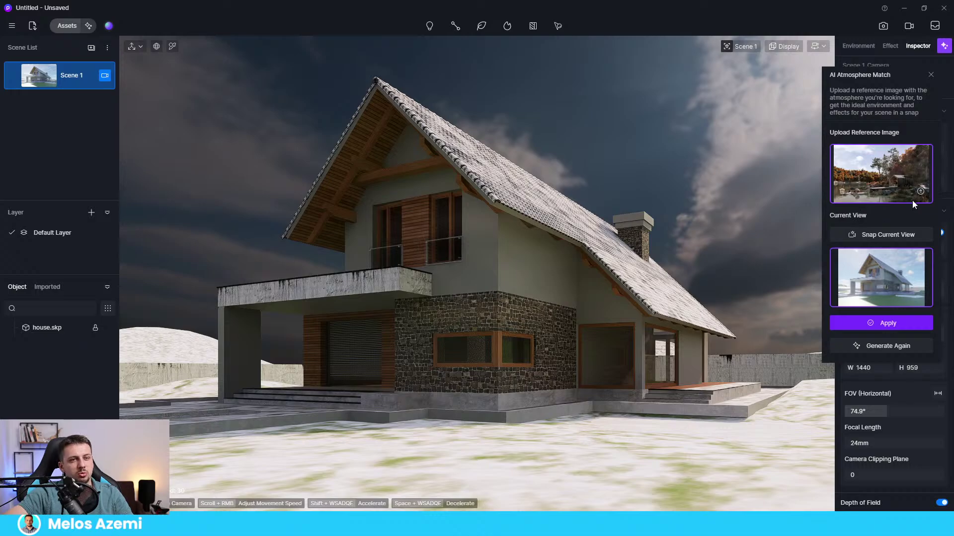
Remove the autumn reference image, close AI Atmosphere Match and show the Environment settings
click(843, 192)
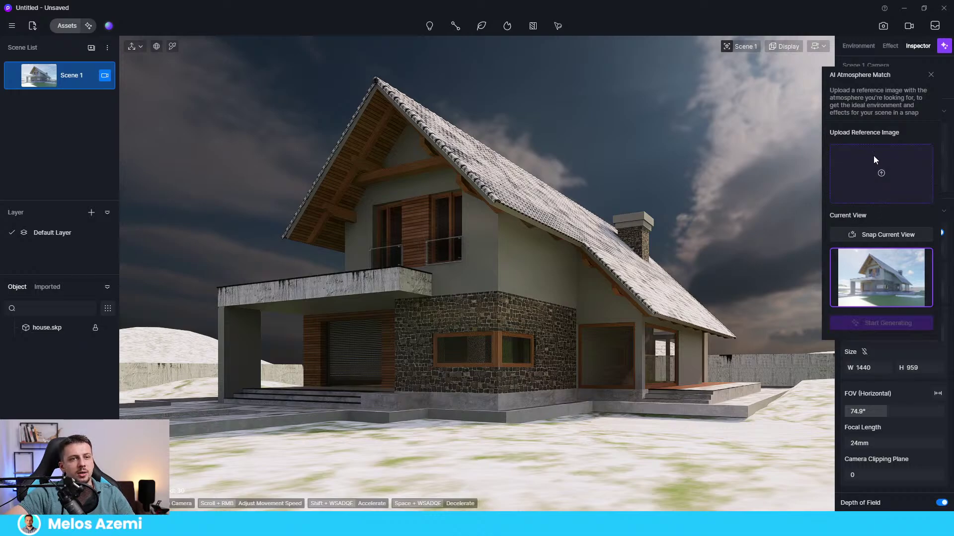
click(931, 75)
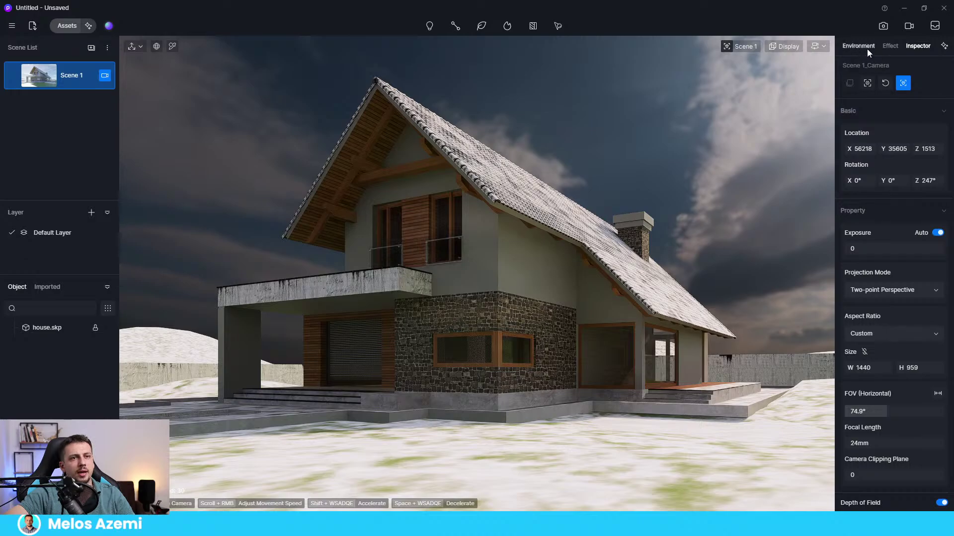
click(866, 49)
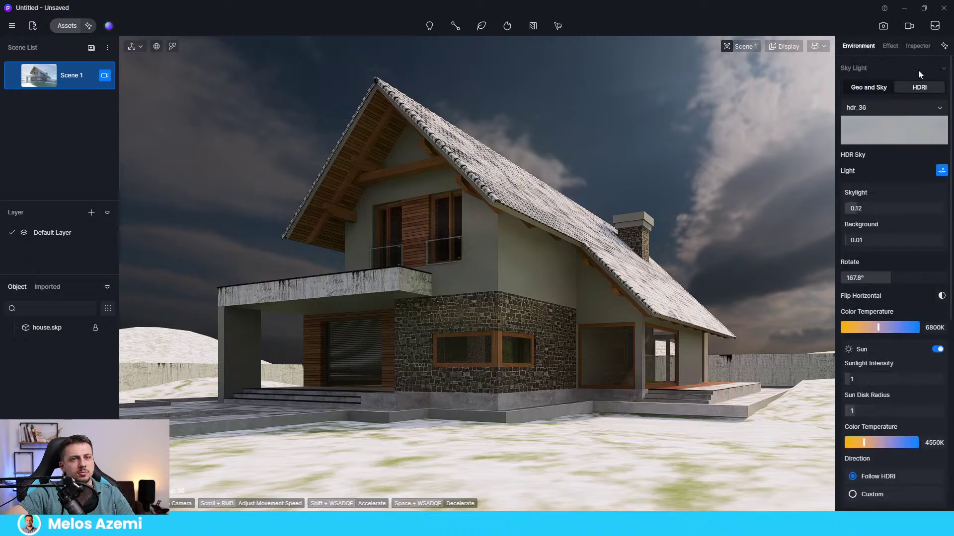
Open the preset Studio from Scene 1's Create Preset option and check the preset folders in My Space
right_click(57, 80)
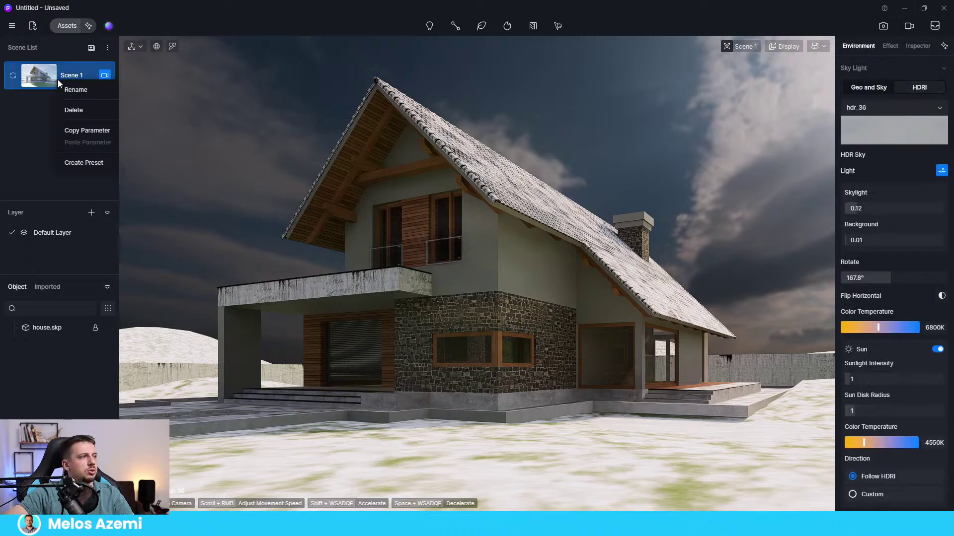
click(83, 162)
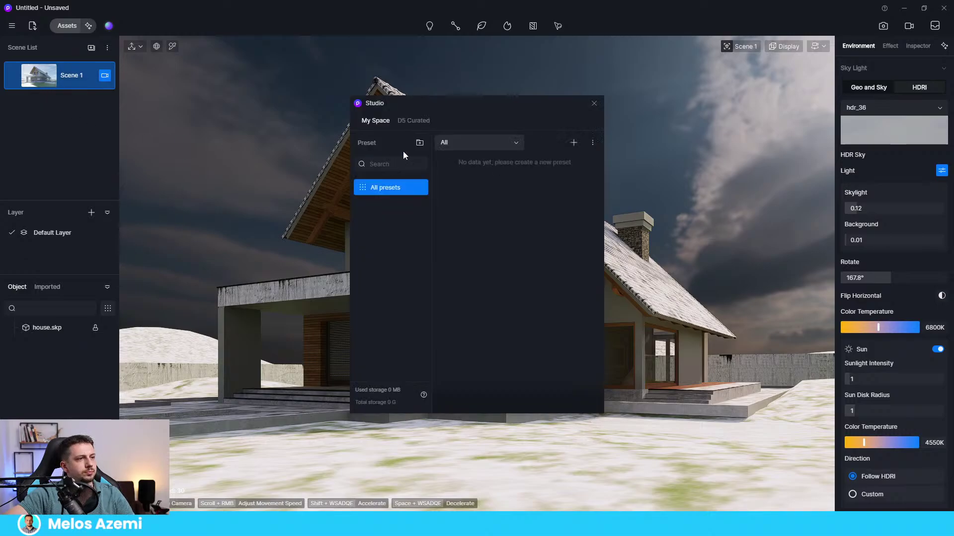
click(555, 141)
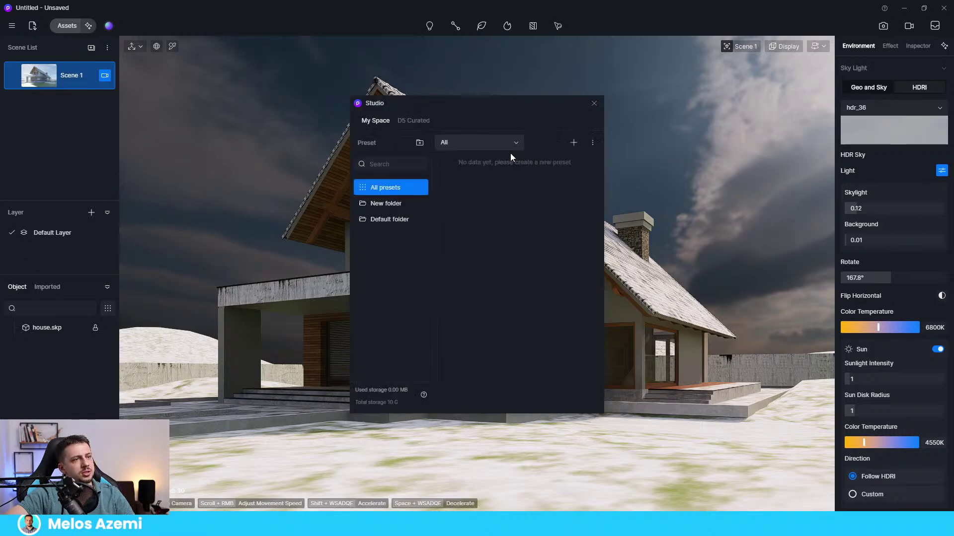
click(392, 219)
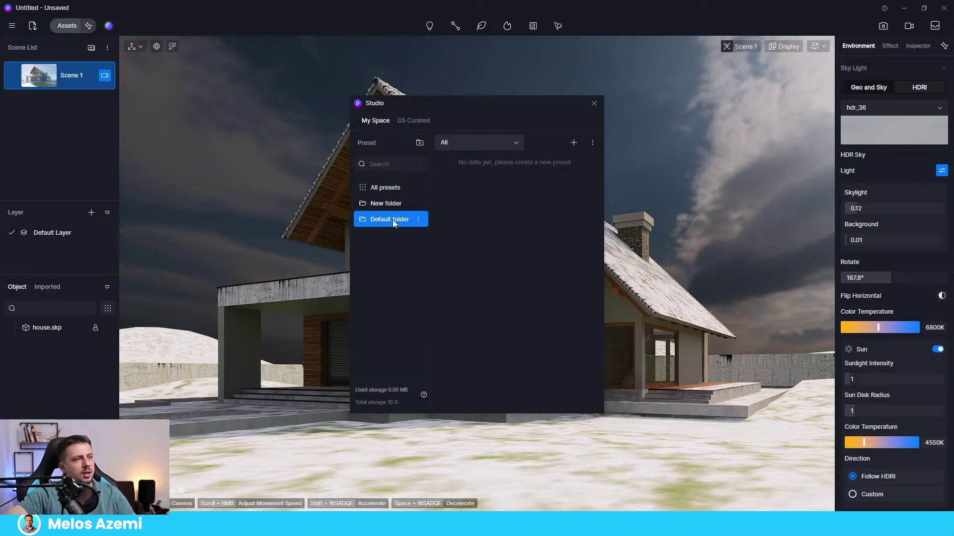
click(384, 187)
Show the D5 Curated presets and look through the exterior environment presets on the first page
click(413, 121)
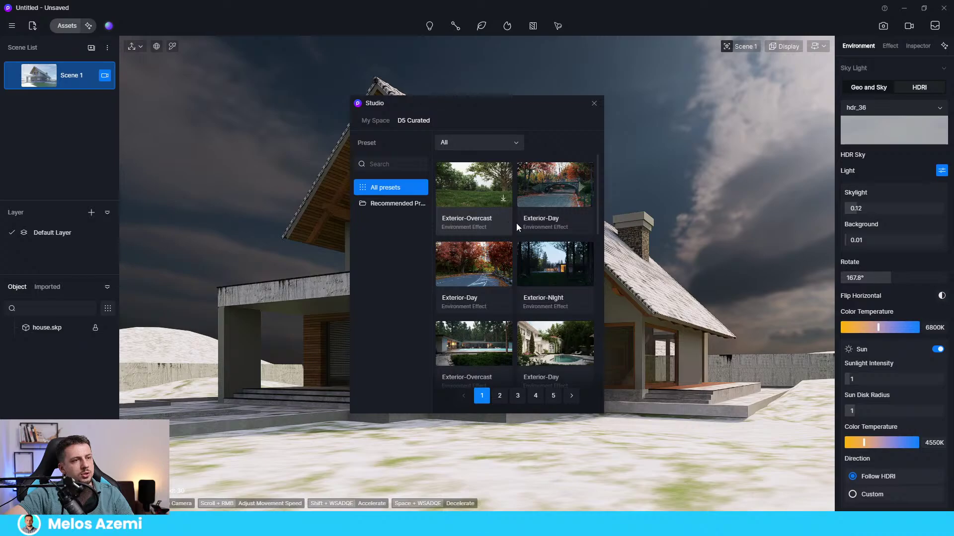
scroll(553, 282, down, 2)
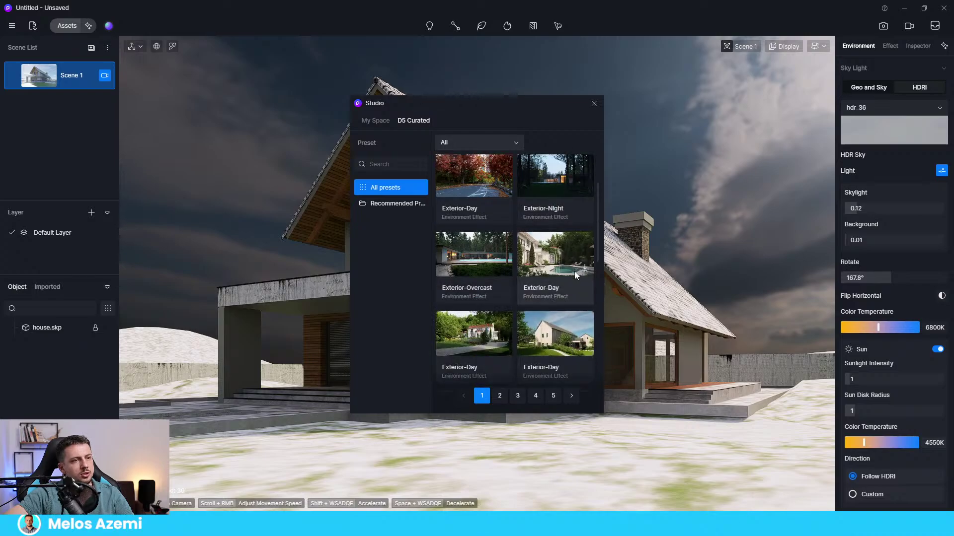
scroll(546, 293, down, 1)
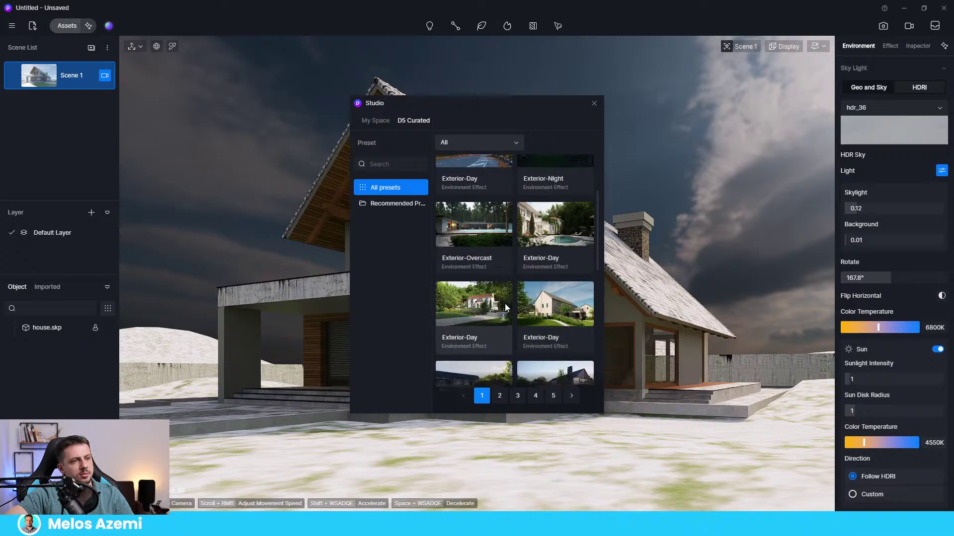
scroll(505, 308, down, 4)
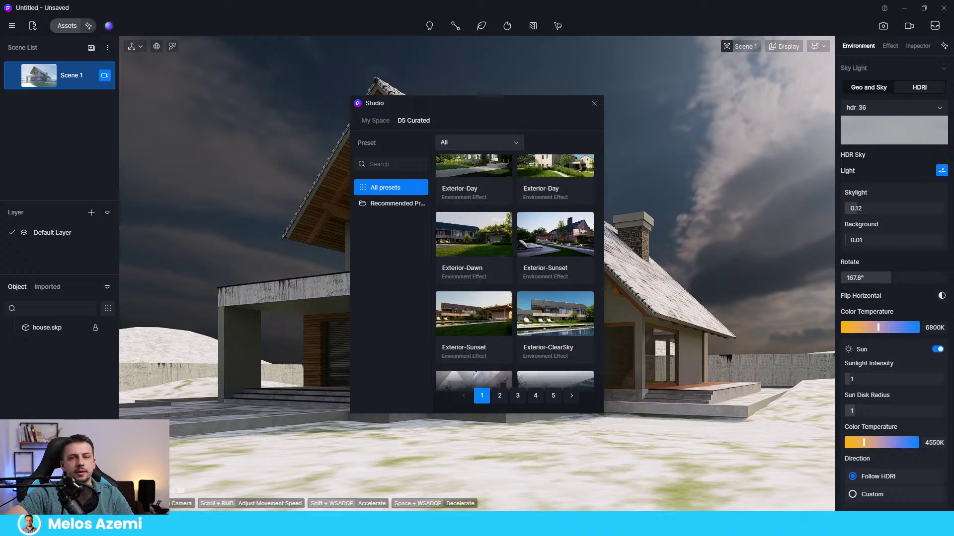
scroll(540, 313, down, 2)
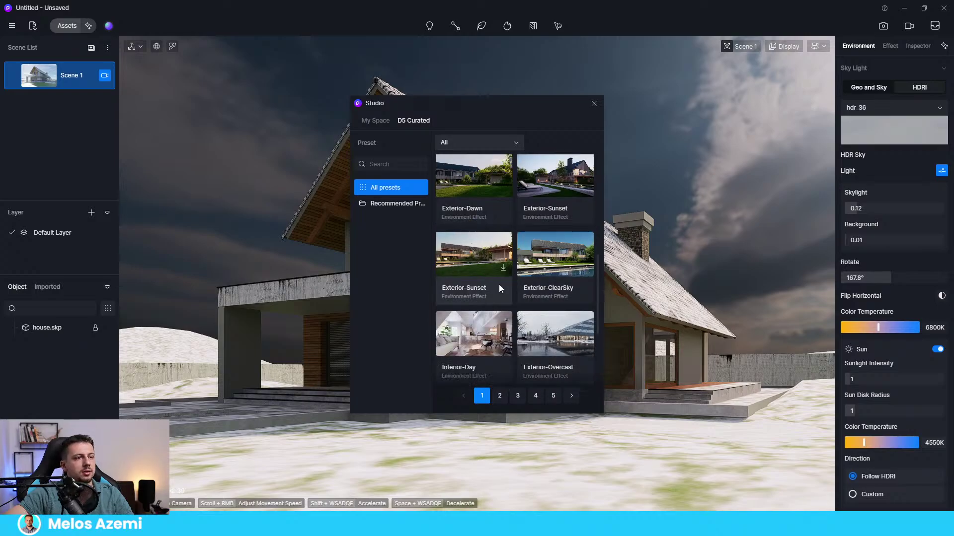
scroll(503, 270, up, 1)
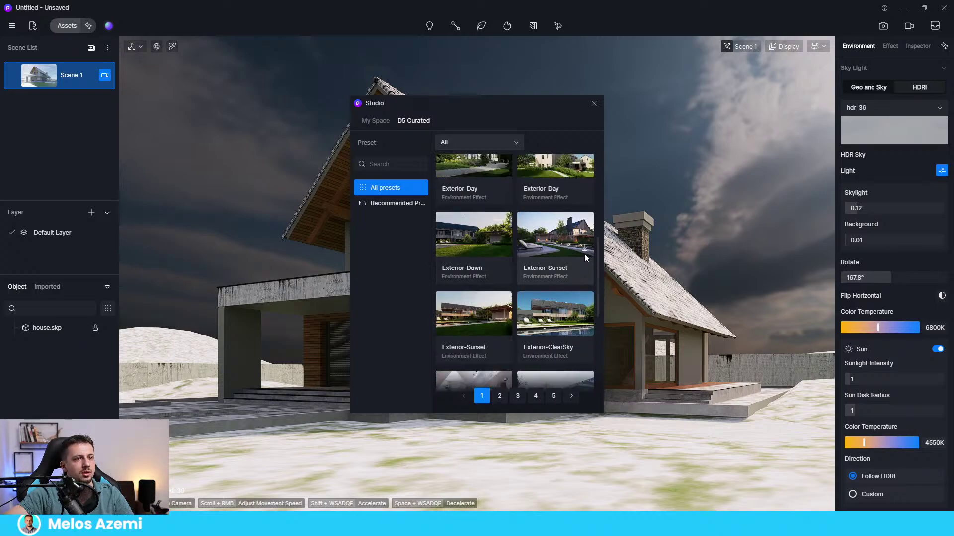
scroll(493, 258, up, 1)
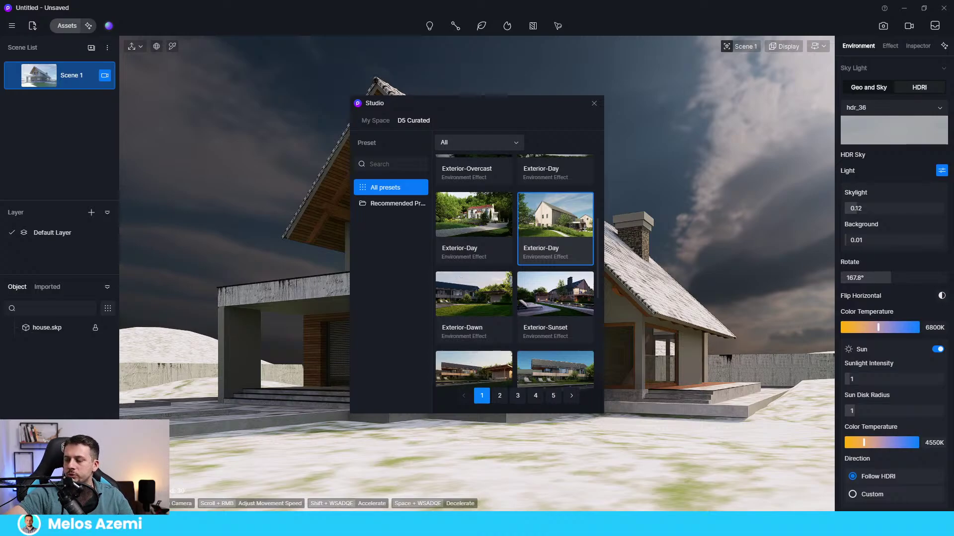
Apply the Exterior-Day preset showing a pale gabled house on a lawn and reposition the Studio window
click(538, 233)
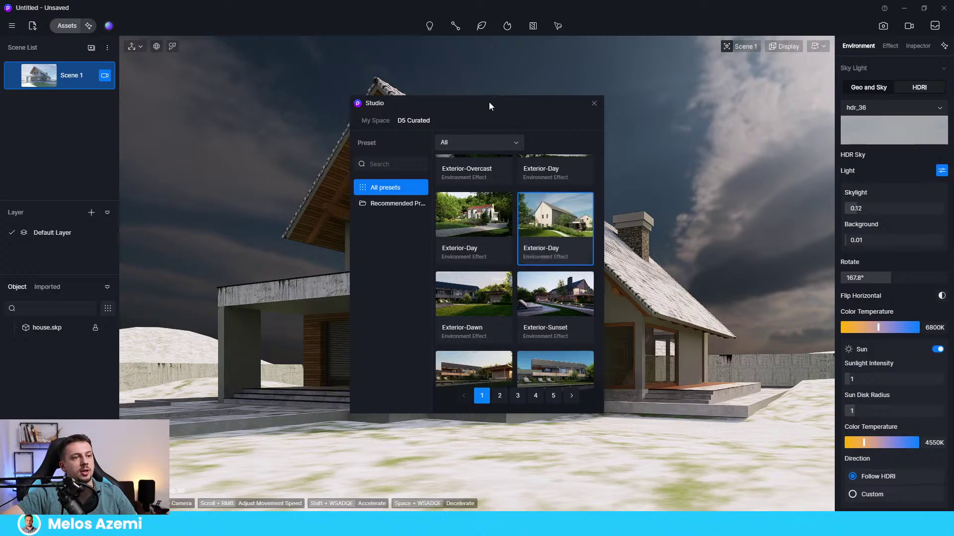
click(544, 210)
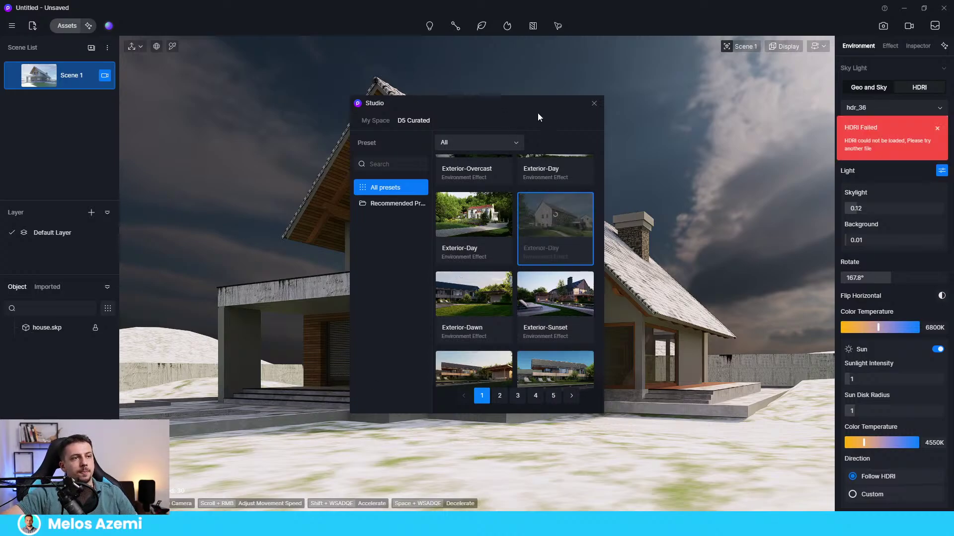
drag(538, 118, 527, 140)
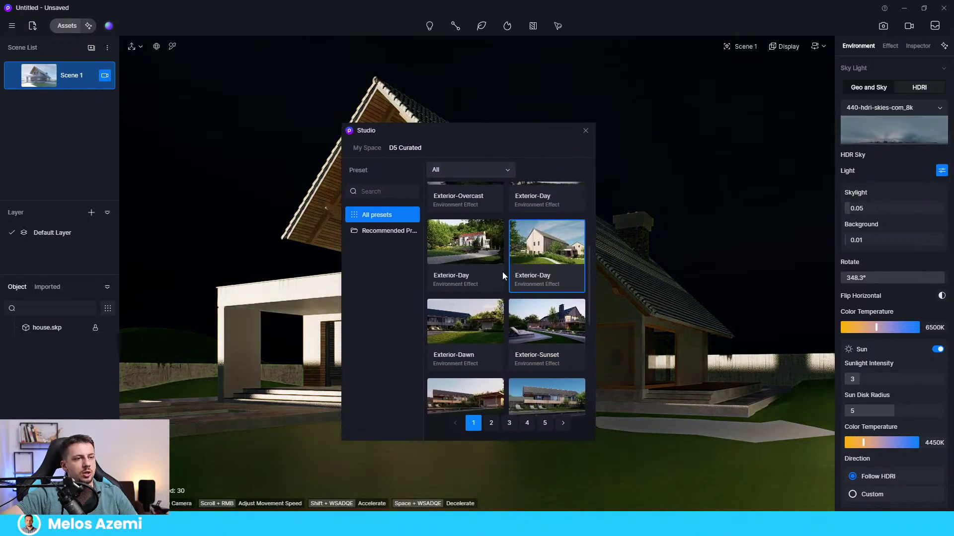
scroll(516, 284, up, 1)
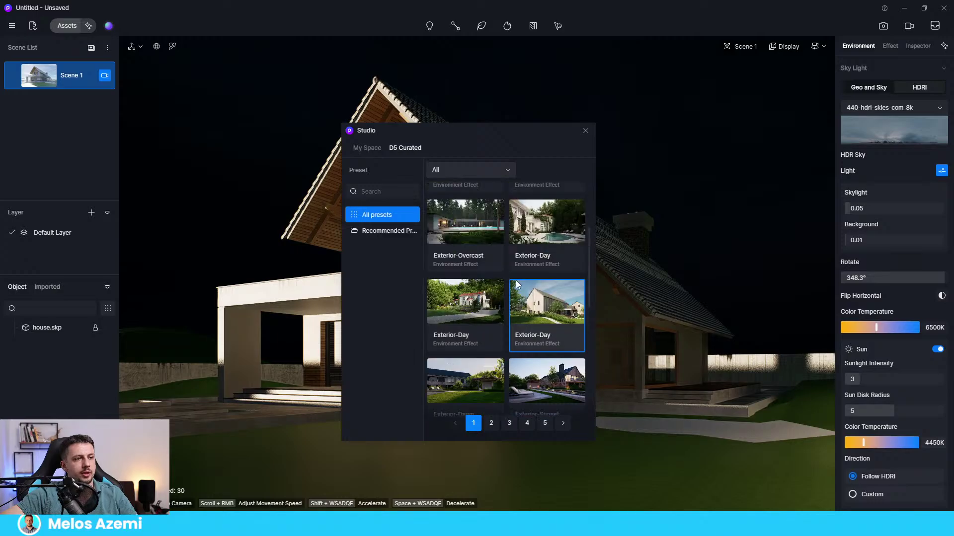
Apply the D5 Curated Exterior-Overcast preset showing a pool in front of a forest, and close the Studio window
click(458, 234)
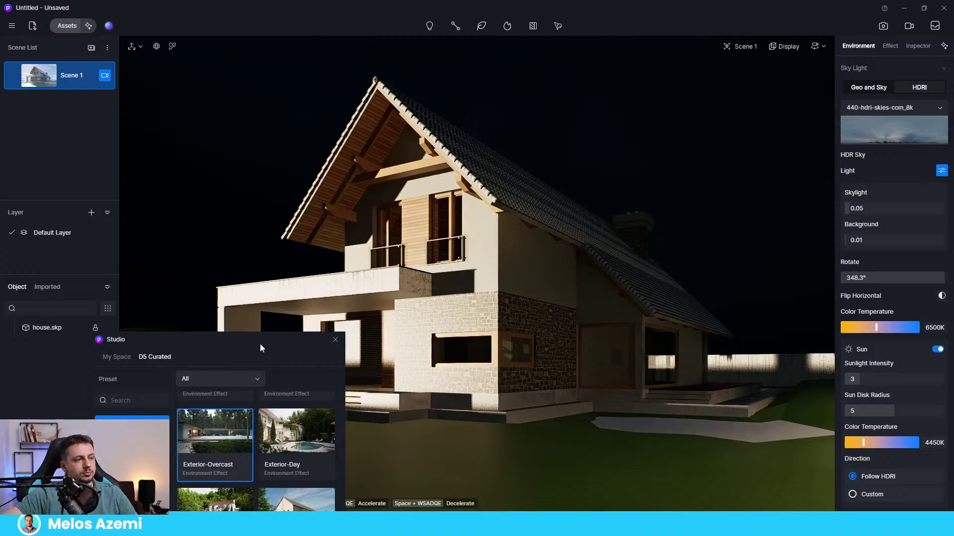
key(F11)
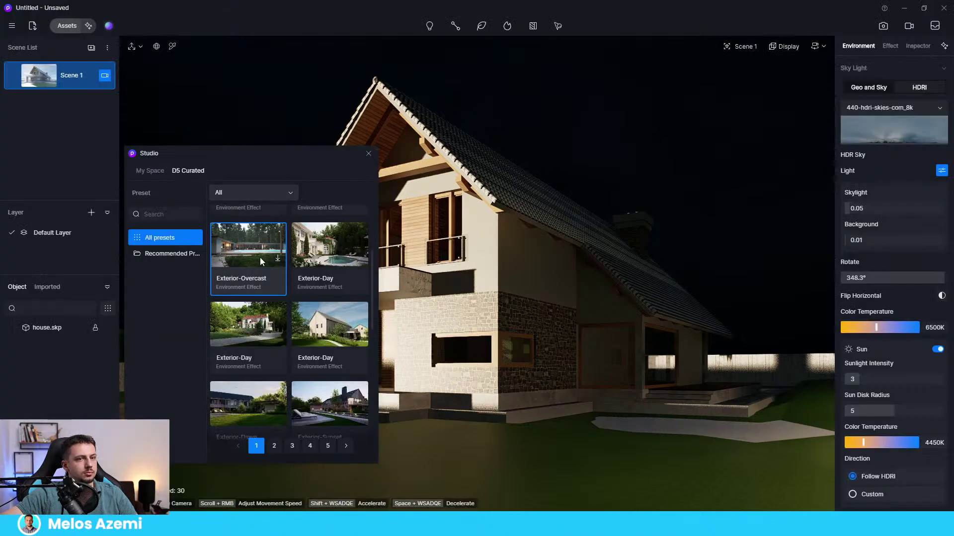
click(260, 259)
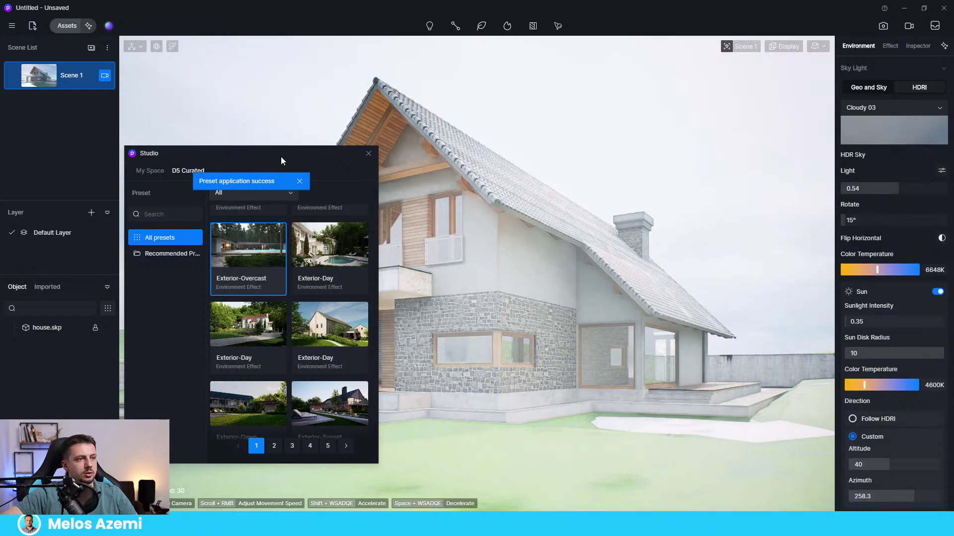
drag(281, 155, 399, 121)
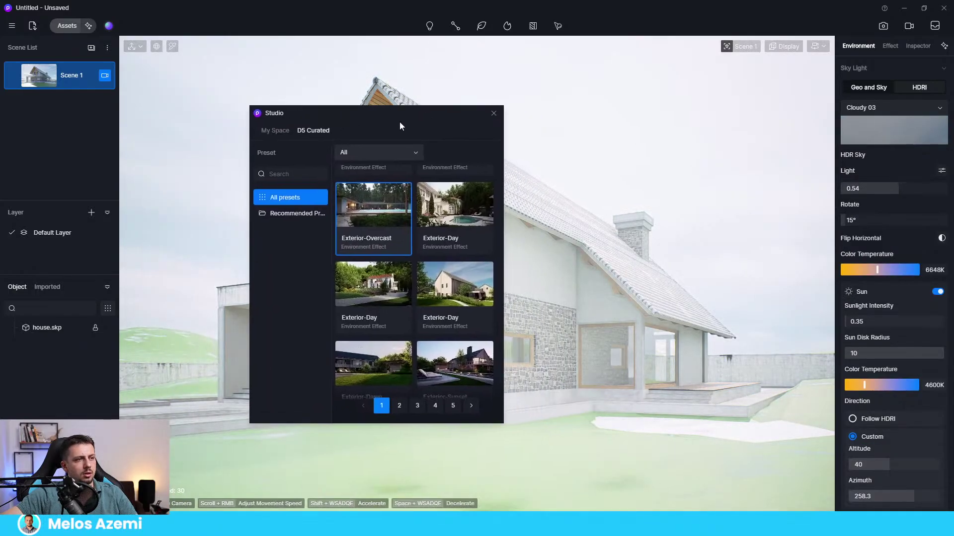
click(493, 113)
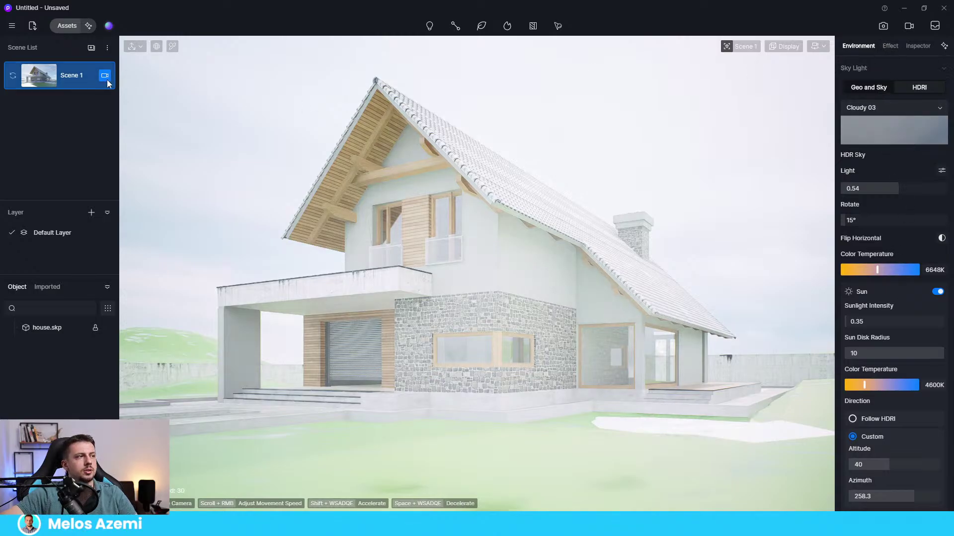
Lower the scene's post-processing exposure to -0.17 and its vignette to 0.45
click(890, 46)
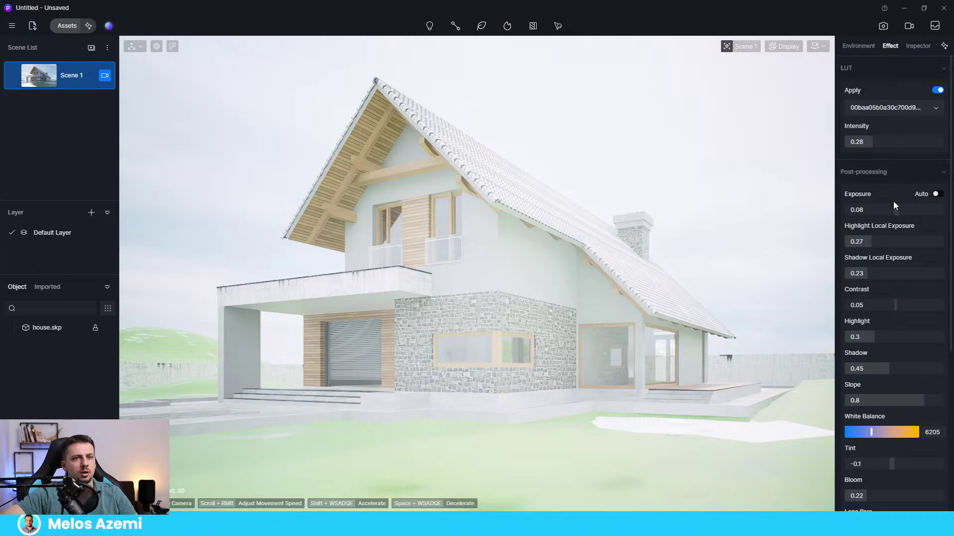
drag(894, 210, 890, 218)
scroll(893, 339, down, 4)
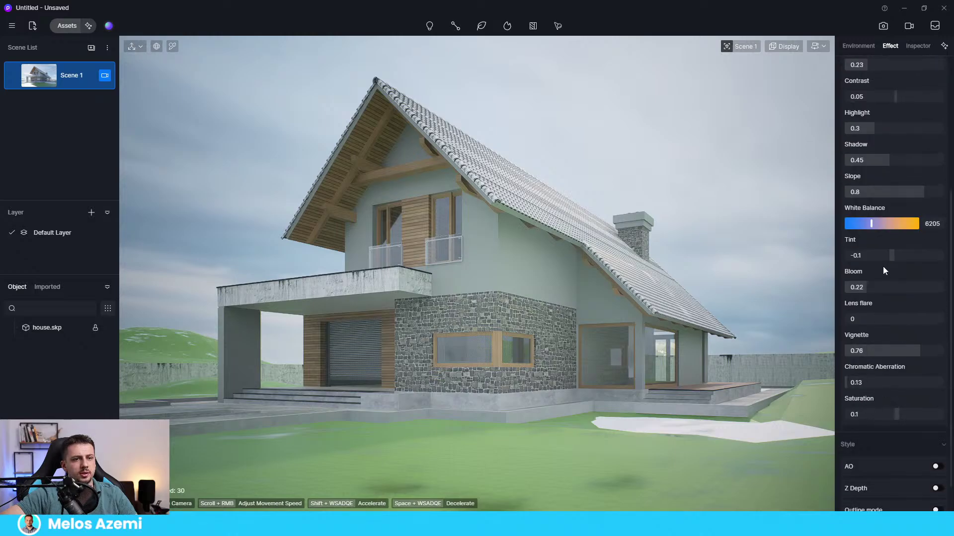
scroll(891, 392, down, 1)
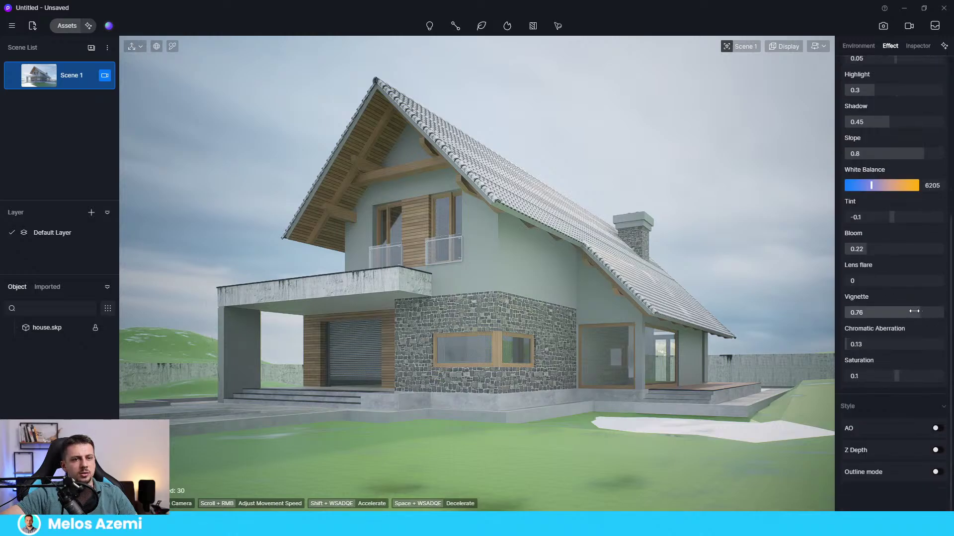
drag(866, 305, 850, 305)
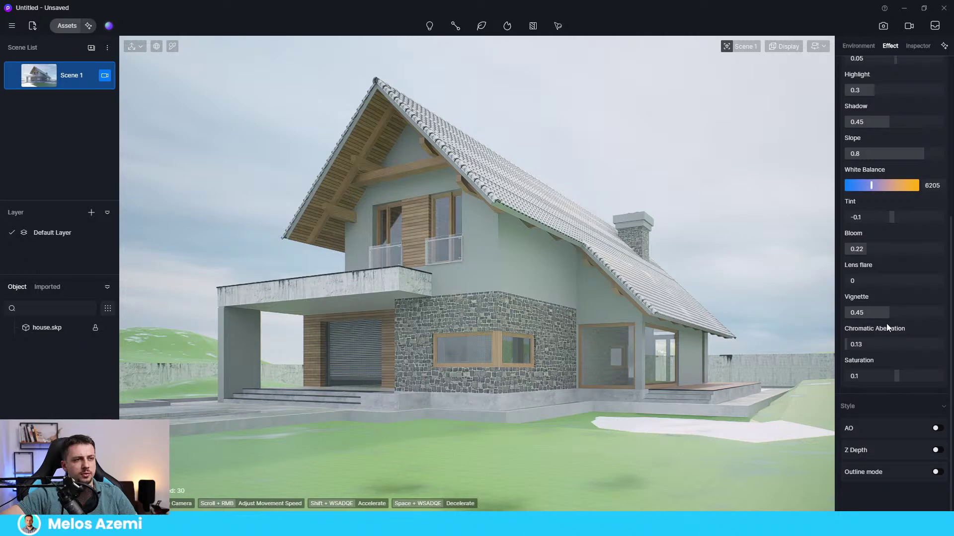
scroll(893, 145, up, 6)
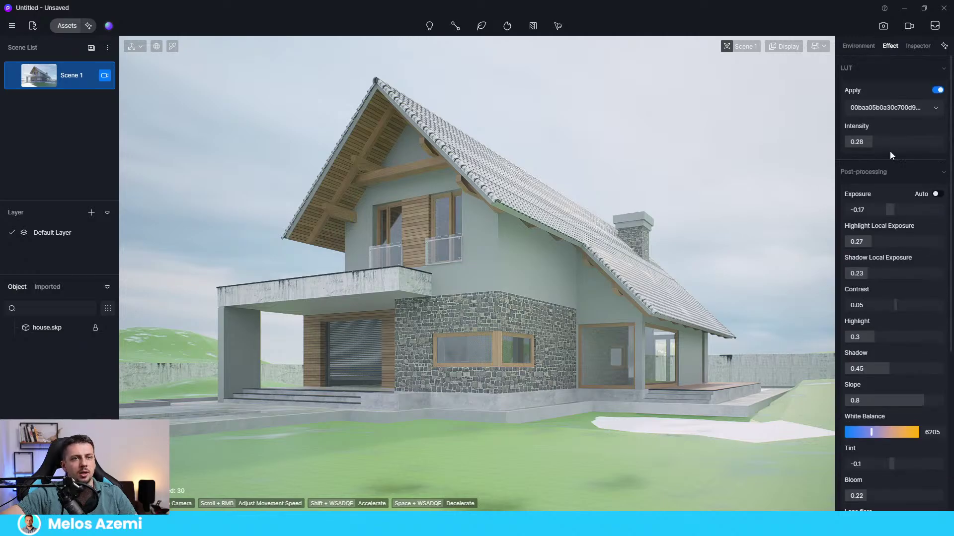
Make the sun follow the Cloudy 03 HDRI, set its light to 0.48 and rotate the sky to 285°
click(859, 46)
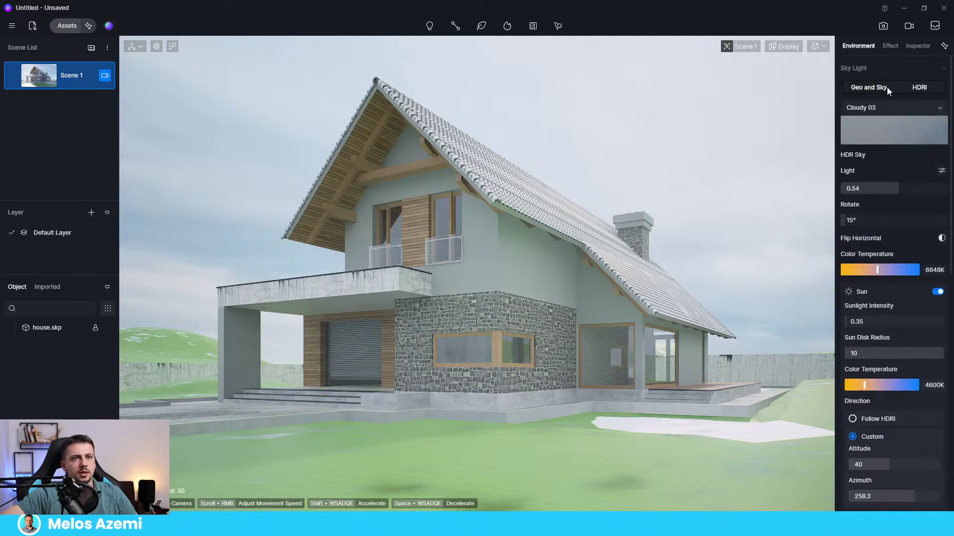
mouse_move(870, 220)
mouse_down()
mouse_move(887, 218)
mouse_move(886, 226)
mouse_up()
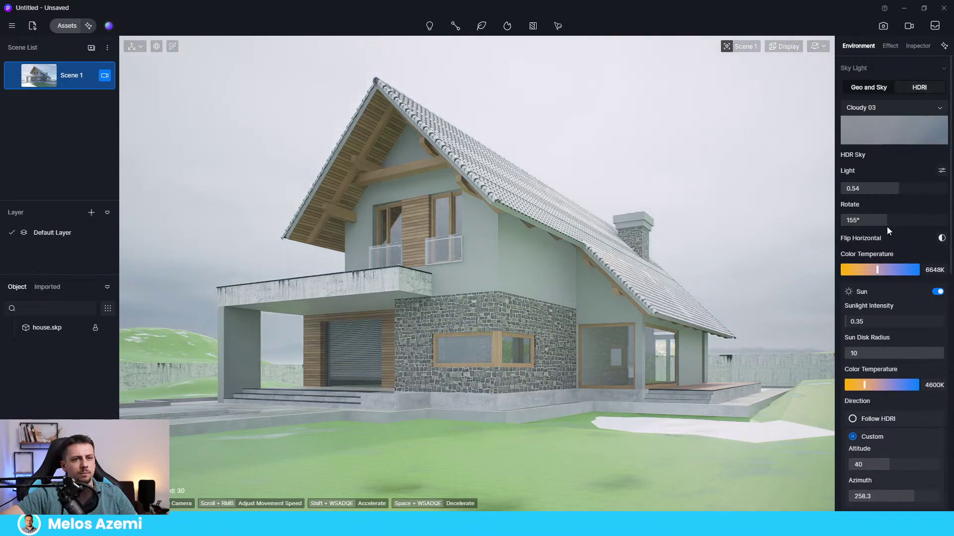
click(886, 421)
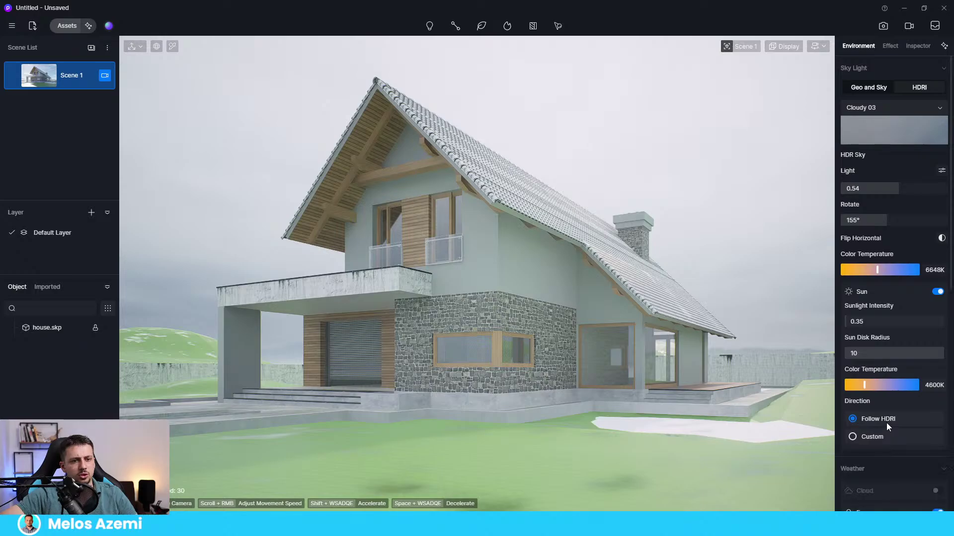
click(894, 188)
drag(895, 188, 892, 188)
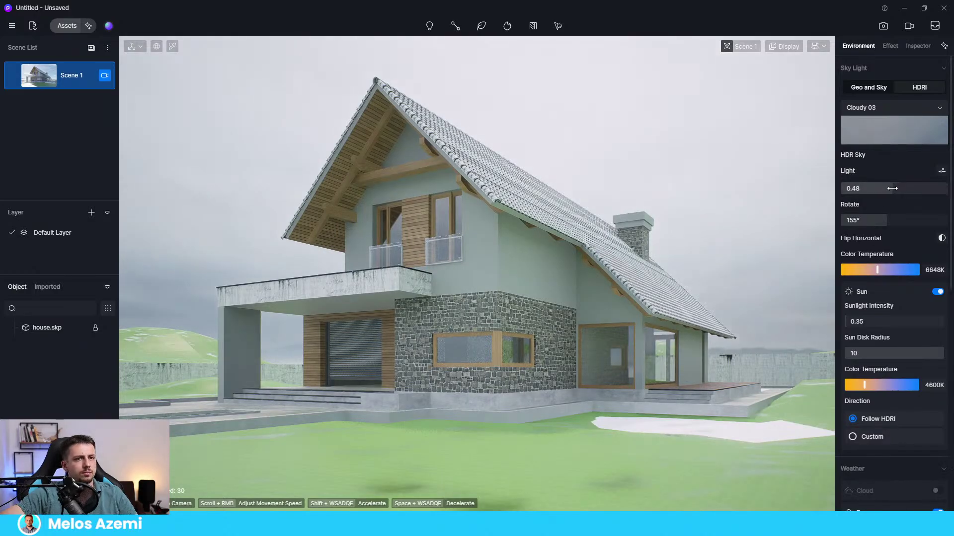
drag(887, 221, 925, 227)
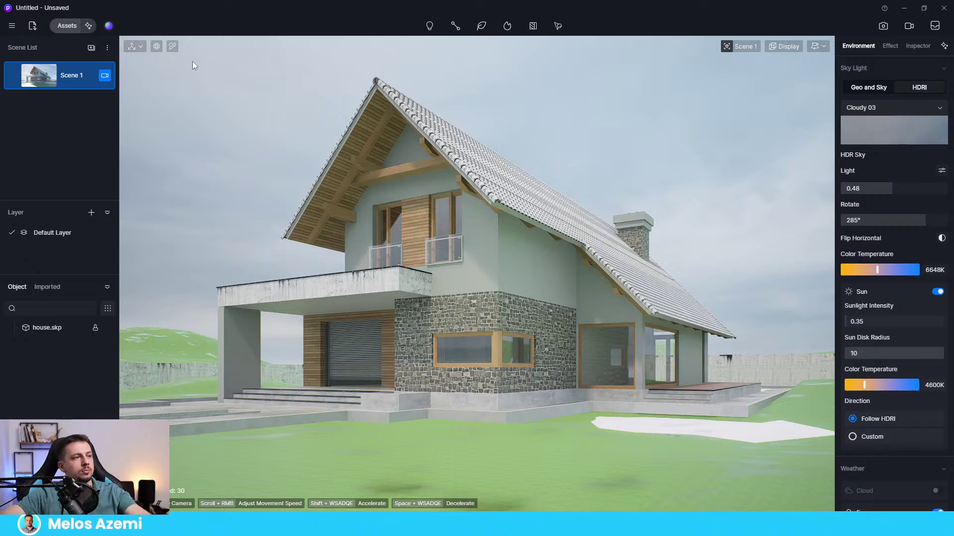
Sample the lawn material, change its template from Custom to Grass and choose the sixth grass variant
click(173, 46)
click(493, 449)
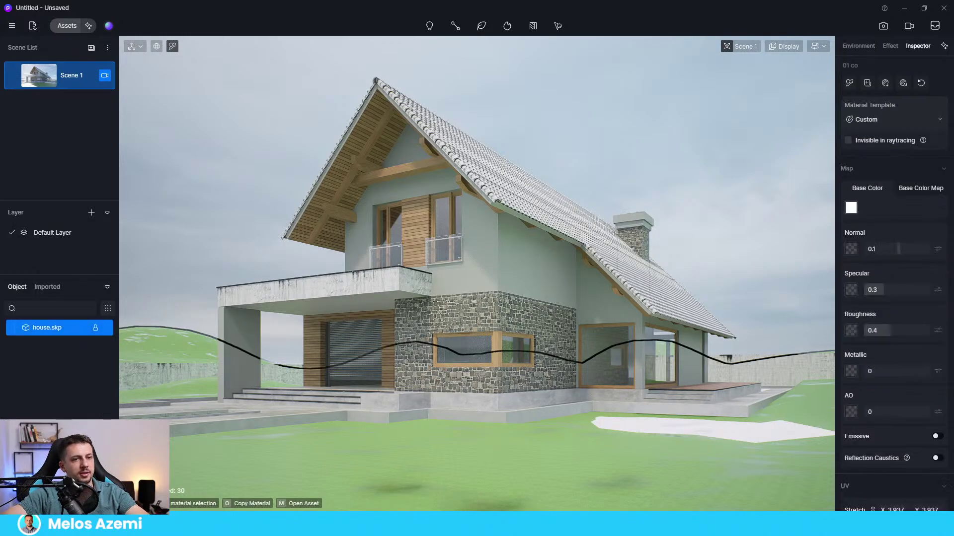
click(887, 120)
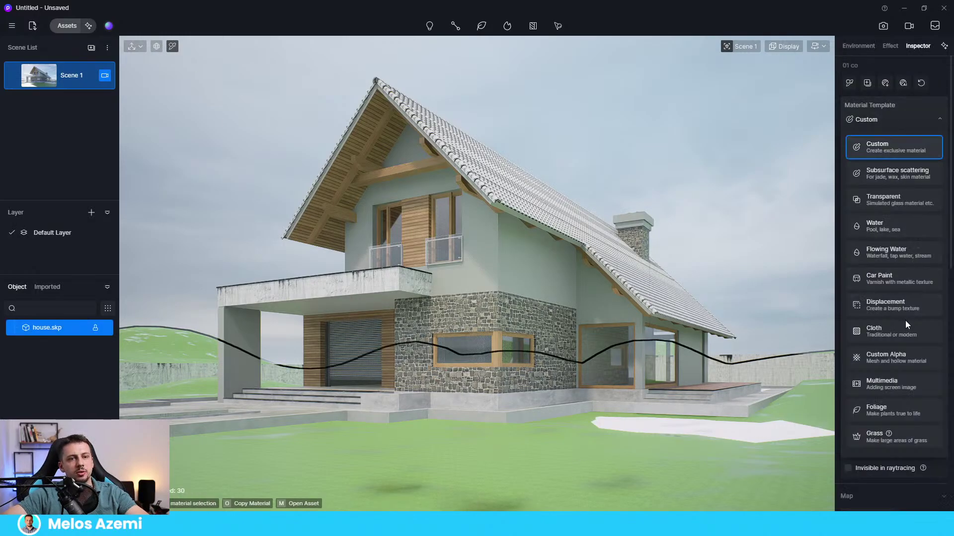
click(892, 436)
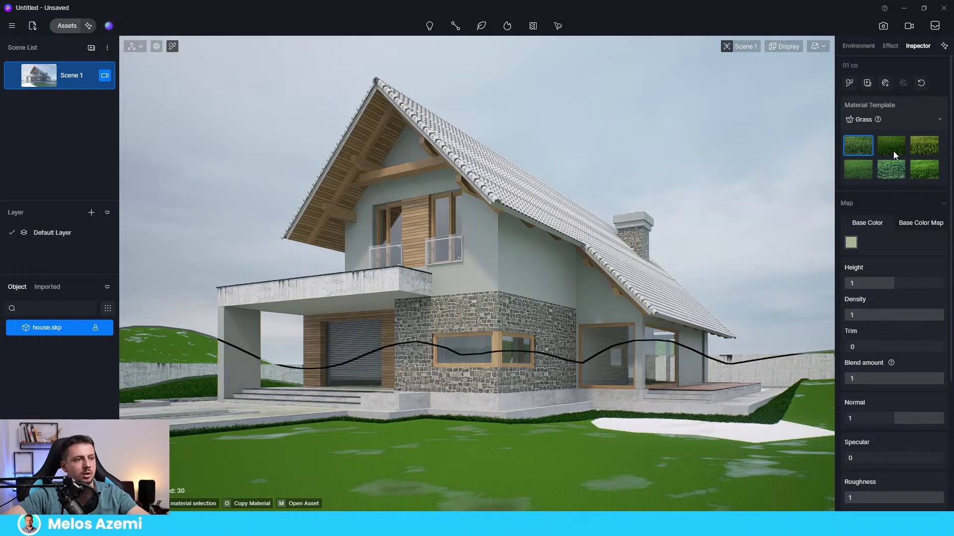
click(922, 171)
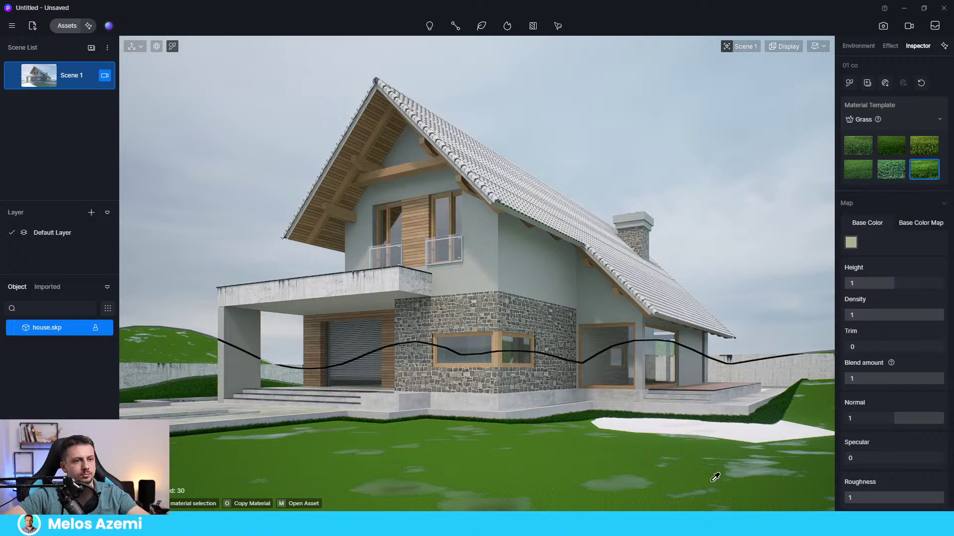
click(616, 474)
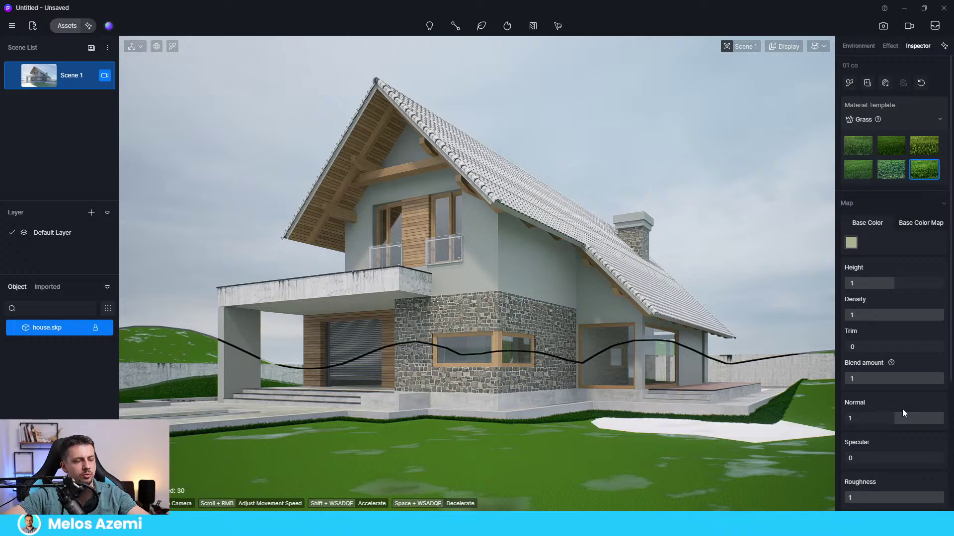
Try Random UV on the lawn's grass material and turn it off again
scroll(890, 365, down, 4)
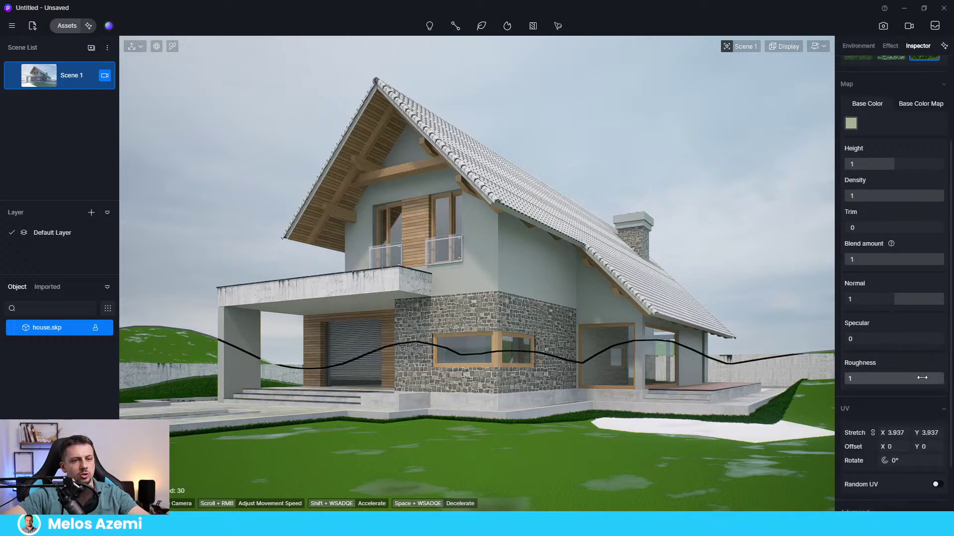
click(937, 422)
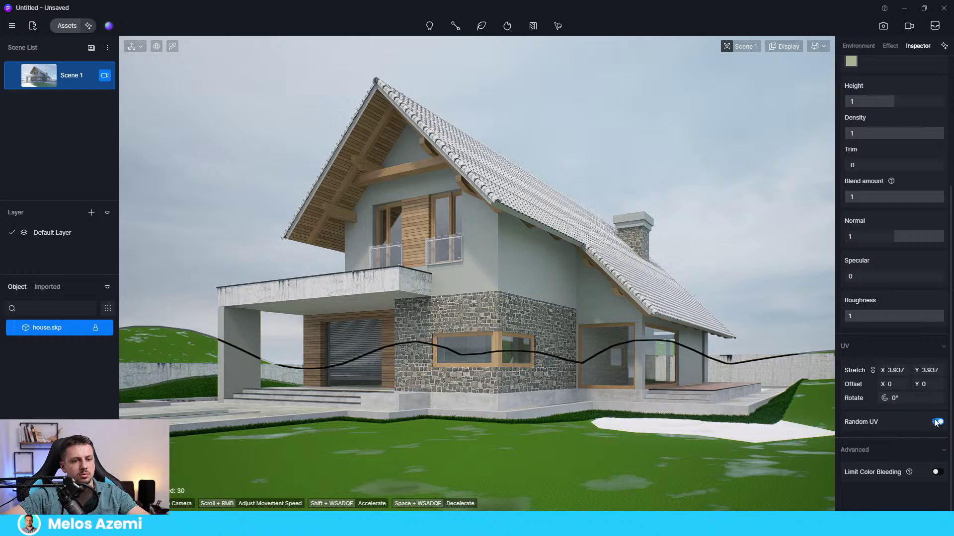
click(937, 423)
click(627, 475)
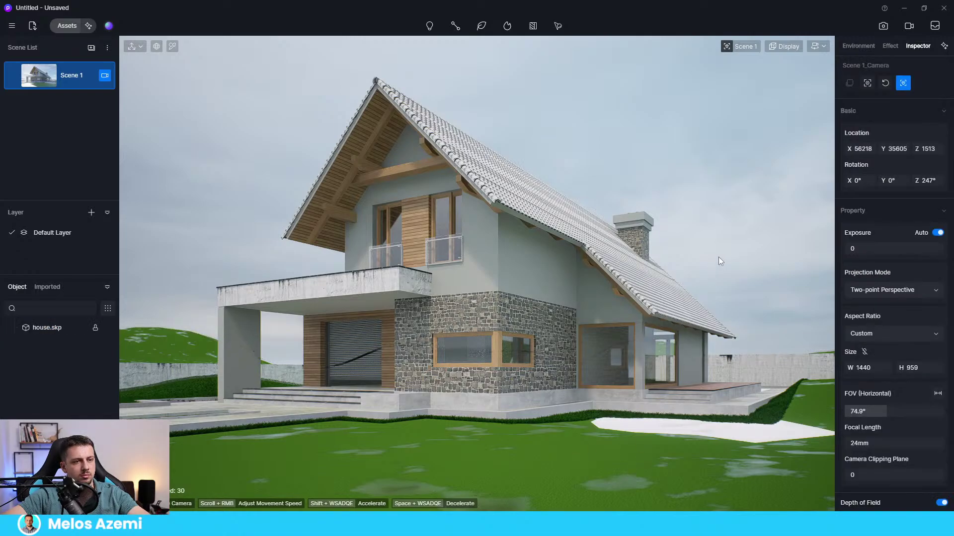
click(740, 494)
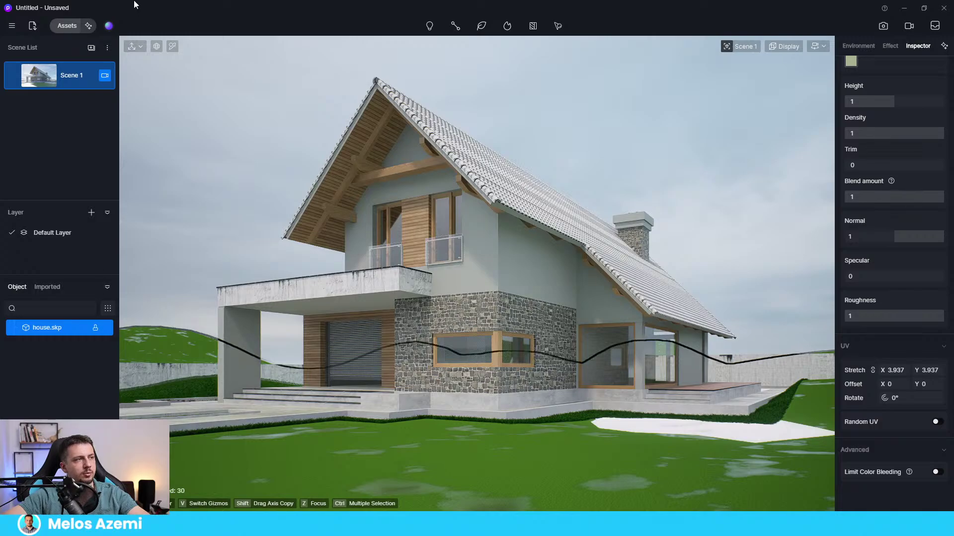
Save the project under the file name Untitled 1
click(13, 28)
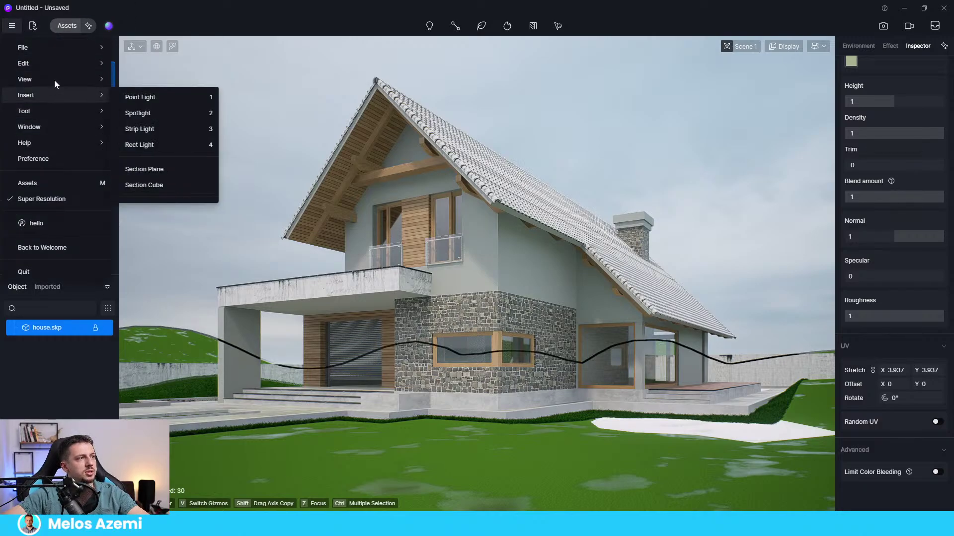
mouse_move(70, 50)
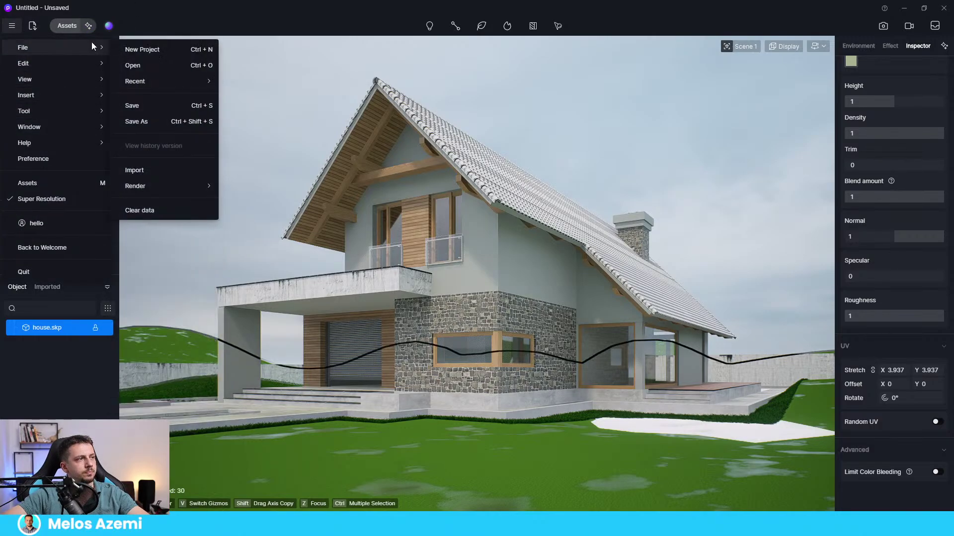
click(149, 121)
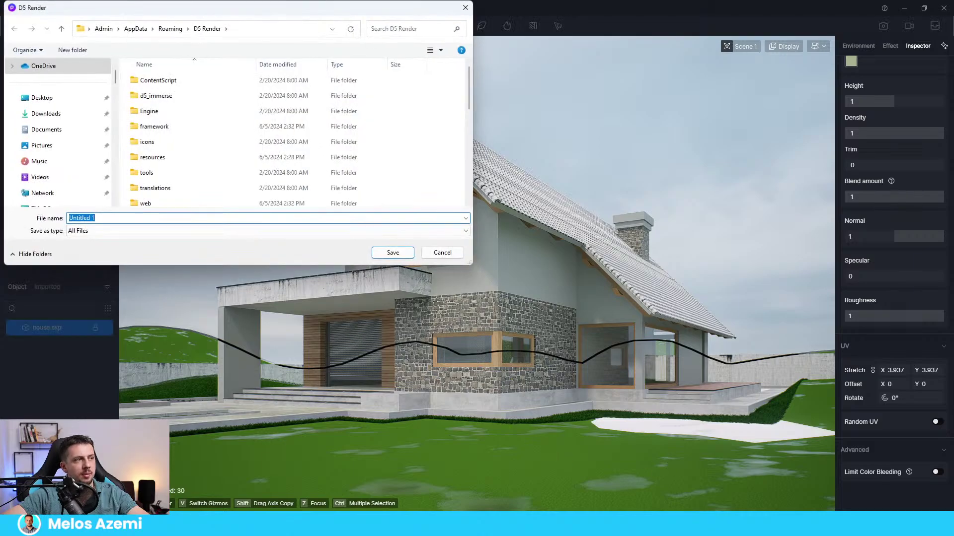
key(Return)
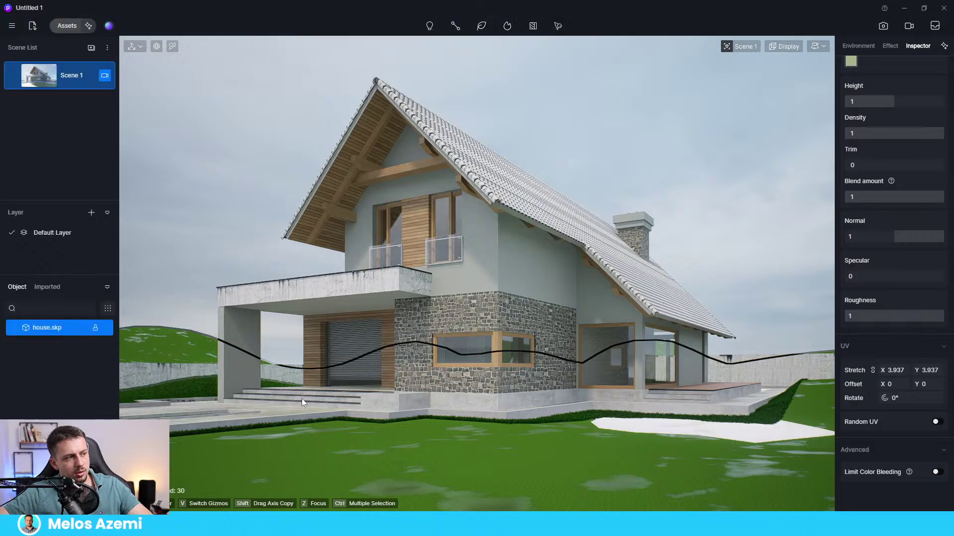
Sample the lawn's material again and show its Grass template settings
click(167, 211)
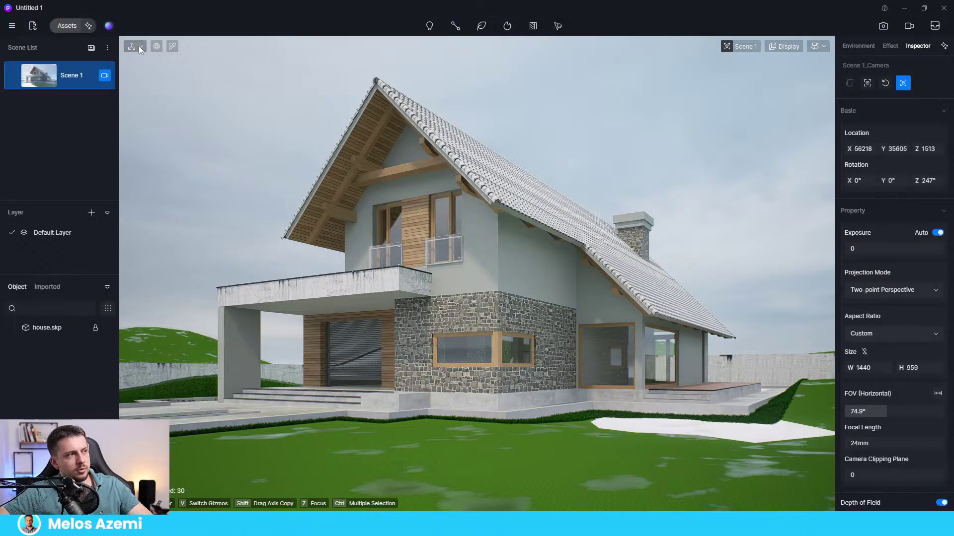
click(515, 440)
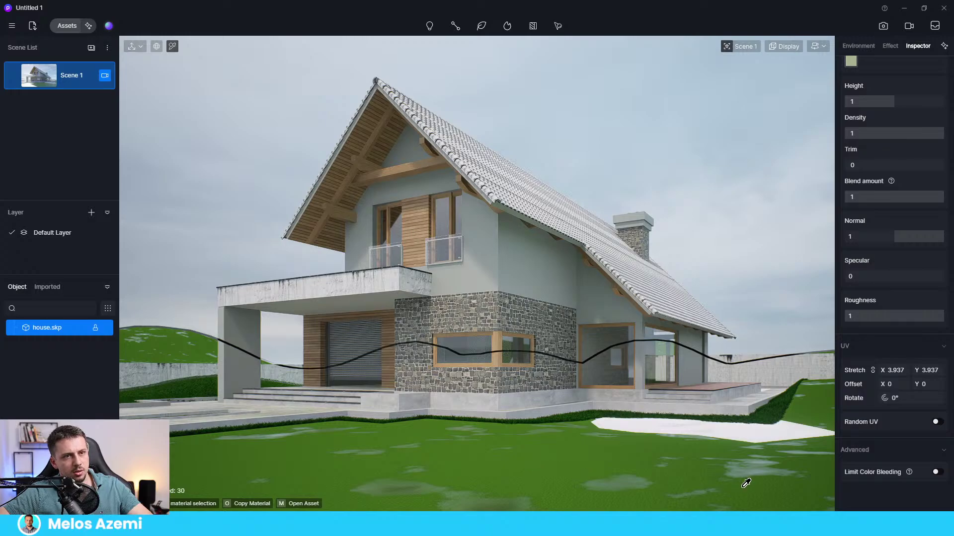
scroll(870, 394, up, 4)
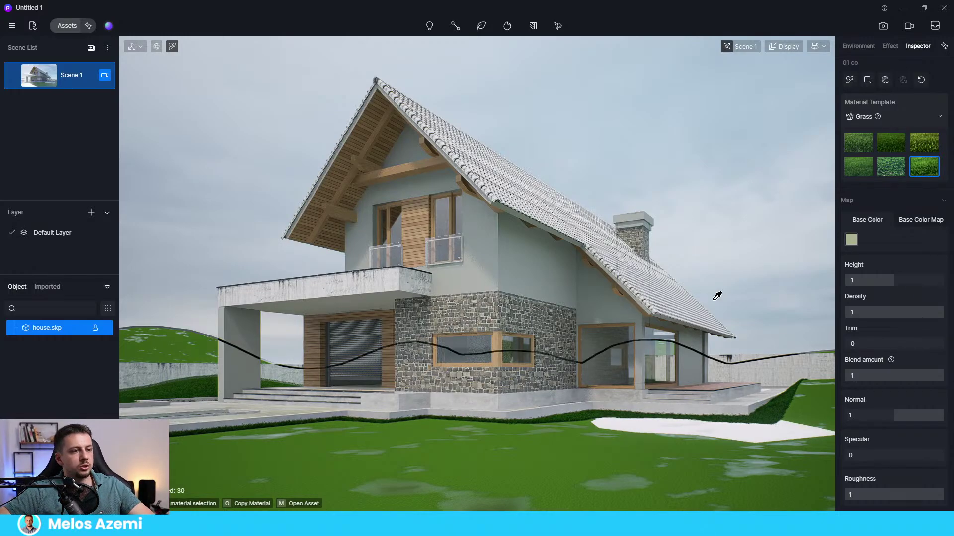
Reframe the house slightly, update Scene 1 with the new view and turn off its camera selection
mouse_move(727, 317)
right_down()
mouse_move(725, 343)
mouse_move(720, 302)
mouse_move(728, 305)
mouse_move(717, 304)
right_up()
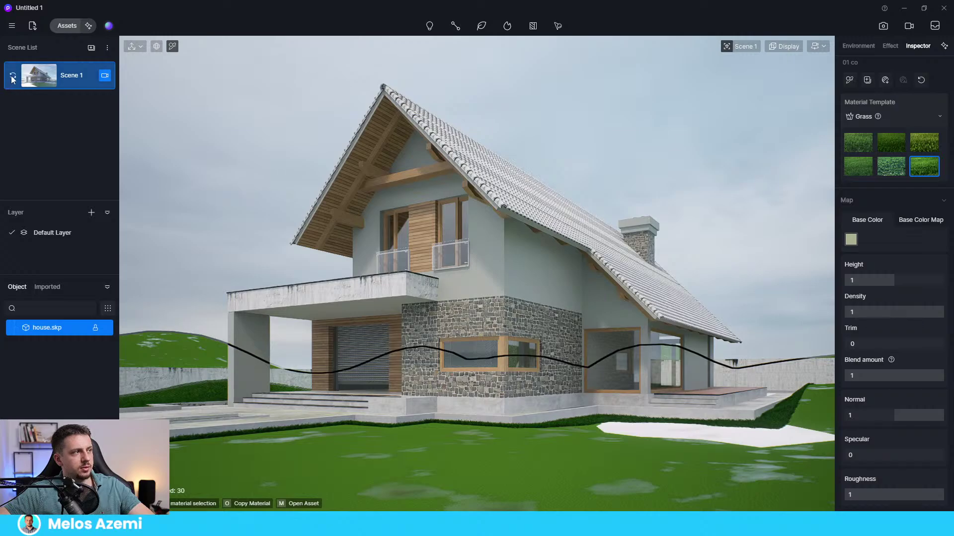
click(105, 75)
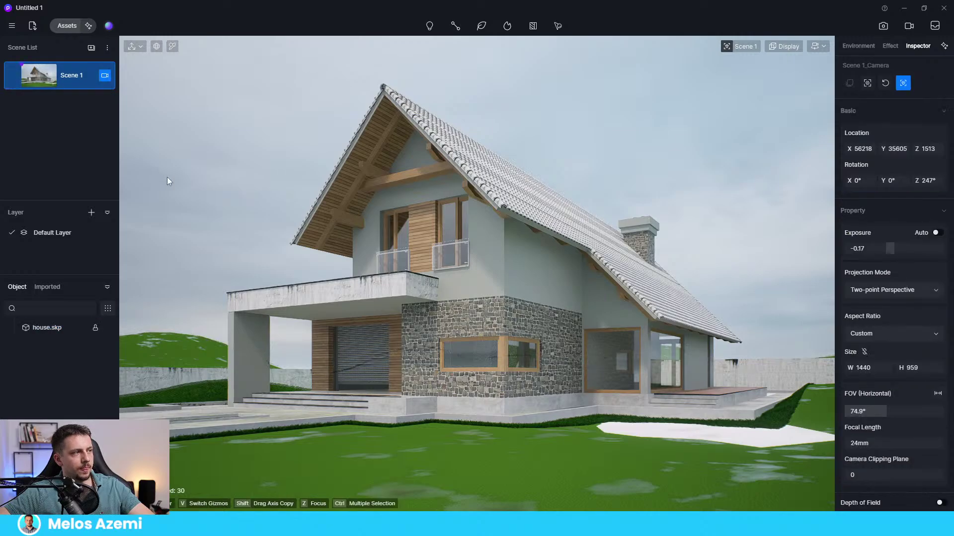
click(104, 76)
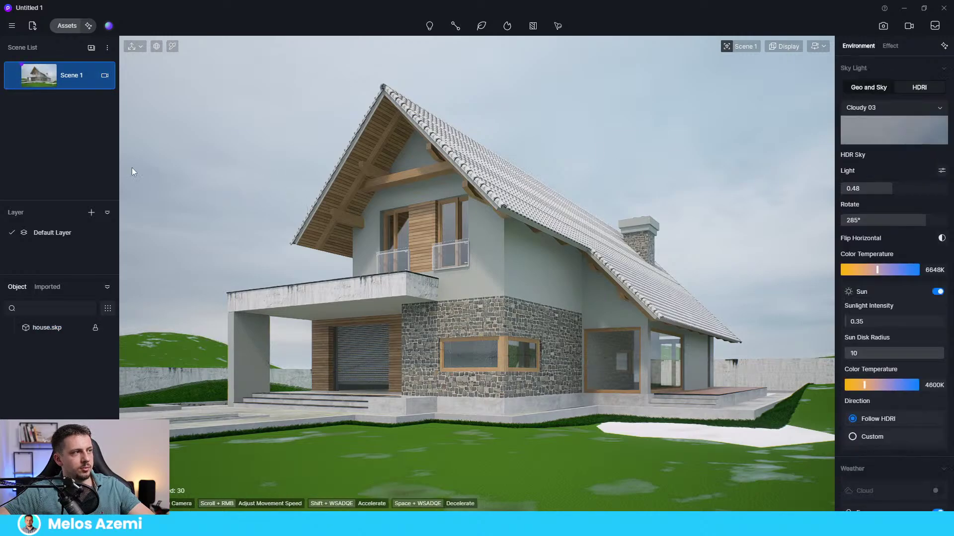
Examine the terrain around the house, following the boundary walls and the hills outside the plot
right_drag(542, 162, 688, 409)
key(s)
key(e)
key(w)
key(d)
key(w)
key(w)
key(w)
key(w)
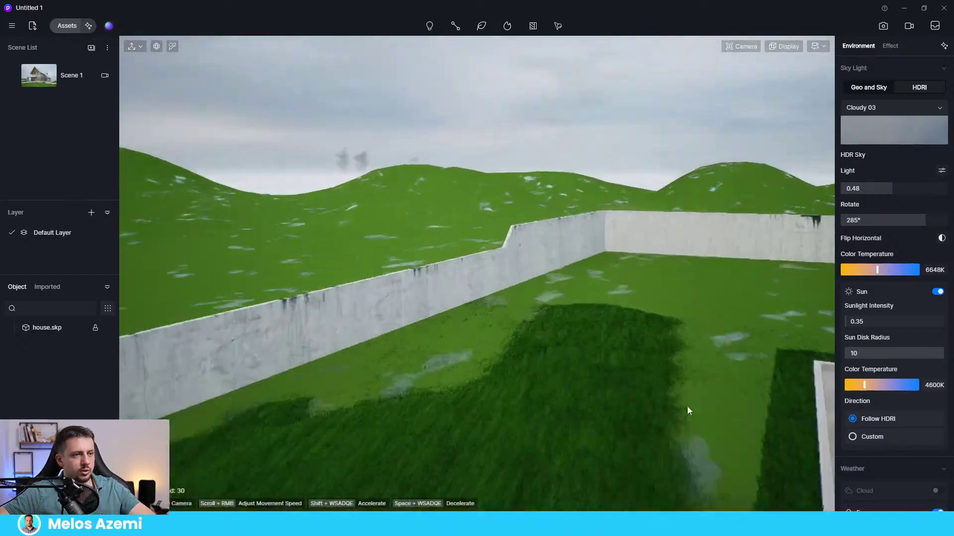
key(a)
key(s)
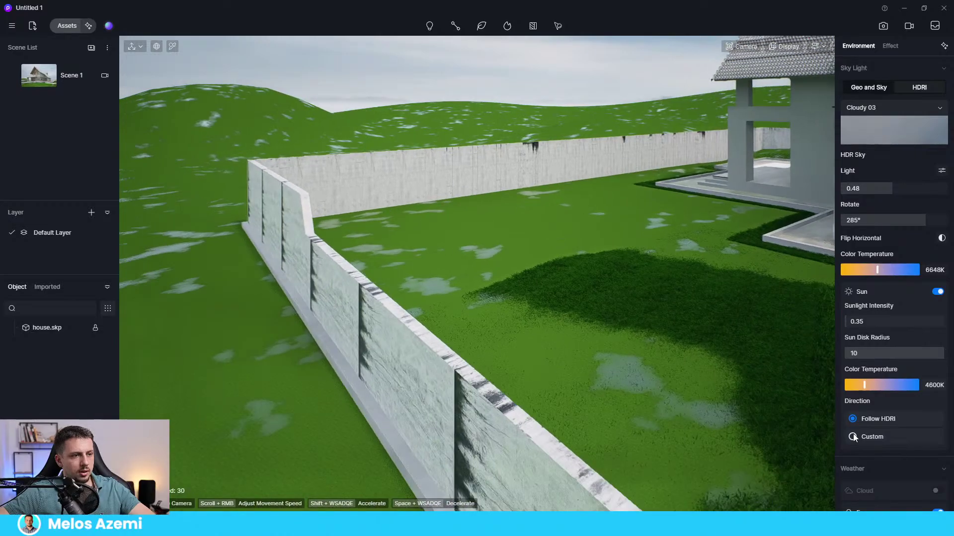
key(w)
key(d)
key(w)
right_drag(820, 427, 648, 374)
key(w)
key(s)
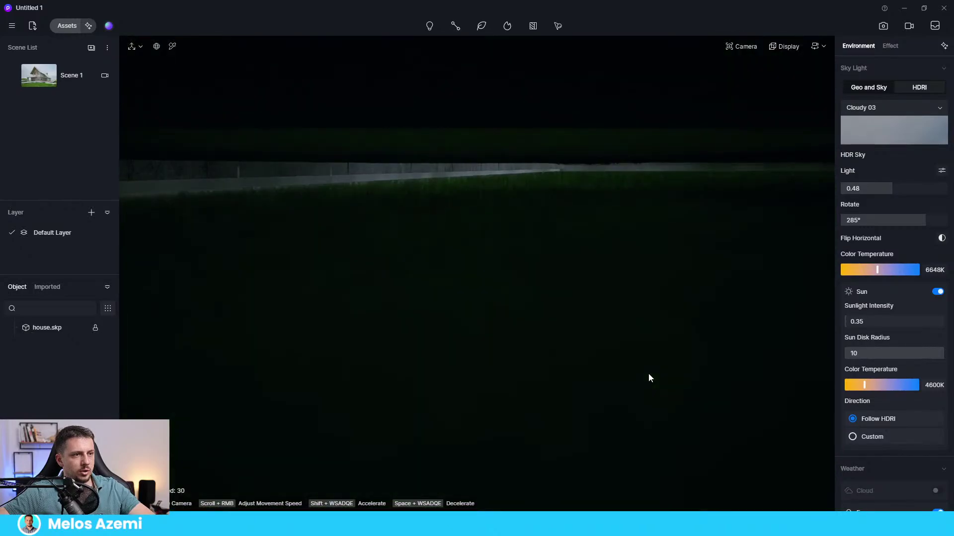
Inspect the terrain surface and its edges from below ground level
key(q)
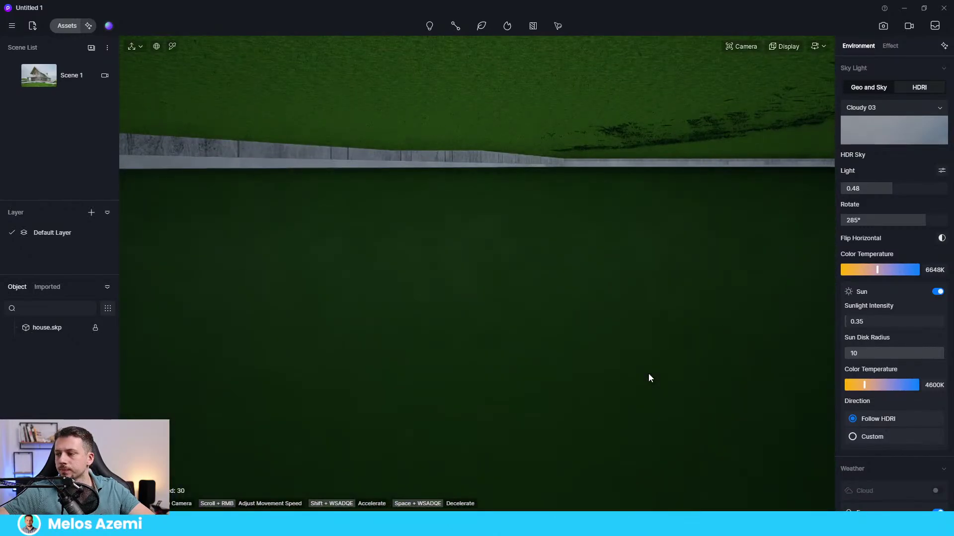
key(q)
key(q)
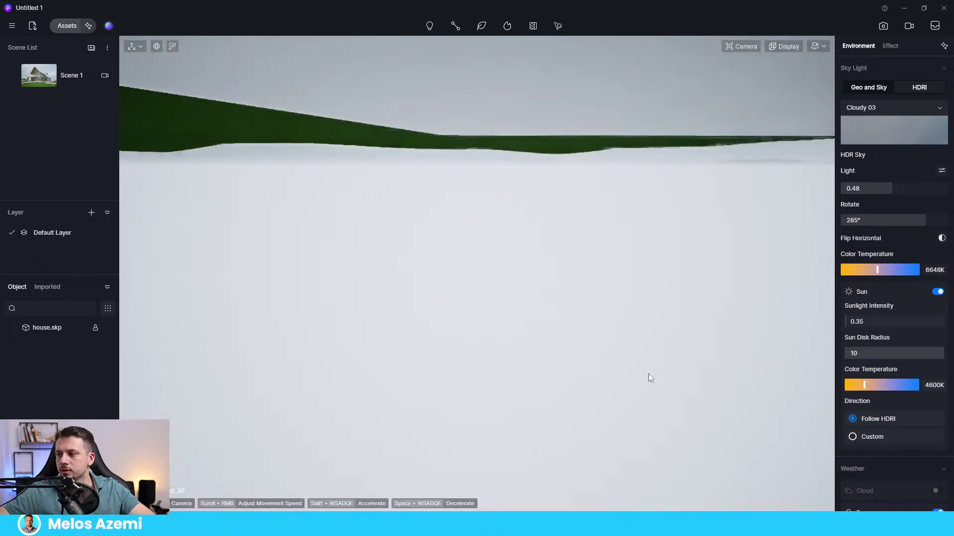
key(q)
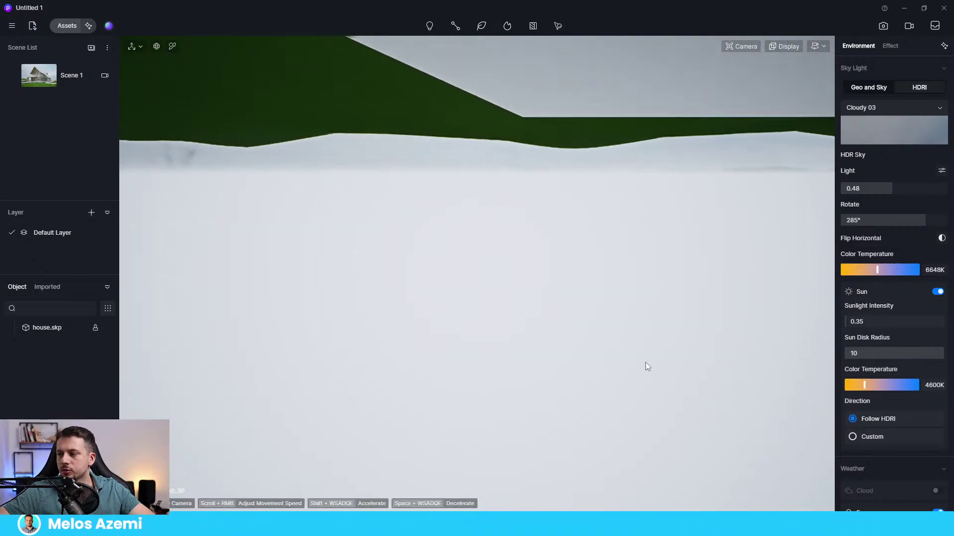
key(q)
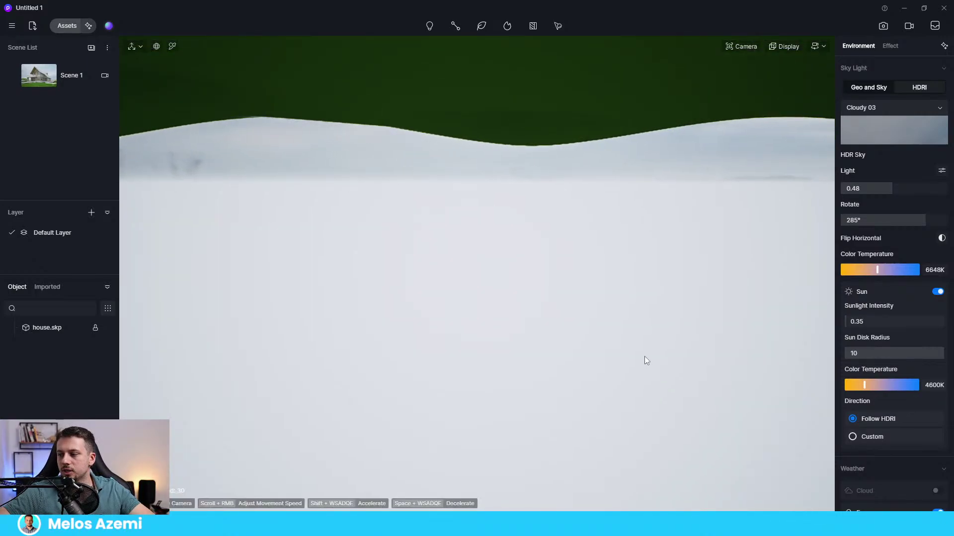
key(e)
right_drag(645, 356, 630, 317)
key(q)
key(e)
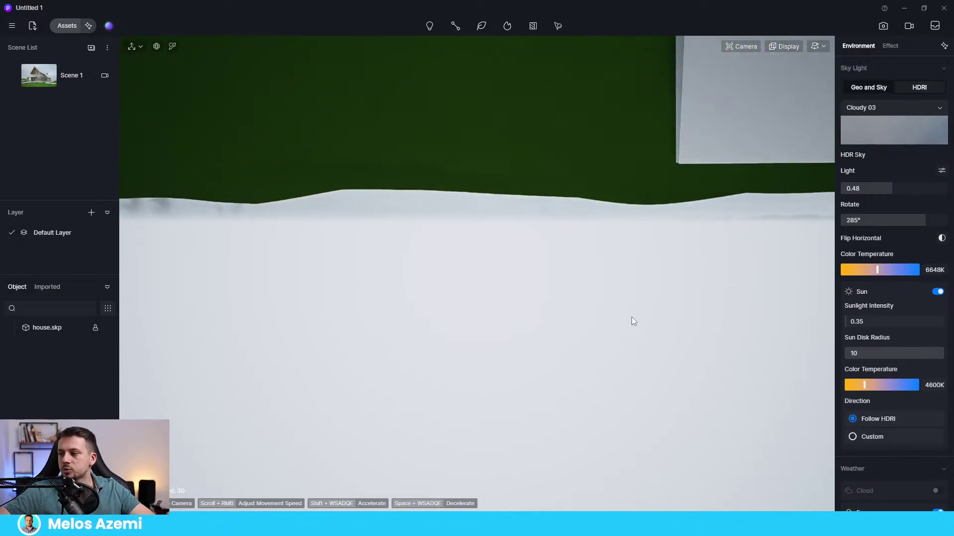
key(e)
key(s)
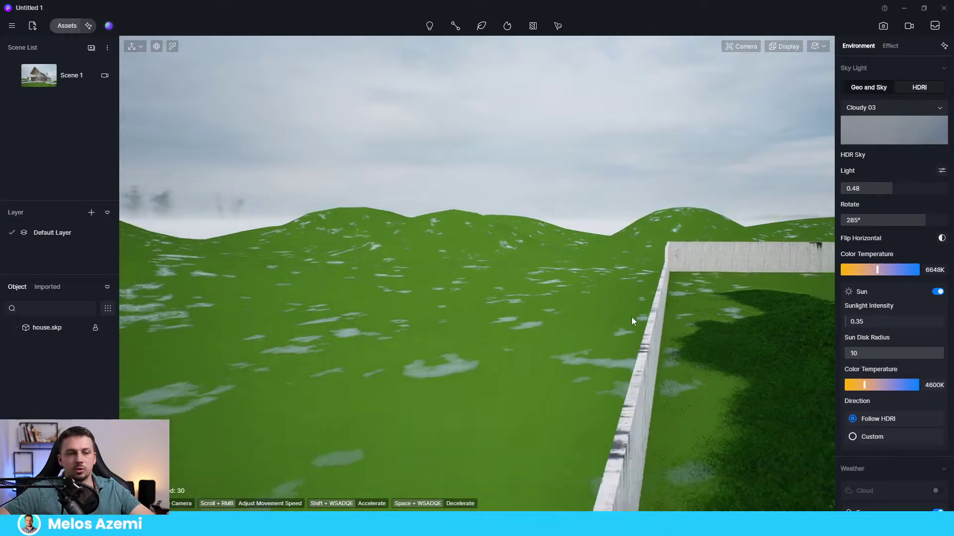
Examine the lawn's grass and the white patch beside the terrace up close from low height
key(d)
key(w)
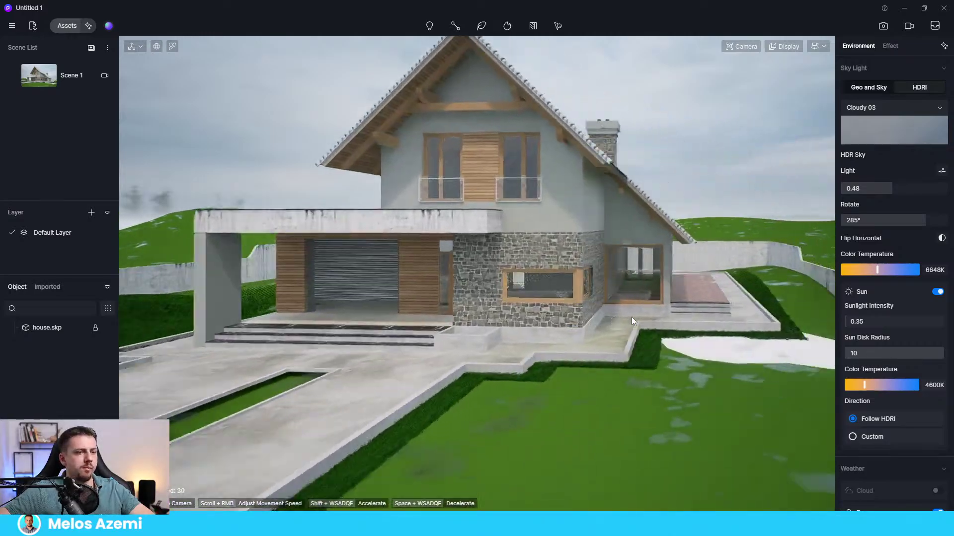
key(w)
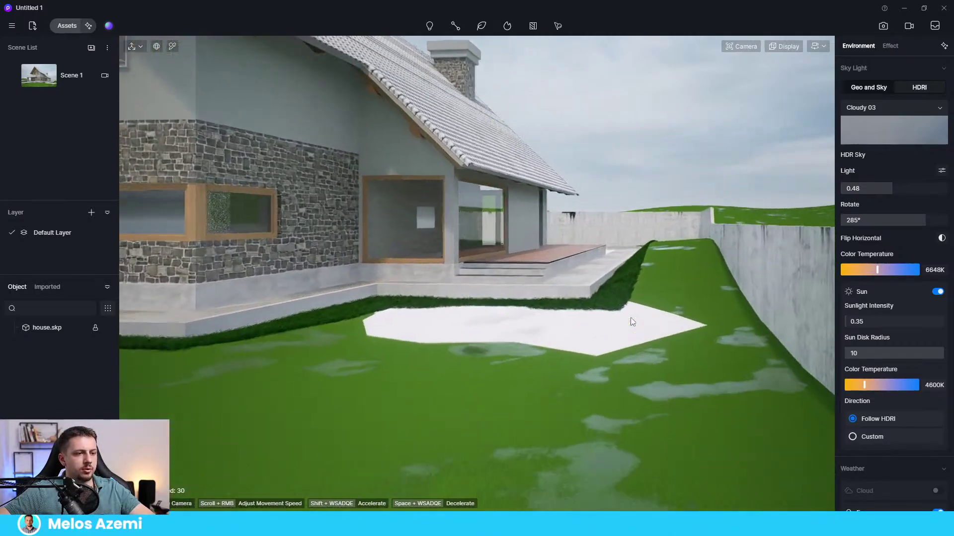
key(q)
key(e)
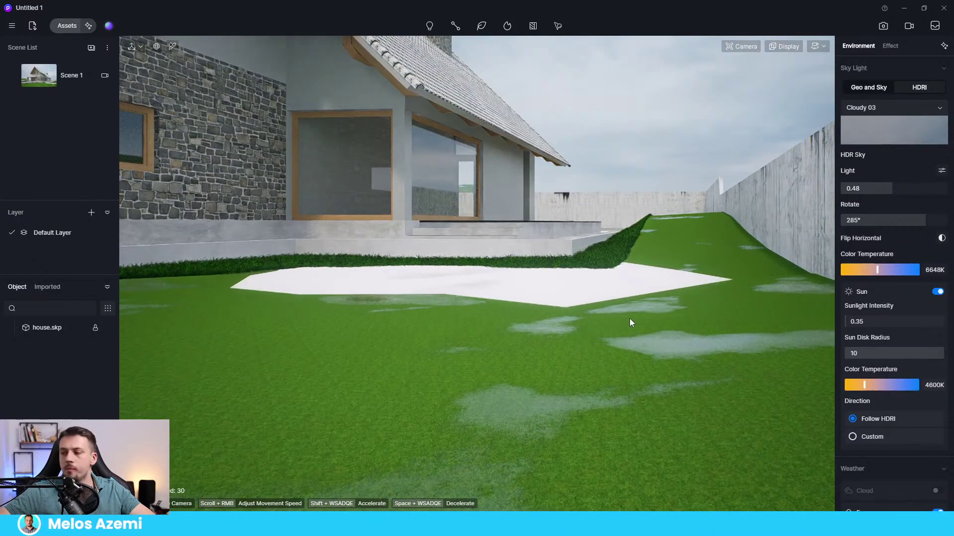
right_drag(630, 317, 626, 316)
key(q)
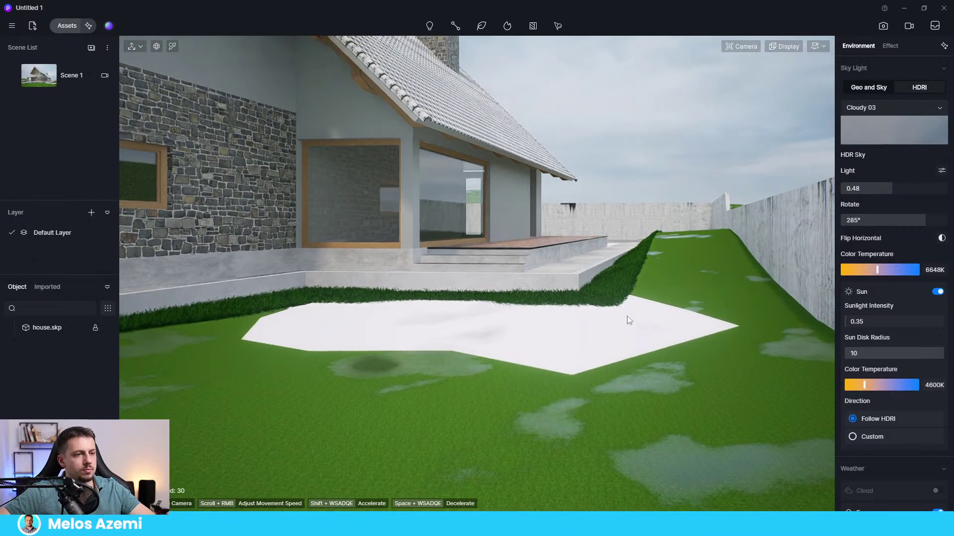
key(q)
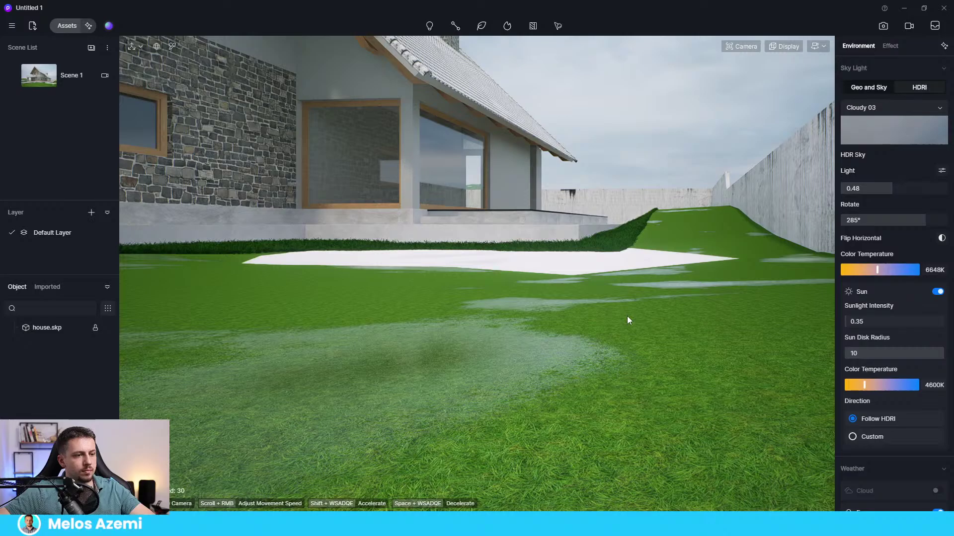
key(q)
key(e)
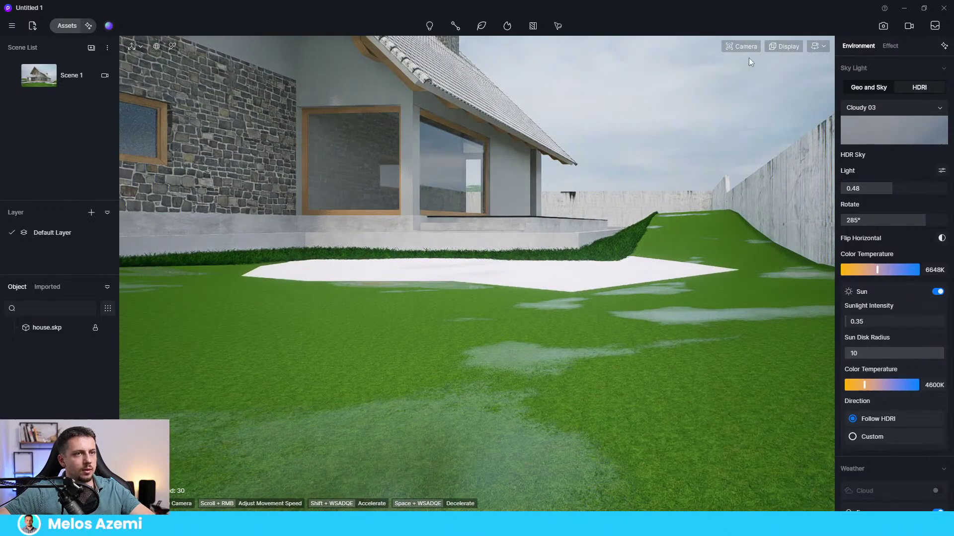
Sample the lawn's grass material, set its height to 1.32 and its trim to 0.52, and review its remaining settings
click(466, 372)
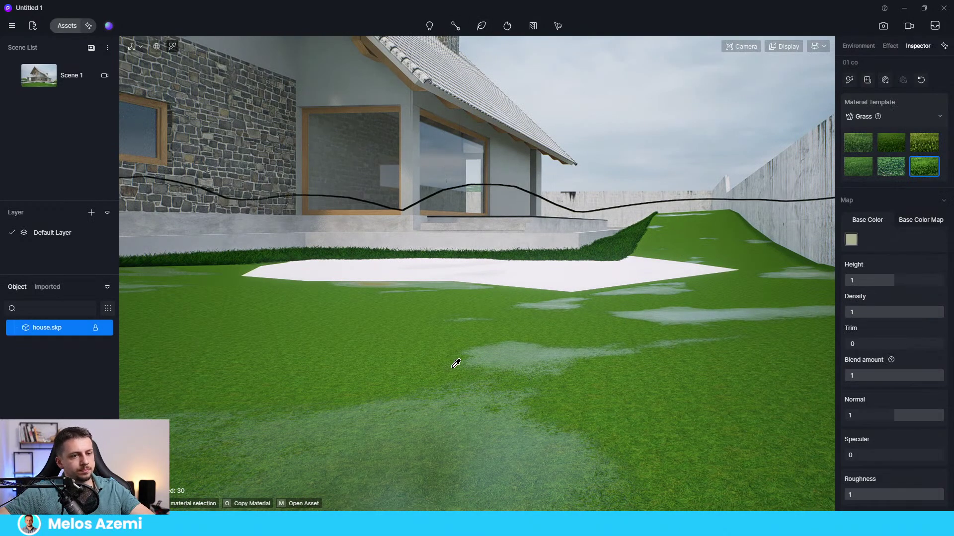
drag(889, 280, 911, 291)
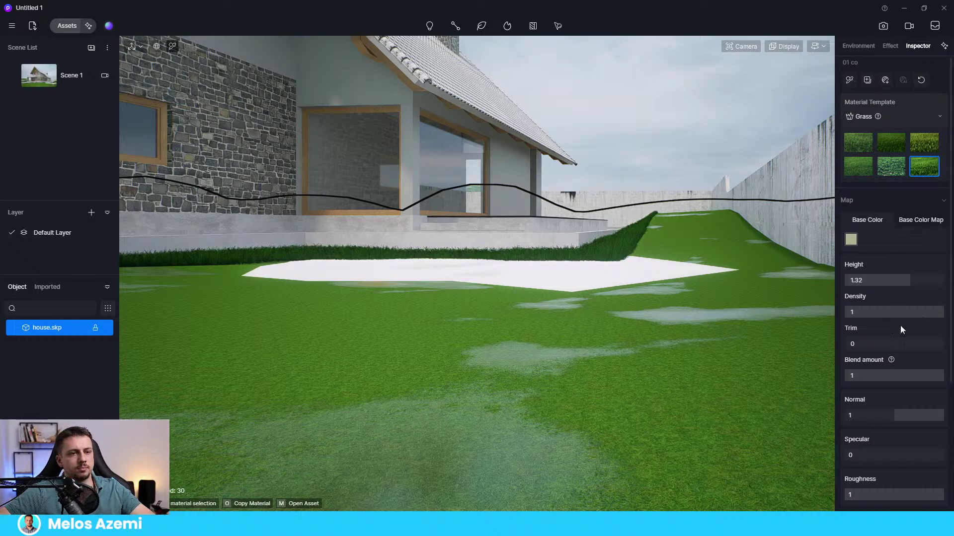
drag(871, 347, 896, 356)
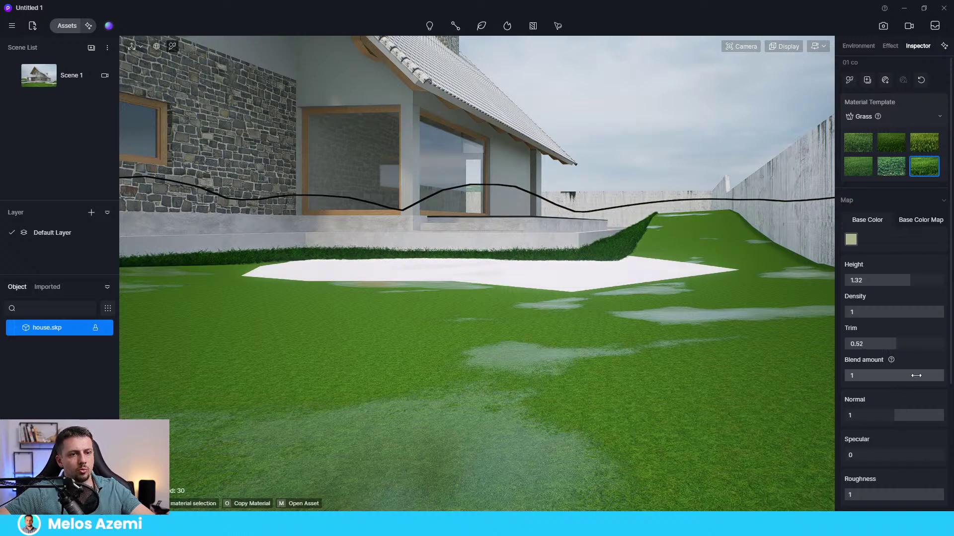
scroll(881, 425, down, 1)
scroll(881, 424, down, 1)
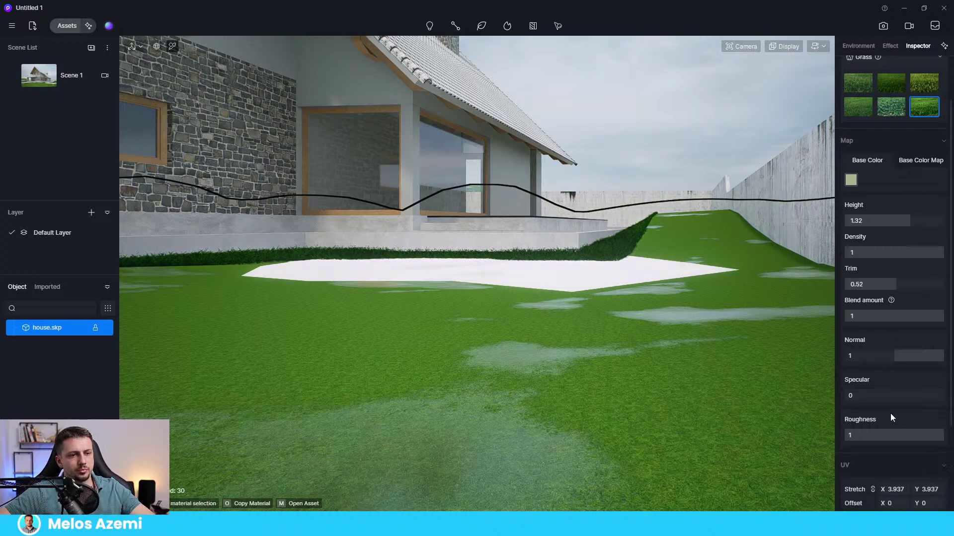
scroll(894, 426, down, 3)
scroll(559, 283, up, 5)
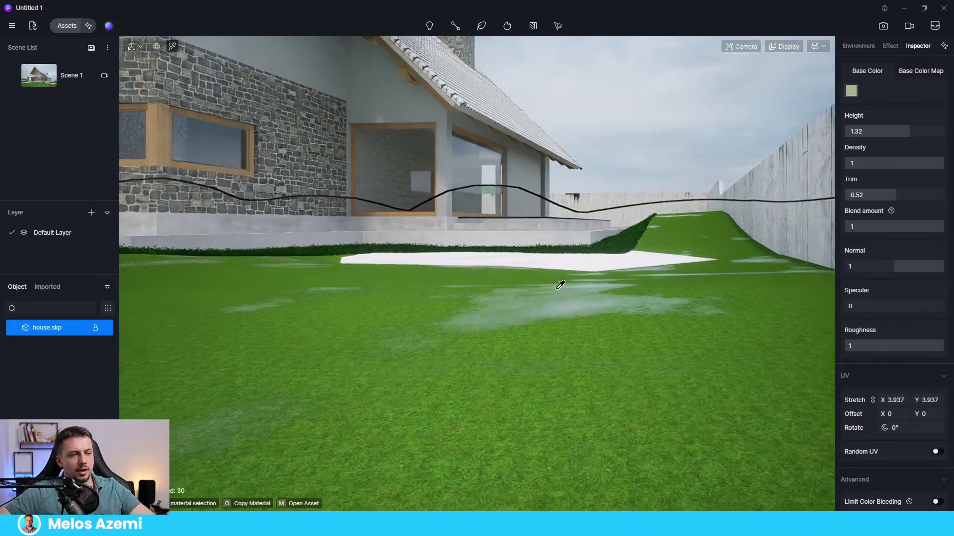
Set the grass material's height to 1.11 while viewing the whole plot from above
key(e)
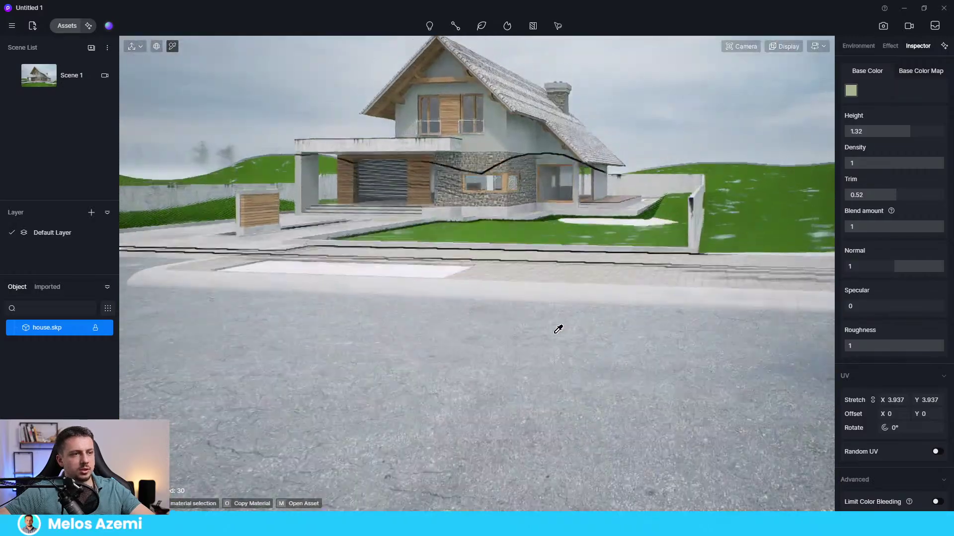
key(w)
right_drag(557, 328, 619, 379)
key(s)
key(e)
key(w)
key(q)
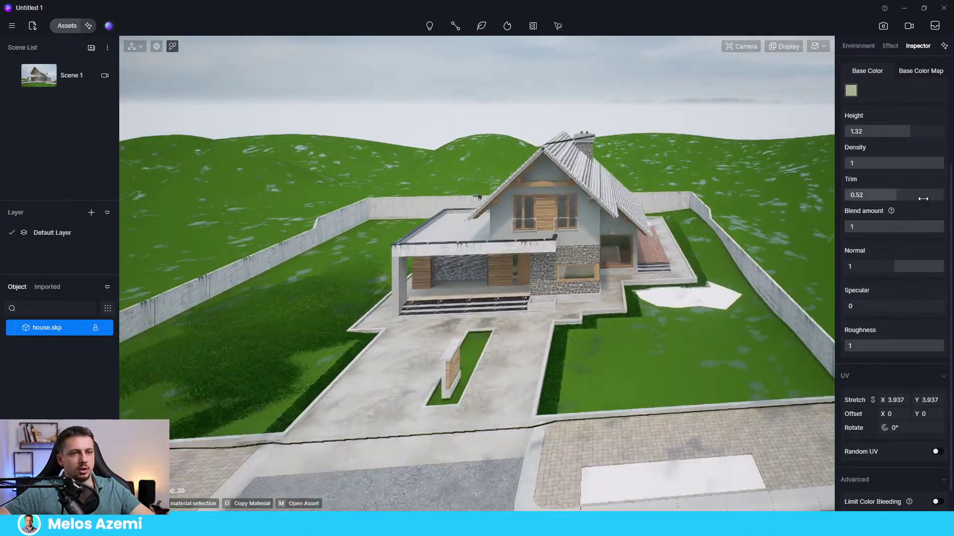
scroll(912, 207, up, 2)
mouse_move(909, 191)
mouse_down()
mouse_move(888, 206)
mouse_move(949, 208)
mouse_move(876, 200)
mouse_move(900, 203)
mouse_up()
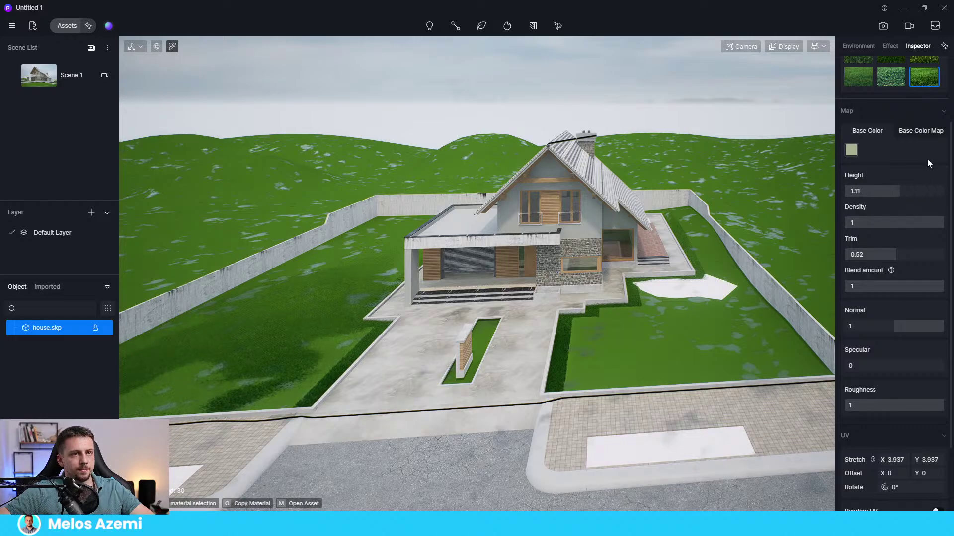
scroll(902, 151, up, 2)
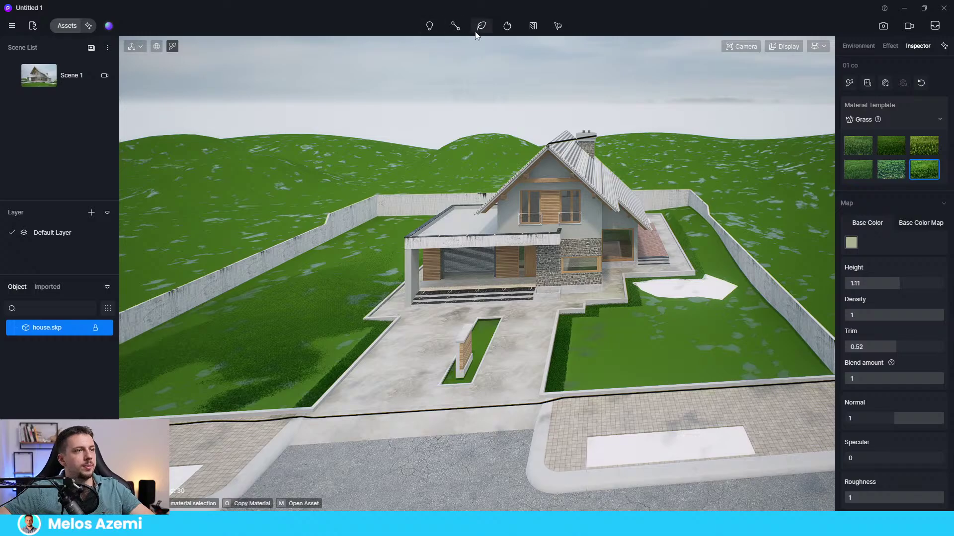
Try to create a scatter area on the surrounding green terrain with Select Model
click(563, 24)
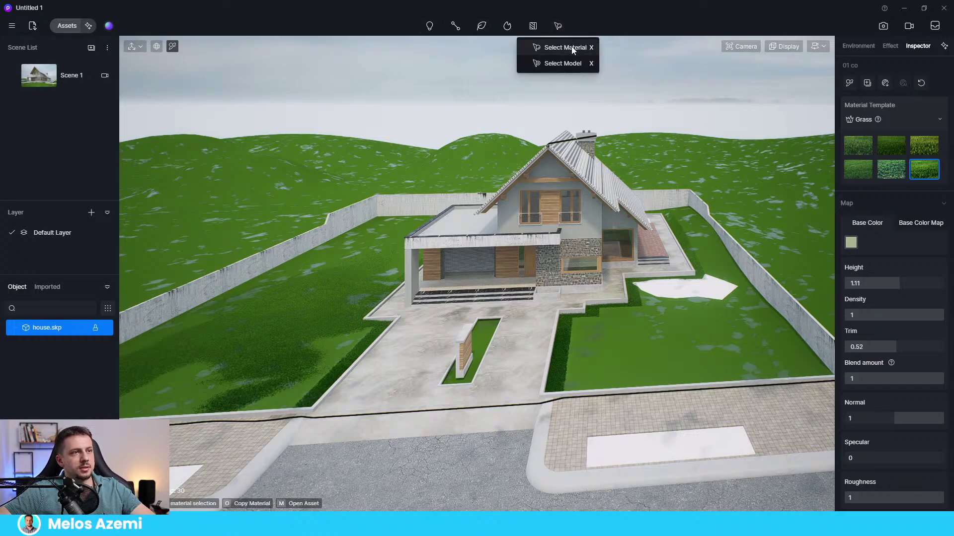
click(575, 61)
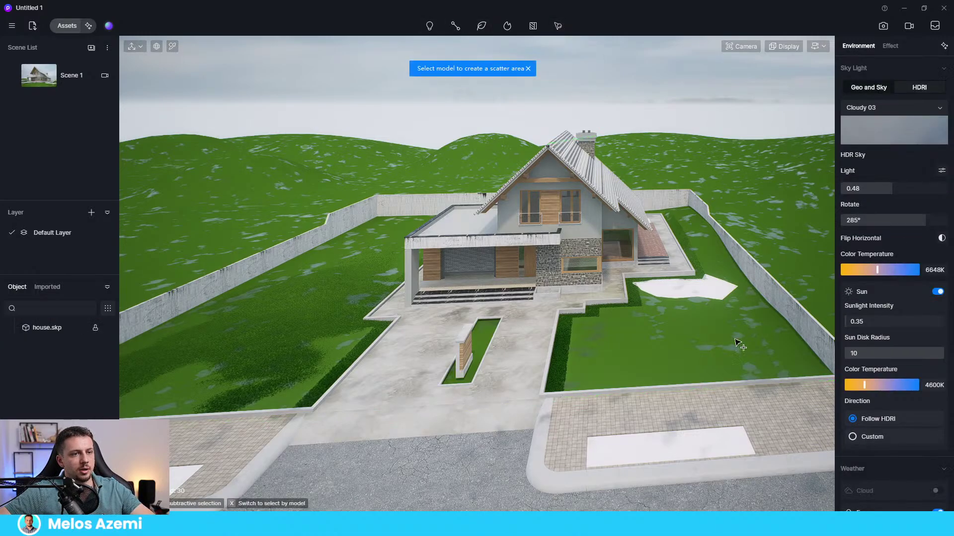
click(769, 237)
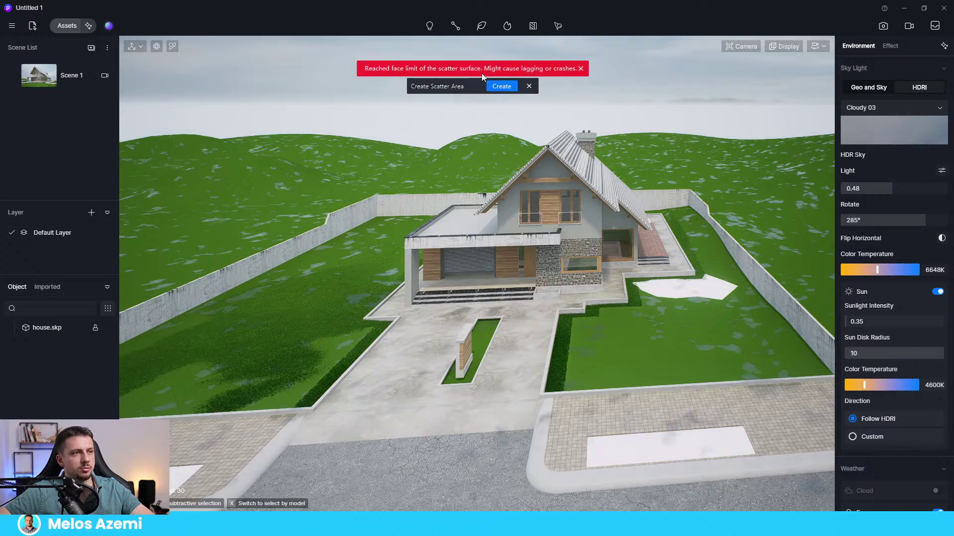
click(505, 88)
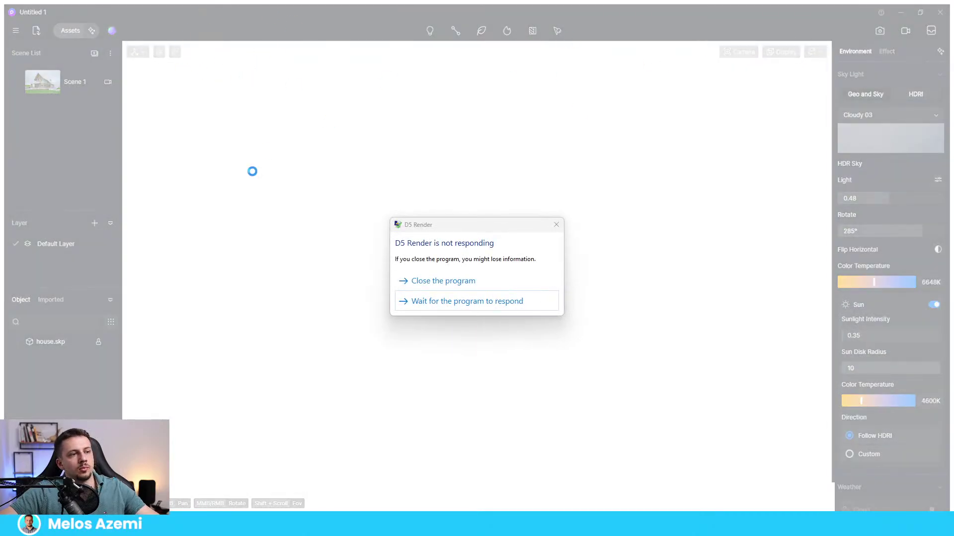
Wait twice for the unresponsive program and close it
click(444, 302)
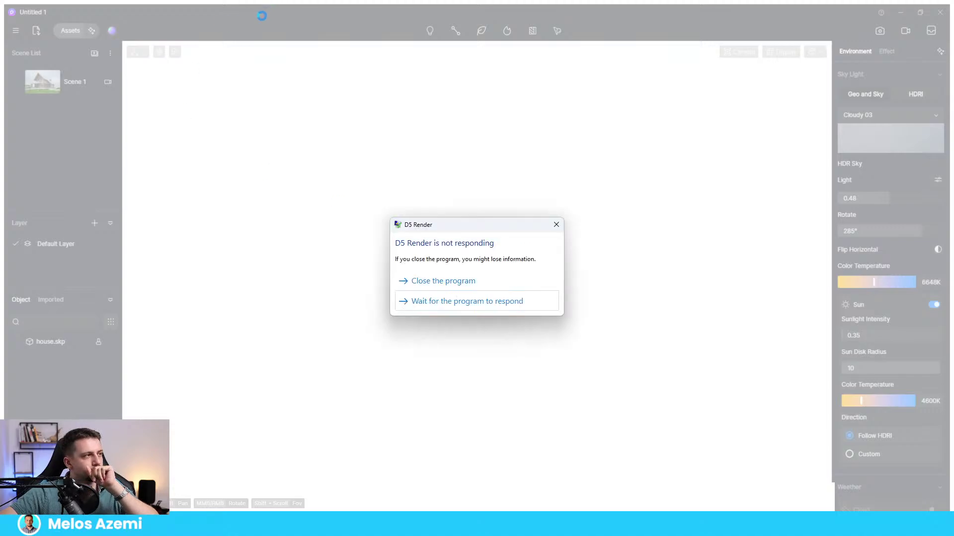
click(474, 302)
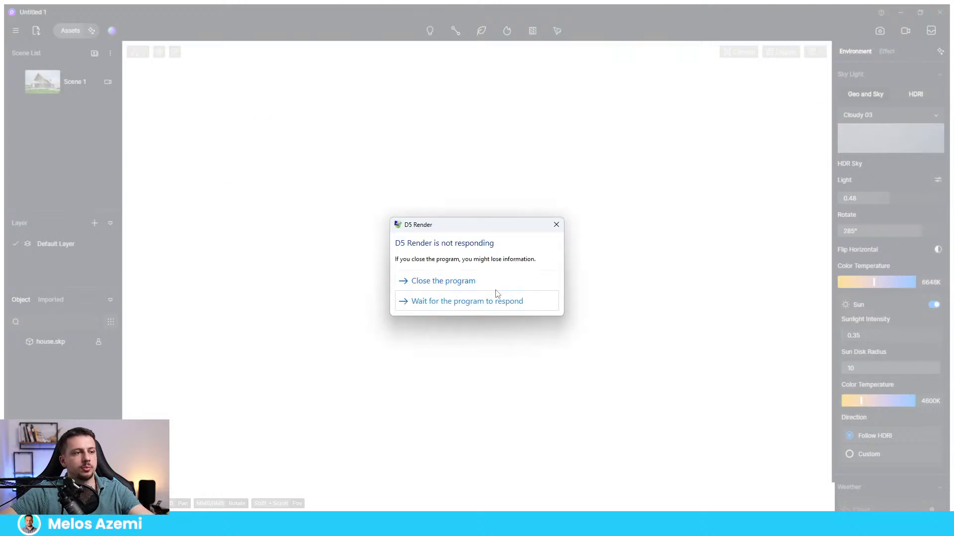
click(500, 284)
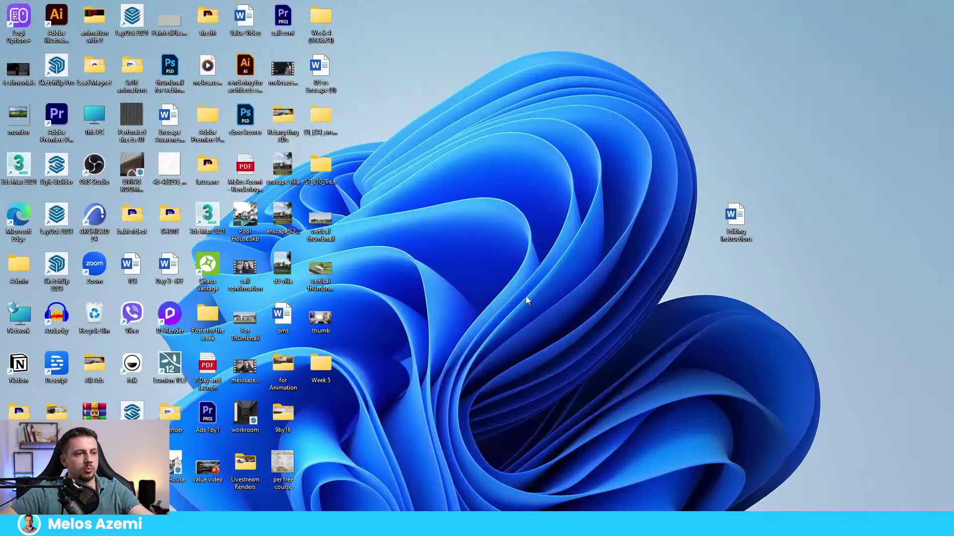
Hide the icons on the Windows desktop
right_click(527, 316)
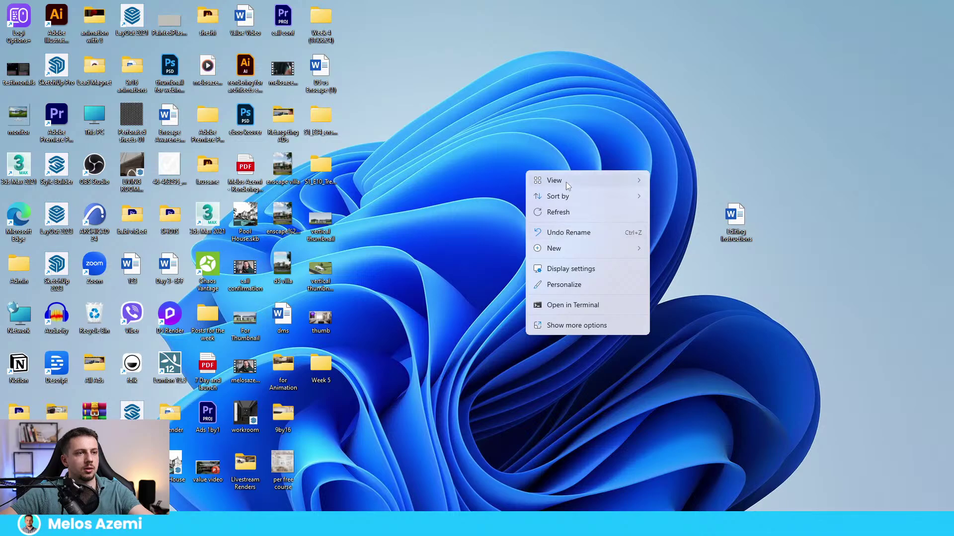
mouse_move(565, 182)
click(701, 266)
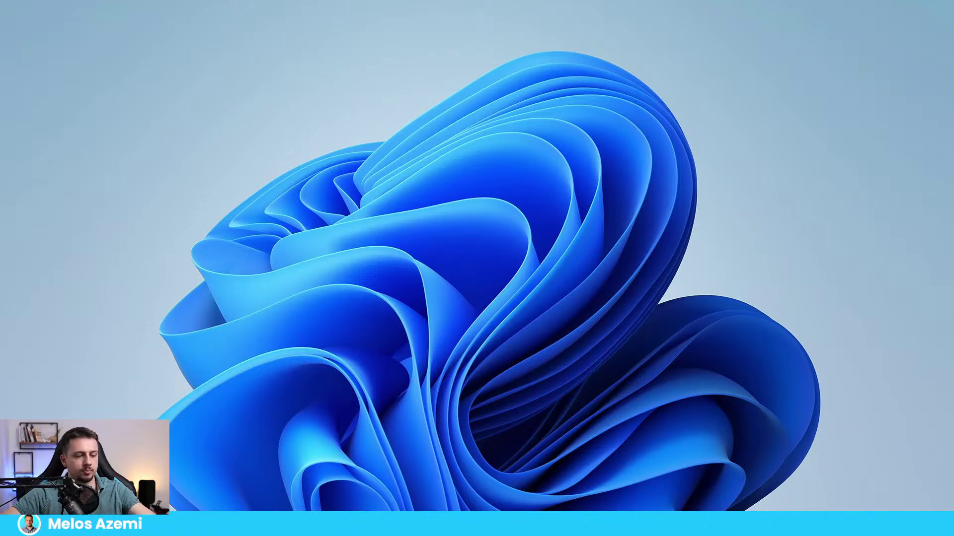
Relaunch D5 Render and show its list of recent projects
key(super)
text(d5)
click(406, 222)
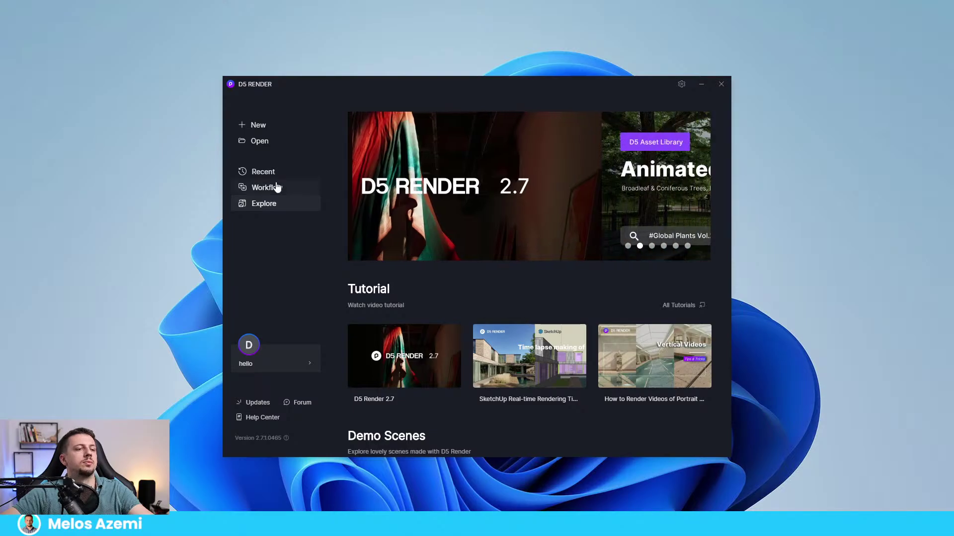
click(277, 188)
click(282, 171)
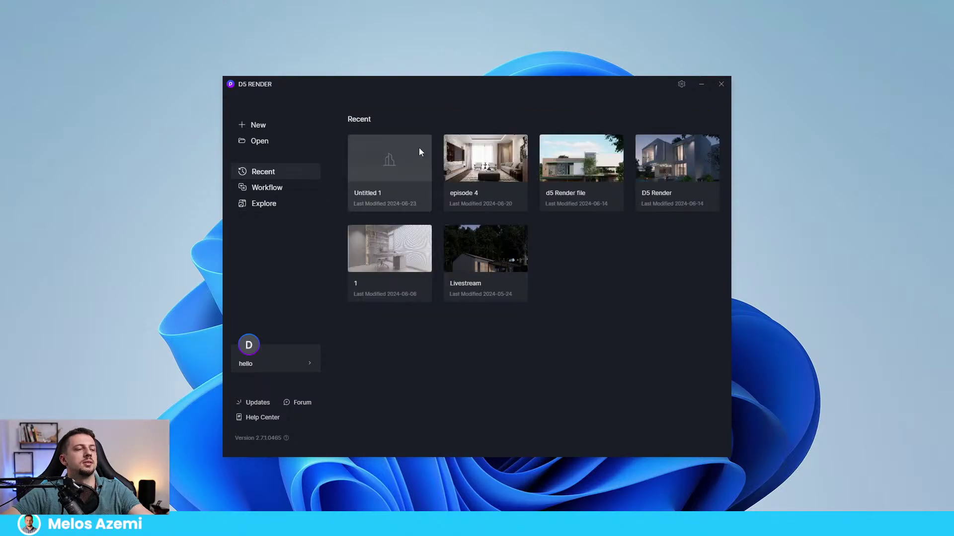
Open the recent project Untitled 1 and dismiss the Beginner's Guide
click(396, 159)
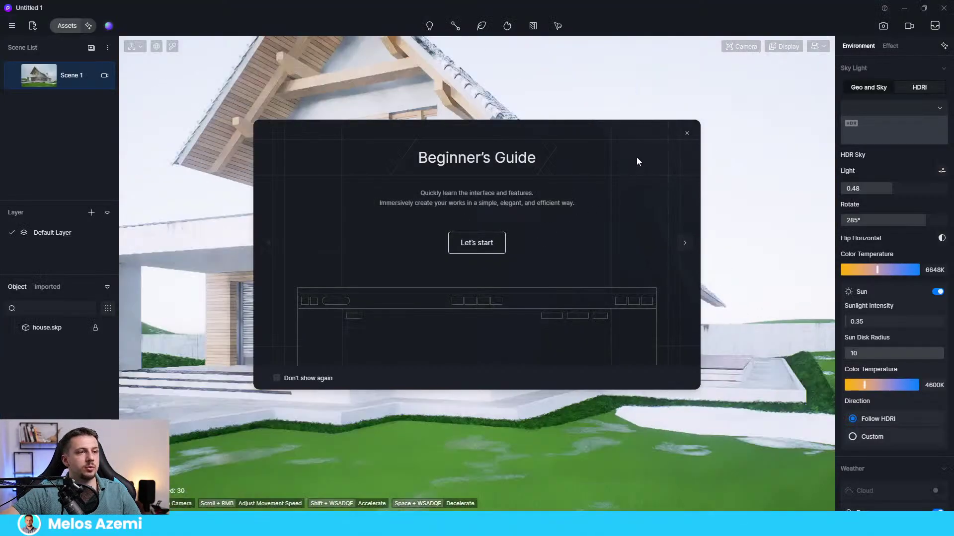
click(686, 133)
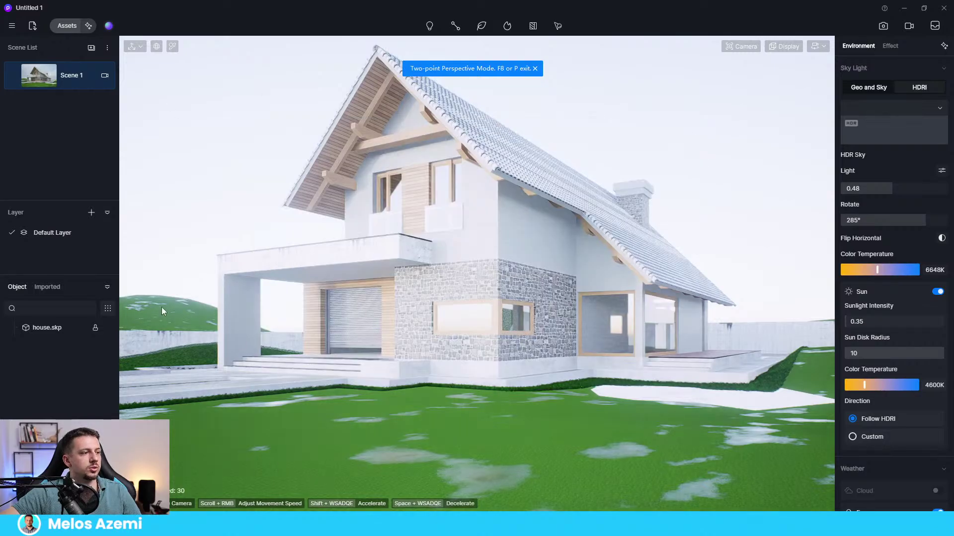
Create a scatter area from the green terrain around the house, selecting it by material instead of by model
click(558, 27)
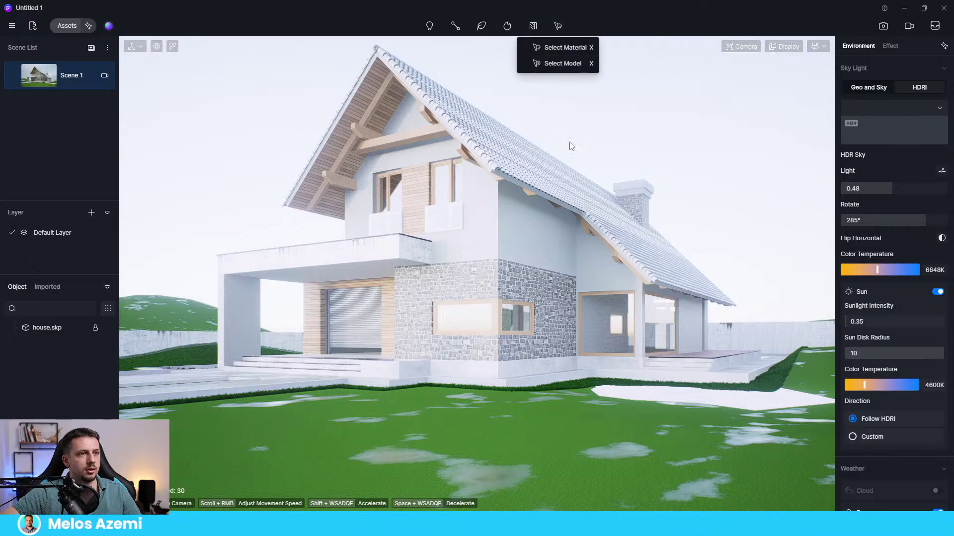
click(569, 64)
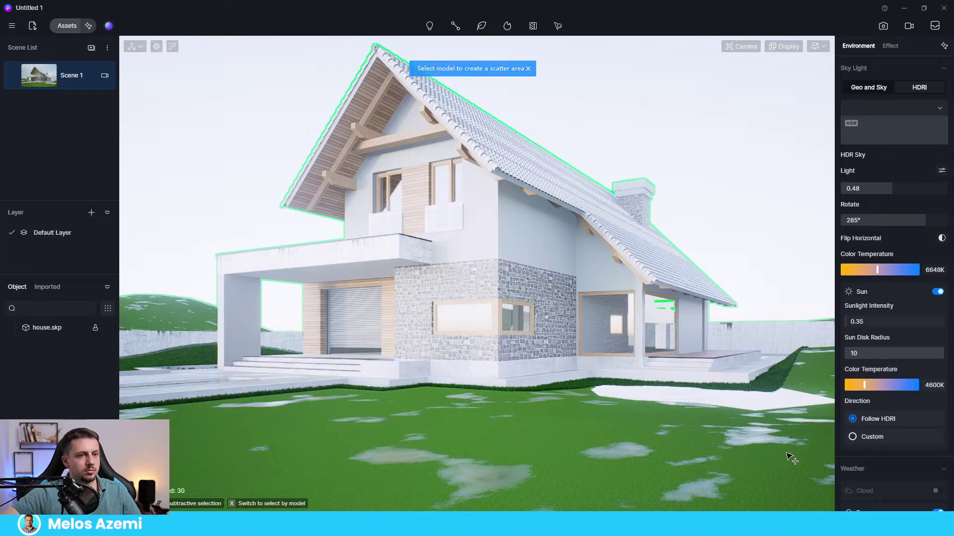
click(558, 26)
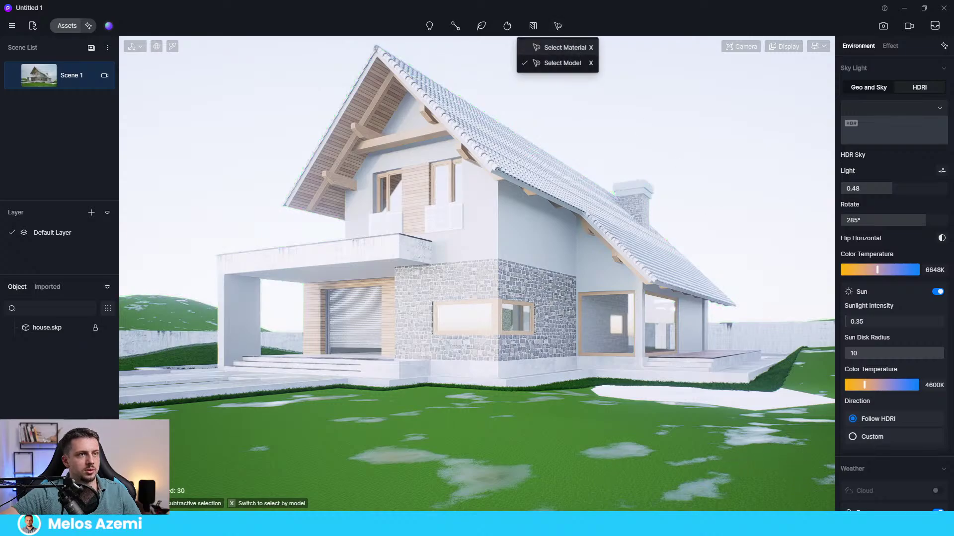
key(x)
click(546, 469)
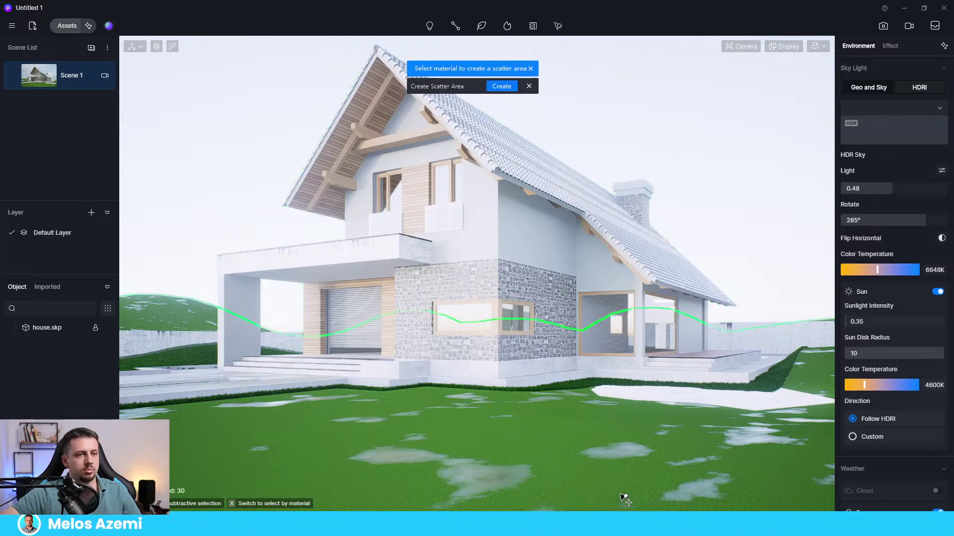
click(512, 87)
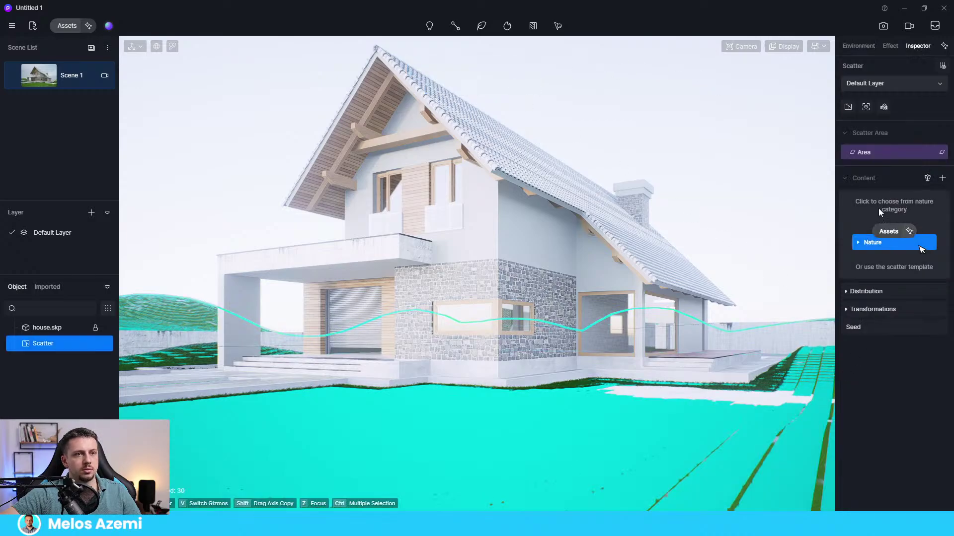
Browse the Nature assets for the scatter content and download GrassMaterial 06, 04, 00, 02 and 03
click(889, 244)
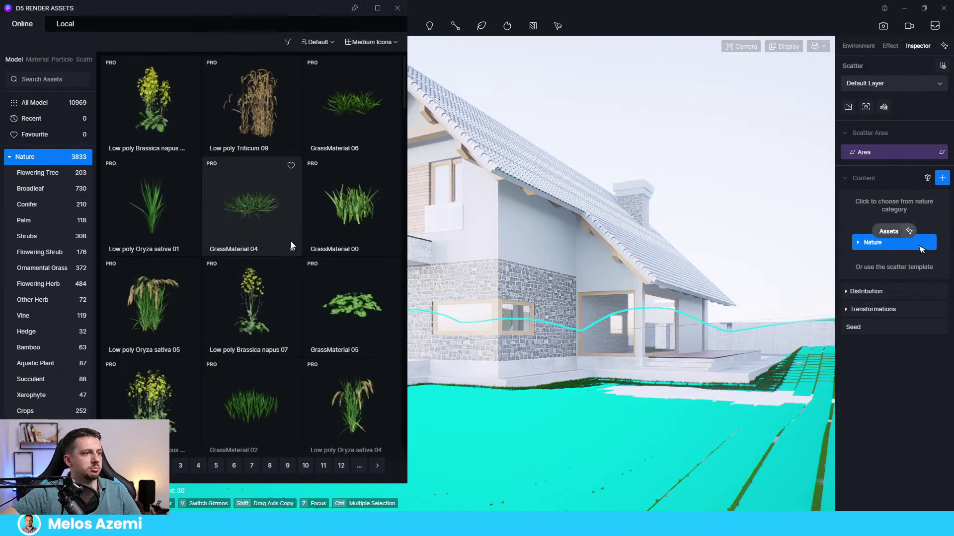
click(392, 148)
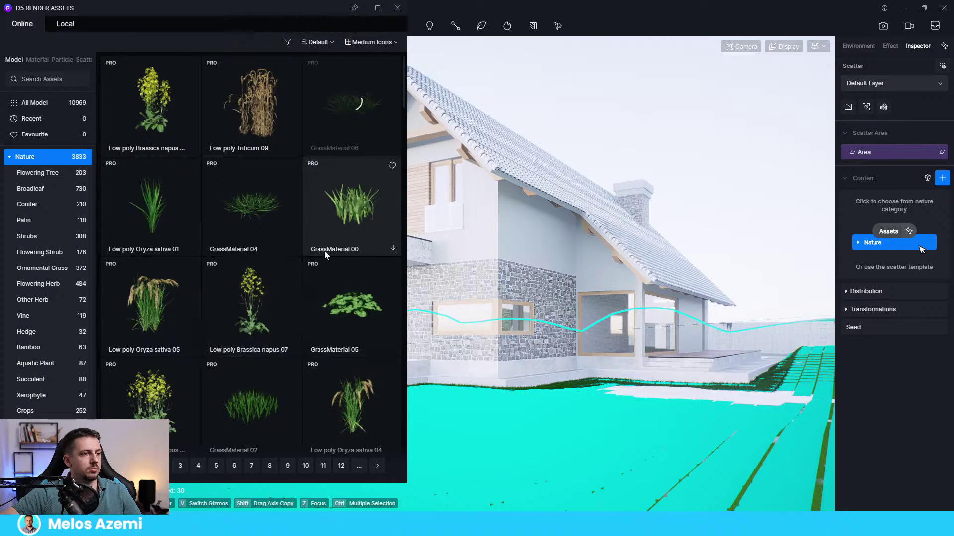
click(291, 248)
click(392, 249)
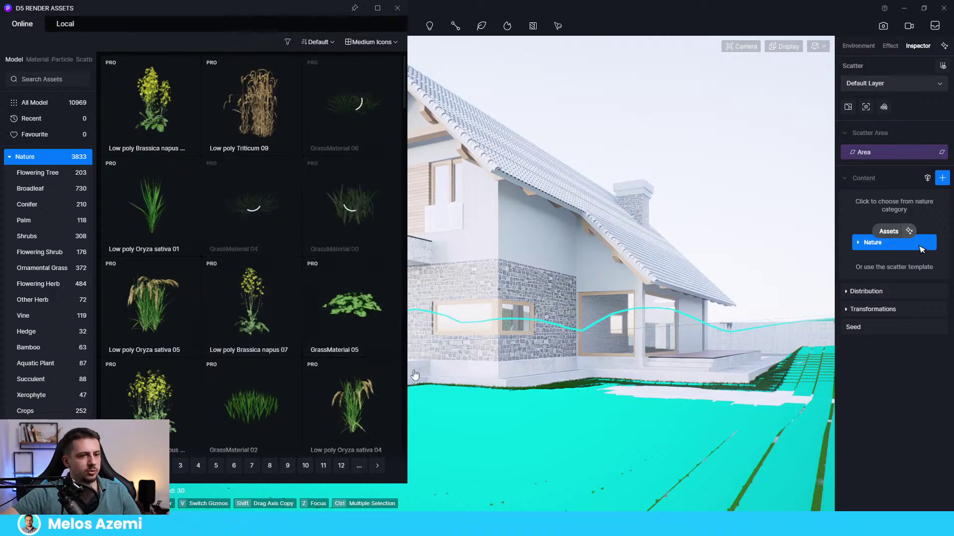
scroll(291, 362, down, 2)
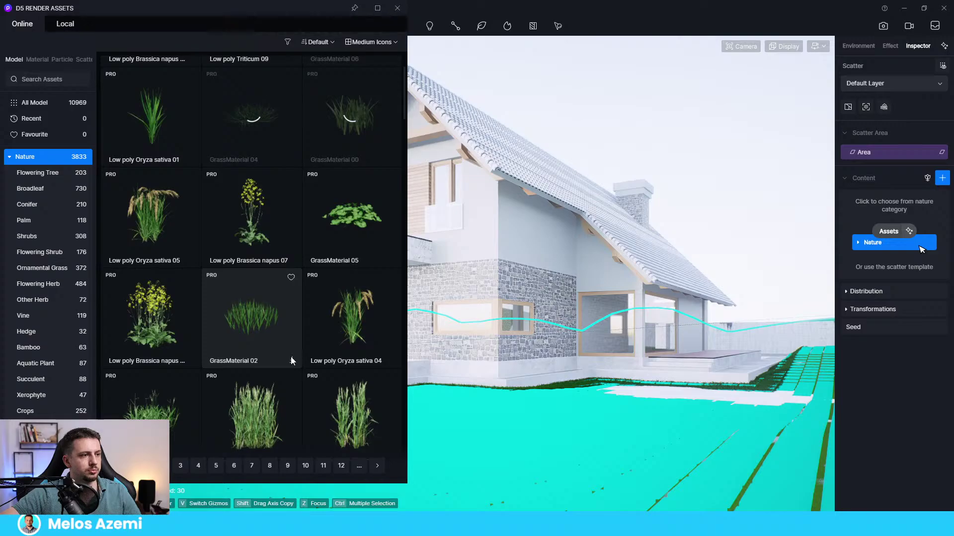
click(291, 360)
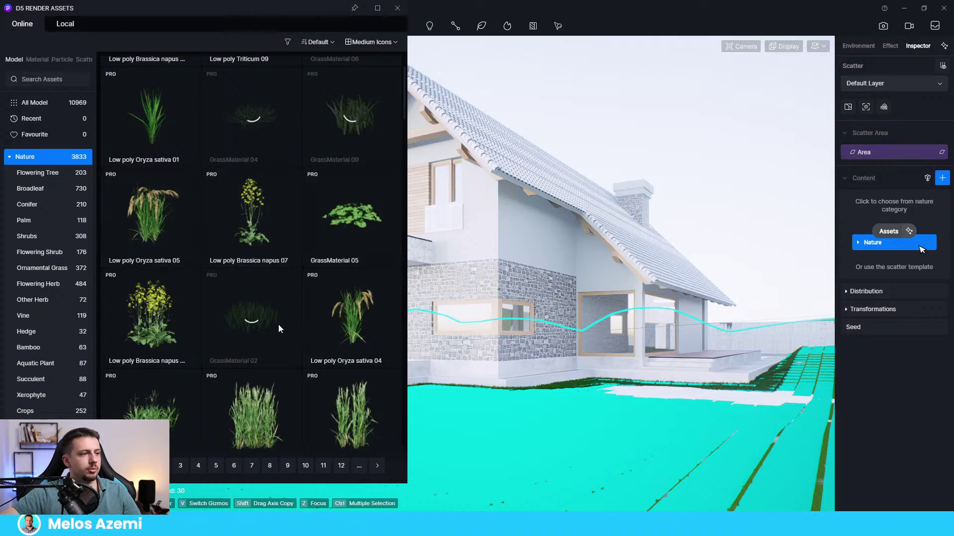
scroll(278, 324, down, 1)
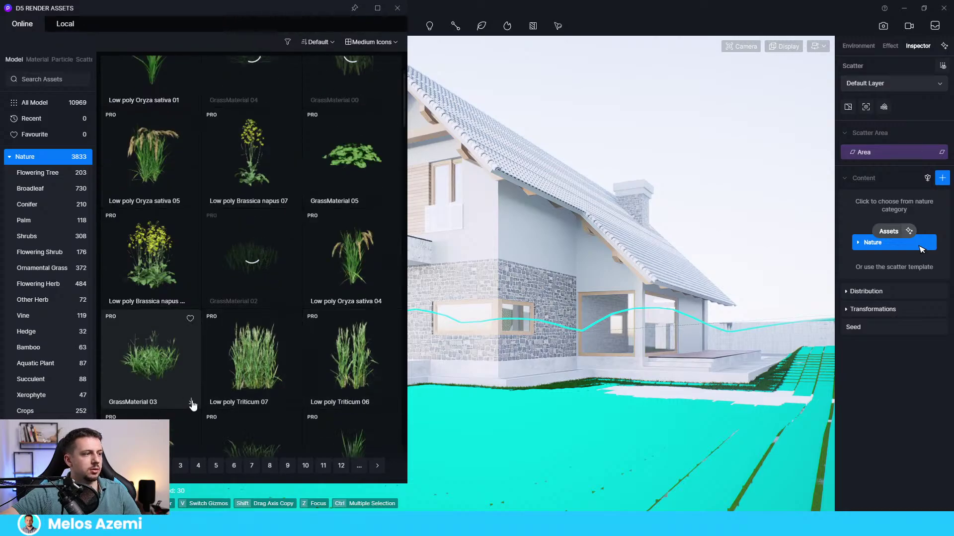
scroll(268, 331, up, 2)
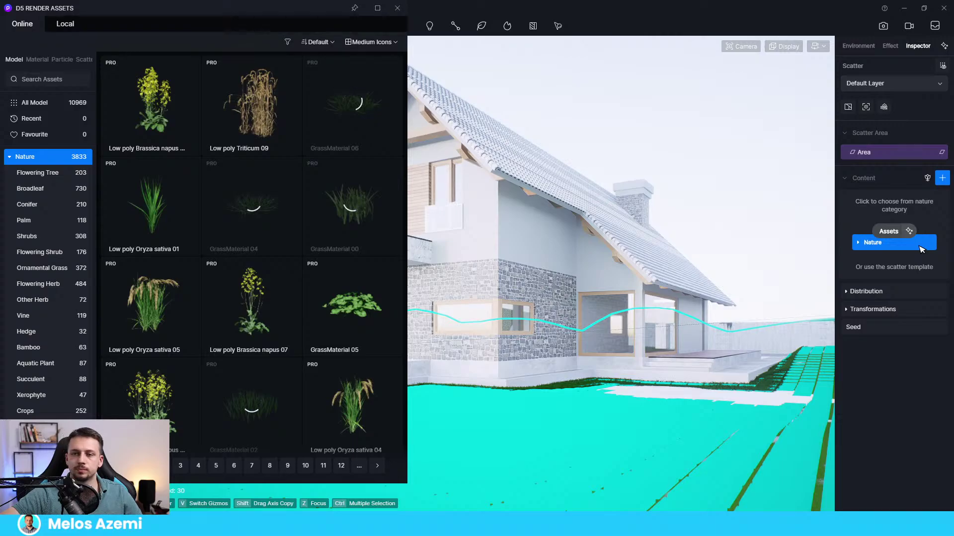
scroll(328, 187, down, 3)
scroll(221, 380, up, 2)
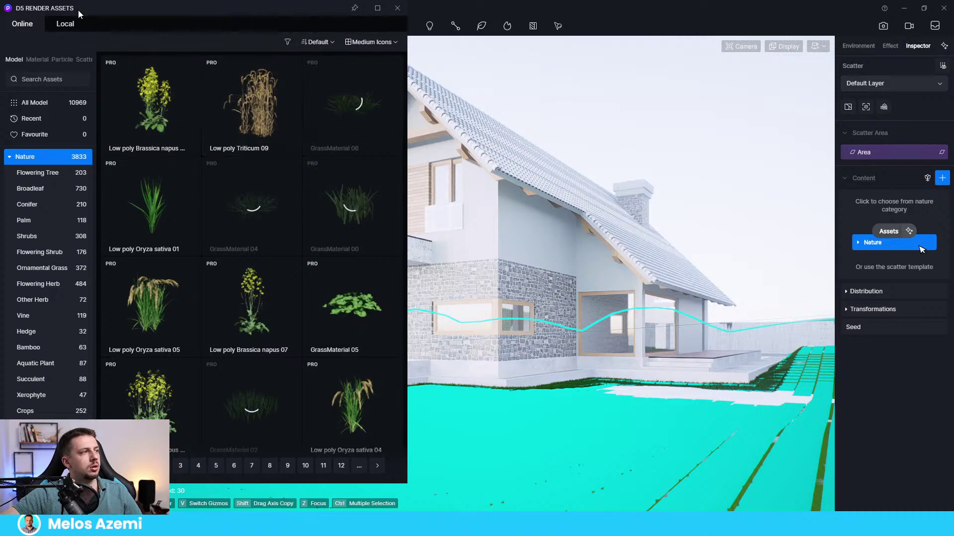
drag(79, 10, 90, 21)
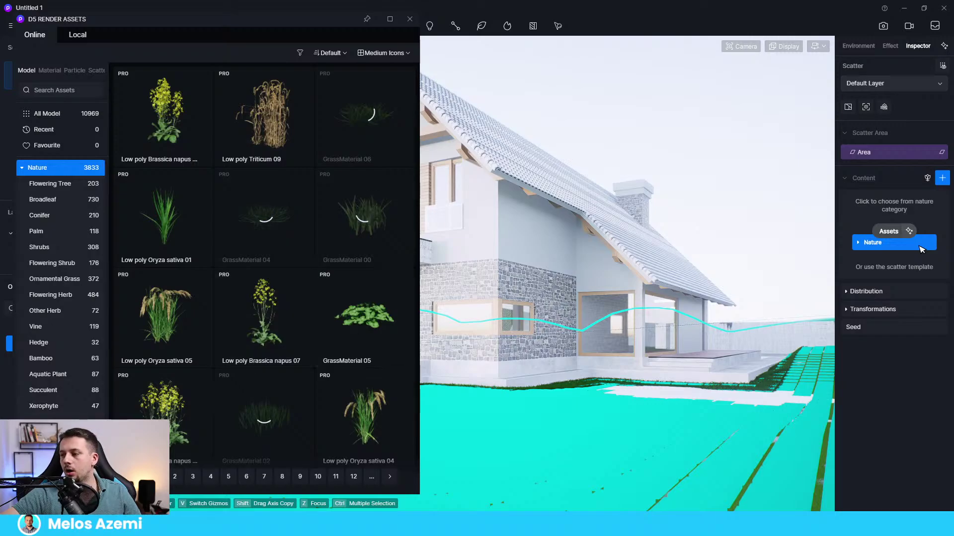
scroll(272, 259, down, 2)
scroll(272, 257, up, 2)
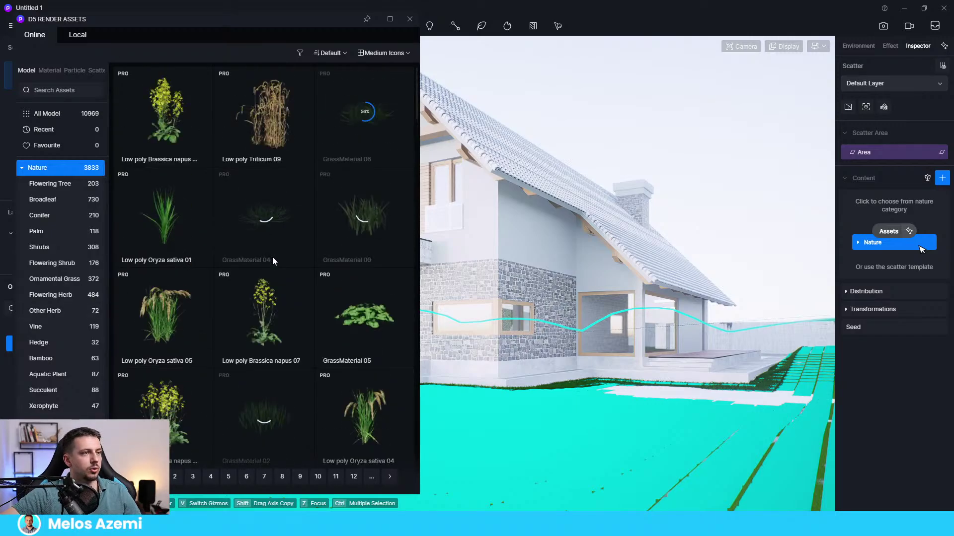
Add GrassMaterial 06, 00, 02 and 03 to the terrain's scatter content, and try to add GrassMaterial 04 as well
click(372, 110)
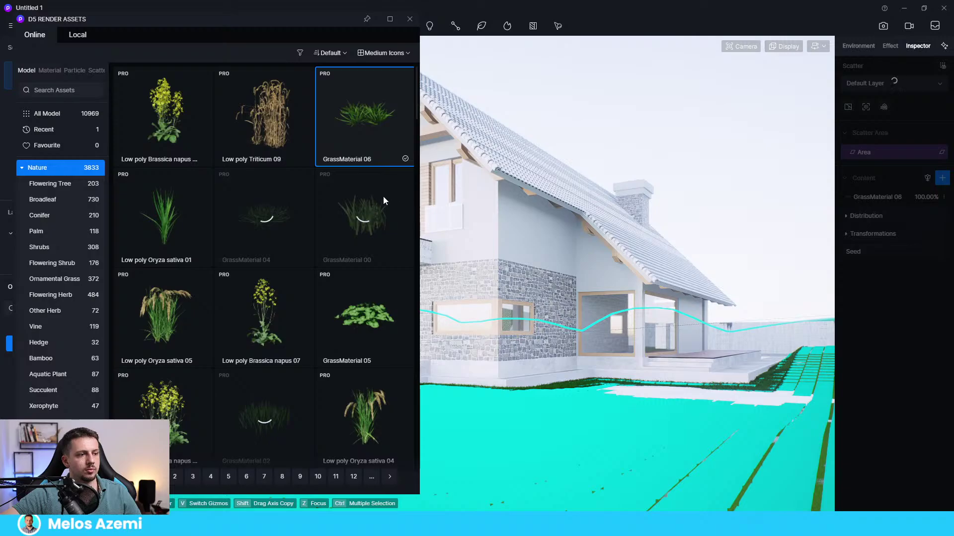
click(365, 214)
scroll(298, 278, down, 2)
scroll(298, 278, up, 2)
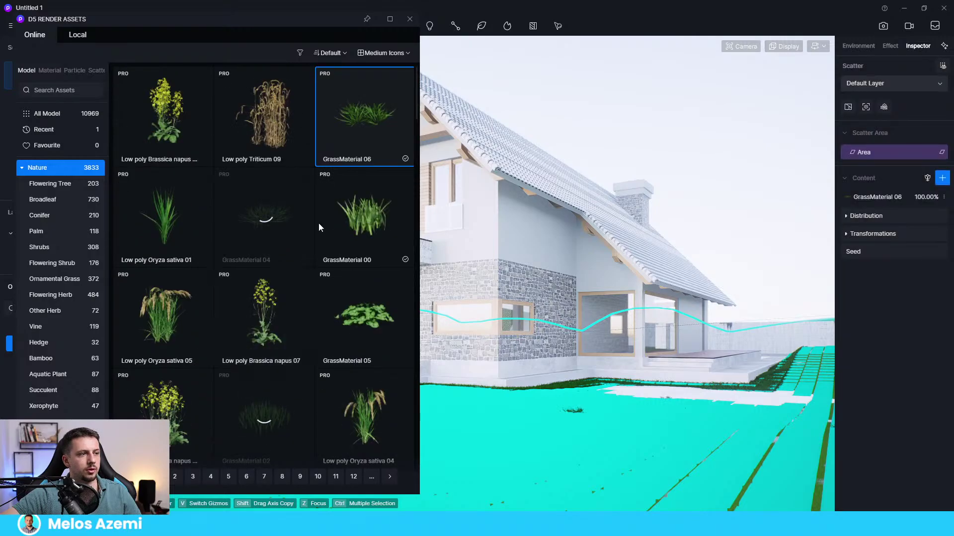
click(332, 219)
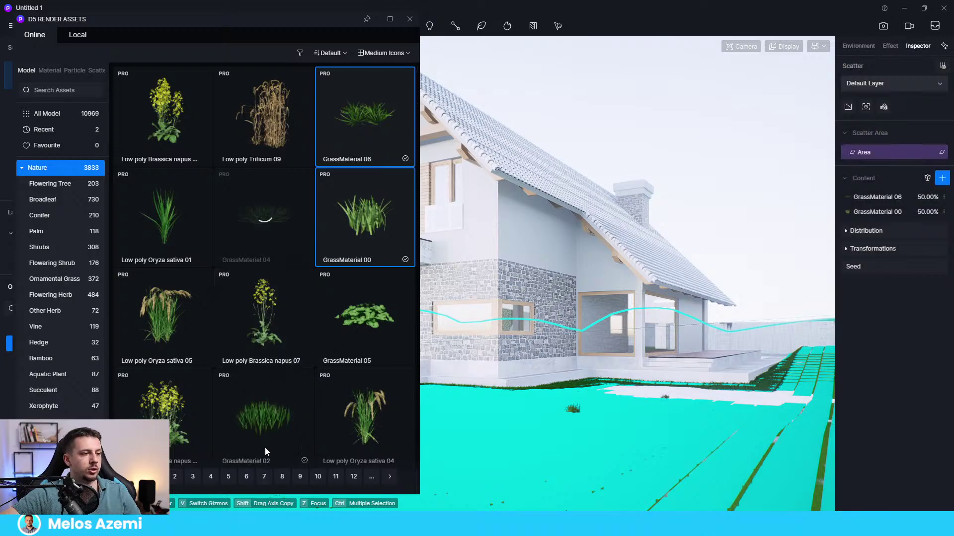
click(263, 432)
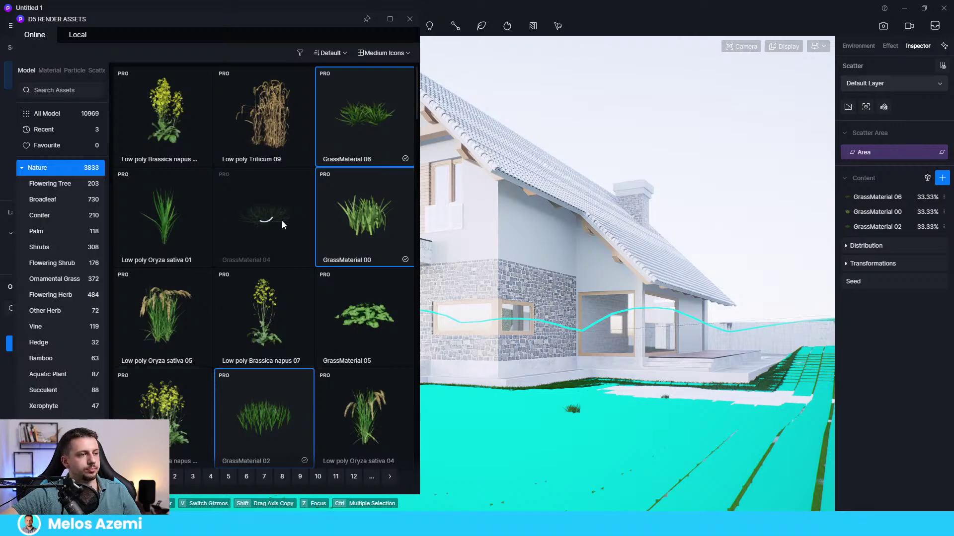
scroll(298, 298, down, 4)
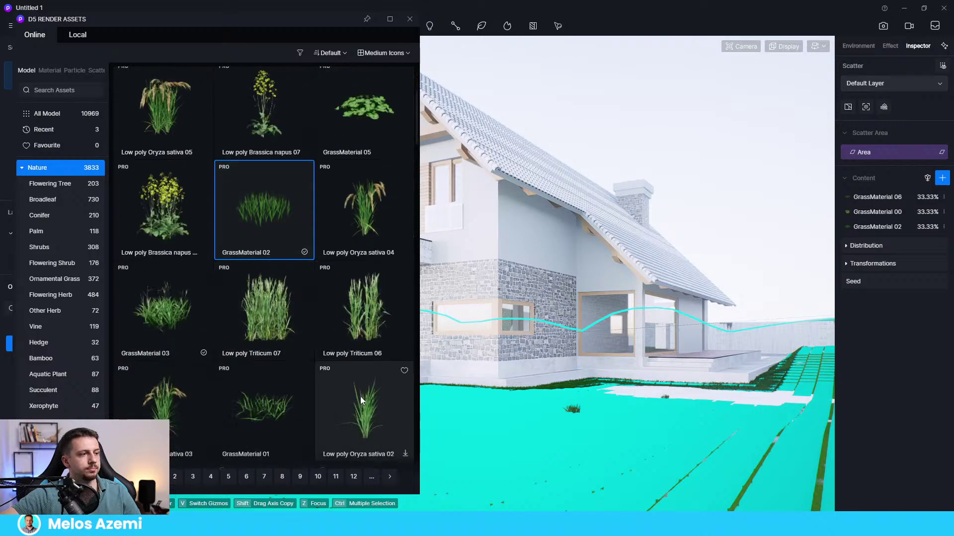
click(140, 317)
scroll(287, 348, up, 4)
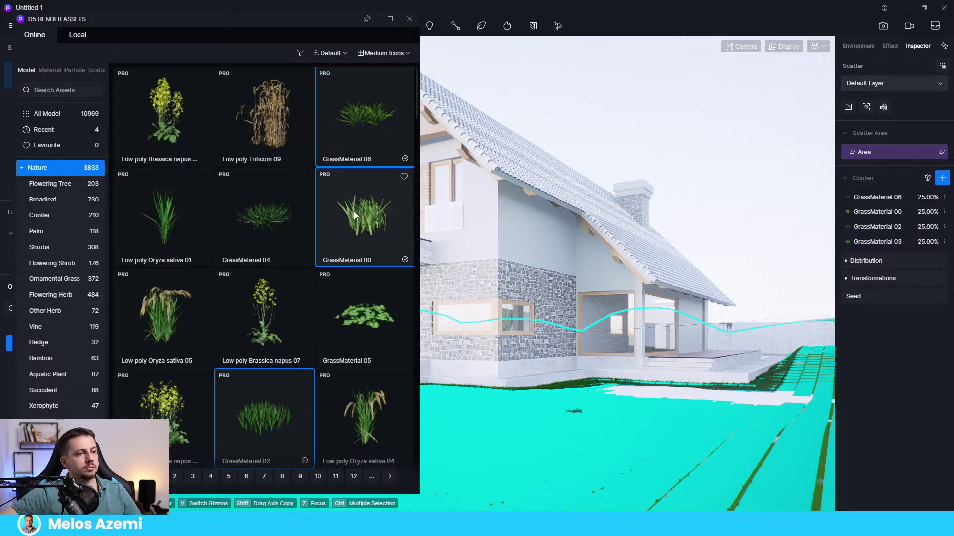
click(304, 231)
drag(262, 28, 235, 56)
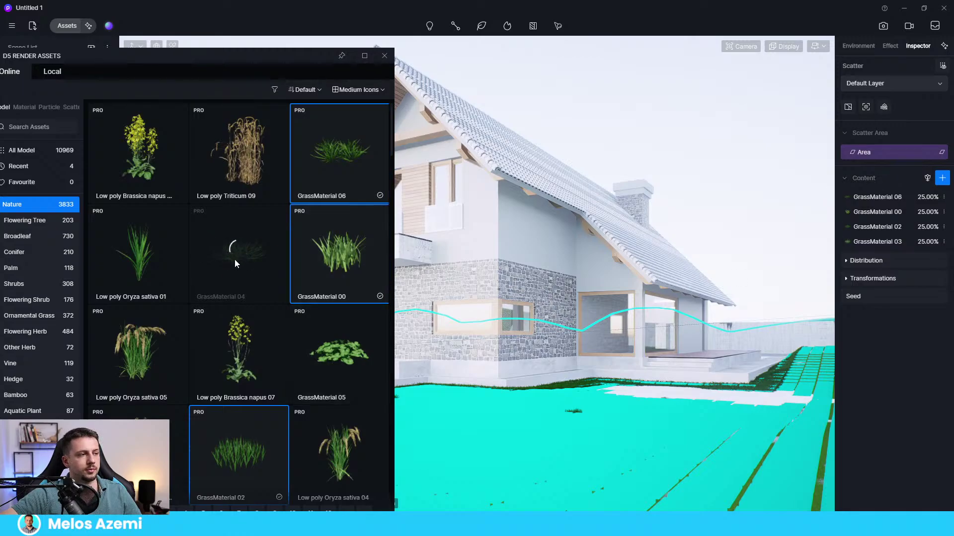
Set the grass scatter's density to 2000pt/100㎡ and its cluster size to 42.51 m
click(869, 260)
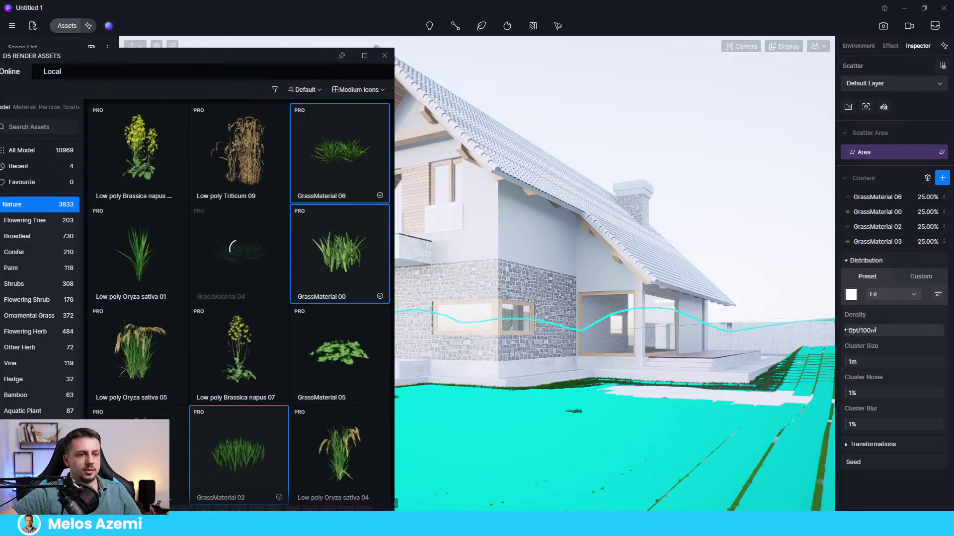
drag(846, 330, 868, 333)
click(868, 331)
text(2000)
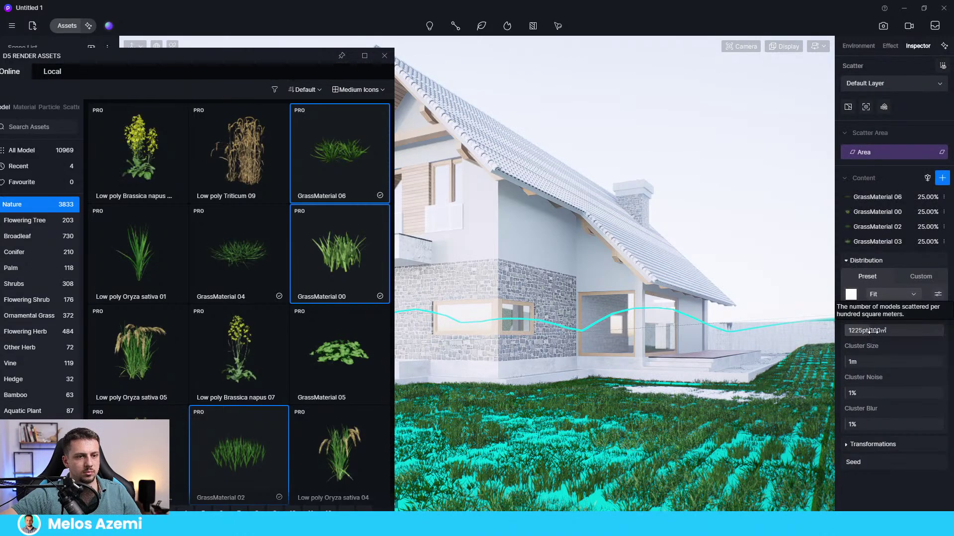
key(Return)
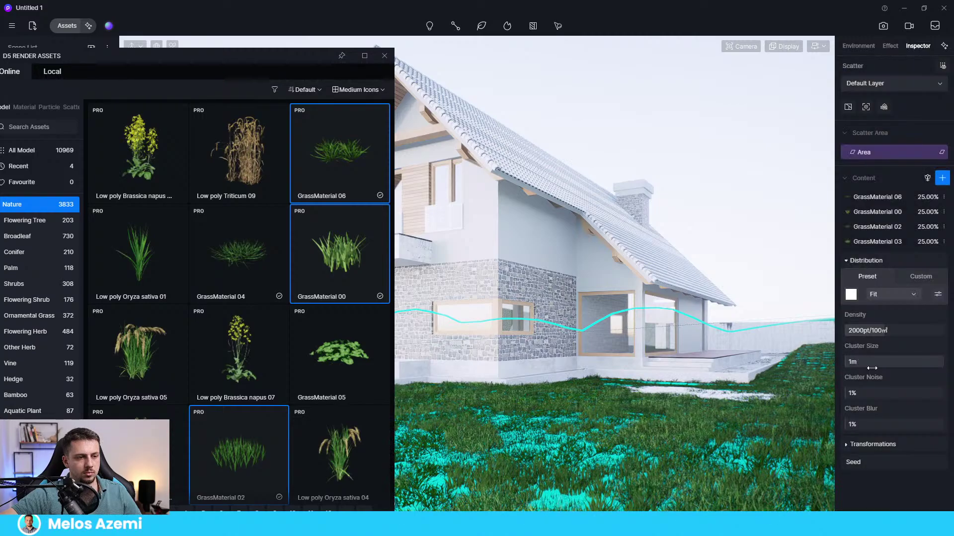
click(860, 364)
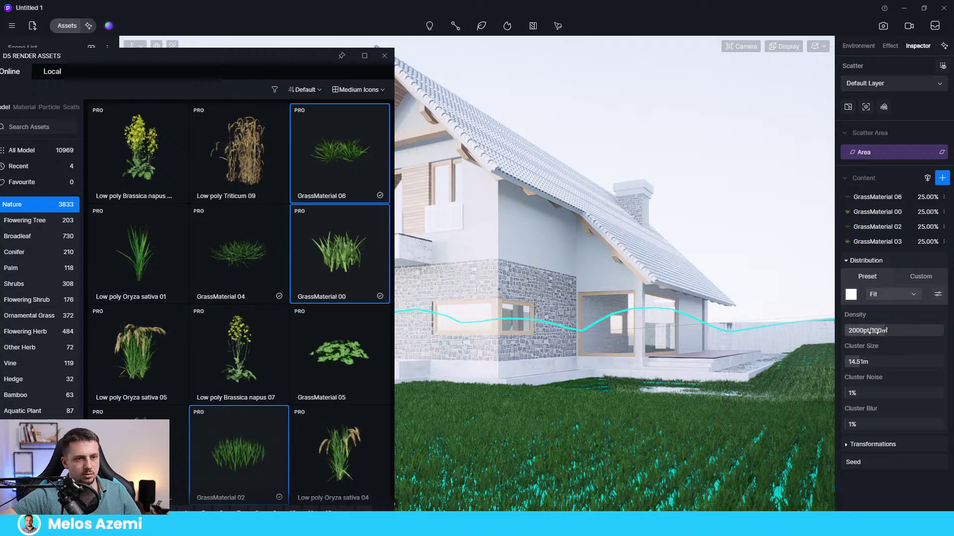
drag(860, 363, 886, 360)
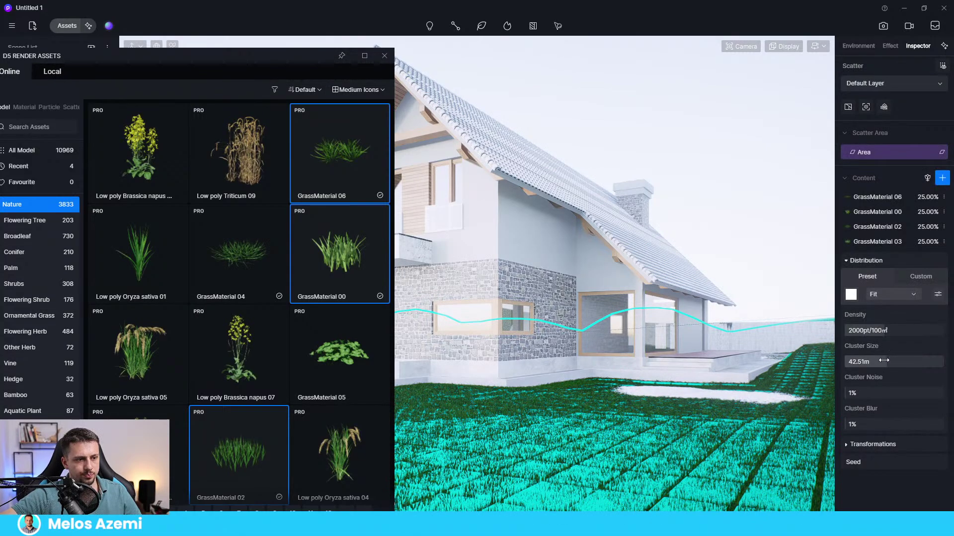
Set the grass scatter's maximum random scaling to 161.6% on all axes and the maximum random X rotation to 41°
click(857, 446)
scroll(889, 432, down, 3)
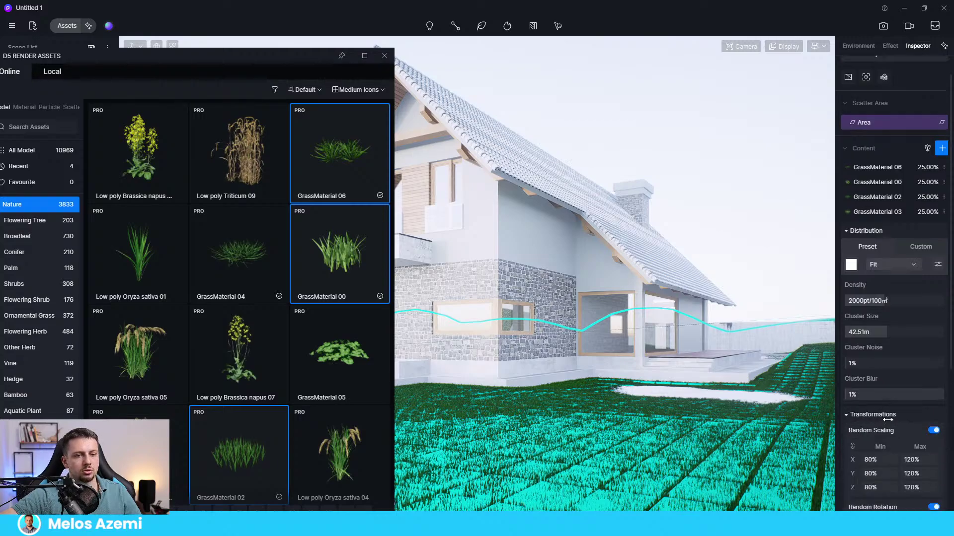
scroll(916, 427, down, 1)
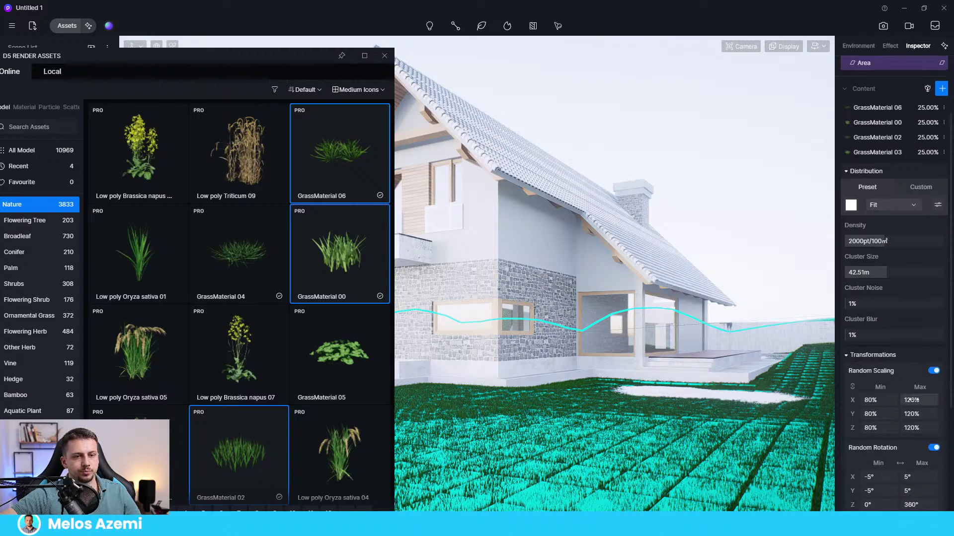
drag(914, 400, 930, 400)
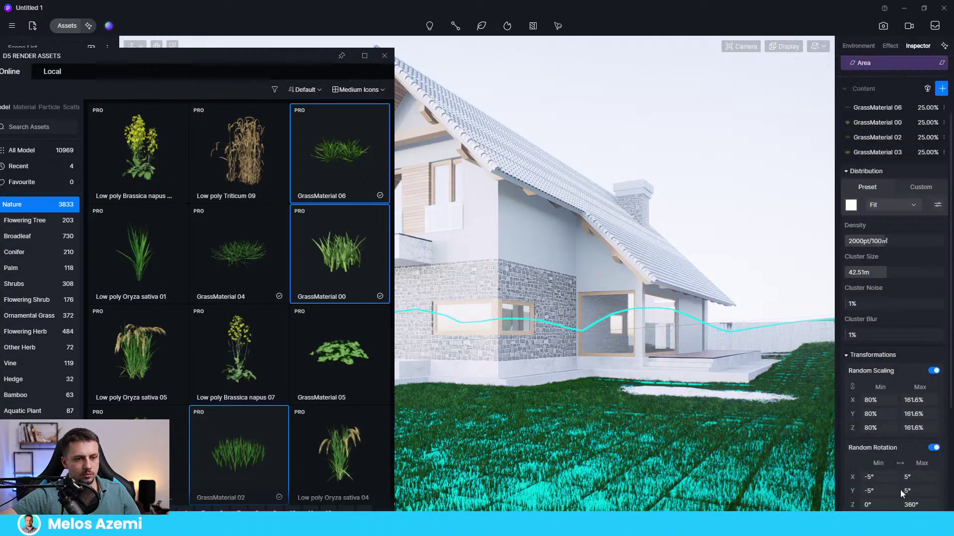
scroll(915, 469, down, 2)
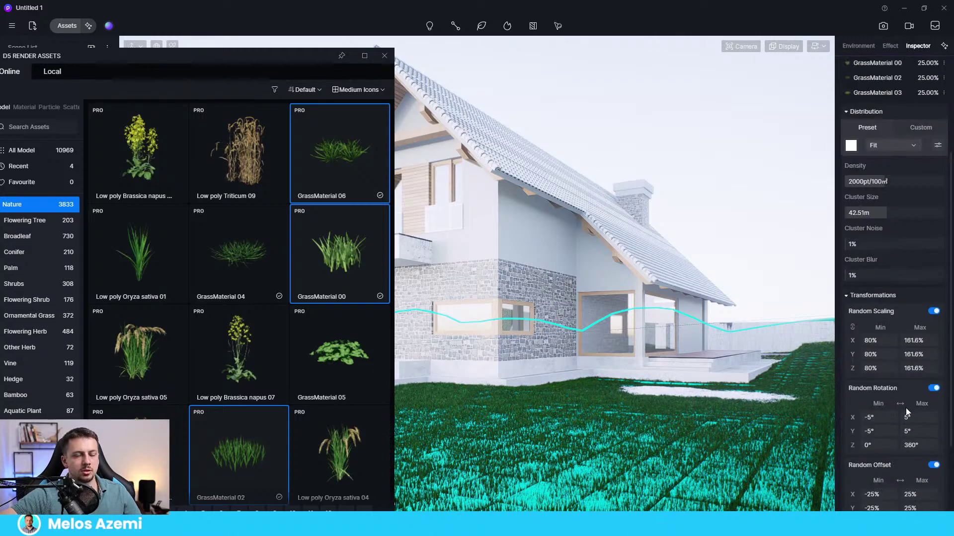
drag(907, 417, 934, 418)
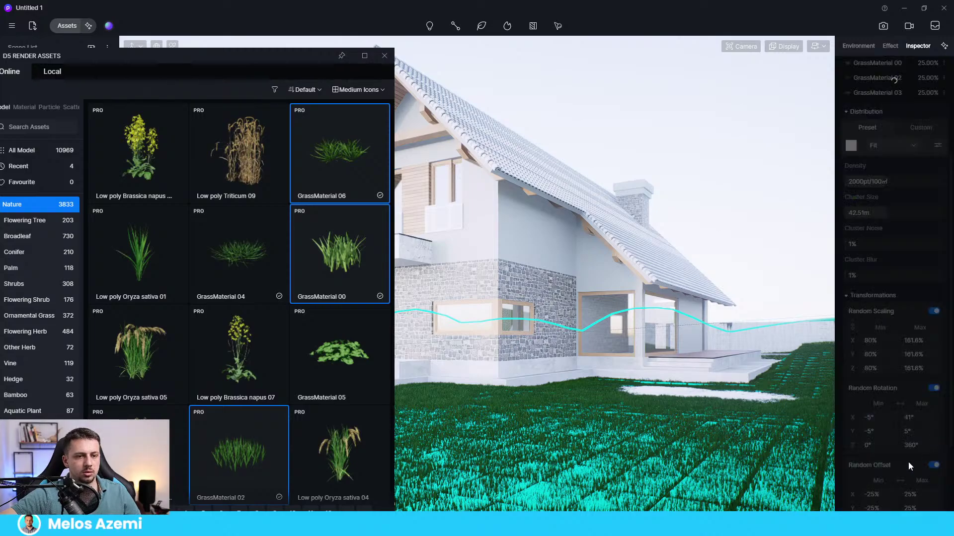
scroll(908, 462, down, 2)
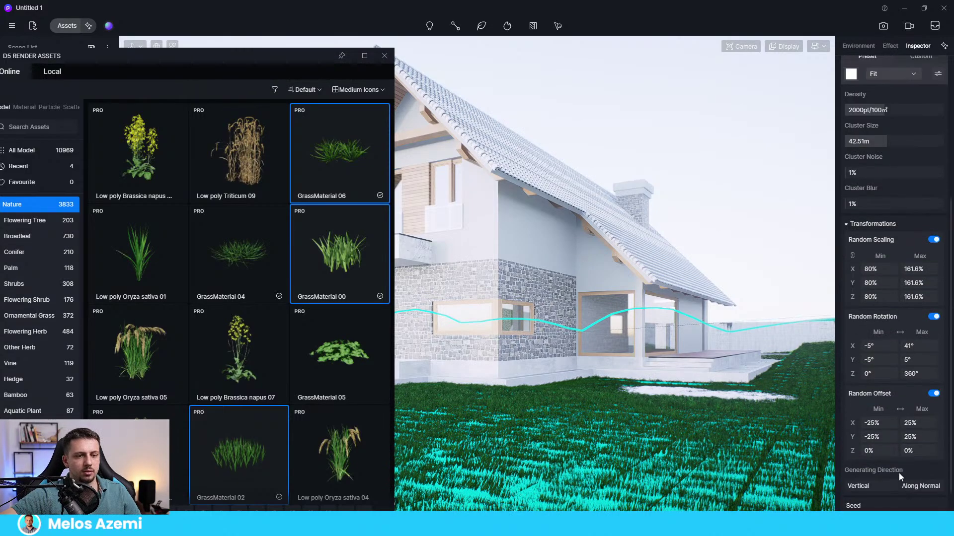
Set the probability of occurrence of GrassMaterial 06 in the scatter content to 60
scroll(892, 422, up, 6)
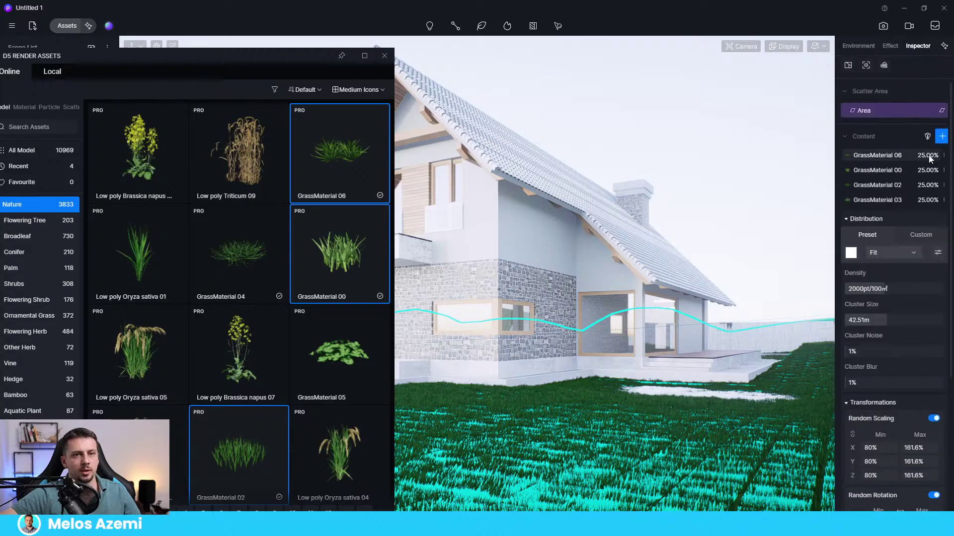
click(930, 157)
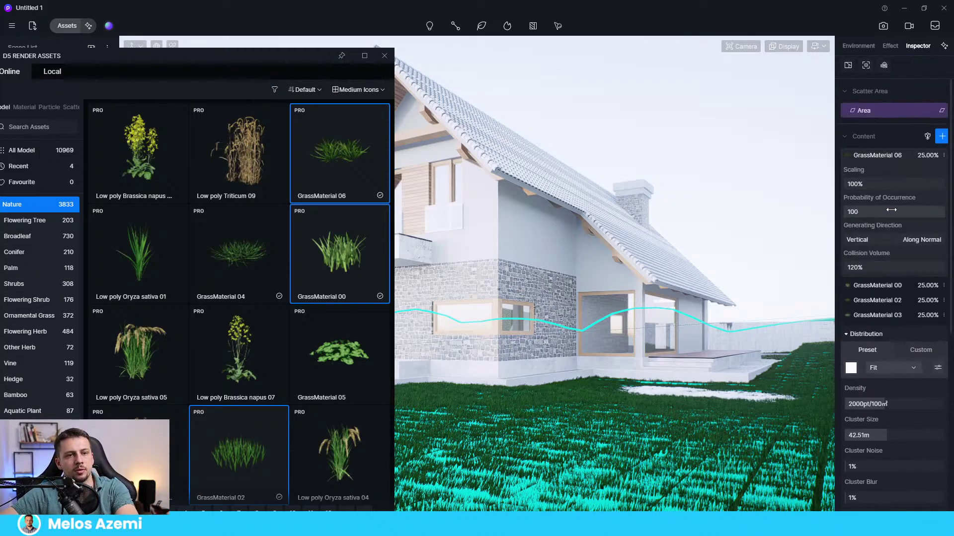
click(850, 211)
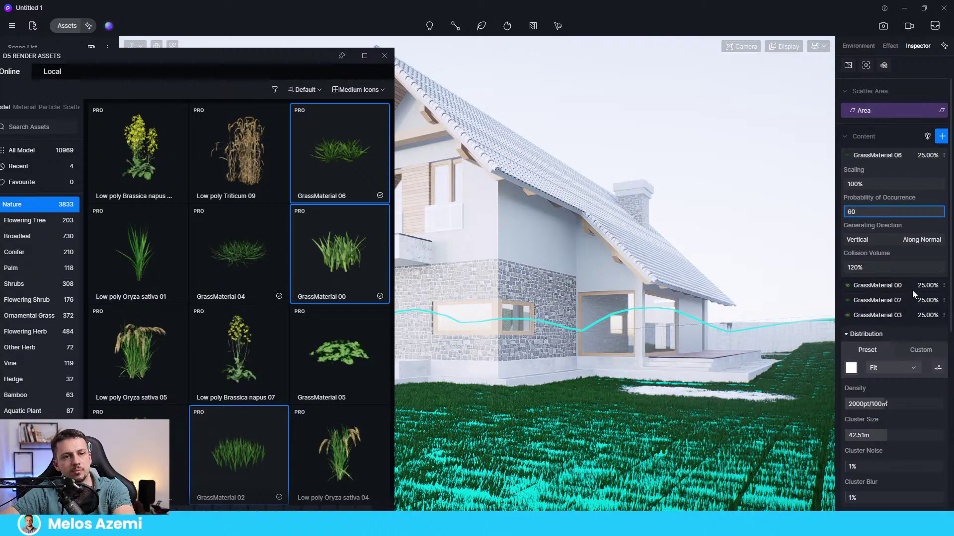
text(60)
key(Return)
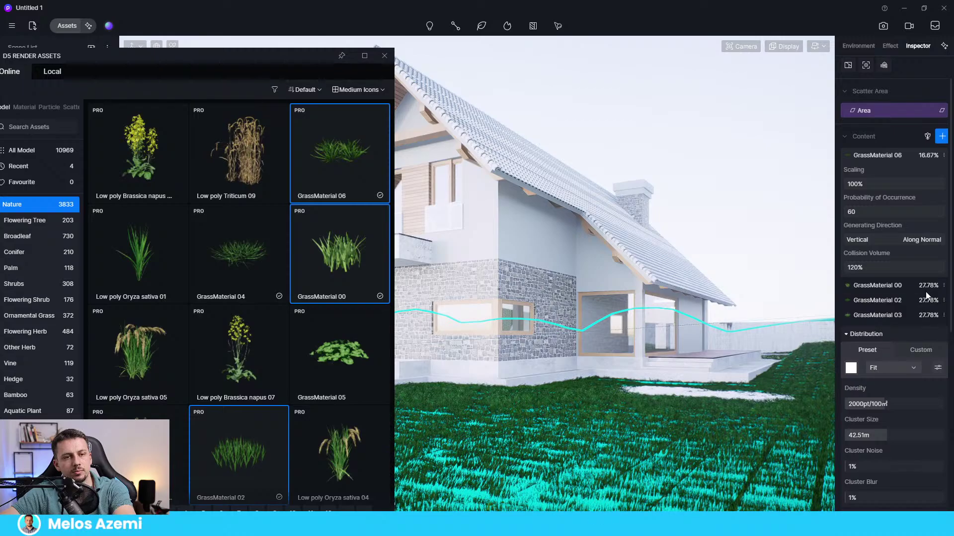
Set the probability of occurrence of GrassMaterial 02 in the scatter content to 150
click(926, 294)
click(855, 242)
text(4)
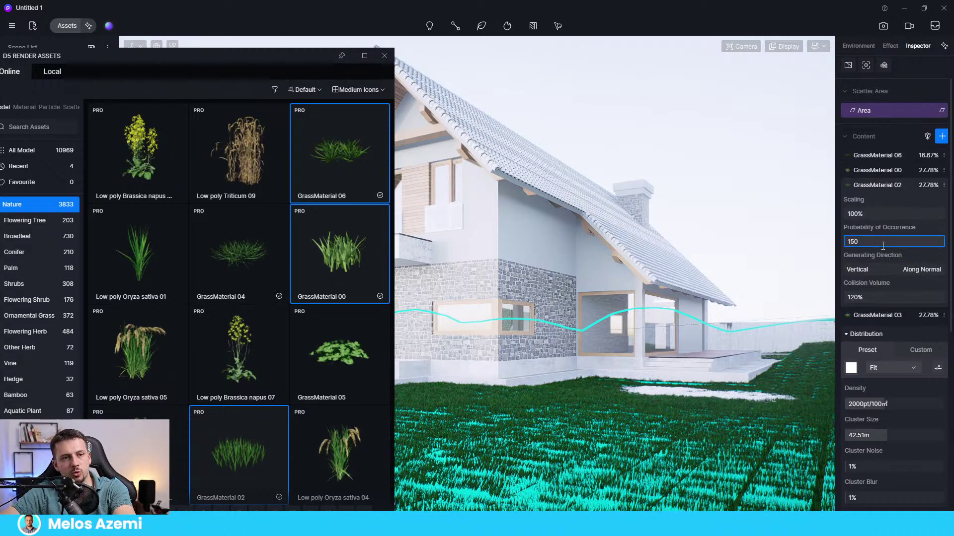
text(50)
click(881, 214)
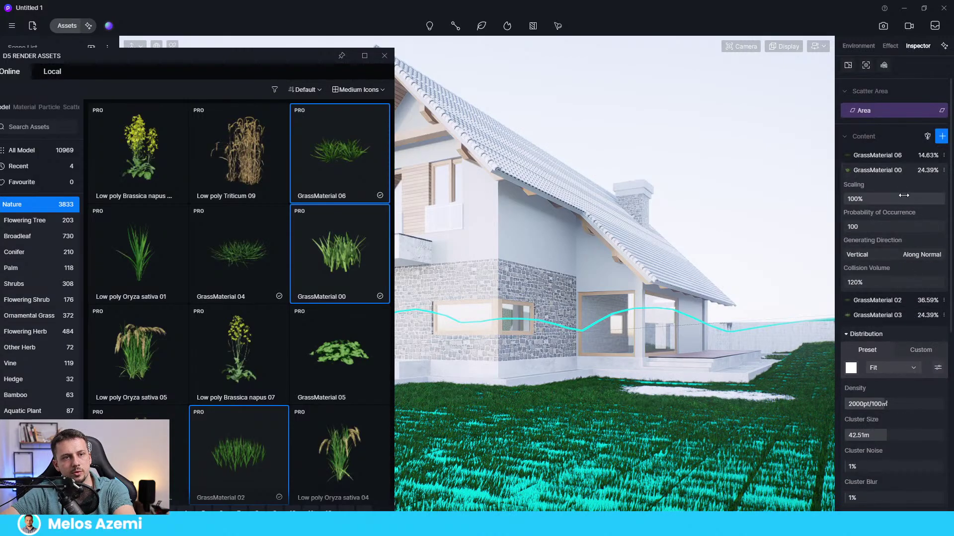
click(889, 183)
Collapse the scatter's area and content settings, close the asset library and deselect the scatter
scroll(902, 459, down, 5)
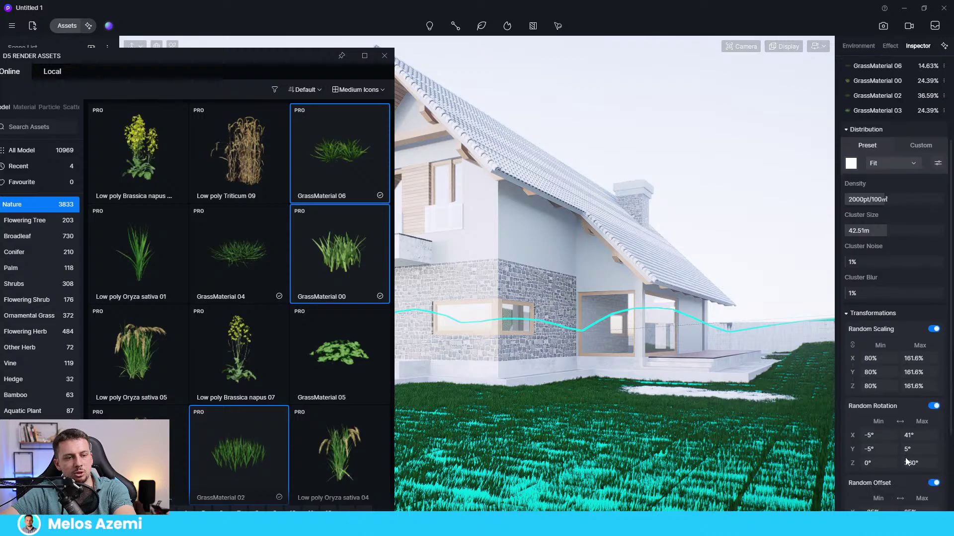
scroll(904, 447, up, 6)
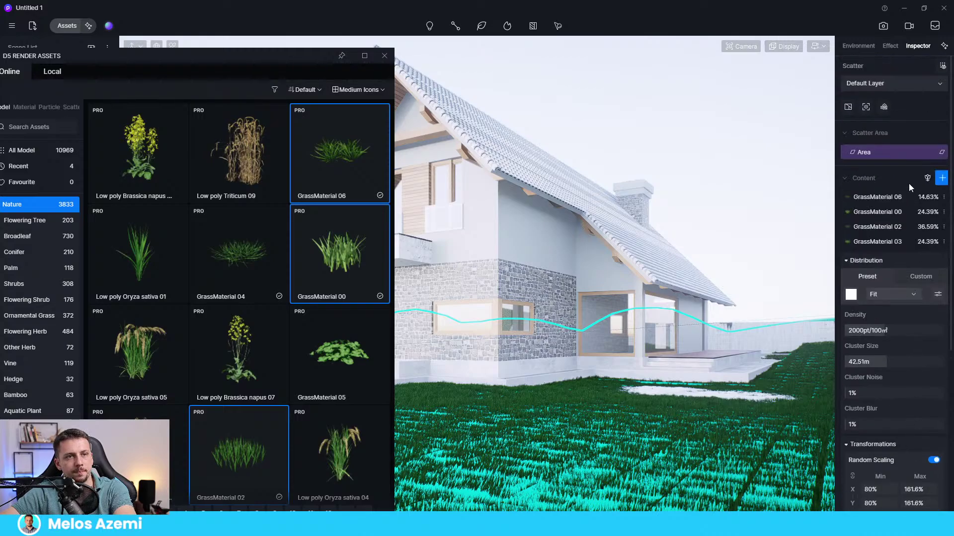
click(847, 133)
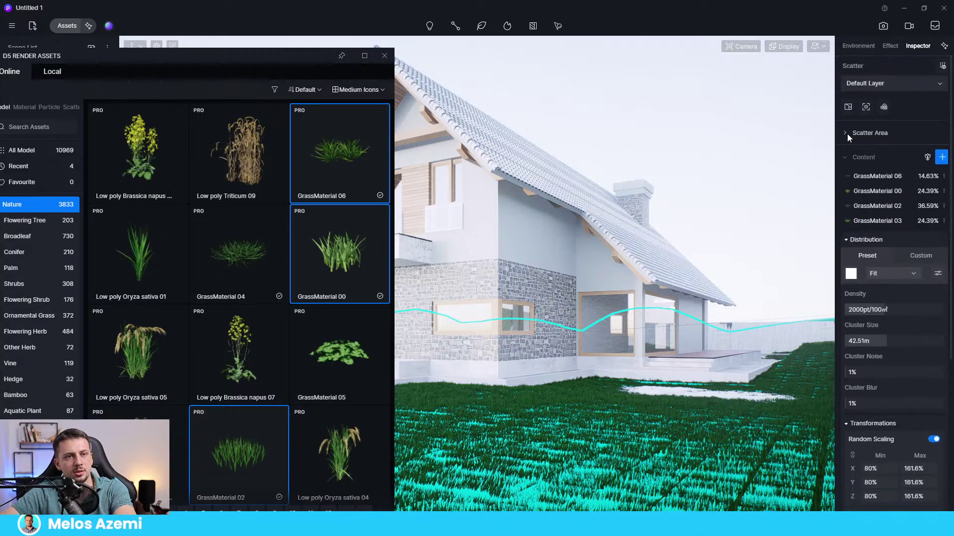
click(844, 157)
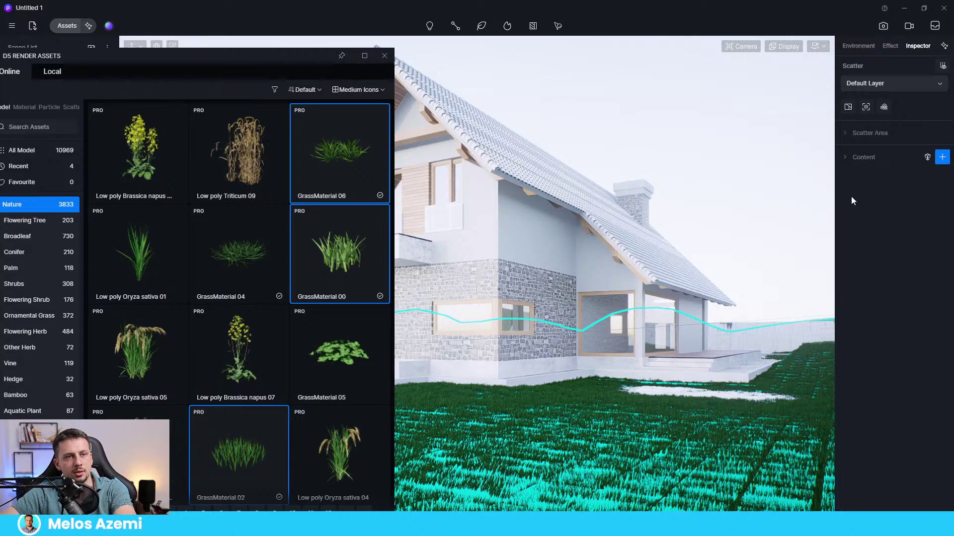
click(380, 62)
click(454, 68)
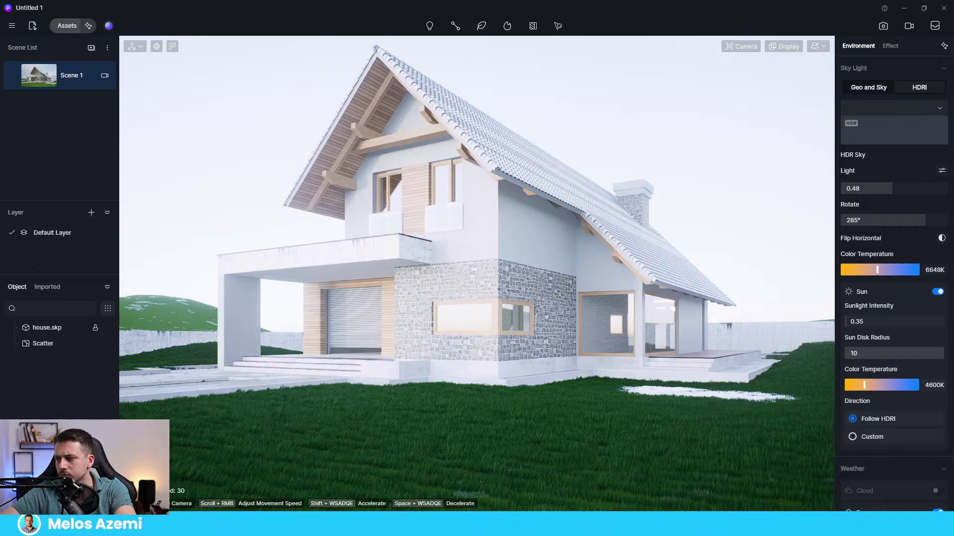
Check the material assigned to the foreground lawn and the background hill
click(589, 478)
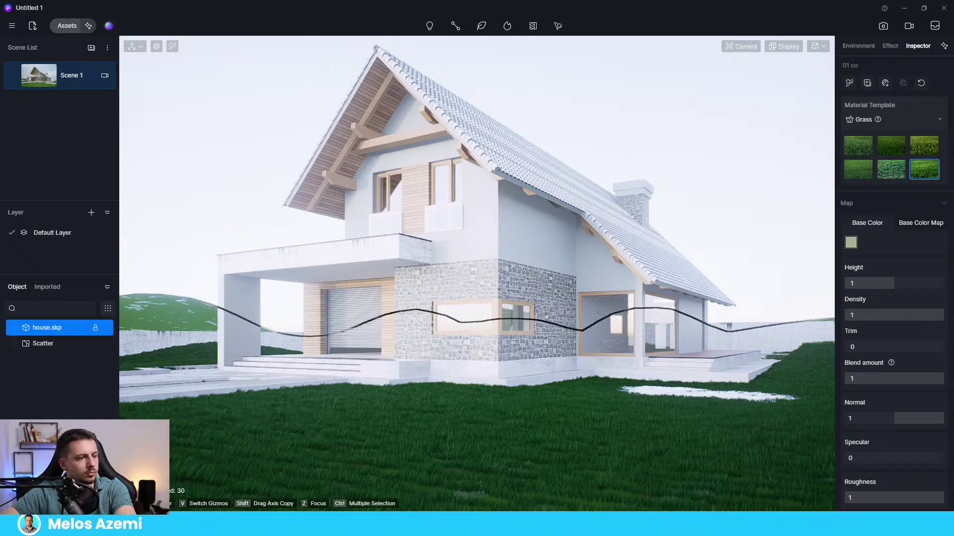
click(723, 155)
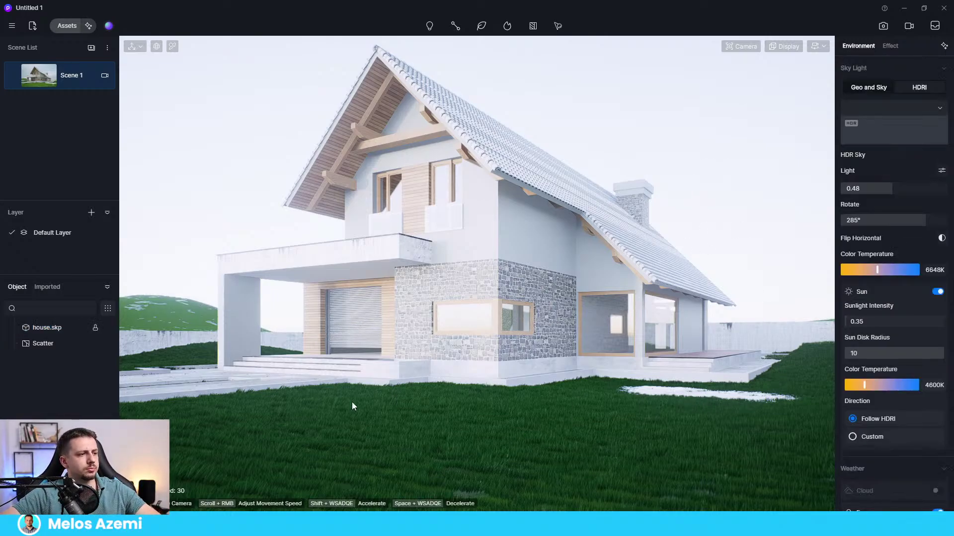
click(185, 318)
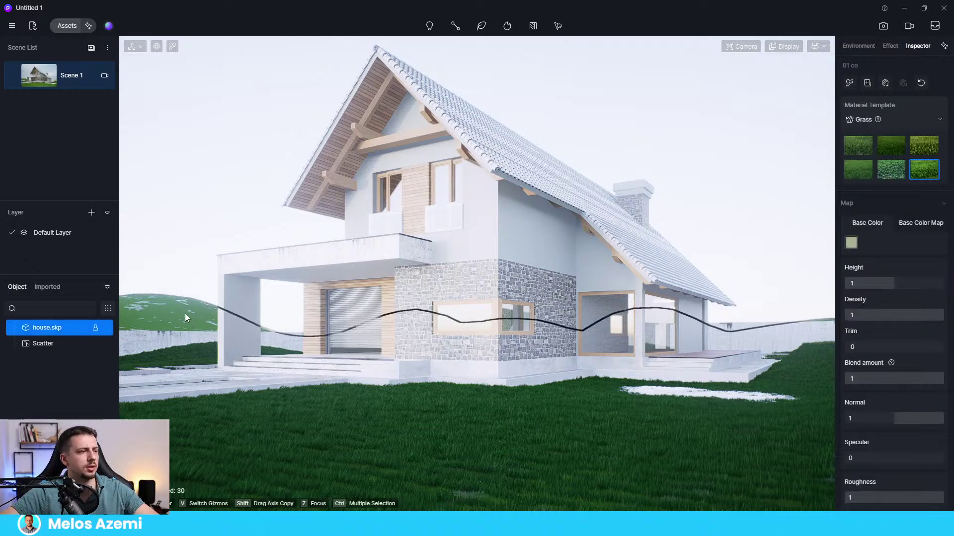
key(Escape)
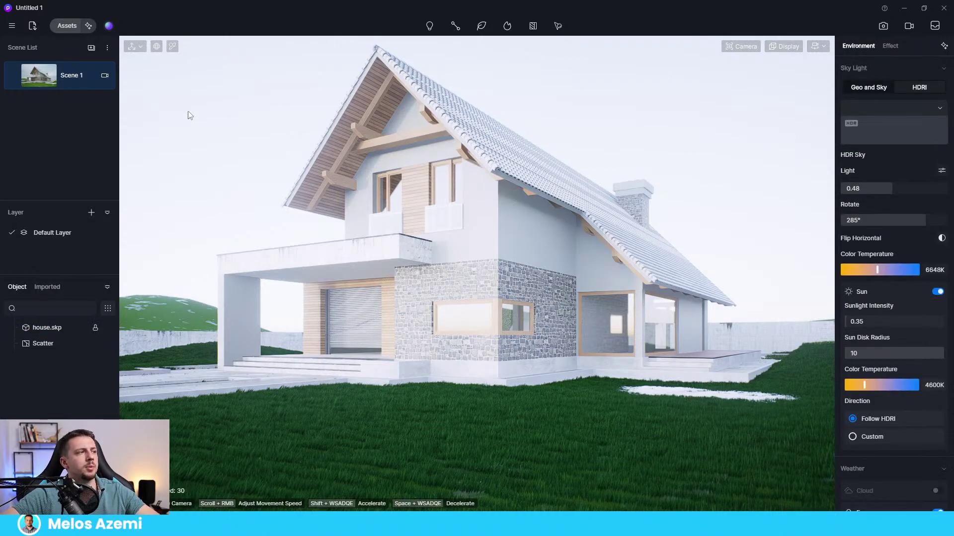
Switch to the Scene 1 camera view and set the post-processing exposure to -0.09
click(105, 76)
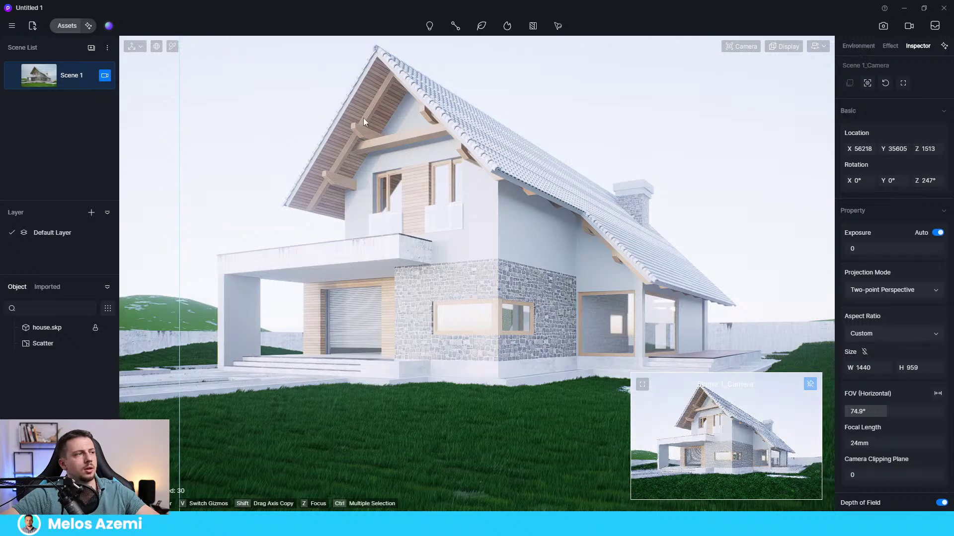
click(75, 77)
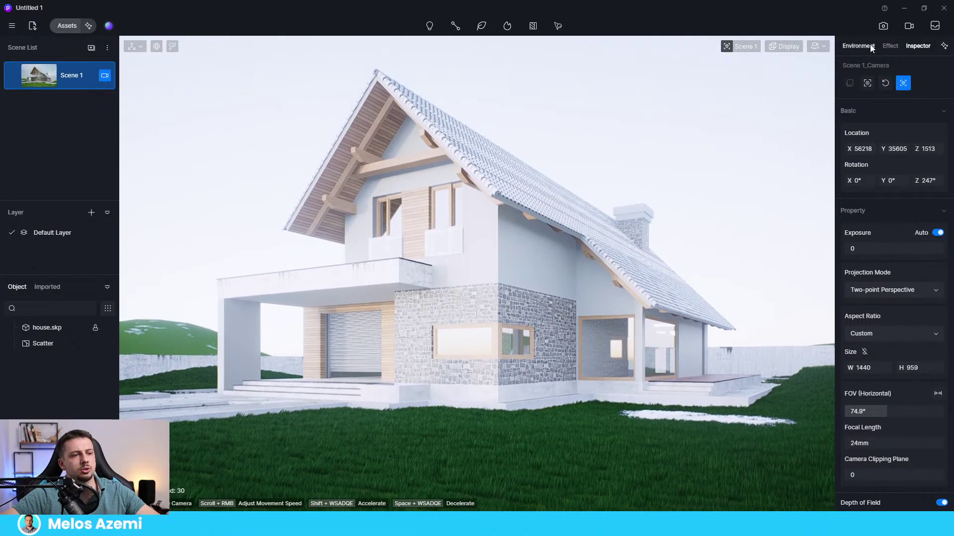
click(870, 46)
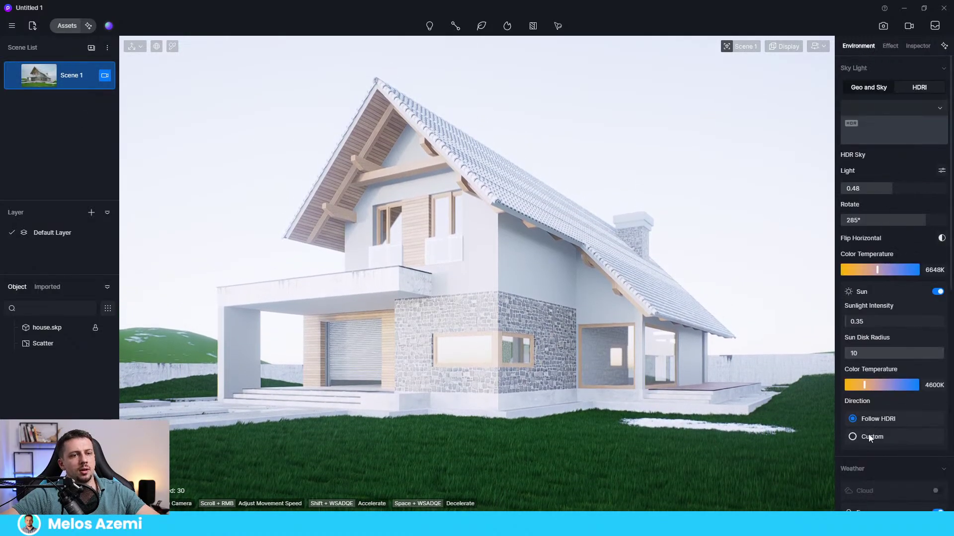
click(891, 46)
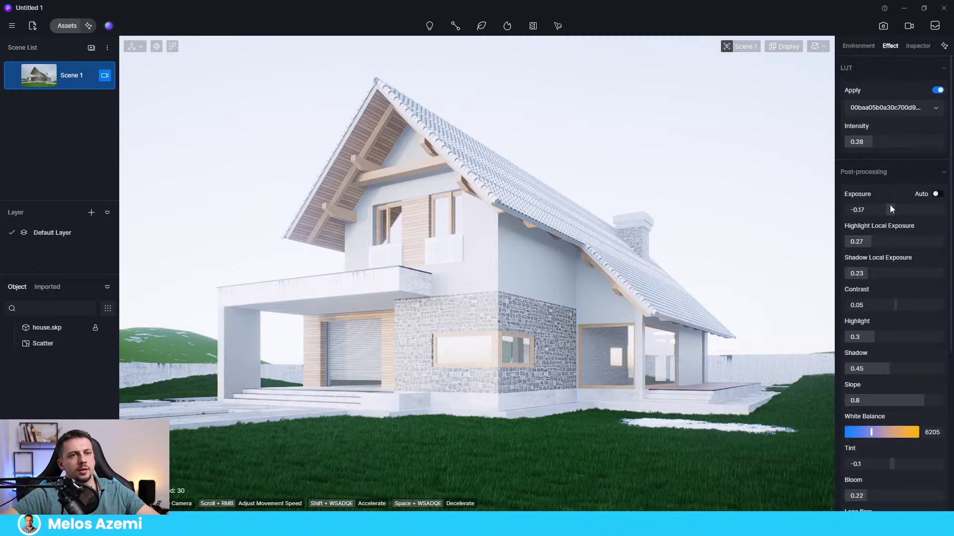
mouse_move(888, 212)
mouse_down()
mouse_move(875, 213)
mouse_move(891, 212)
mouse_up()
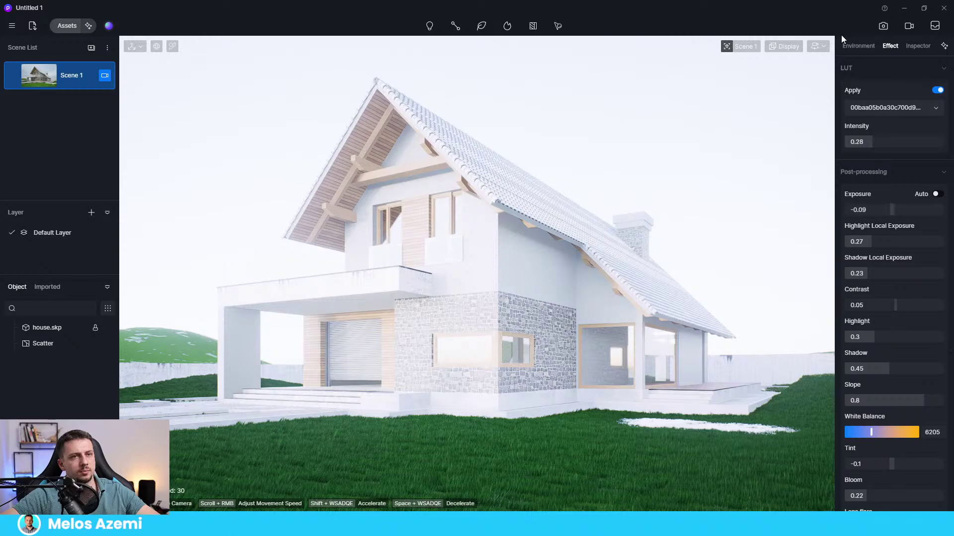
Lower the HDRI sky light intensity to 0.2 and tilt the Scene 1 camera view slightly
click(856, 45)
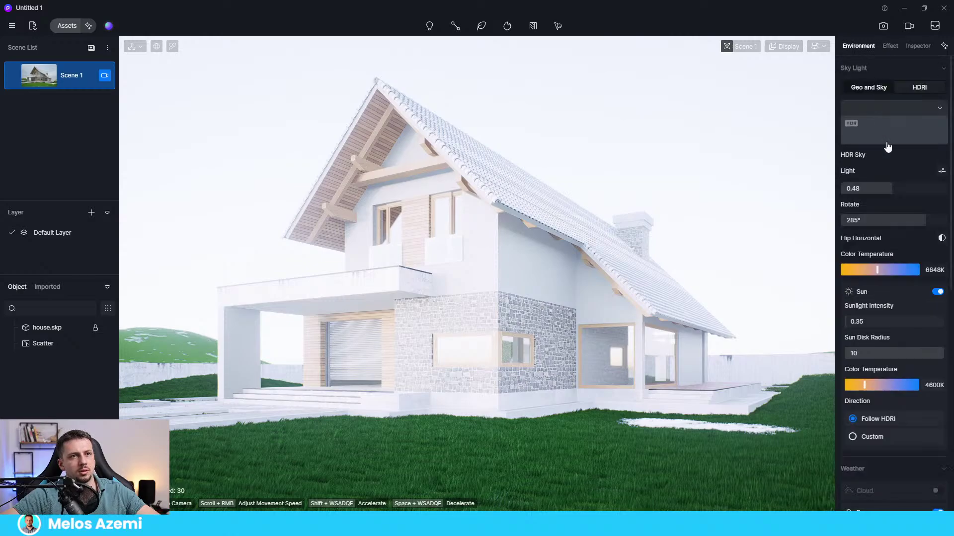
drag(890, 190, 857, 191)
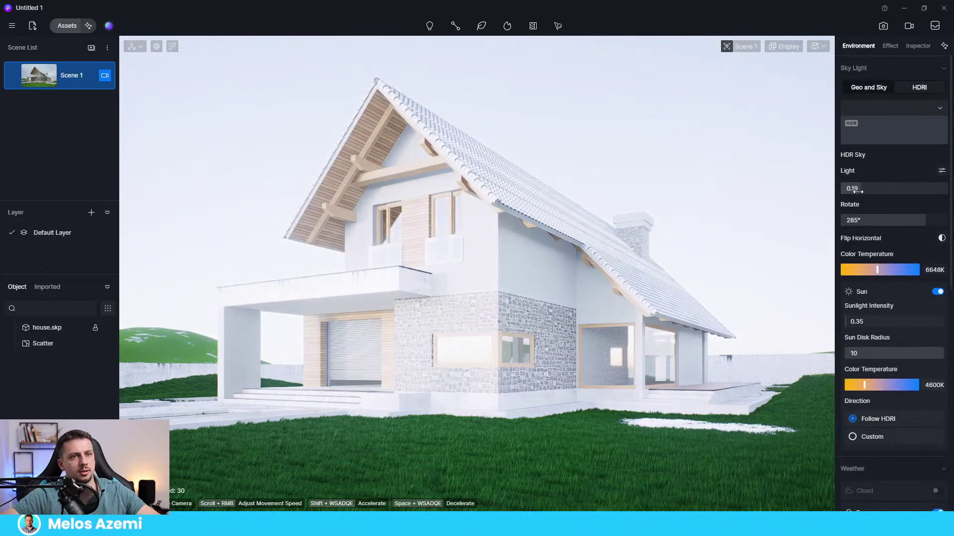
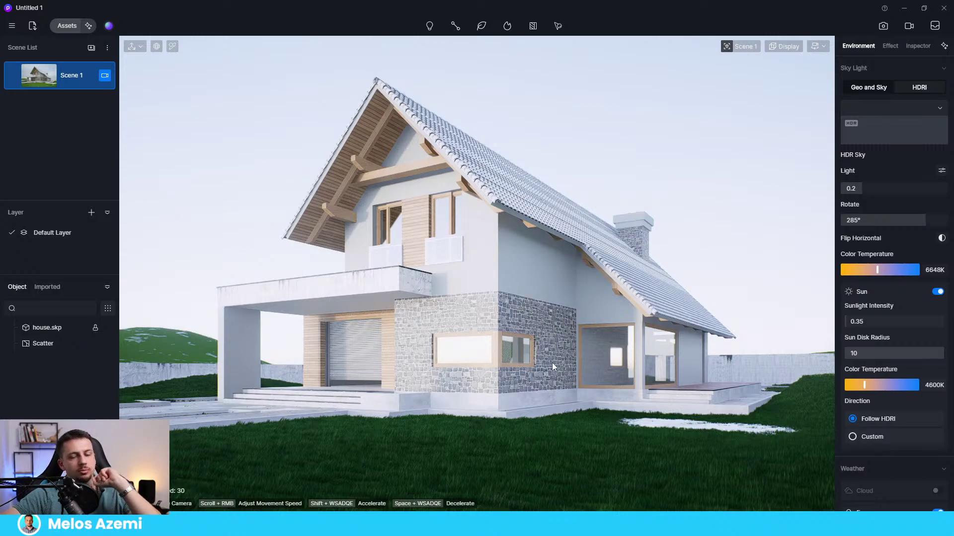
right_drag(651, 354, 650, 365)
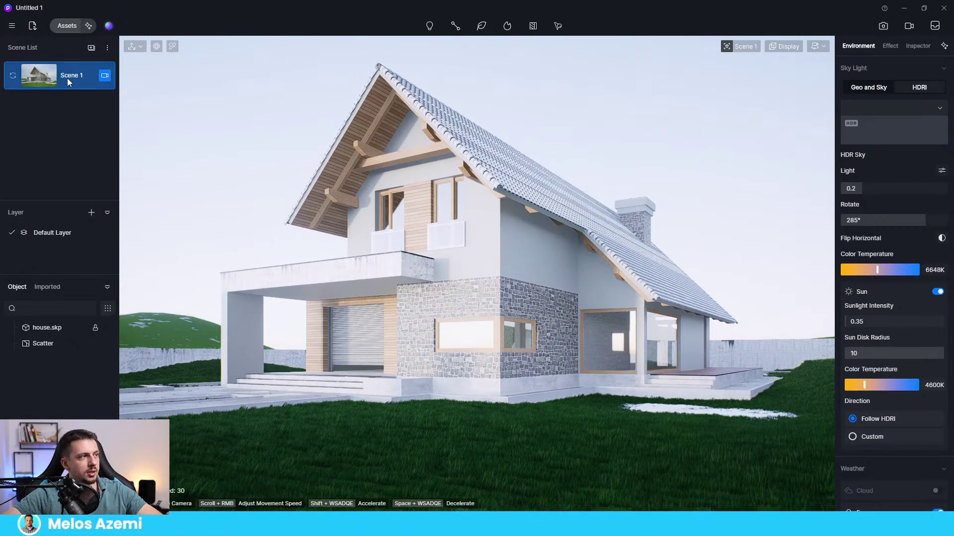
Leave the Scene 1 camera and examine the grass, the house plot and the surrounding hills from above
click(102, 78)
right_drag(424, 224, 461, 278)
scroll(462, 279, up, 5)
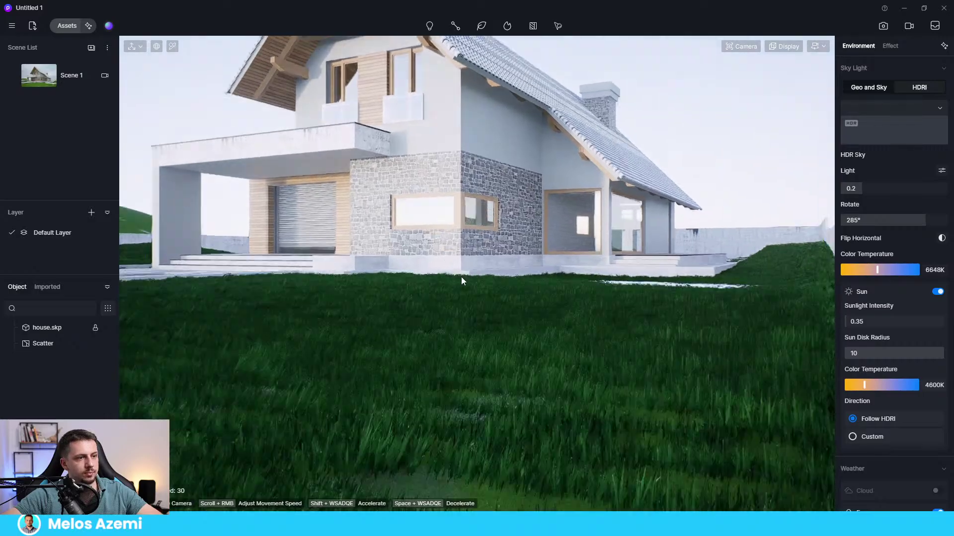
scroll(467, 287, down, 10)
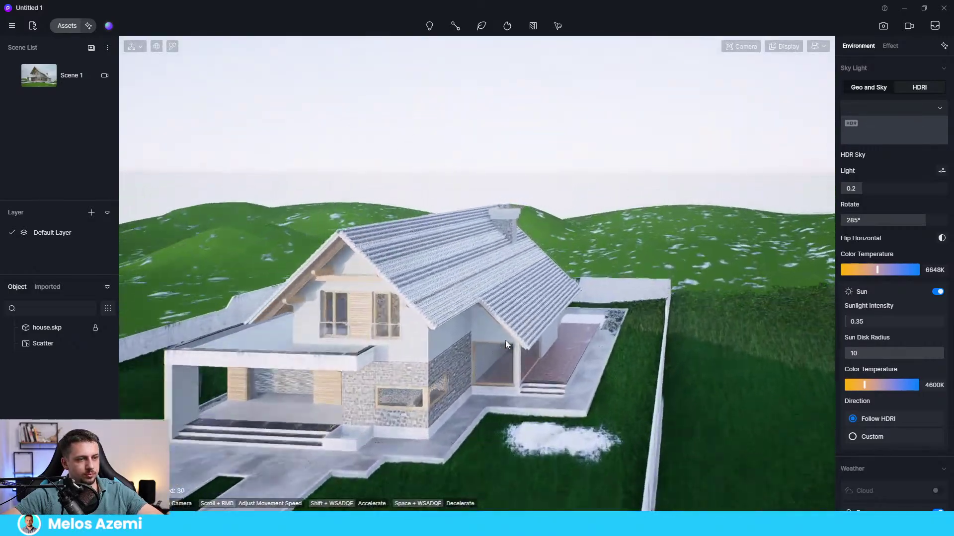
key(w)
key(d)
right_drag(505, 340, 425, 360)
key(q)
key(q)
key(w)
key(e)
key(s)
key(e)
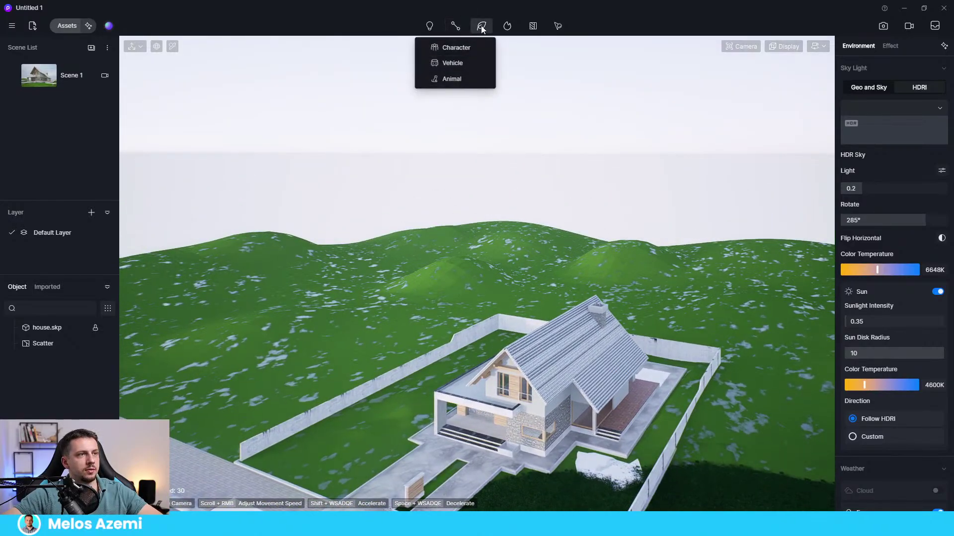
Open the model asset library beside the scene and look through its nature categories for vegetation
mouse_move(481, 26)
click(484, 47)
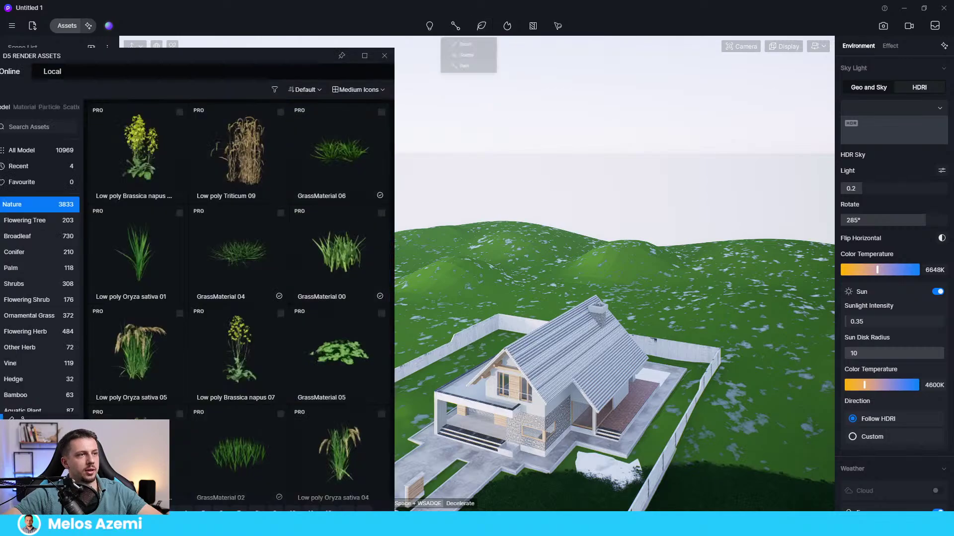
mouse_move(167, 47)
mouse_down()
mouse_move(300, 44)
mouse_move(276, 44)
mouse_up()
scroll(141, 380, down, 5)
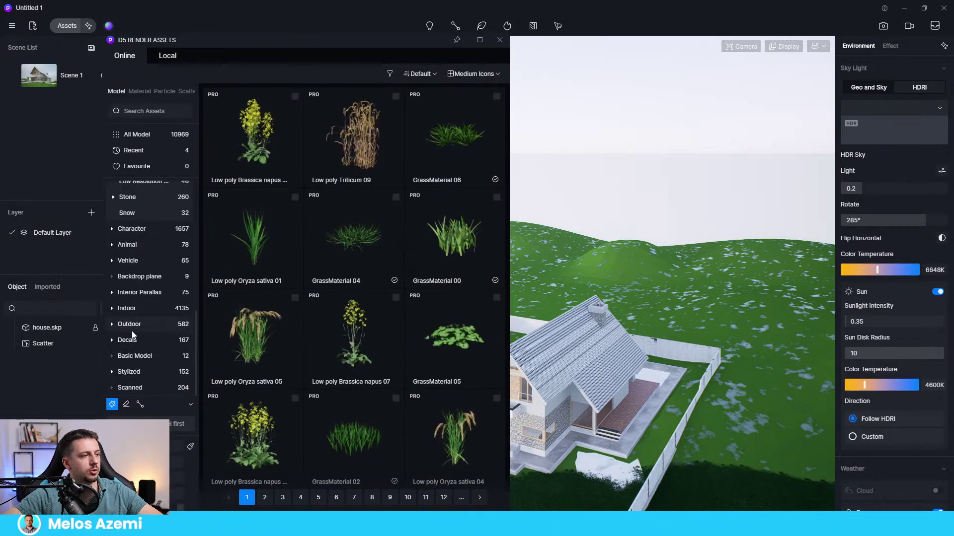
scroll(130, 329, up, 5)
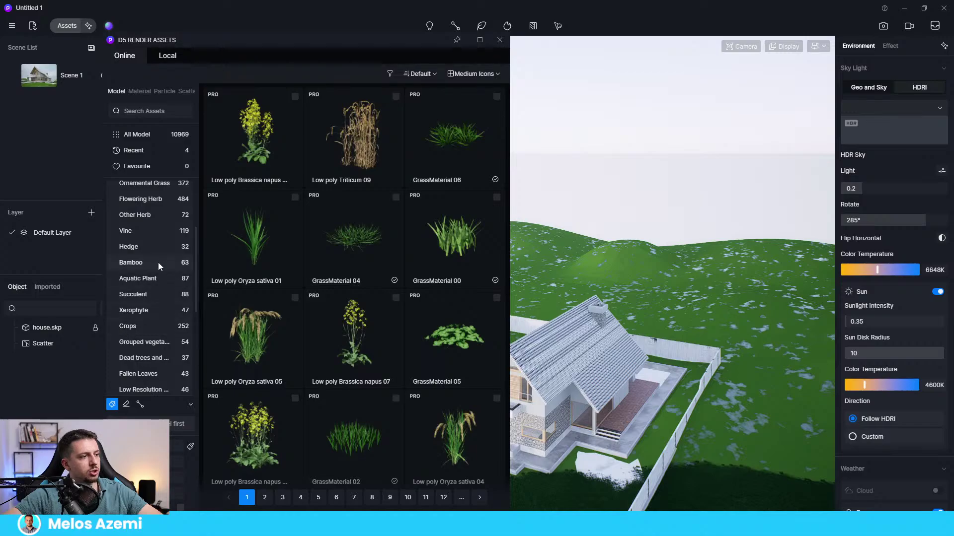
scroll(144, 223, up, 3)
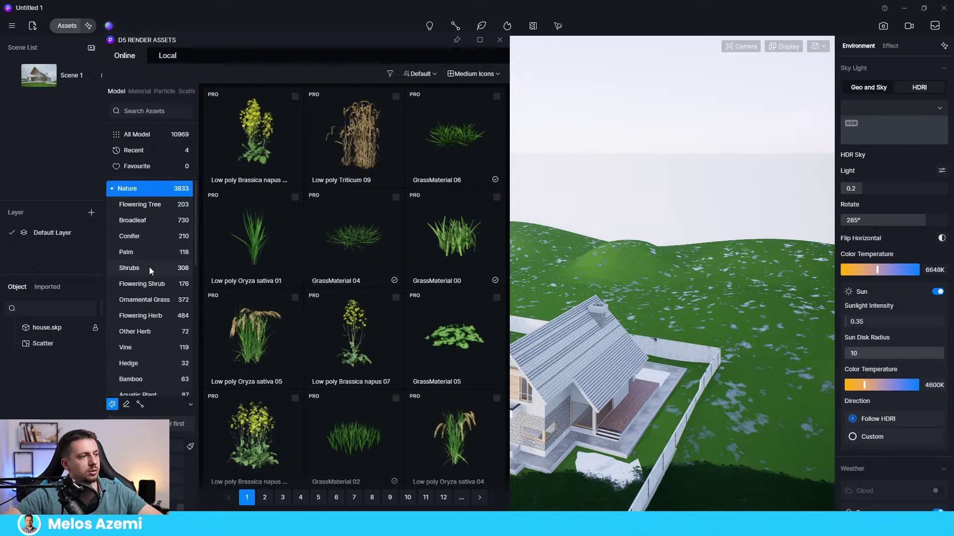
scroll(156, 331, down, 1)
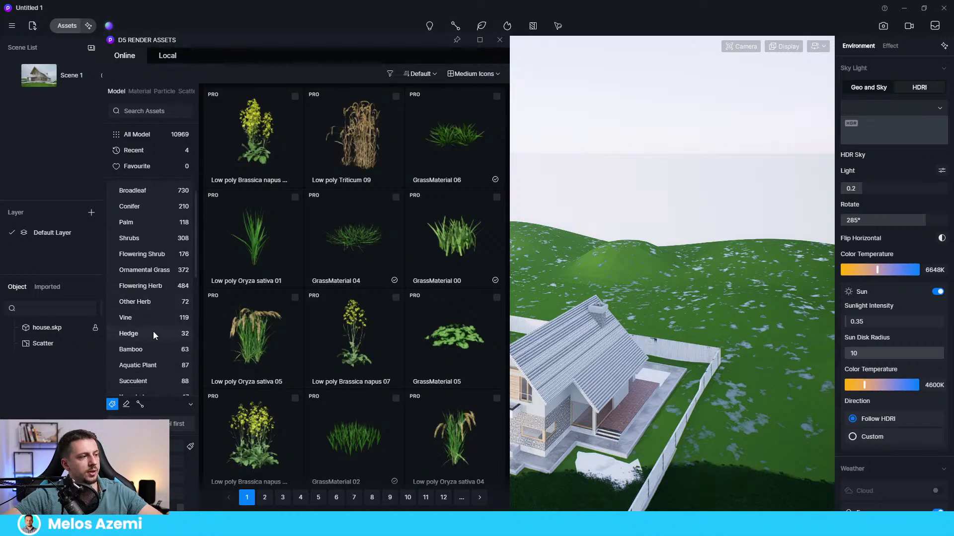
scroll(153, 355, down, 3)
scroll(156, 360, down, 4)
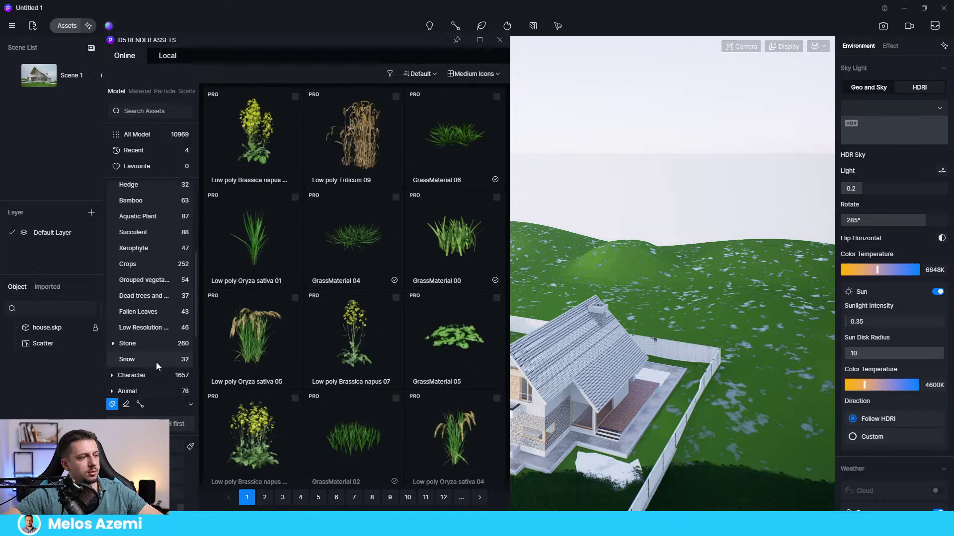
scroll(156, 362, up, 6)
Search the model library for "tree"
click(144, 111)
text(tree)
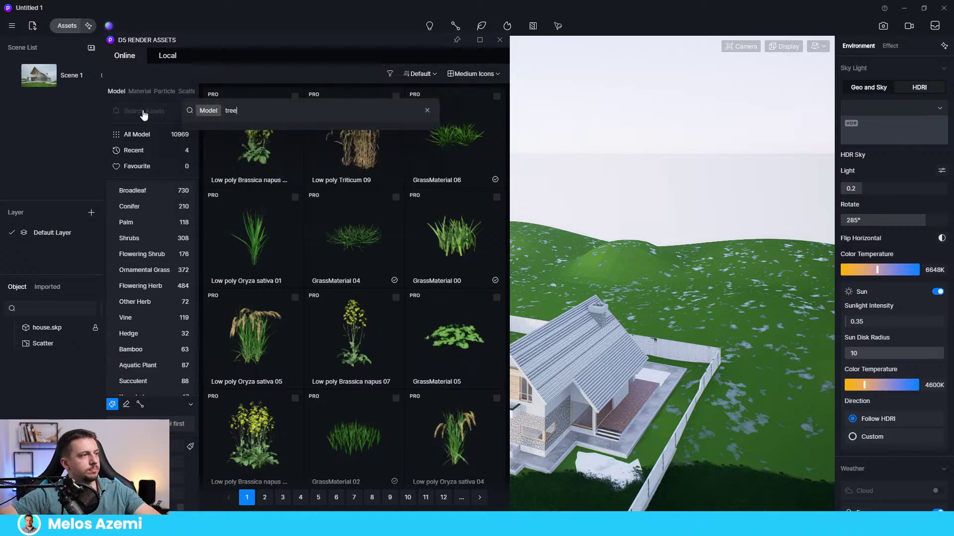
key(Return)
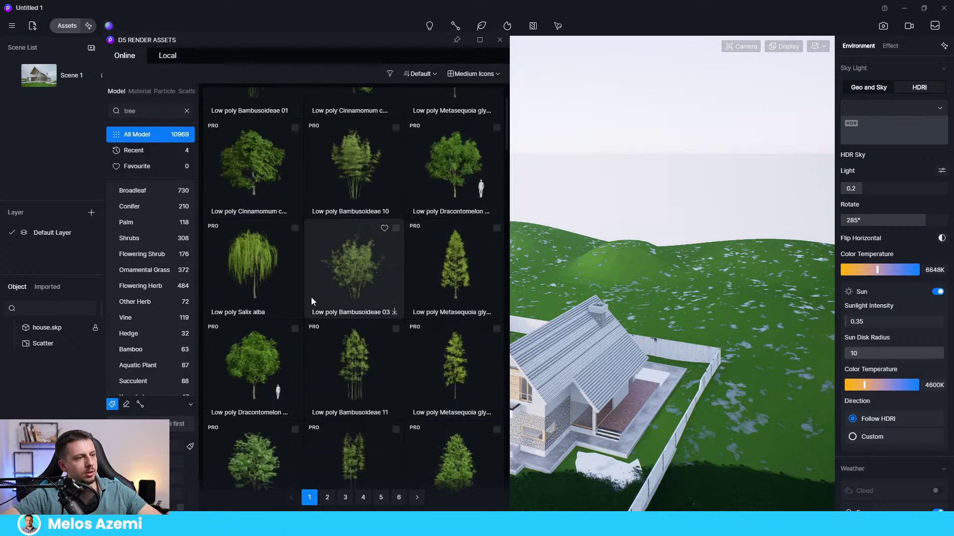
Pick the Ash tree 05 model from the tree results and download the Cinnamomum japonicum tree
scroll(458, 443, down, 3)
scroll(458, 443, down, 12)
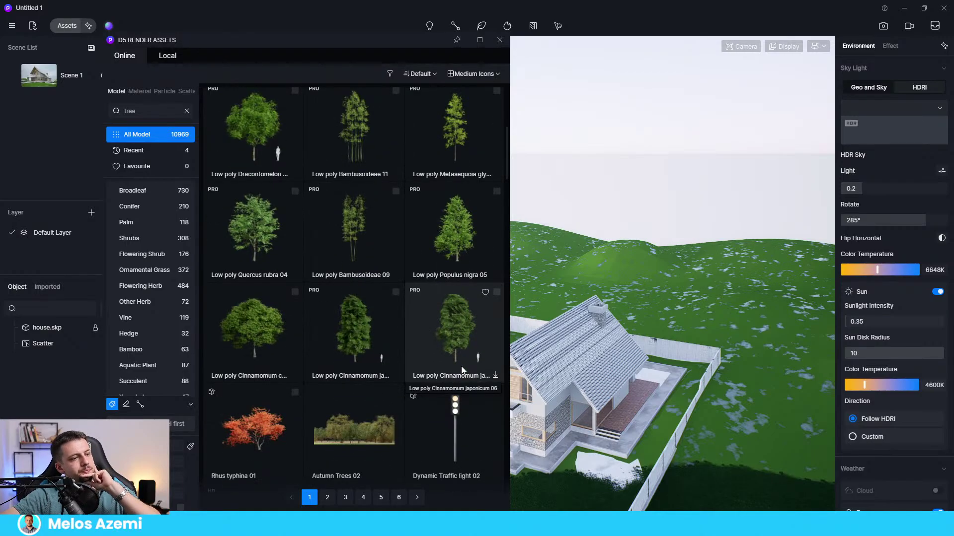
scroll(381, 365, down, 15)
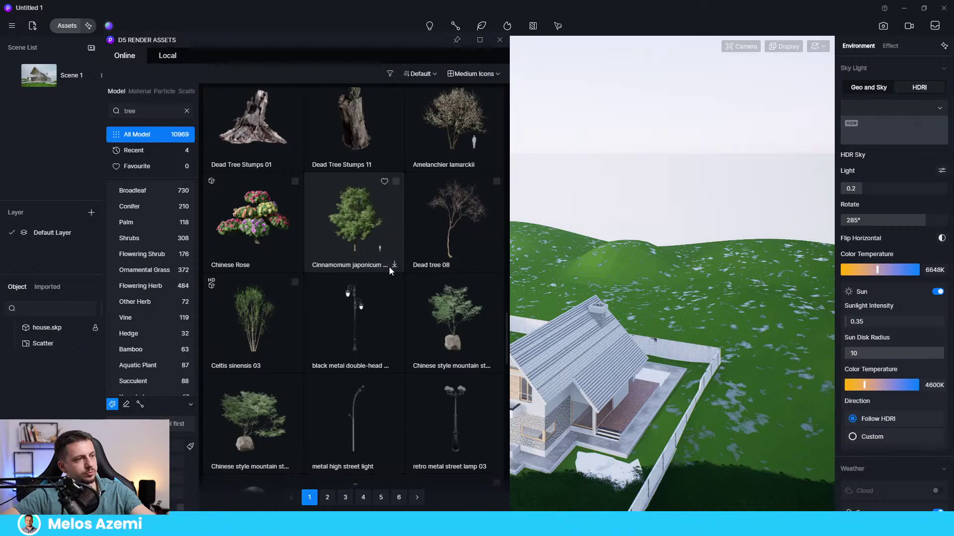
scroll(277, 327, down, 5)
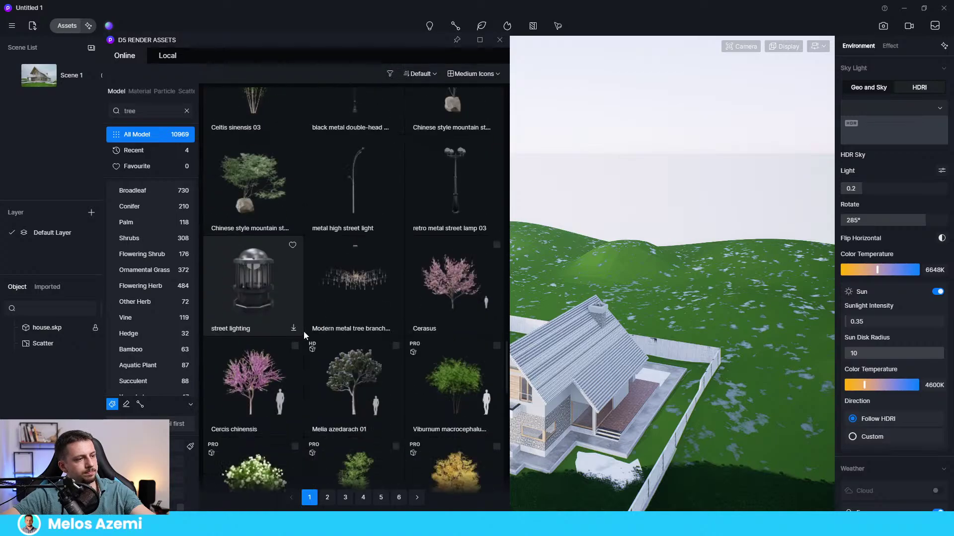
scroll(323, 329, down, 2)
scroll(486, 377, down, 2)
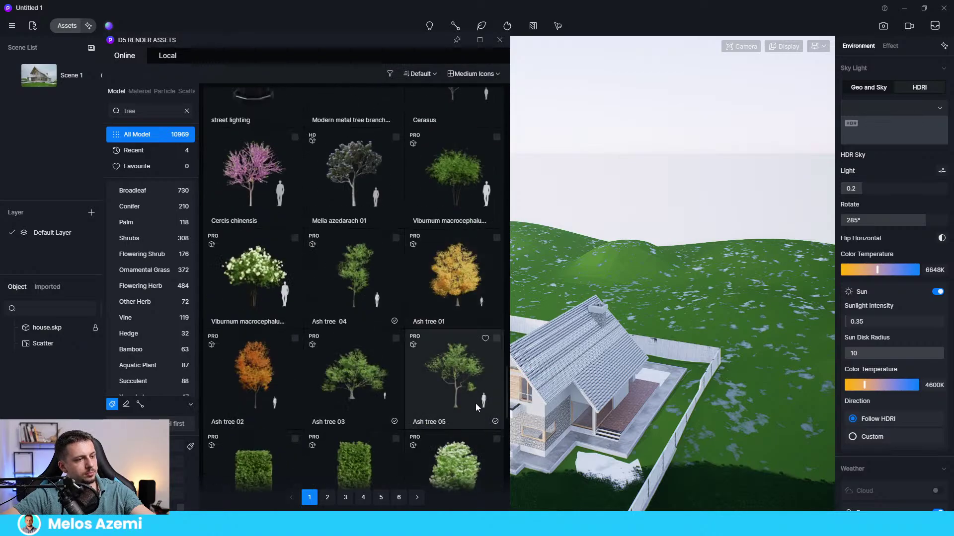
scroll(461, 448, up, 2)
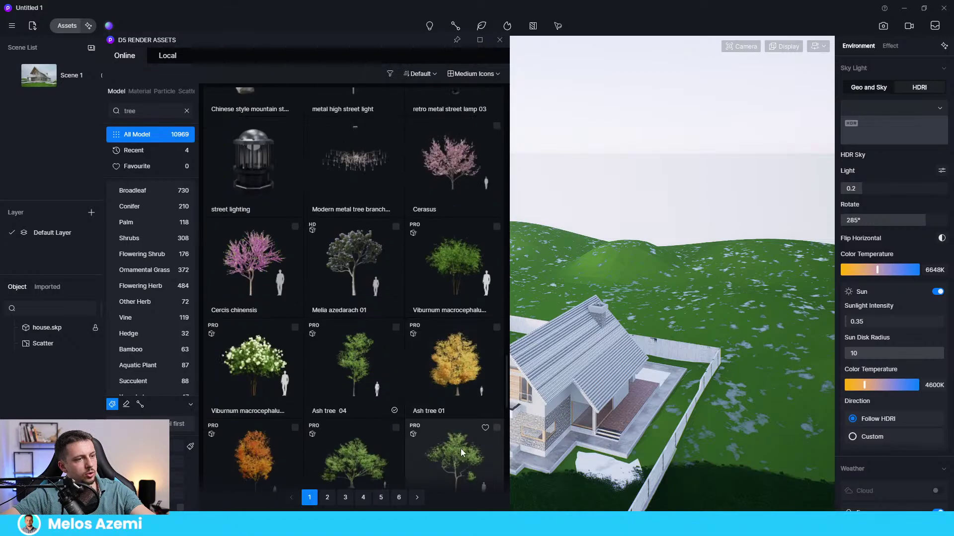
click(460, 451)
scroll(362, 318, up, 7)
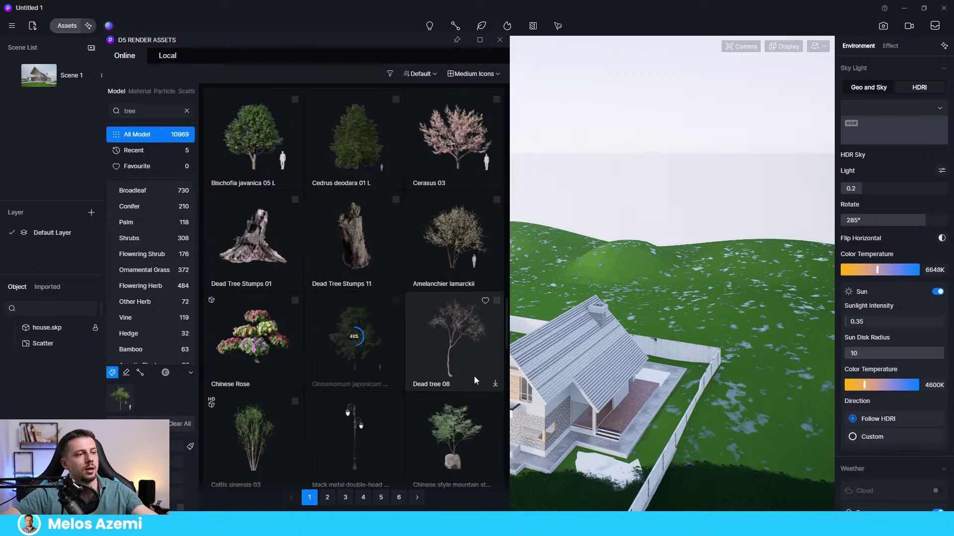
scroll(377, 358, up, 1)
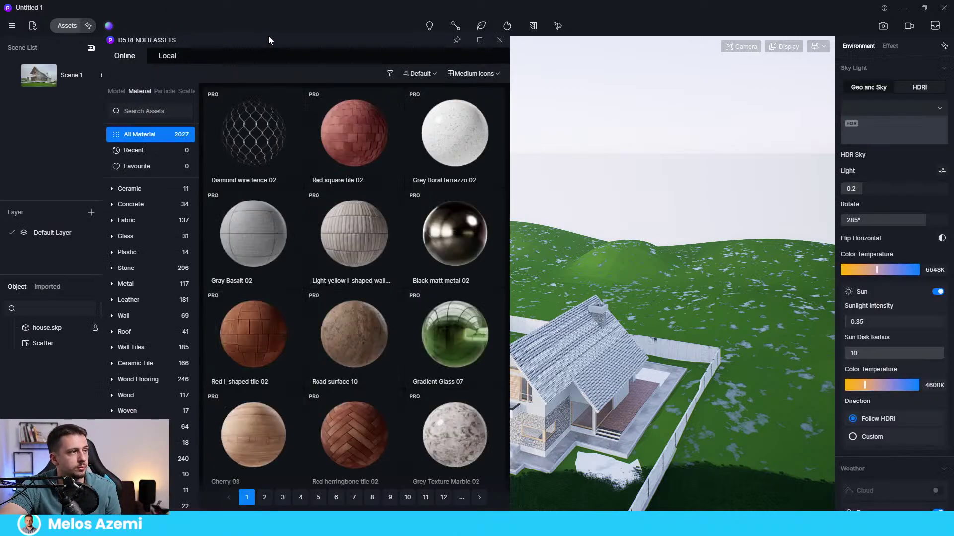
Close the material library and open the model assets for the vegetation Brush beside the house
drag(226, 39, 232, 107)
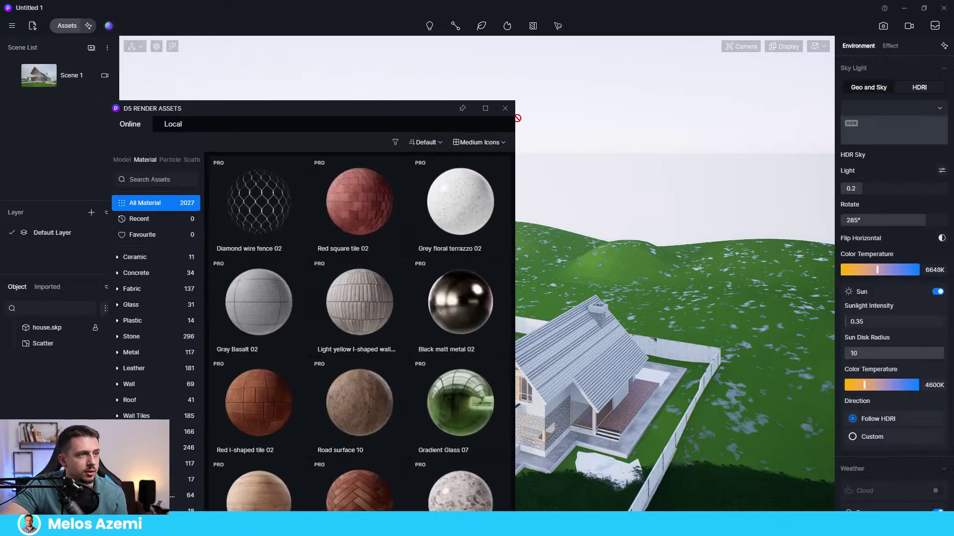
drag(442, 108, 320, 84)
click(373, 83)
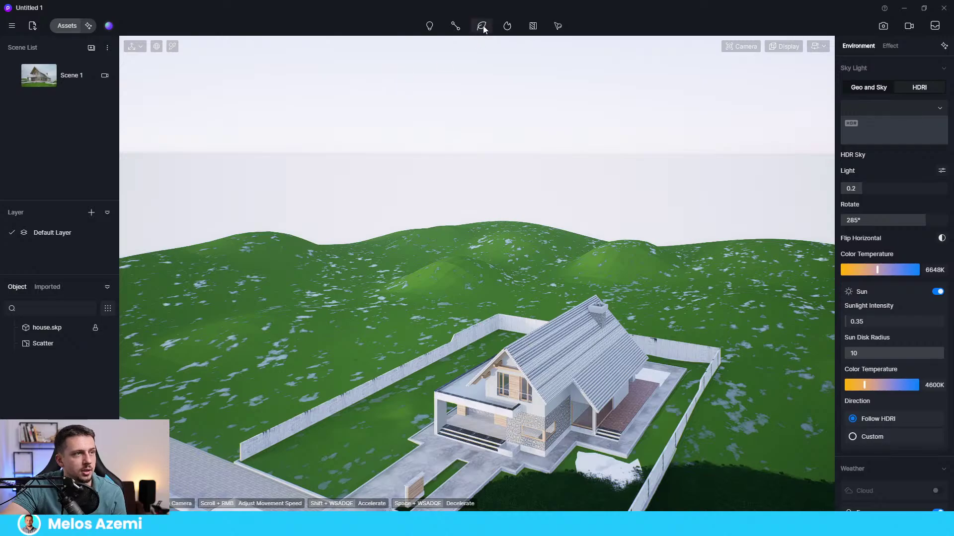
mouse_move(483, 29)
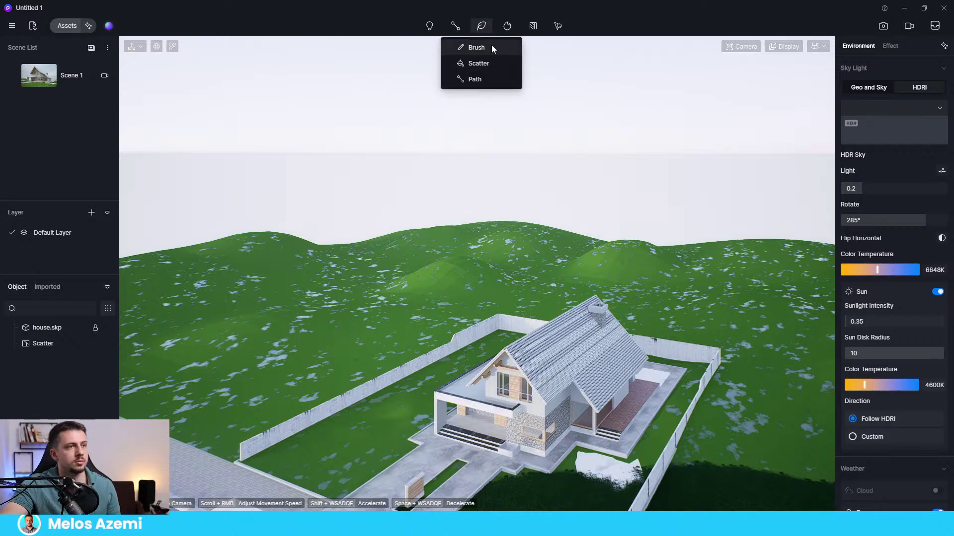
click(492, 48)
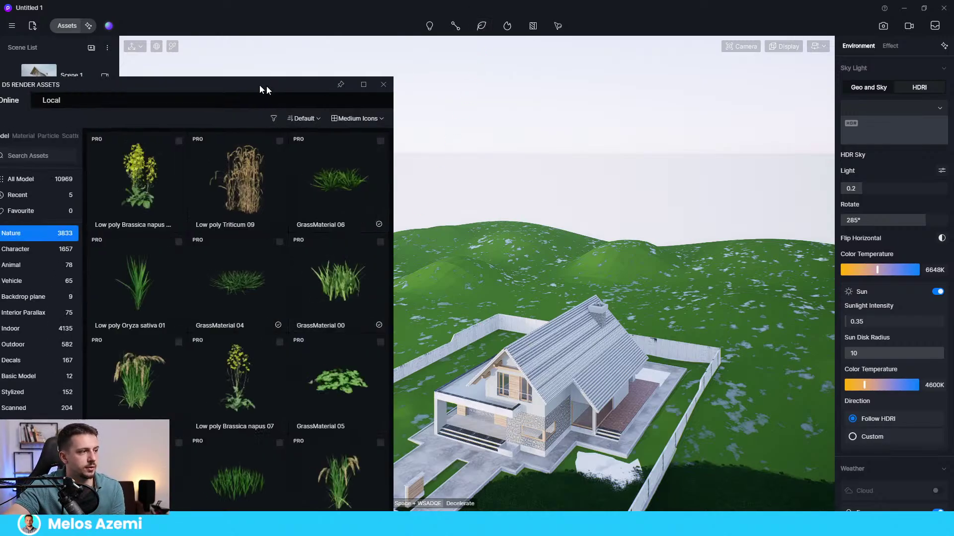
drag(260, 85, 407, 60)
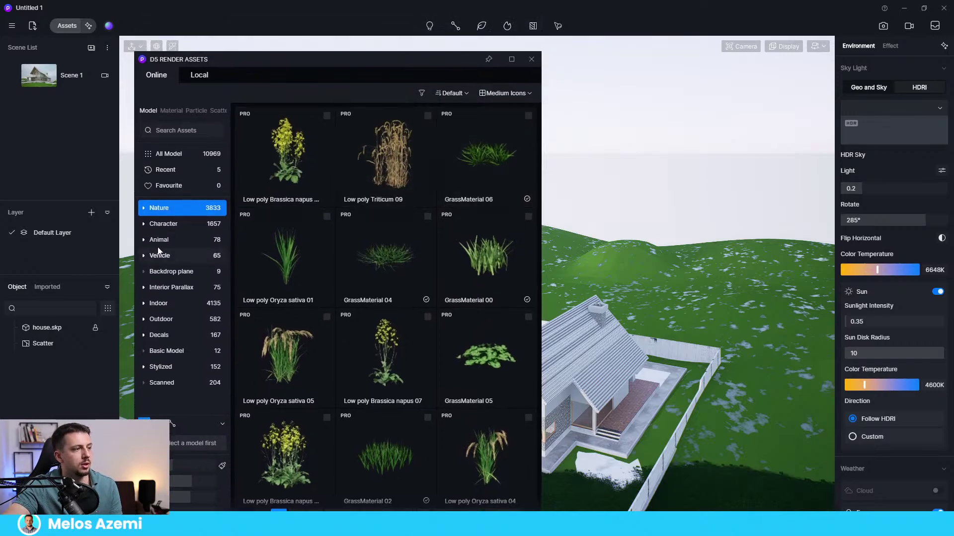
Search the model library for "tree" and limit the results to the Nature category
click(181, 131)
text(tree)
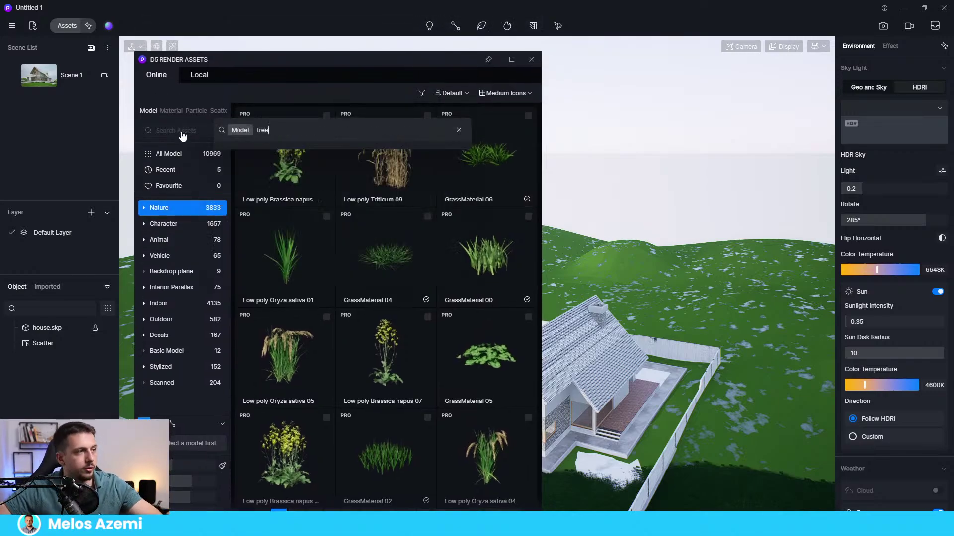
key(Return)
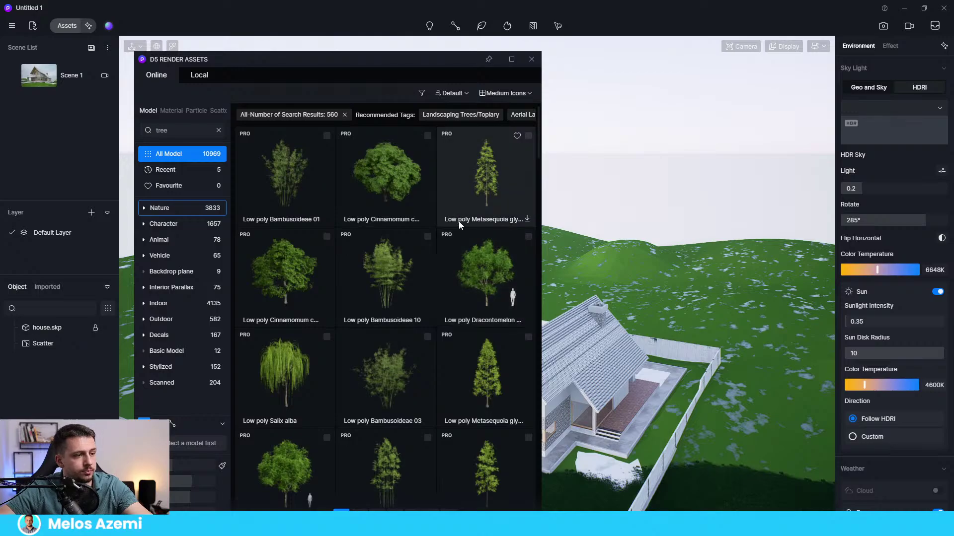
scroll(489, 293, down, 5)
scroll(506, 336, down, 4)
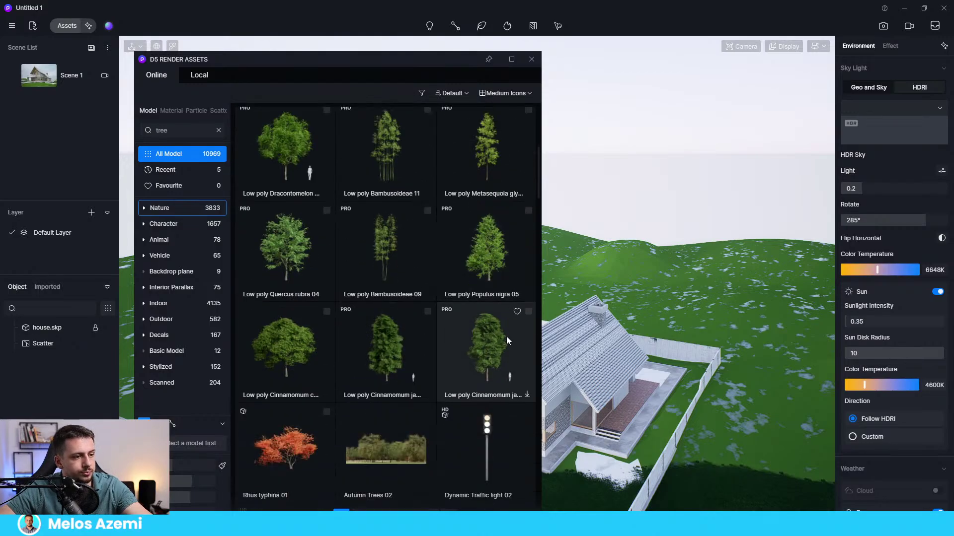
scroll(445, 388, down, 7)
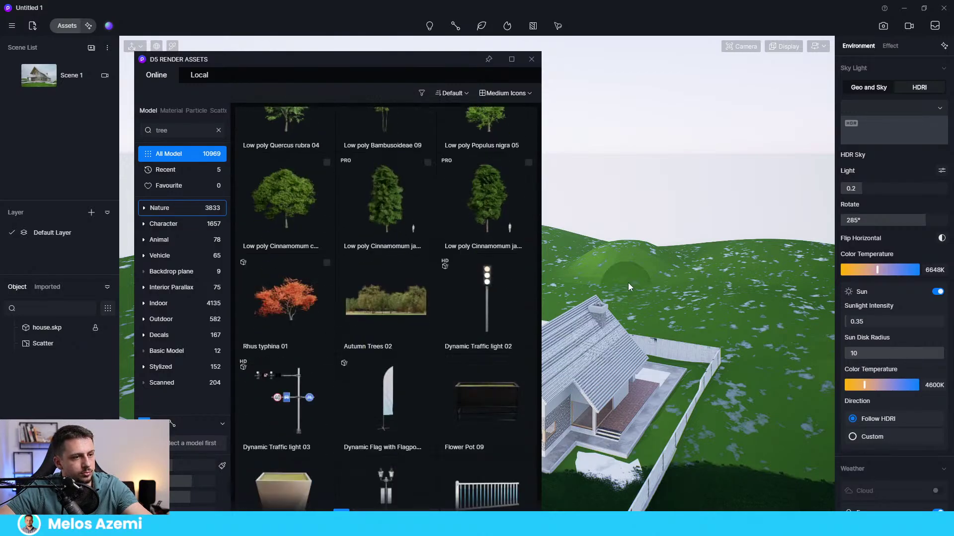
scroll(447, 381, down, 10)
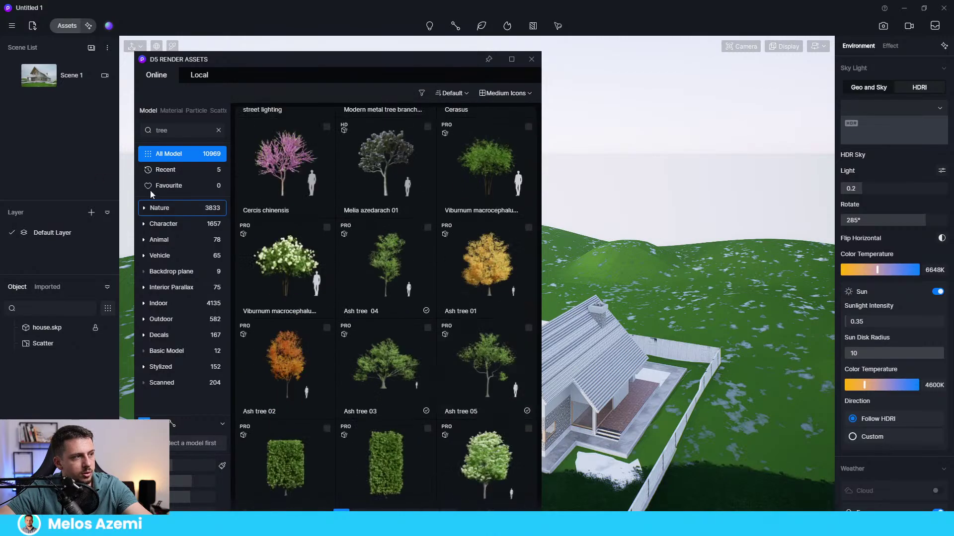
click(183, 206)
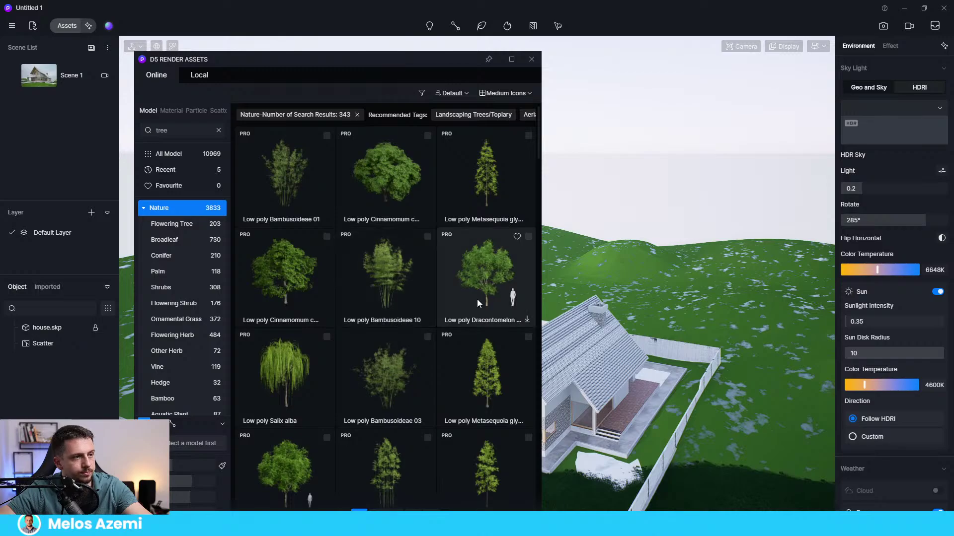
scroll(497, 237, down, 2)
scroll(481, 344, down, 7)
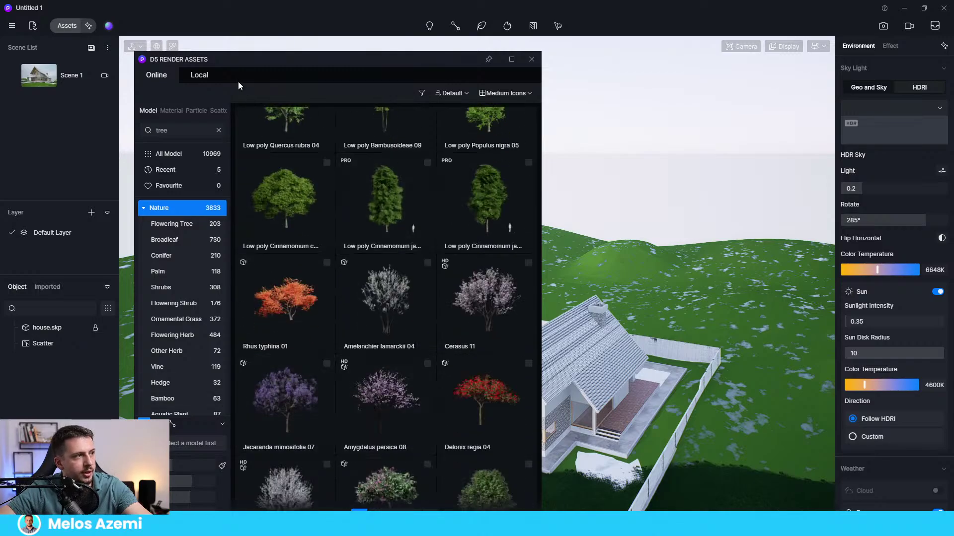
drag(237, 81, 249, 41)
scroll(176, 290, down, 3)
scroll(177, 290, down, 3)
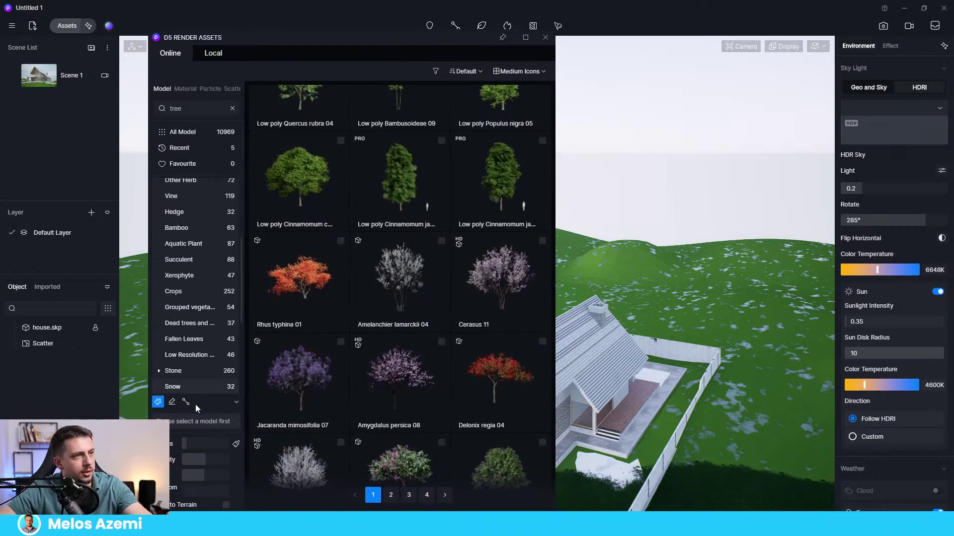
Try filtering the tree results to High Definition models only
click(470, 71)
click(436, 71)
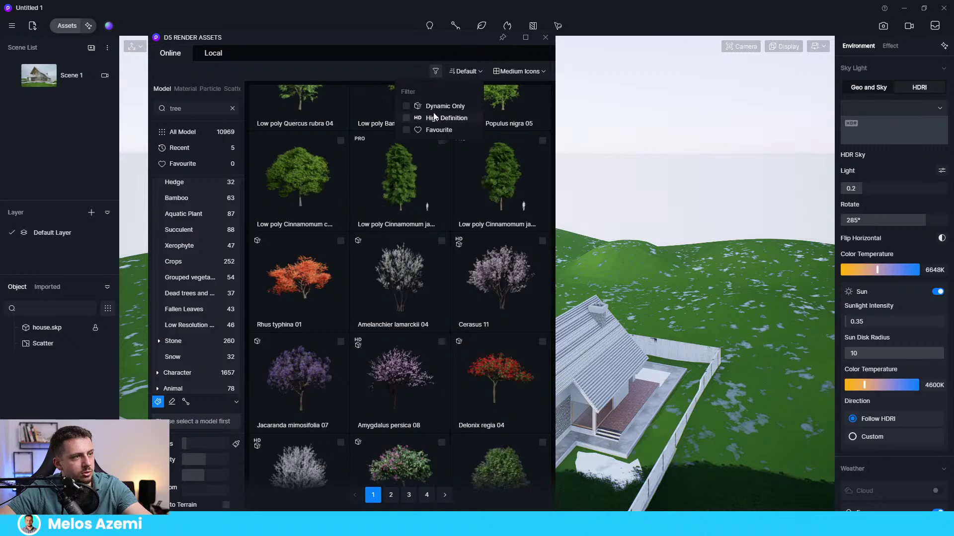
click(406, 118)
scroll(508, 243, down, 15)
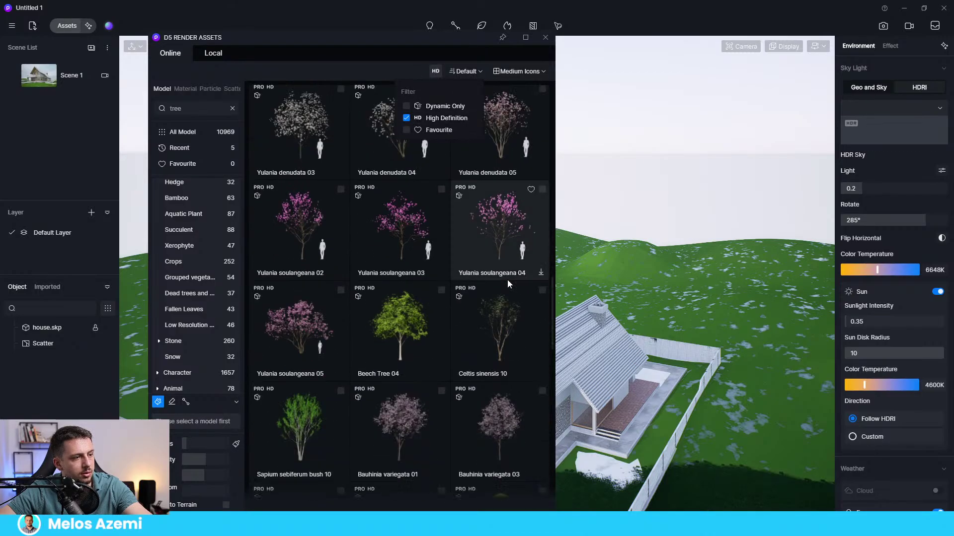
scroll(507, 279, down, 6)
scroll(505, 355, down, 5)
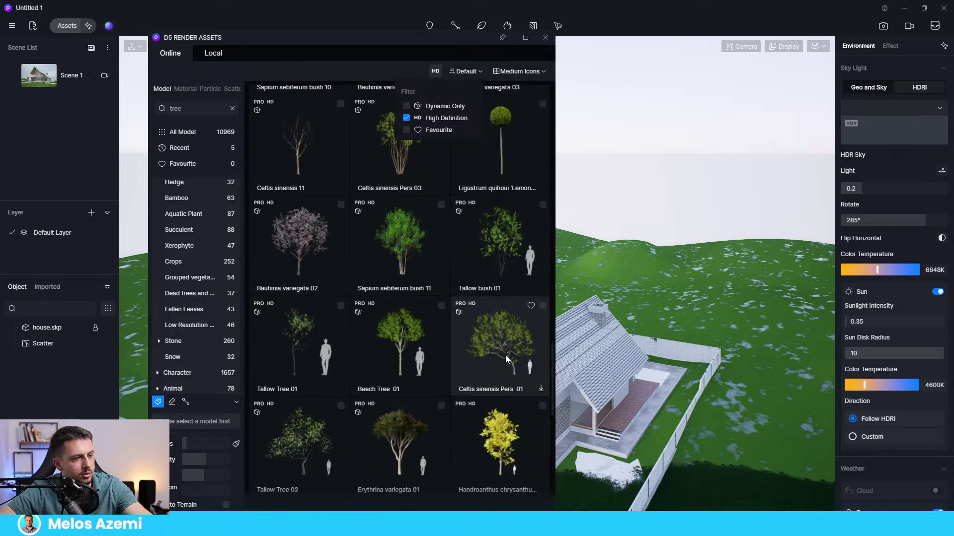
scroll(476, 358, down, 8)
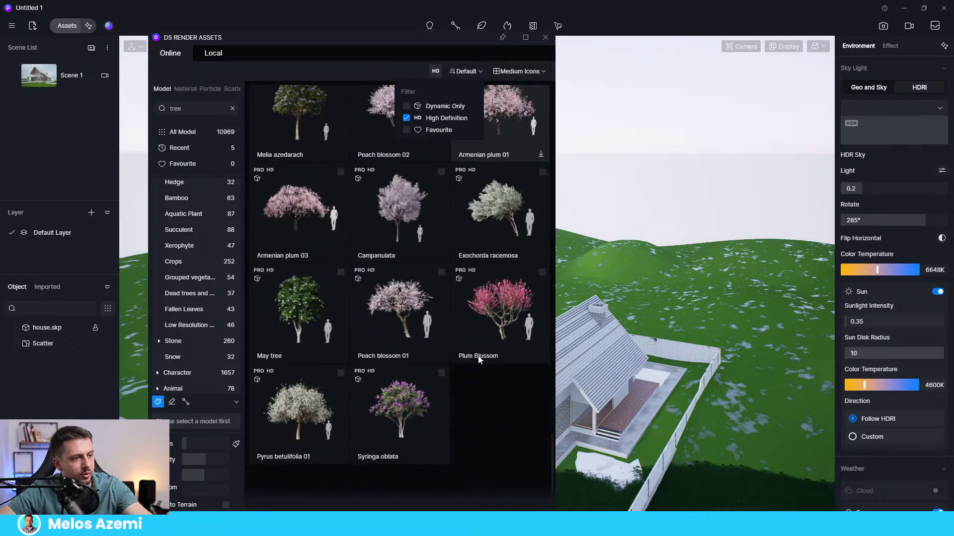
click(406, 118)
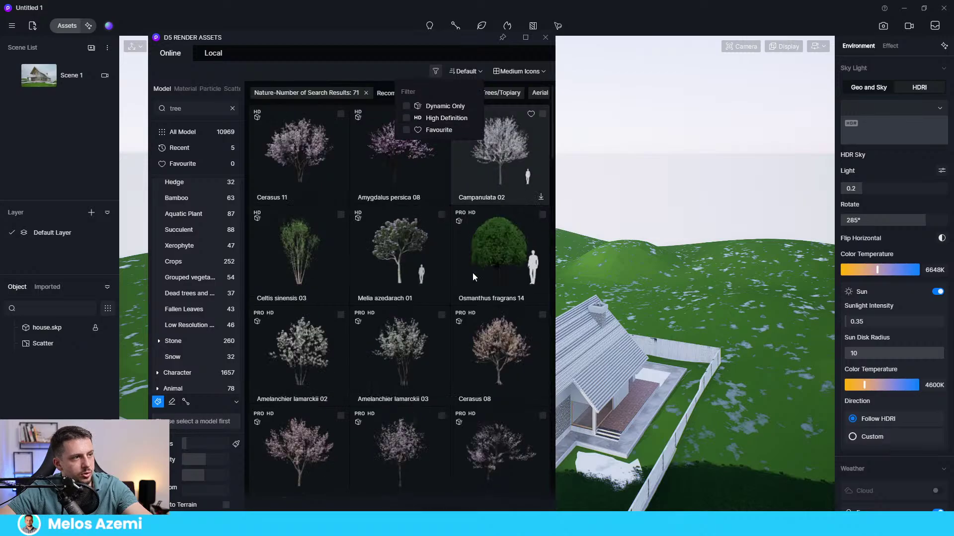
Select the Cinnamomum japonicum, Ash tree 04 and Ash tree 05 models as vegetation to place
scroll(484, 357, down, 3)
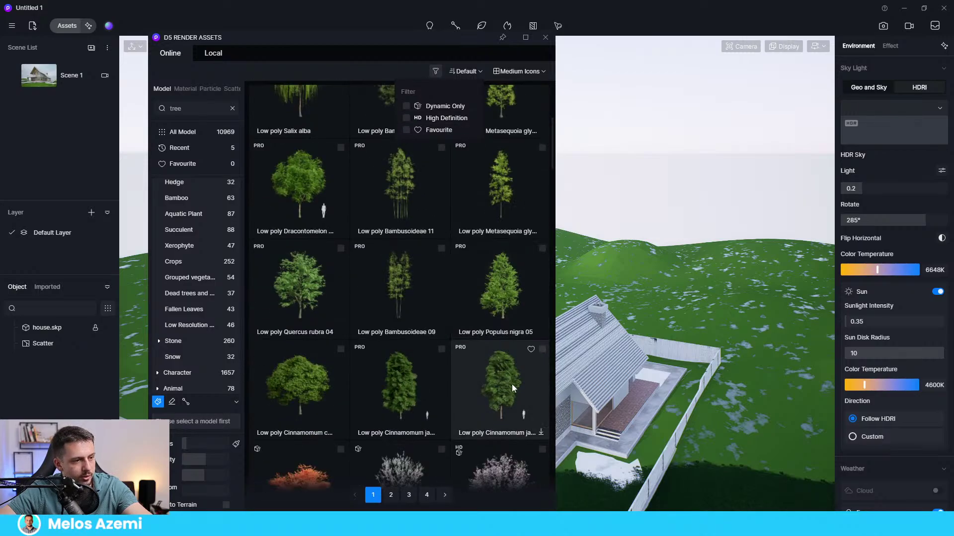
scroll(447, 397, down, 6)
scroll(484, 343, down, 5)
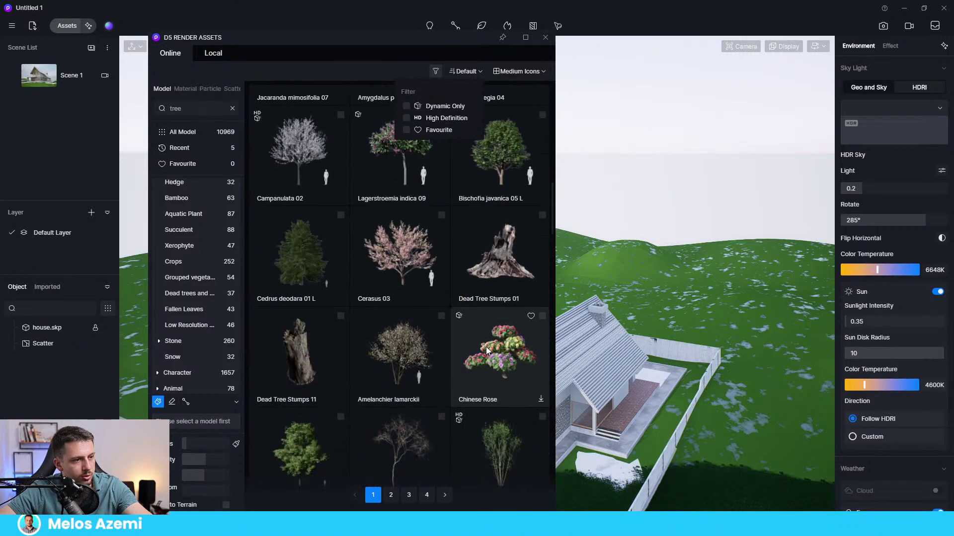
click(279, 311)
scroll(447, 399, down, 3)
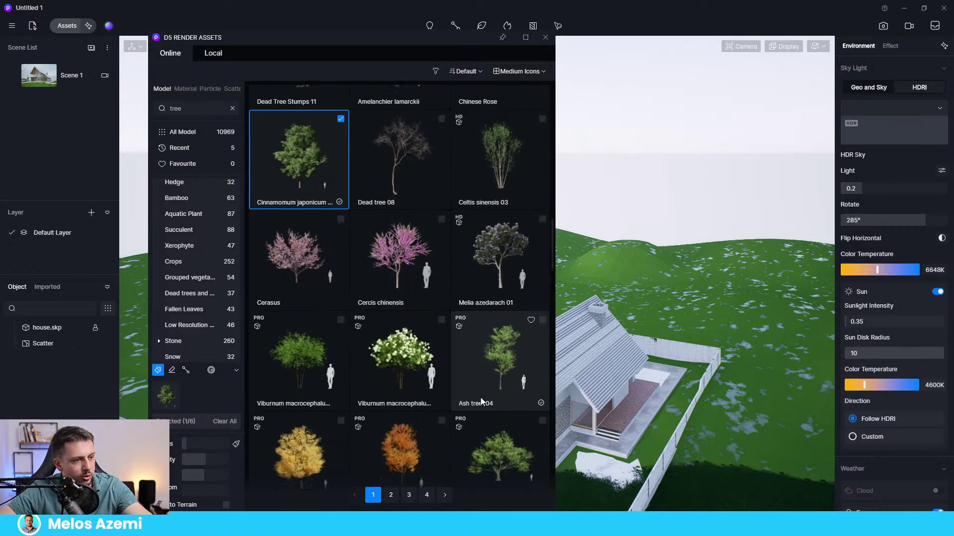
scroll(517, 308, down, 2)
click(521, 255)
scroll(354, 327, down, 3)
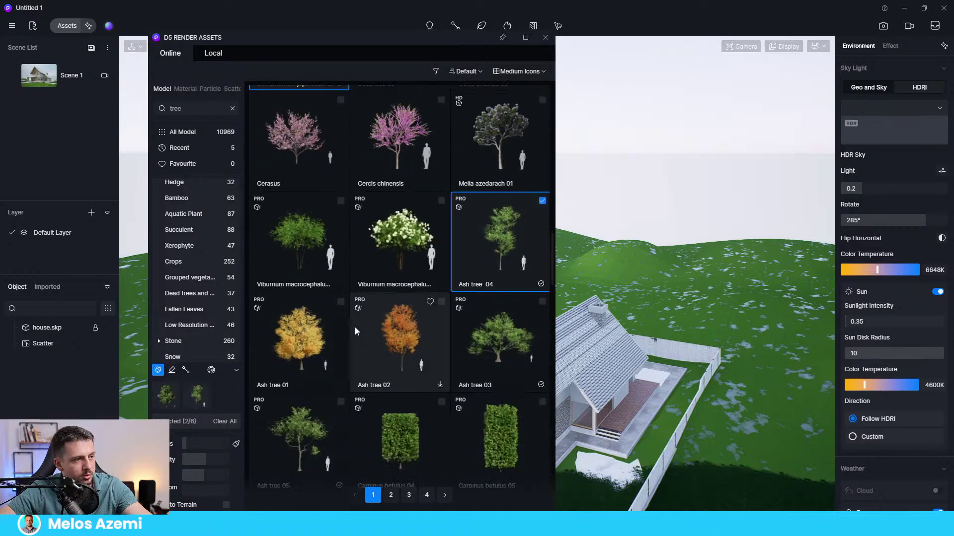
scroll(394, 328, down, 2)
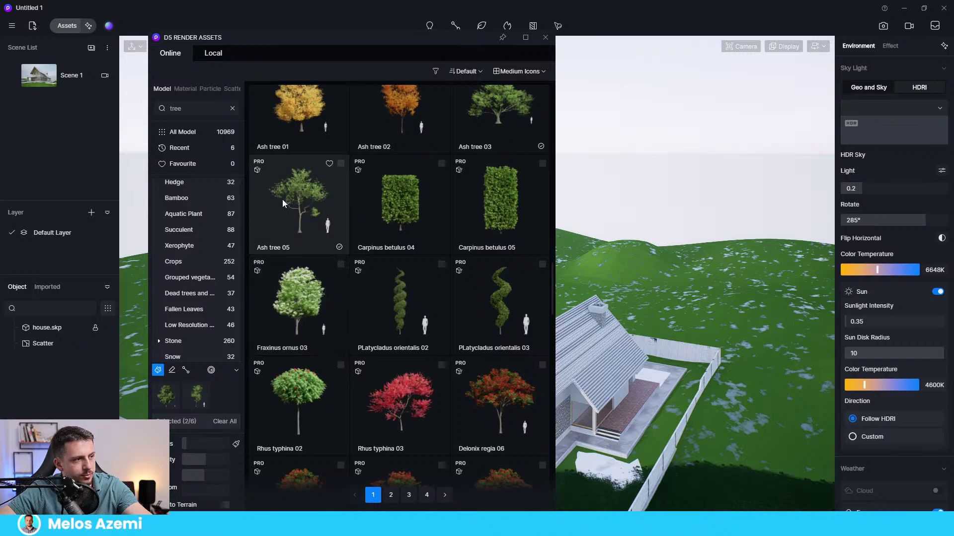
click(326, 207)
Browse the tree results to the second page and add the Albizia julibrissin 04 model to the brush selection
scroll(472, 343, down, 8)
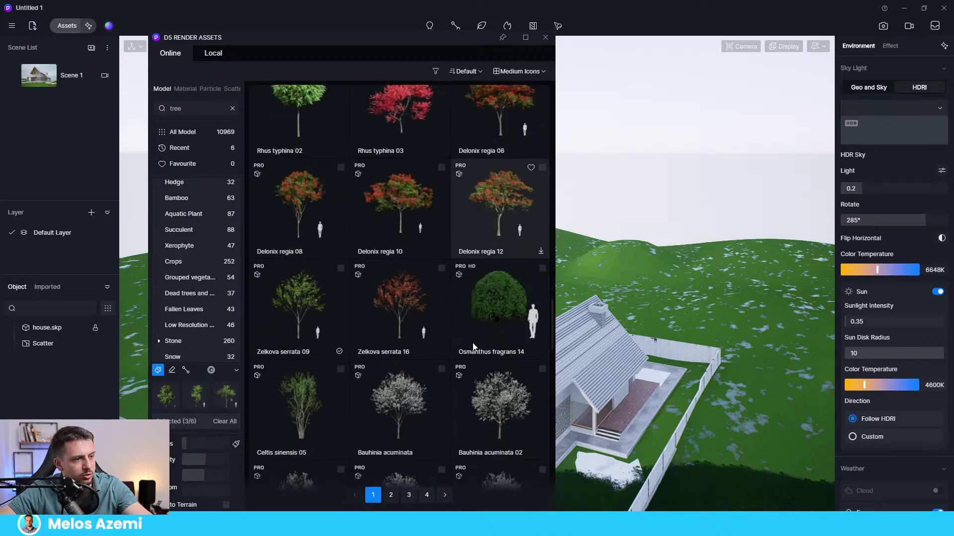
scroll(488, 214, down, 5)
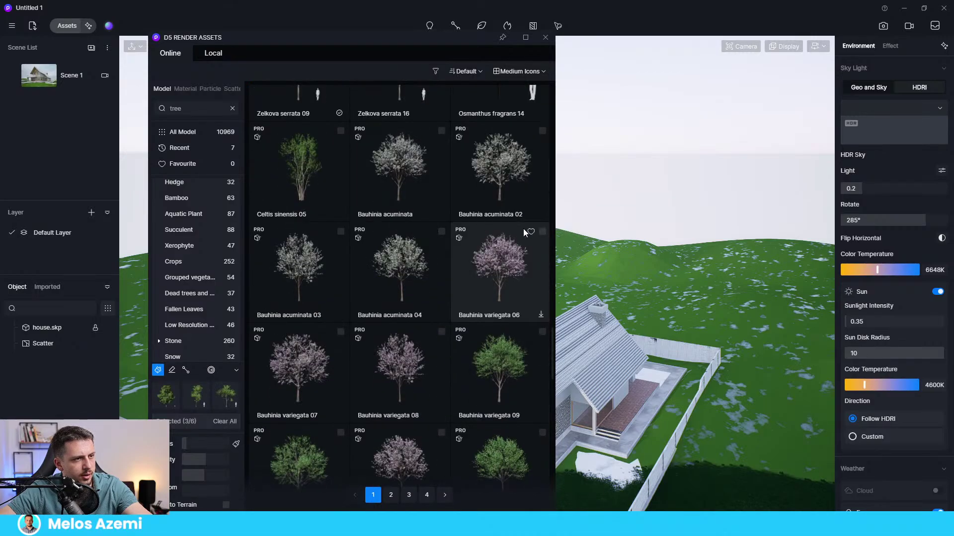
scroll(336, 282, down, 7)
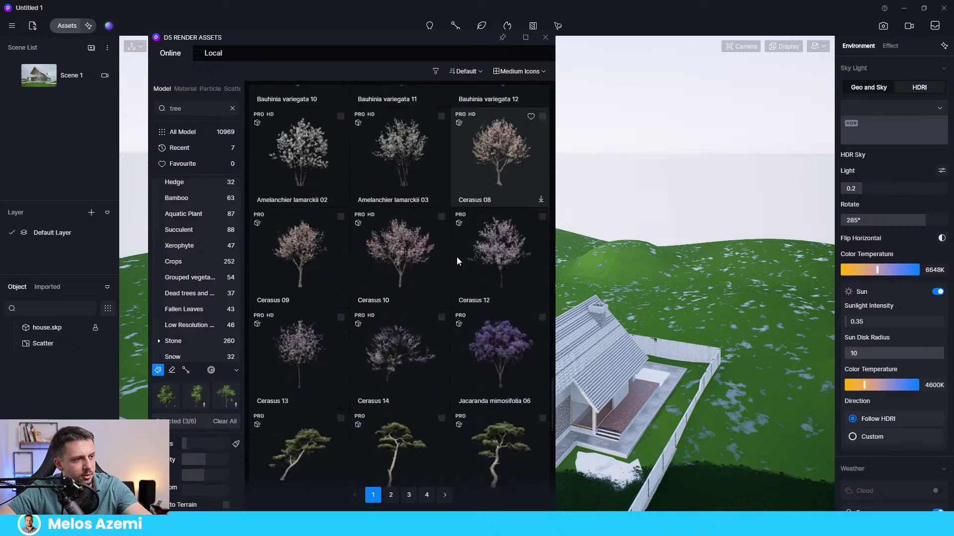
scroll(454, 277, down, 5)
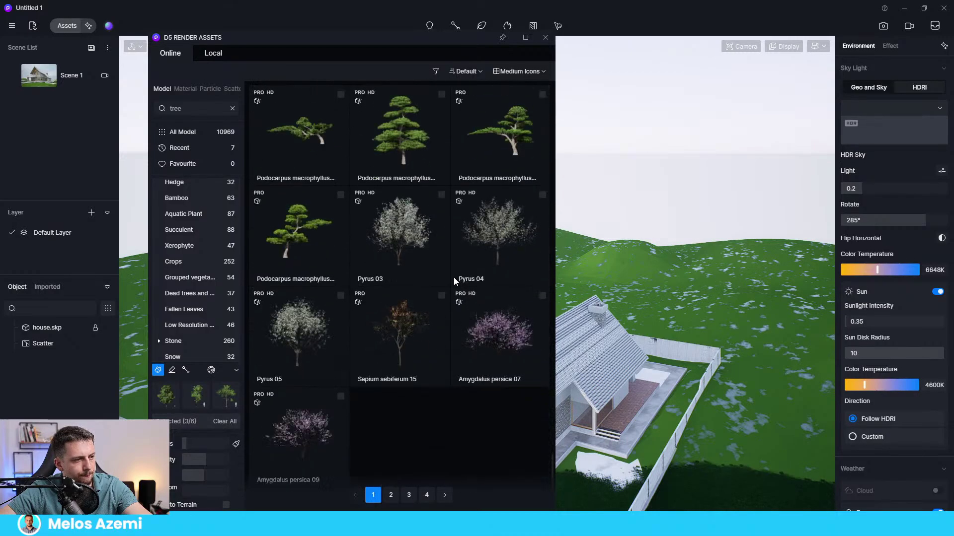
click(390, 495)
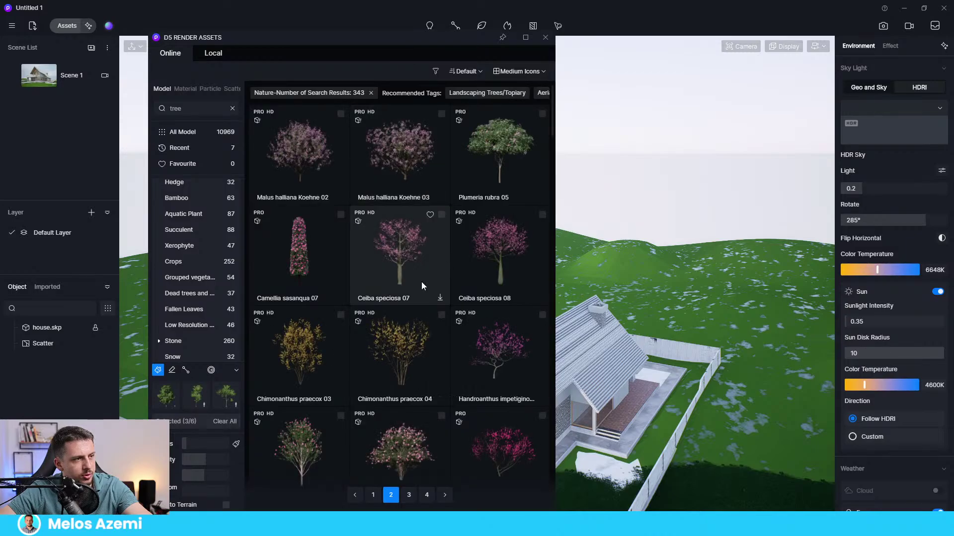
scroll(422, 282, down, 5)
scroll(395, 303, down, 8)
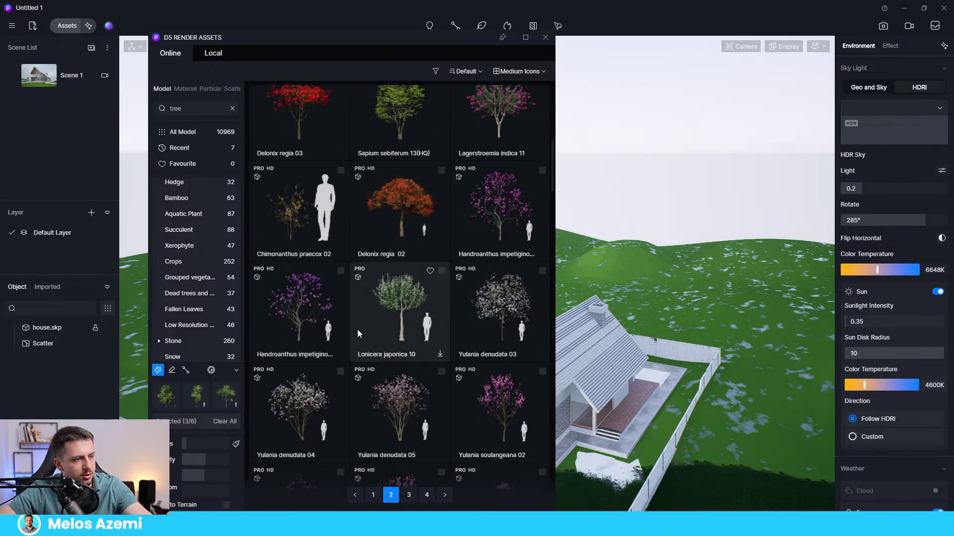
scroll(377, 270, down, 3)
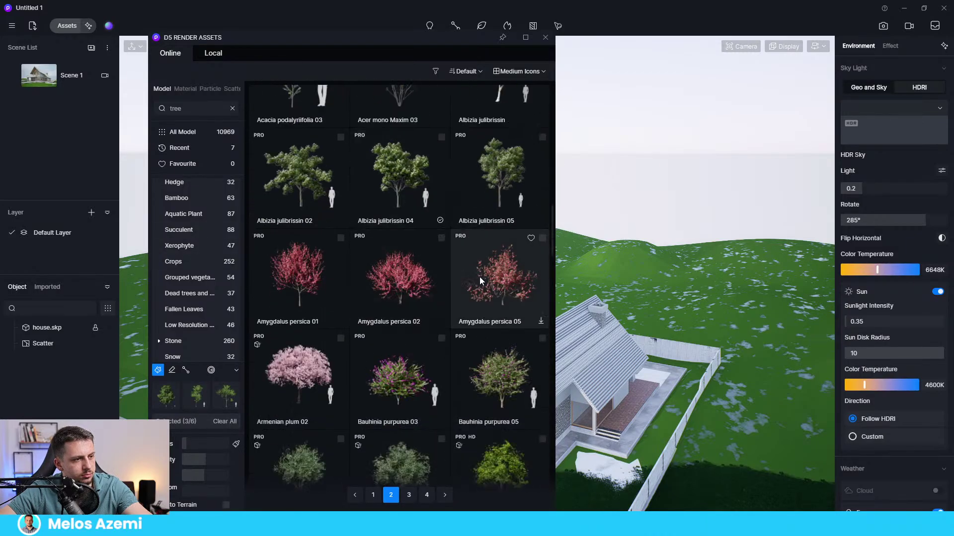
click(419, 208)
Add the Bischofia javanica 06 L and the second-page Cinnamomum japonicum tree models to the brush selection
scroll(464, 279, down, 2)
scroll(466, 284, down, 2)
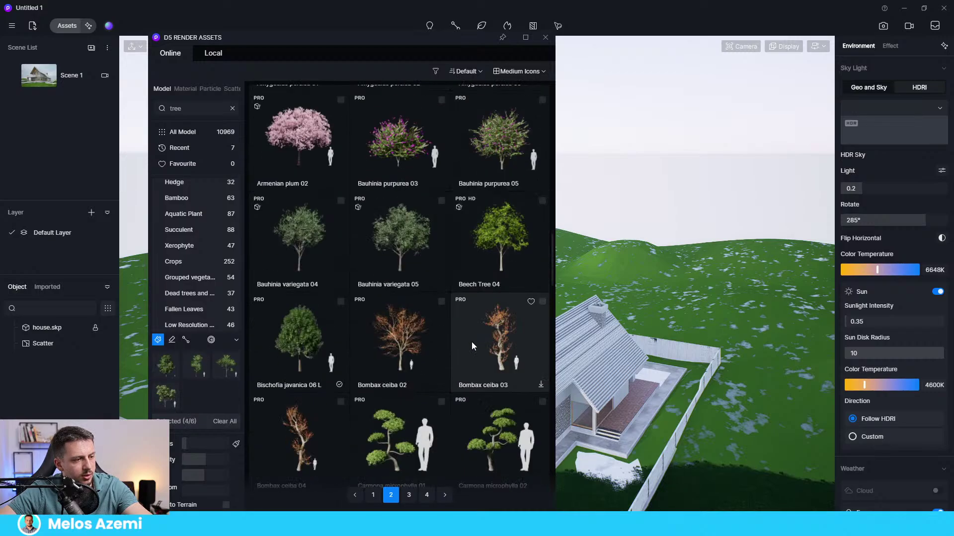
click(313, 358)
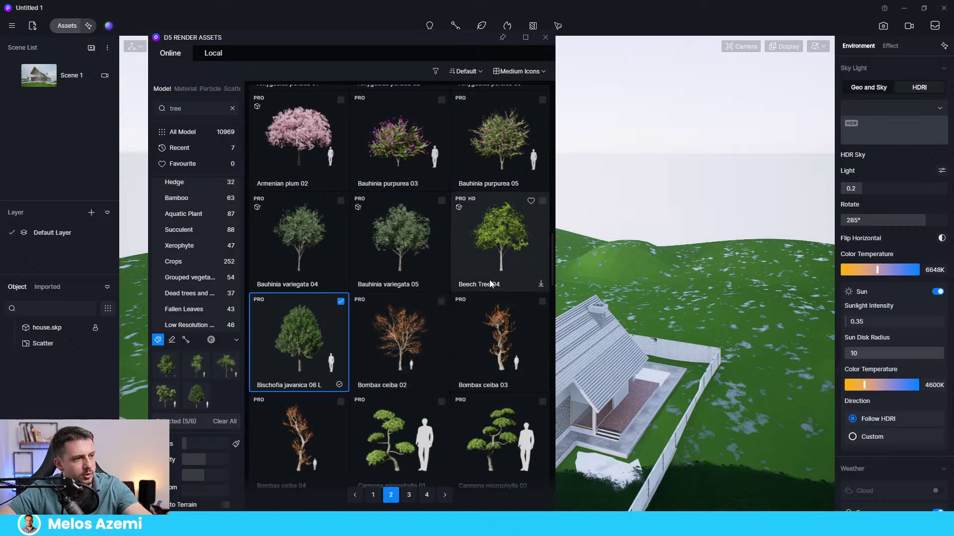
scroll(490, 286, down, 5)
scroll(487, 325, down, 5)
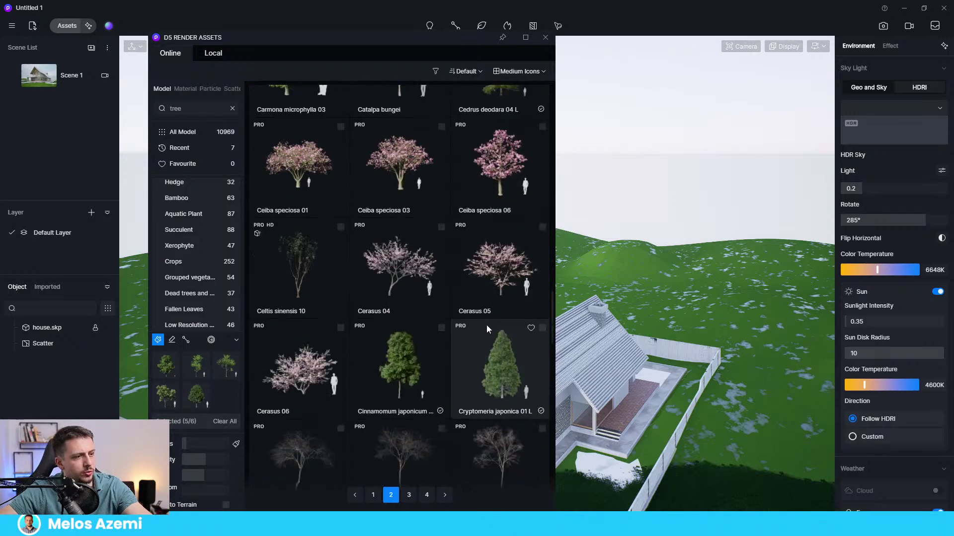
click(400, 248)
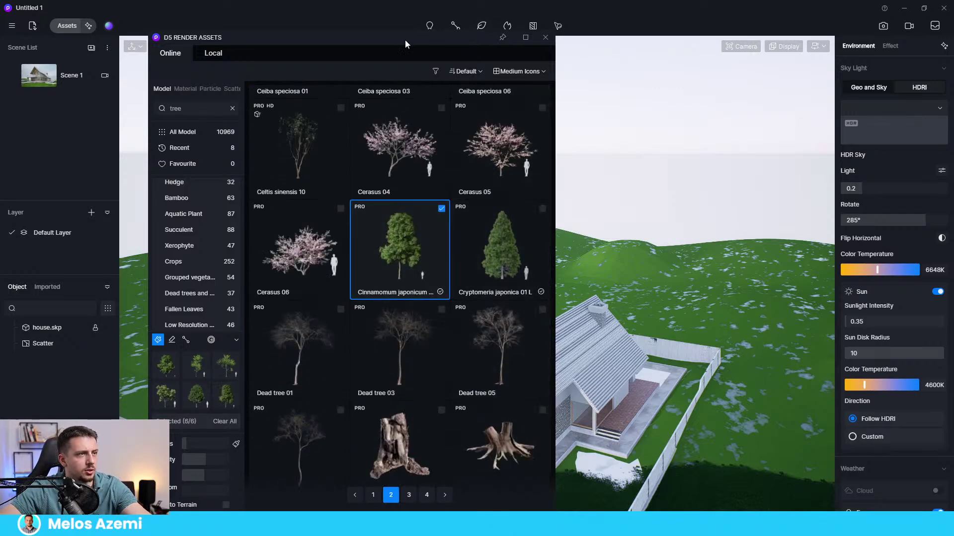
Move the asset window clear of the terrain, then lower the brush density, increase the tree size and enable Align to Terrain
drag(405, 44, 701, 31)
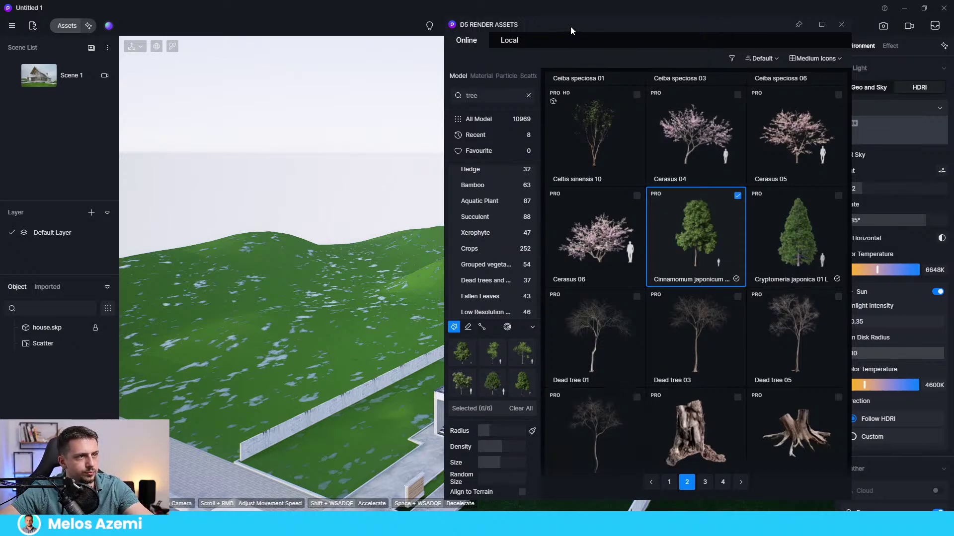
drag(570, 30, 597, 21)
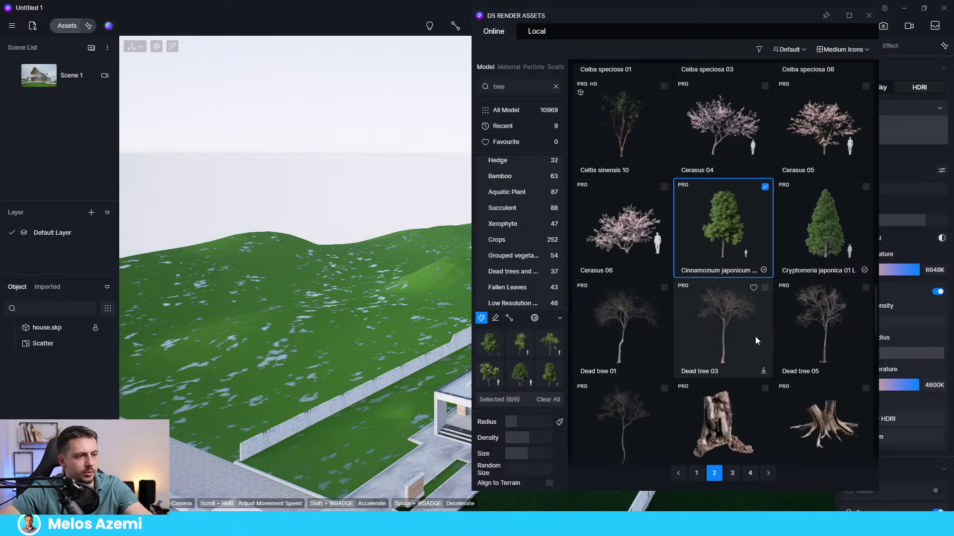
scroll(723, 328, down, 3)
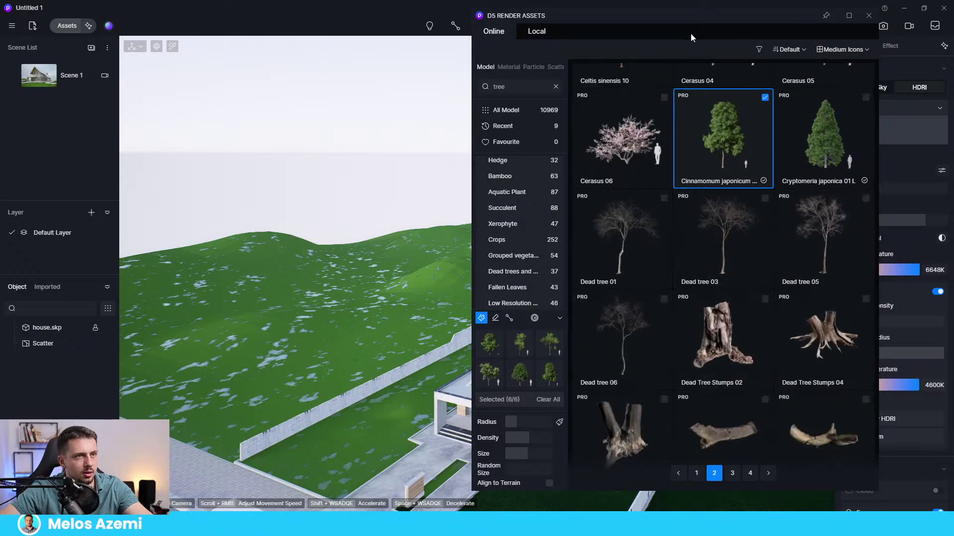
drag(634, 20, 845, 127)
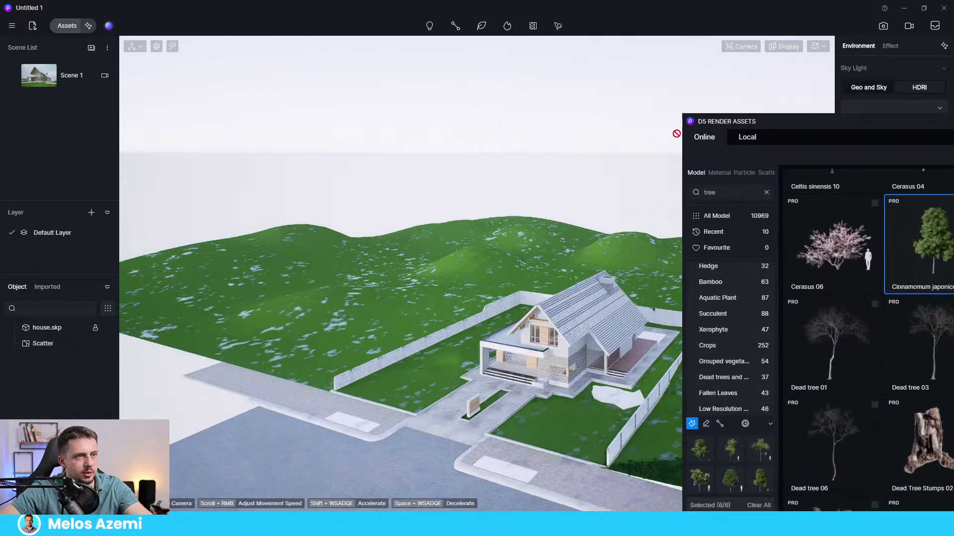
scroll(216, 311, down, 3)
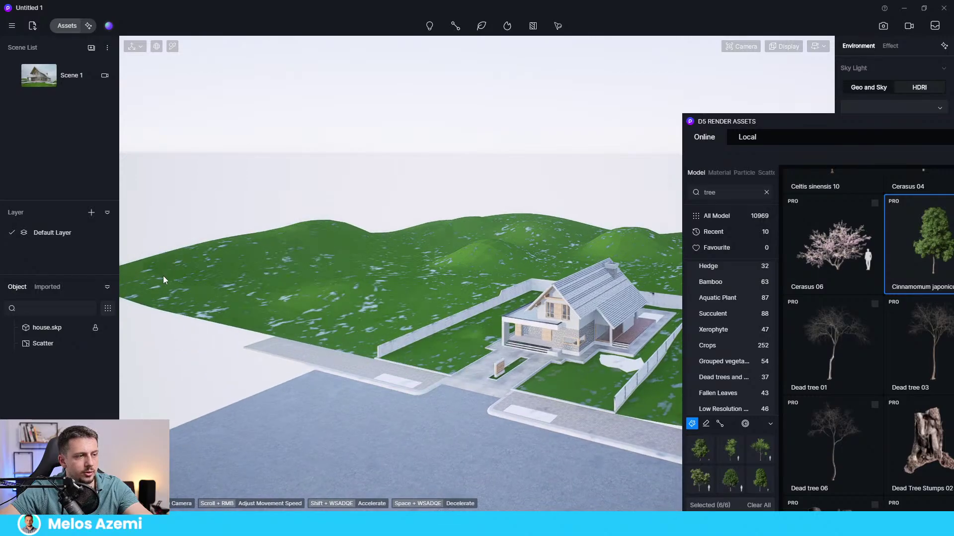
scroll(252, 312, down, 3)
drag(808, 123, 714, 79)
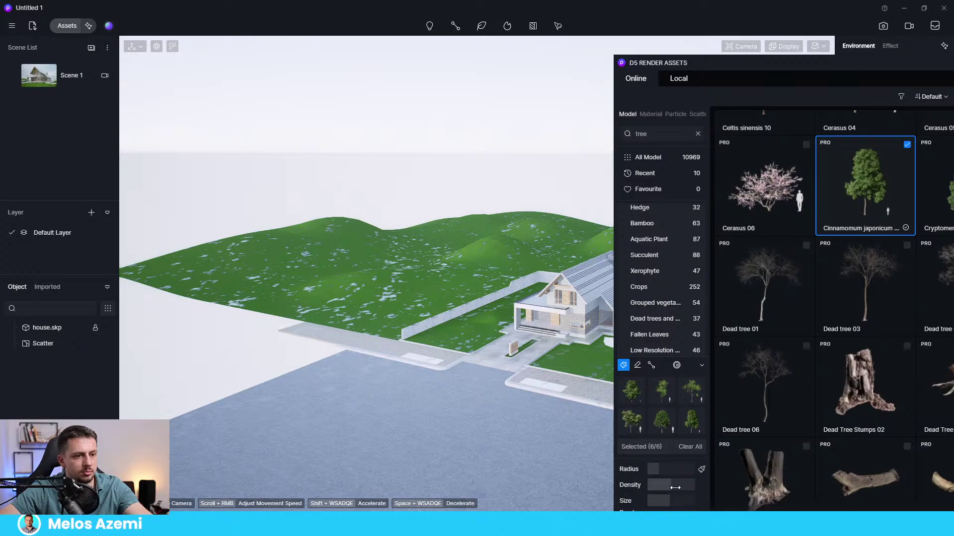
drag(664, 487, 662, 487)
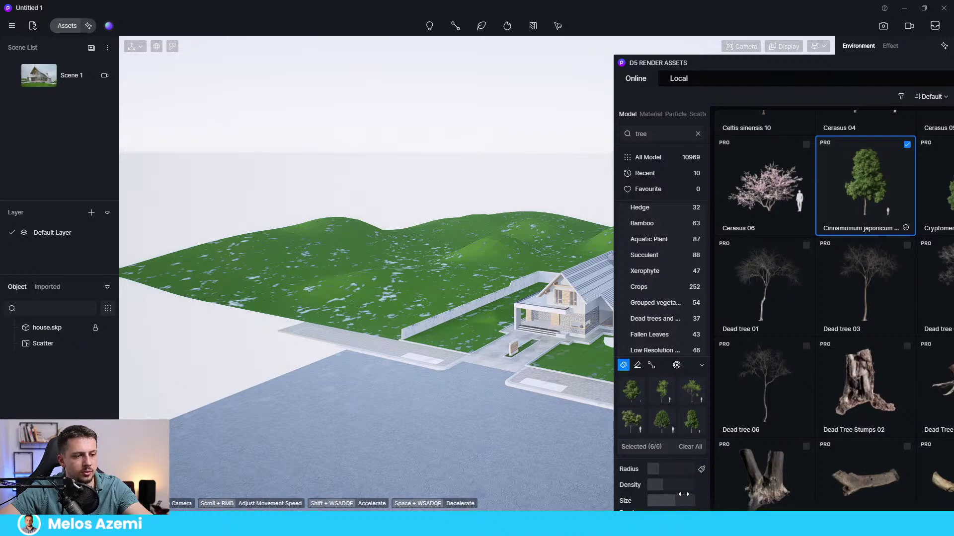
drag(738, 74, 724, 33)
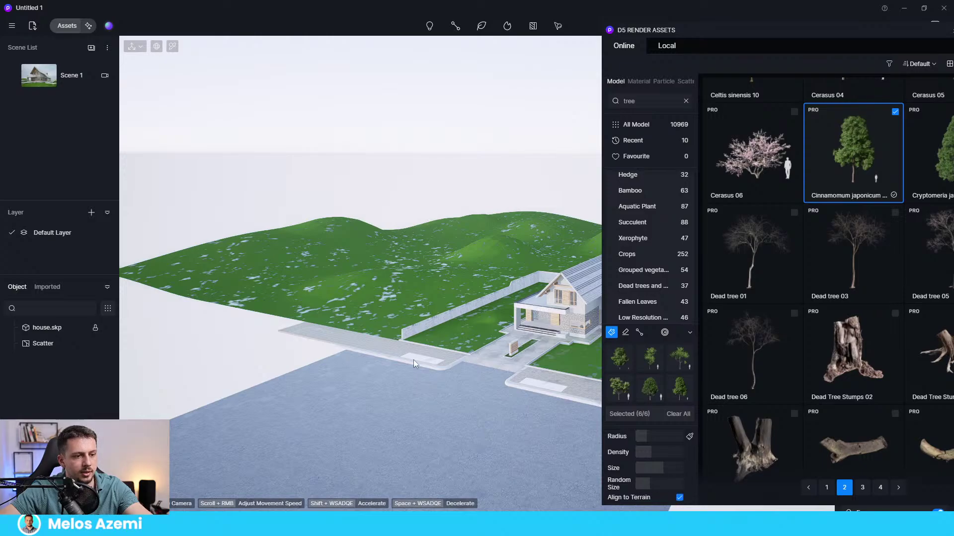
Brush the six selected tree models over the hills to the left of and behind the fenced house plot
scroll(311, 331, down, 1)
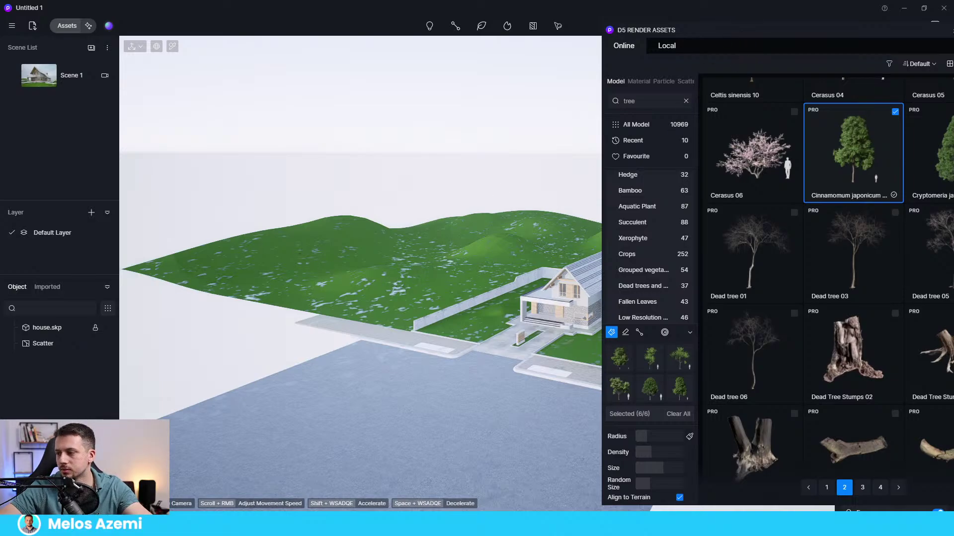
drag(824, 30, 760, 123)
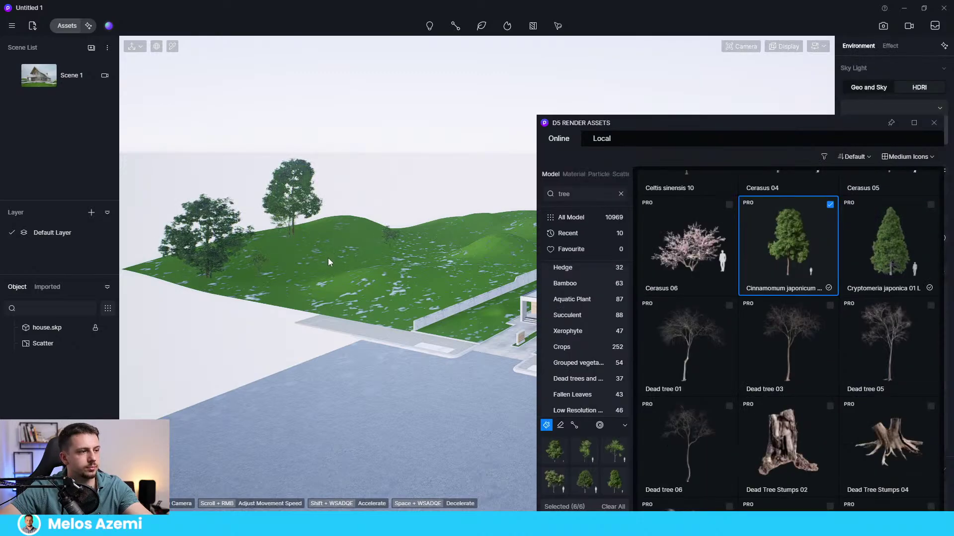
drag(651, 125, 630, 53)
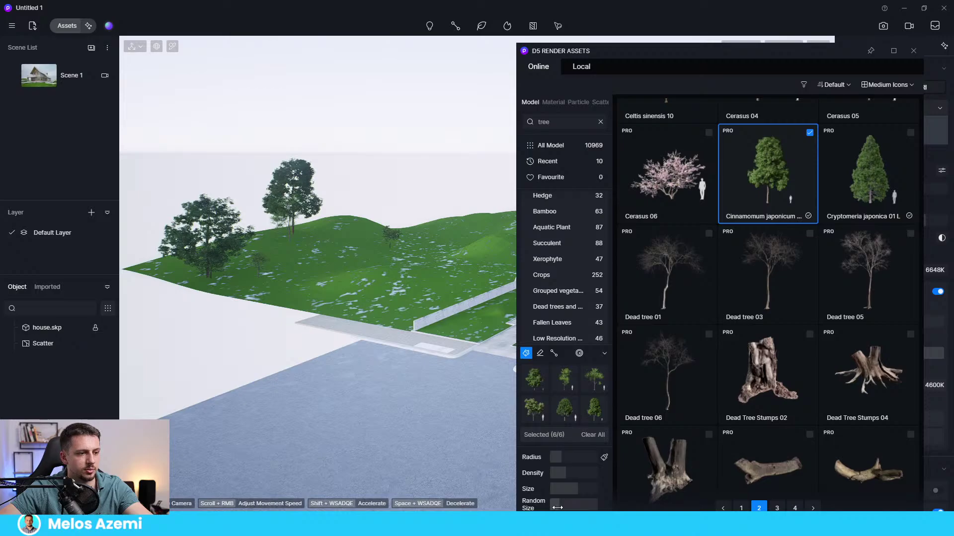
mouse_move(320, 254)
mouse_down()
mouse_move(338, 267)
mouse_move(497, 219)
mouse_up()
key(Escape)
key(s)
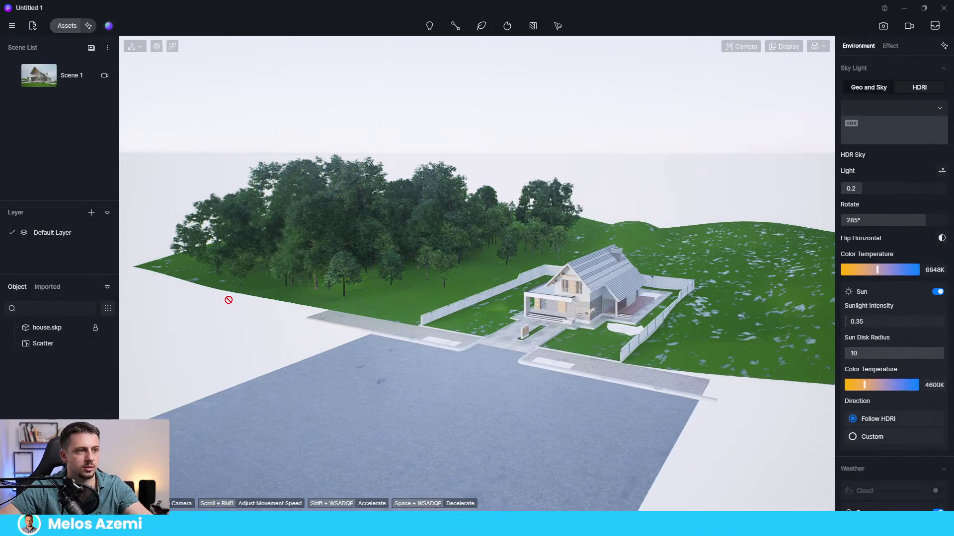
Brush more trees over the hills behind and to the right of the house, and return to the Scene 1 view
key(a)
key(w)
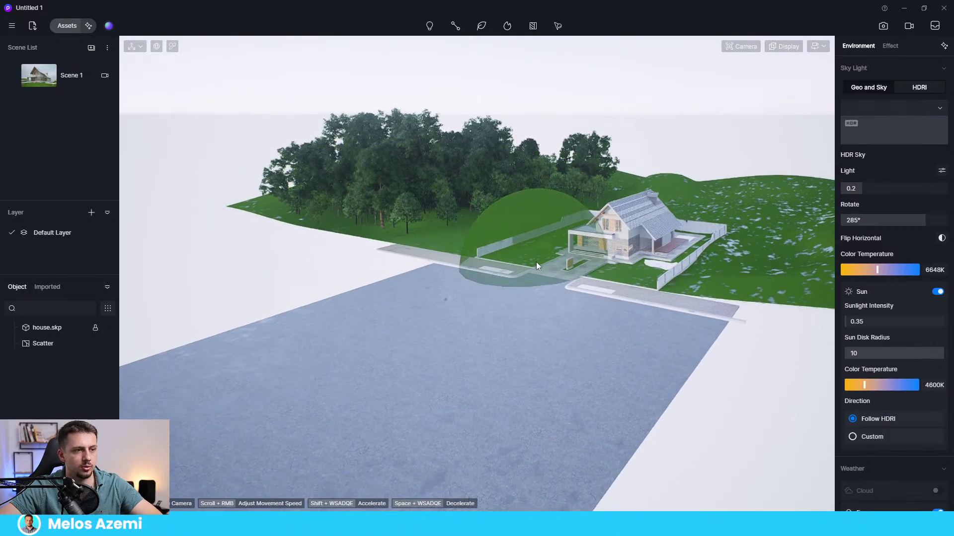
key(w)
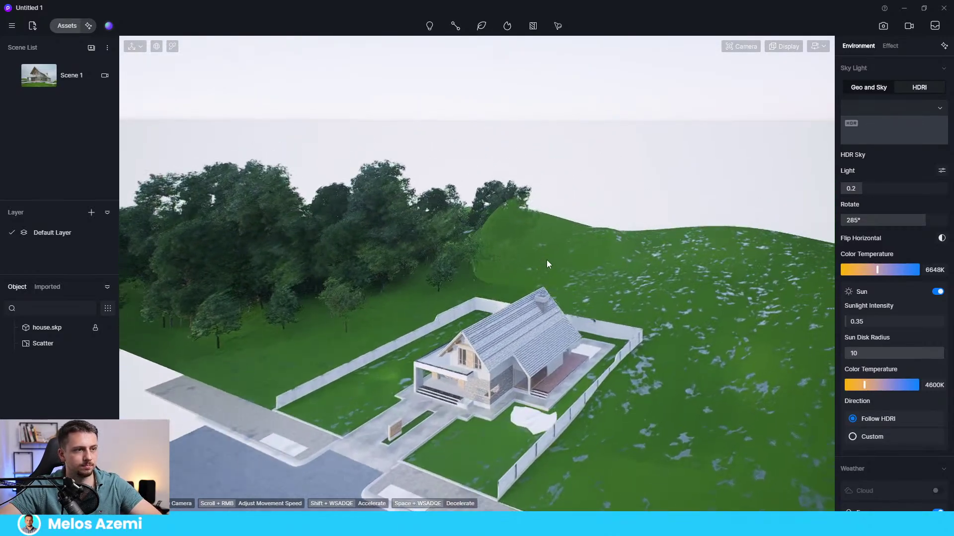
key(s)
mouse_move(521, 246)
mouse_down()
mouse_move(717, 334)
mouse_move(710, 476)
mouse_up()
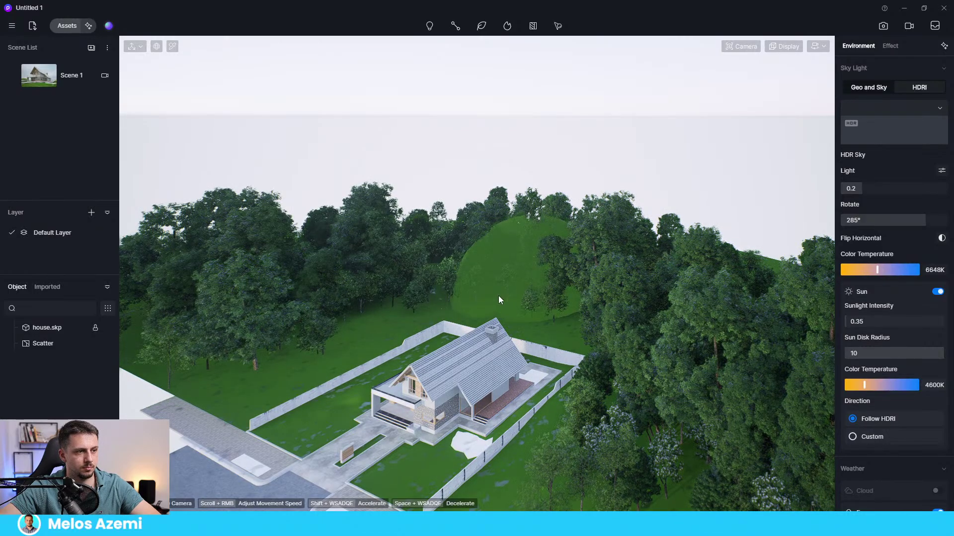
mouse_move(340, 326)
mouse_down()
mouse_move(273, 360)
mouse_move(475, 252)
mouse_up()
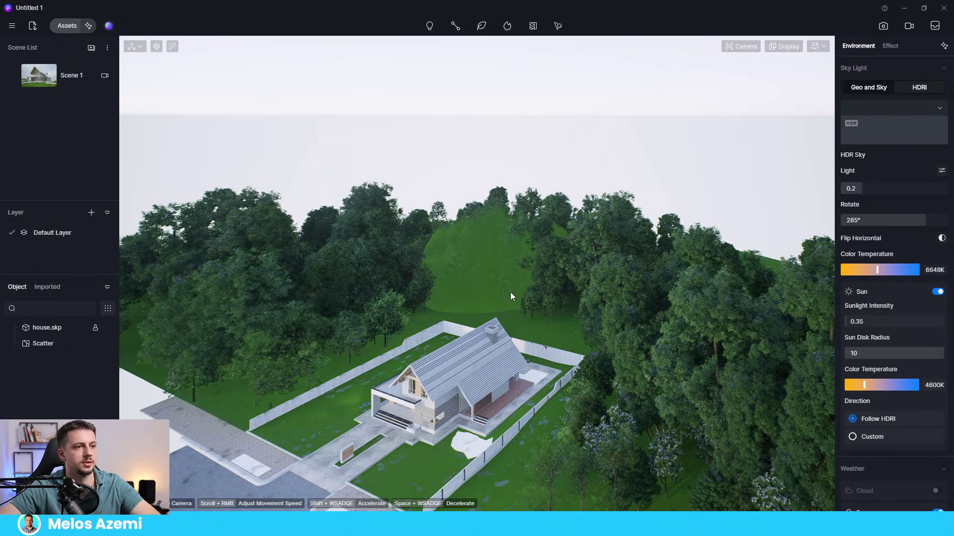
click(53, 75)
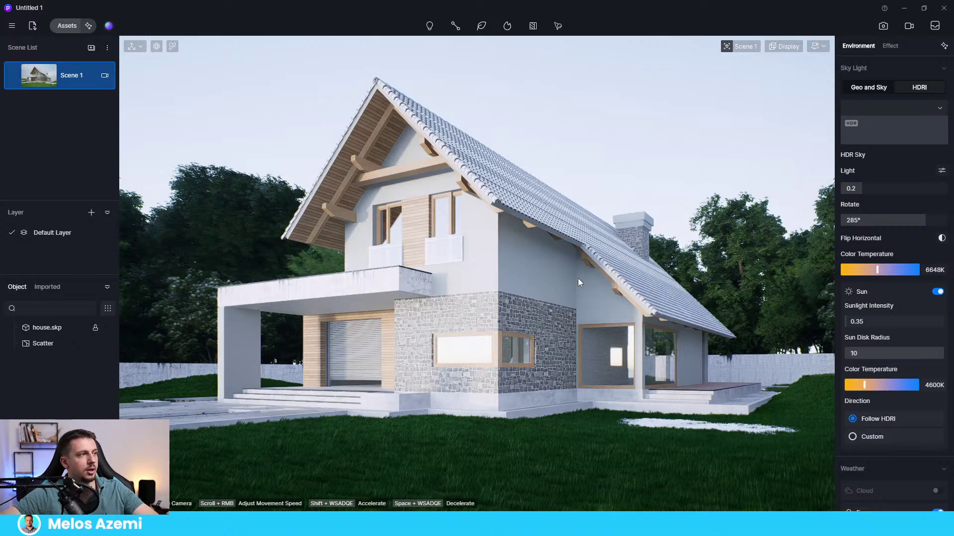
Reopen the model assets, choose the Shrubs category and clear the "tree" search term
right_drag(570, 361, 588, 451)
click(67, 25)
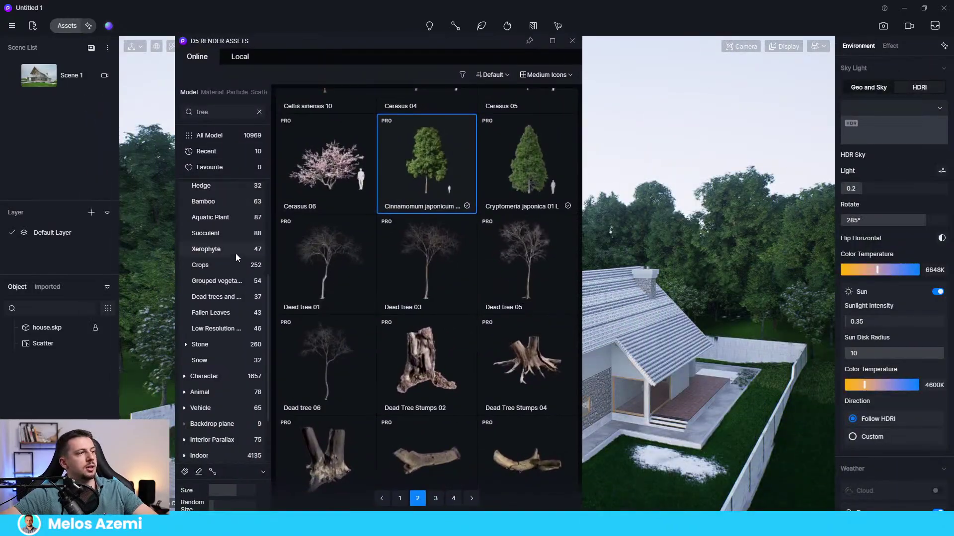
scroll(235, 253, up, 3)
click(226, 209)
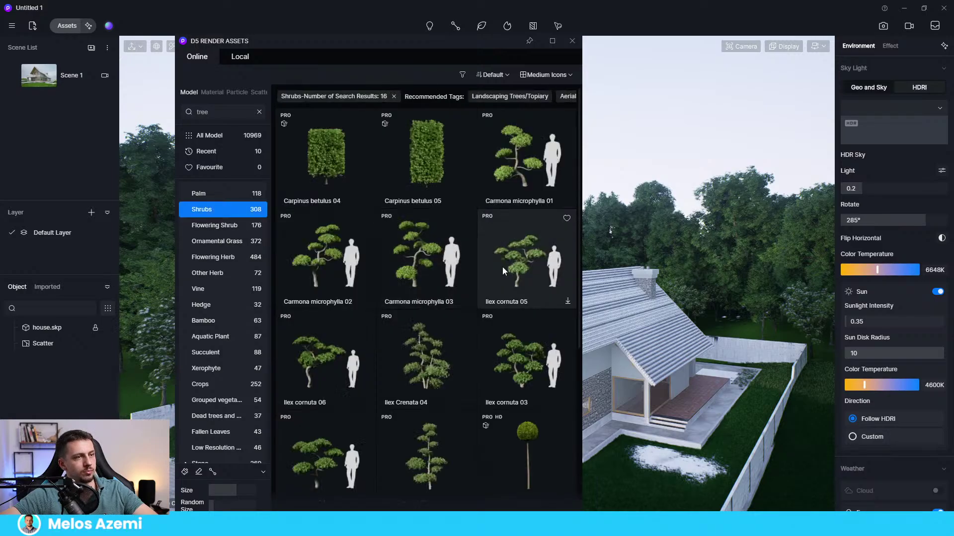
scroll(504, 359, down, 5)
scroll(492, 327, up, 5)
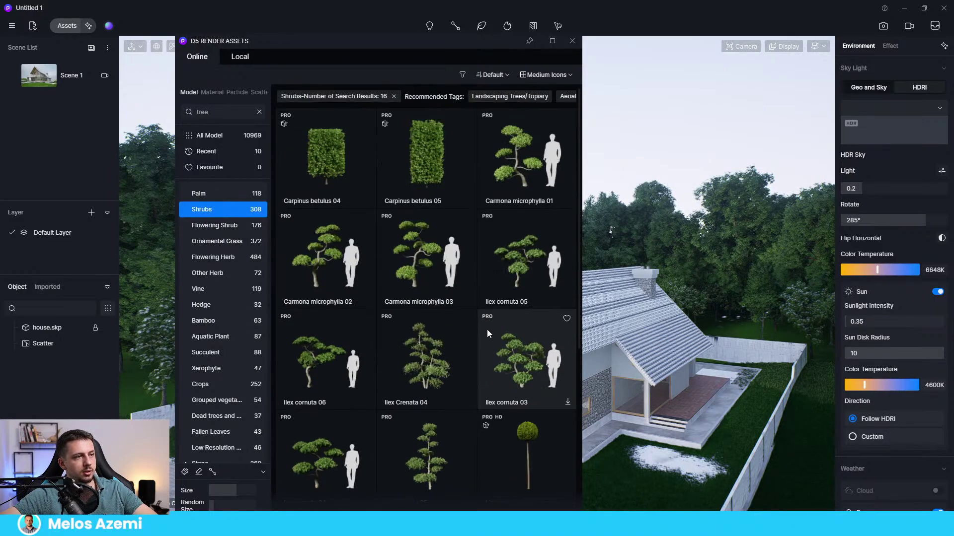
click(258, 112)
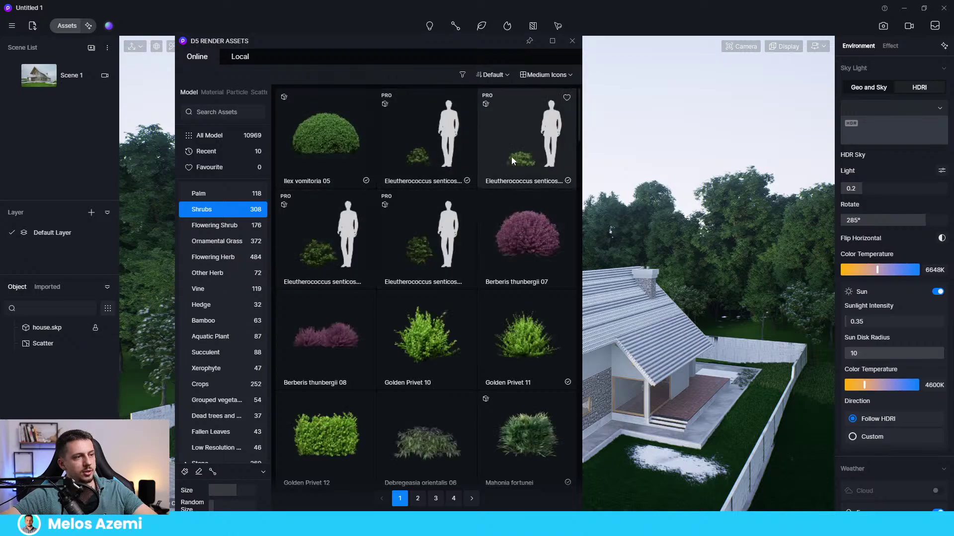
Pick the Ilex vomitoria 05 shrub and download the Berberis thunbergii 07 and Boxwood models from the shrub library
click(296, 150)
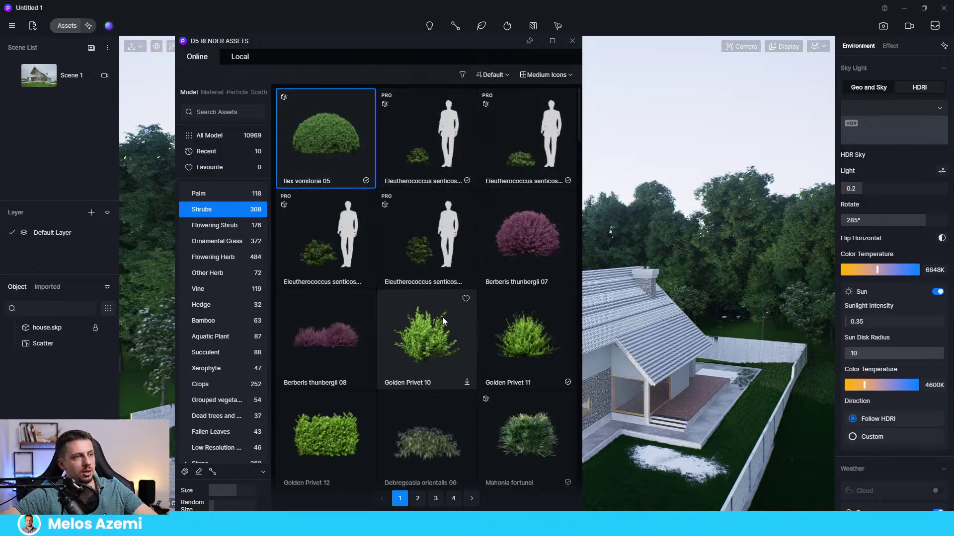
scroll(497, 293, down, 1)
click(549, 209)
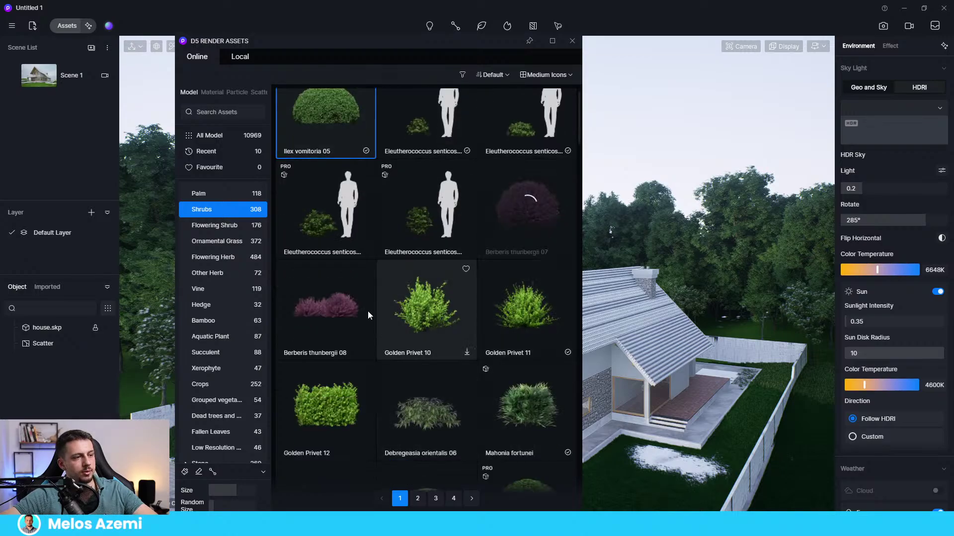
scroll(437, 317, down, 5)
click(442, 345)
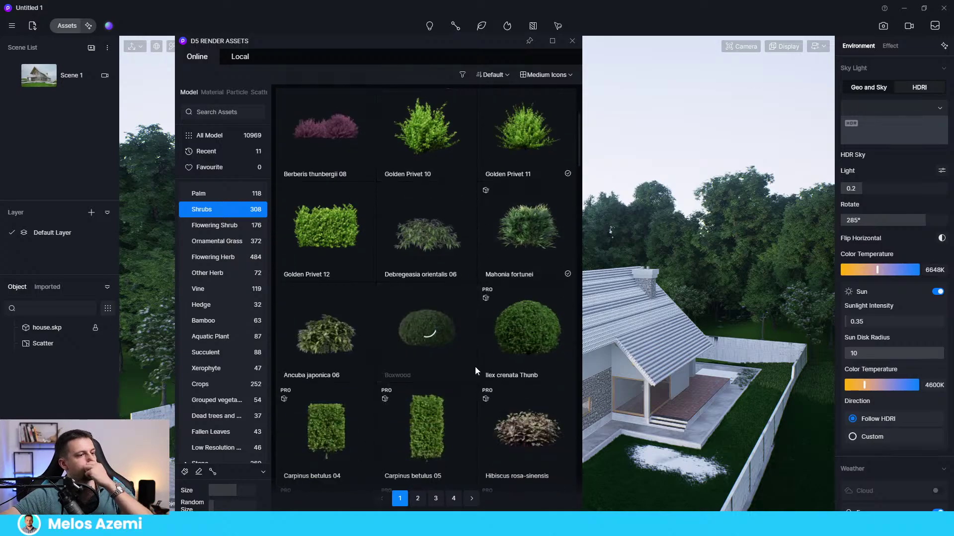
scroll(502, 360, up, 4)
scroll(529, 298, down, 6)
scroll(430, 350, up, 8)
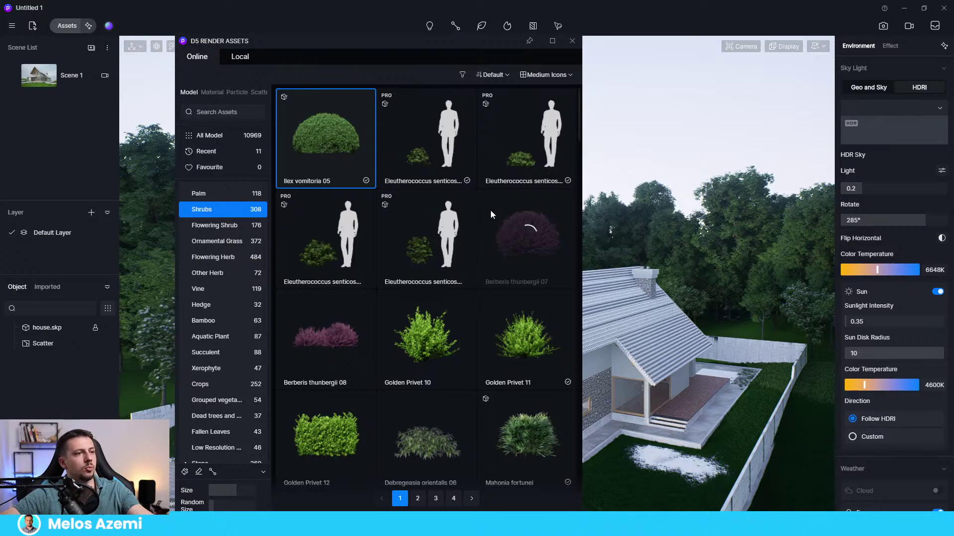
Activate the Brush tool with Golden Privet 11, Ilex vomitoria 05 and the first two Eleutherococcus shrubs as its models
scroll(490, 210, down, 3)
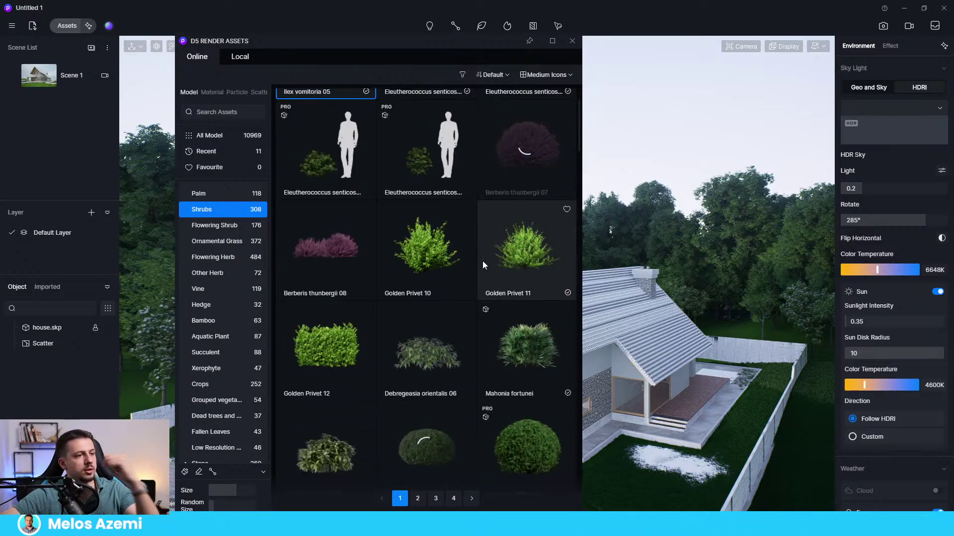
click(559, 271)
scroll(527, 278, up, 3)
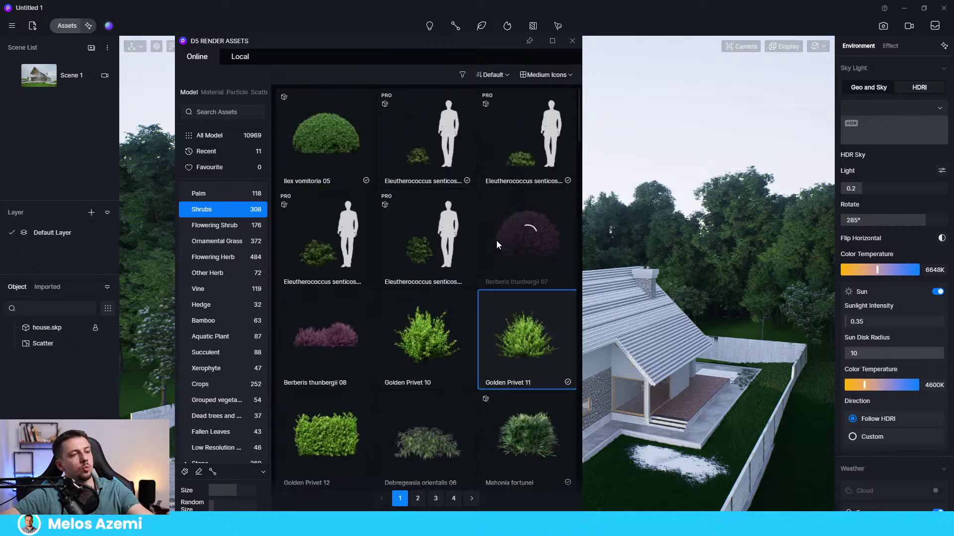
click(188, 472)
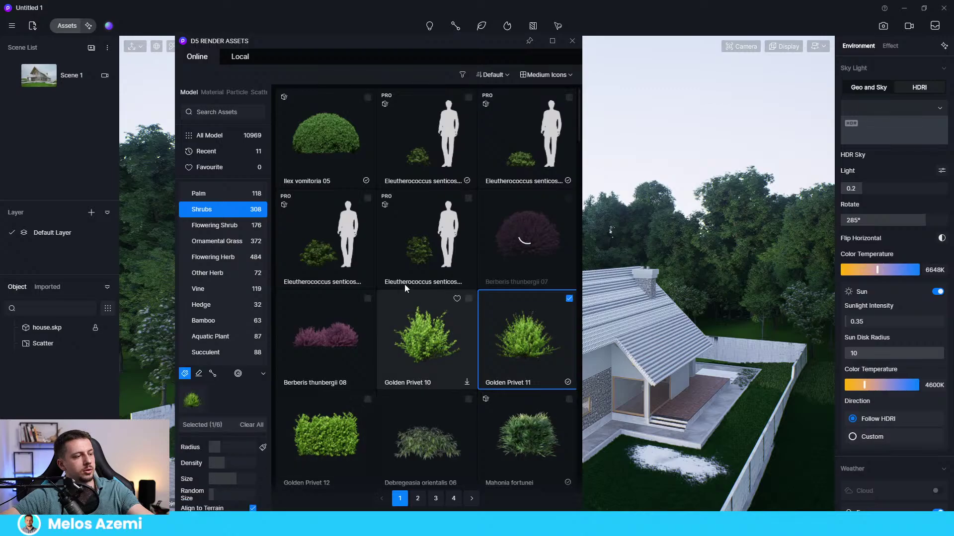
click(355, 169)
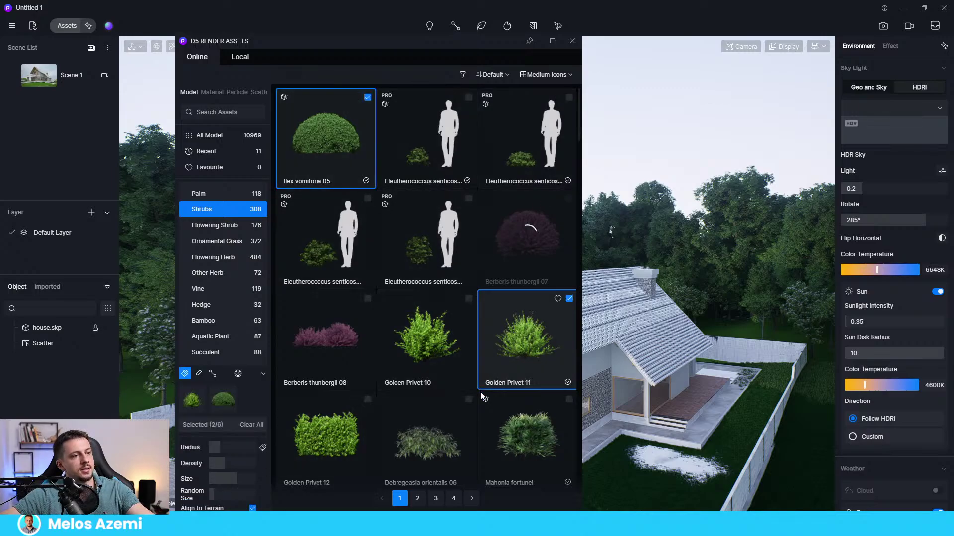
click(457, 157)
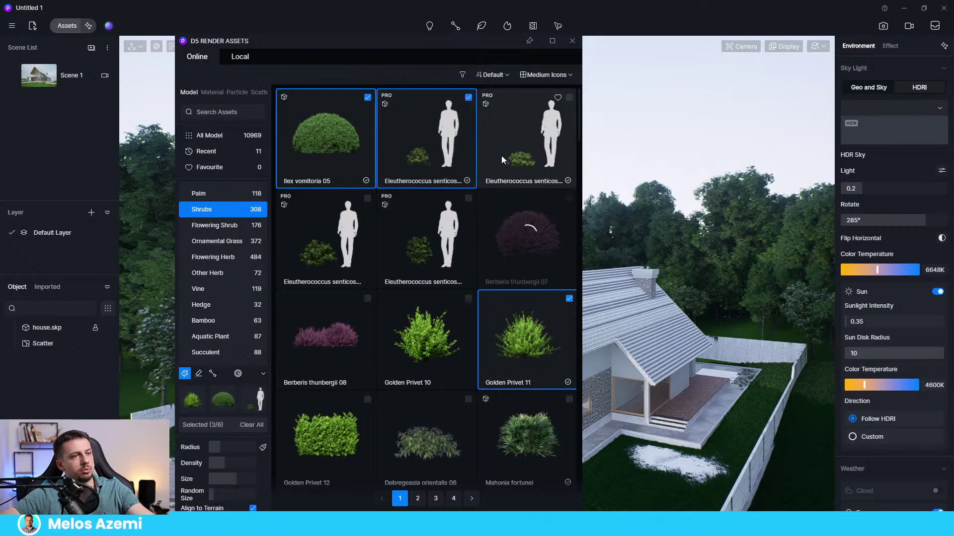
click(515, 154)
Add the purple Berberis thunbergii 07 shrub to the brush's model selection
scroll(383, 330, down, 3)
scroll(412, 343, down, 1)
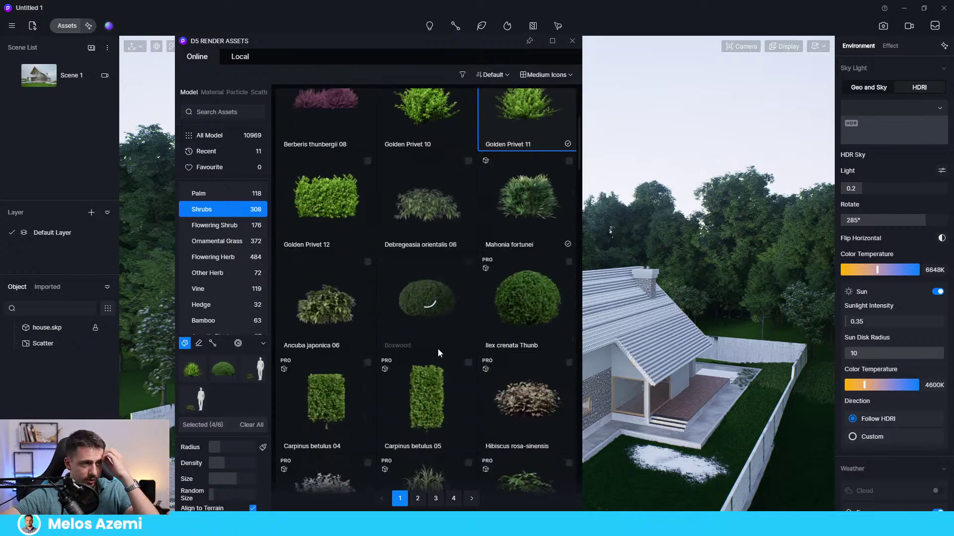
scroll(487, 279, up, 4)
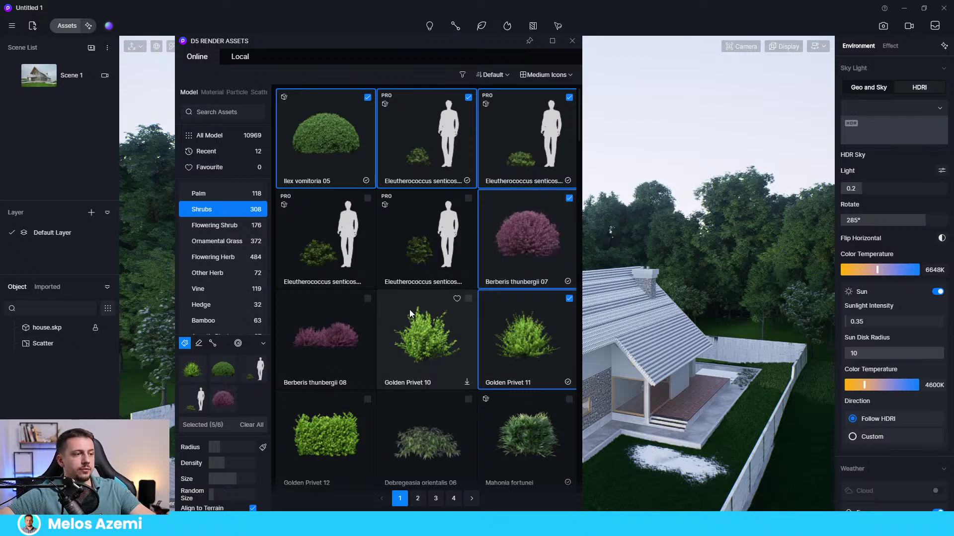
click(517, 242)
Add the Buxus sempervirens 04 shrub as the sixth model of the brush selection
scroll(516, 242, down, 5)
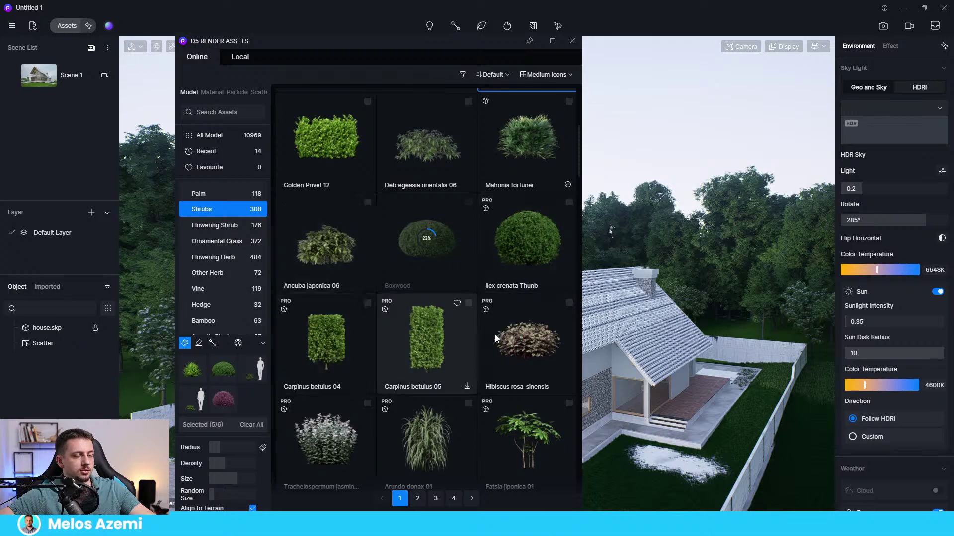
scroll(437, 321, down, 5)
scroll(459, 337, down, 2)
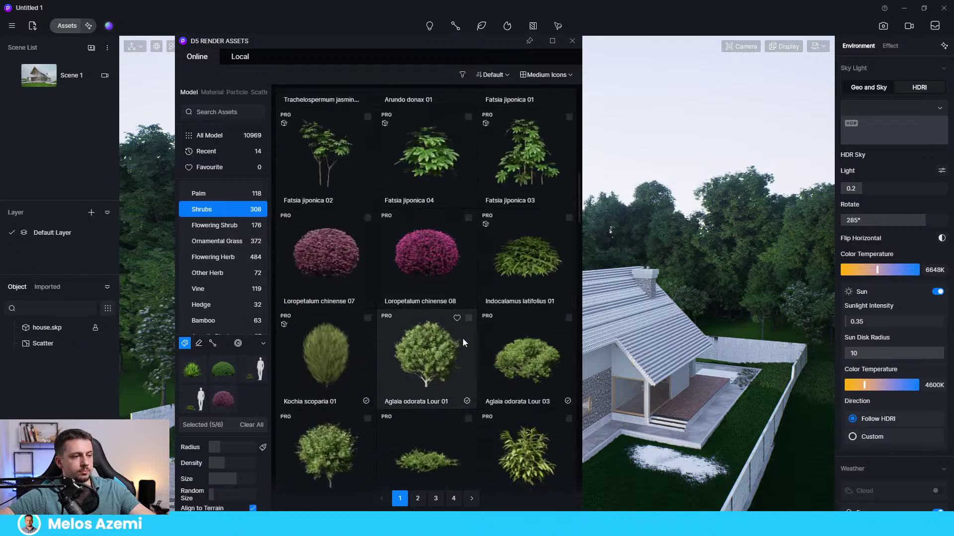
scroll(528, 275, down, 1)
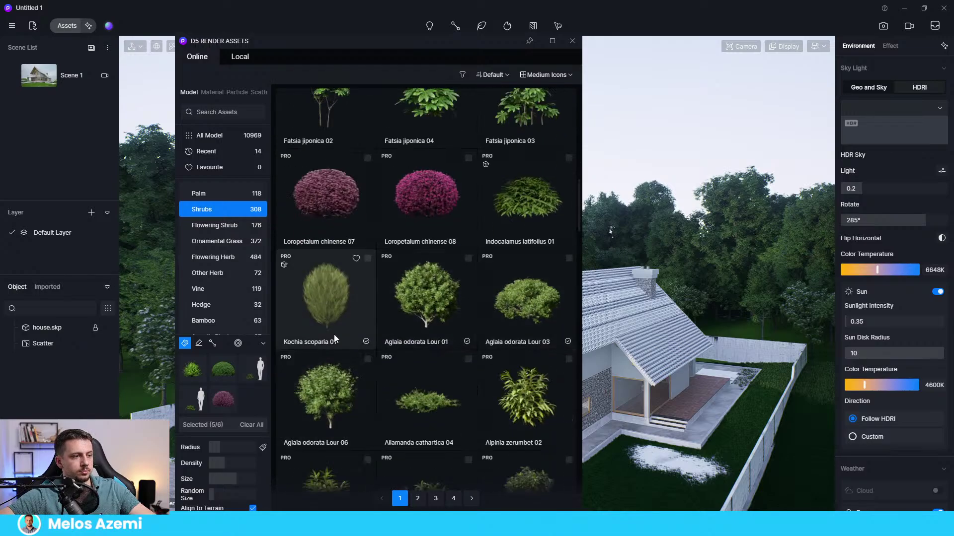
scroll(462, 338, down, 5)
scroll(502, 351, down, 10)
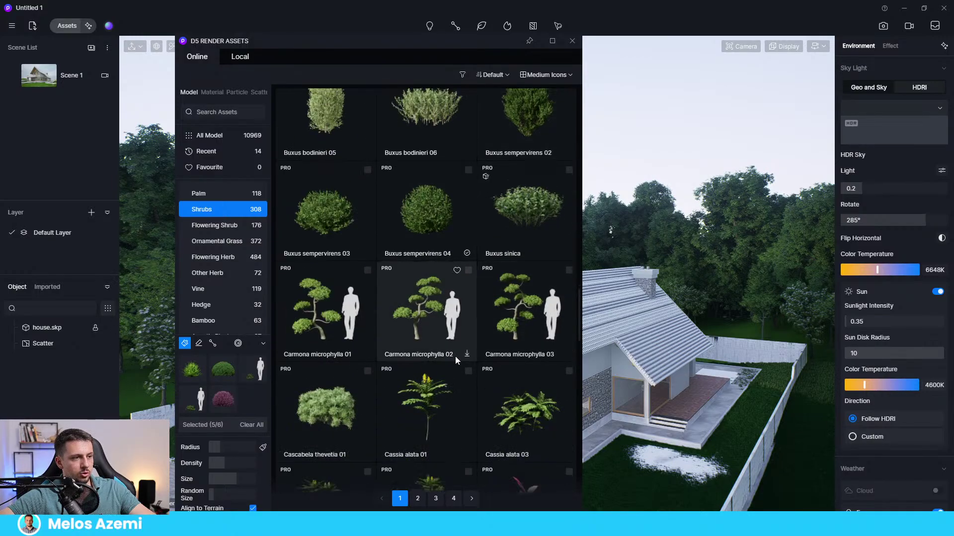
click(437, 234)
Look through the remaining shrub models on pages 1 and 2 of the Shrubs category
scroll(462, 347, down, 2)
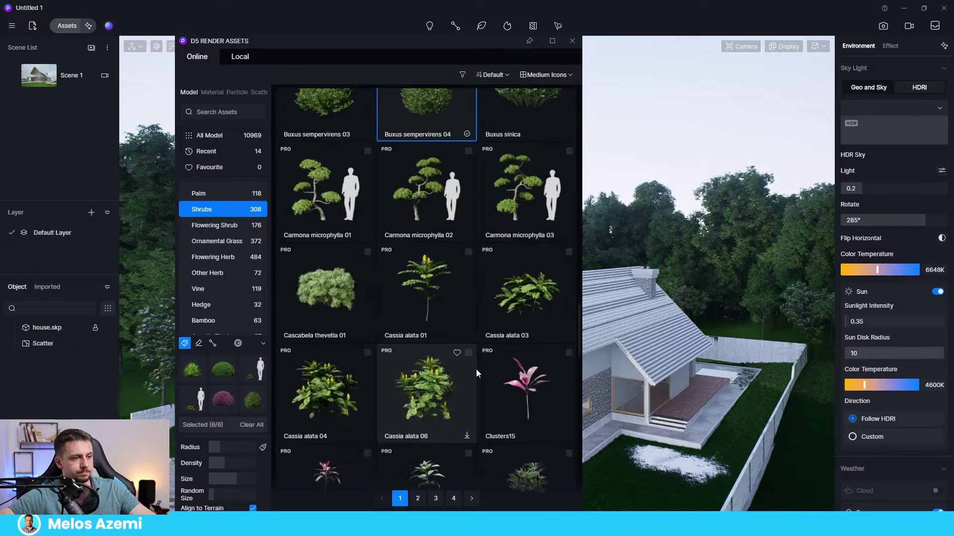
scroll(508, 379, down, 12)
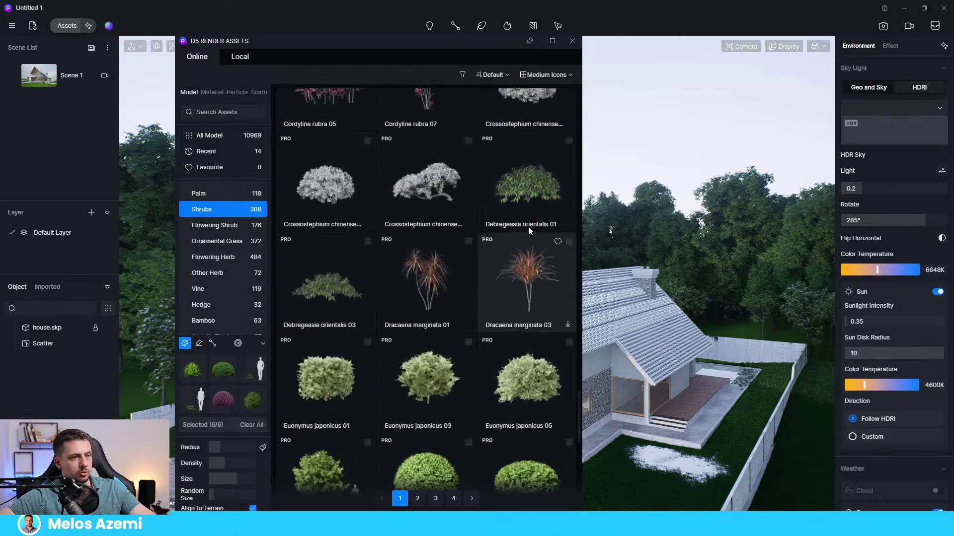
scroll(526, 238, down, 5)
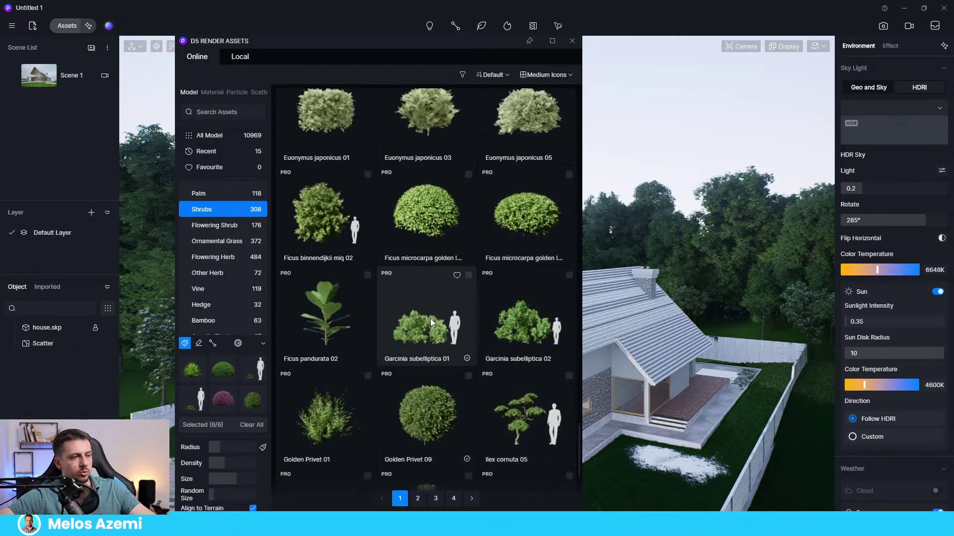
scroll(430, 318, down, 5)
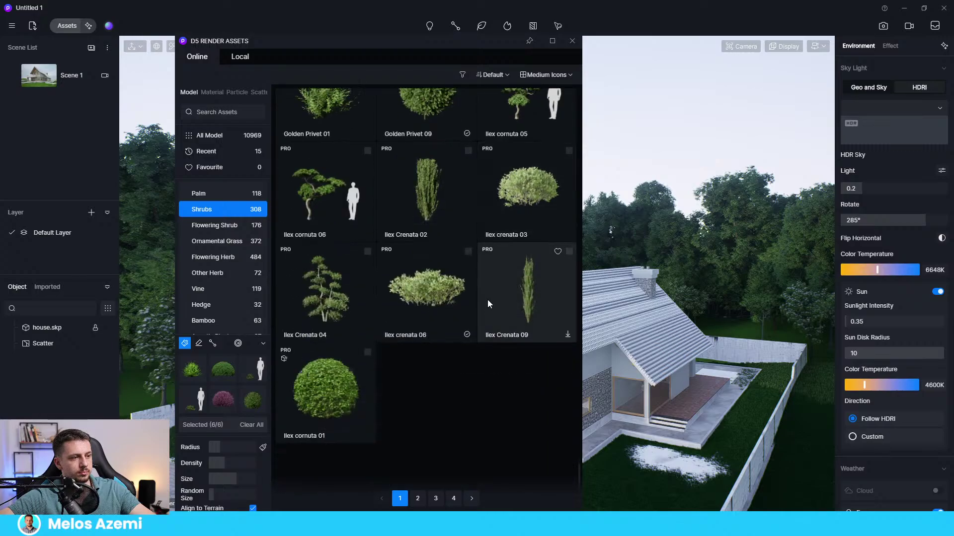
scroll(487, 300, up, 3)
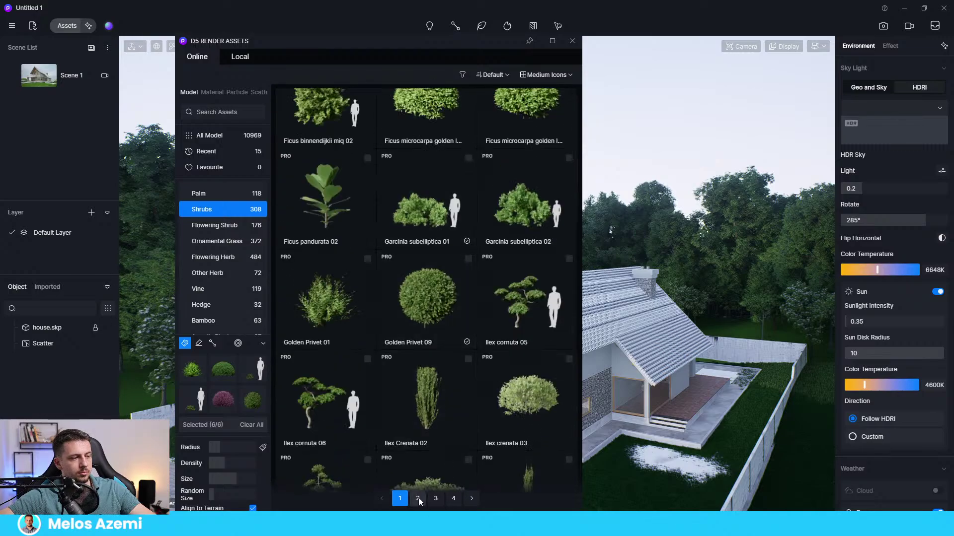
click(418, 498)
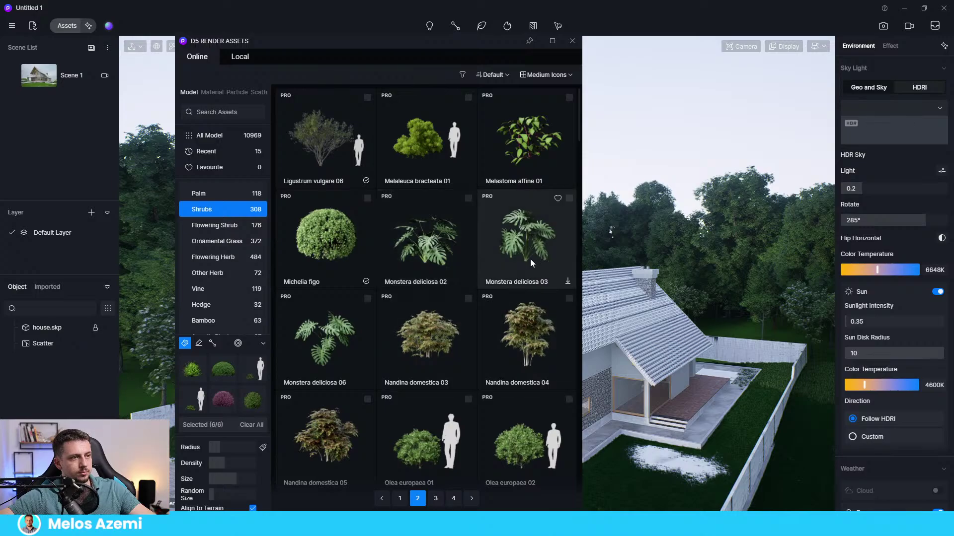
scroll(529, 262, down, 5)
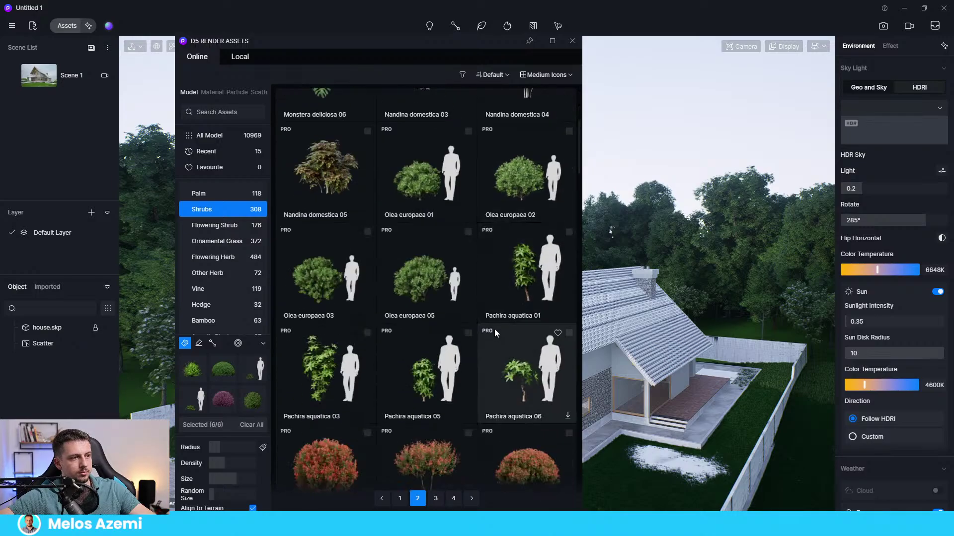
scroll(494, 329, down, 12)
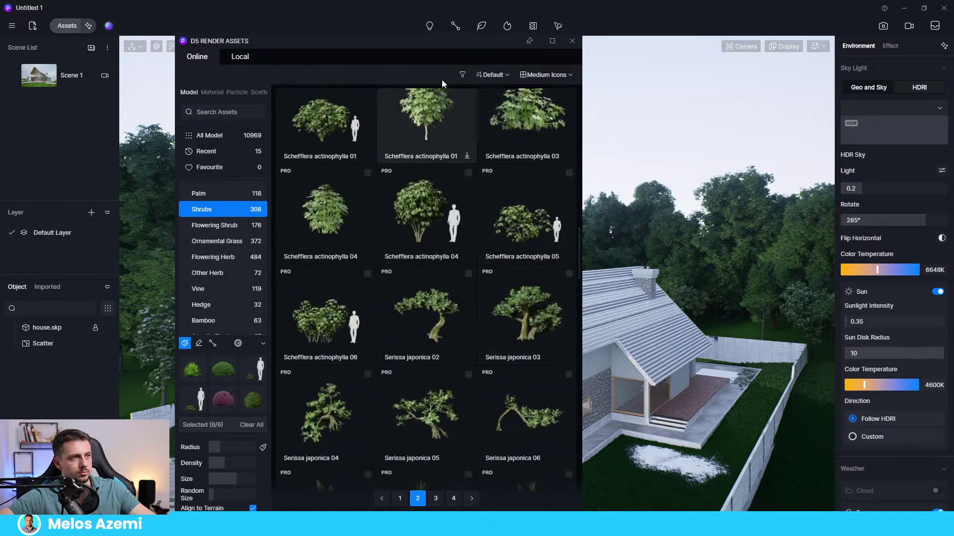
scroll(288, 306, down, 3)
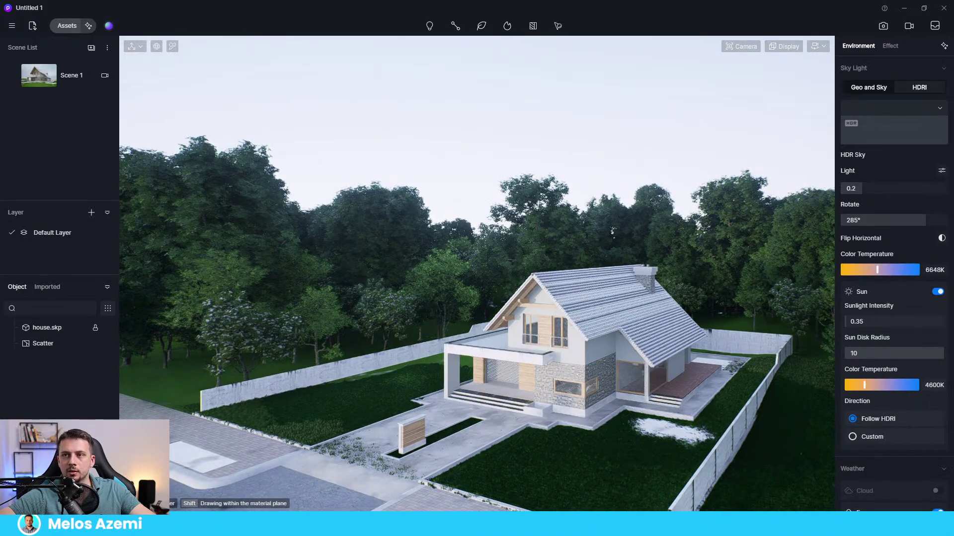
Reduce the plant size of the shrub brush and paint the six selected shrubs across the lawn beside the garage driveway
drag(534, 535, 521, 78)
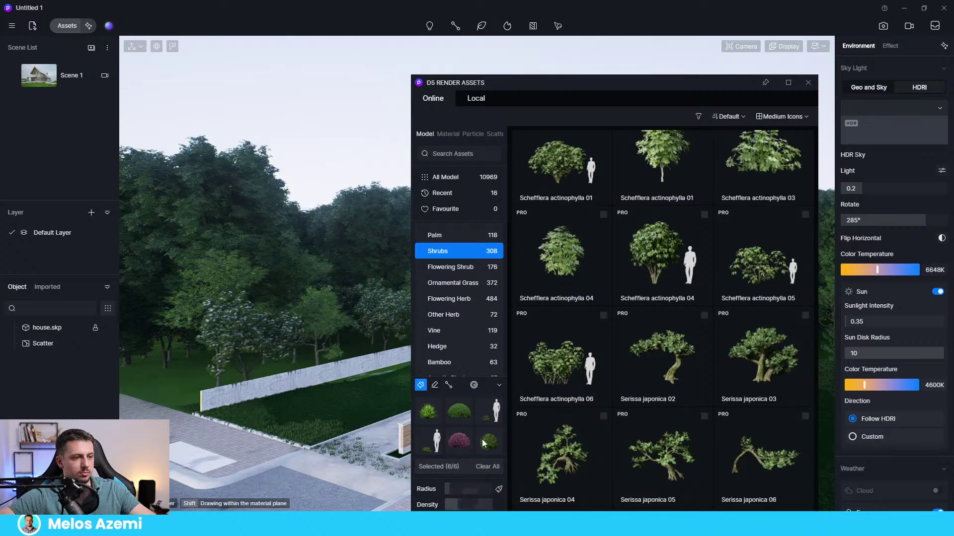
drag(549, 86, 520, 32)
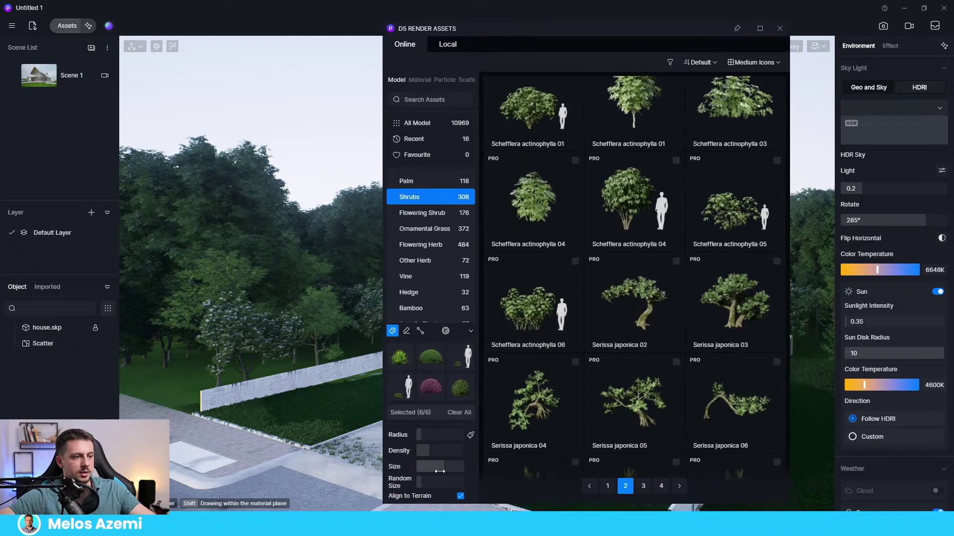
drag(440, 471, 427, 471)
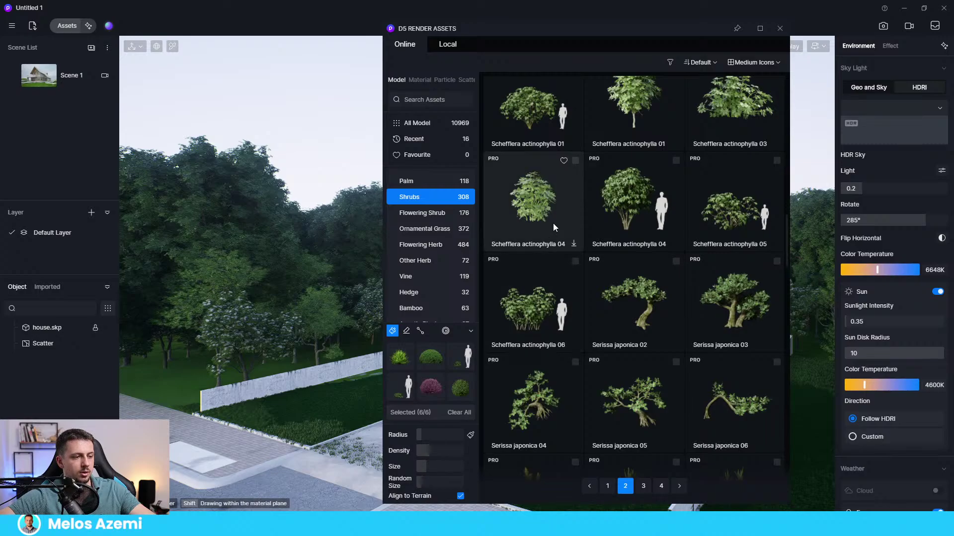
click(780, 29)
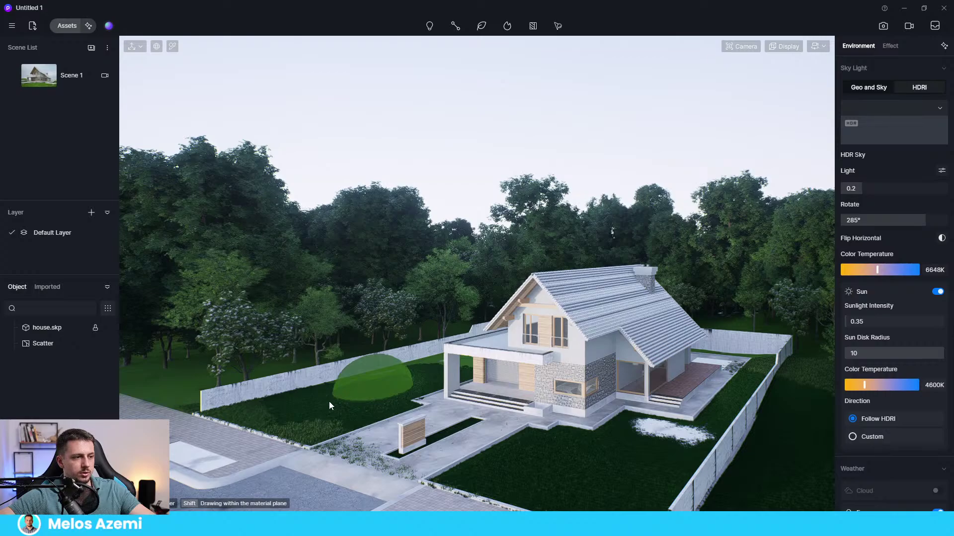
click(317, 406)
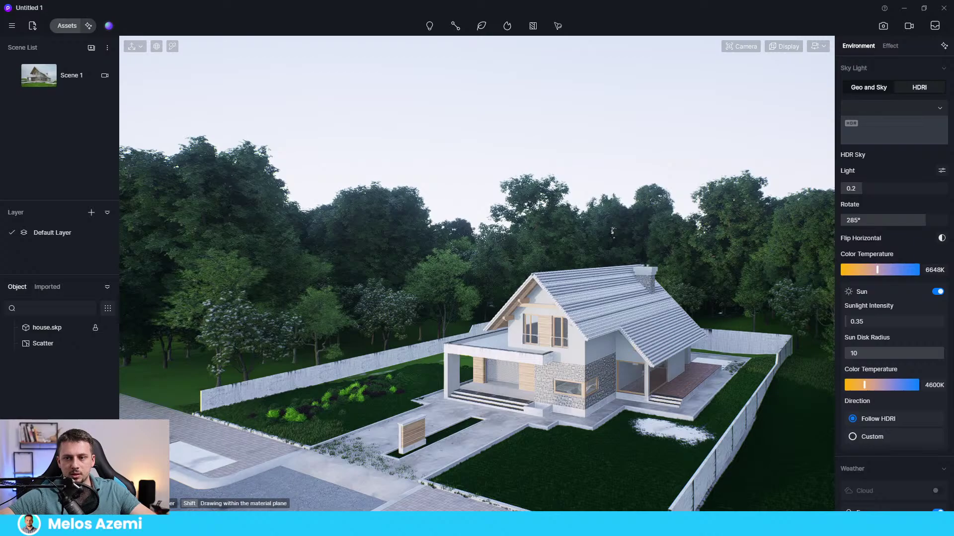
key(Escape)
mouse_move(257, 407)
mouse_down()
mouse_move(306, 410)
mouse_move(395, 379)
mouse_move(317, 412)
mouse_move(341, 421)
mouse_move(342, 412)
mouse_move(306, 410)
mouse_move(410, 380)
mouse_up()
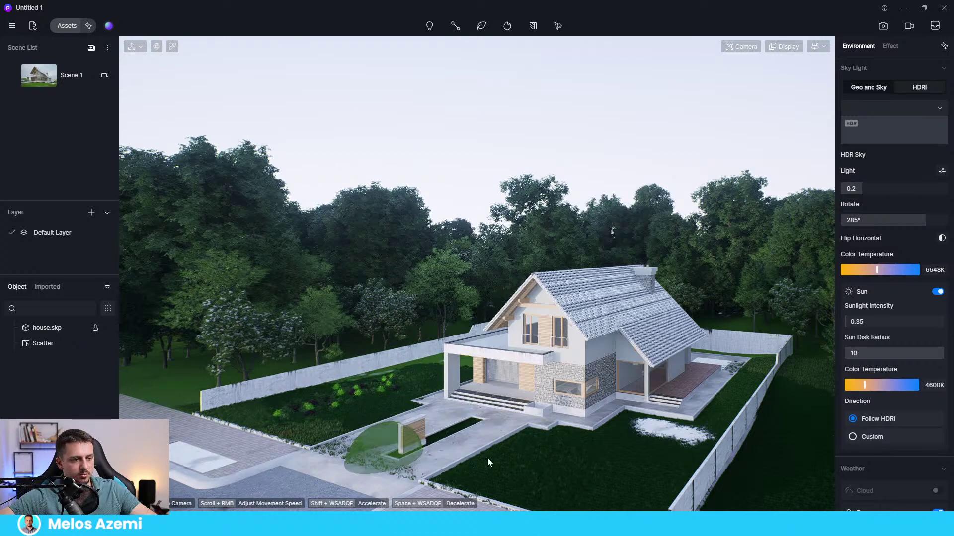
Paint small shrub clusters on the lawn near the stone-clad wall, around the terrace and along the side fence
click(526, 473)
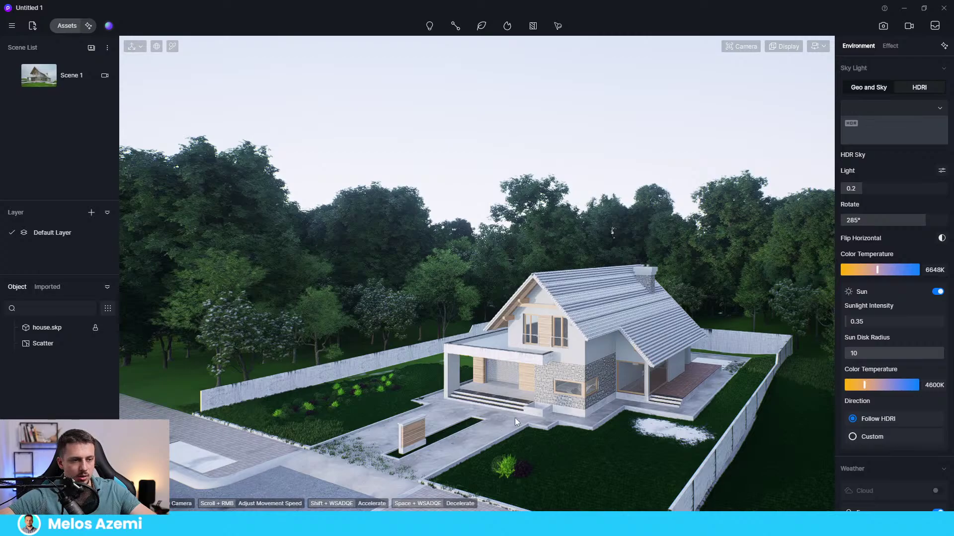
click(646, 435)
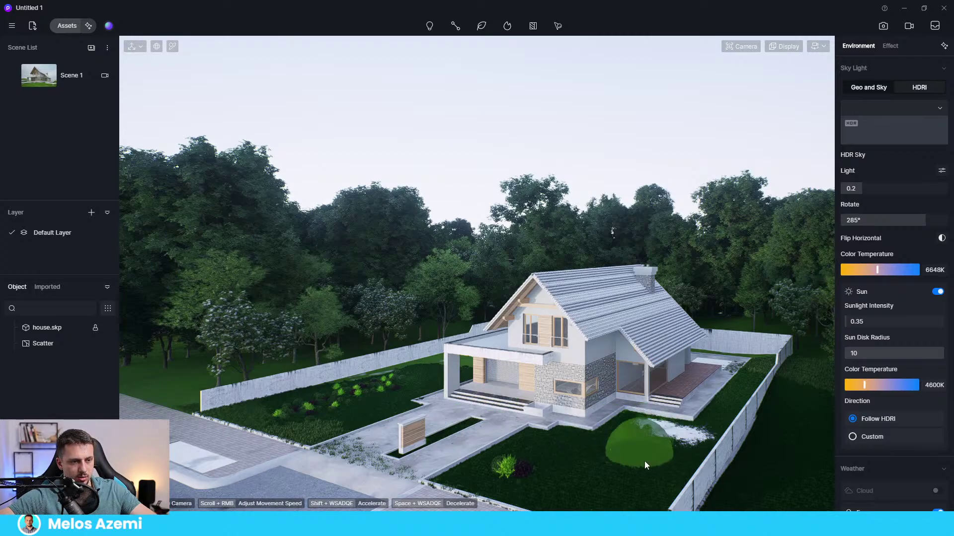
click(745, 378)
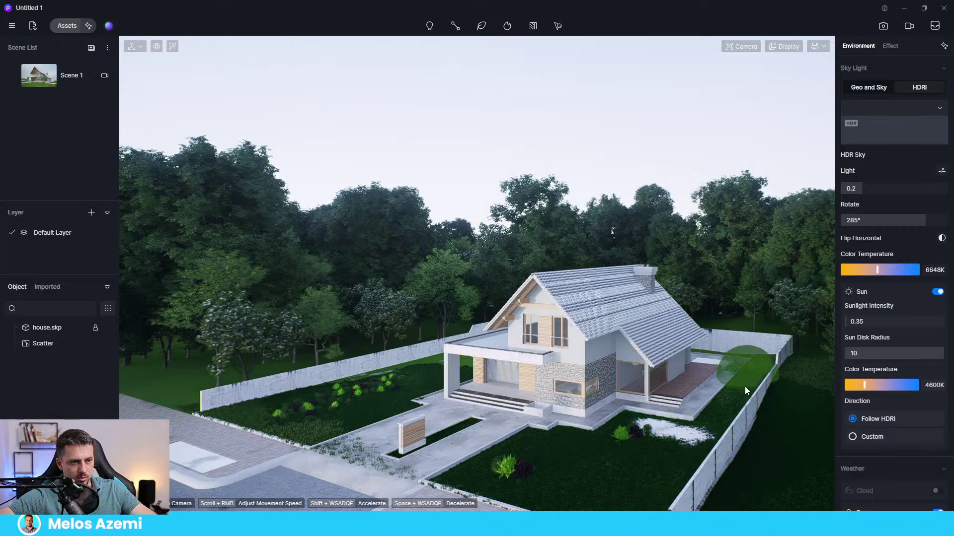
click(716, 416)
click(678, 457)
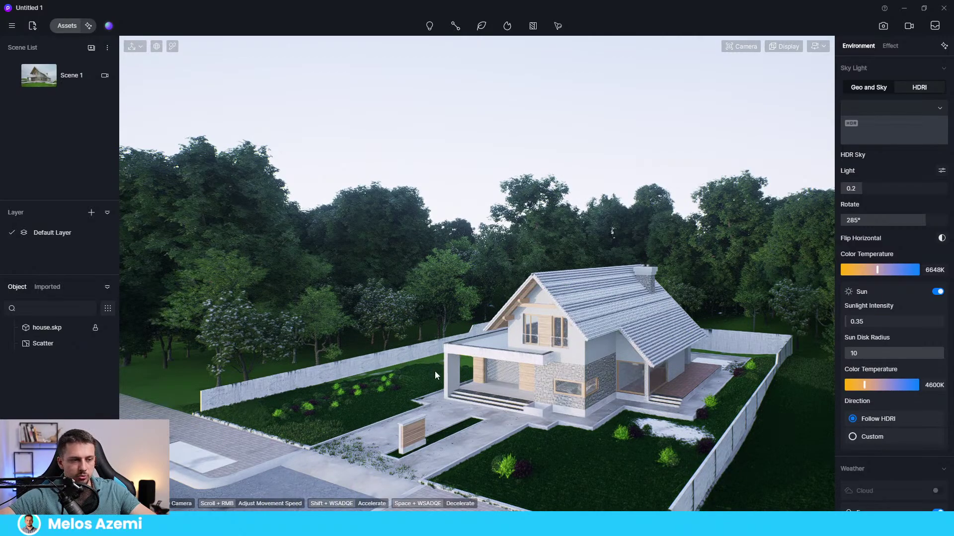
Use a larger brush to add more shrubs to the middle of the front lawn and the driveway-side lawn
click(606, 463)
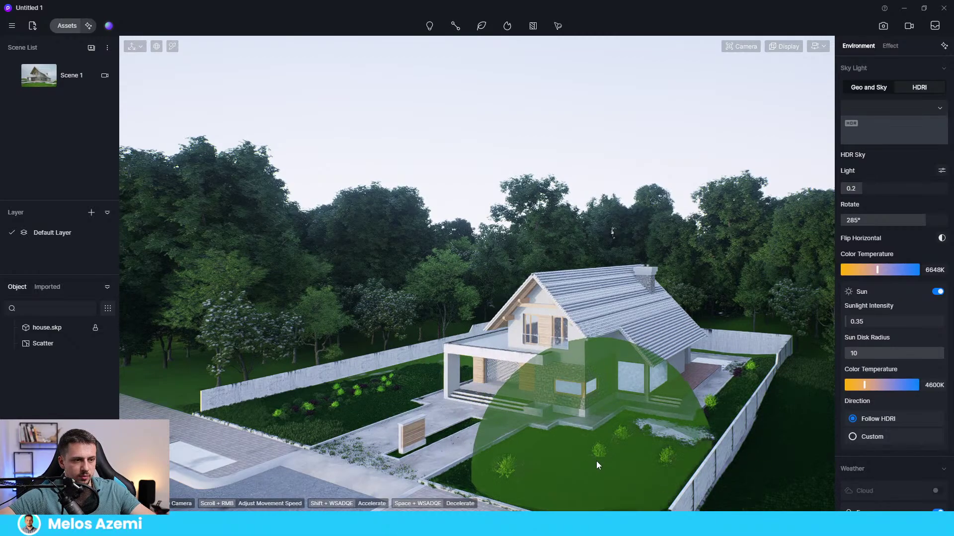
click(744, 475)
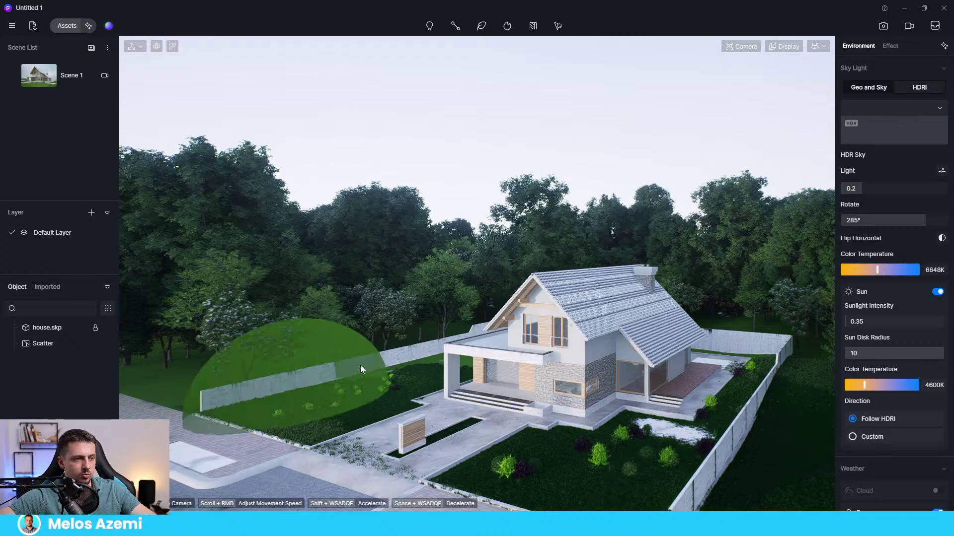
click(316, 368)
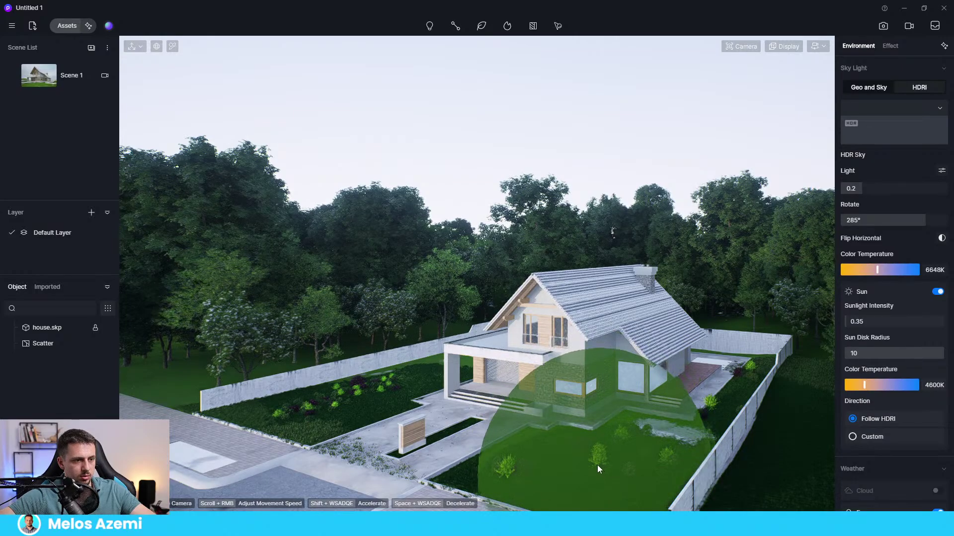
click(582, 472)
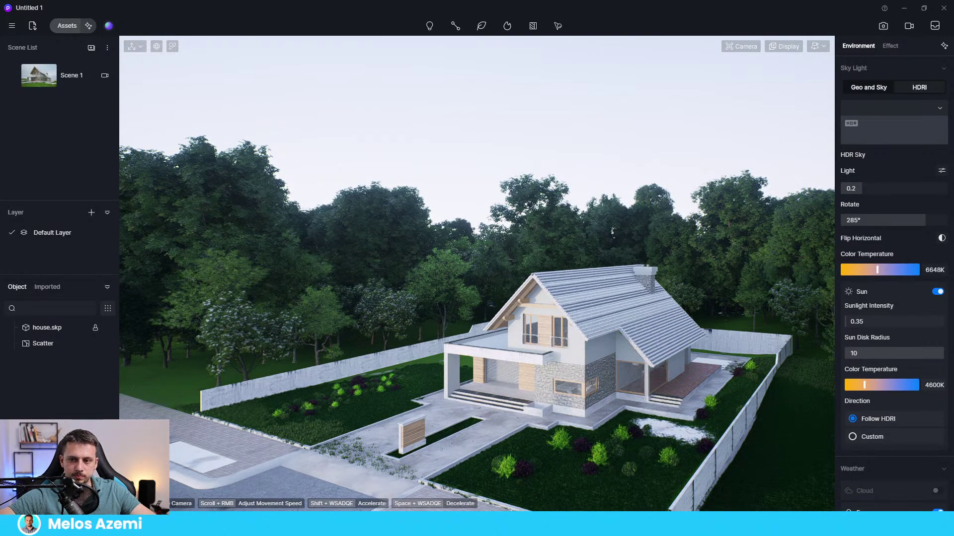
Switch to the Scene 1 view and erase the painted shrubs from the foreground lawn in front of the house
click(52, 76)
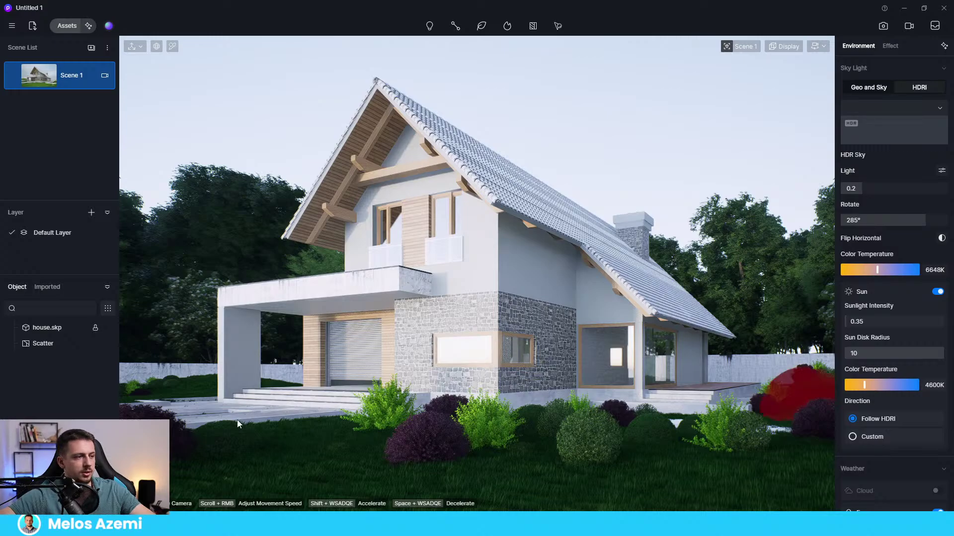
mouse_move(655, 435)
mouse_down()
mouse_move(821, 409)
mouse_move(538, 464)
mouse_move(406, 466)
mouse_move(213, 450)
mouse_up()
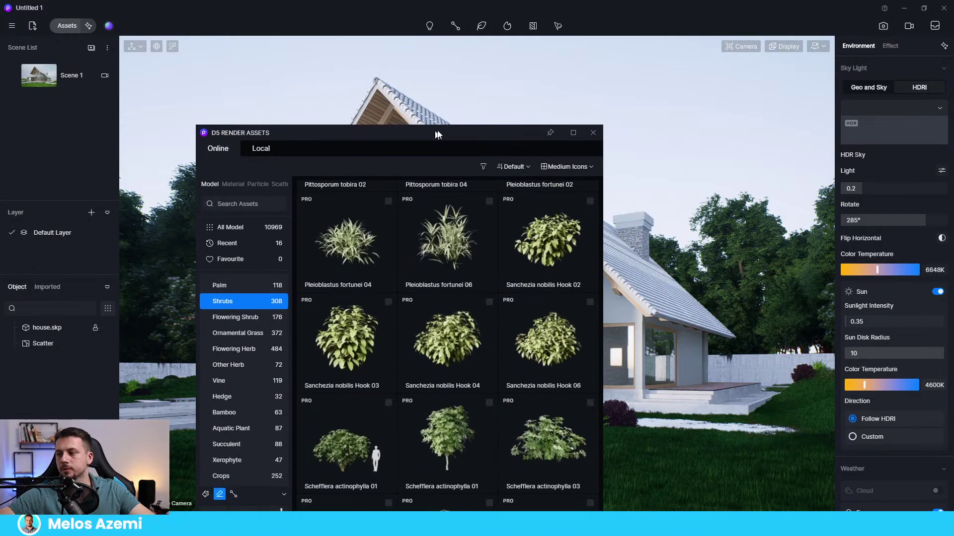
drag(437, 134, 477, 141)
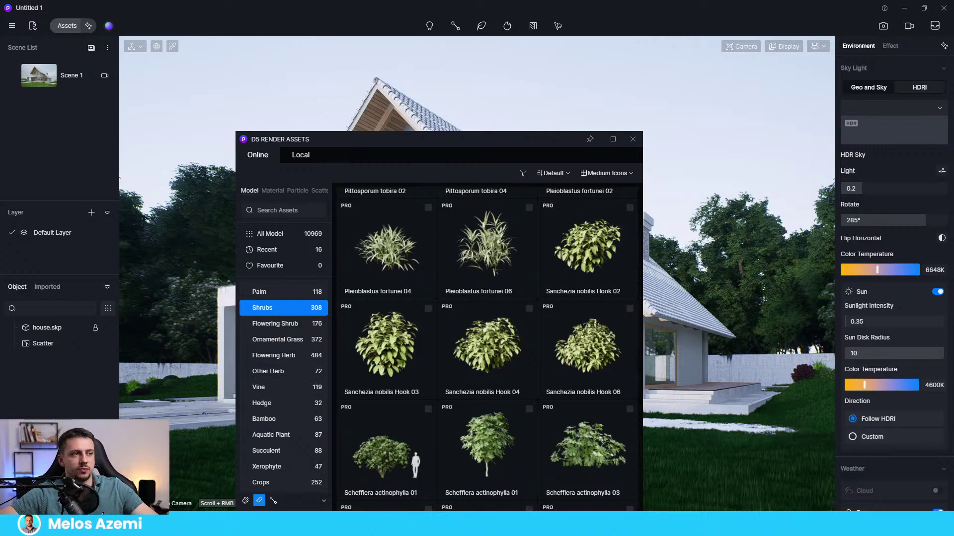
drag(453, 143, 282, 97)
scroll(119, 367, down, 1)
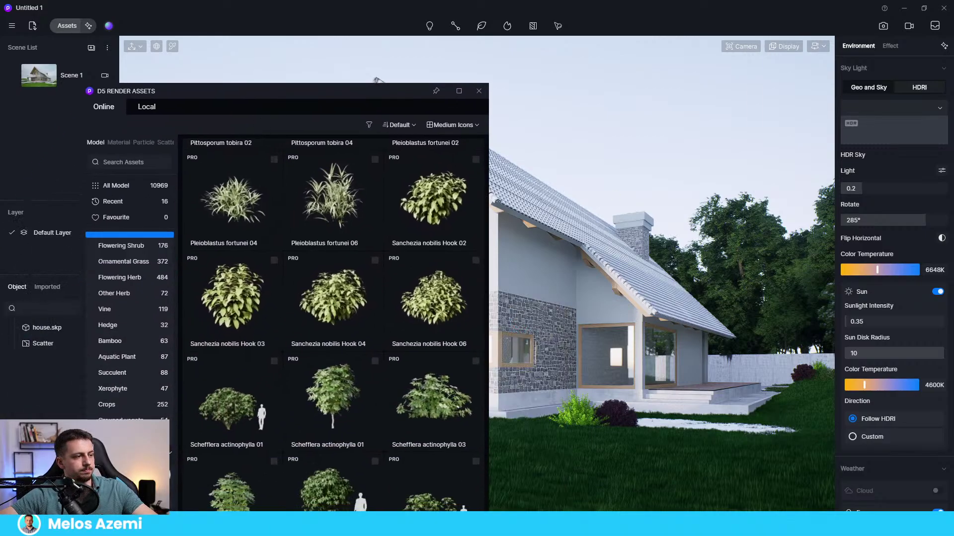
click(103, 218)
click(479, 91)
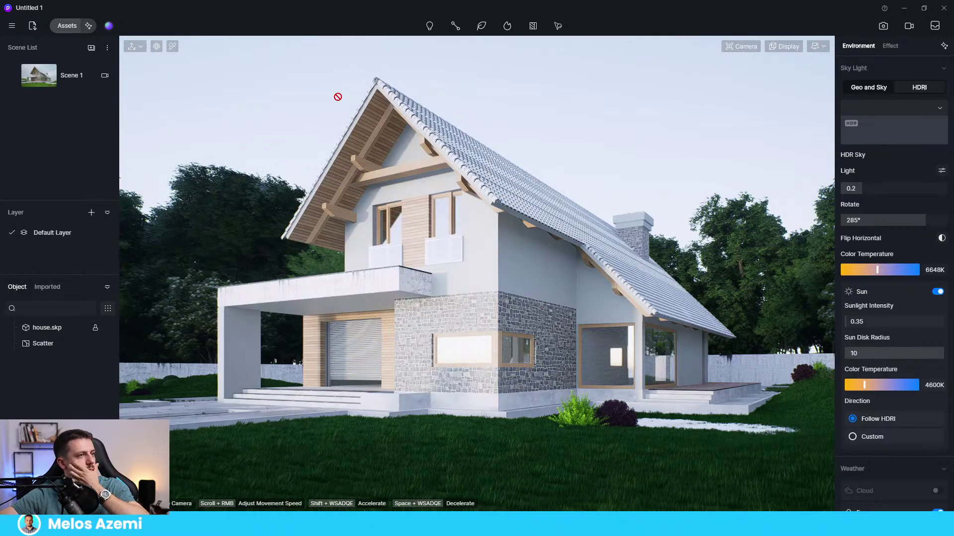
Place a single Golden Privet 11 from the Nature Shrubs assets on the white paving by the terrace steps
click(65, 27)
drag(194, 89, 200, 37)
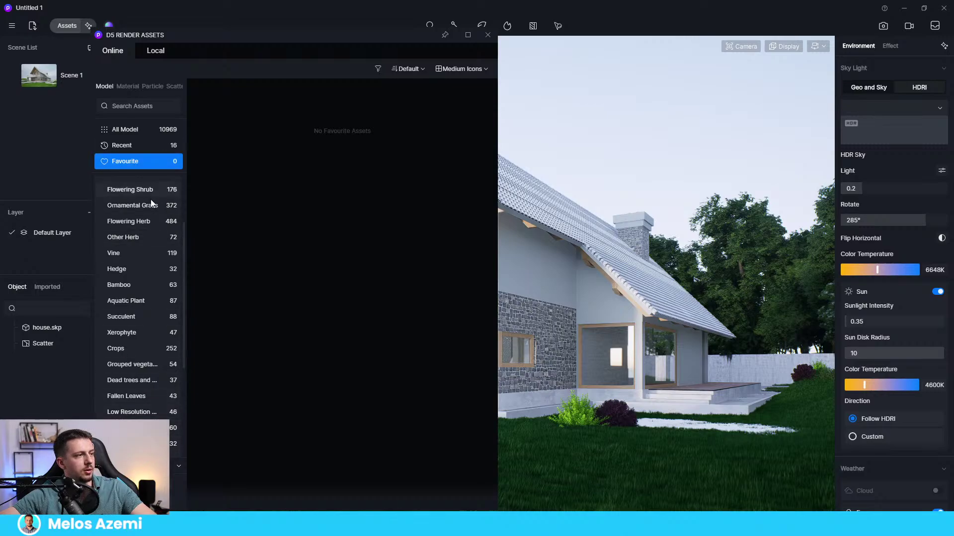
scroll(151, 203, up, 3)
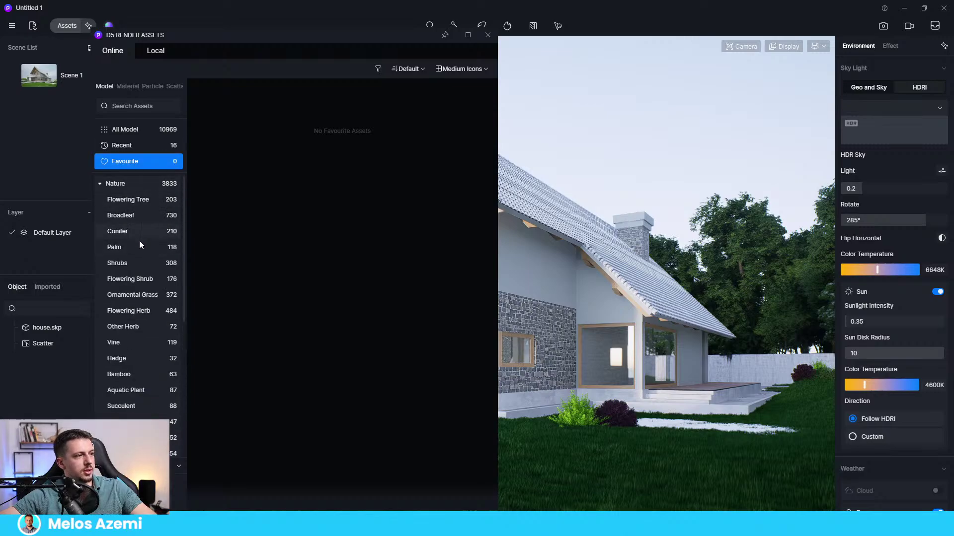
click(137, 262)
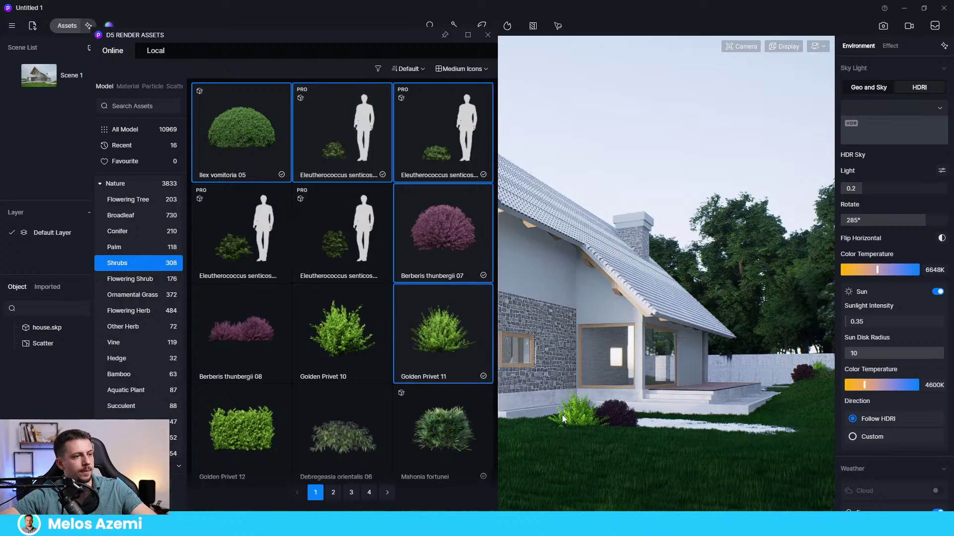
click(409, 329)
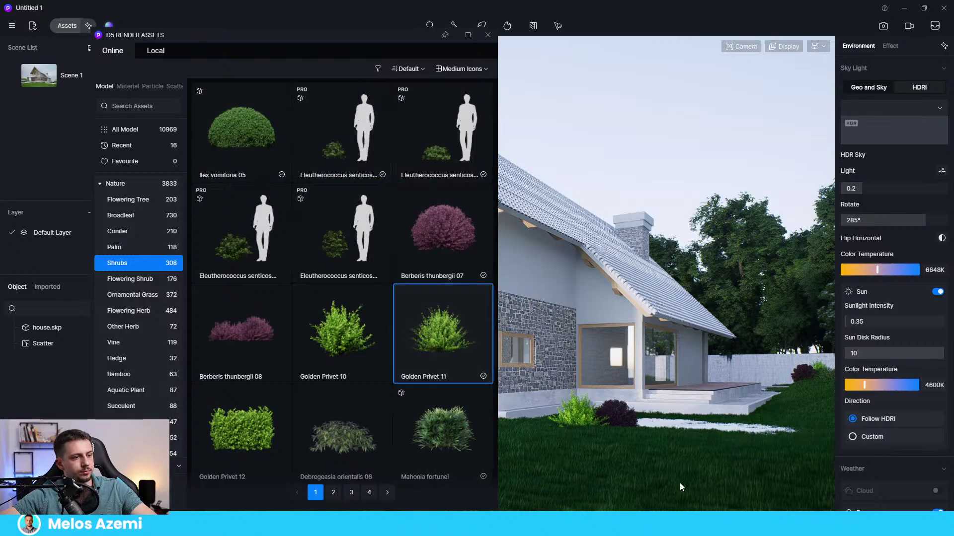
click(757, 421)
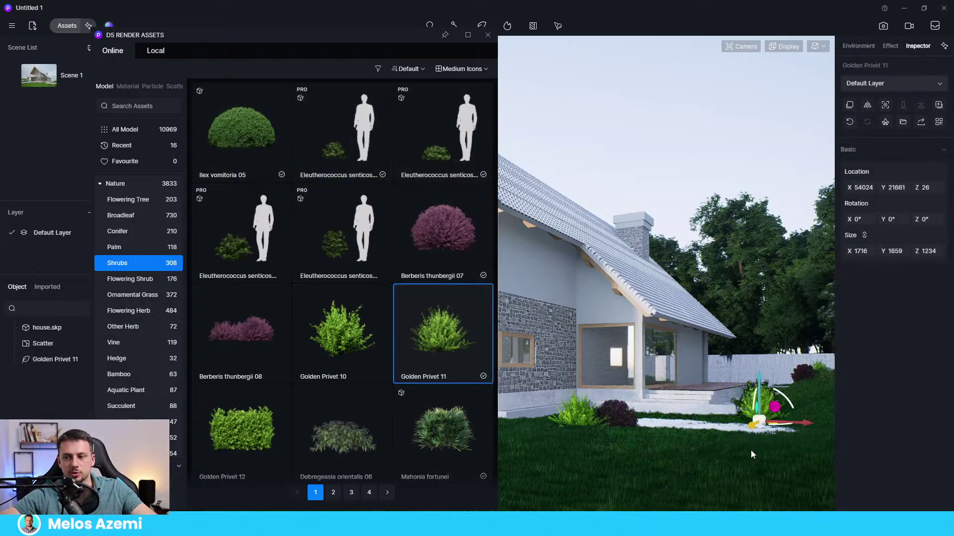
Place one Ilex vomitoria 05 on the foreground lawn near the house corner and another beside the garage driveway
click(243, 134)
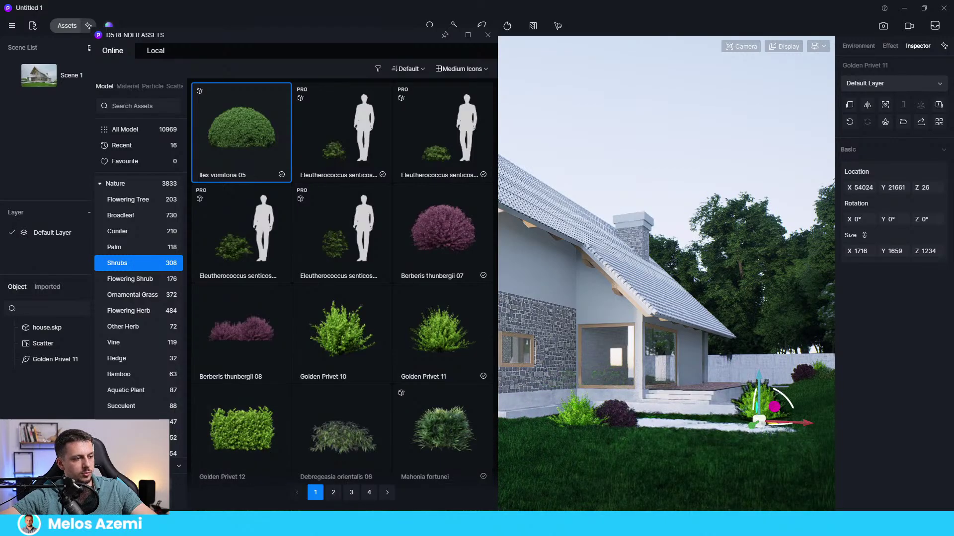
click(604, 468)
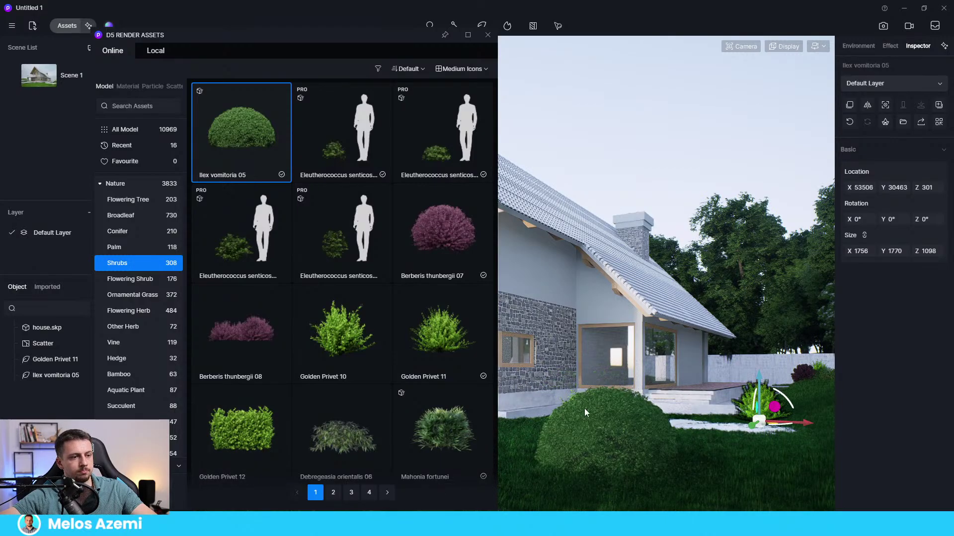
click(487, 35)
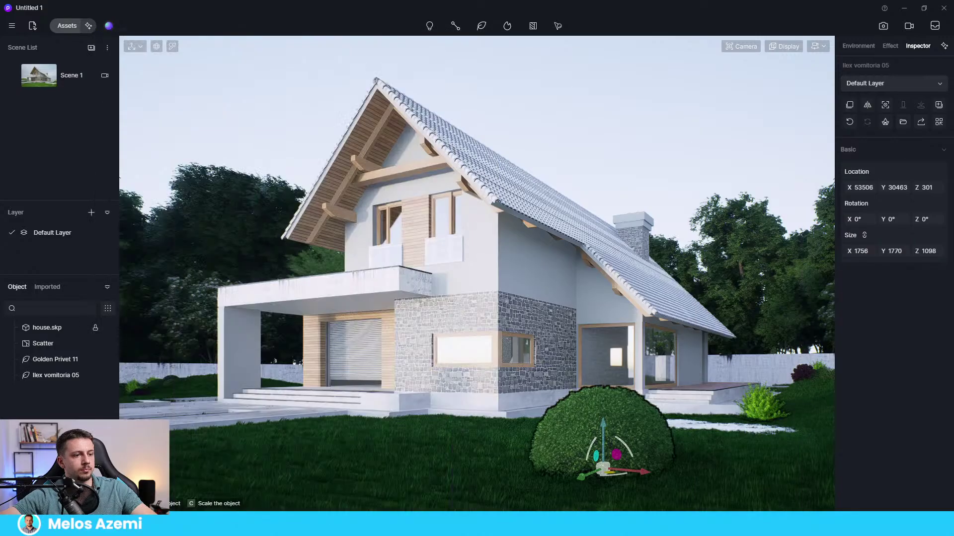
click(187, 391)
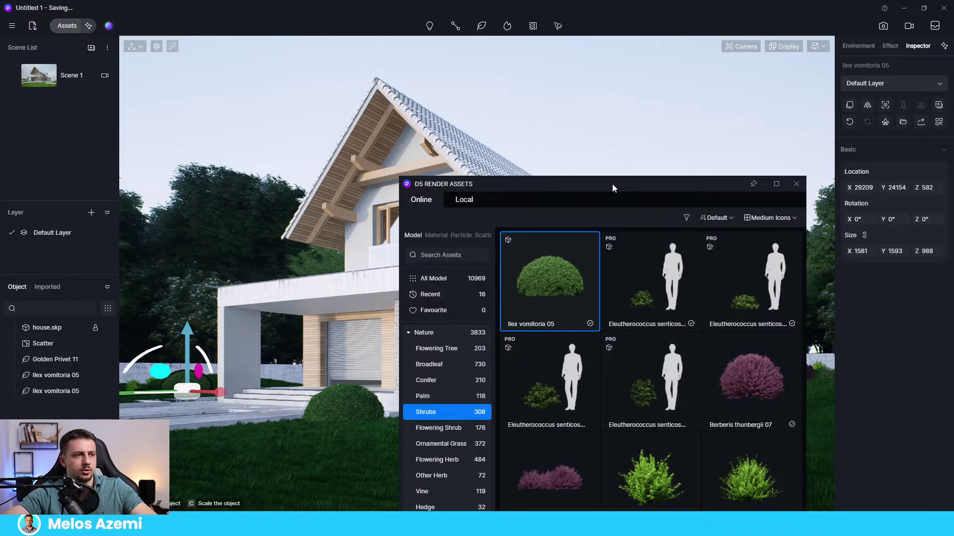
Place a Boxwood from the Shrubs assets on the foreground lawn, between the large Ilex and the Golden Privet
drag(529, 189, 236, 108)
scroll(351, 360, down, 5)
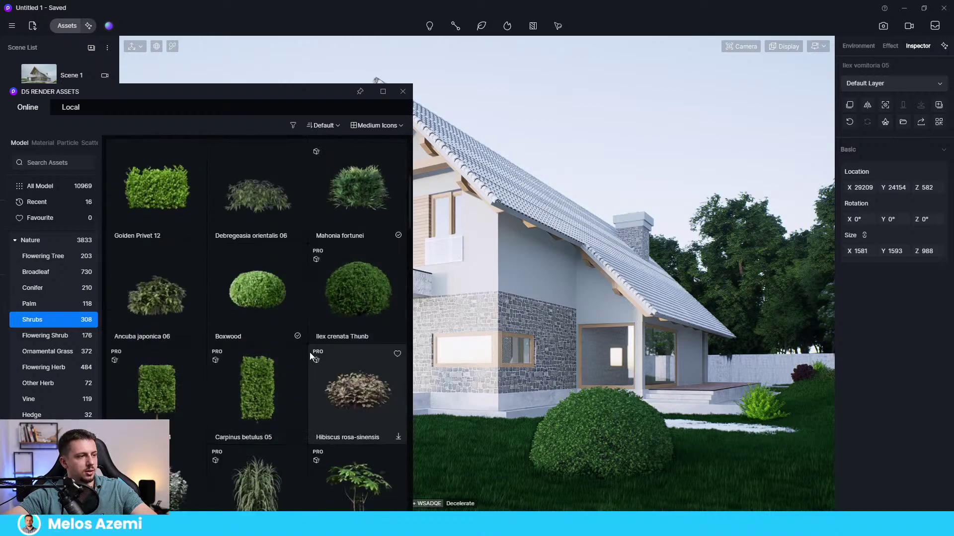
scroll(298, 328, down, 1)
click(266, 263)
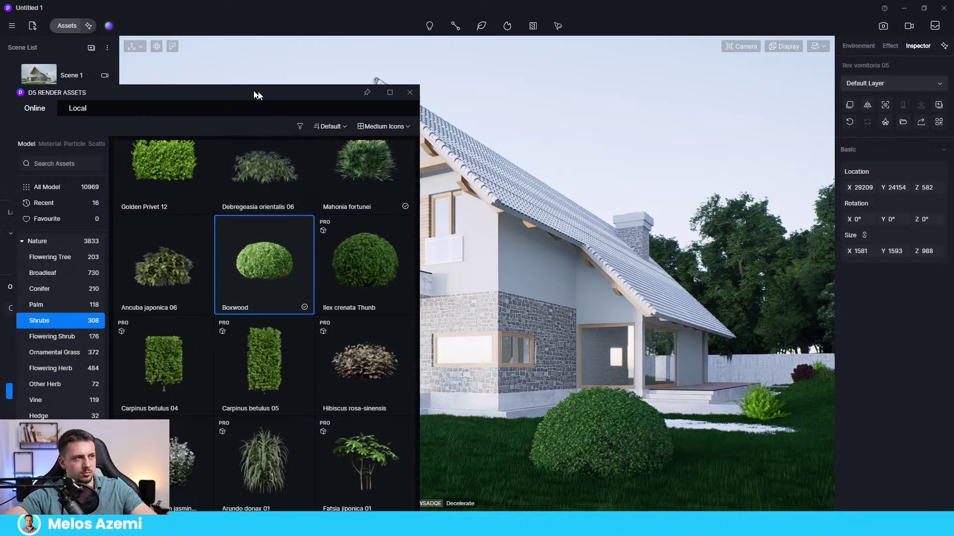
drag(255, 93, 171, 42)
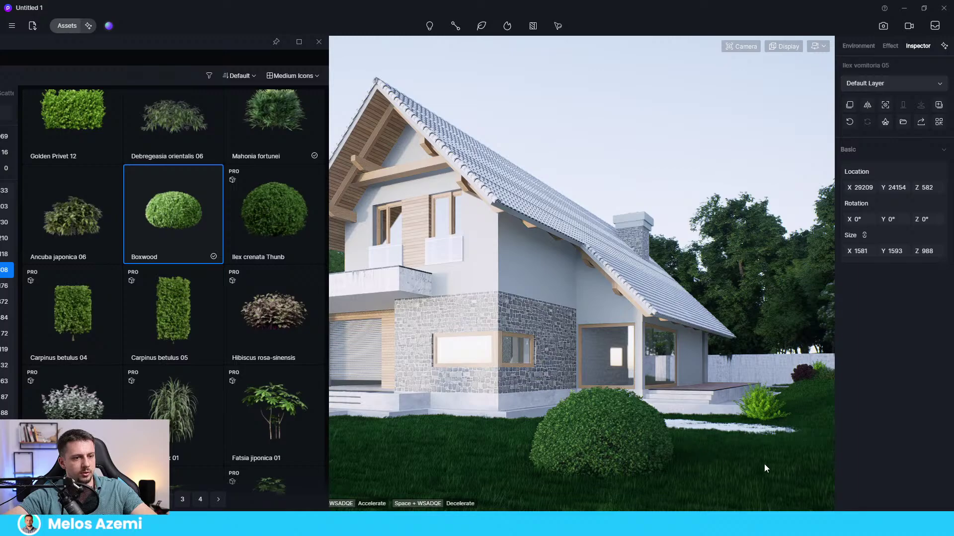
drag(186, 44, 314, 56)
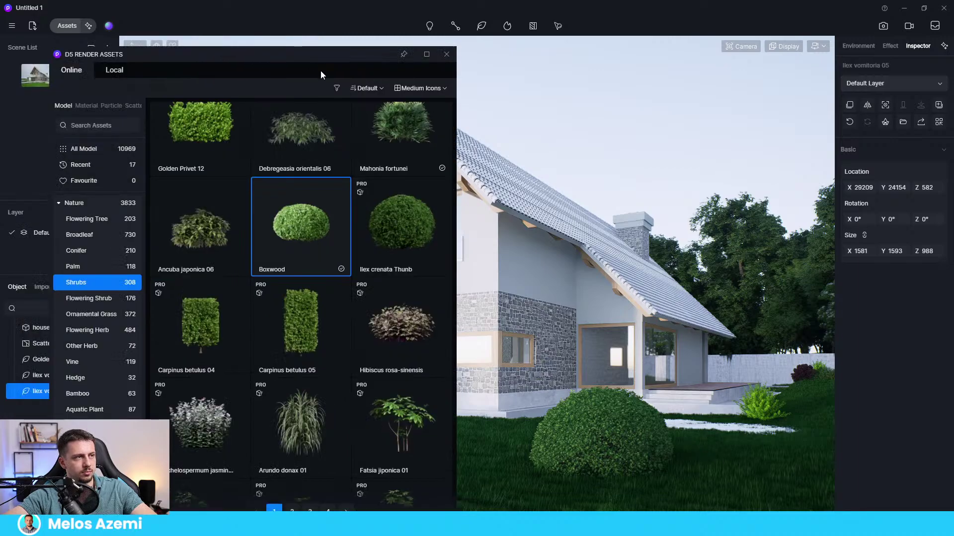
click(706, 450)
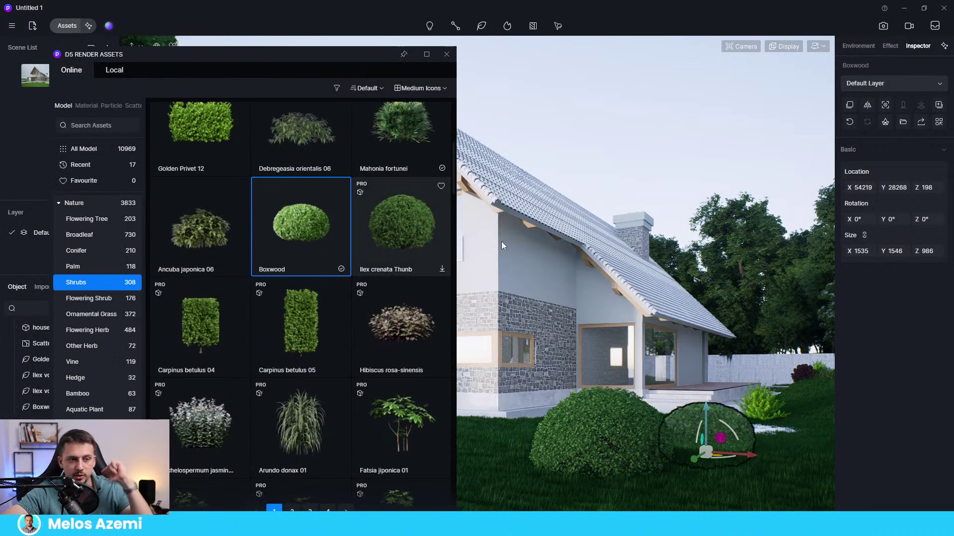
Browse the Shrubs assets and download the white Crossostephium chinense and the Ficus binnendijkii miq 02
scroll(377, 309, down, 9)
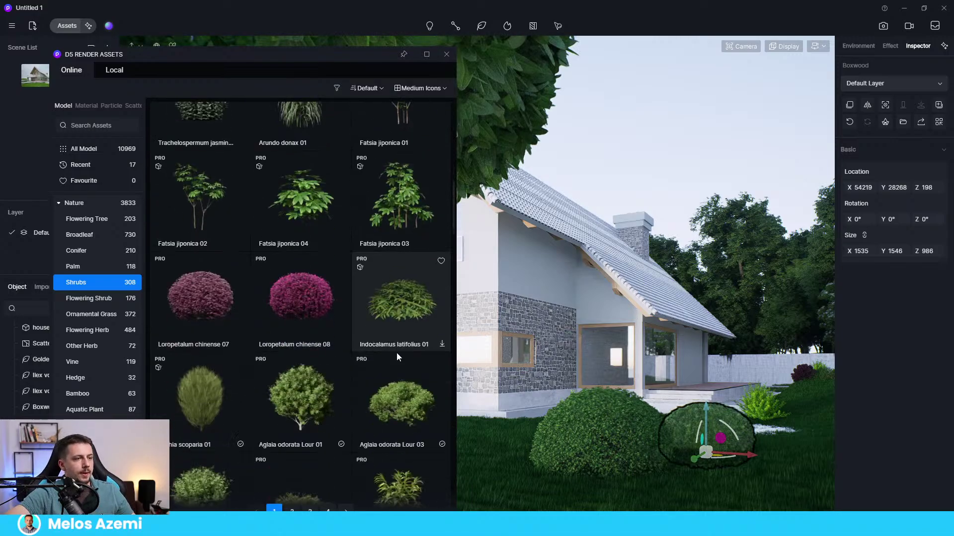
scroll(402, 390, down, 10)
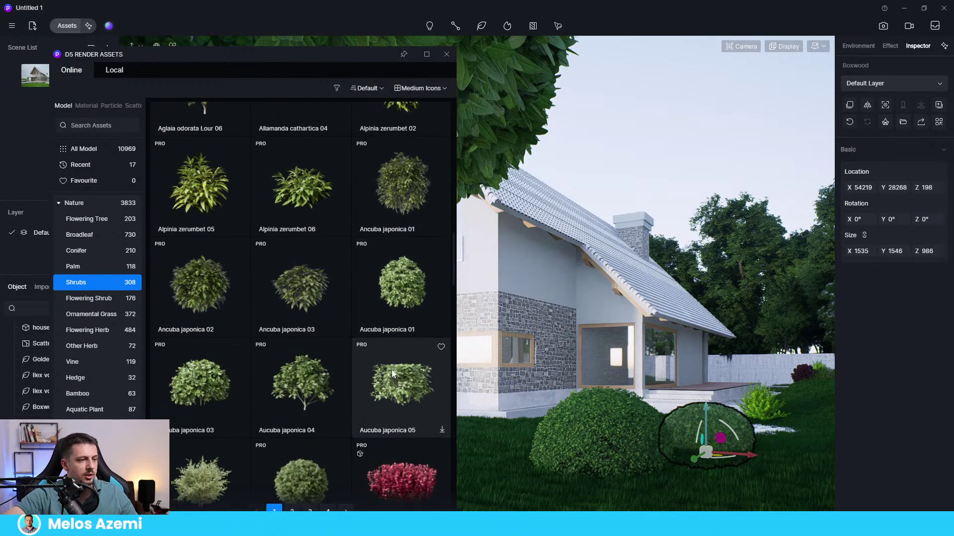
scroll(367, 355, down, 3)
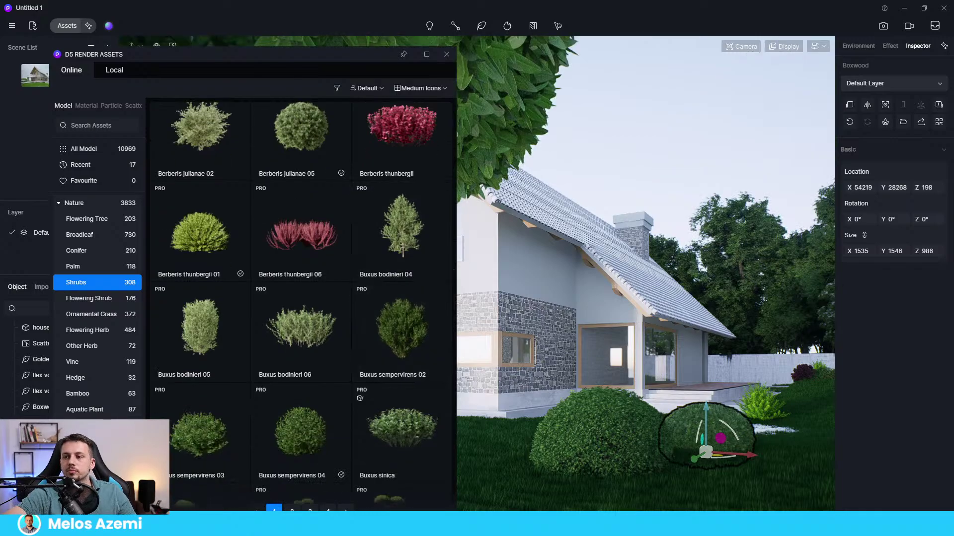
scroll(393, 279, down, 4)
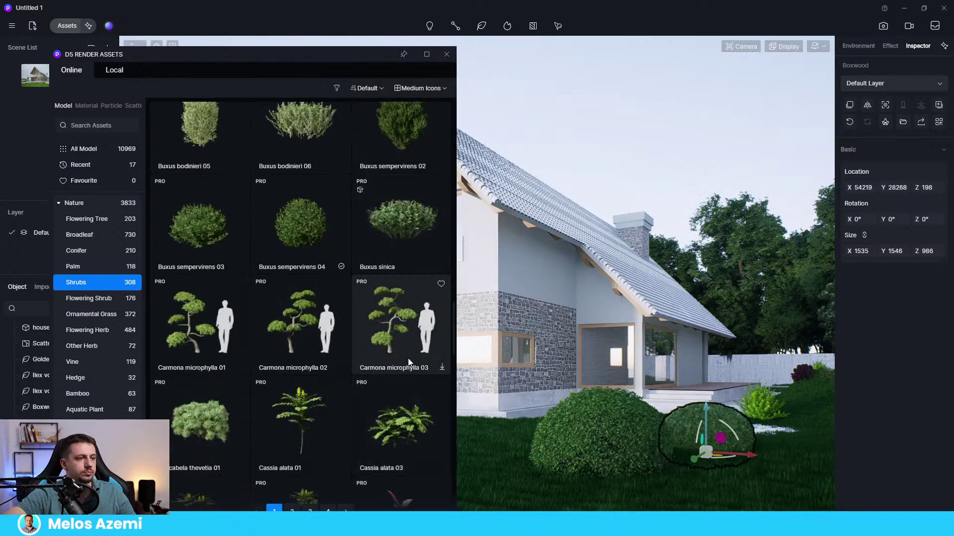
scroll(395, 329, down, 10)
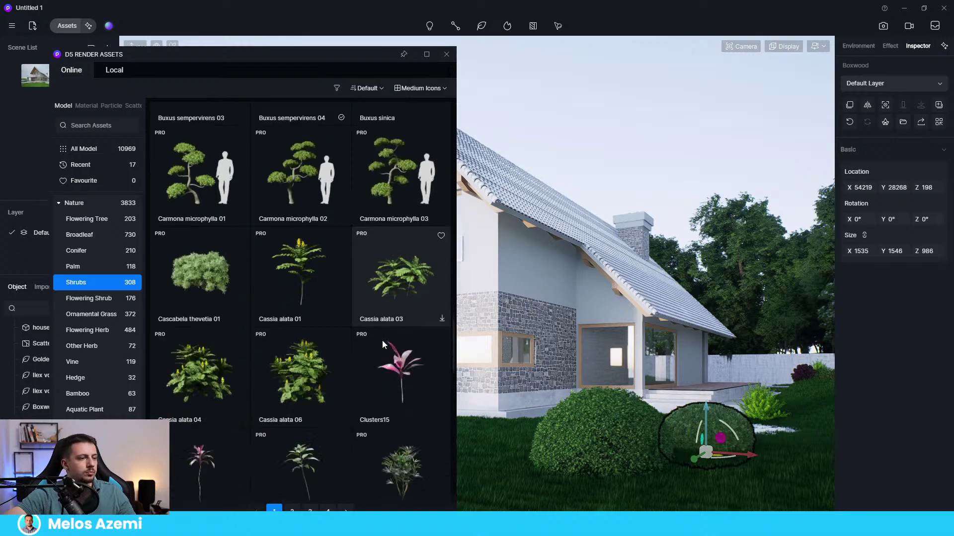
scroll(417, 366, down, 2)
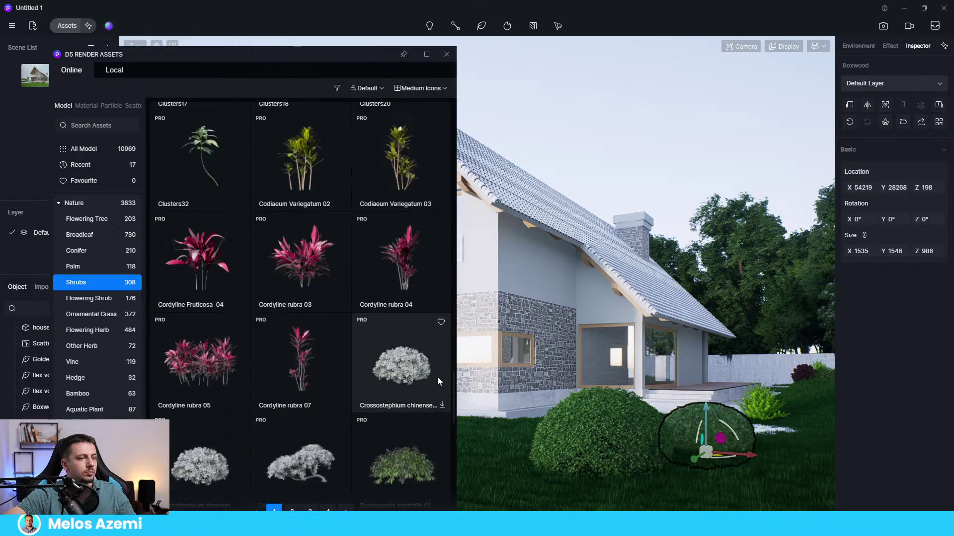
click(396, 381)
scroll(380, 417, down, 5)
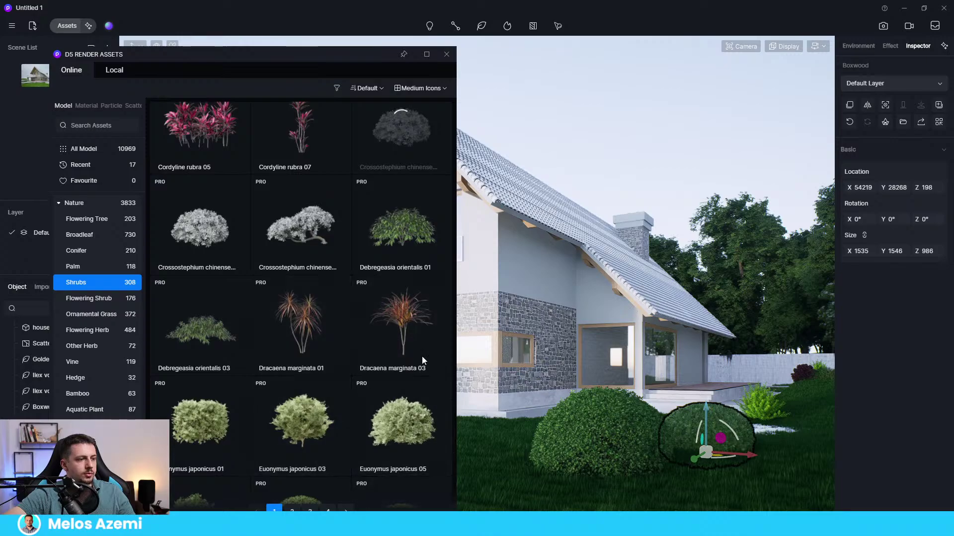
scroll(240, 299, down, 4)
click(207, 365)
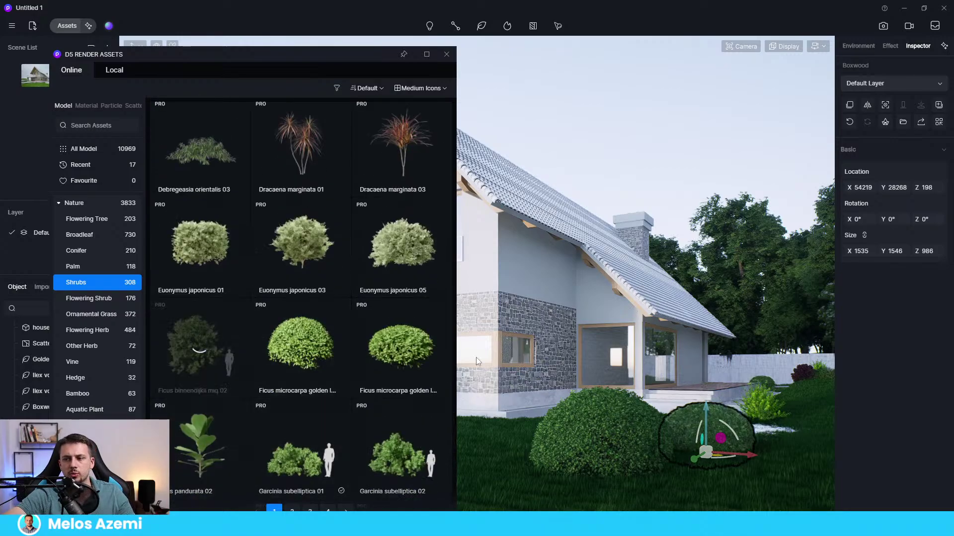
Place one Crossostephium chinense 04 on the foreground lawn directly in front of the Boxwood
scroll(262, 380, up, 1)
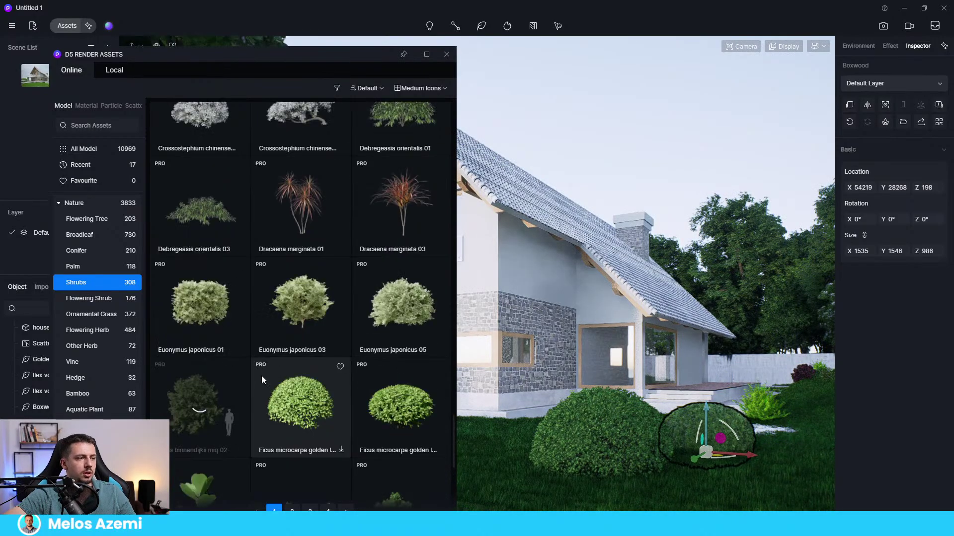
scroll(261, 380, up, 2)
scroll(373, 323, up, 3)
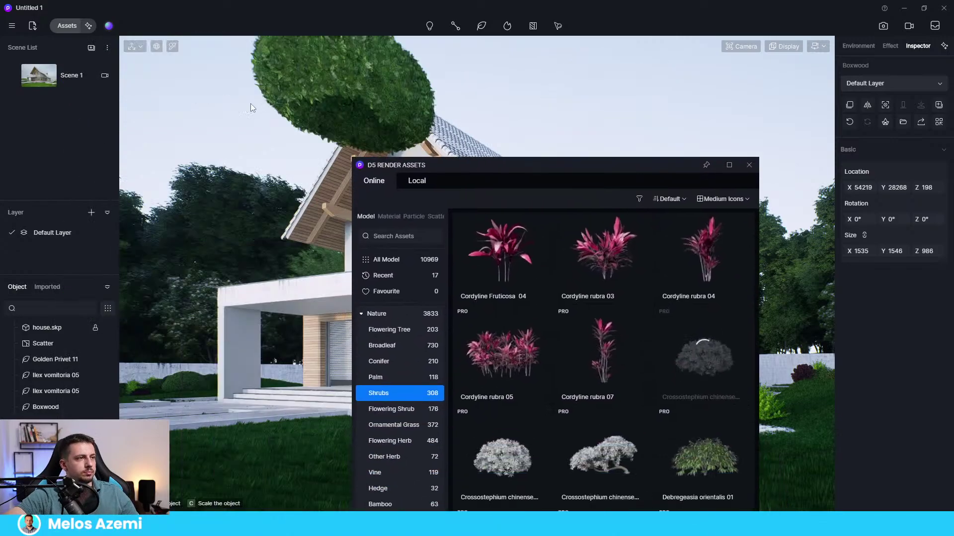
click(307, 138)
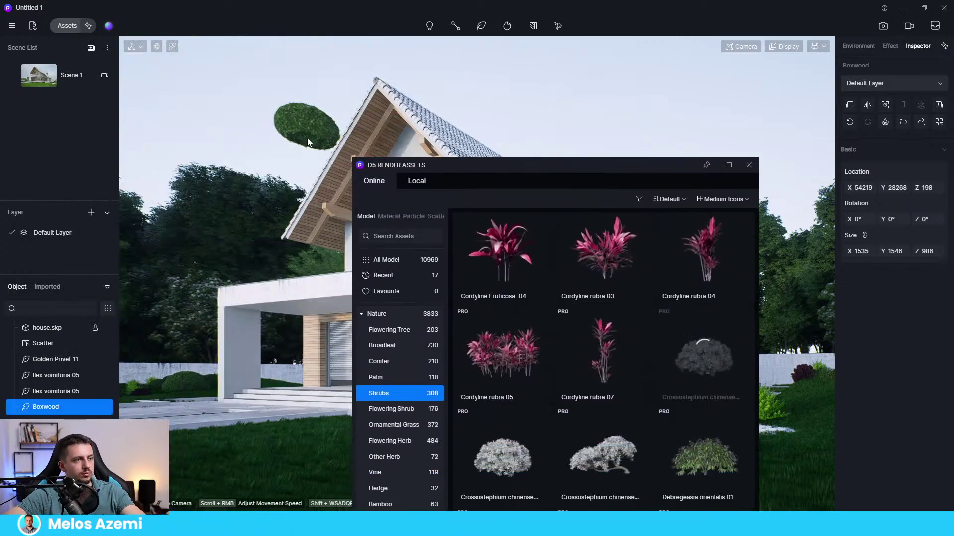
drag(435, 169, 165, 128)
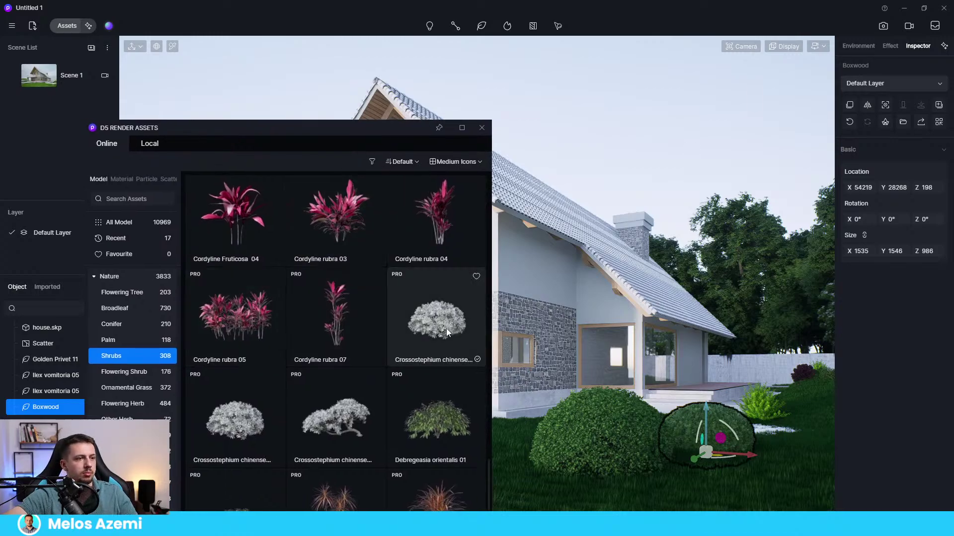
click(447, 328)
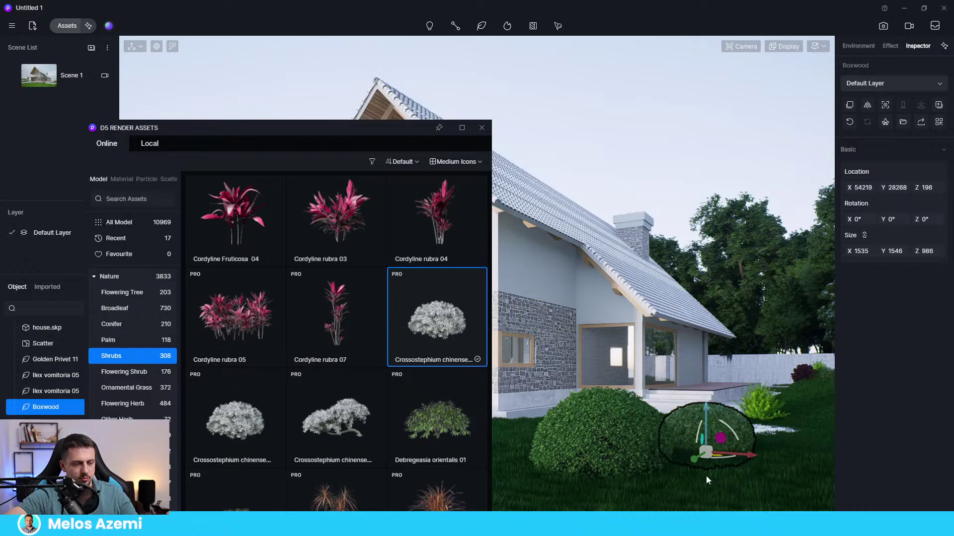
click(463, 362)
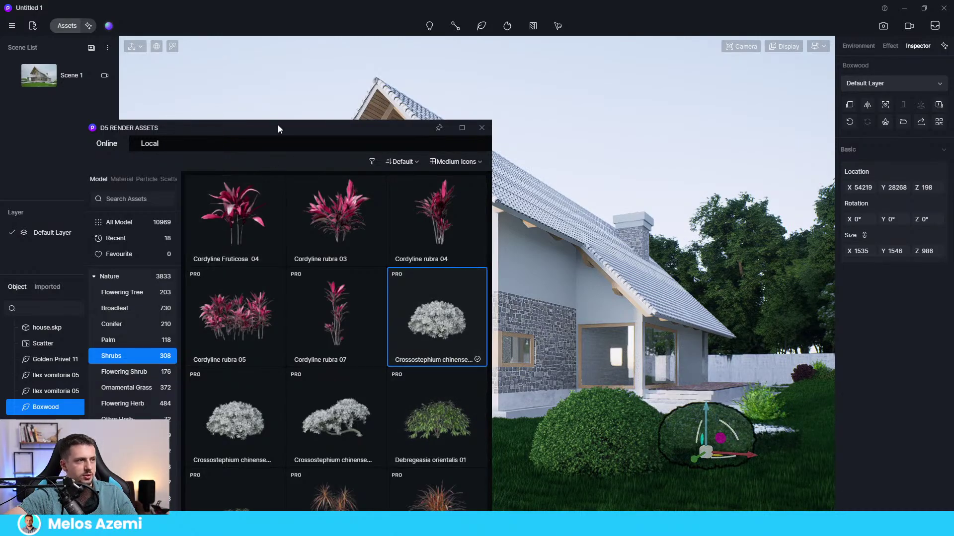
drag(278, 128, 177, 38)
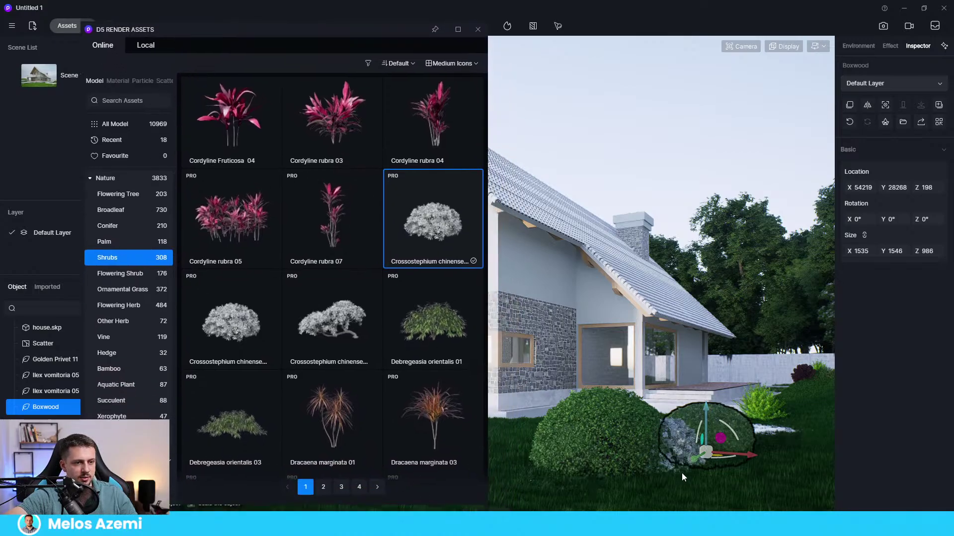
click(701, 483)
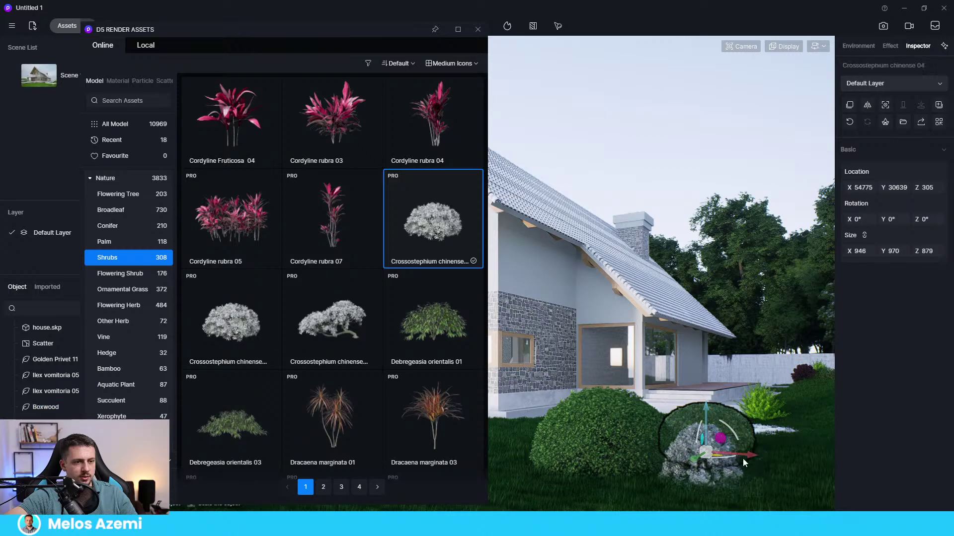
Place more small Crossostephium chinense 04 shrubs on the lawn edge, by the garage driveway and below the stone house wall
drag(278, 29, 913, 124)
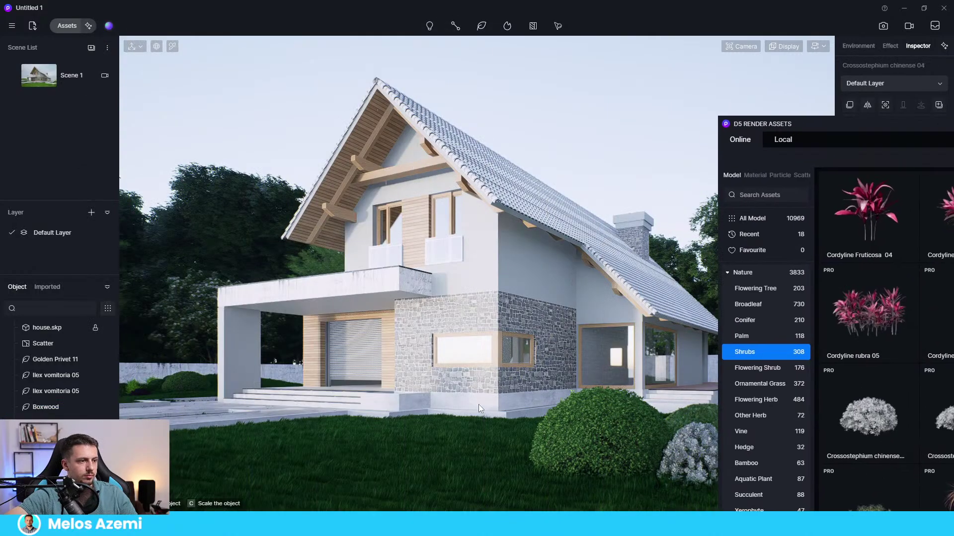
click(233, 437)
drag(233, 438, 438, 427)
Place one Ficus binnendijkii miq 02 on the lawn beyond the Golden Privet and another beside the garage's outer pillar
drag(801, 138, 297, 71)
scroll(506, 359, down, 5)
scroll(509, 356, down, 1)
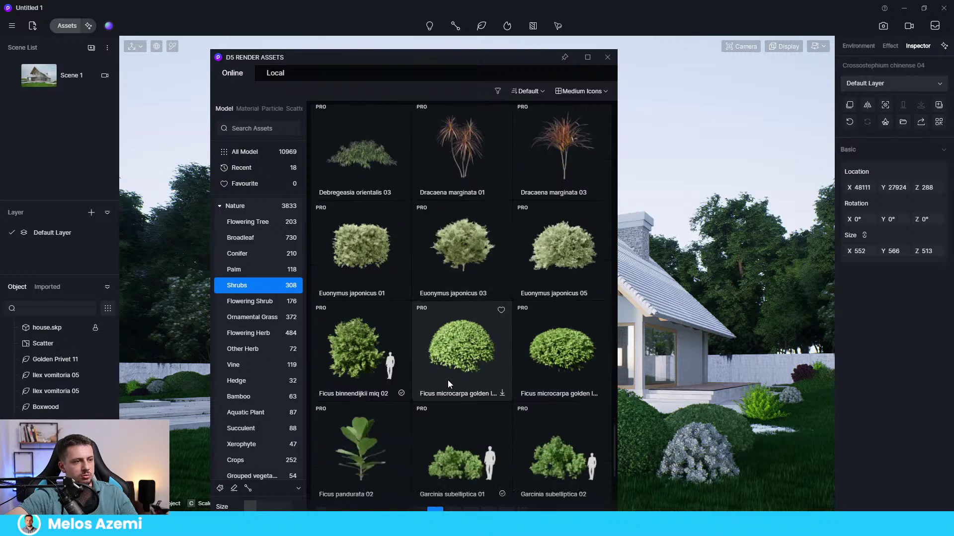
click(392, 374)
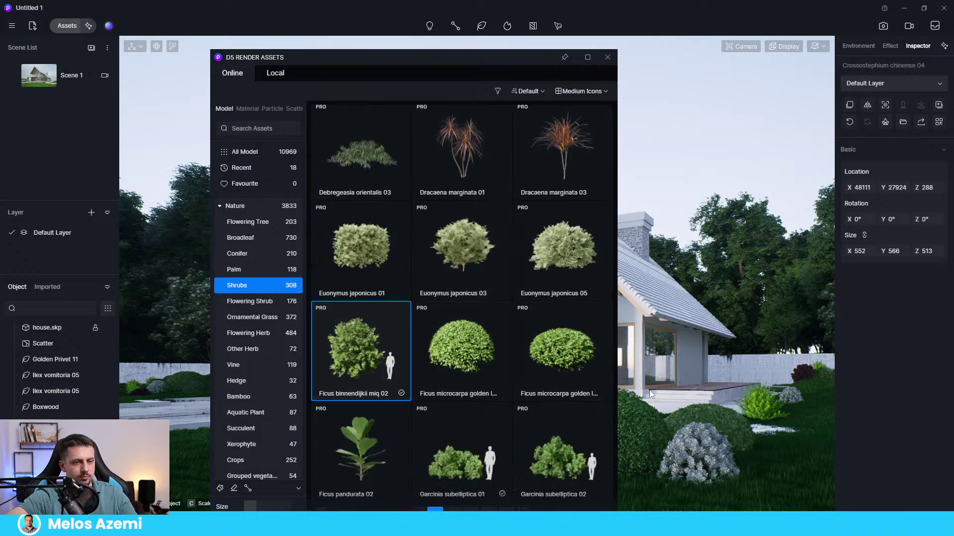
click(816, 392)
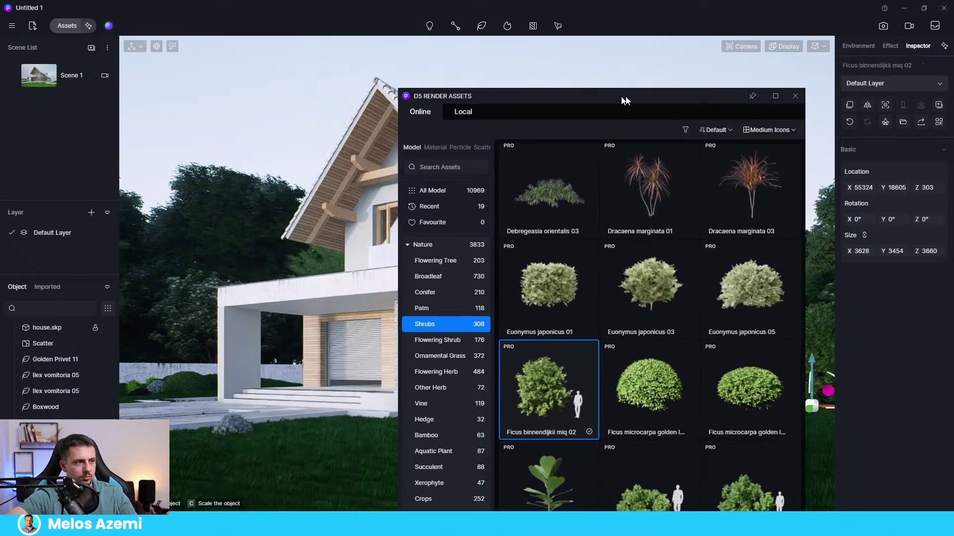
drag(625, 100, 634, 101)
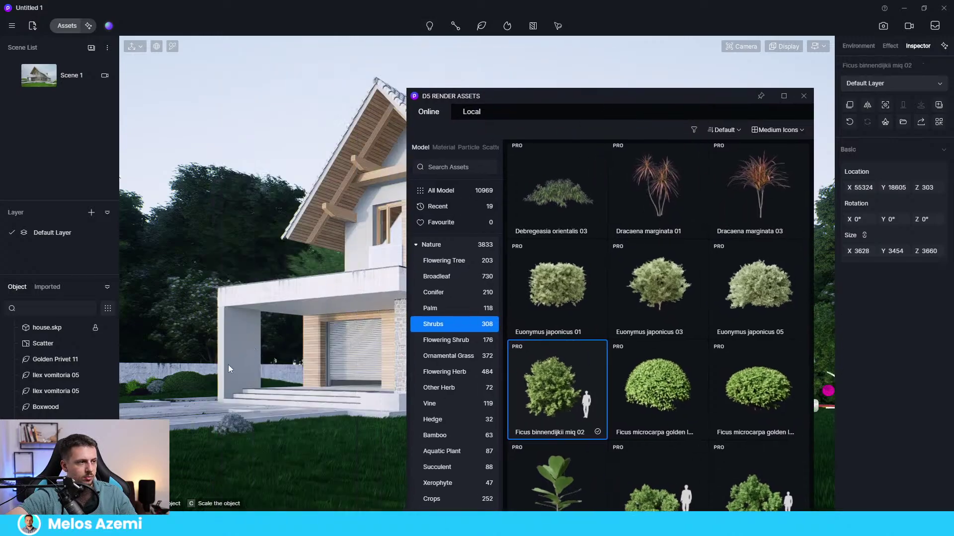
click(208, 379)
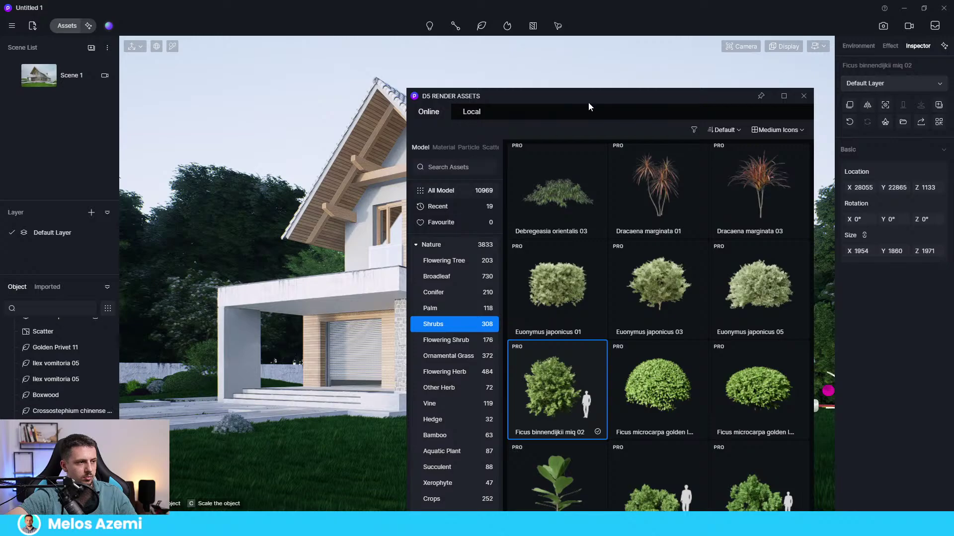
Look through the rest of the first page and the whole second page of Shrubs assets for another suitable shrub
drag(570, 96, 271, 19)
scroll(395, 379, down, 3)
scroll(395, 379, down, 5)
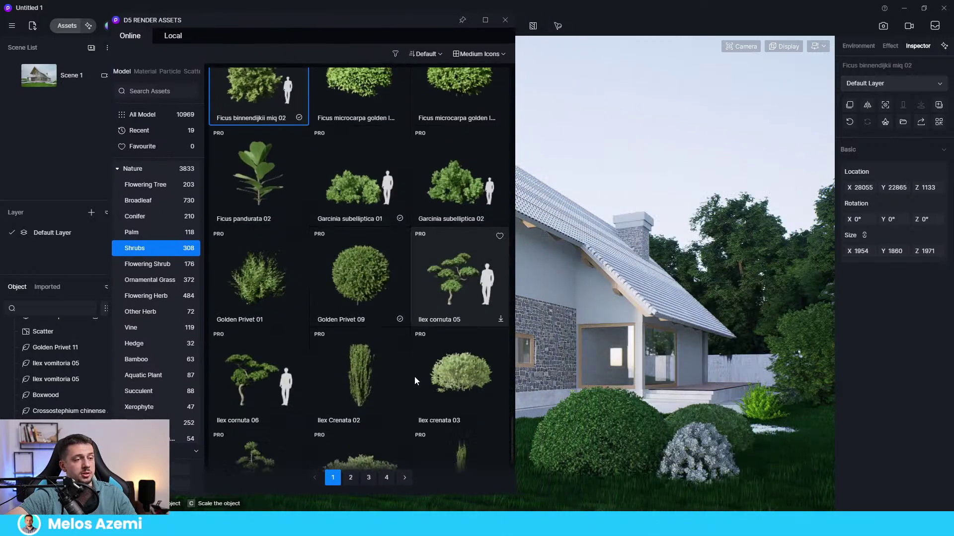
click(351, 477)
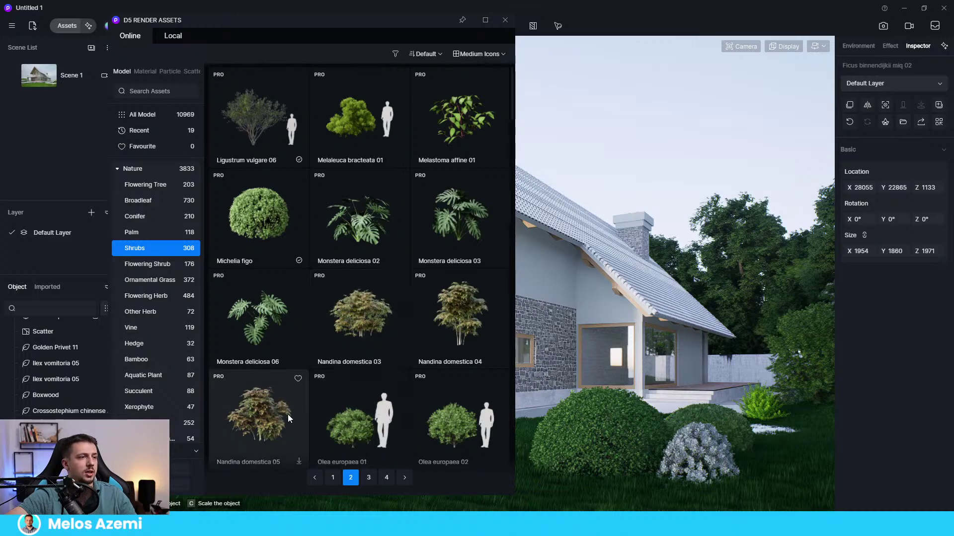
scroll(347, 357, down, 2)
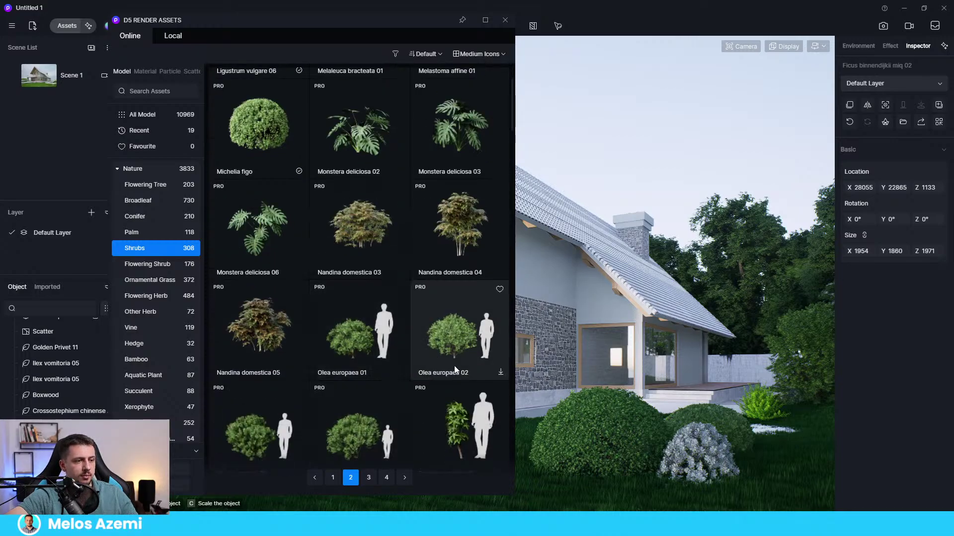
scroll(454, 368, down, 3)
scroll(451, 370, down, 2)
scroll(448, 369, down, 2)
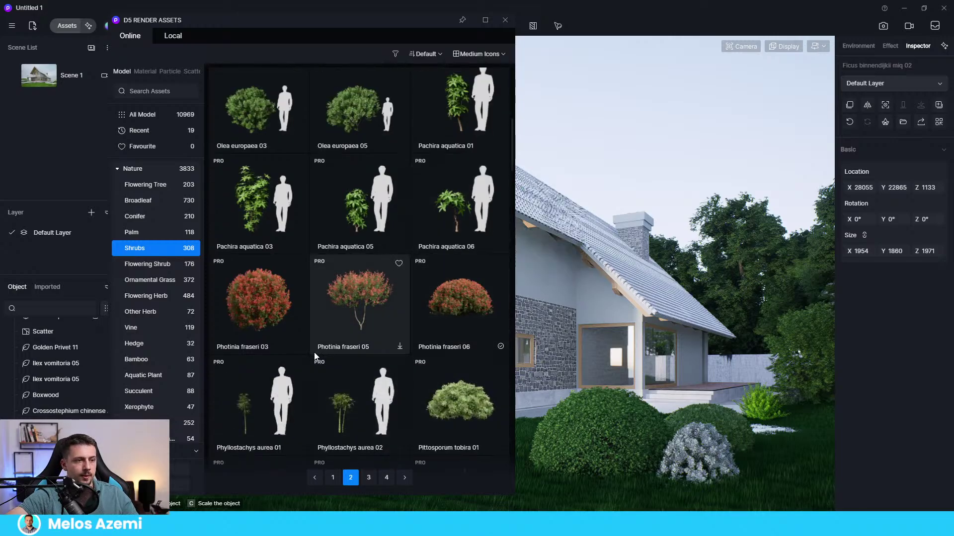
scroll(342, 356, down, 4)
scroll(436, 352, down, 8)
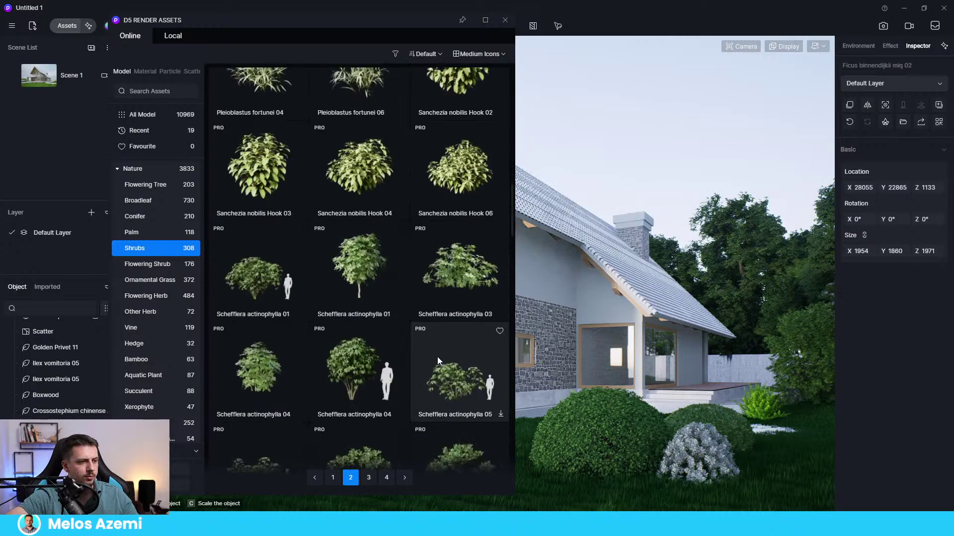
scroll(329, 257, down, 8)
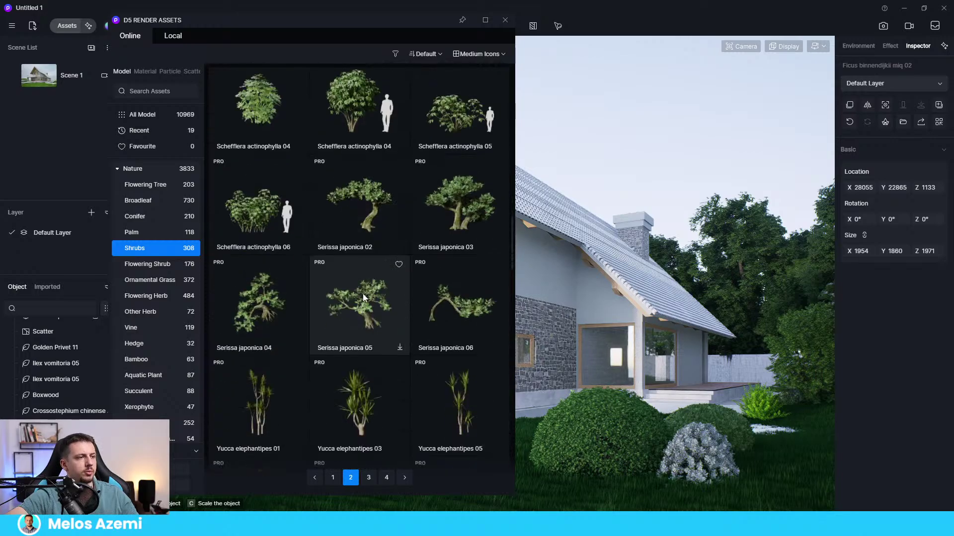
scroll(433, 366, down, 20)
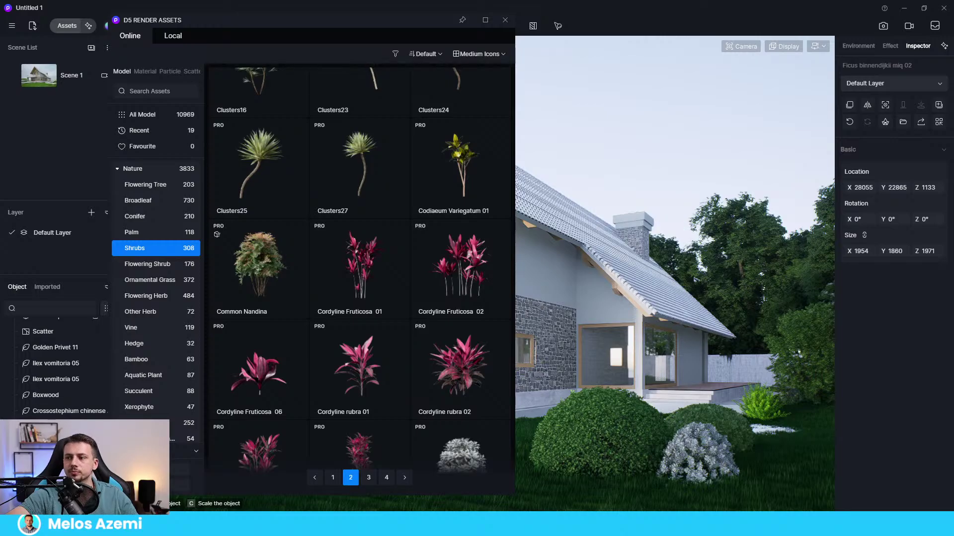
scroll(406, 373, down, 10)
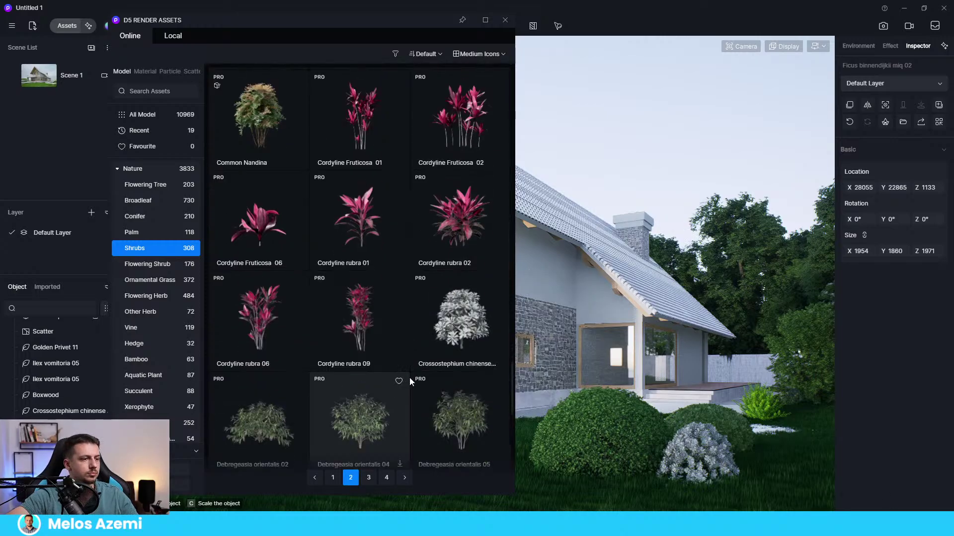
scroll(455, 358, down, 6)
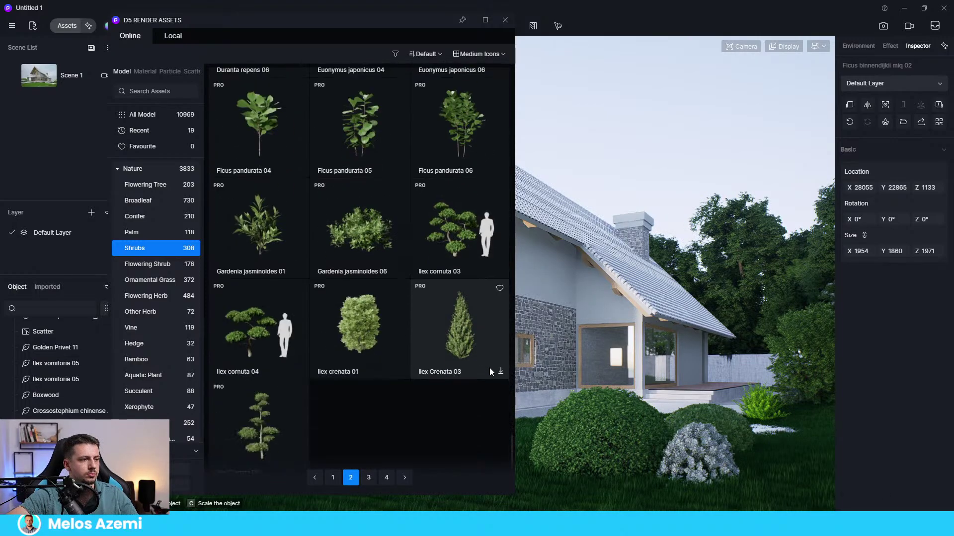
Place one Lonicera maacki 02 from the third page of Shrubs on the lawn in front of the house's stone corner
click(366, 478)
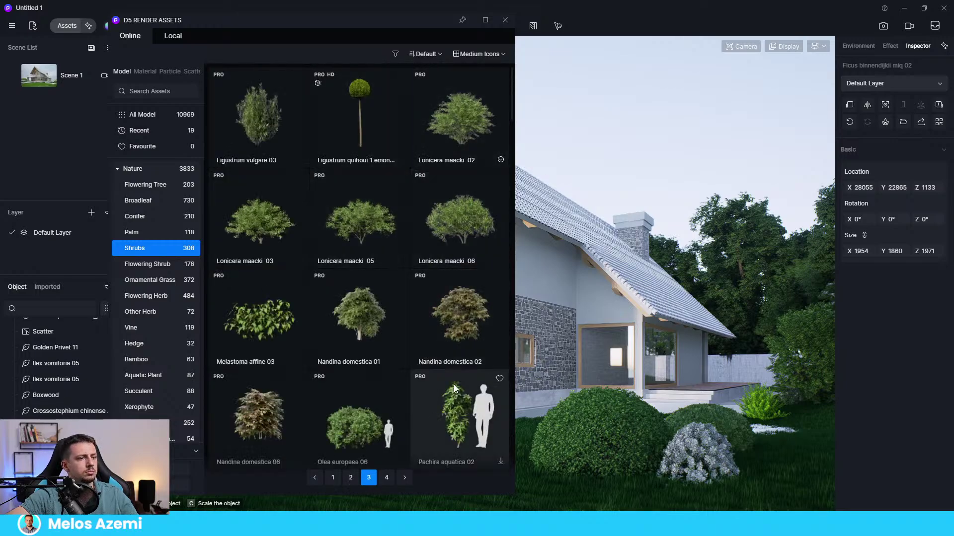
click(457, 122)
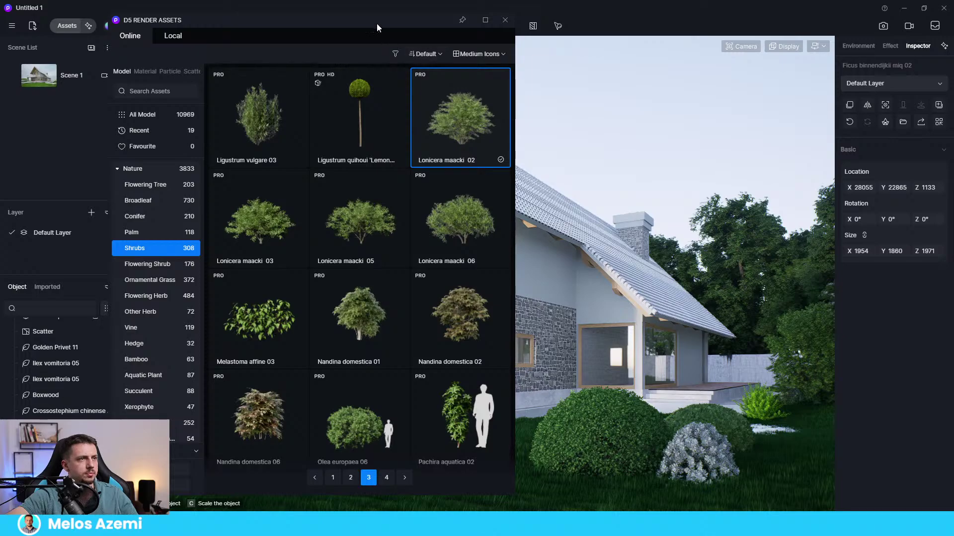
drag(377, 23, 902, 147)
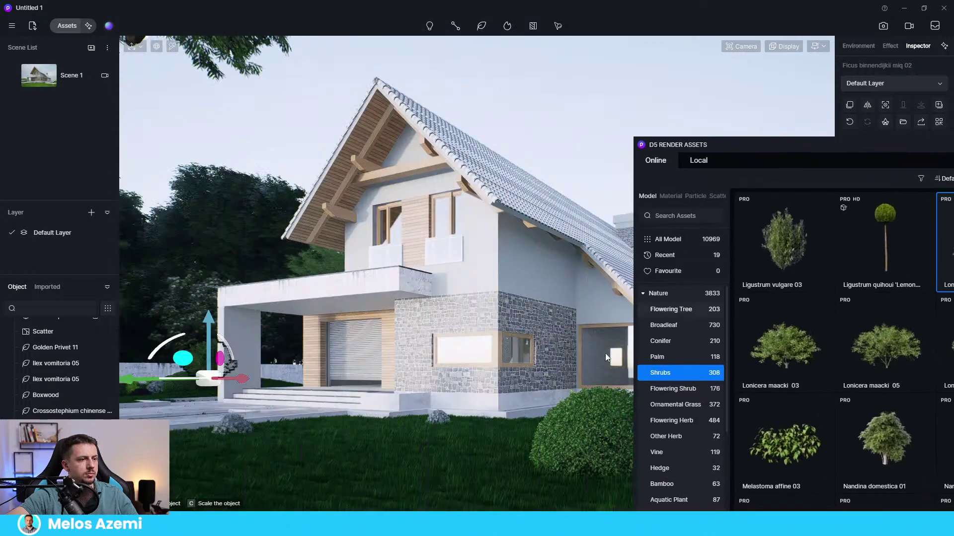
click(342, 424)
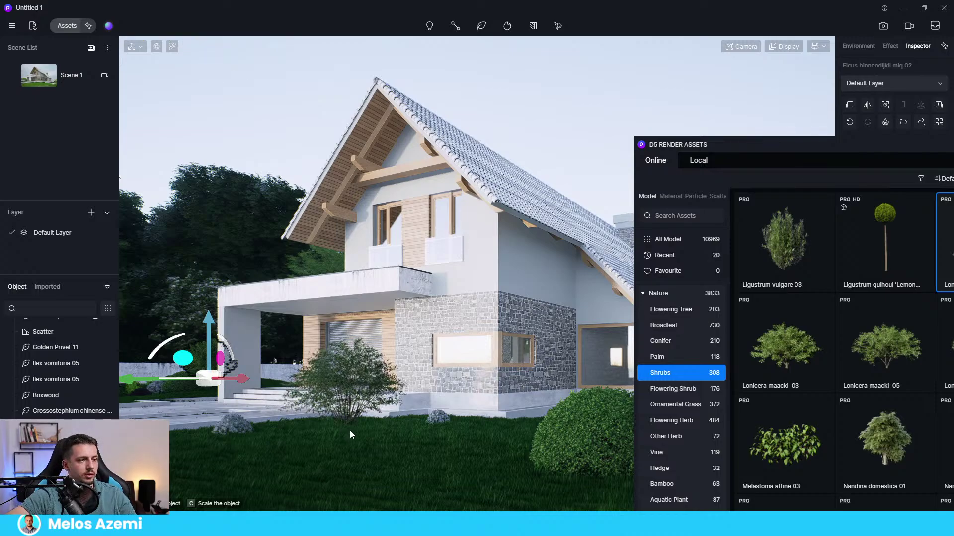
click(419, 427)
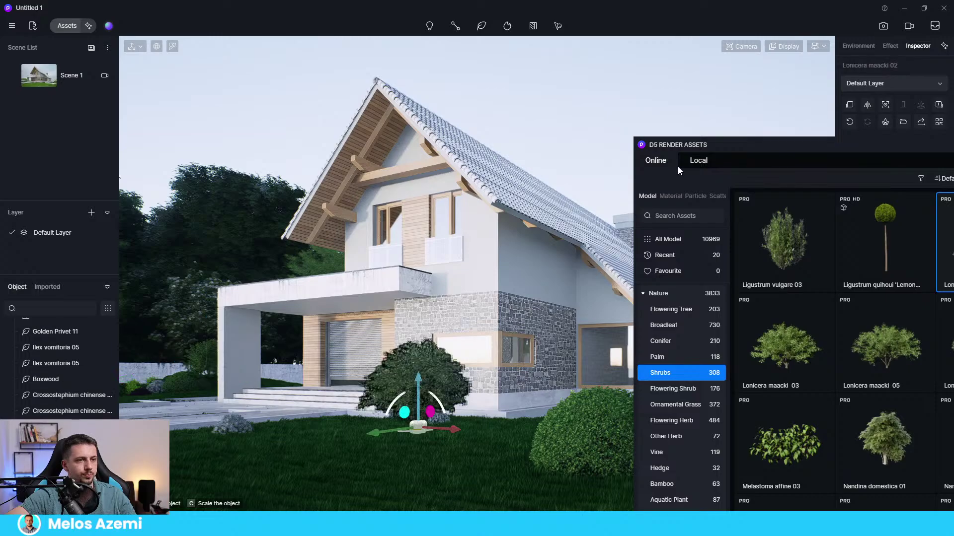
Find Berberis thunbergii 03 further down the third page of Shrubs and download it for placement
drag(702, 146, 283, 87)
scroll(520, 375, down, 3)
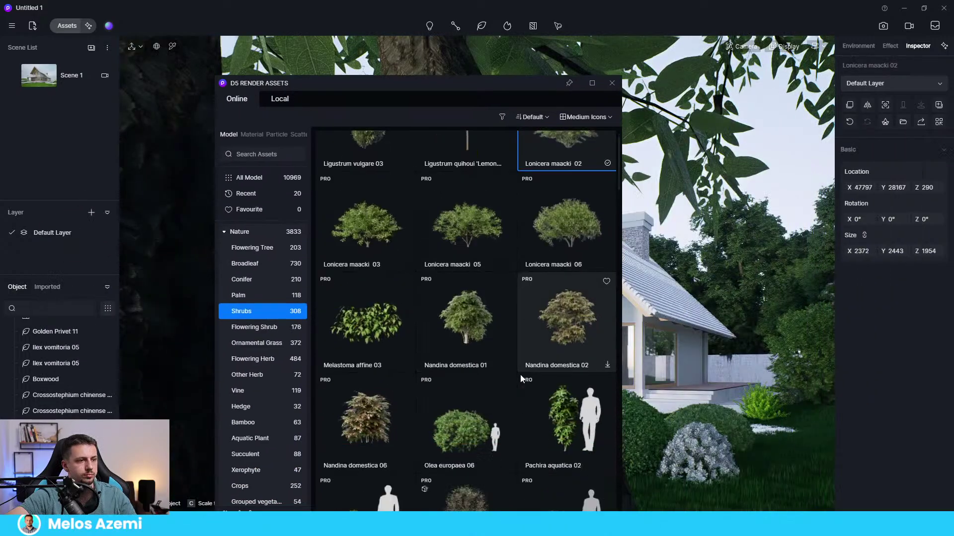
drag(520, 78, 815, 75)
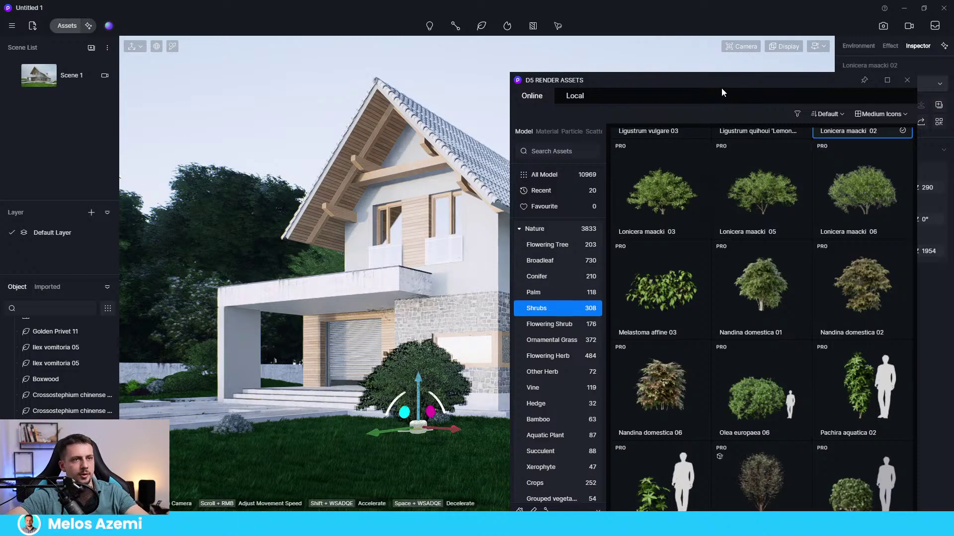
drag(721, 85, 561, 40)
scroll(655, 307, down, 5)
scroll(664, 375, down, 10)
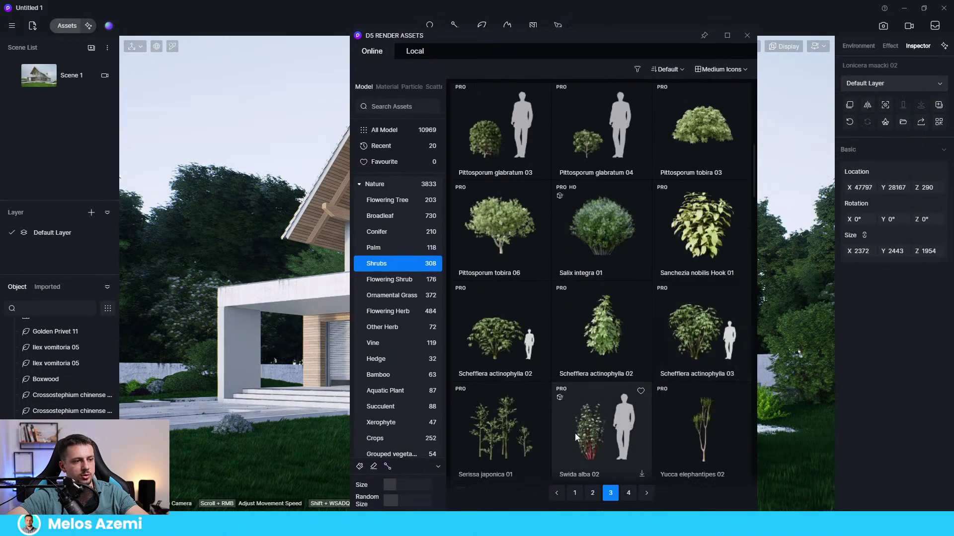
scroll(700, 413, down, 4)
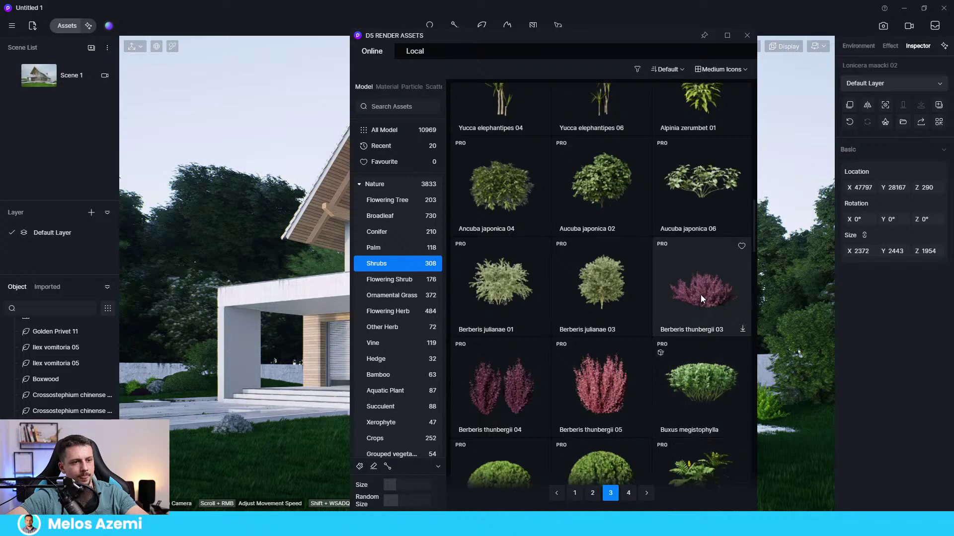
scroll(695, 258, up, 2)
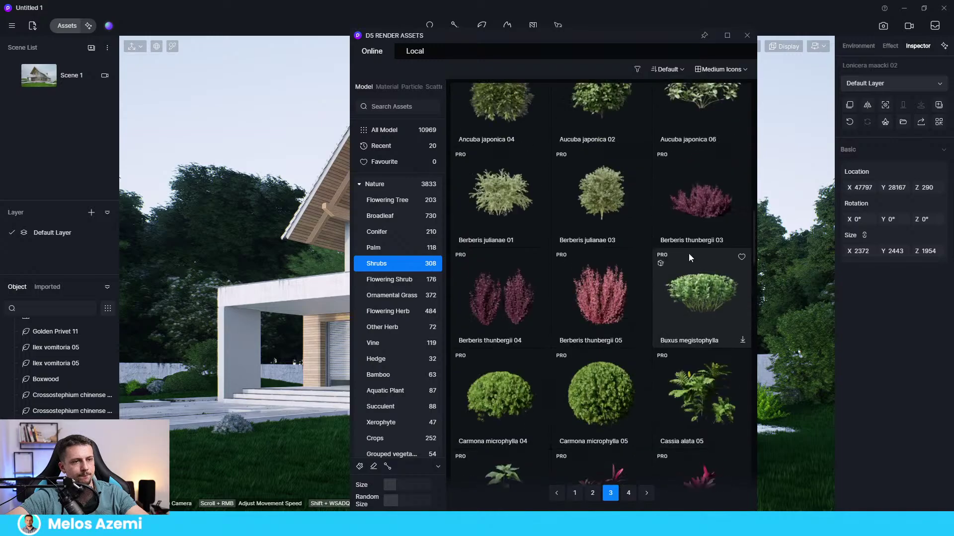
click(705, 208)
Place one Berberis thunbergii 03 on the lawn in front of the garage and another beside the Golden Privet near the terrace
drag(567, 39, 187, 60)
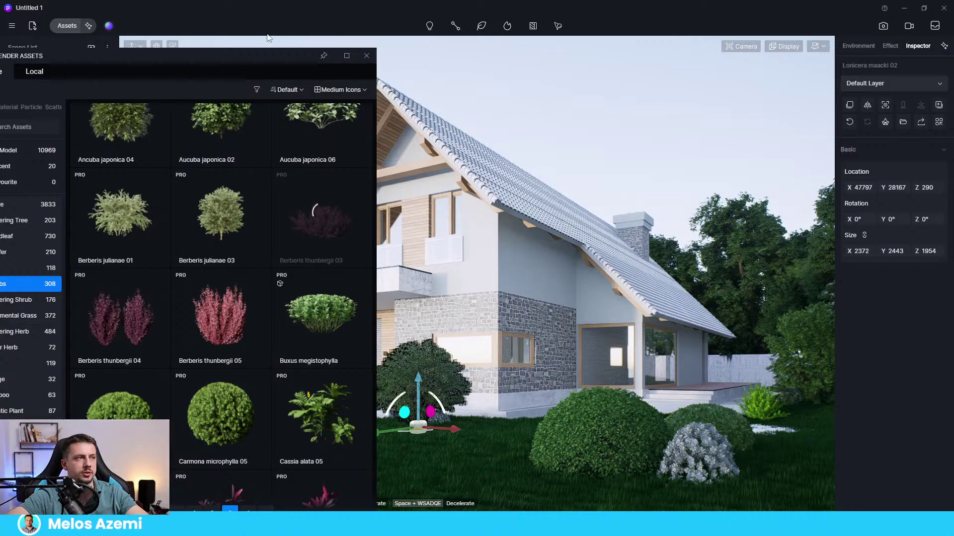
drag(268, 54, 746, 80)
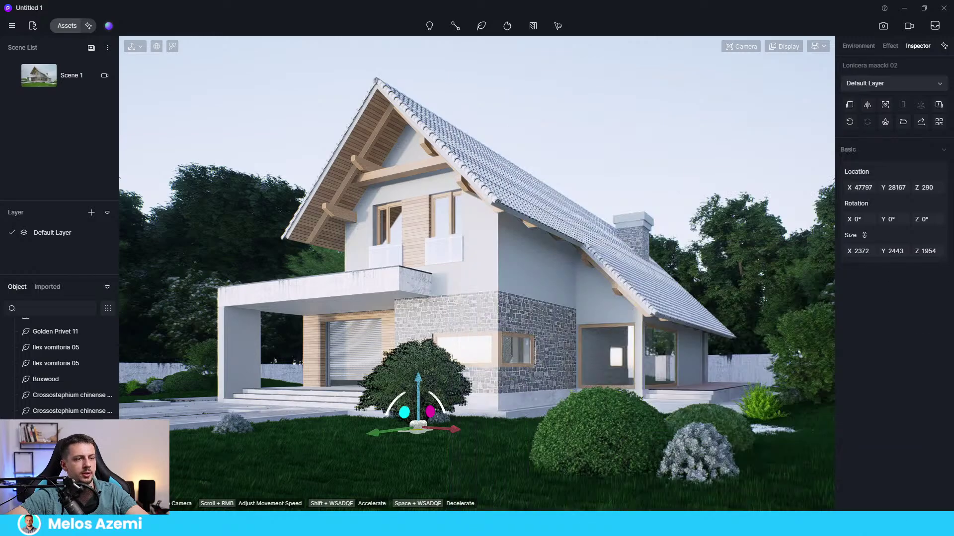
drag(601, 522, 386, 82)
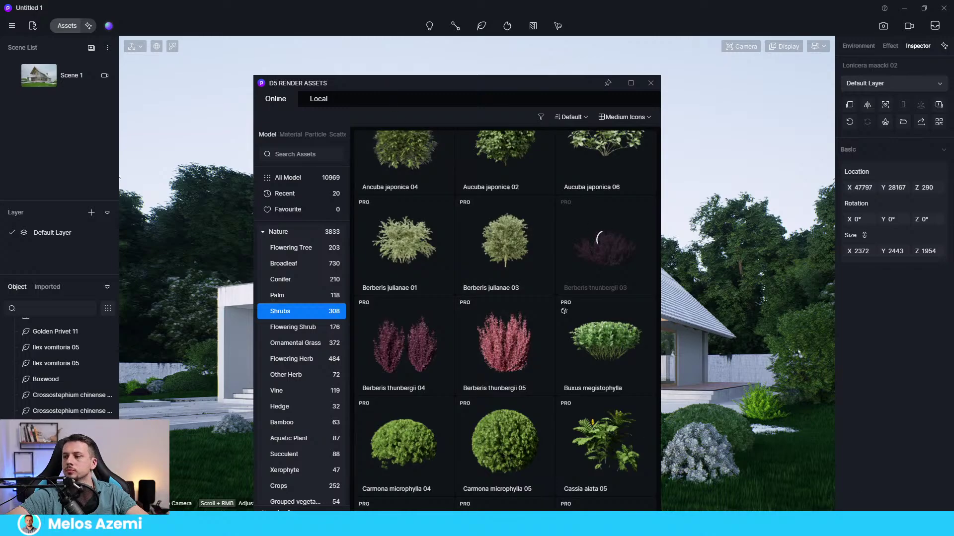
scroll(563, 345, down, 2)
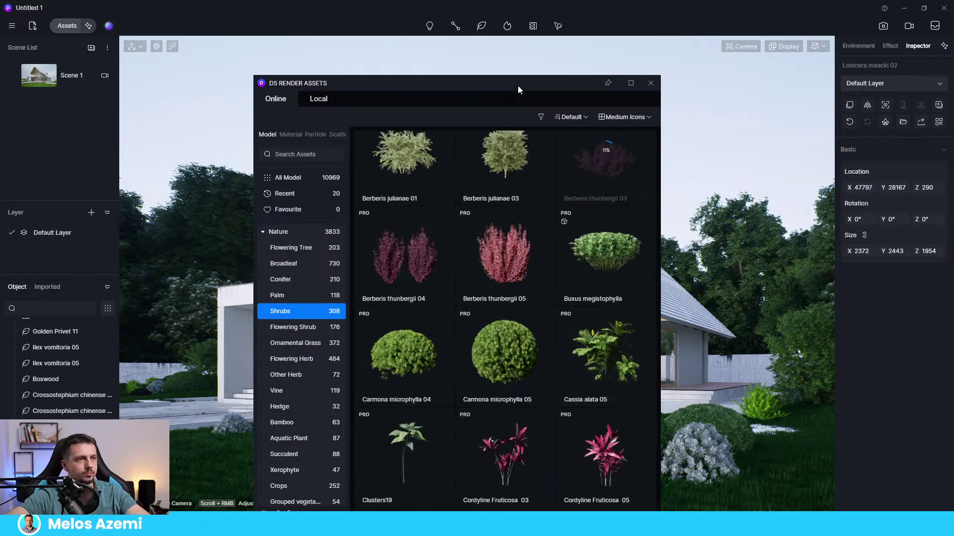
drag(517, 86, 571, 69)
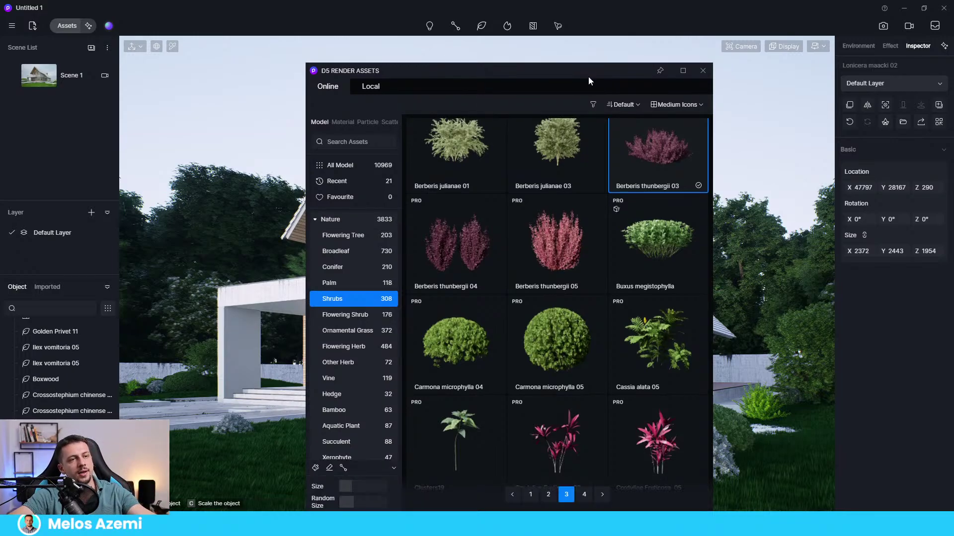
drag(582, 67, 785, 56)
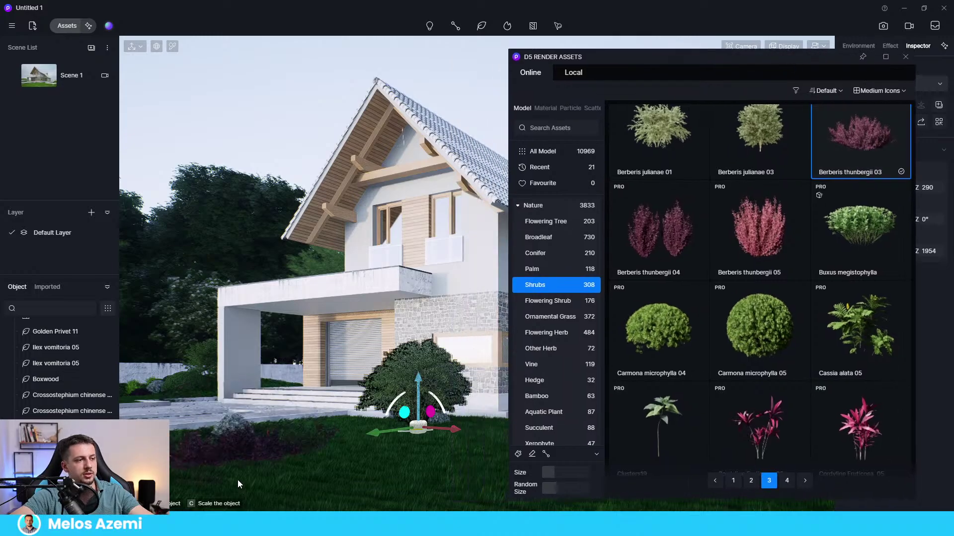
click(338, 440)
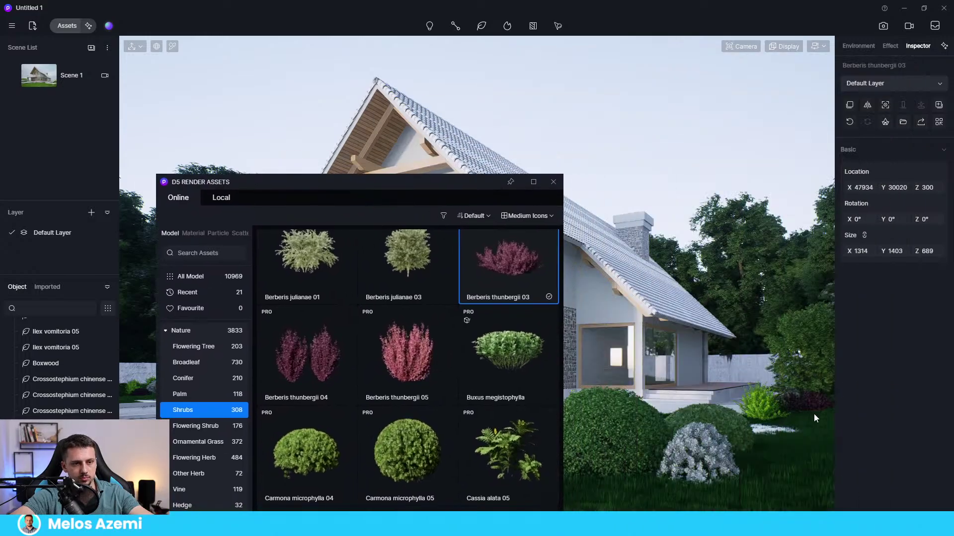
click(813, 417)
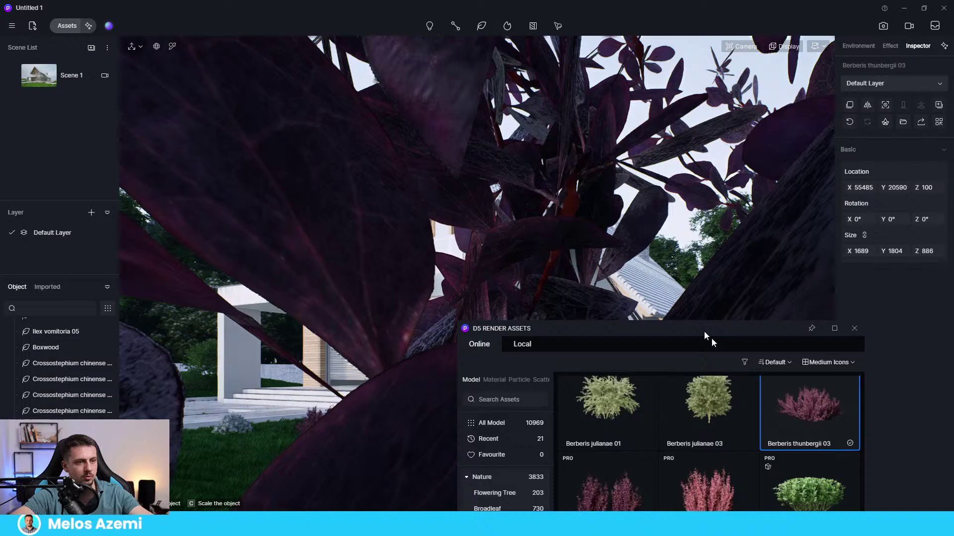
drag(705, 329, 624, 149)
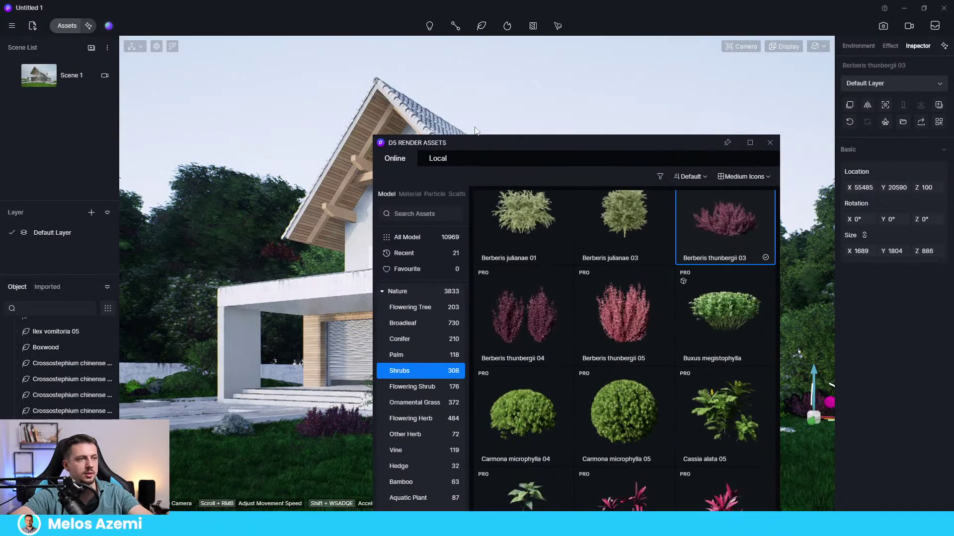
drag(484, 143, 720, 521)
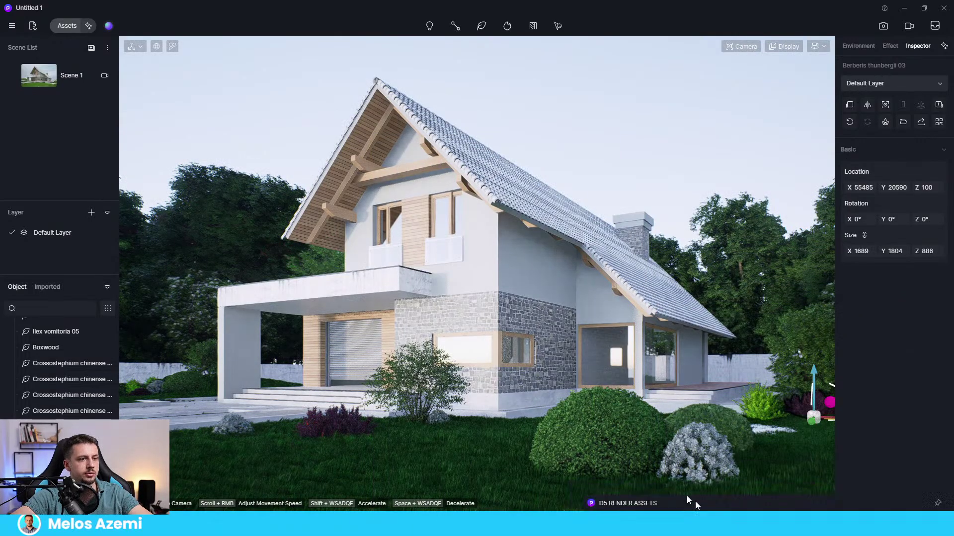
Find Rock 15 in the Stone category of the nature assets and download it
click(694, 502)
scroll(415, 398, down, 5)
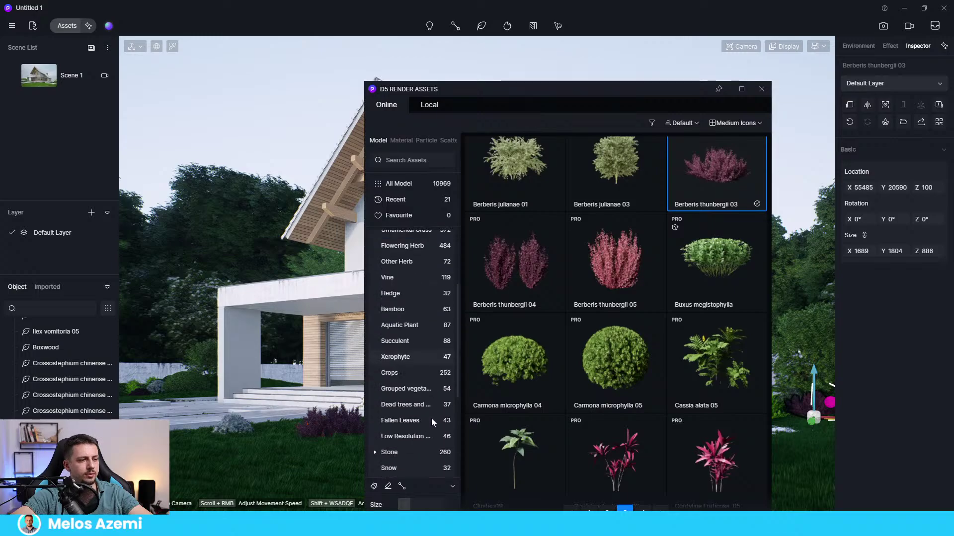
click(405, 451)
scroll(684, 347, down, 5)
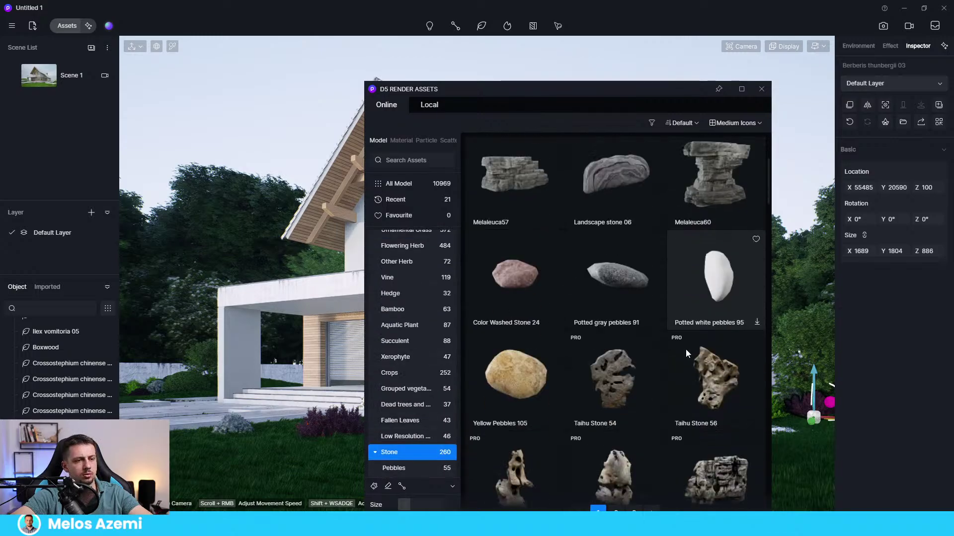
scroll(684, 343, down, 5)
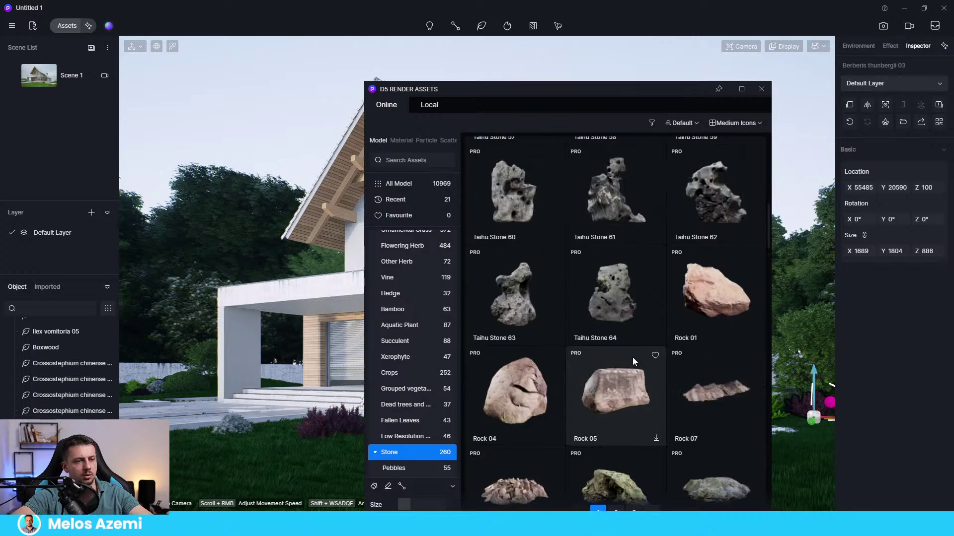
scroll(743, 487, down, 3)
click(718, 276)
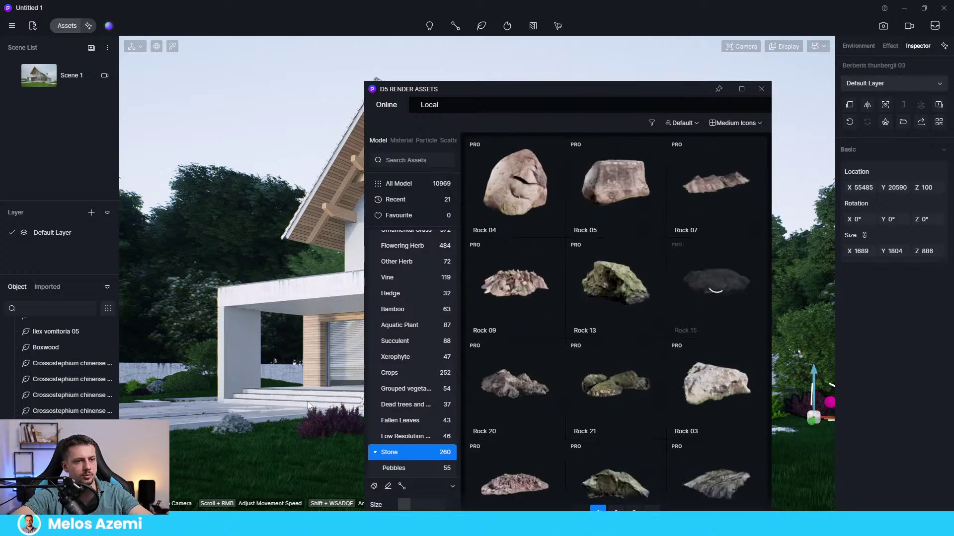
Look through the other rocks and landscape stones in the Stone category for suitable alternatives
scroll(716, 324, down, 1)
scroll(716, 324, down, 1)
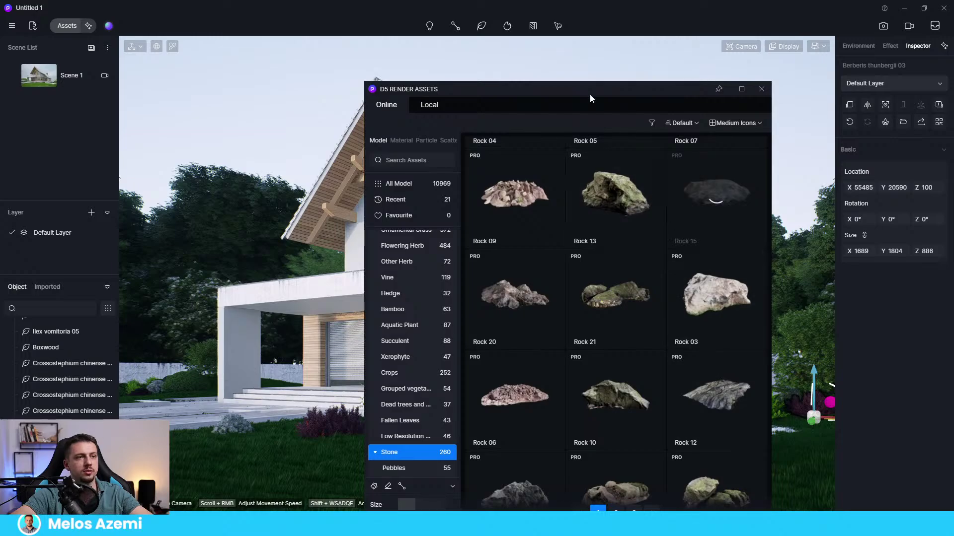
drag(589, 94, 563, 206)
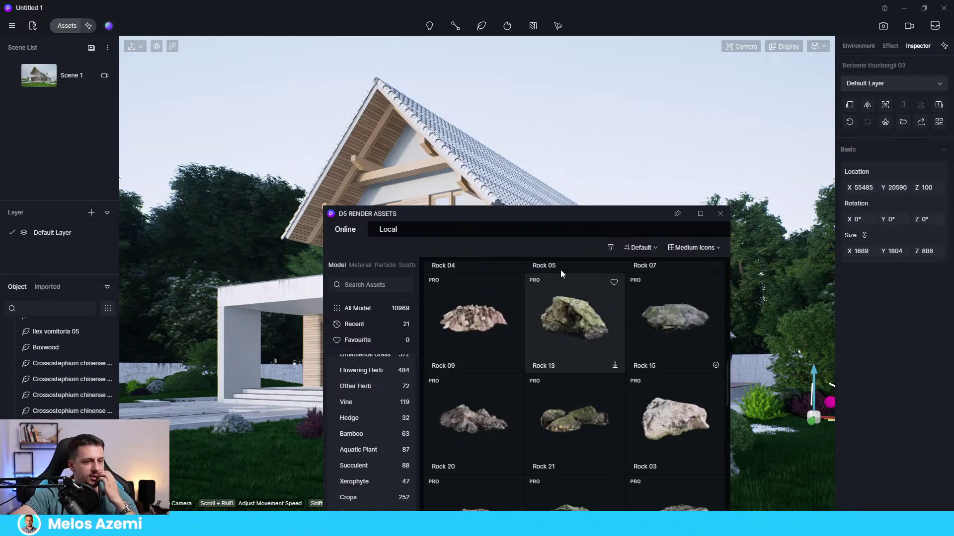
drag(594, 215, 616, 88)
scroll(758, 390, up, 4)
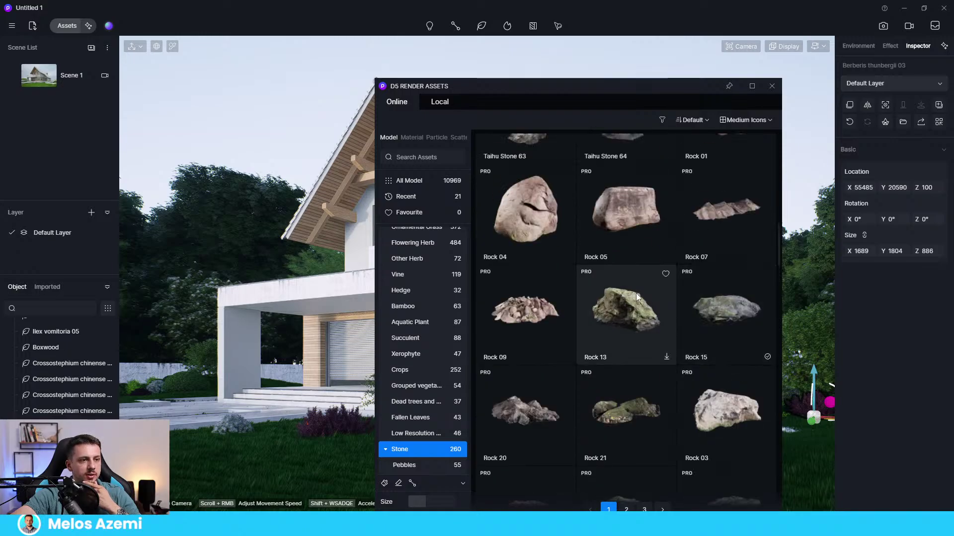
scroll(708, 330, down, 6)
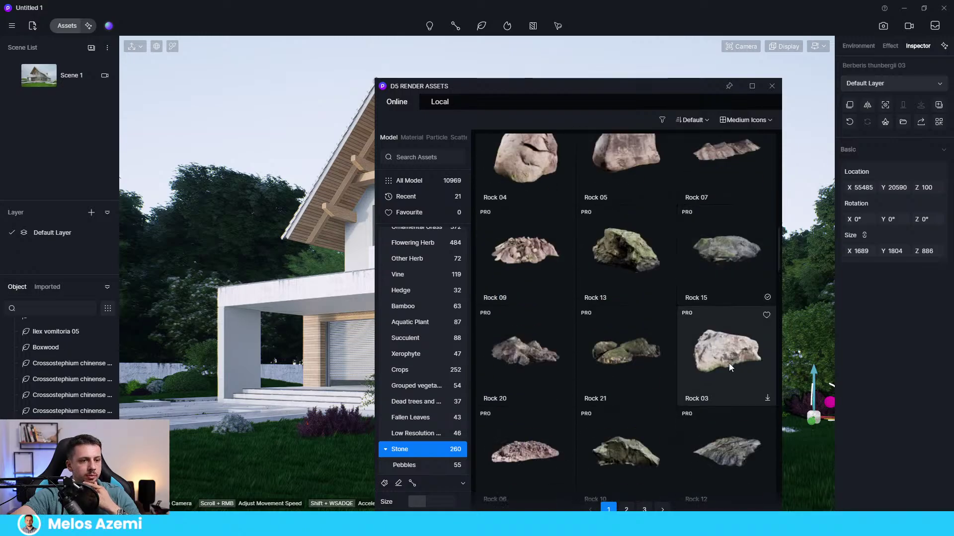
scroll(731, 400, down, 5)
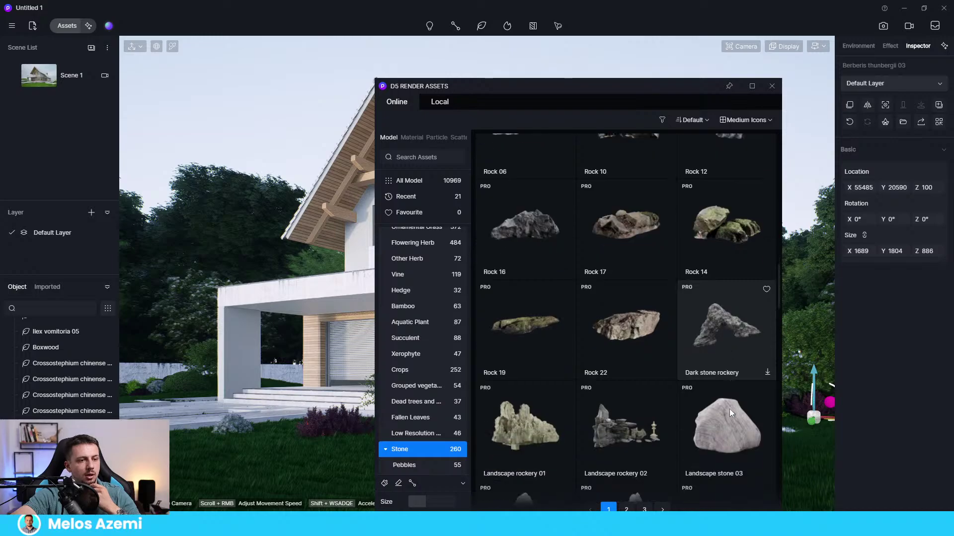
scroll(656, 350, down, 2)
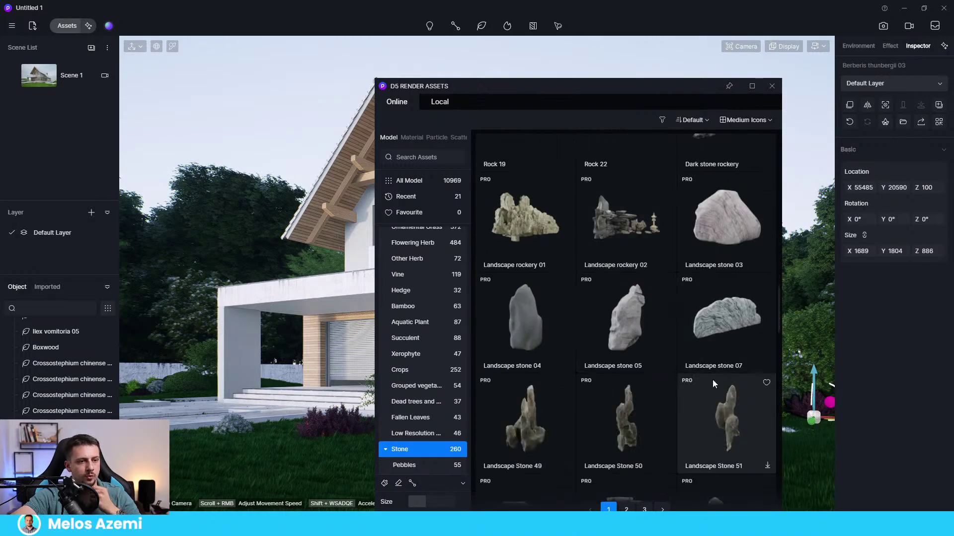
scroll(679, 400, up, 5)
scroll(678, 395, up, 6)
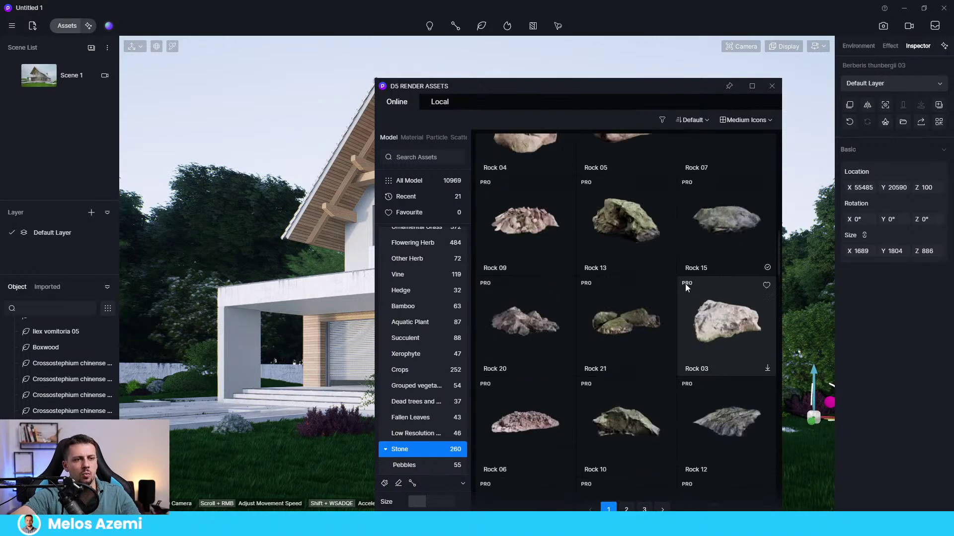
Place one Rock 15 on the foreground lawn in front of the Berberis by the garage driveway
click(730, 404)
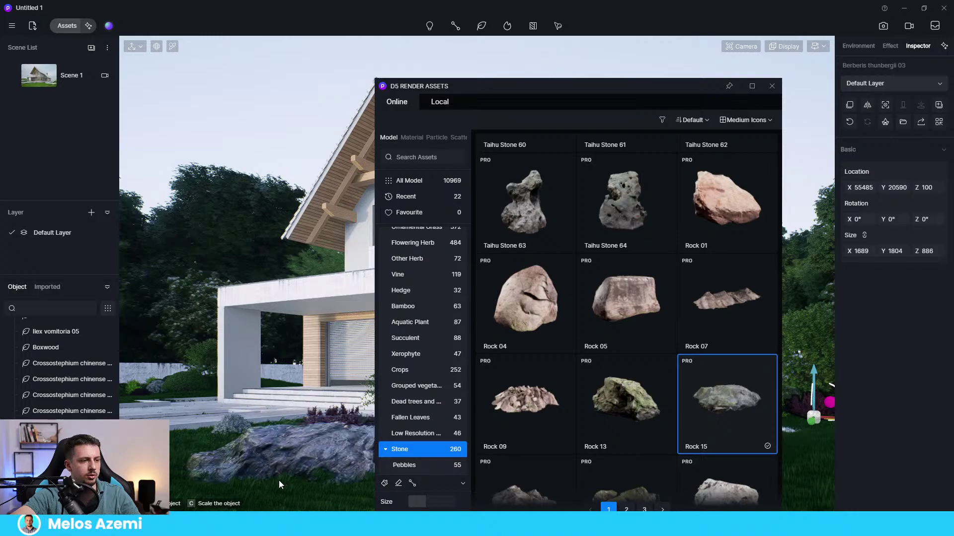
click(261, 483)
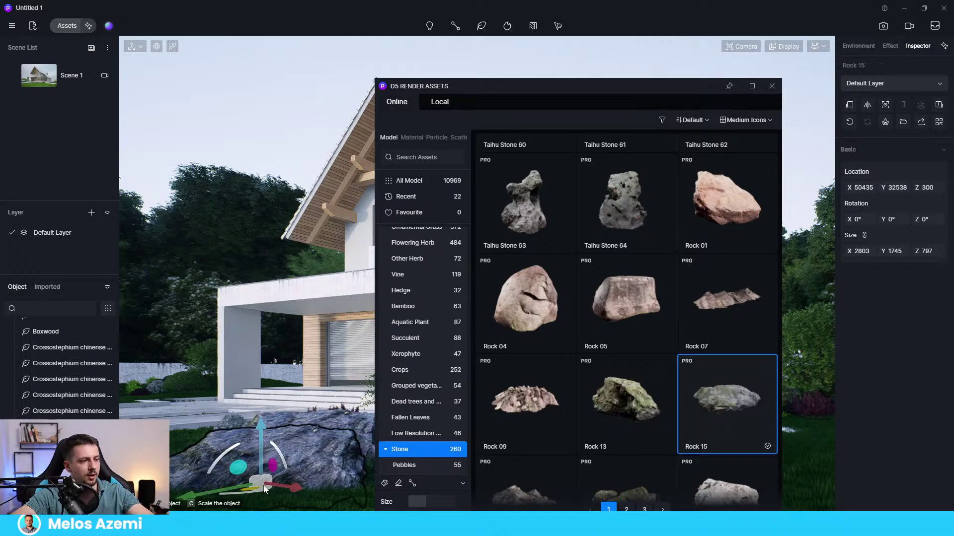
right_click(264, 490)
mouse_move(252, 493)
mouse_down()
mouse_move(231, 493)
mouse_move(258, 492)
mouse_up()
Open the Shrubs category of the nature assets and browse to the Golden Privet shrubs
drag(535, 88, 401, 79)
click(638, 111)
scroll(418, 284, up, 4)
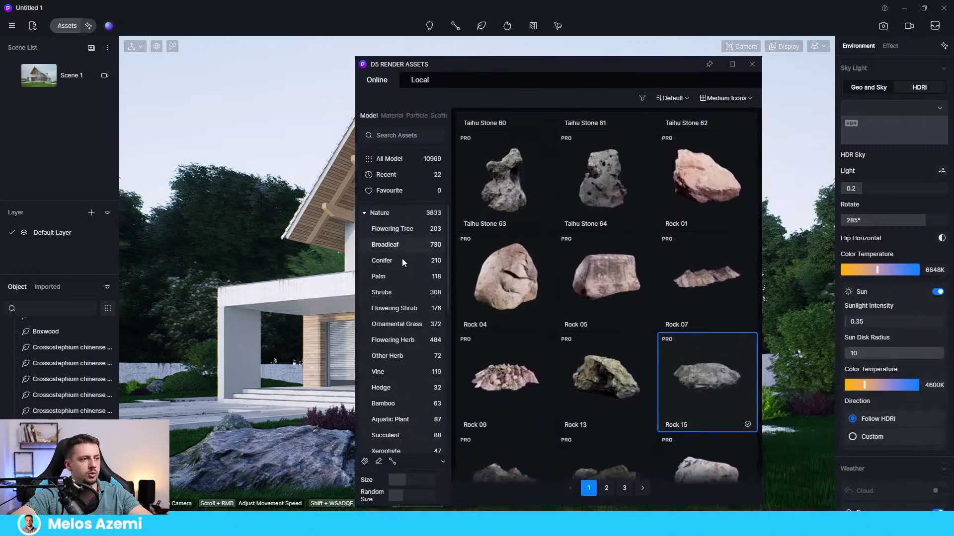
click(396, 293)
scroll(619, 308, down, 2)
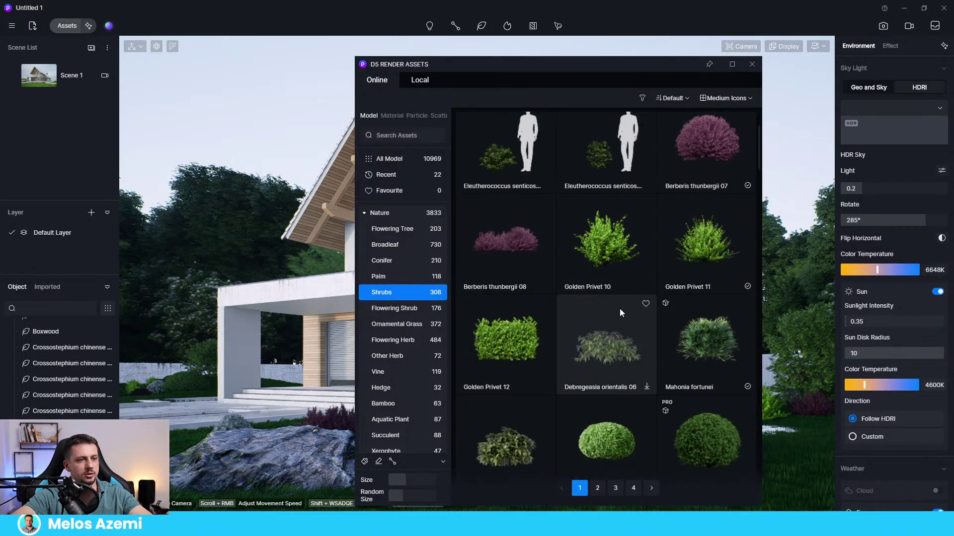
Try out a Golden Privet 11 in front of the large foreground rock
click(607, 258)
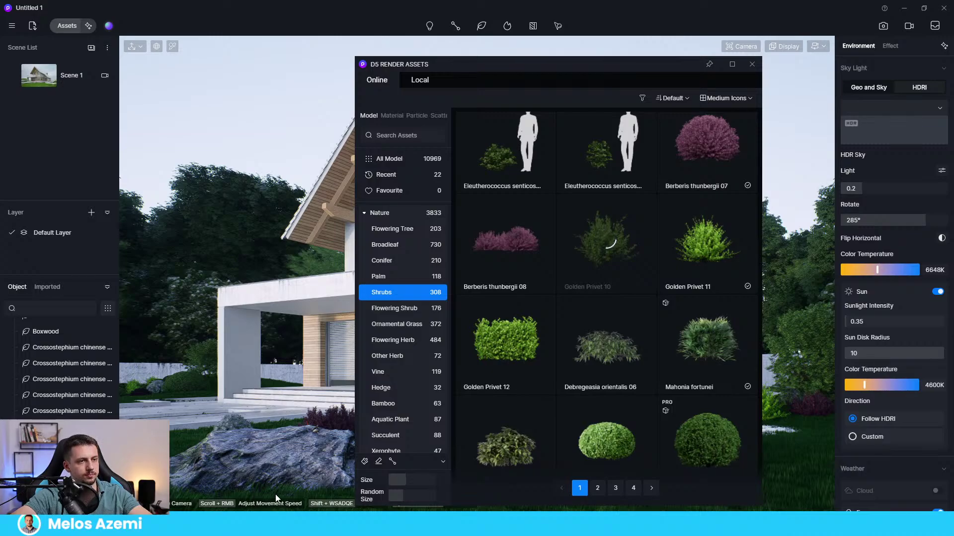
click(705, 249)
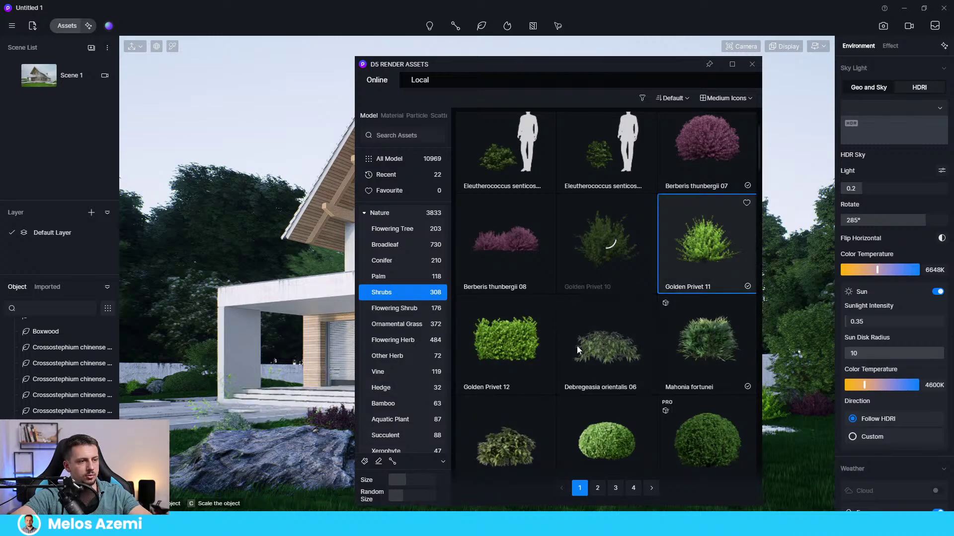
click(282, 499)
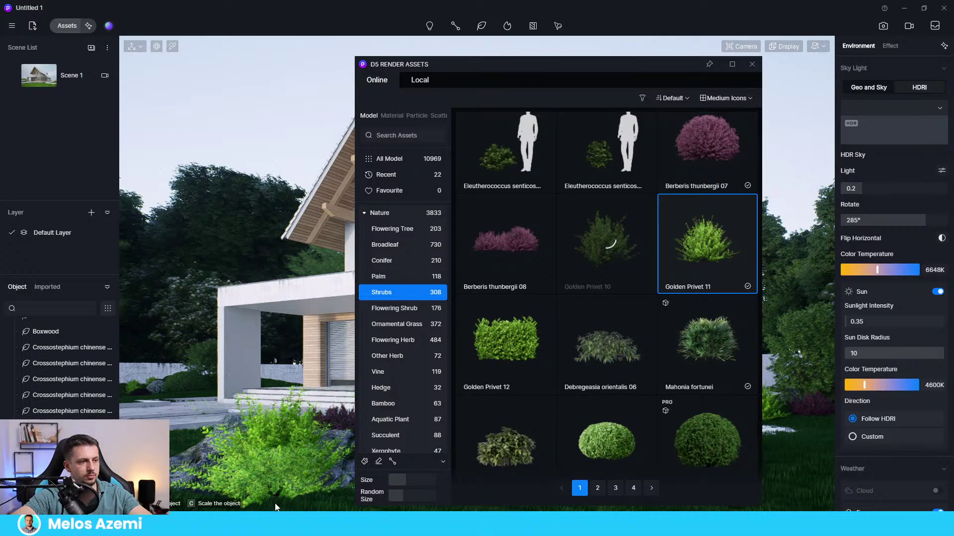
Download Berberis julianae 05 and place one in front of the foreground rock, scaled down to about 922 x 920 x 824
scroll(562, 373, down, 3)
scroll(616, 342, down, 3)
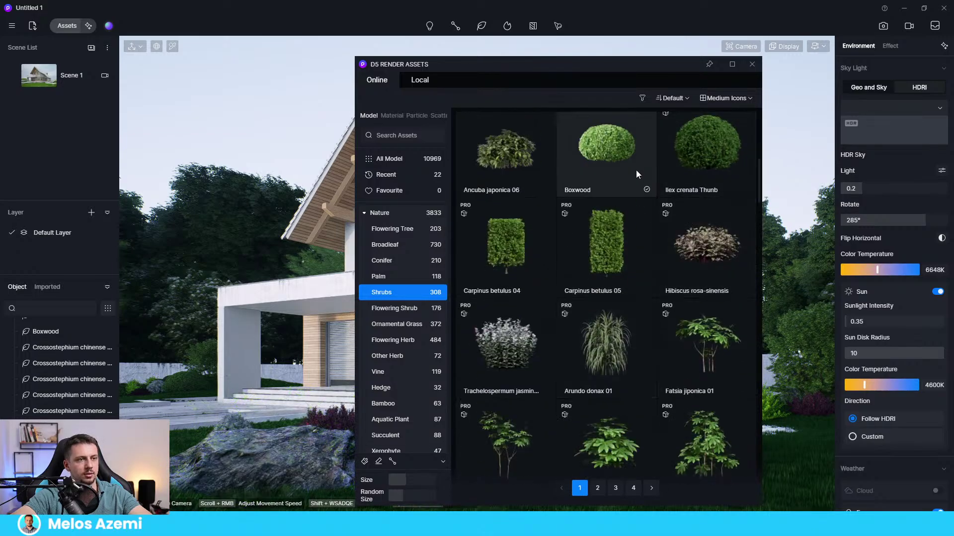
scroll(656, 317, down, 4)
scroll(669, 346, down, 15)
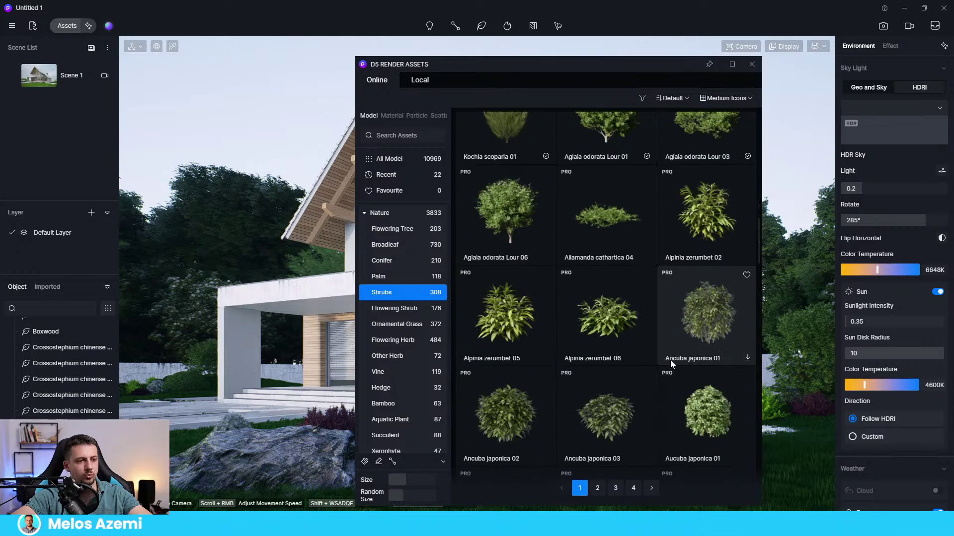
click(624, 317)
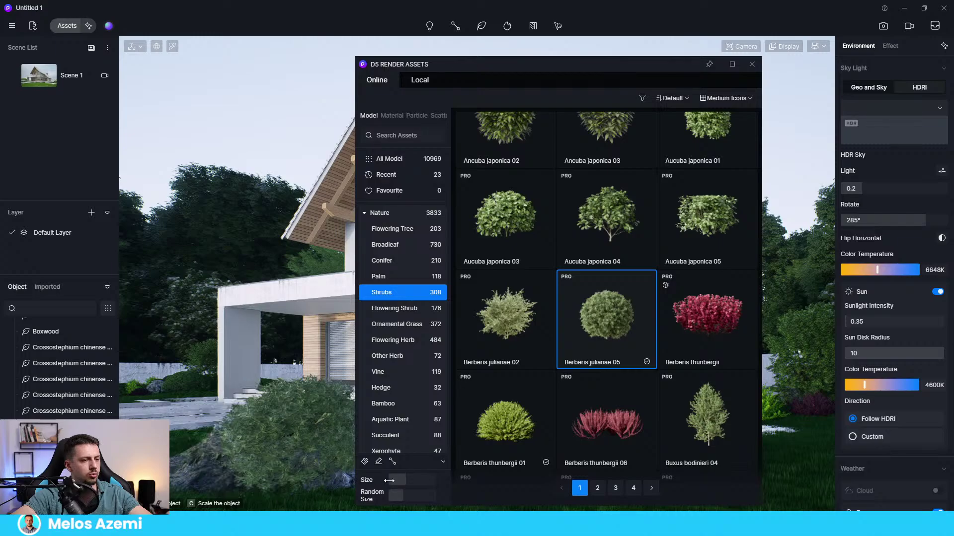
drag(400, 482, 392, 482)
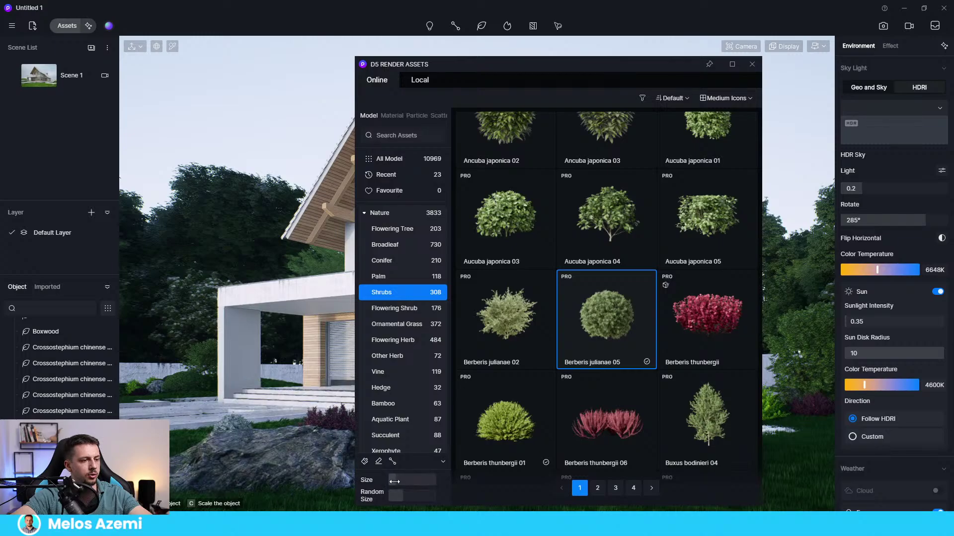
click(270, 499)
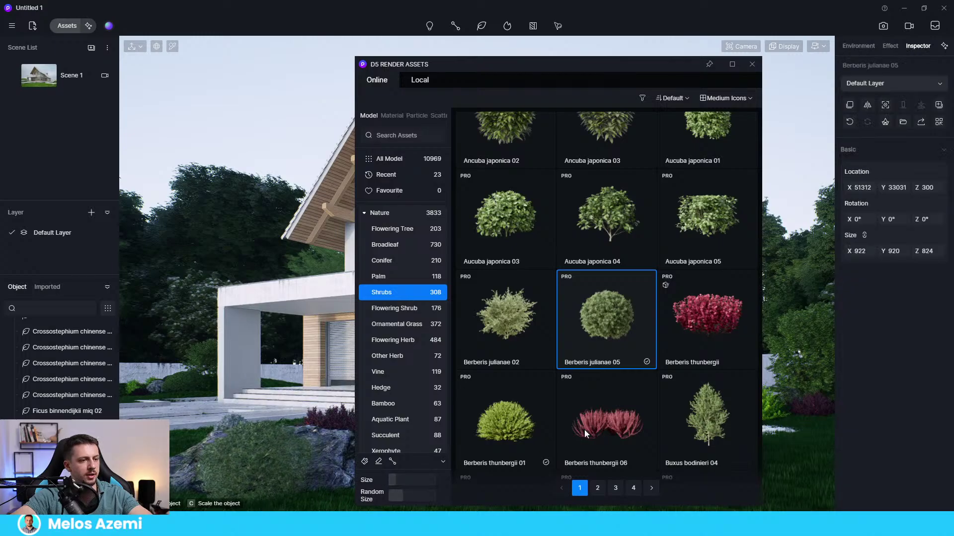
Find Carmona microphylla 01 among the shrubs and download it
scroll(596, 418, down, 4)
scroll(648, 372, down, 5)
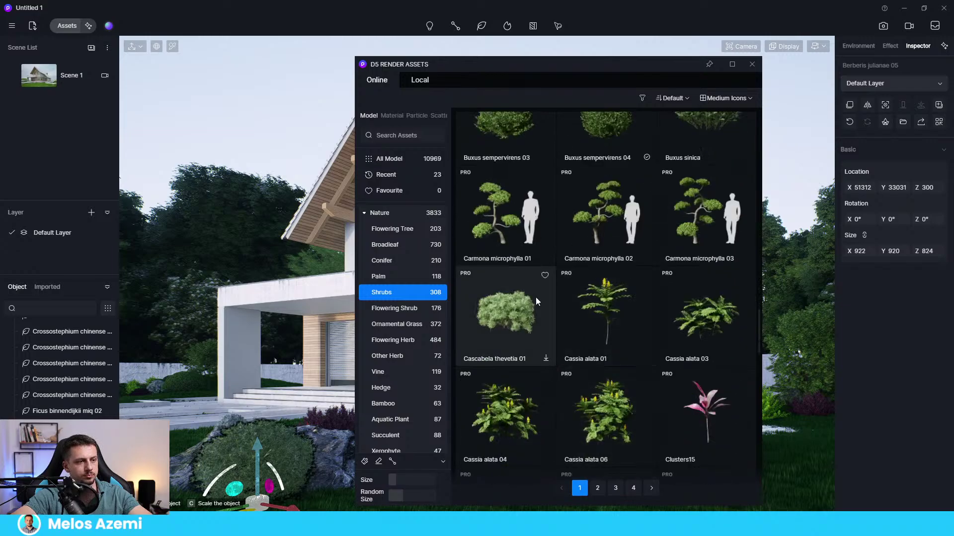
scroll(561, 229, down, 1)
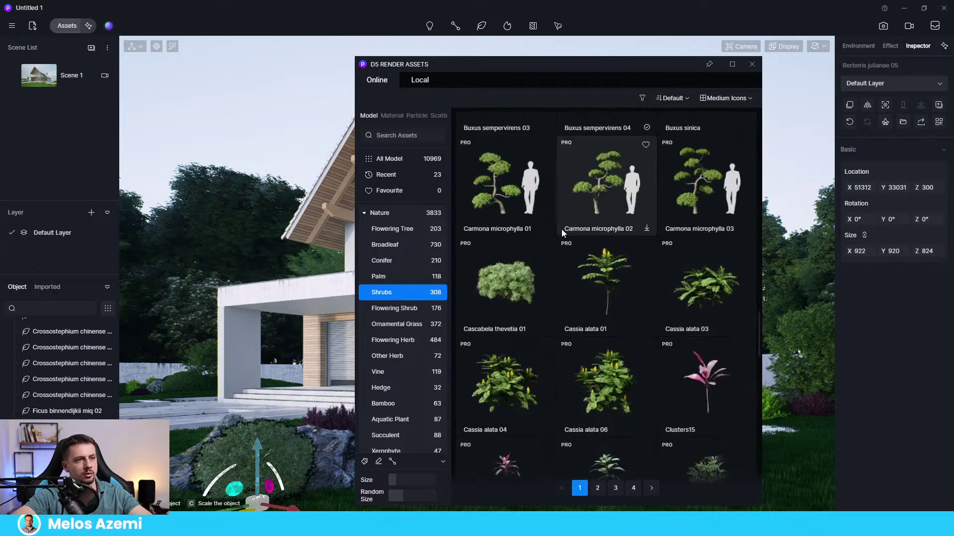
click(501, 197)
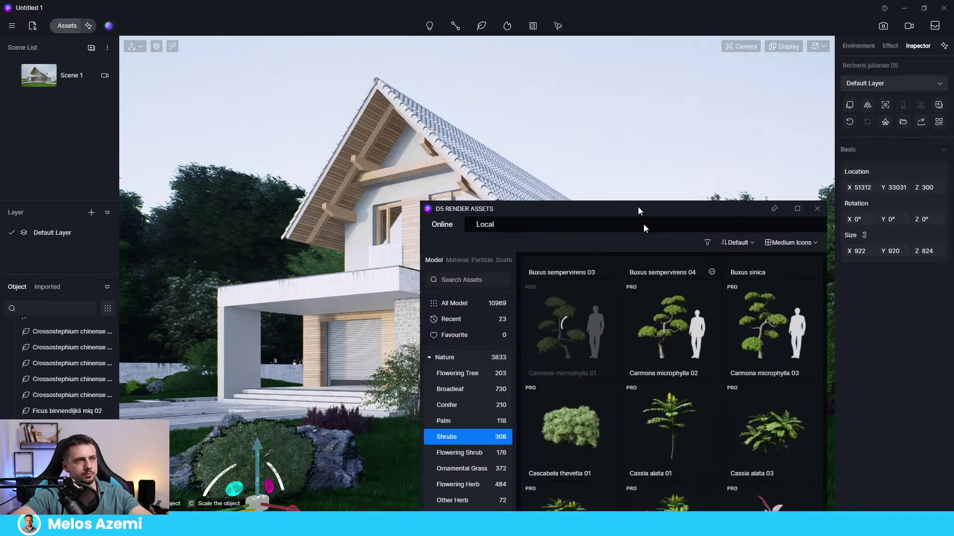
drag(674, 506, 621, 95)
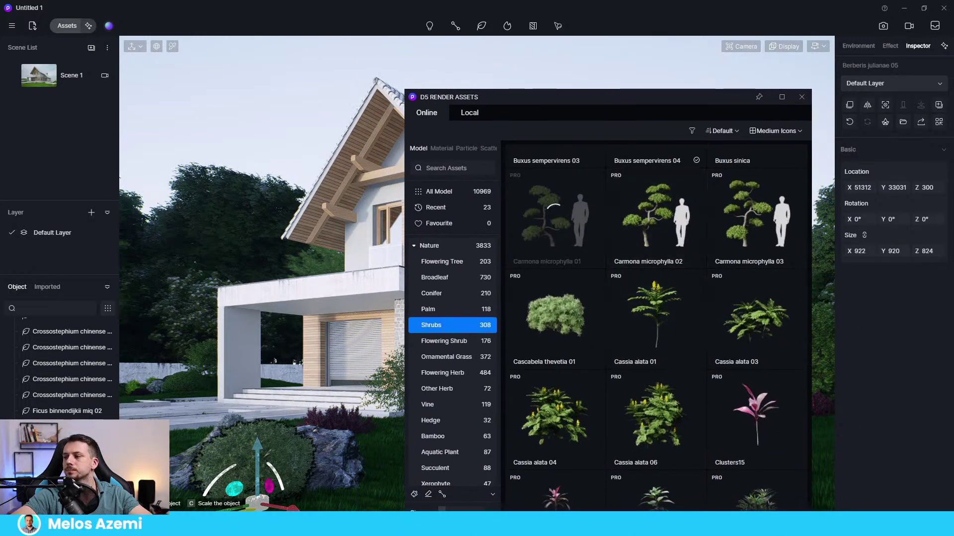
scroll(645, 305, down, 1)
scroll(596, 248, up, 1)
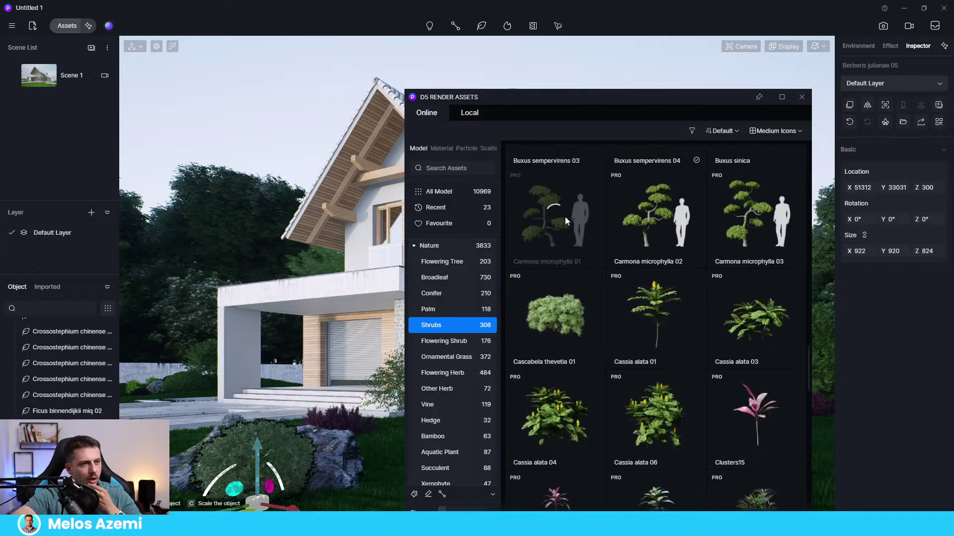
scroll(571, 233, down, 2)
scroll(578, 249, up, 2)
drag(591, 111, 646, 77)
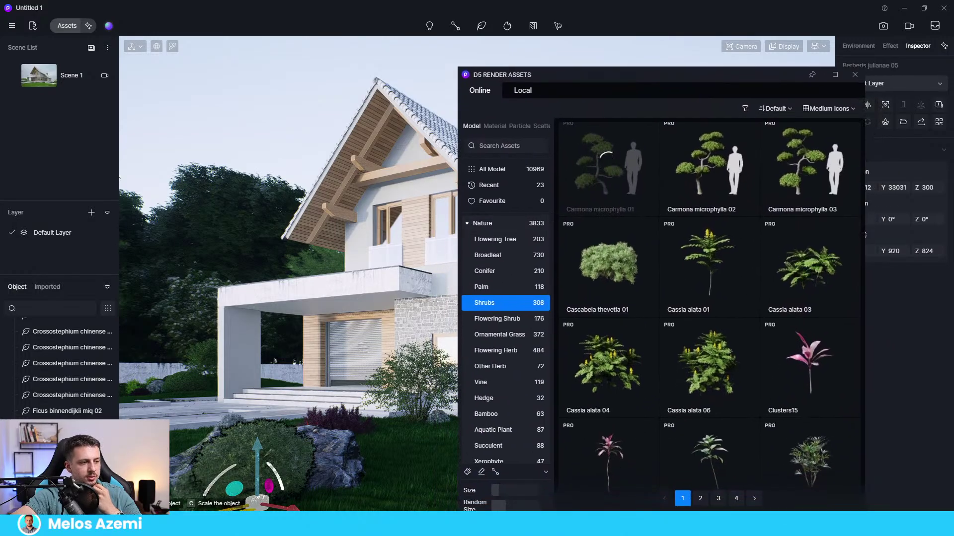
Move the Berberis julianae 05 farther toward the left end of the foreground rock
click(177, 464)
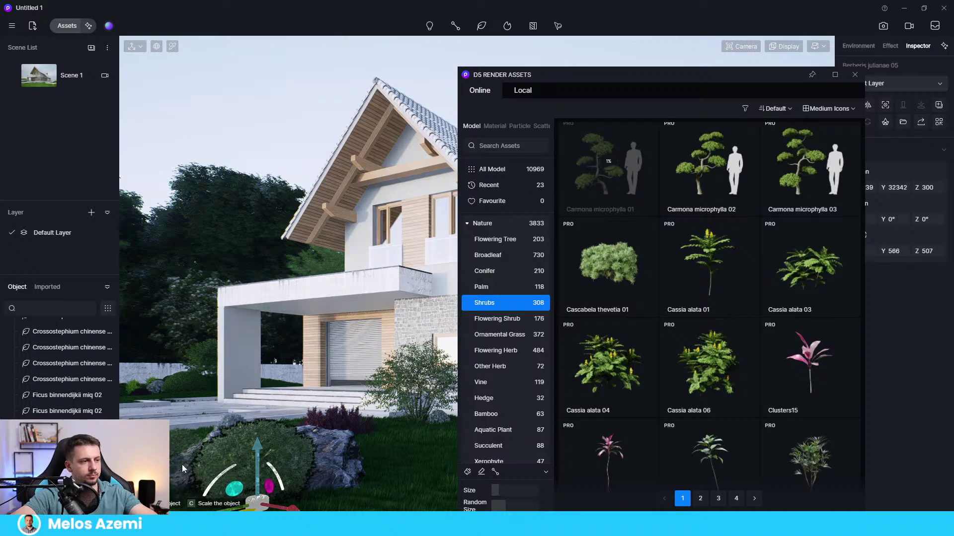
click(234, 499)
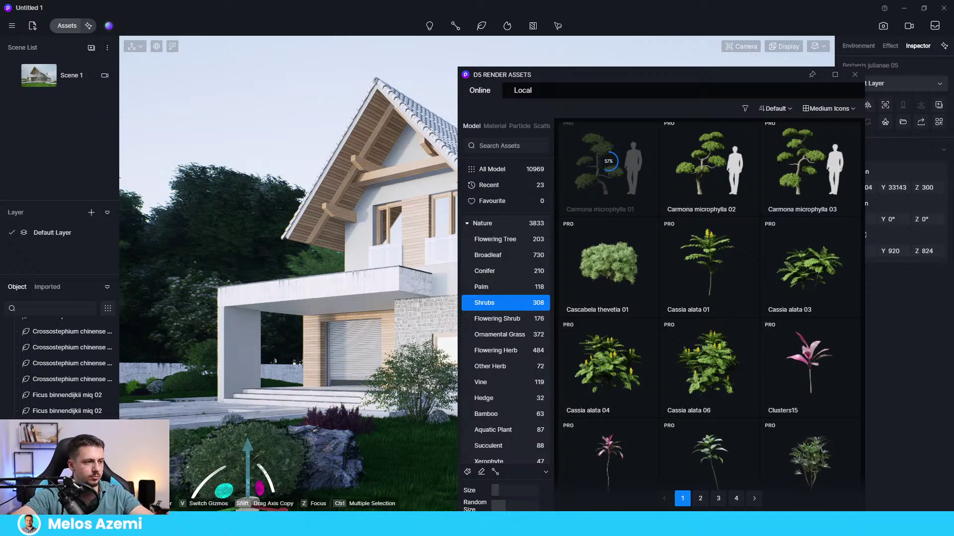
drag(247, 503, 224, 505)
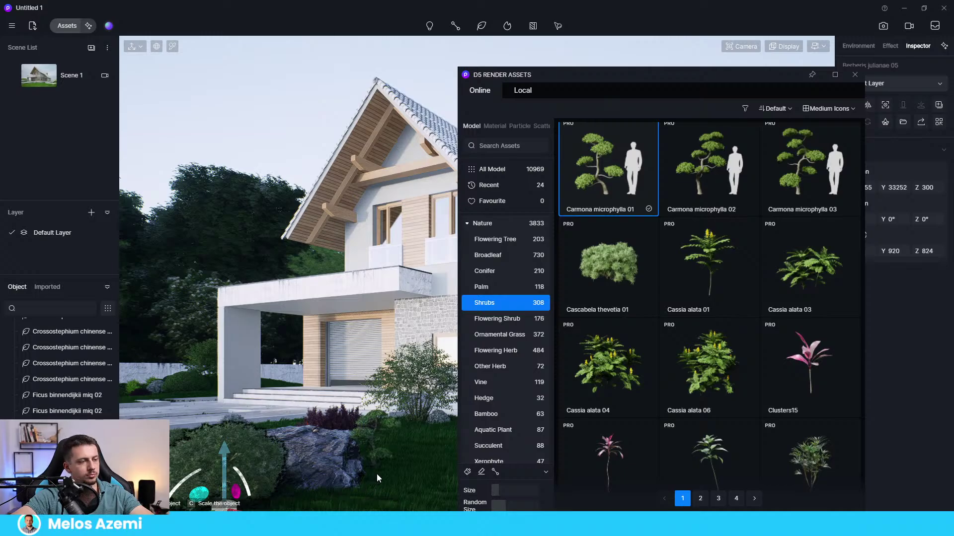
Place one Carmona microphylla 01, enlarged to about 2198 high, beside the foreground rock and shift it behind the rock
drag(492, 491, 526, 491)
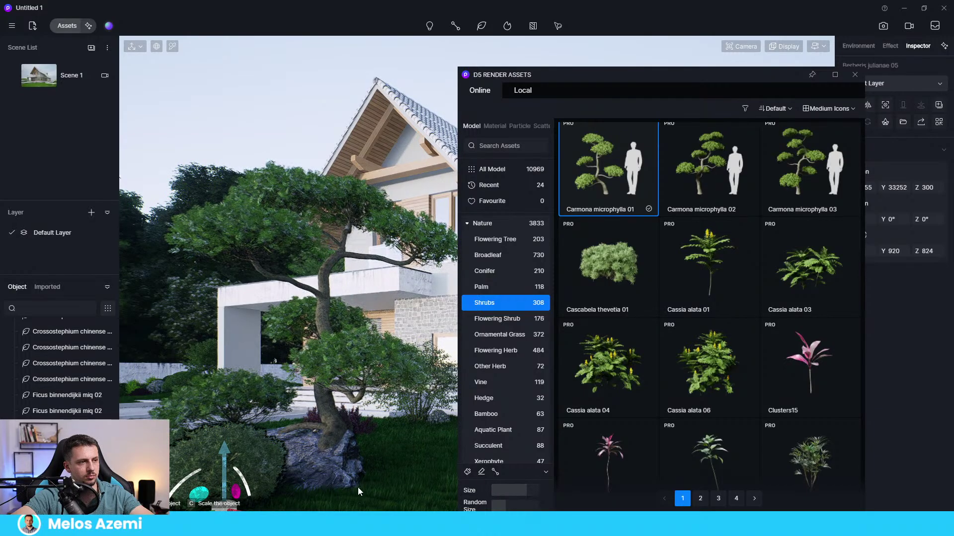
drag(525, 491, 517, 491)
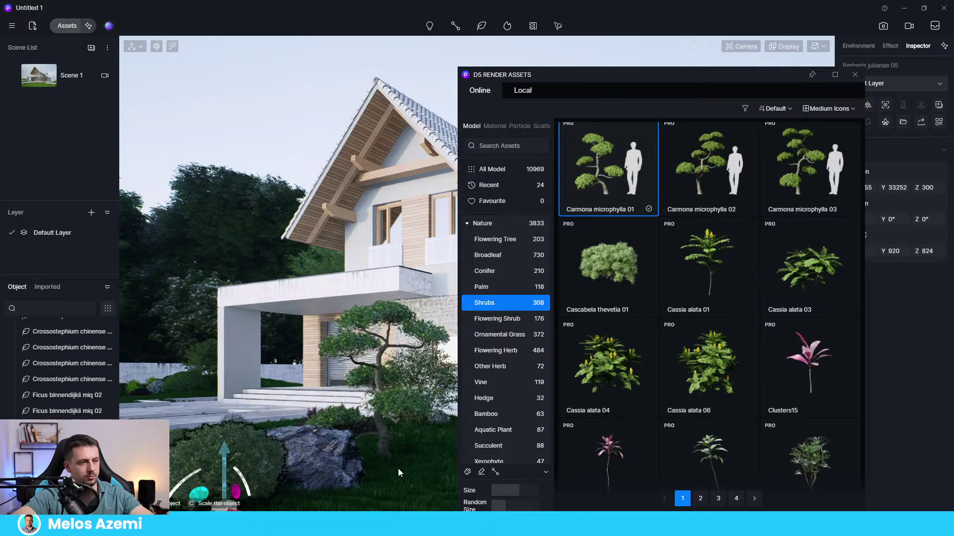
drag(518, 490, 525, 490)
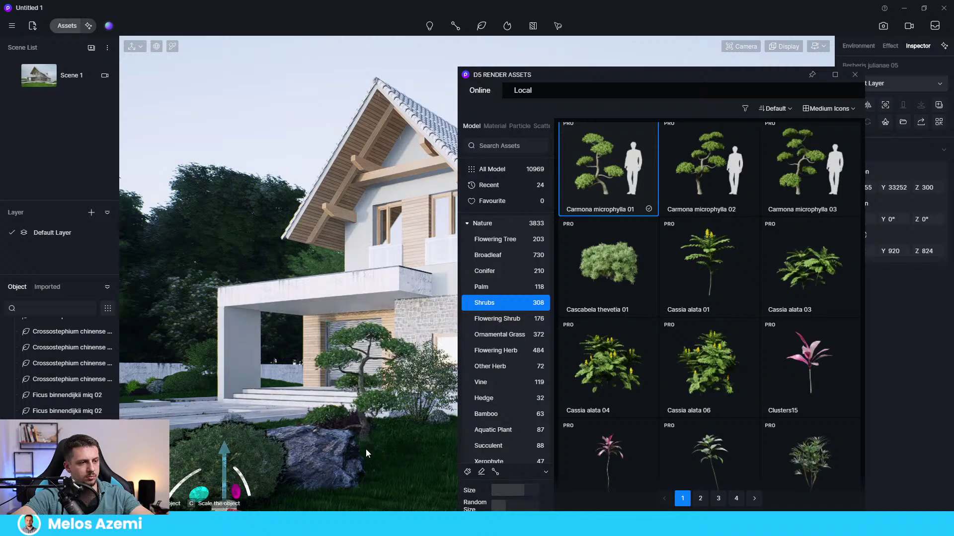
click(371, 472)
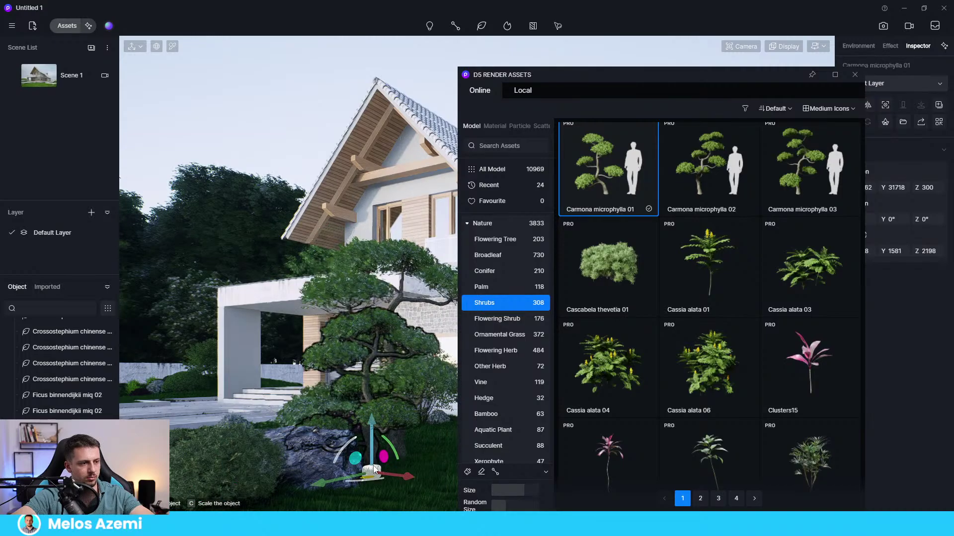
drag(372, 472, 324, 469)
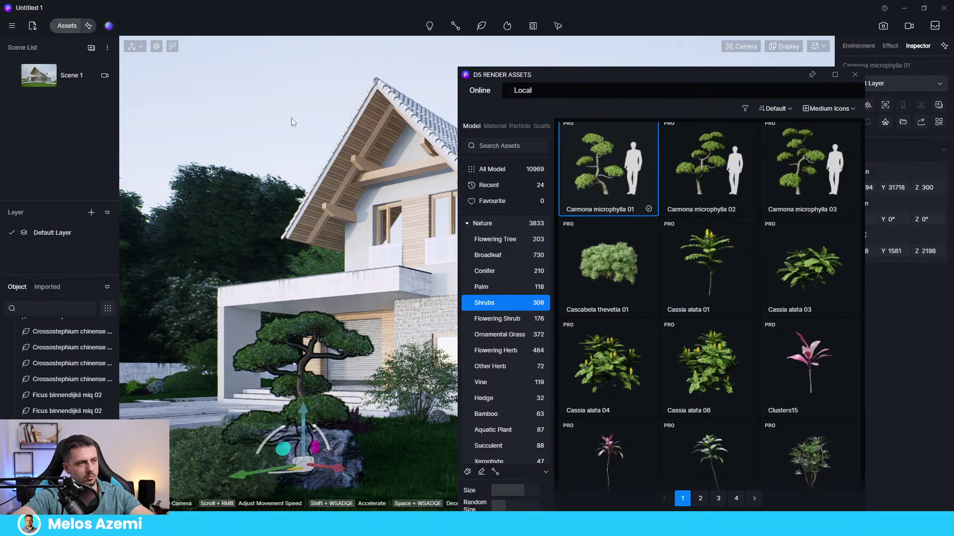
click(296, 85)
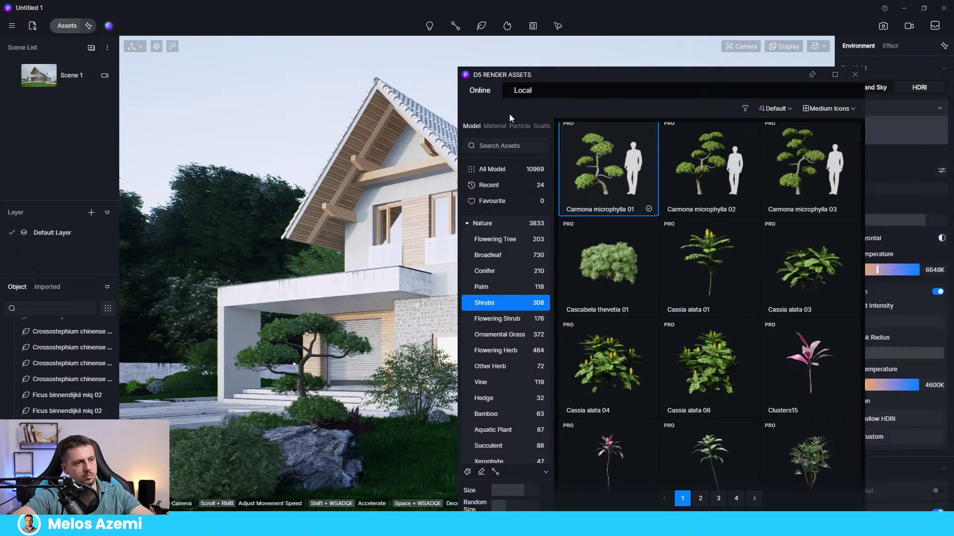
Delete the Carmona microphylla 01 behind the foreground rock
click(302, 375)
scroll(740, 374, down, 10)
key(Delete)
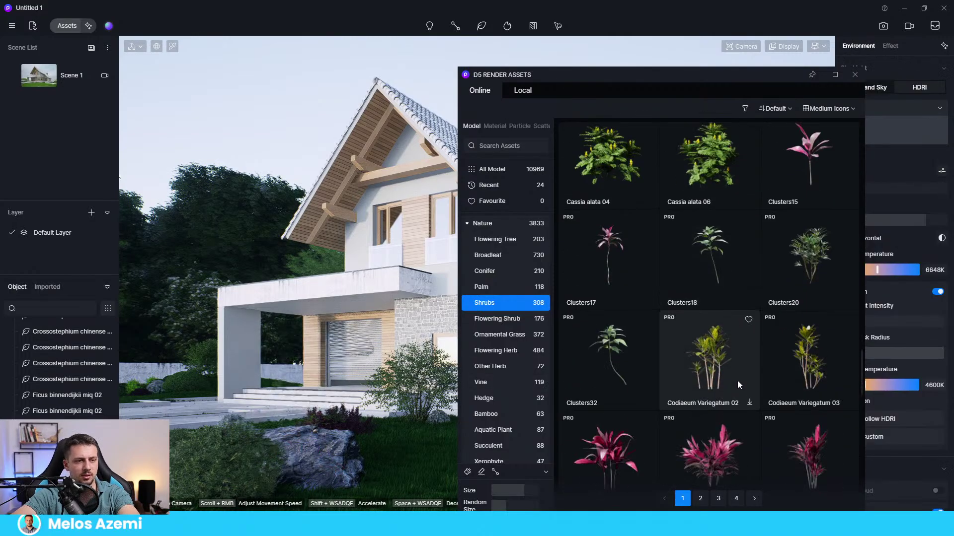
Find Phyllostachys aurea 02 on the second page of the shrubs, download it and select it for placement
scroll(756, 351, down, 10)
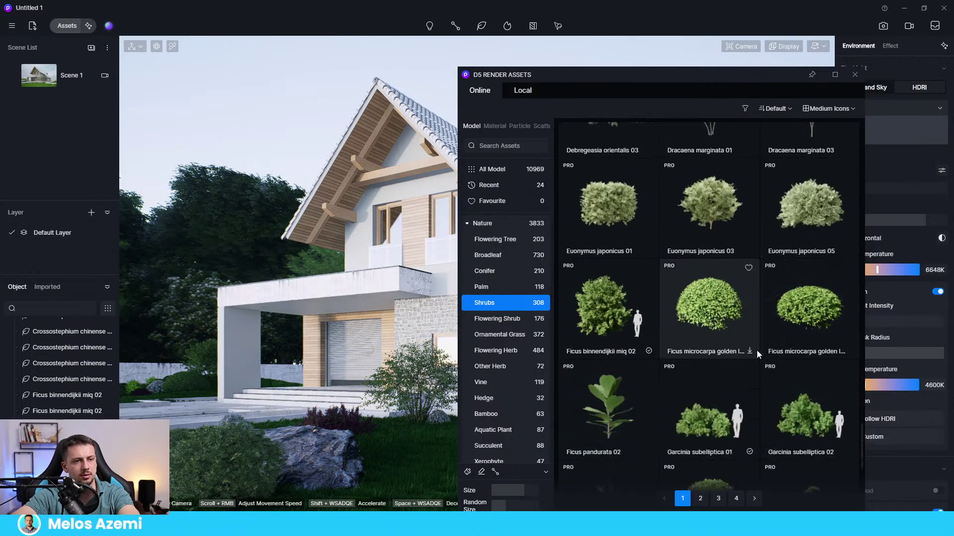
scroll(745, 422, up, 2)
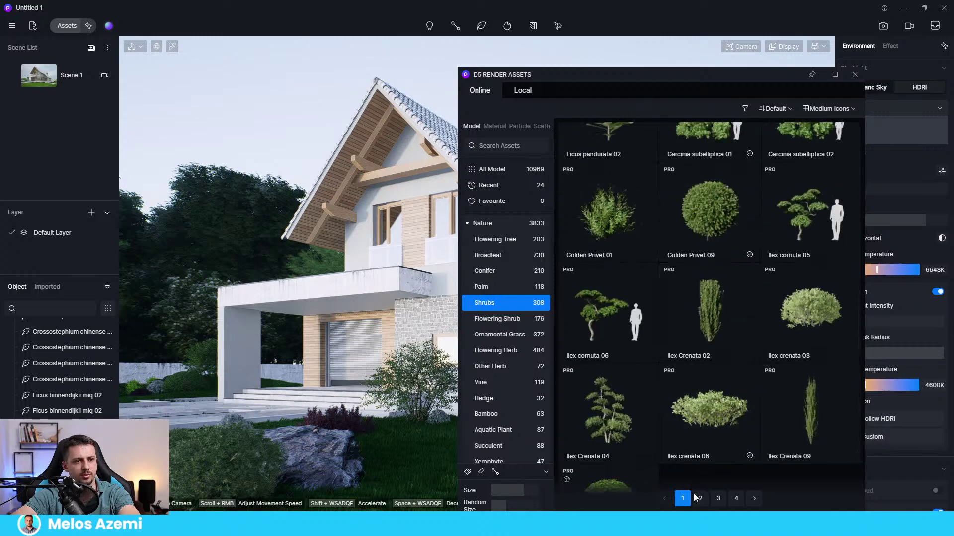
click(700, 498)
scroll(719, 354, down, 5)
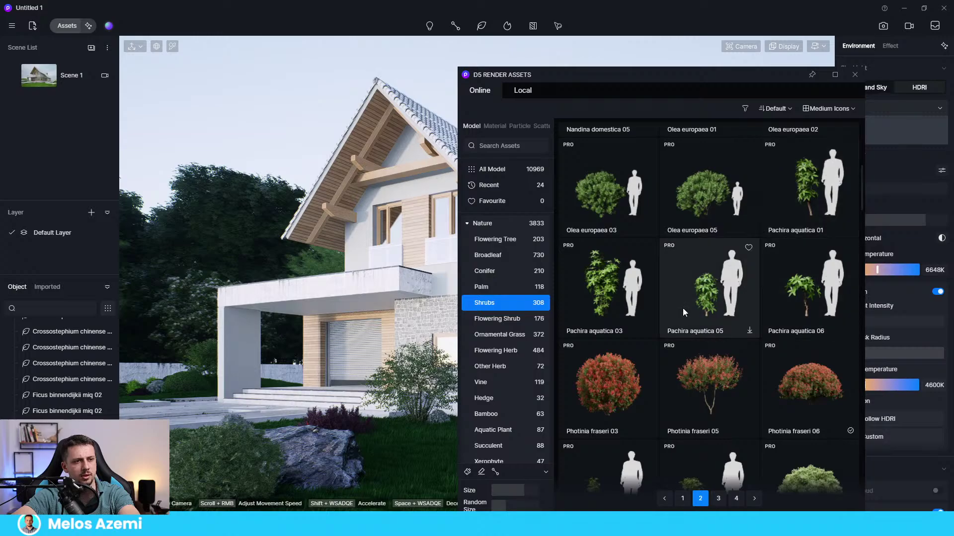
scroll(639, 334, down, 4)
scroll(694, 320, down, 1)
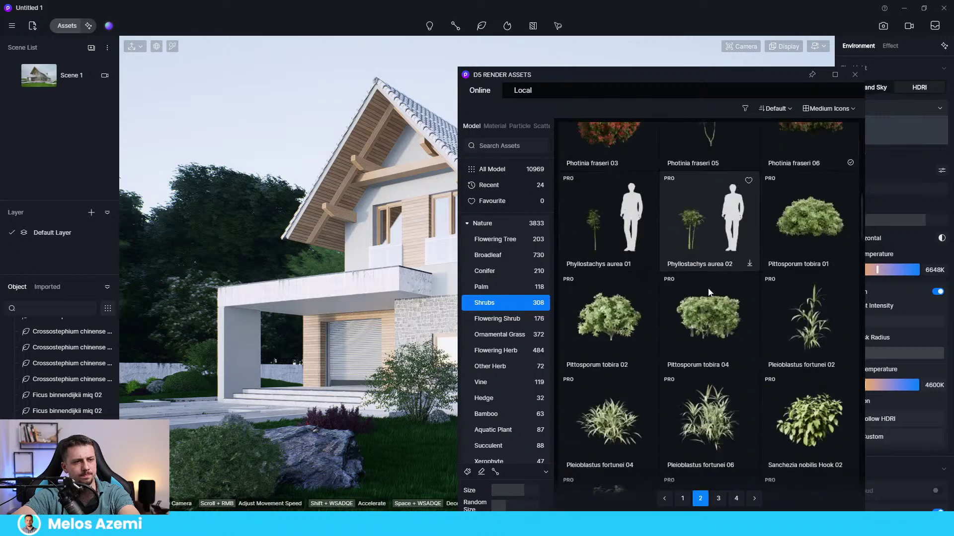
click(749, 269)
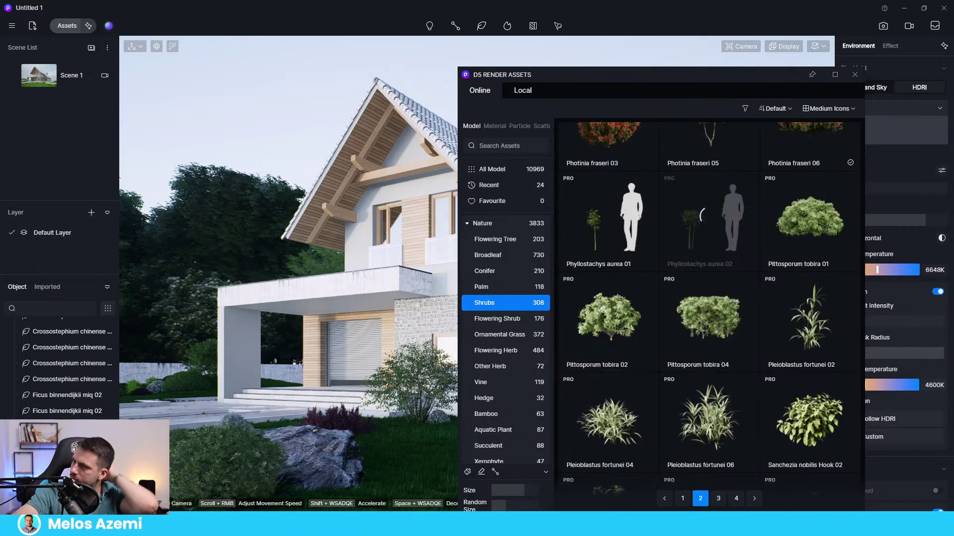
drag(691, 75, 646, 123)
click(663, 251)
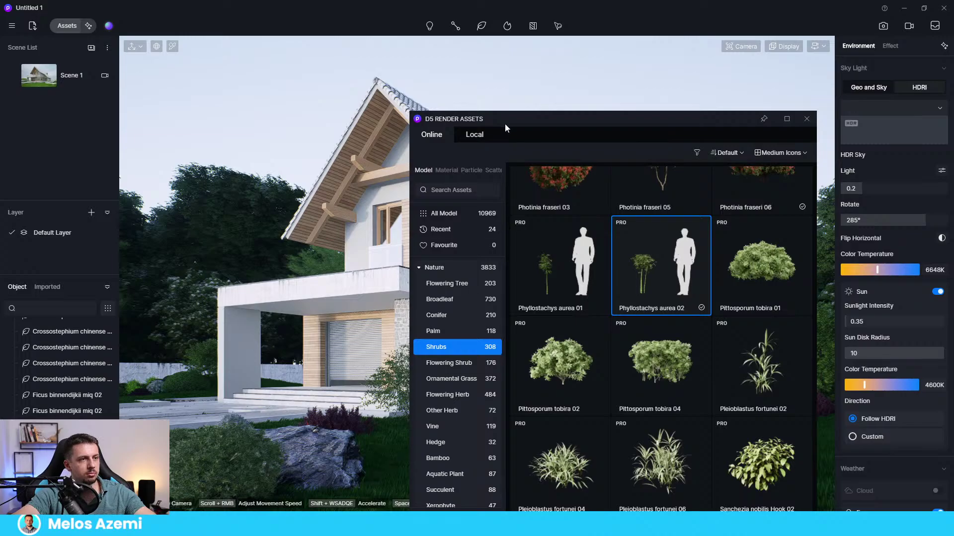
Place one Phyllostachys aurea 02, enlarged to about 1484 high, at the right end of the foreground rock
drag(505, 123, 555, 47)
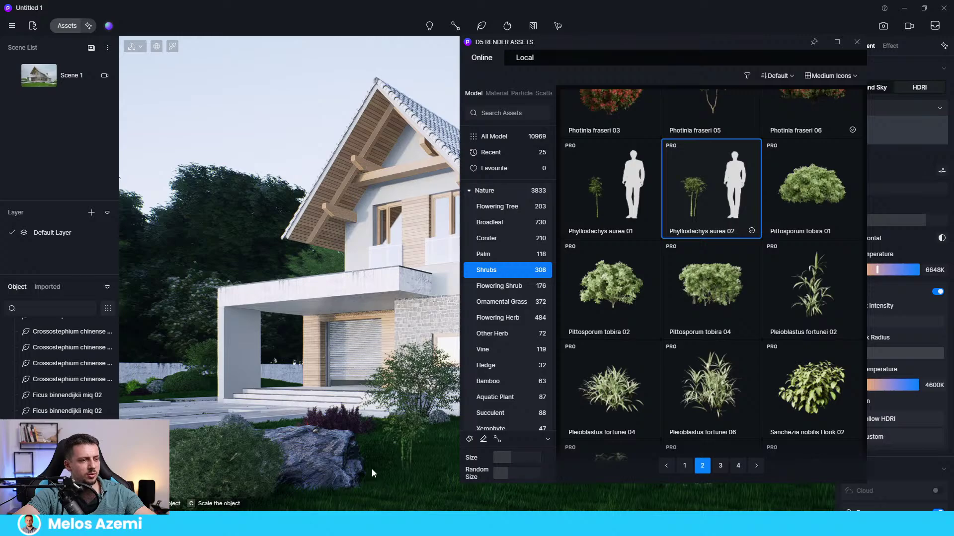
drag(510, 460, 517, 462)
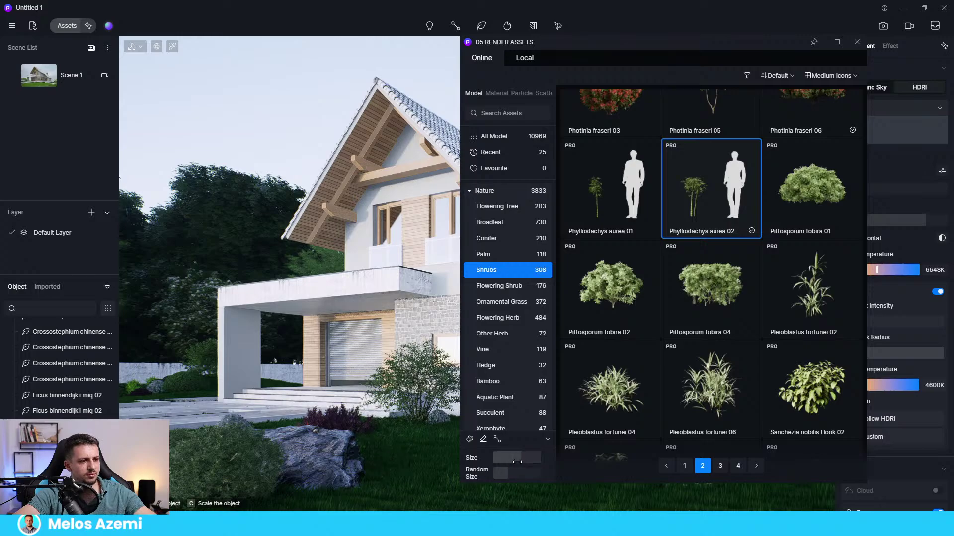
click(366, 465)
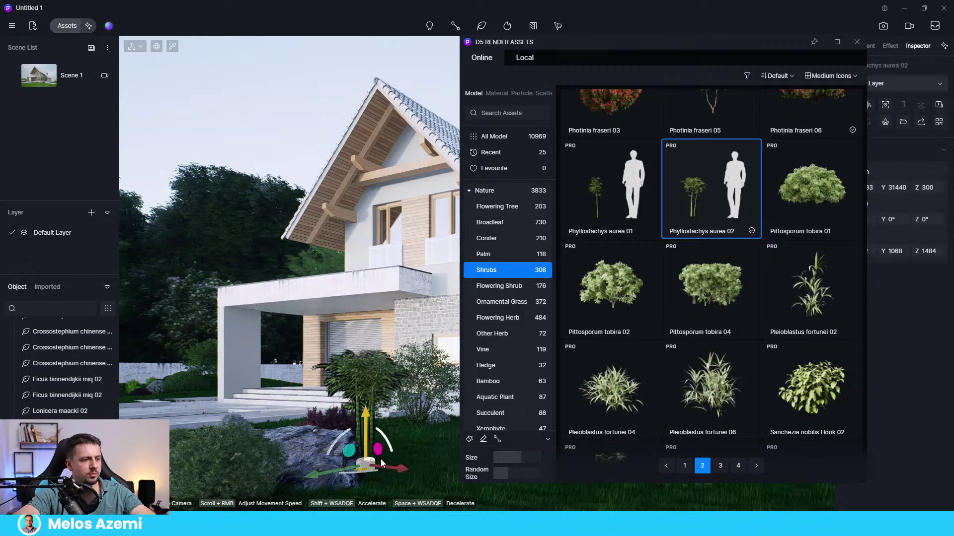
Move the Phyllostachys aurea 02 behind the house-side left end of the foreground rock
drag(366, 464, 255, 494)
click(252, 174)
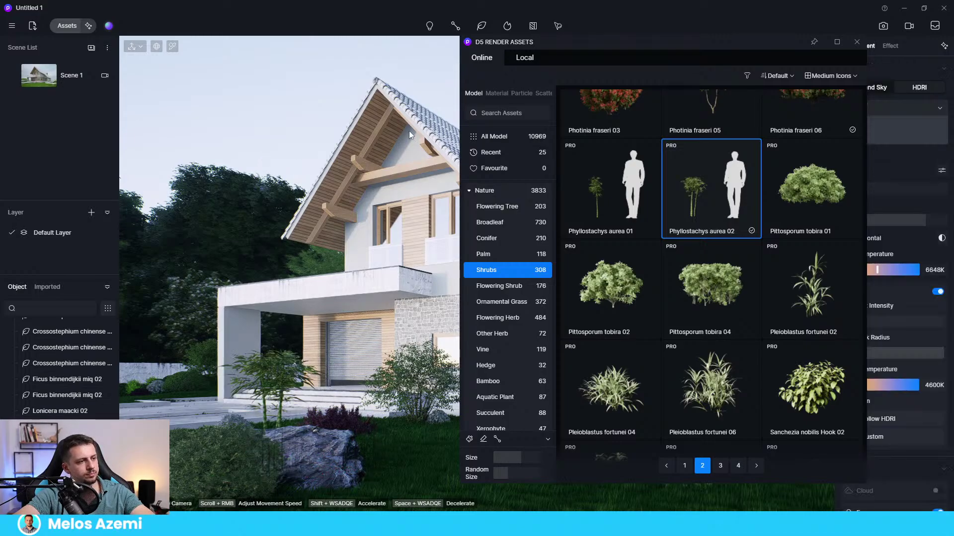
Search the model library for "tree" and restrict the results to the Nature category
drag(617, 44, 425, 83)
click(339, 233)
click(362, 152)
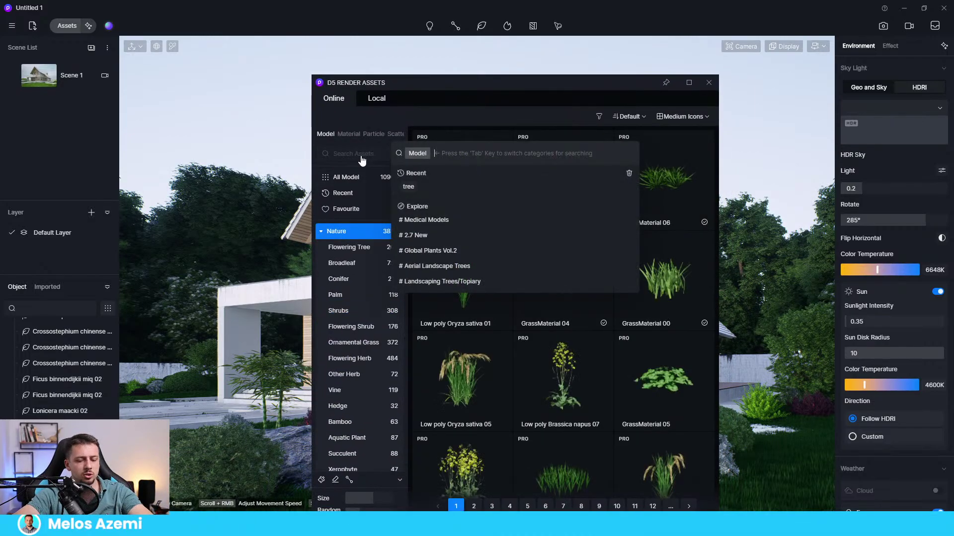
text(tree)
key(Return)
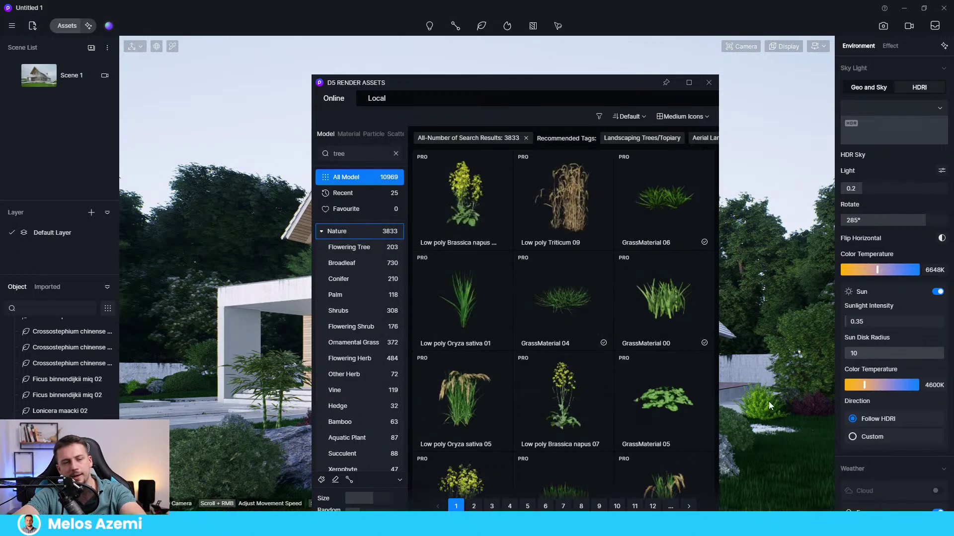
scroll(645, 356, down, 10)
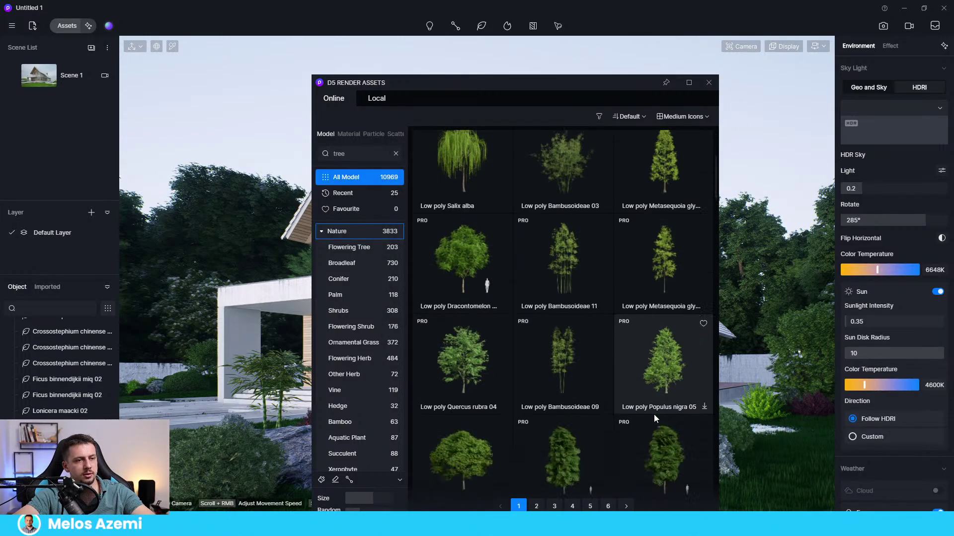
scroll(654, 418, down, 10)
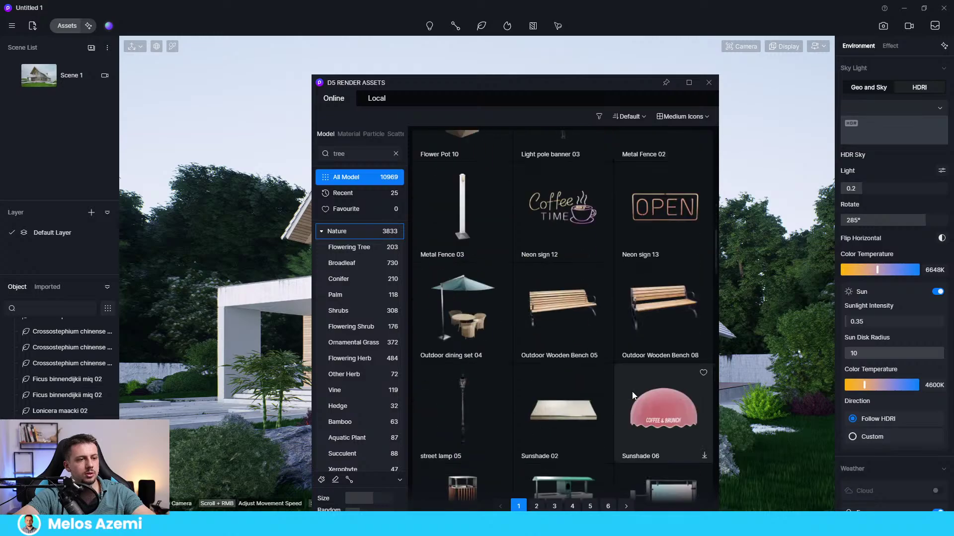
click(367, 231)
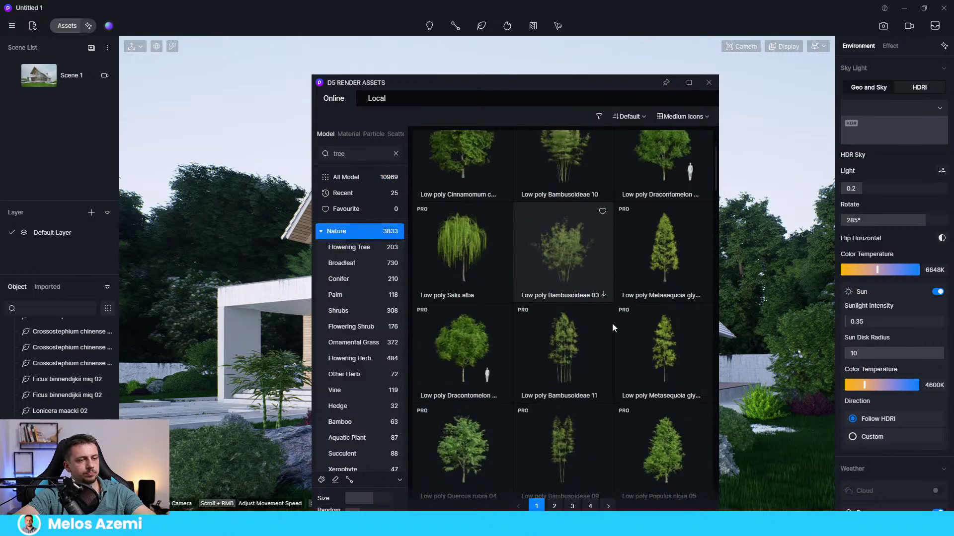
Look through the Nature tree results and select the already downloaded Cinnamomum japonicum for placement
scroll(615, 326, down, 6)
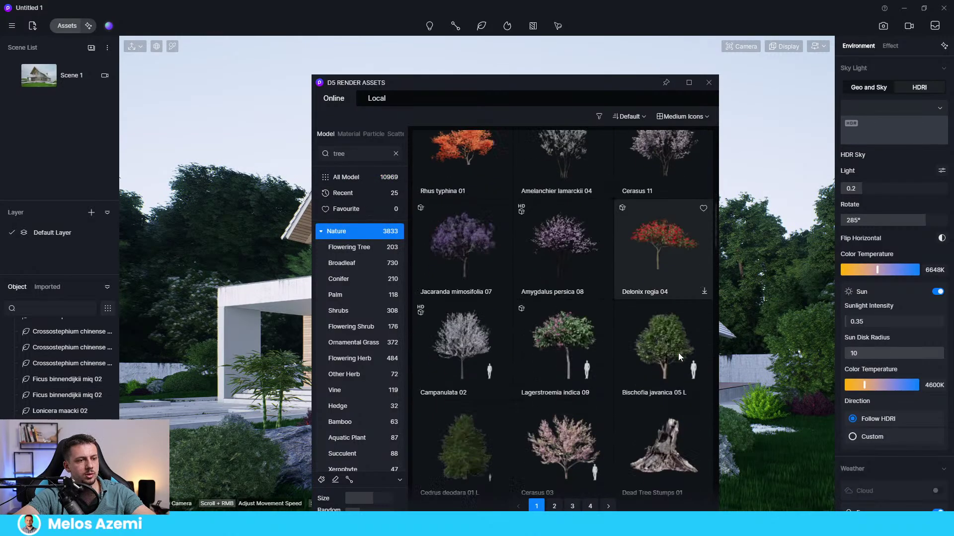
scroll(645, 278, down, 3)
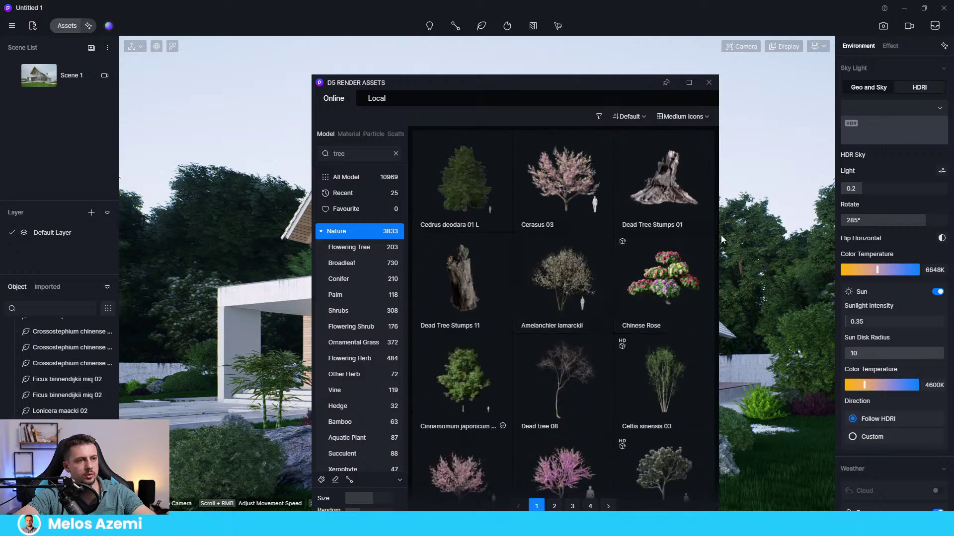
scroll(585, 436, down, 3)
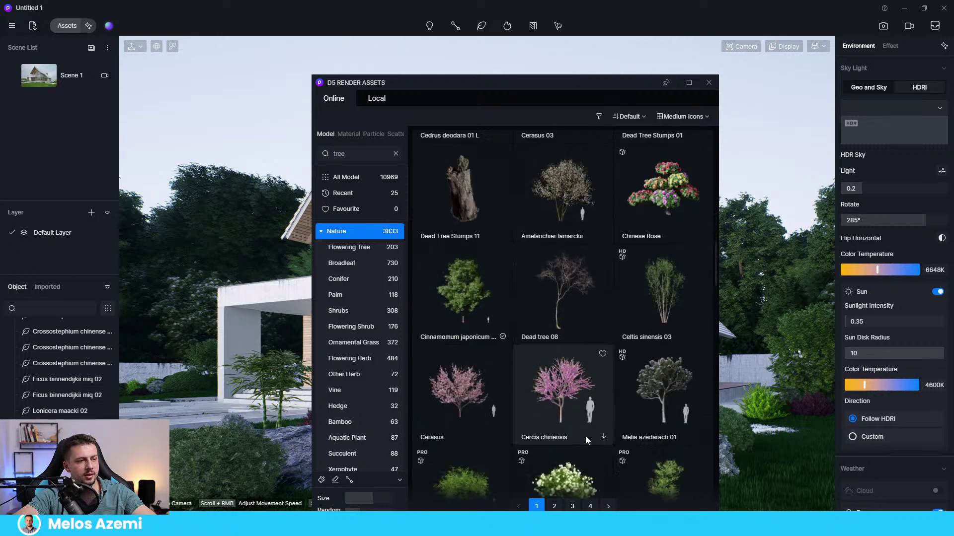
scroll(610, 427, down, 3)
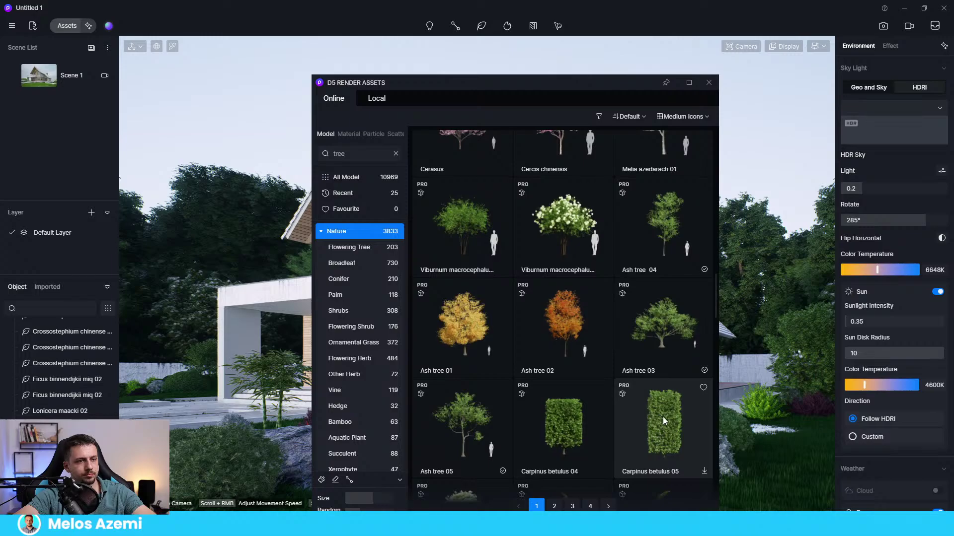
scroll(534, 328, down, 5)
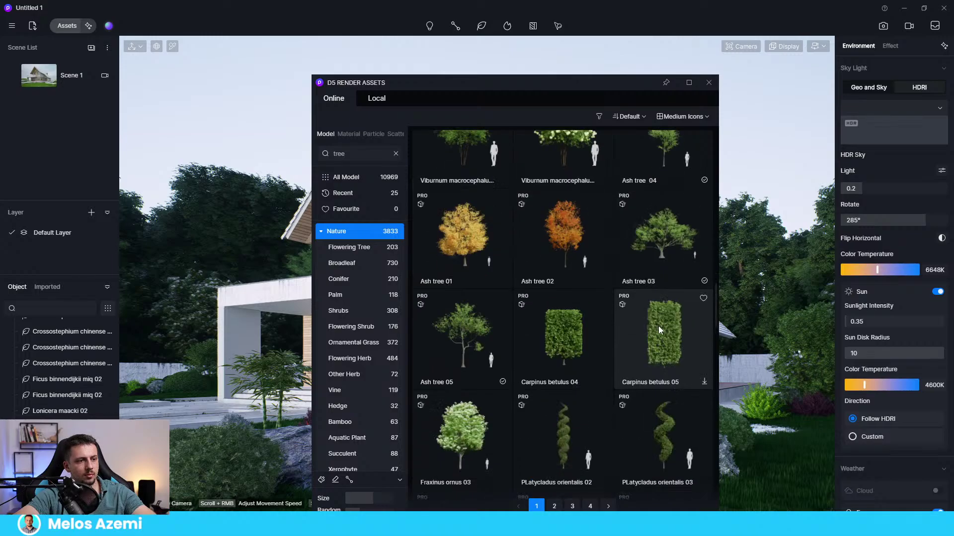
scroll(547, 347, up, 5)
scroll(553, 369, up, 5)
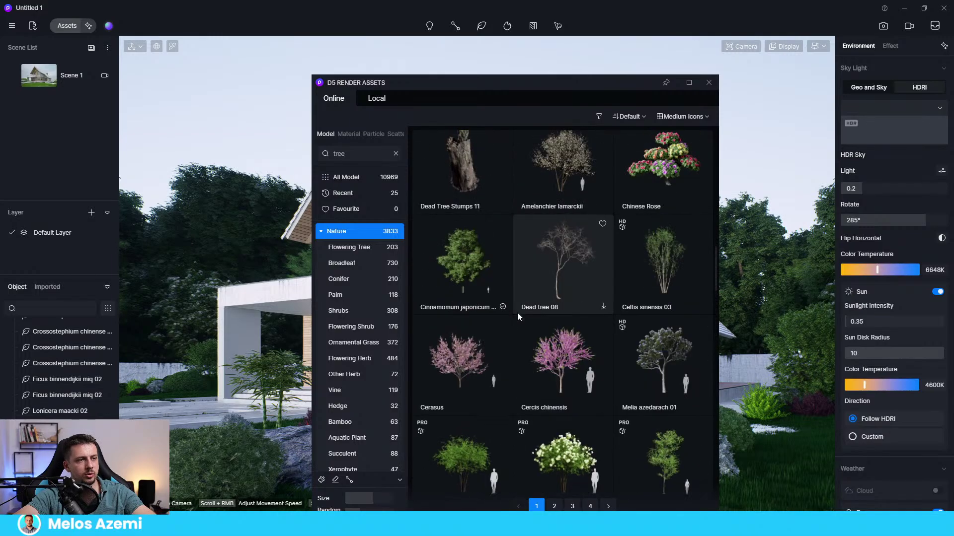
click(484, 362)
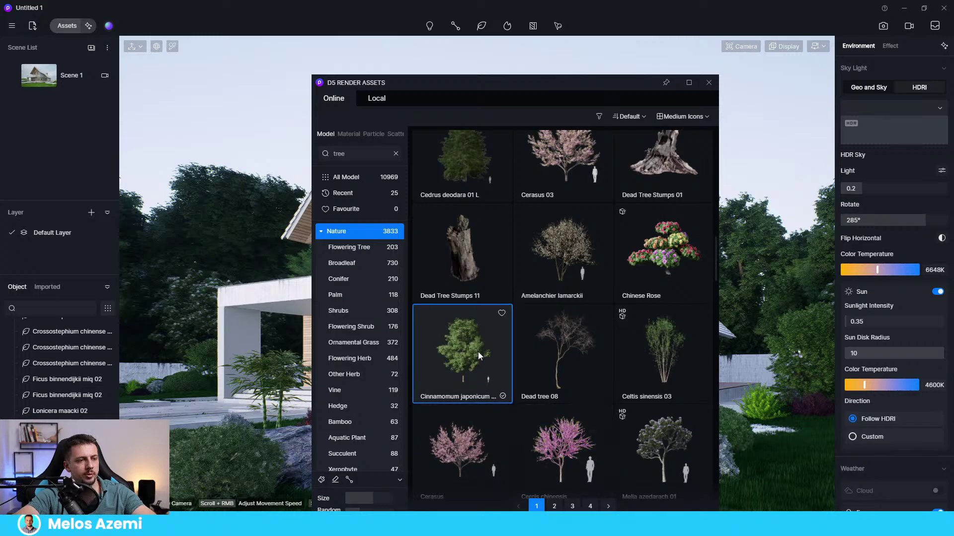
Place one Cinnamomum japonicum 01 L on the lawn at the far right of the view, beyond the white shrub, and close the asset library
drag(541, 82, 324, 70)
click(801, 455)
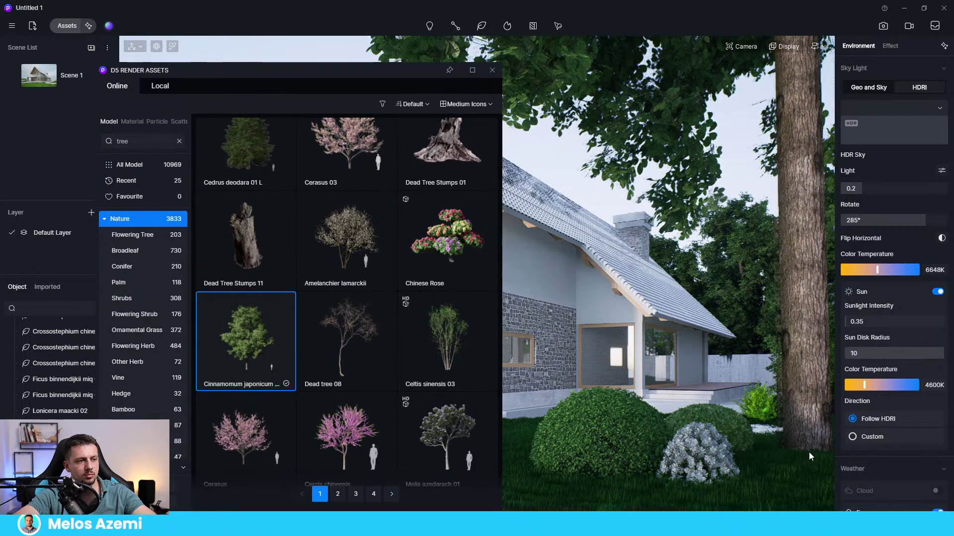
key(ctrl+z)
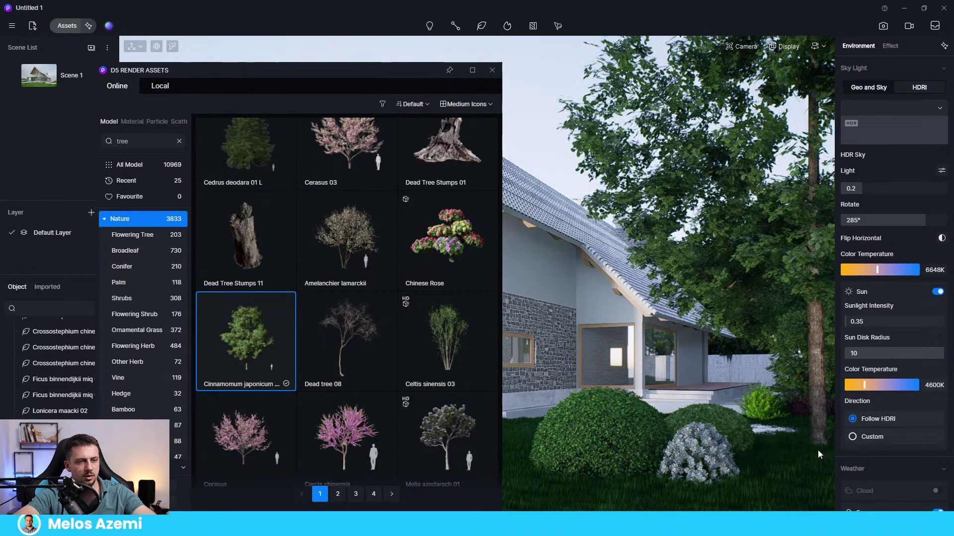
click(818, 450)
drag(367, 71, 428, 141)
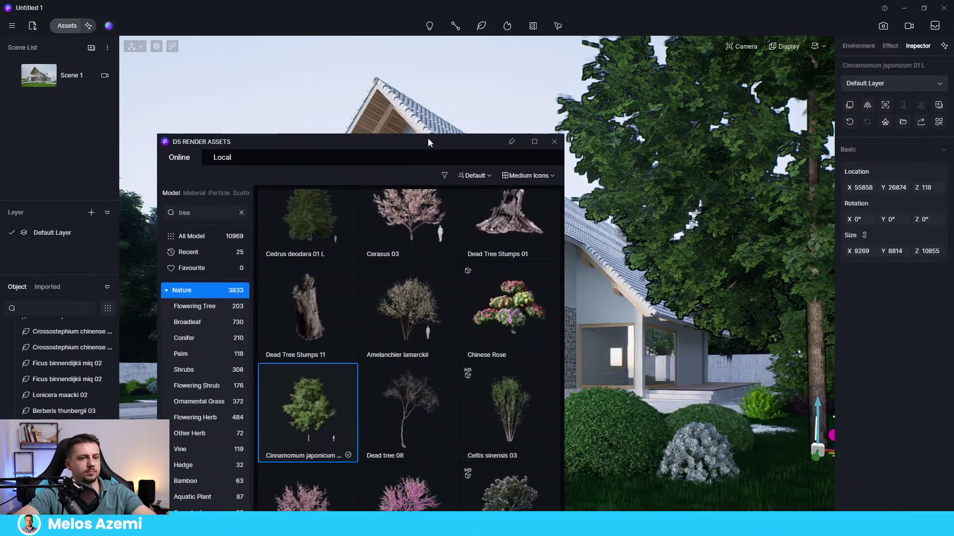
click(562, 143)
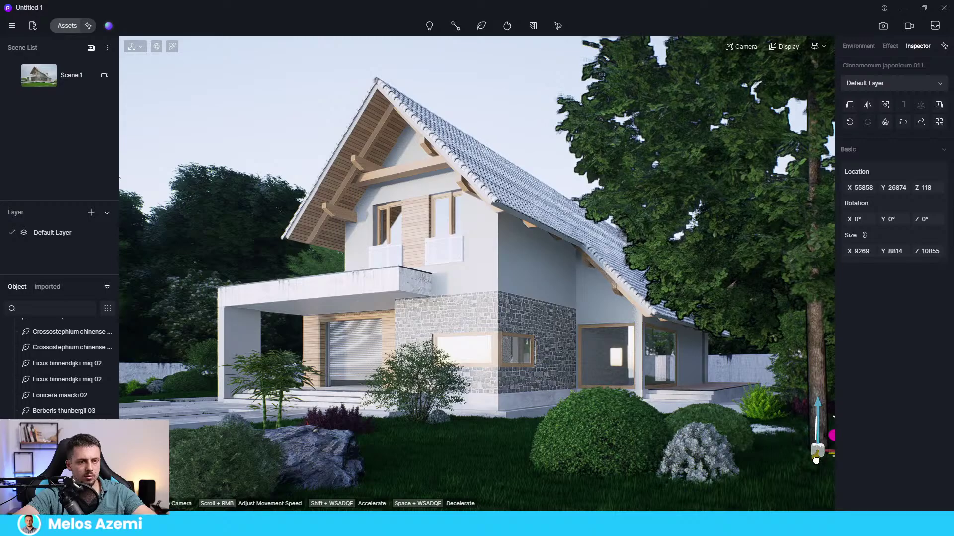
Reposition the Cinnamomum japonicum 01 L to X 56081, Y 27818 and Z 208 so its trunk stands near the view's right edge
mouse_move(815, 456)
mouse_down()
mouse_move(795, 493)
mouse_move(818, 469)
mouse_up()
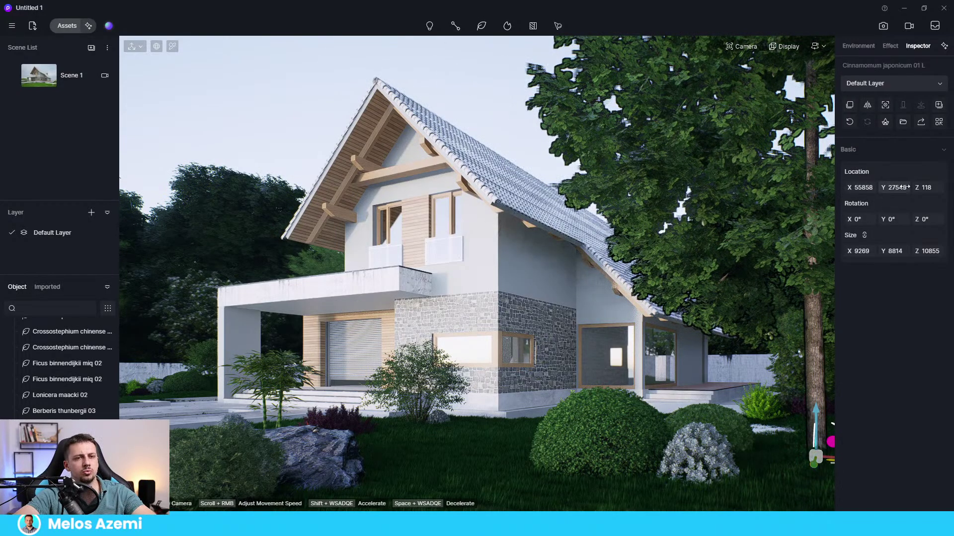
drag(905, 188, 953, 189)
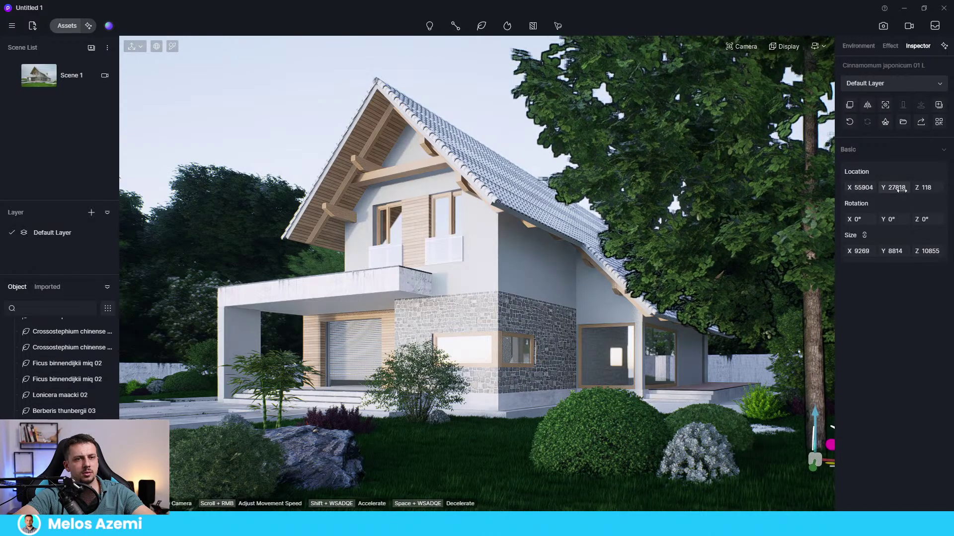
drag(860, 187, 942, 189)
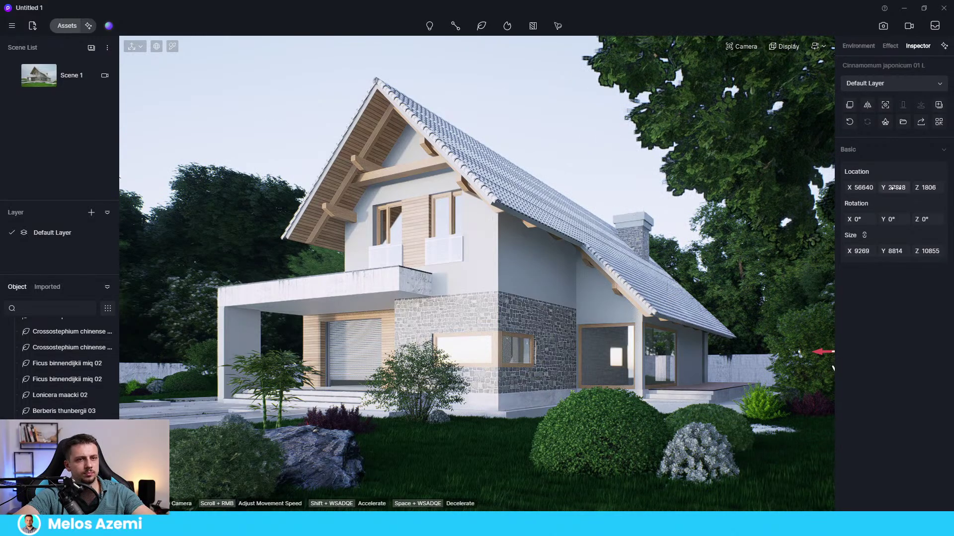
drag(854, 187, 591, 241)
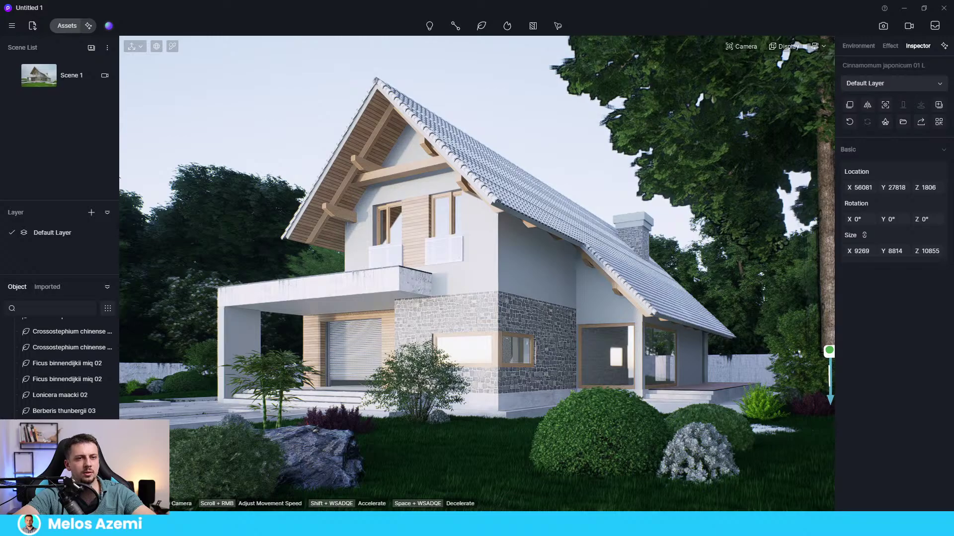
drag(927, 187, 148, 314)
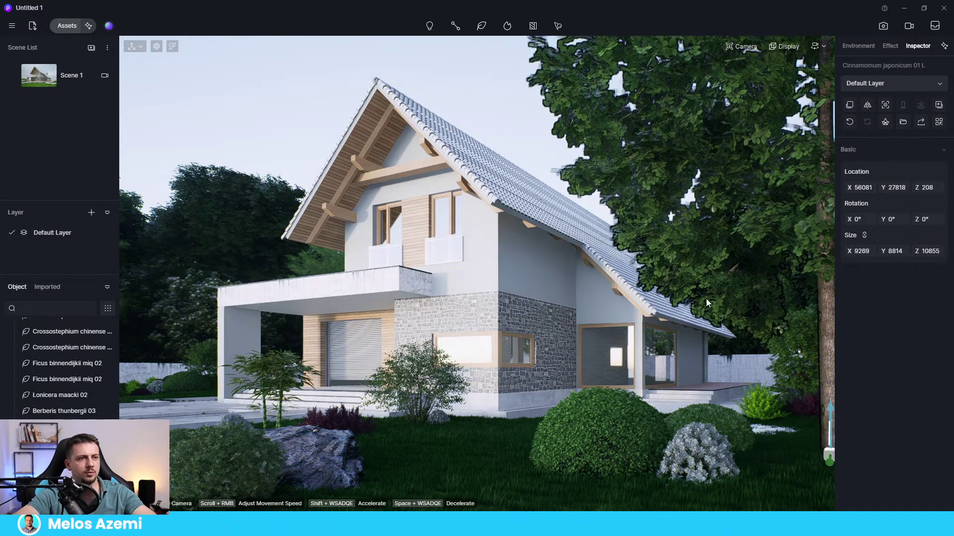
Rotate the Cinnamomum japonicum 01 L to 59° about Z and scale it down proportionally to 9889 high
drag(919, 218, 939, 222)
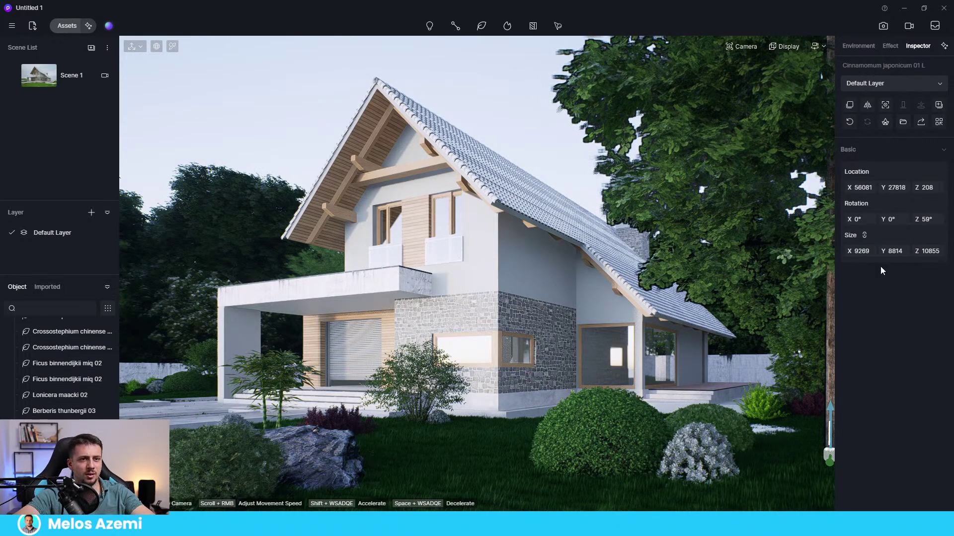
drag(837, 251, 461, 266)
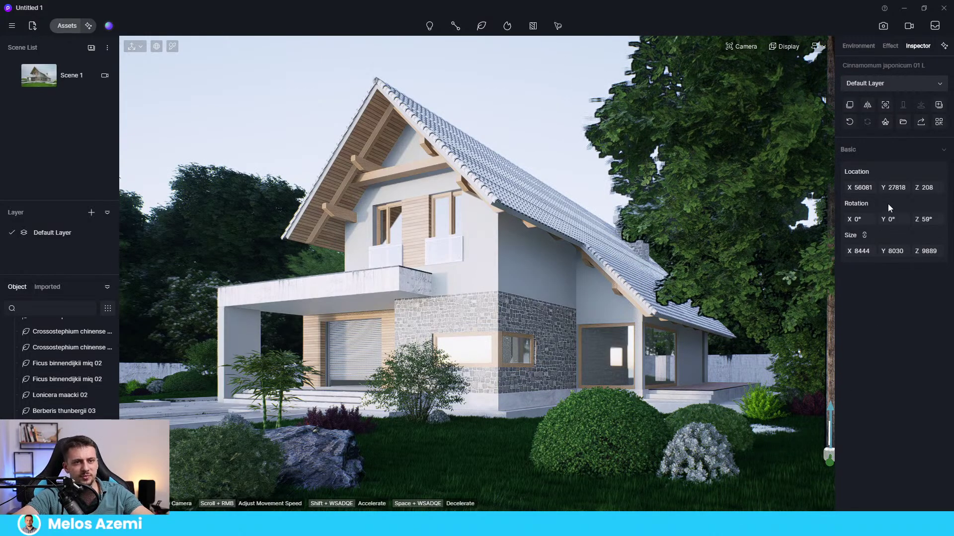
Shift the Cinnamomum japonicum 01 L to X 56776 so only its foliage frames the right side, and deselect it
drag(892, 187, 894, 184)
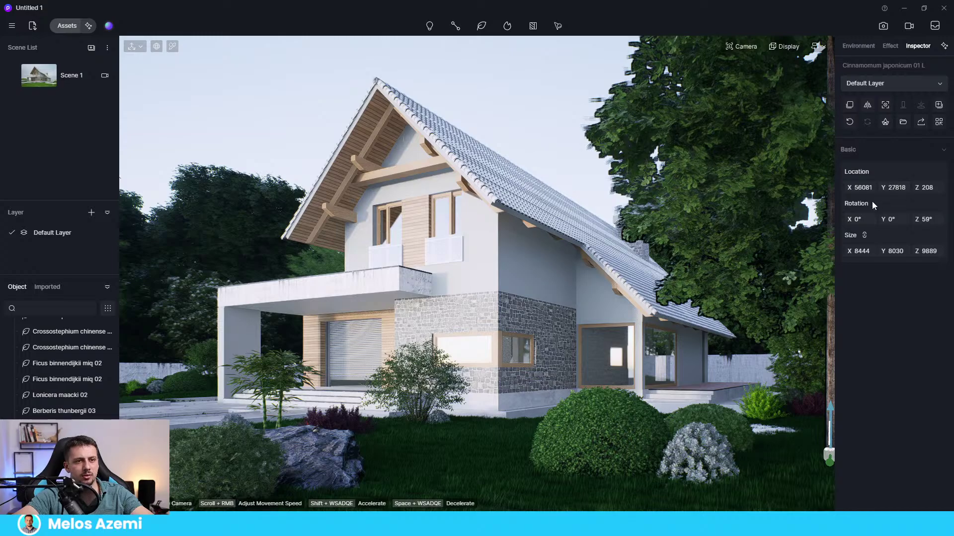
drag(863, 187, 896, 187)
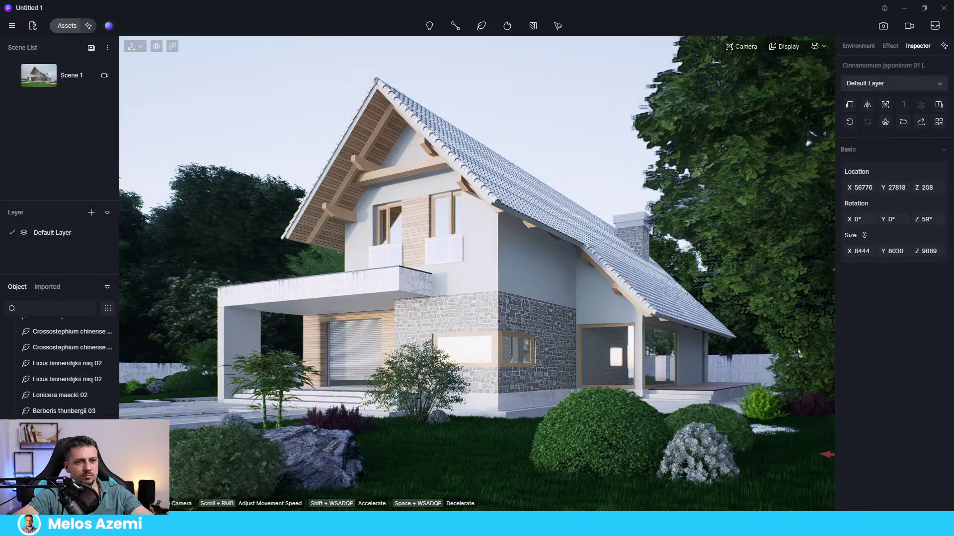
click(539, 119)
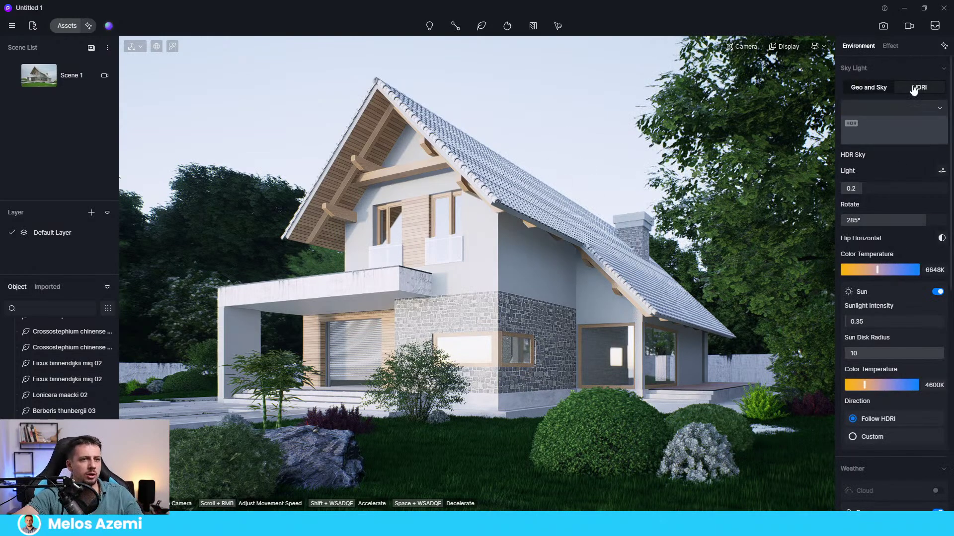
Activate the Scene 1 camera view and set the HDRI sky light to 0.21
click(104, 75)
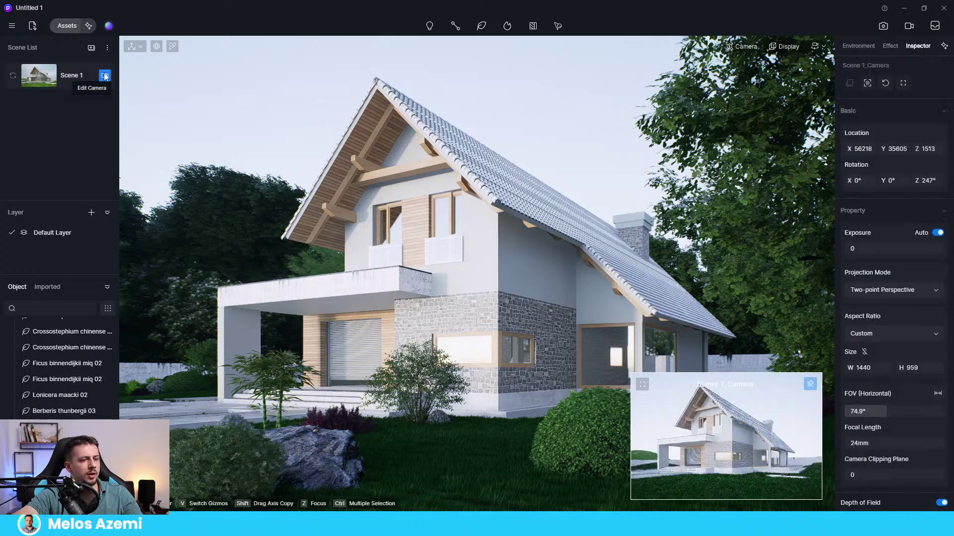
click(64, 75)
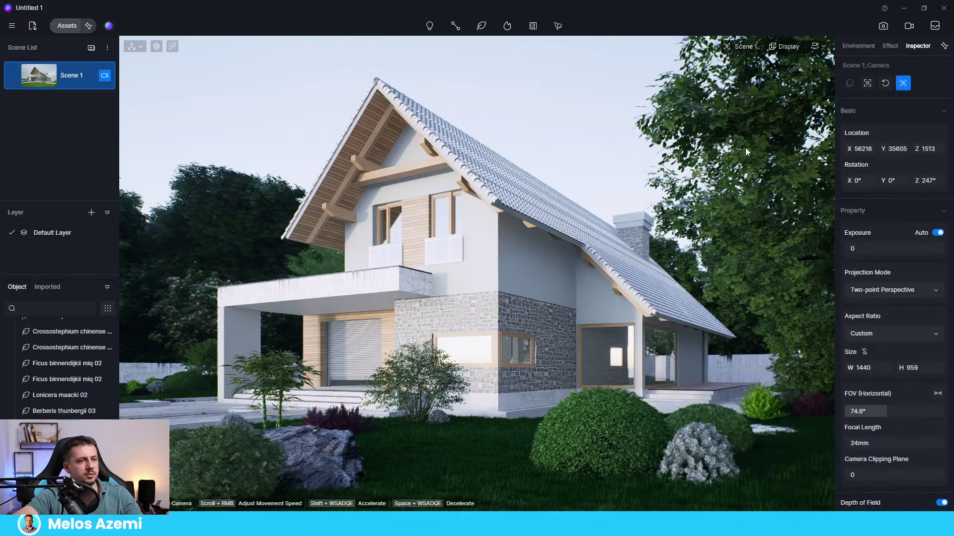
click(857, 45)
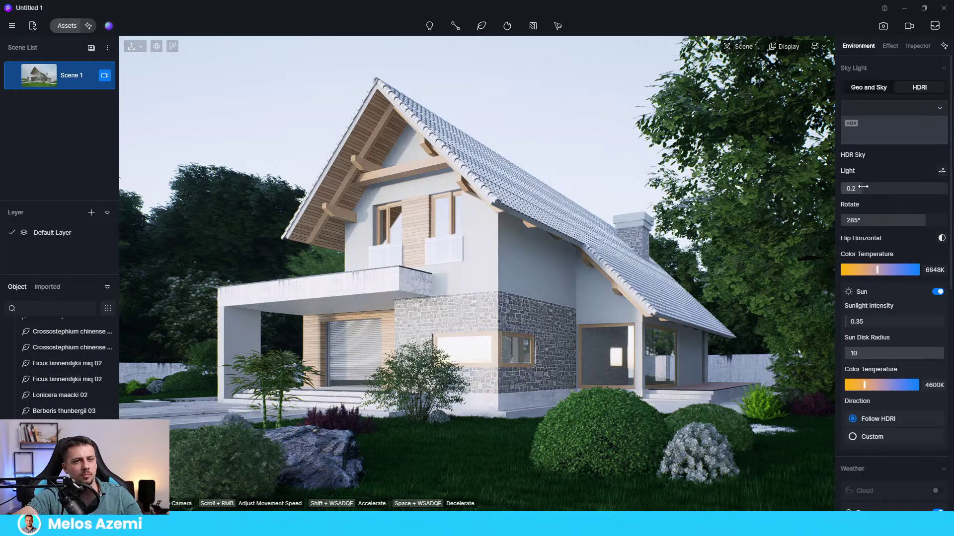
drag(844, 188, 863, 189)
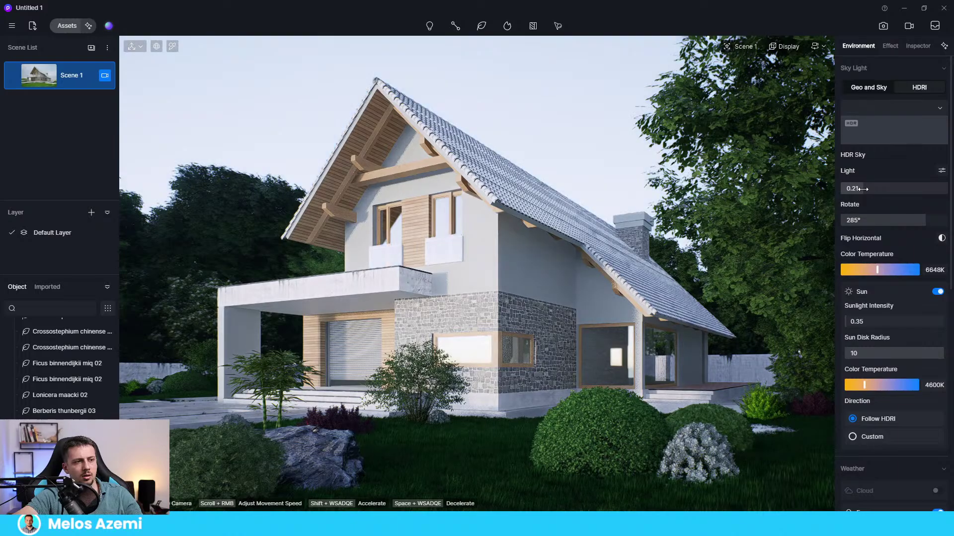
Load the wasteland_clouds_puresky HDRI as the sky and set its rotation to 333.3°
click(894, 128)
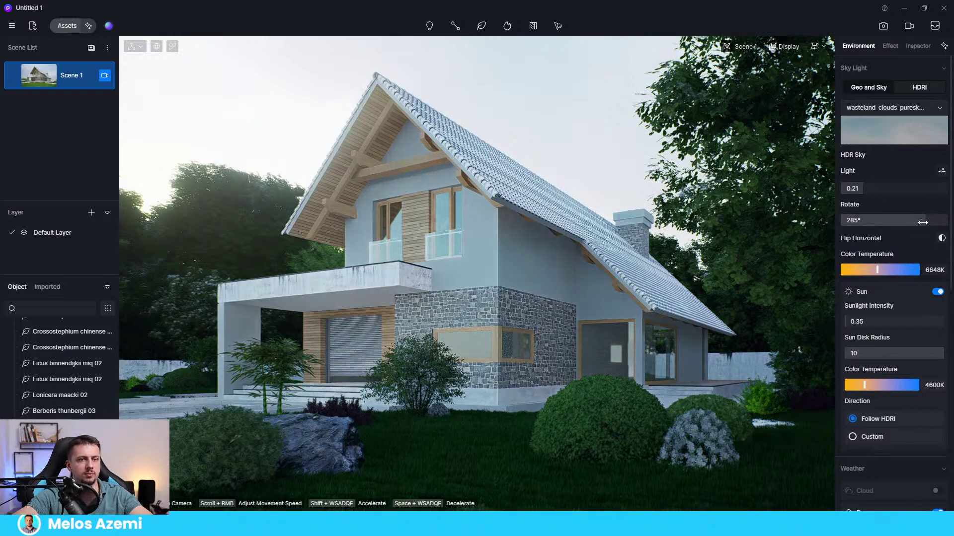
drag(916, 220, 940, 221)
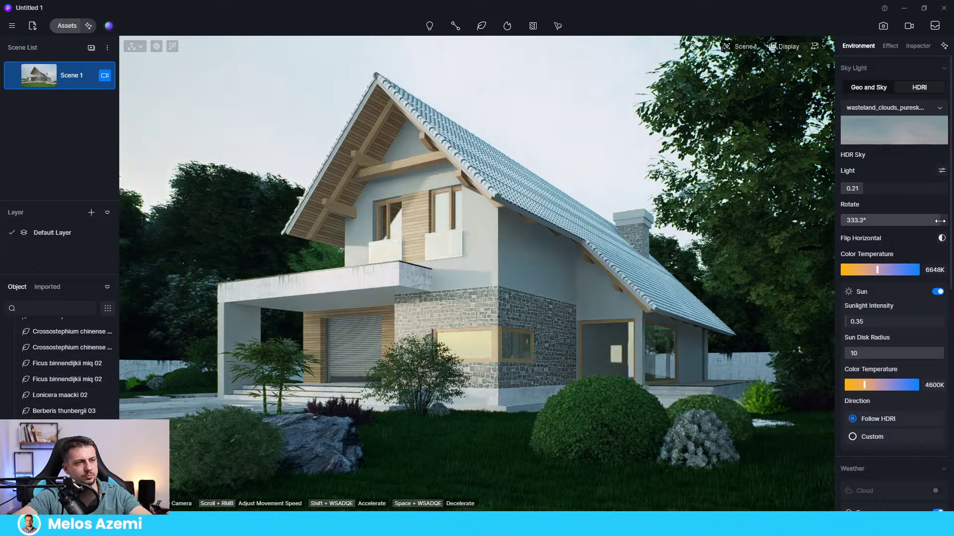
Set the sunlight intensity to 0 and lower the HDRI sky light to about 0.17
drag(848, 322, 843, 324)
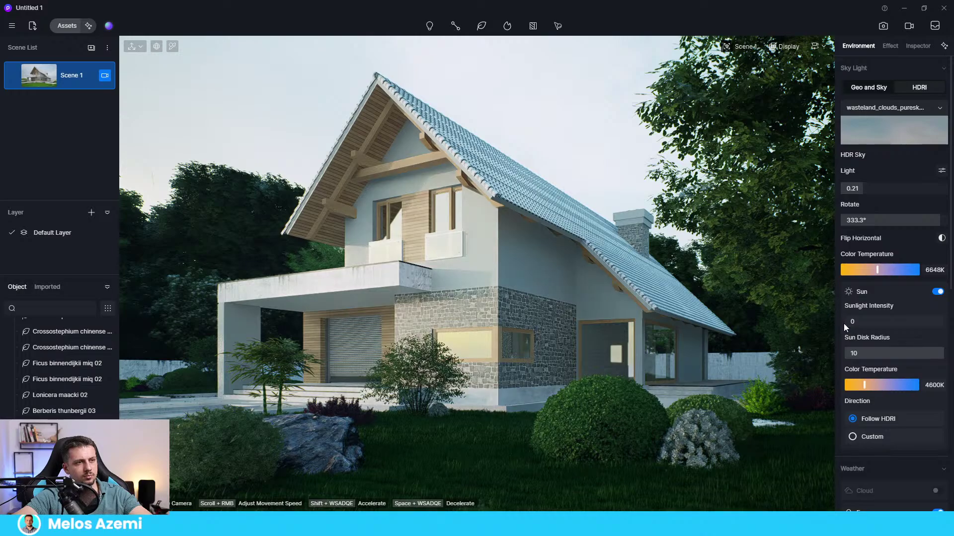
drag(850, 188, 853, 189)
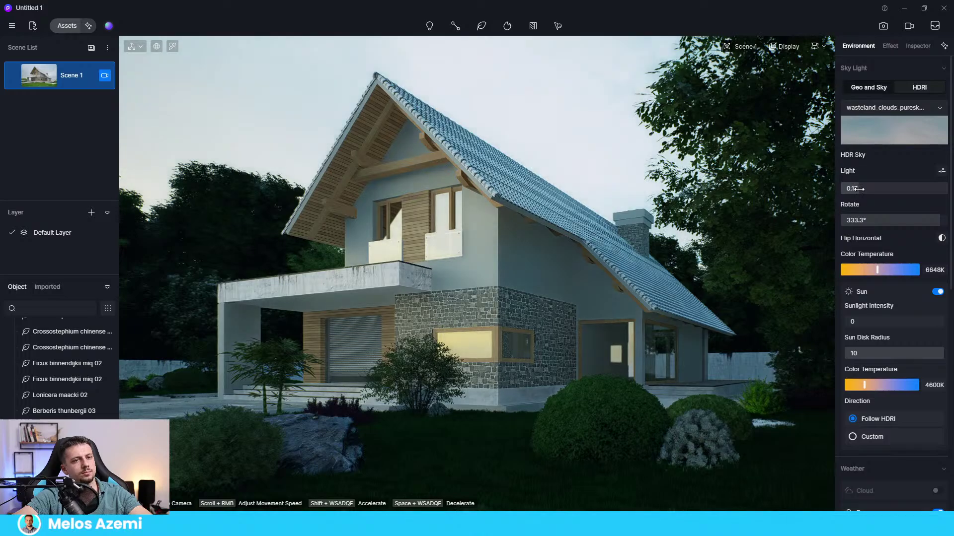
Set the sunlight intensity to 0.1 and raise the HDRI sky light to 0.23
drag(862, 189, 863, 190)
click(852, 320)
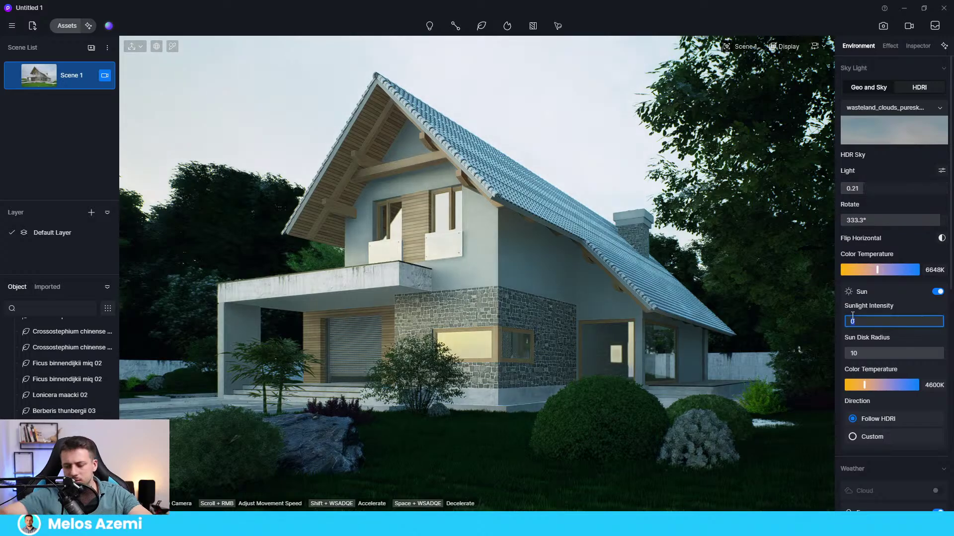
text(.1)
key(Return)
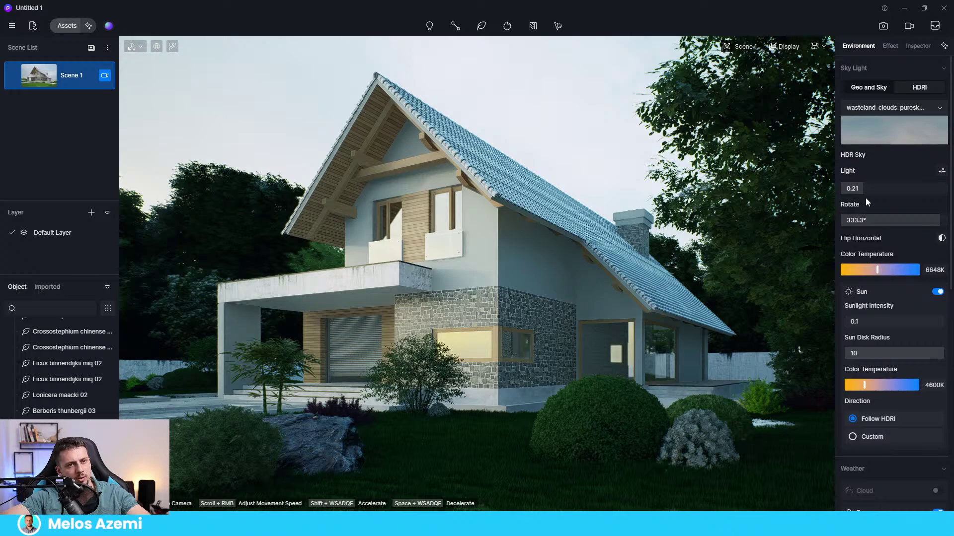
mouse_move(867, 189)
mouse_down()
mouse_move(894, 190)
mouse_move(867, 192)
mouse_up()
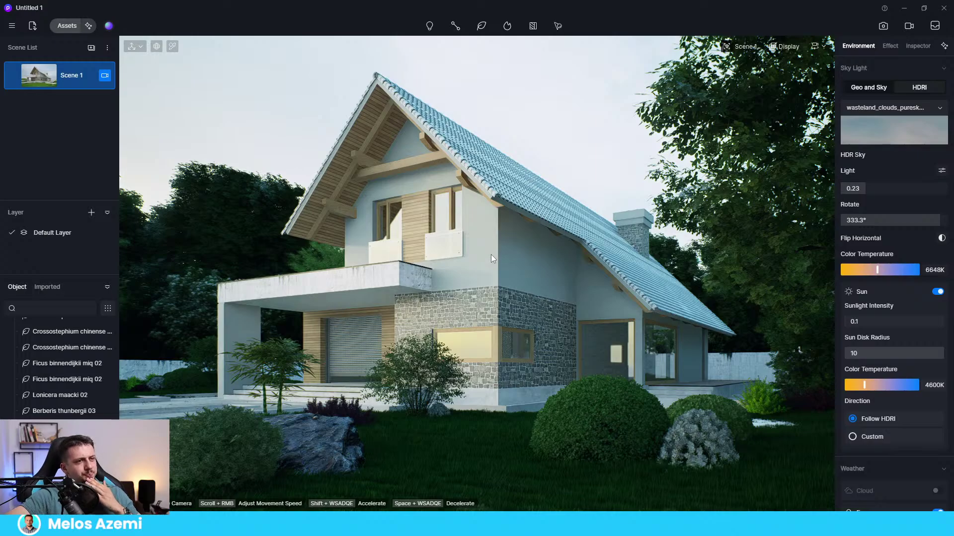
Replace the current sky with the Midday_9 HDRI from the custom HDR list
click(876, 112)
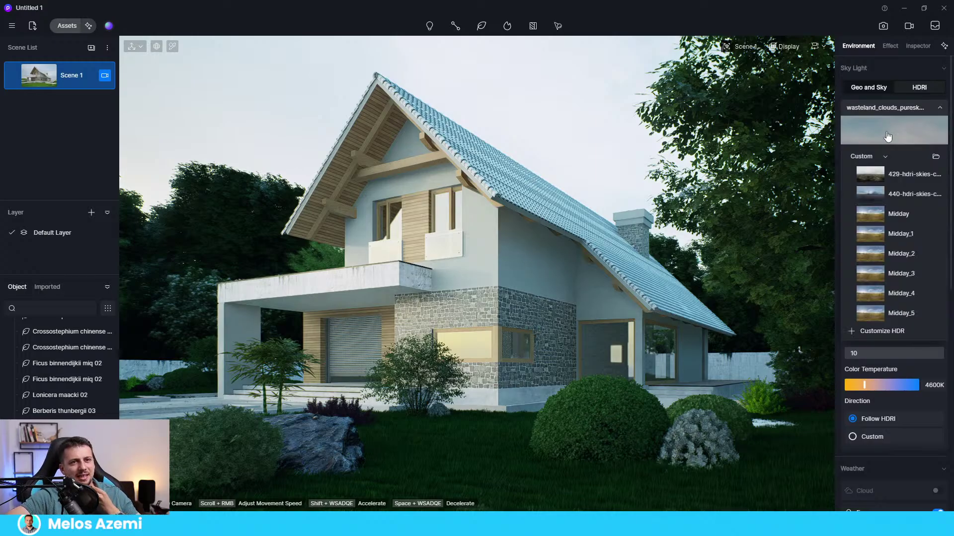
click(904, 113)
click(935, 112)
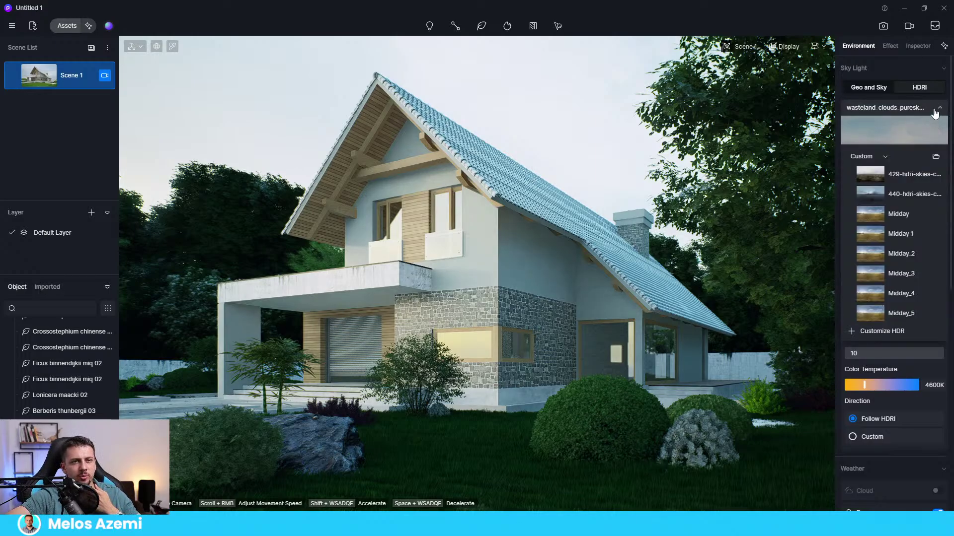
click(935, 111)
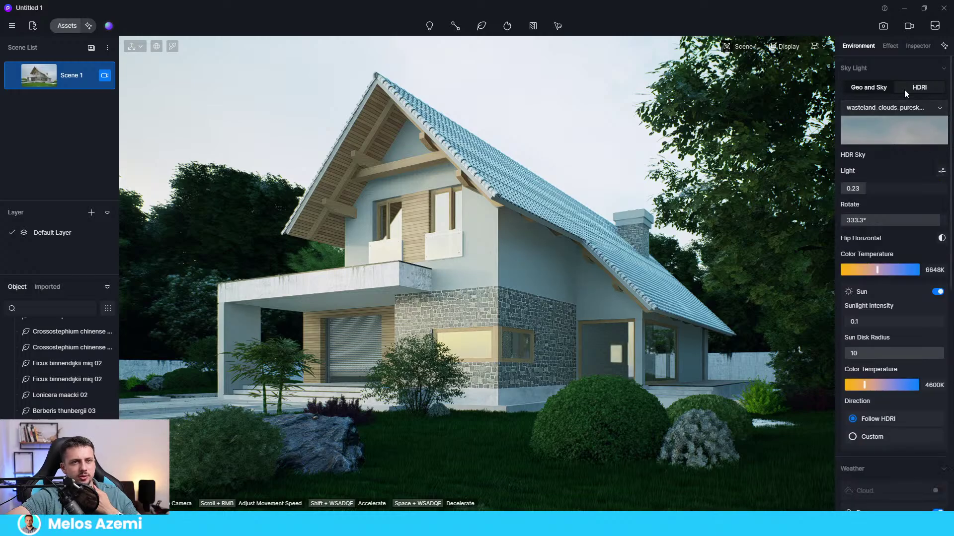
click(914, 110)
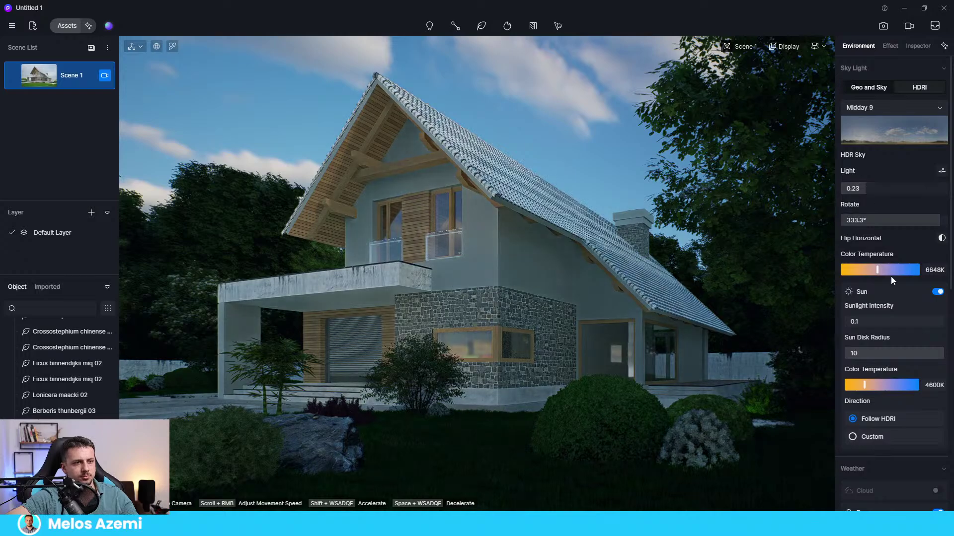
Set the post-processing exposure to 0 and return to the environment settings
click(884, 48)
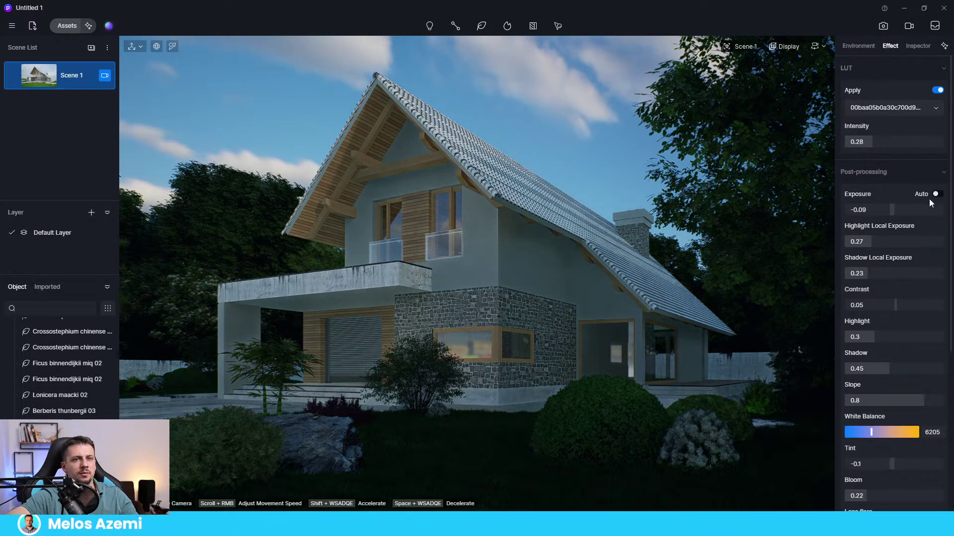
drag(896, 214, 894, 214)
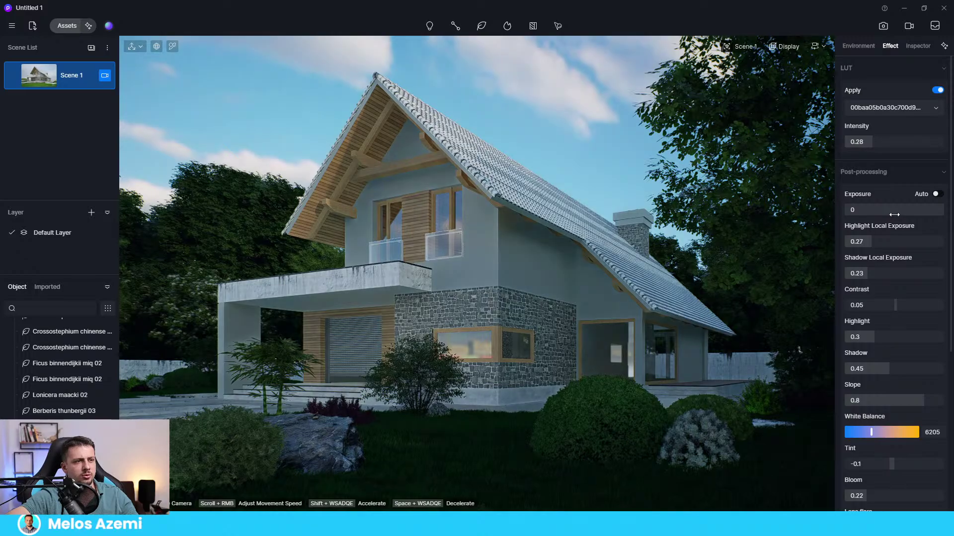
click(863, 46)
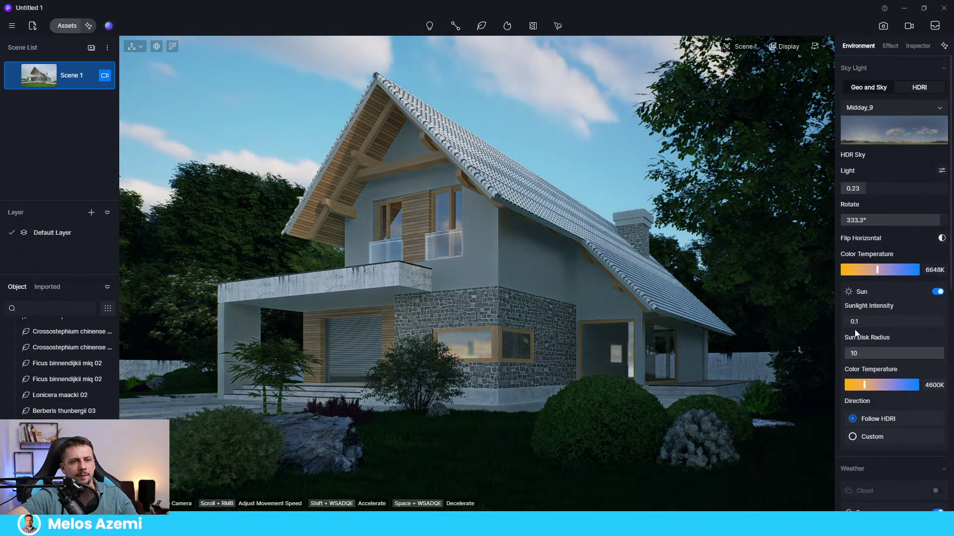
Try a sunlight intensity of 3 and rotate the HDRI sky to 223.3°
click(867, 320)
text(3)
key(Return)
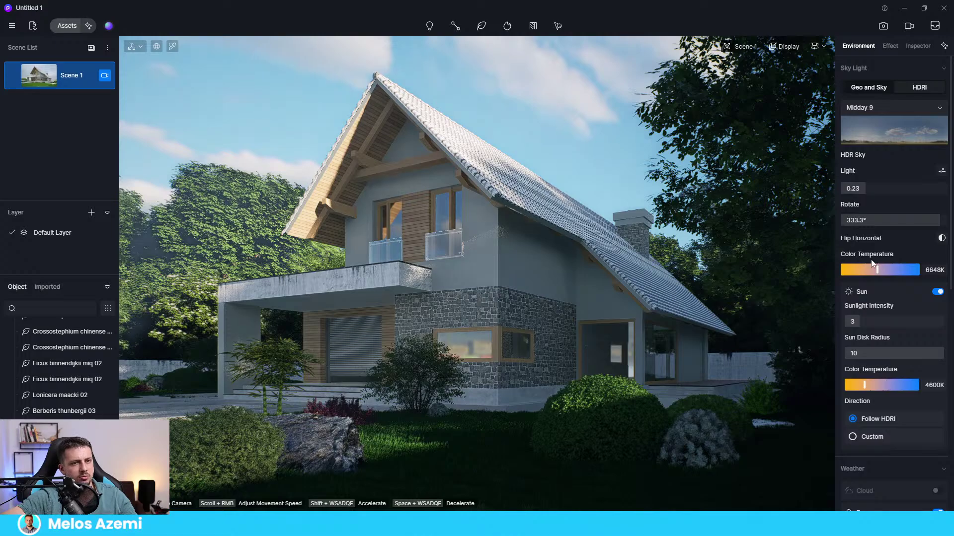
mouse_move(909, 220)
mouse_down()
mouse_move(892, 219)
mouse_move(903, 220)
mouse_up()
Try a sunlight intensity of 0.8 and a softer one of 0.2
click(866, 322)
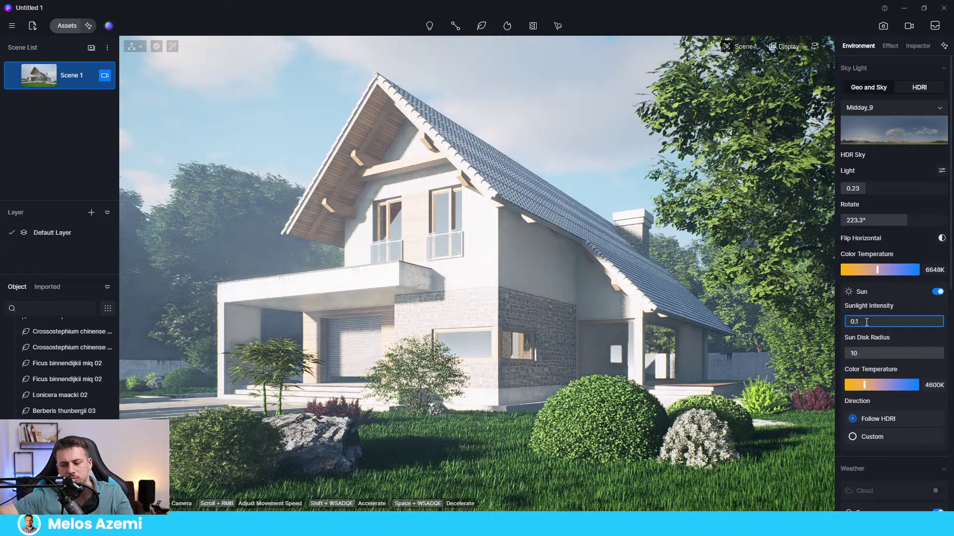
text(0.8)
key(Return)
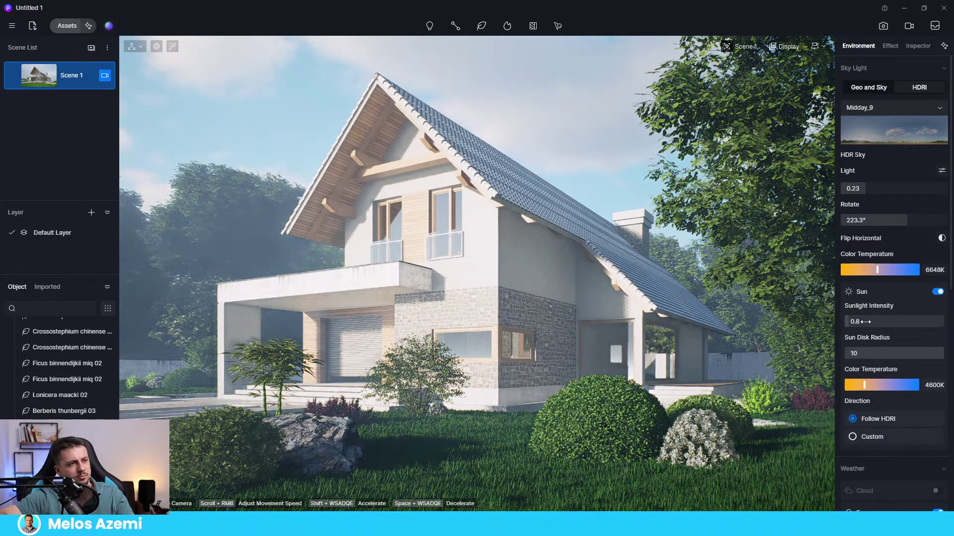
click(892, 188)
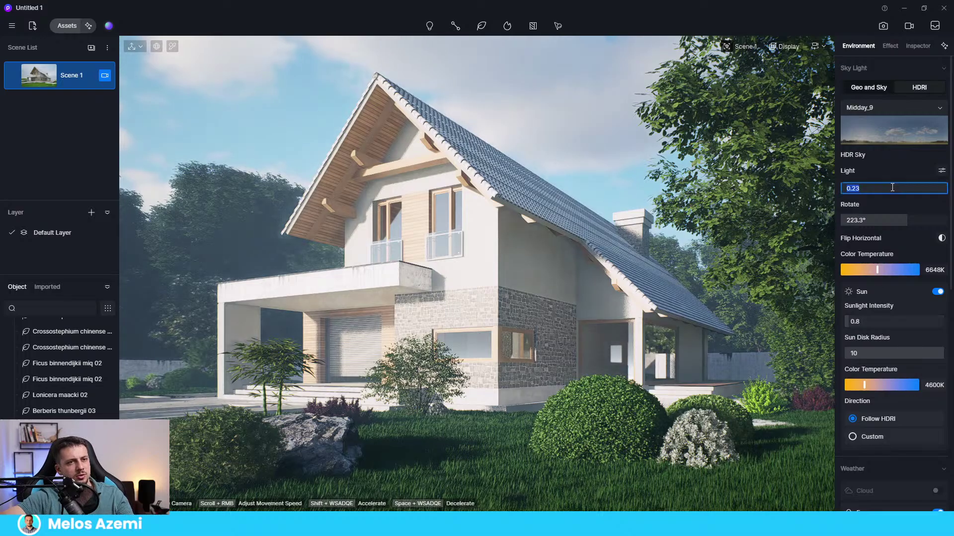
click(882, 321)
text(0.2)
key(Return)
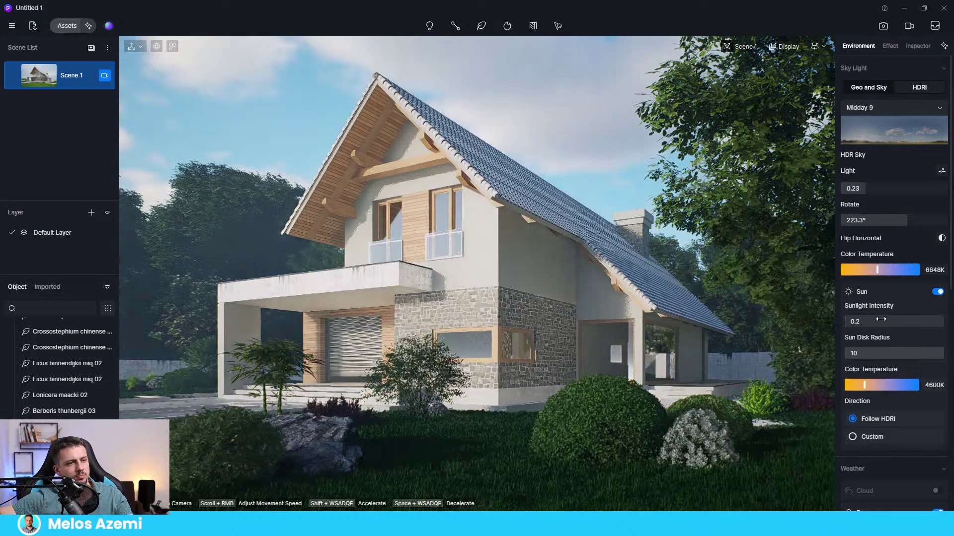
Compare sunlight intensities of 0.4, 0.1 and 0.15 on the house
click(881, 319)
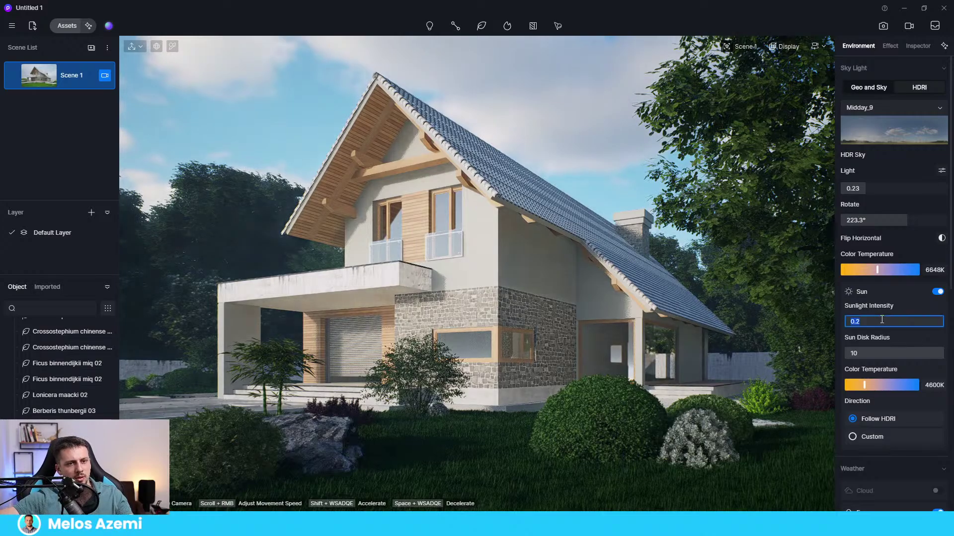
text(0.4)
key(Return)
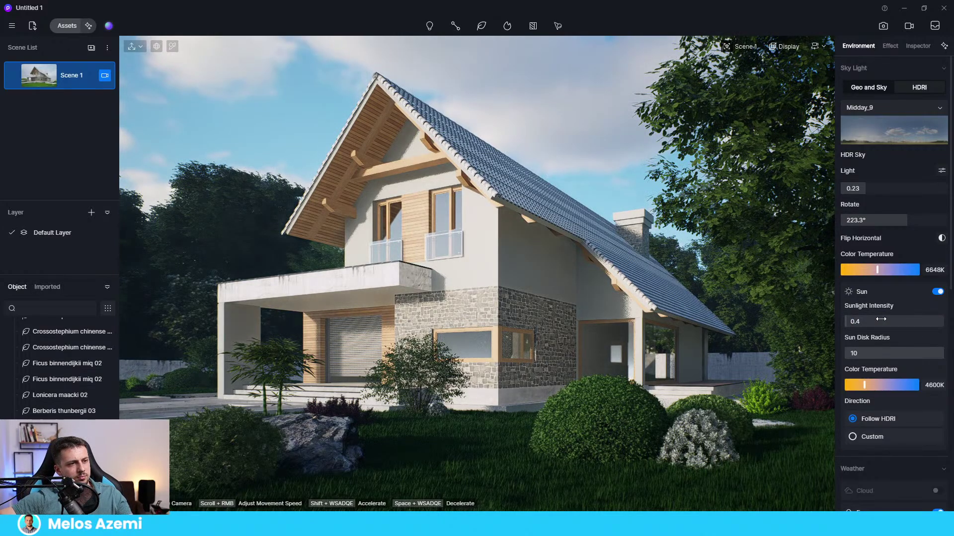
click(881, 320)
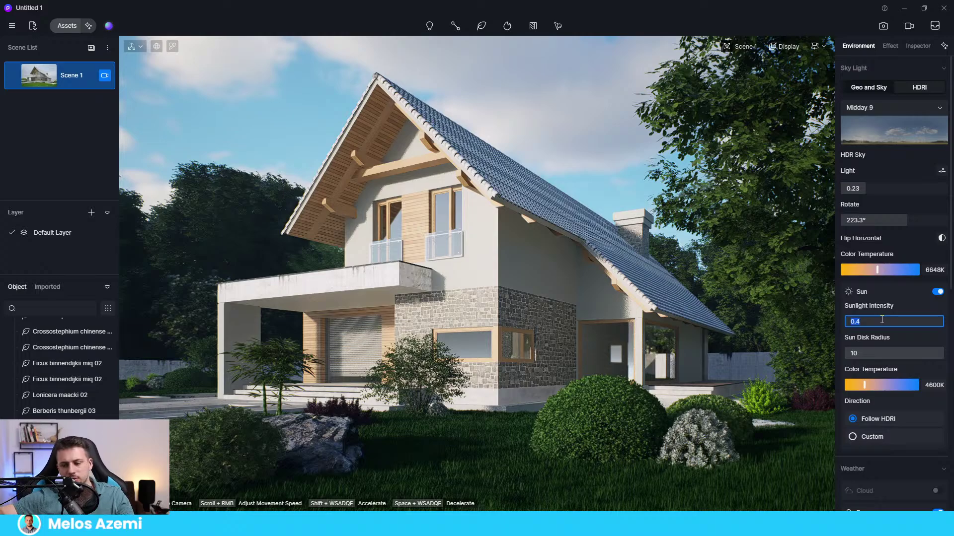
text(0.1)
key(Return)
click(881, 320)
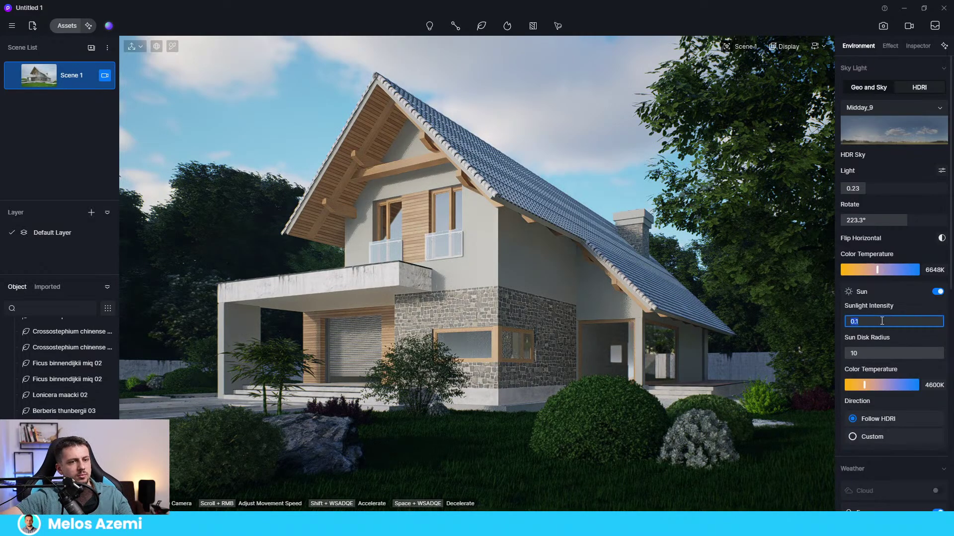
text(0.15)
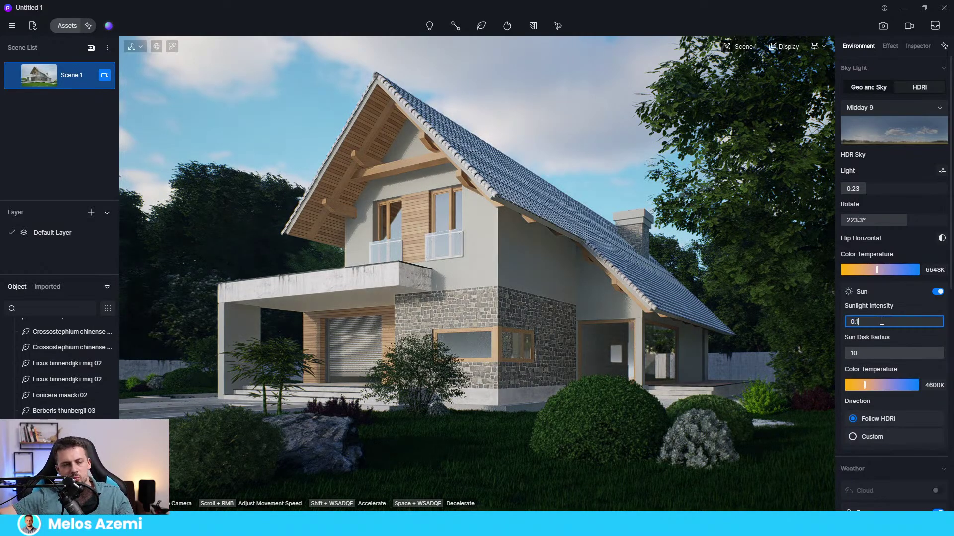
key(Return)
Test HDRI rotations of 120° and 0°, and settle the sky rotation at 303.3°
click(881, 220)
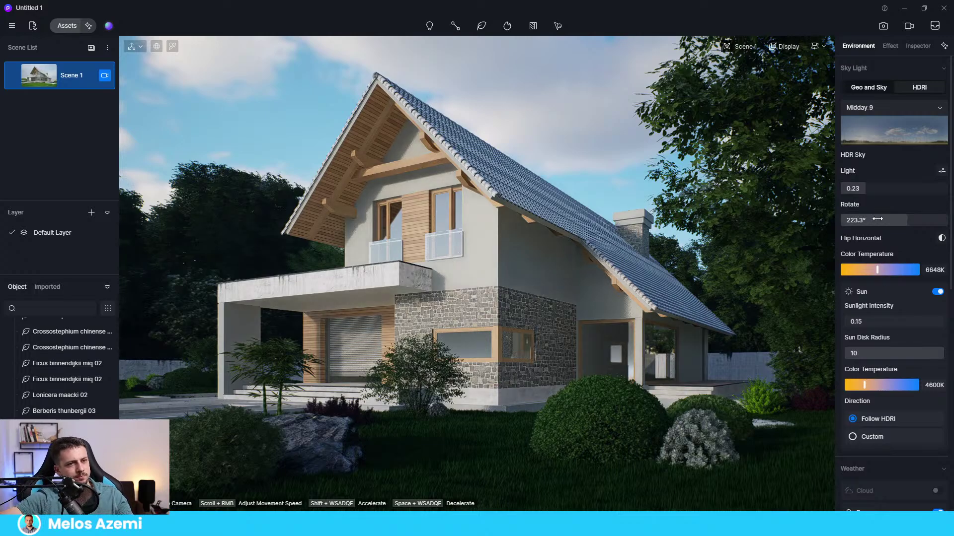
text(136.7)
key(Return)
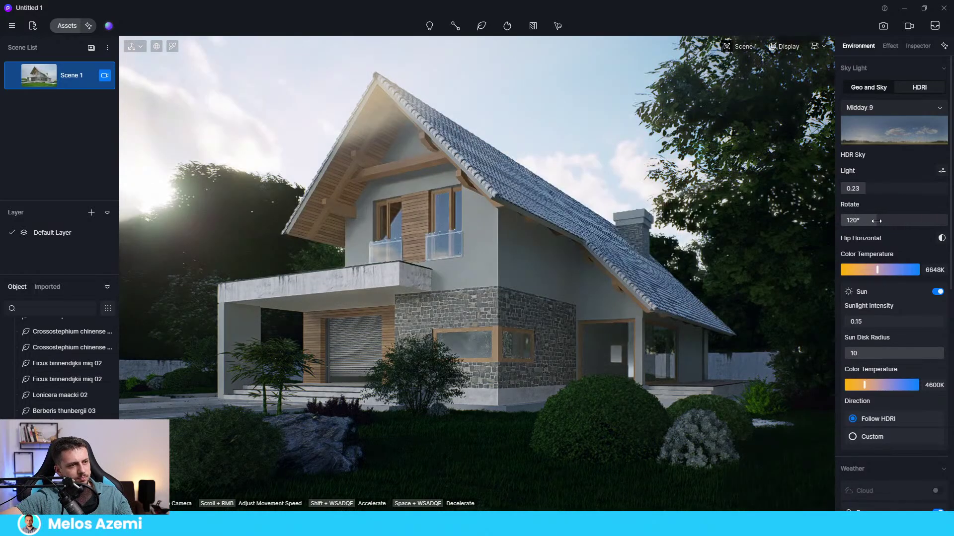
click(880, 220)
text(0)
key(Return)
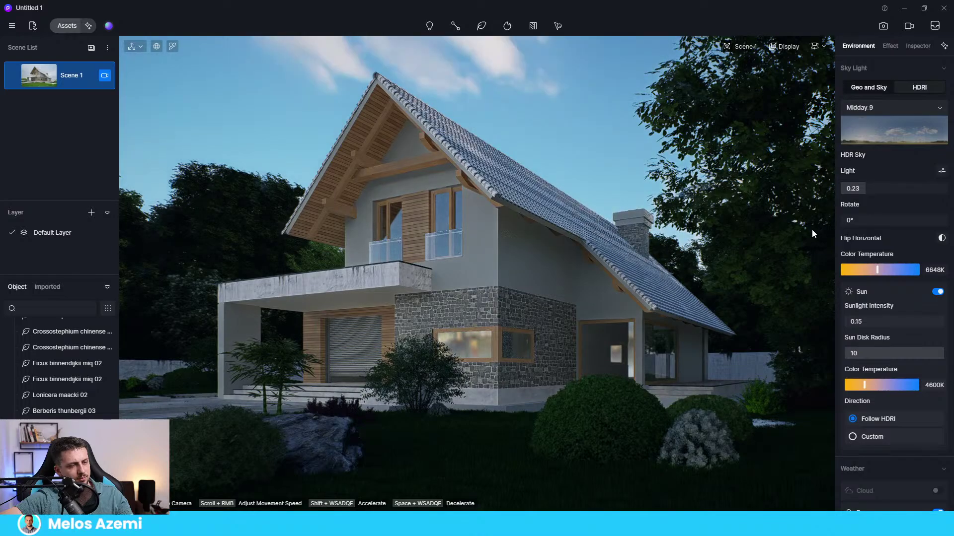
drag(910, 226, 931, 225)
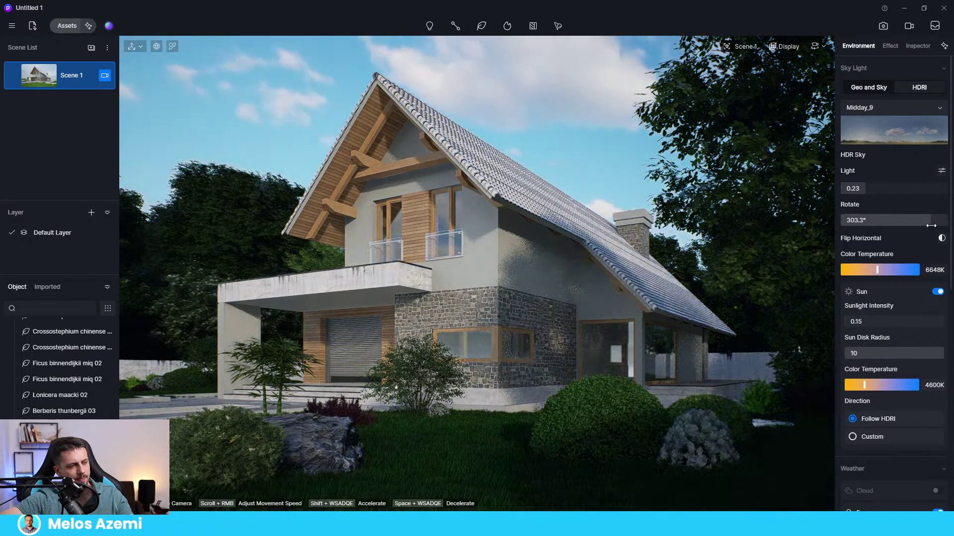
Try a sunlight intensity of 0.4, reduce it to 0.2, and save the project
click(849, 326)
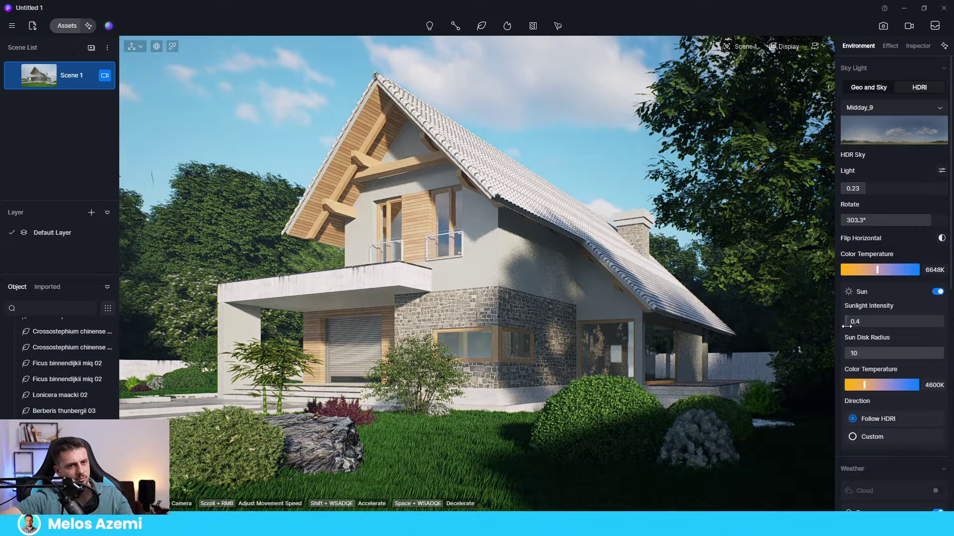
click(866, 321)
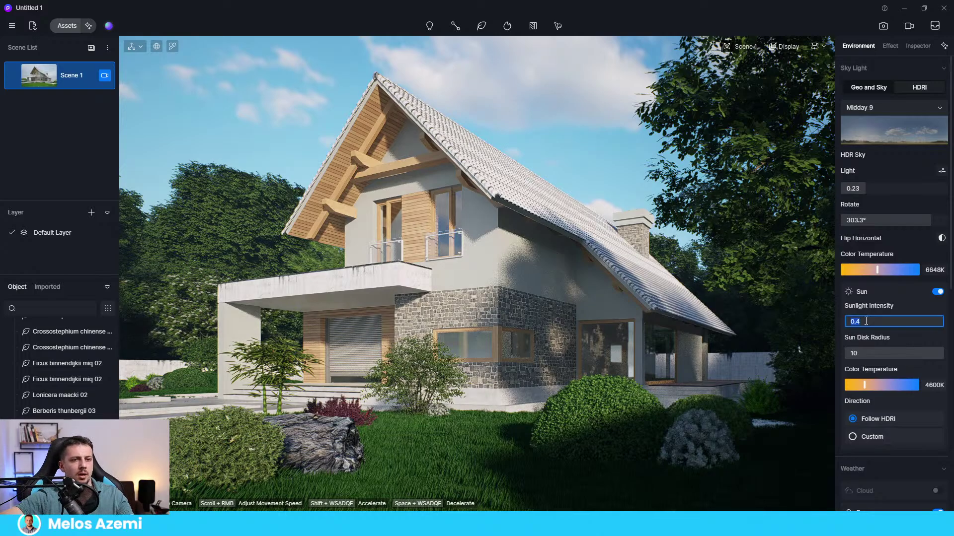
text(0.2)
key(Return)
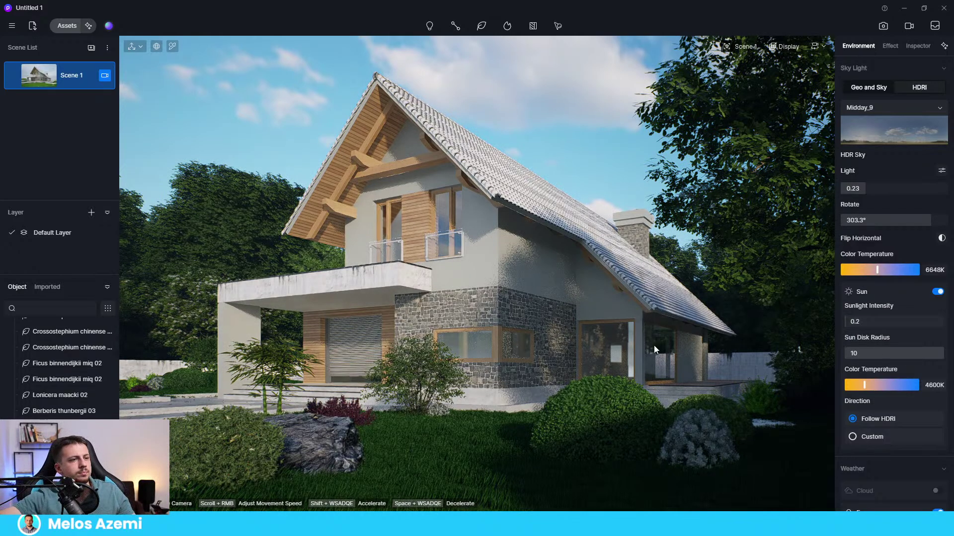
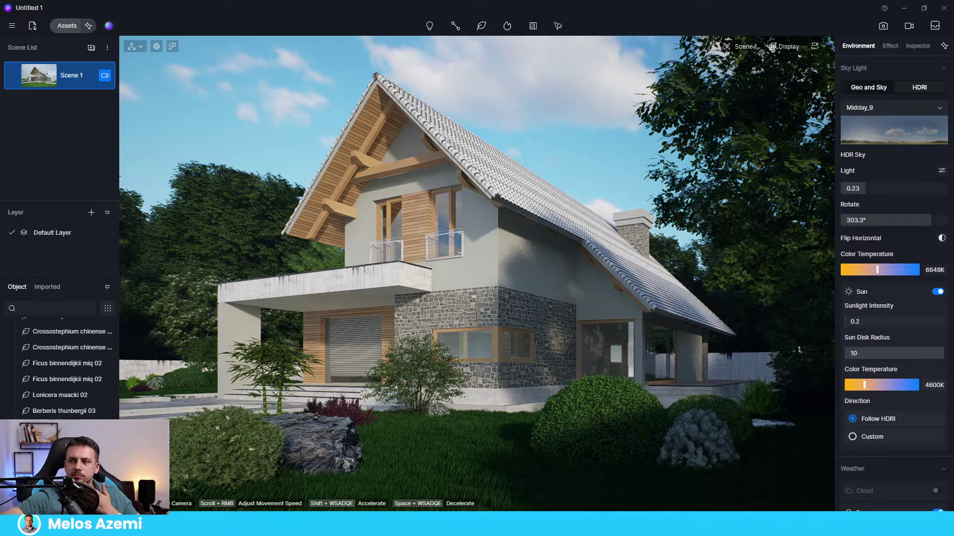
key(ctrl+s)
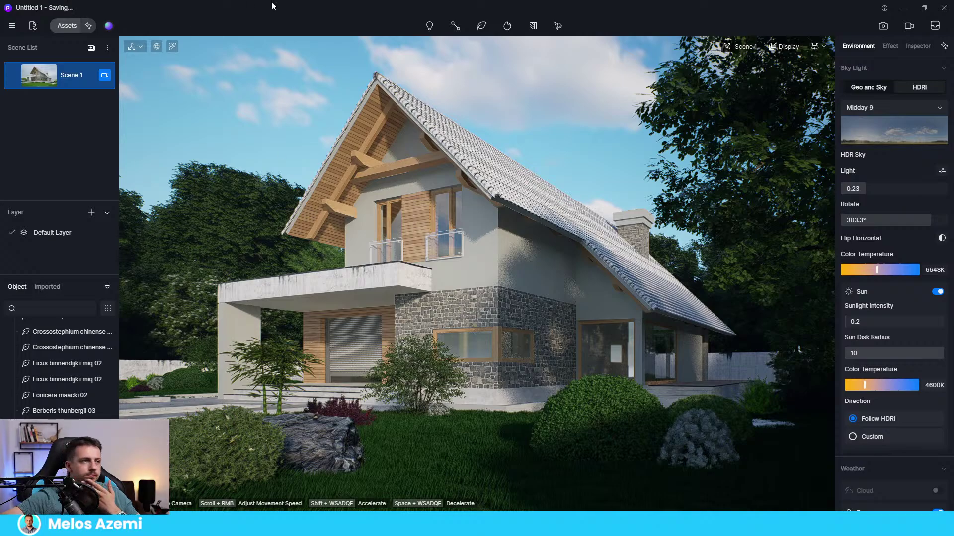
Darken the roof tile material's base color to an HSV value of 12 and set its roughness to 0.25
click(172, 46)
click(448, 156)
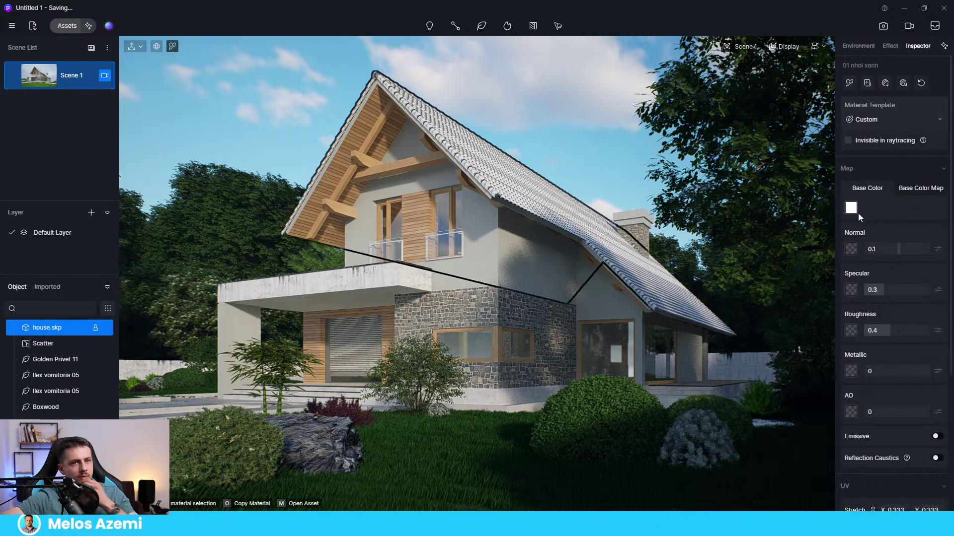
click(851, 208)
click(862, 325)
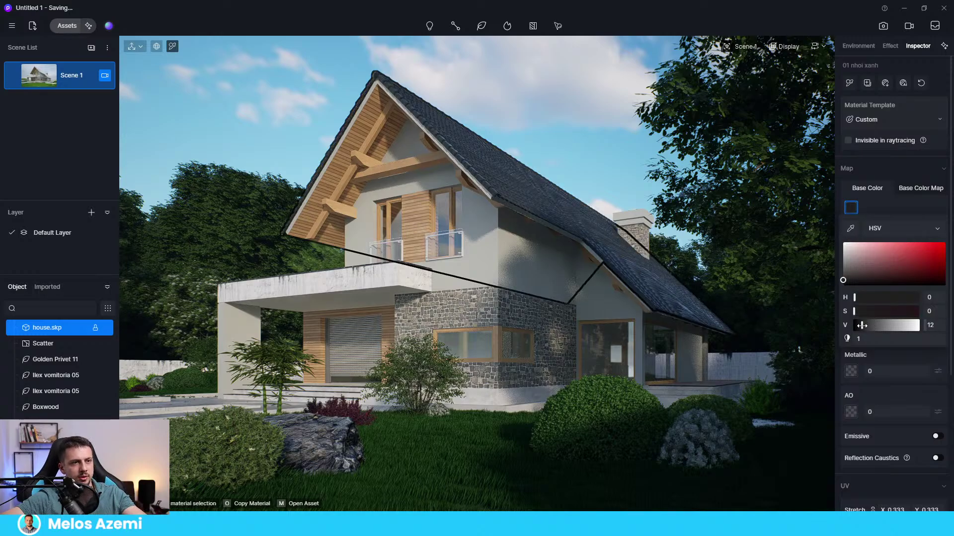
click(895, 198)
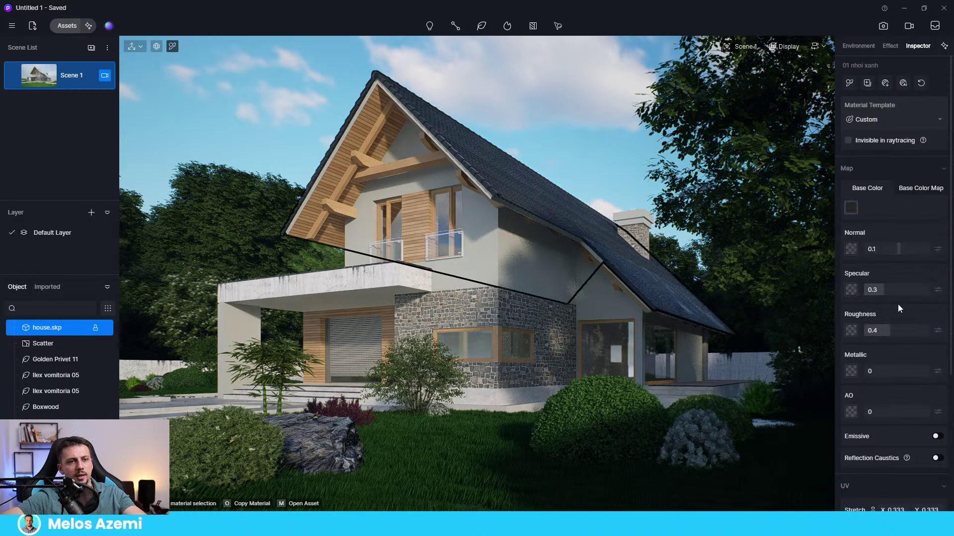
drag(890, 330, 876, 330)
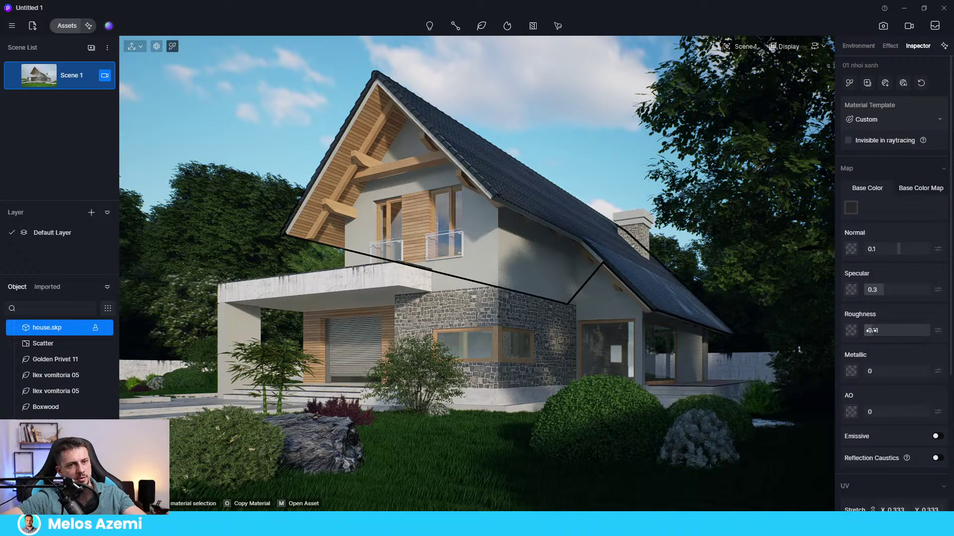
mouse_move(873, 331)
mouse_down()
mouse_move(922, 330)
mouse_move(879, 333)
mouse_up()
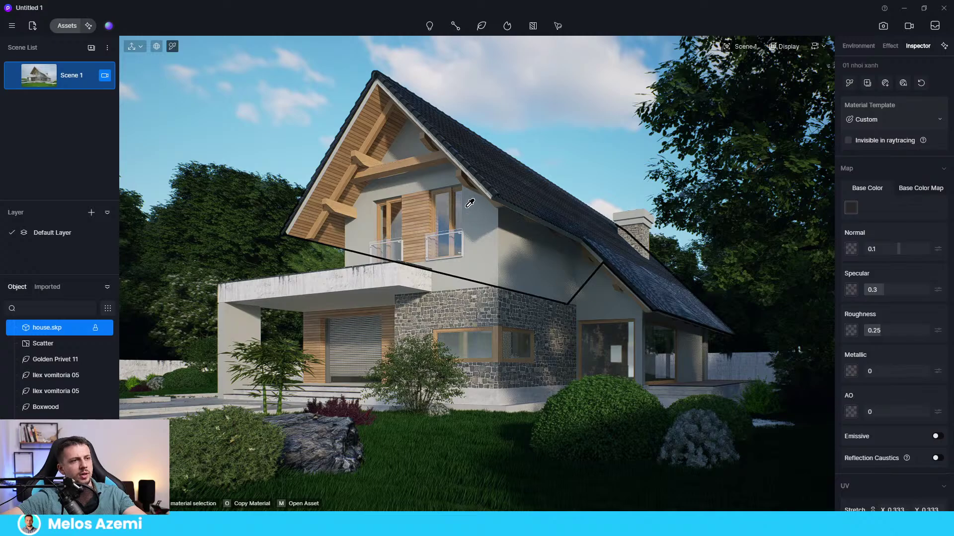
Set the roughness of the wood cladding material under the gable to 0.25
click(370, 120)
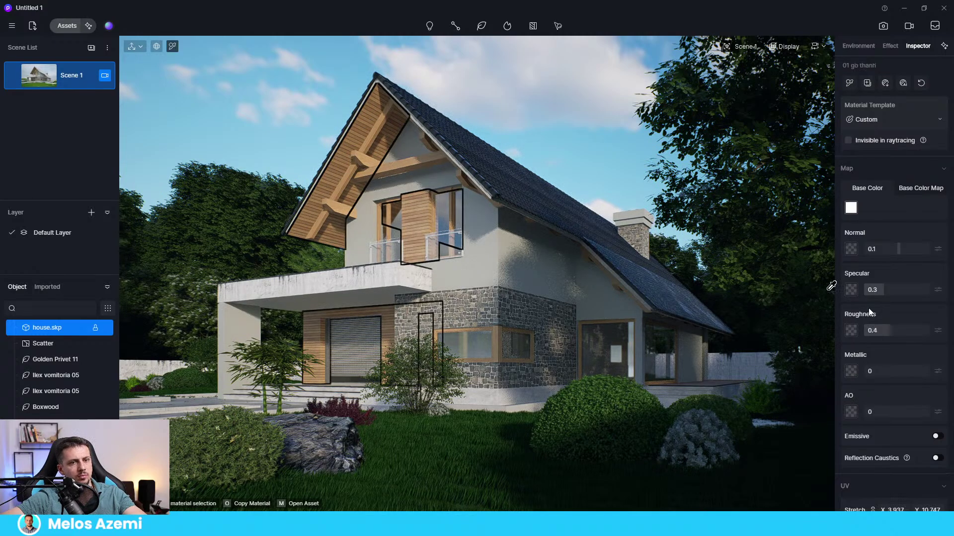
click(900, 329)
text(0.25)
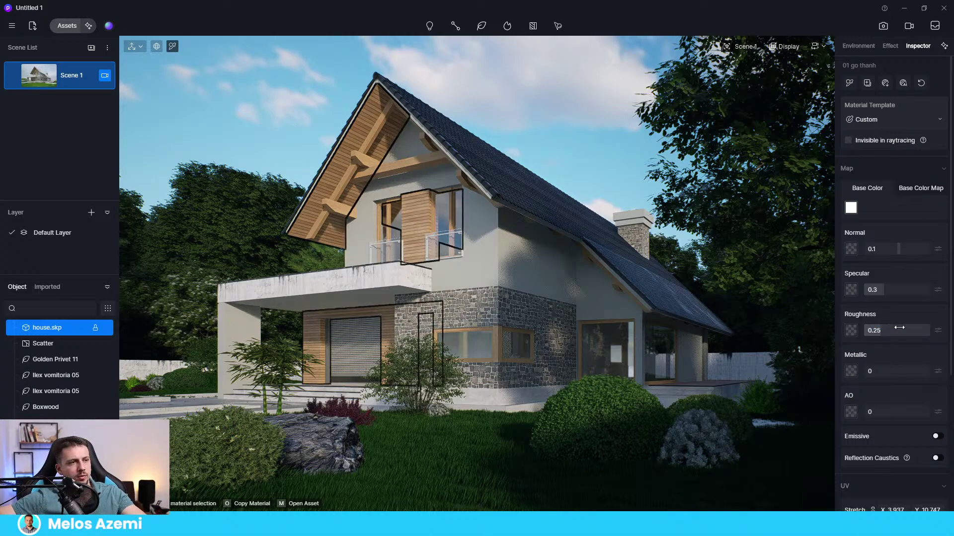
key(Return)
Raise the specular value of the transparent window glass material to 0.92
click(457, 357)
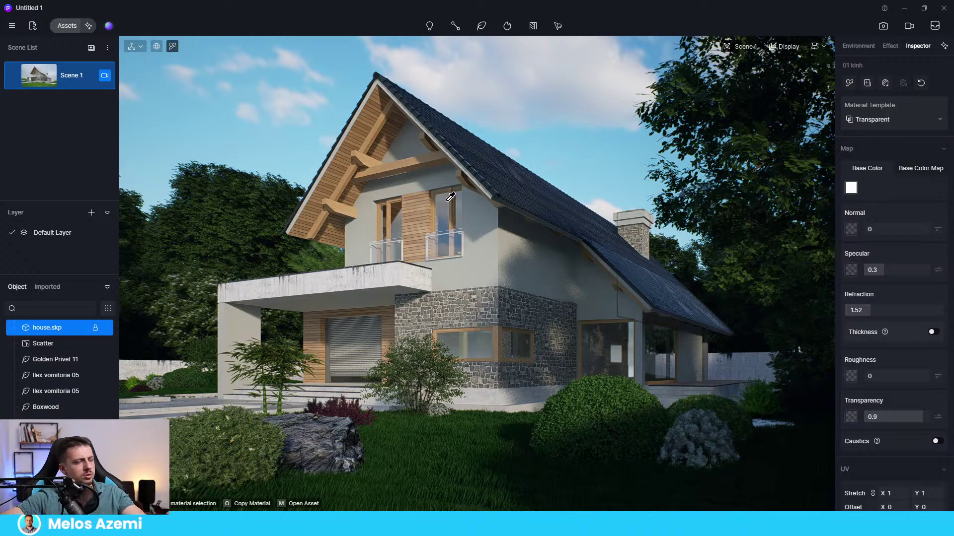
key(Escape)
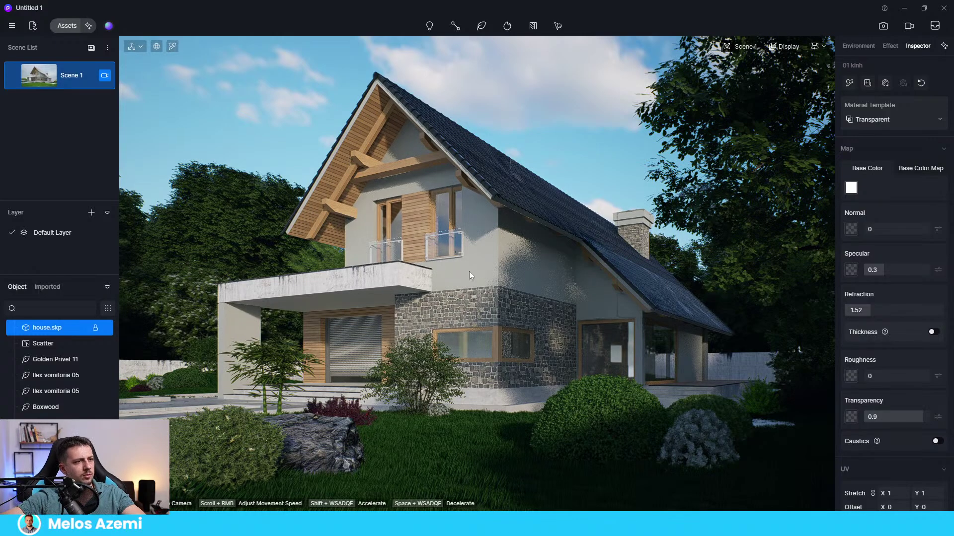
click(293, 114)
key(ctrl+z)
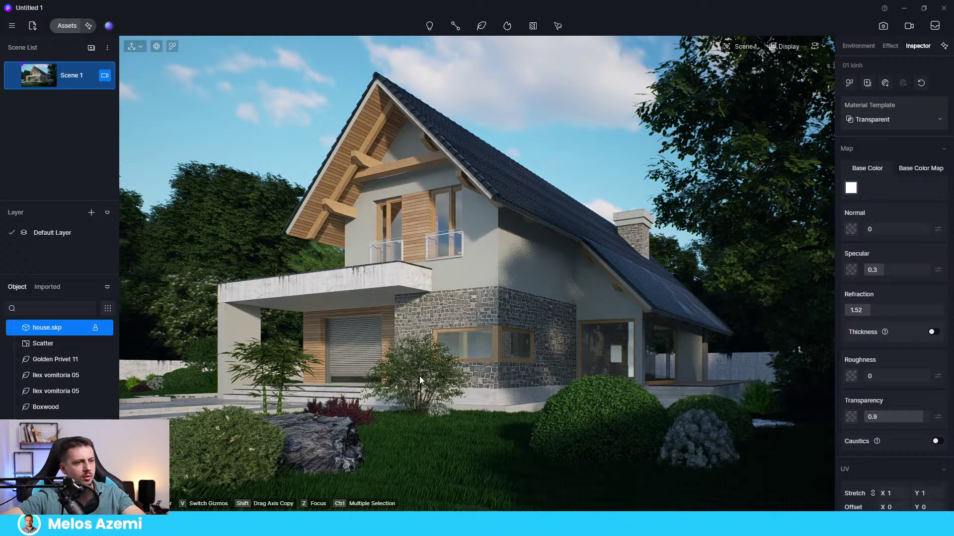
scroll(462, 371, up, 10)
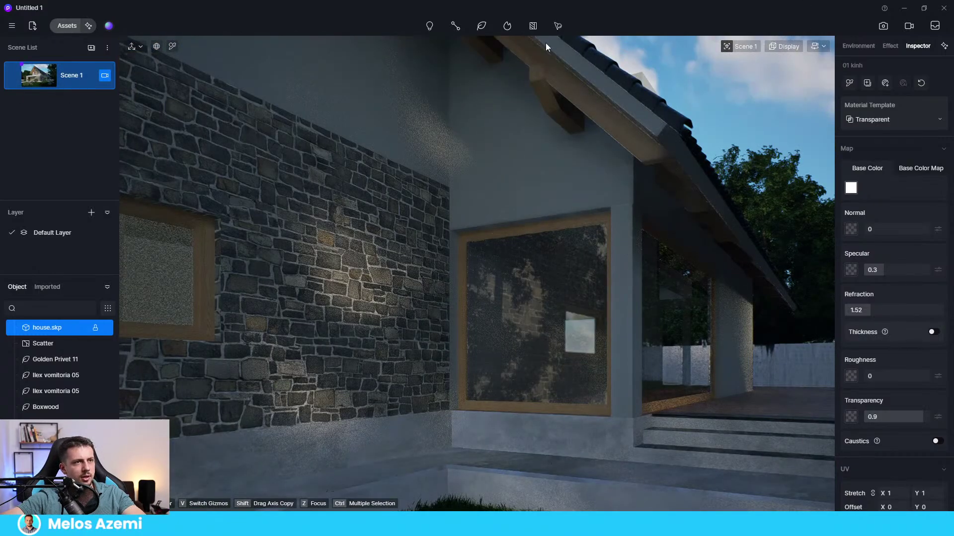
click(172, 46)
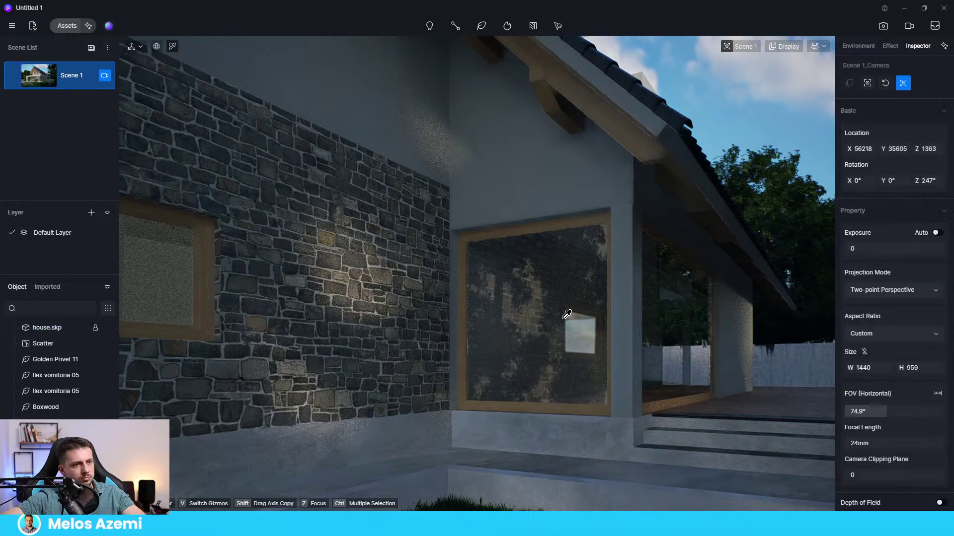
click(569, 307)
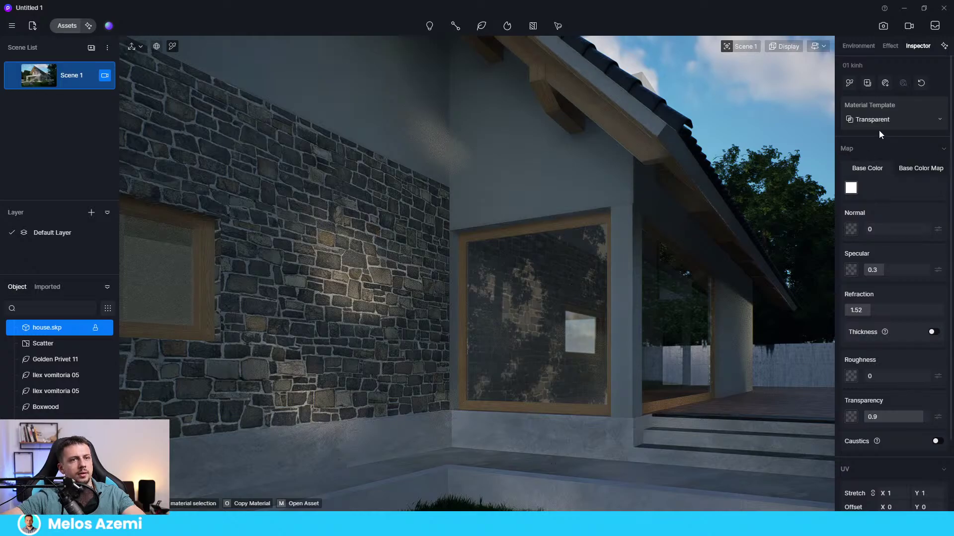
click(36, 78)
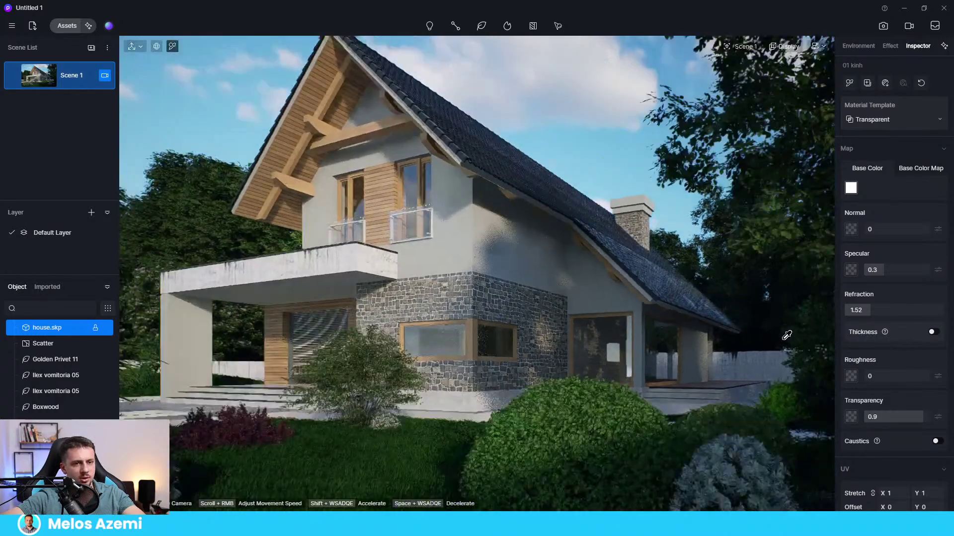
click(924, 270)
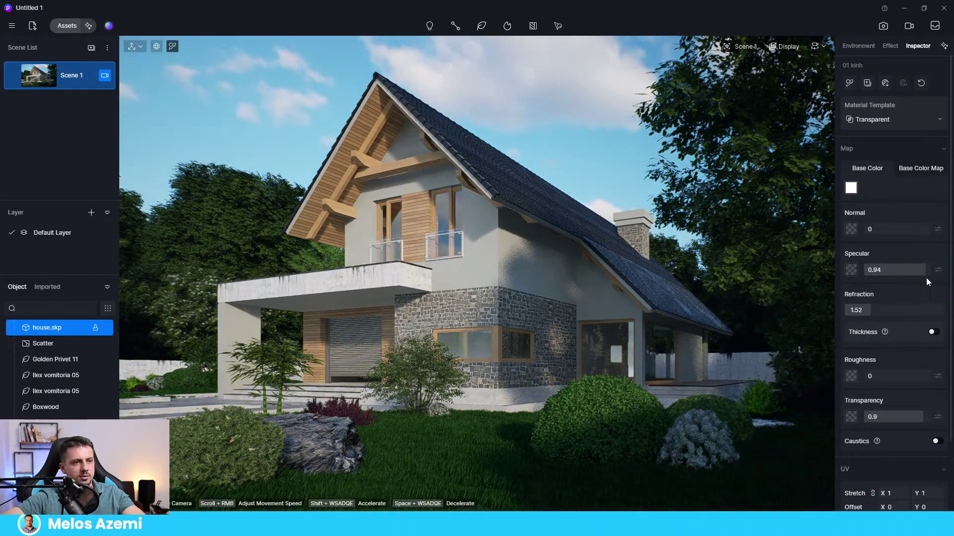
drag(926, 278, 927, 278)
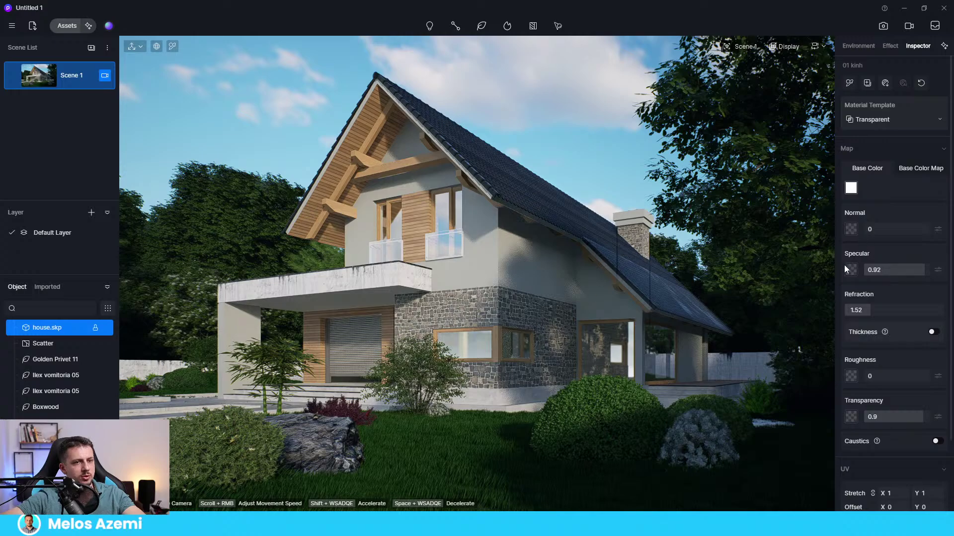
Switch the stone wall material to the Displacement template with a height of 0.78 and a roughness of 0.25
click(175, 45)
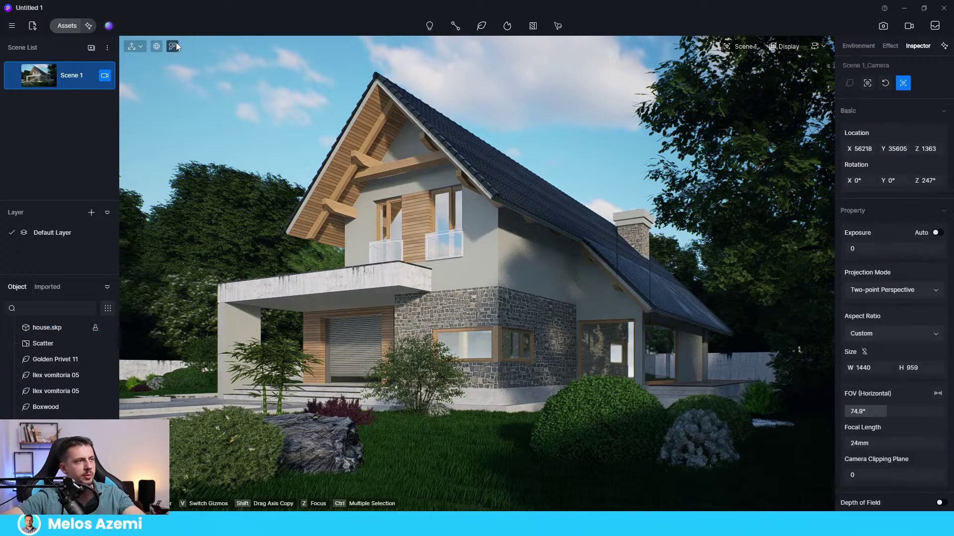
click(473, 305)
click(869, 119)
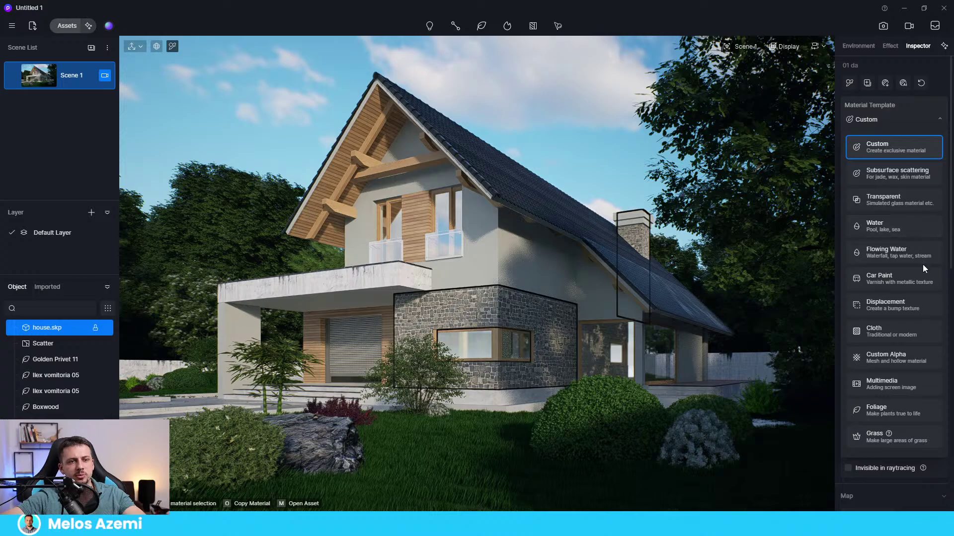
click(921, 303)
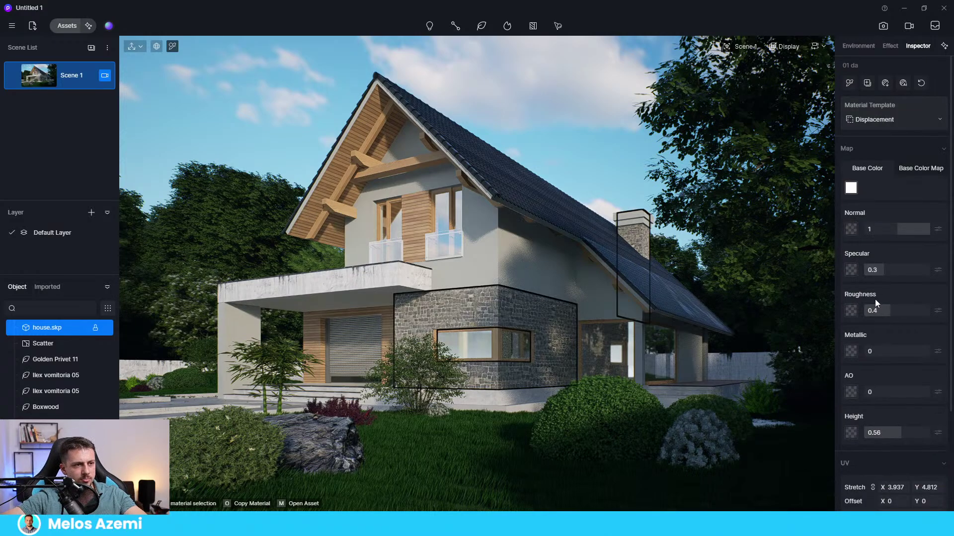
drag(899, 432, 915, 438)
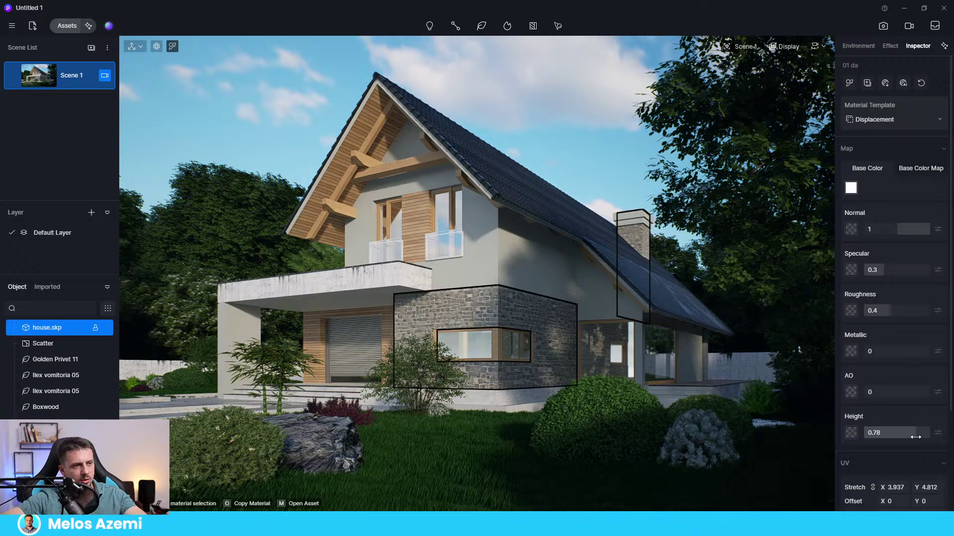
click(874, 310)
text(0.2)
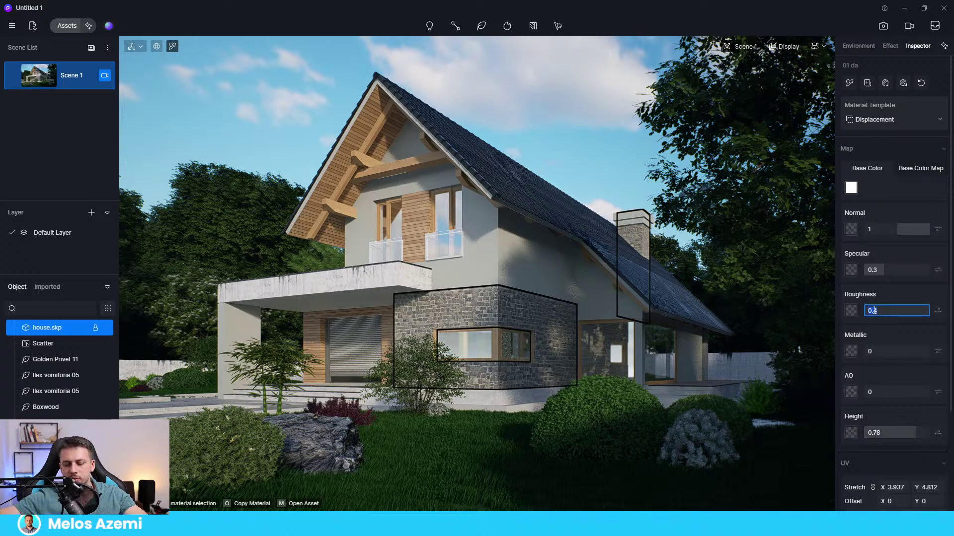
key(Return)
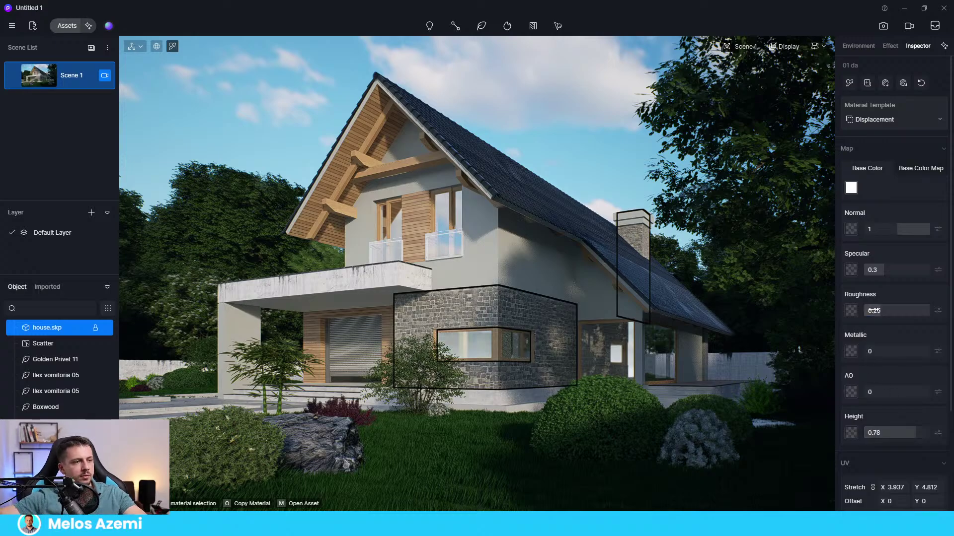
Switch the white plaster wall material to the Displacement template with a height of 0.73 and a roughness of 0.3
click(510, 258)
click(879, 119)
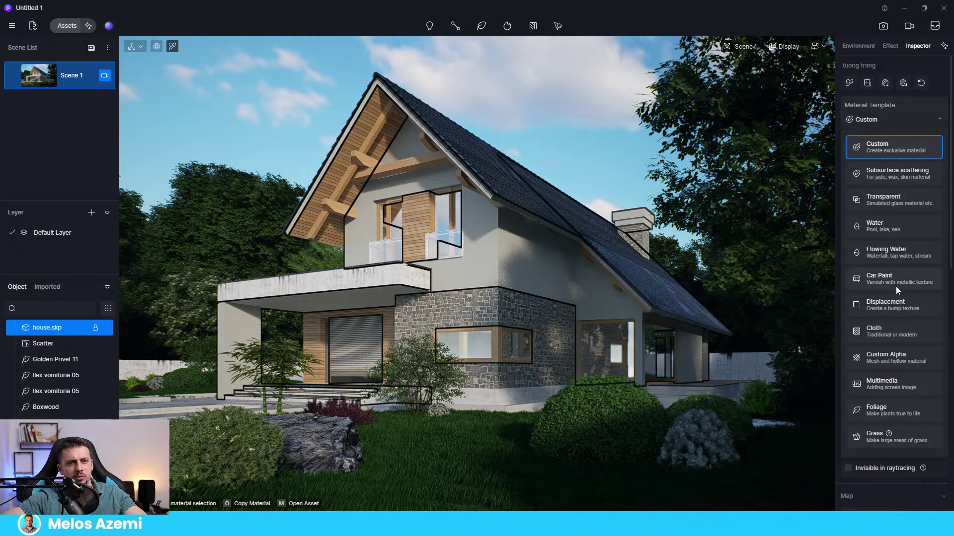
click(908, 314)
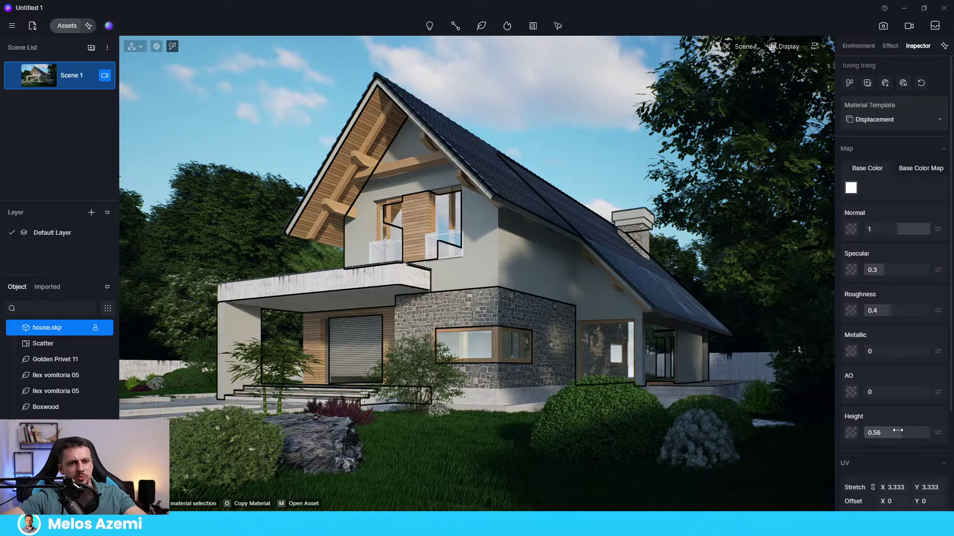
click(911, 432)
click(894, 312)
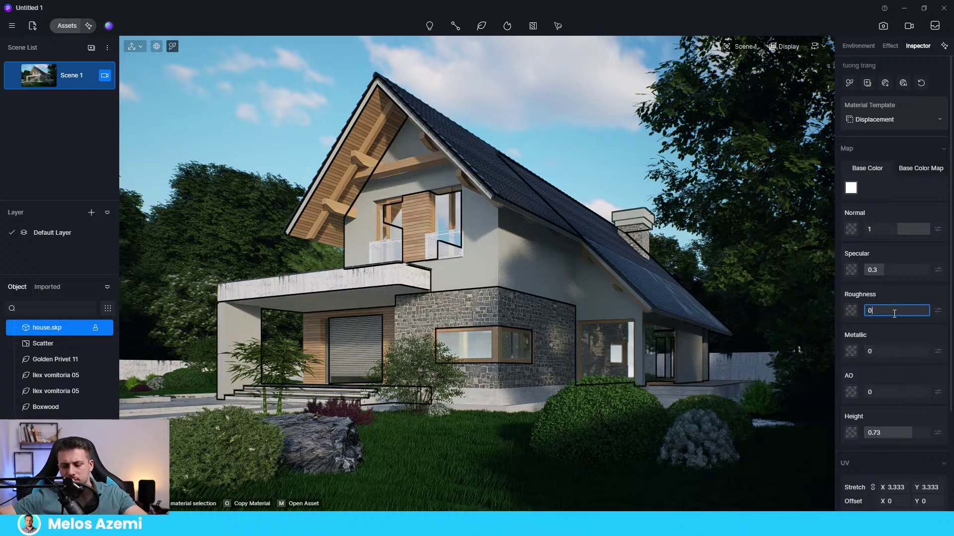
text(0.3)
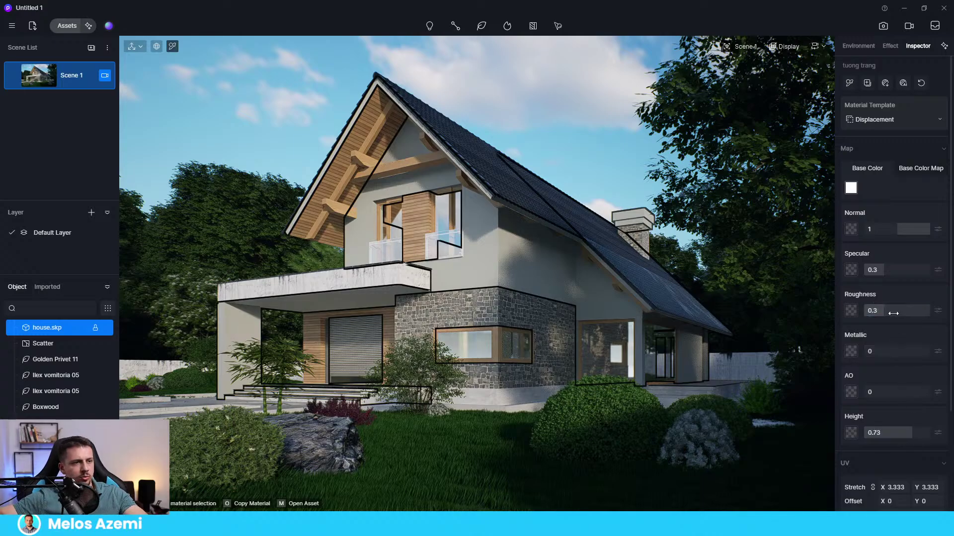
Switch the weathered white material of the entrance canopy to the Displacement template with a height of 0.7
click(391, 271)
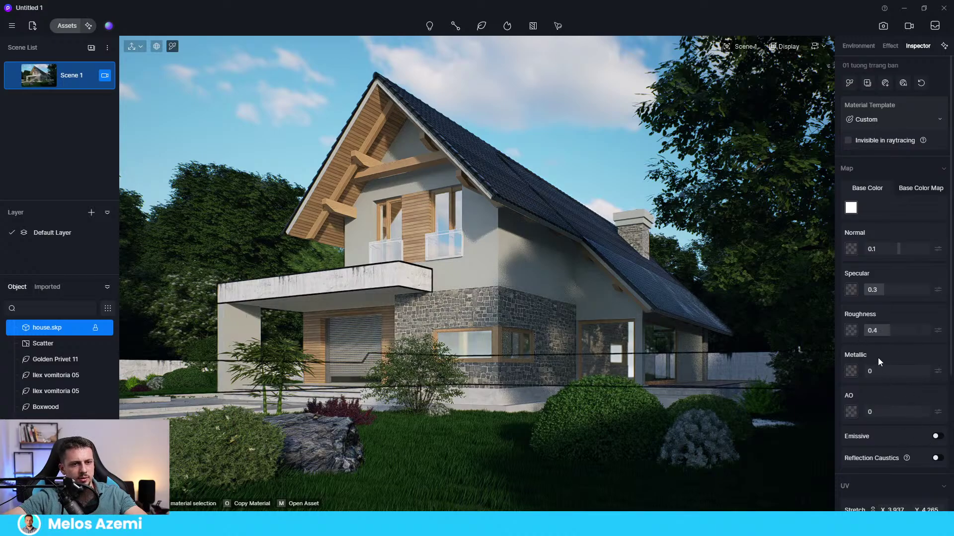
click(874, 120)
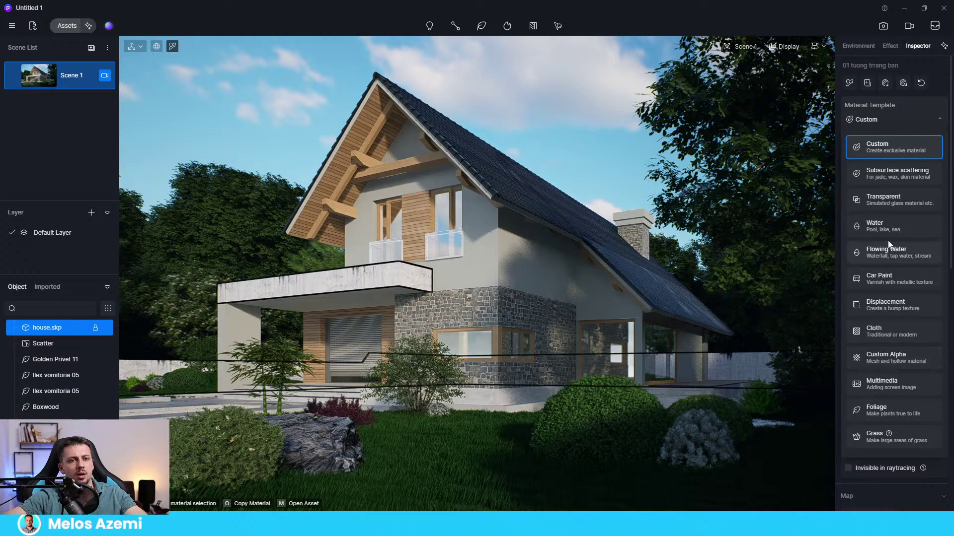
click(913, 305)
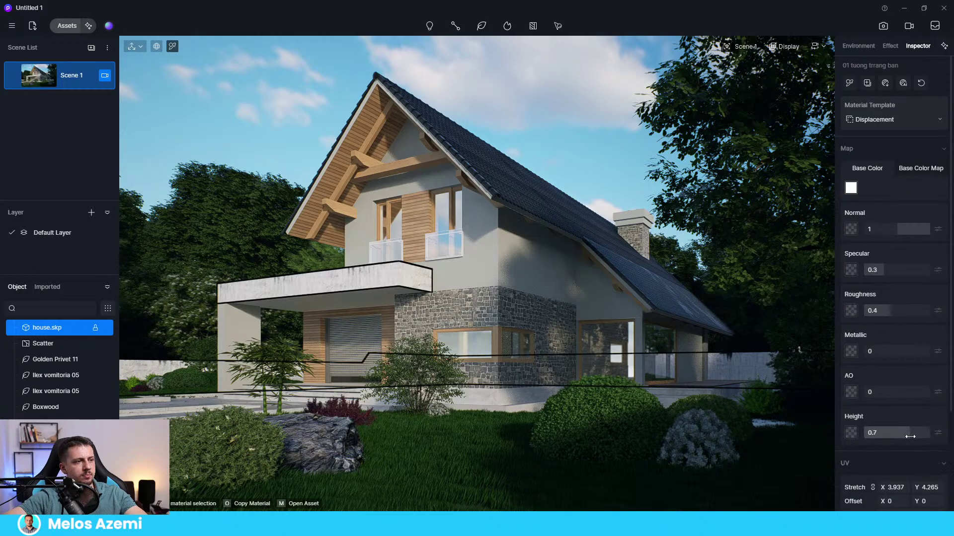
Set the wood beam and window frame material's roughness to 0.25 and switch it to the Displacement template with a height of 0.8
click(502, 339)
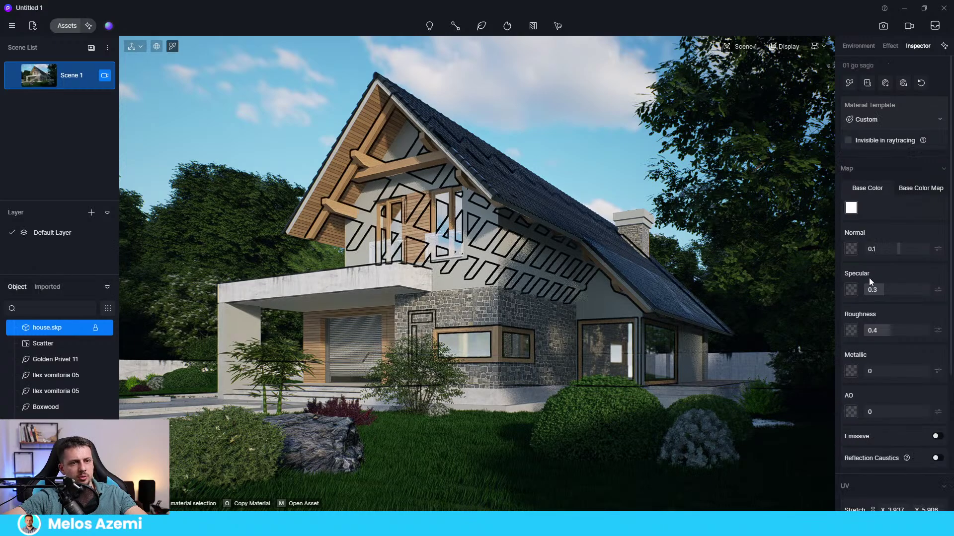
click(894, 331)
text(0.2)
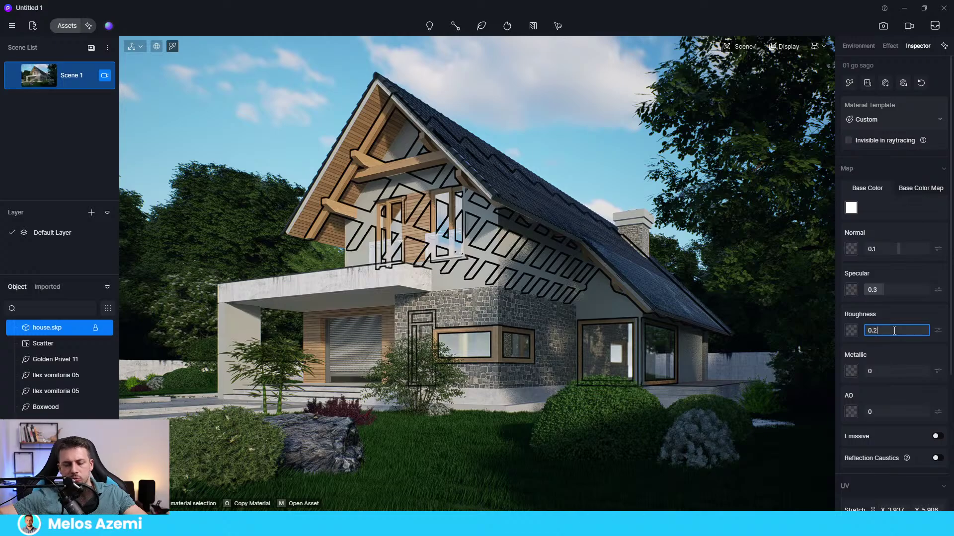
text(5)
key(Return)
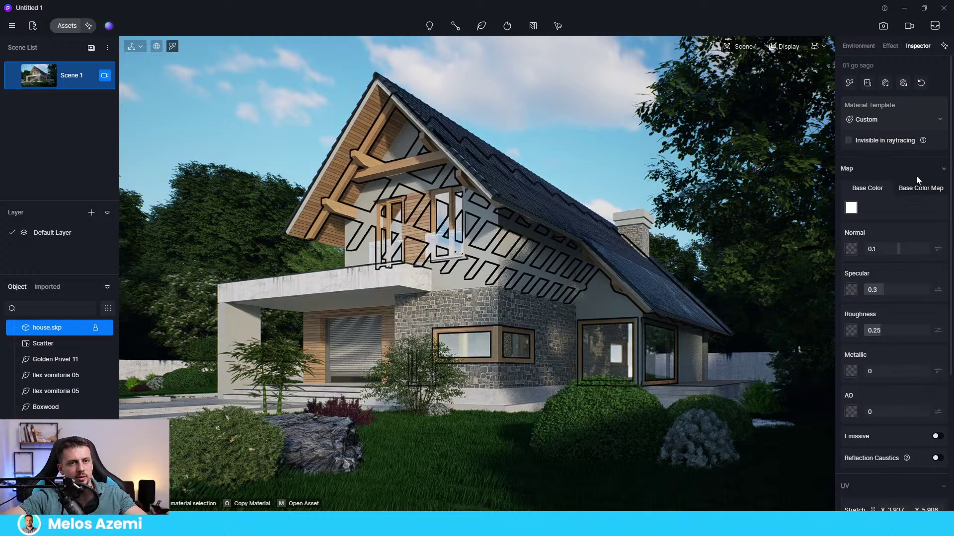
click(892, 123)
click(907, 304)
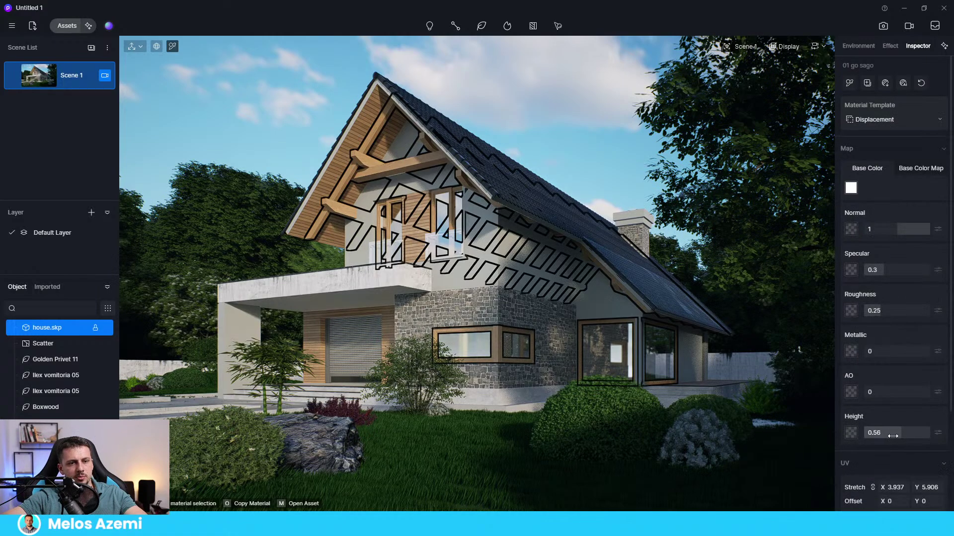
drag(914, 437, 919, 437)
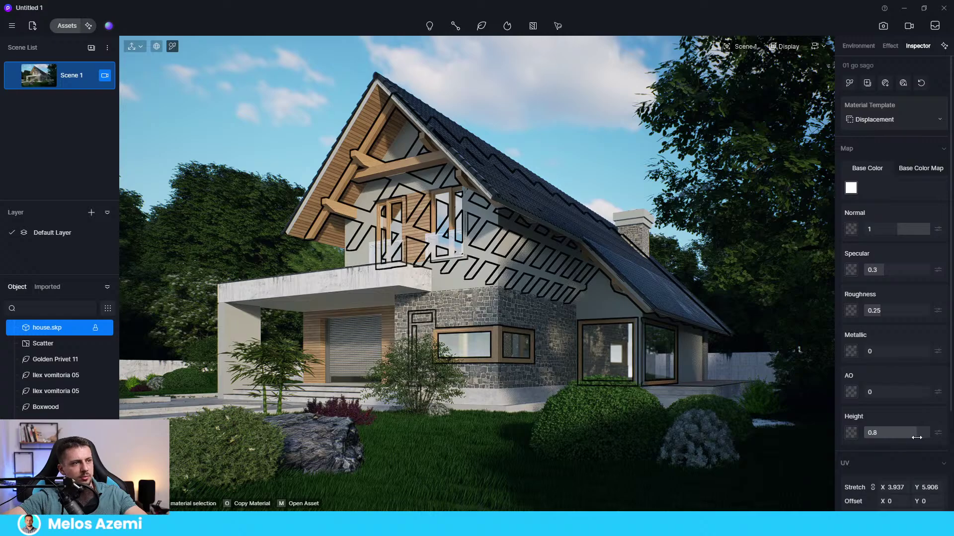
Enable Round Corner on the white plaster wall material with a radius of 6.6
click(518, 97)
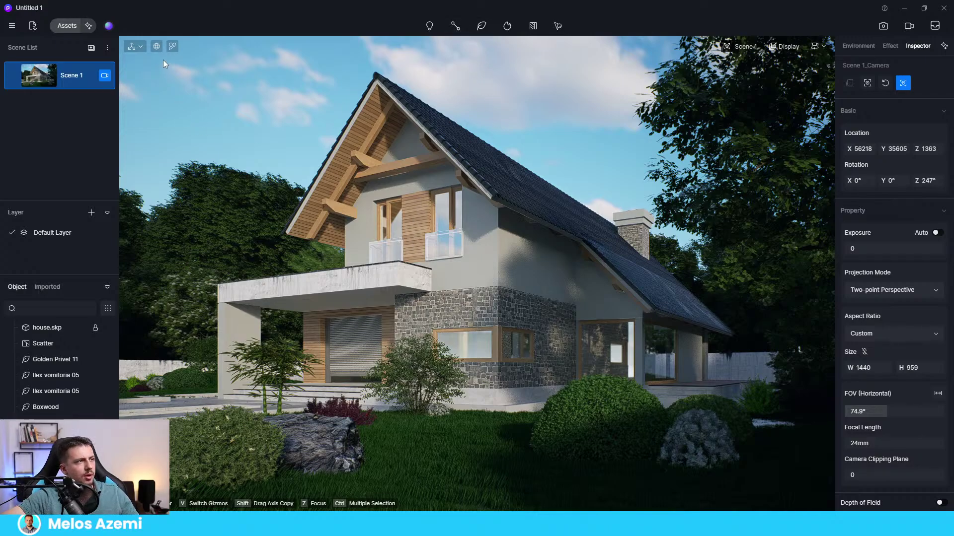
click(171, 45)
click(516, 243)
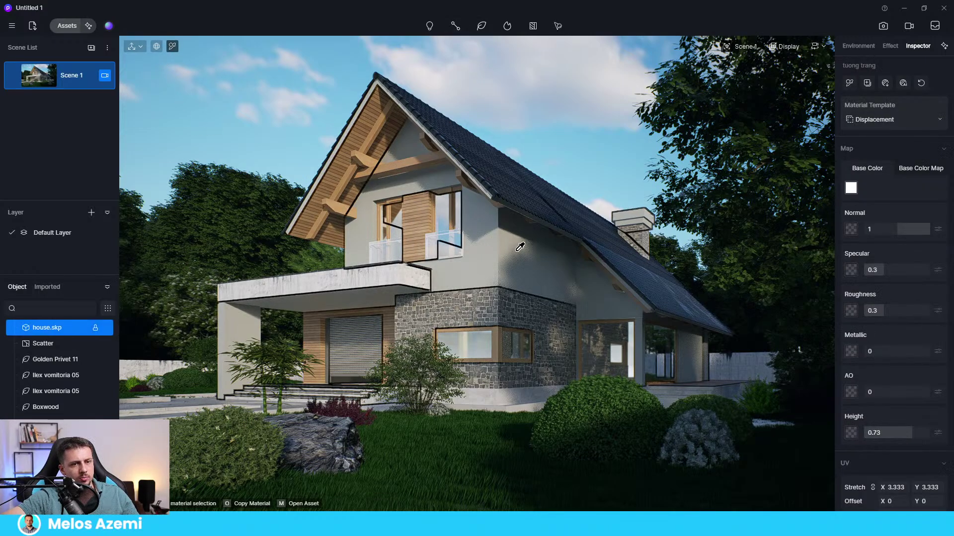
scroll(901, 461, down, 5)
click(936, 450)
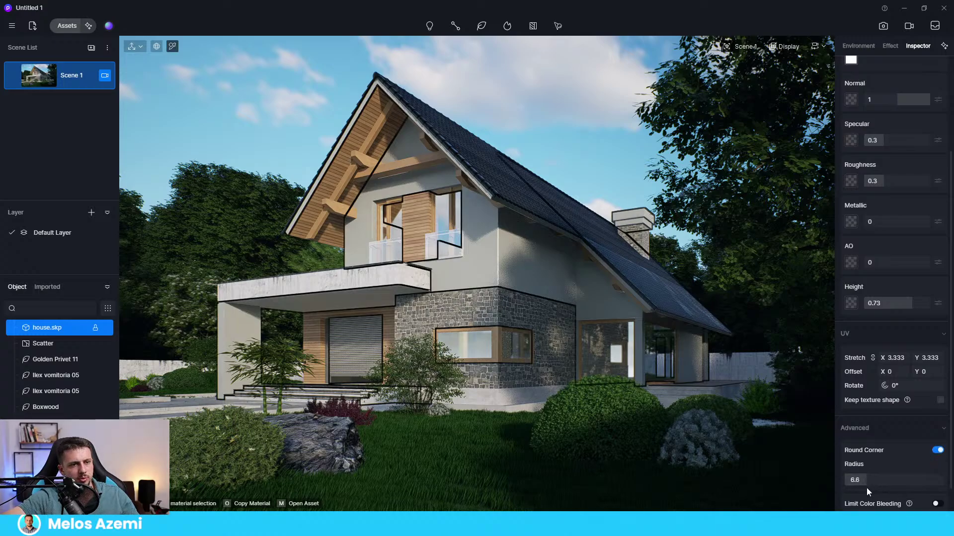
Enable Round Corner on the stone wall material with a radius of 9.3
click(512, 304)
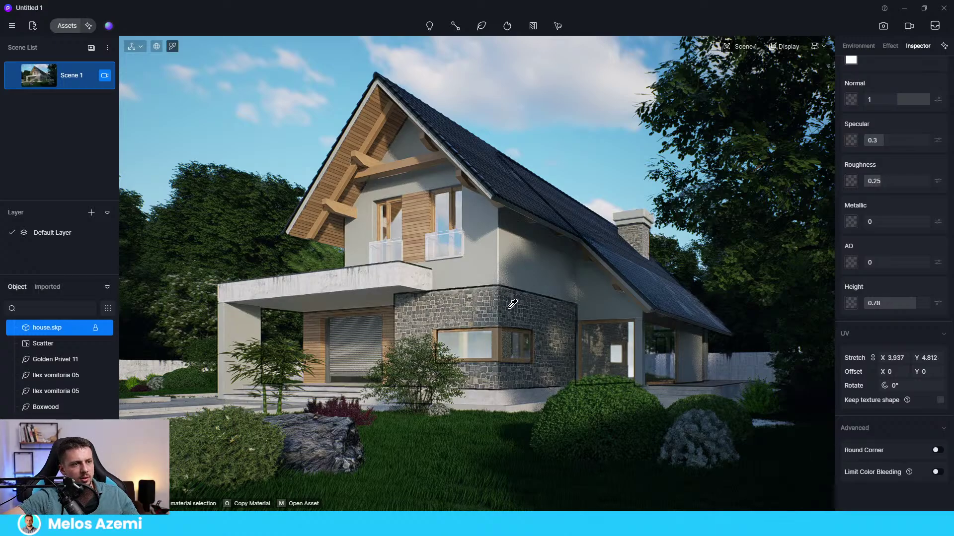
click(937, 450)
drag(873, 476, 876, 477)
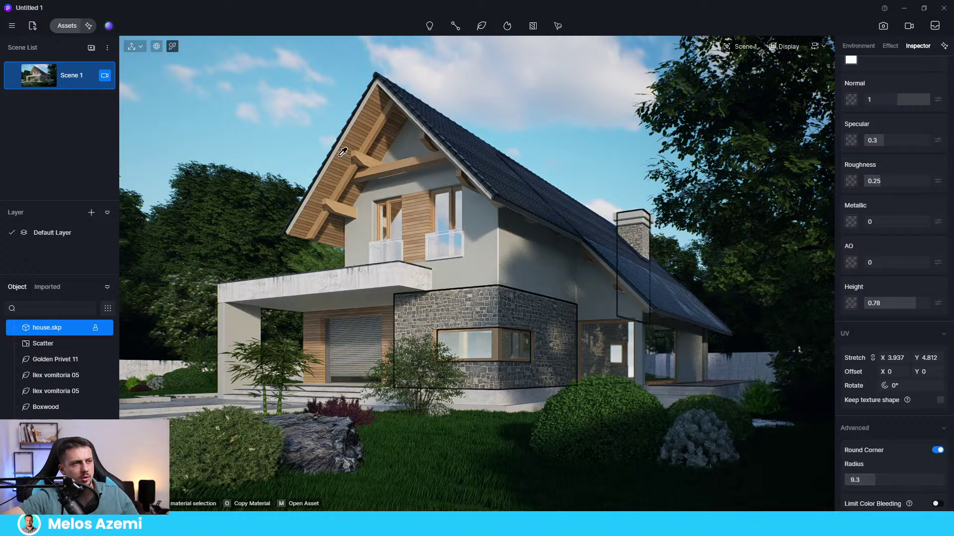
Enable Round Corner on the wood beam and window frame material with radius 10.6 and on the entrance canopy material with radius 11.6
click(362, 153)
click(937, 450)
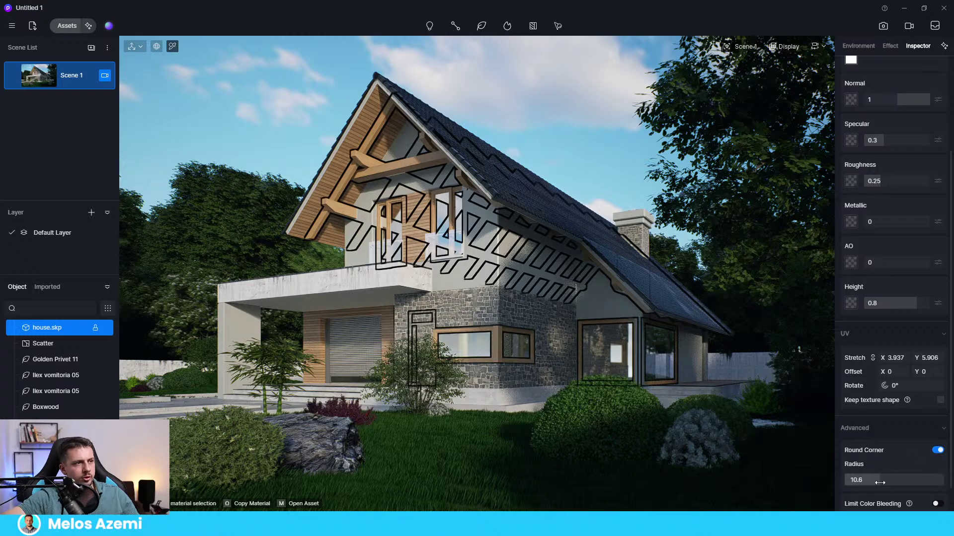
click(244, 286)
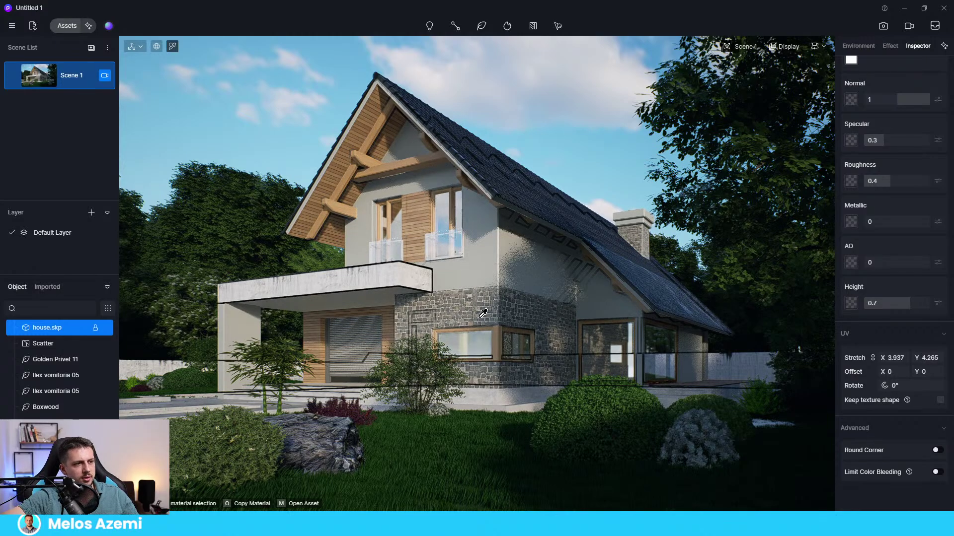
click(937, 451)
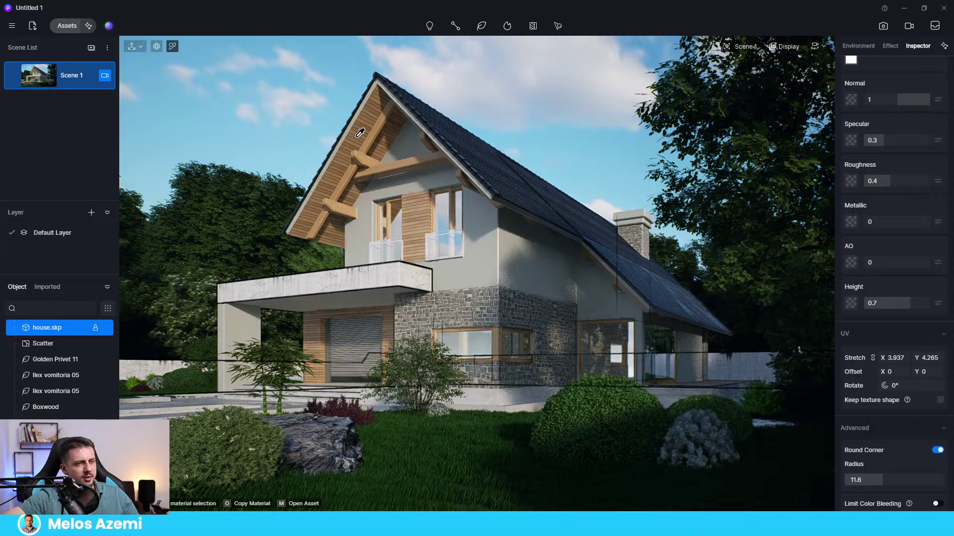
click(506, 88)
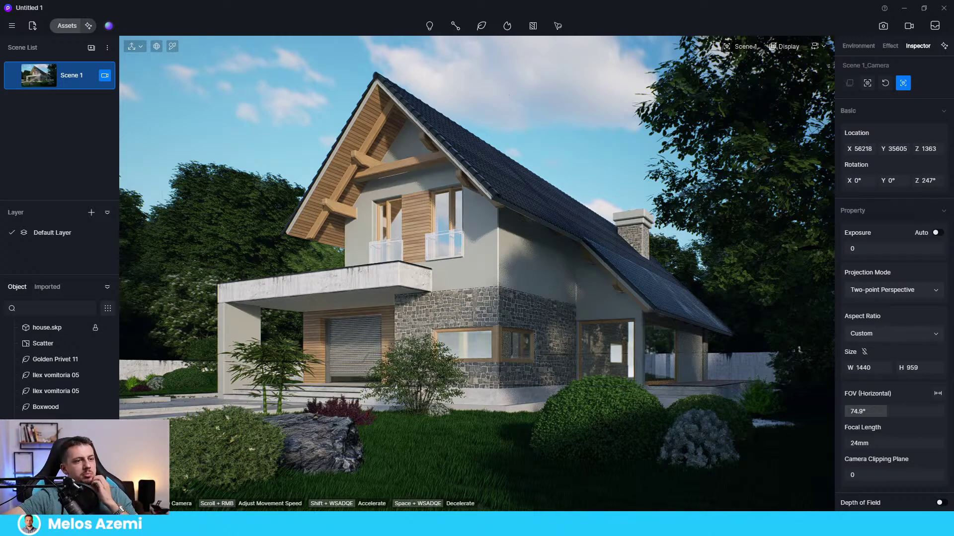
click(636, 219)
click(558, 129)
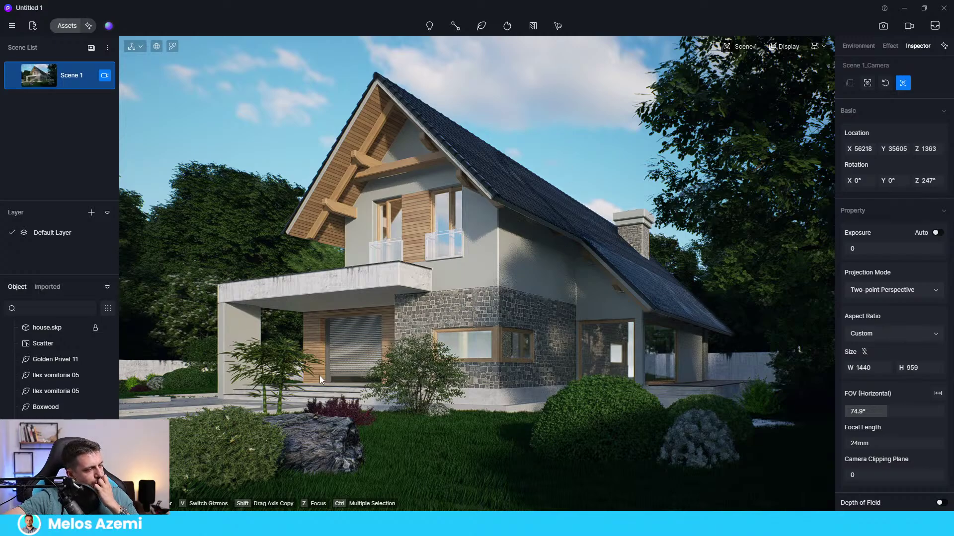
Start AI Atmosphere Match and upload the foggy image of a red gabled house as its reference
click(864, 46)
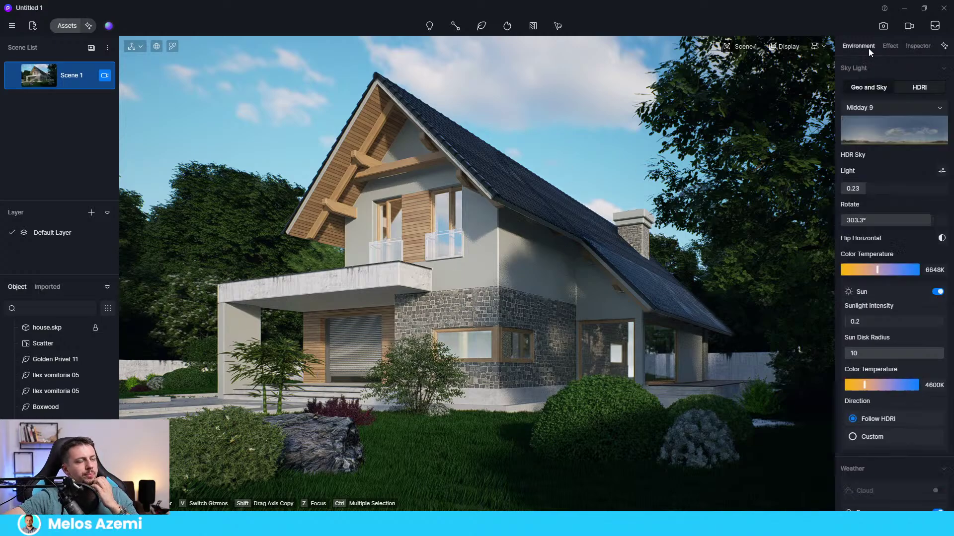
click(935, 26)
click(694, 66)
click(944, 46)
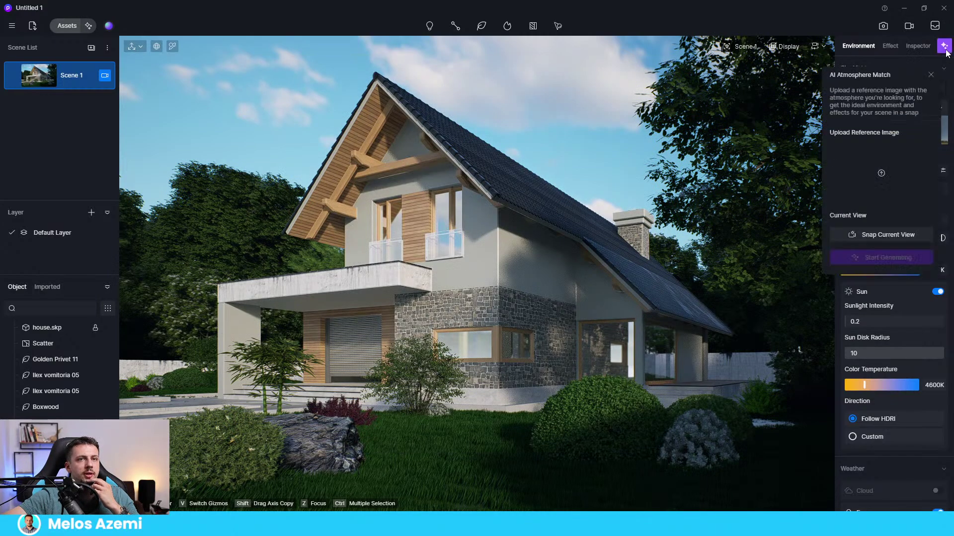
click(882, 175)
drag(876, 75, 953, 85)
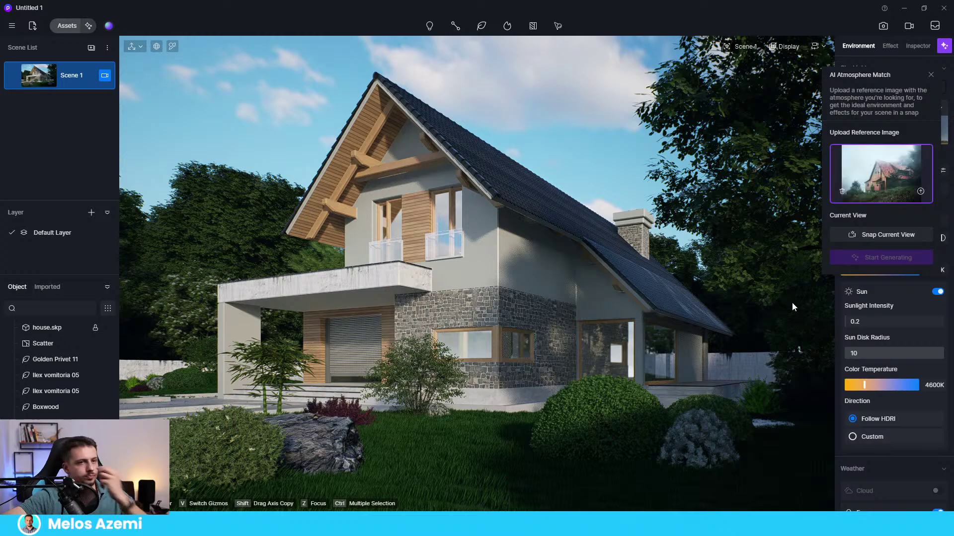
Snap the current view for AI Atmosphere Match, generate the matched atmosphere and apply it to the scene
click(893, 236)
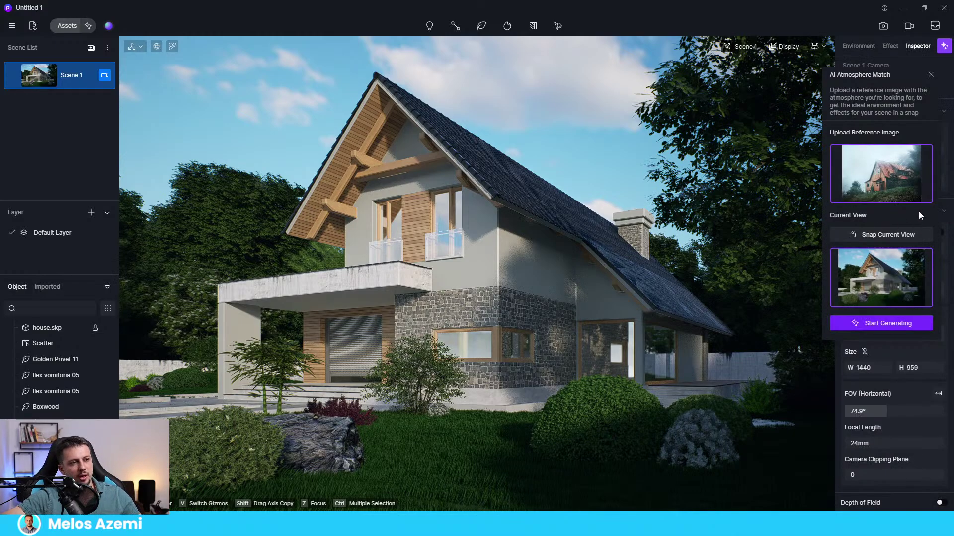
click(870, 325)
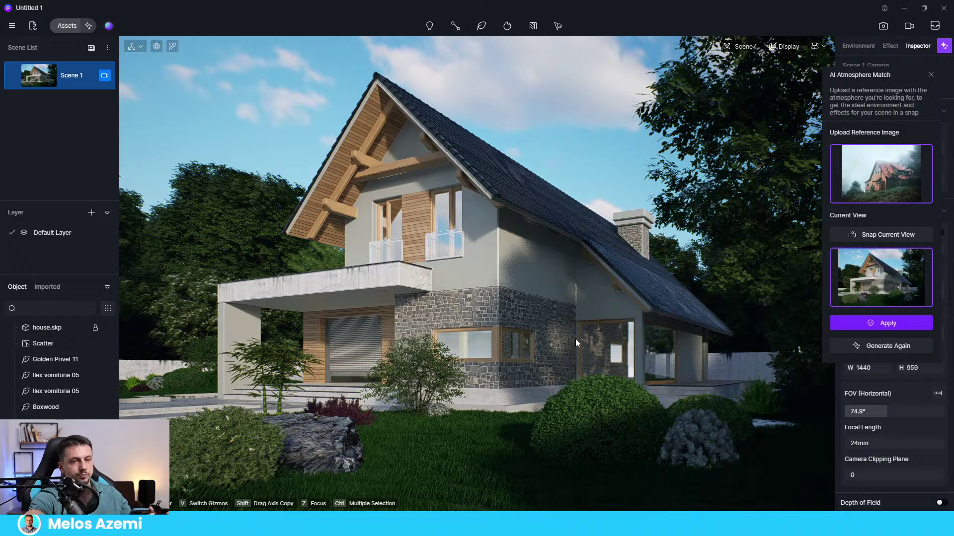
click(886, 323)
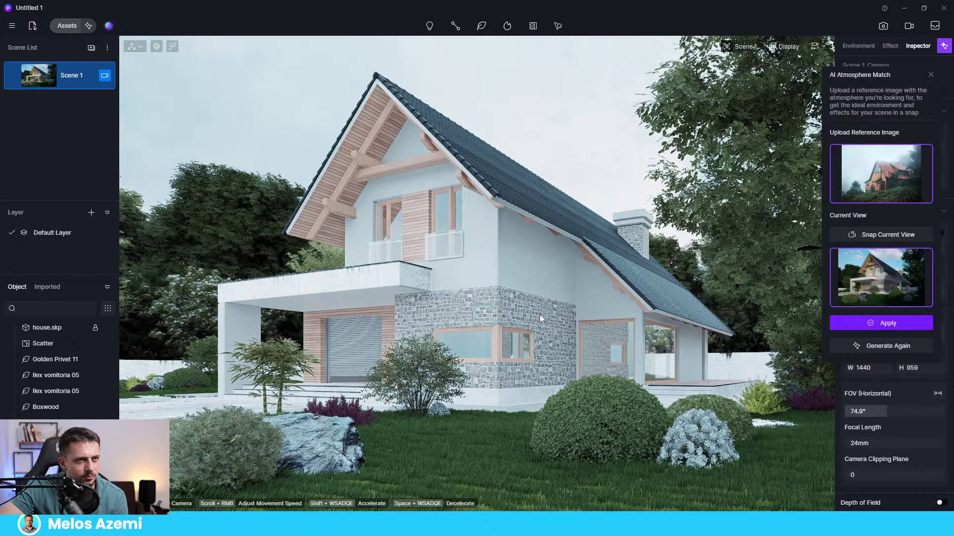
Close AI Atmosphere Match, then set the HDRI sky's light to 0.12 and its color temperature to 10600K
click(859, 46)
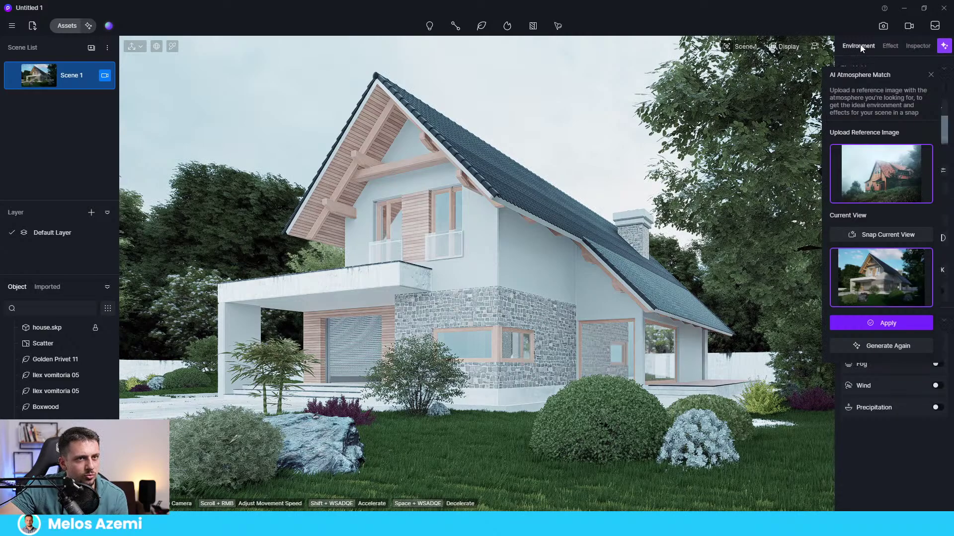
click(930, 75)
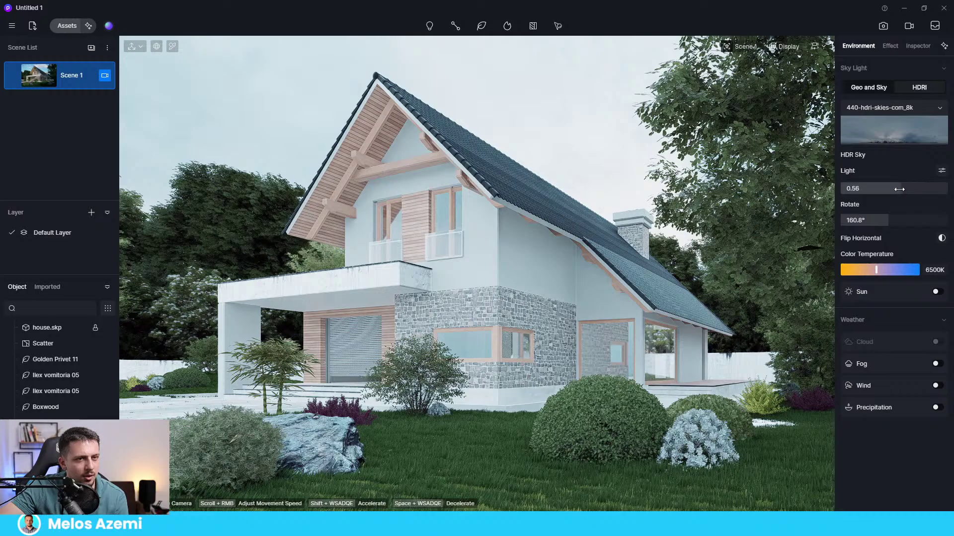
drag(899, 189, 865, 191)
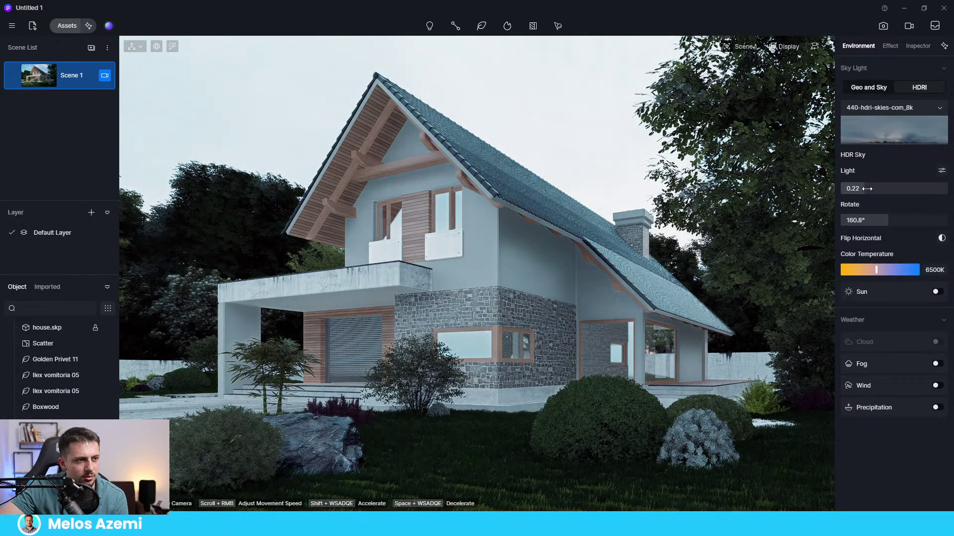
drag(866, 189, 854, 204)
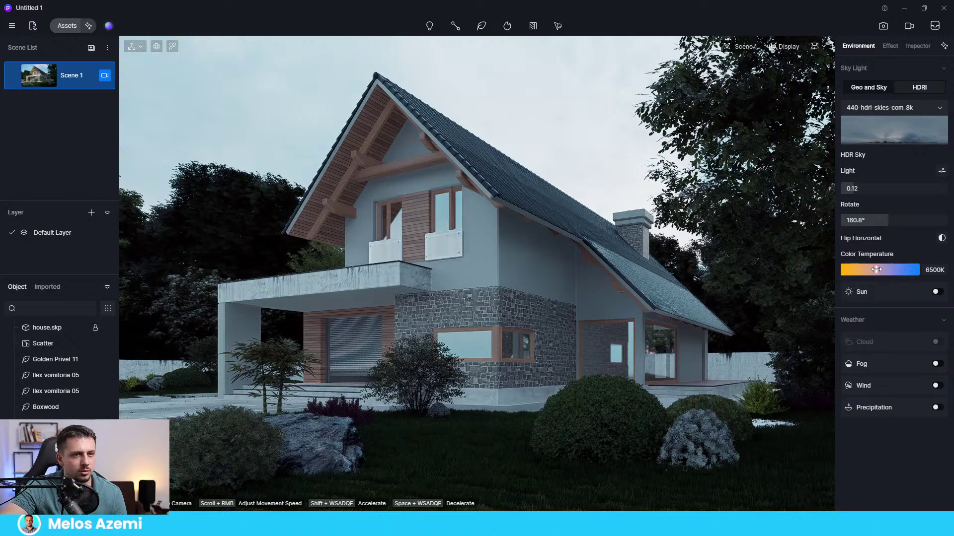
drag(876, 270, 907, 277)
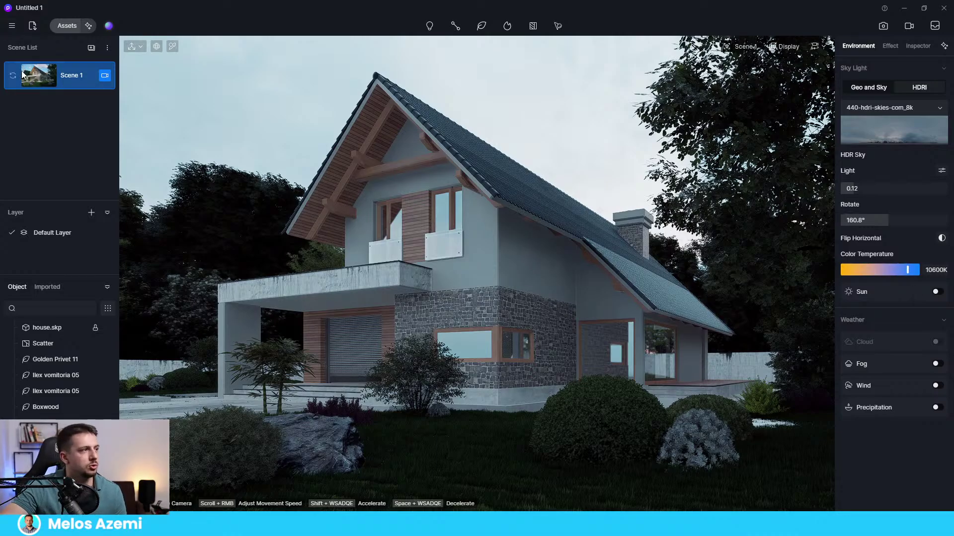
right_click(55, 76)
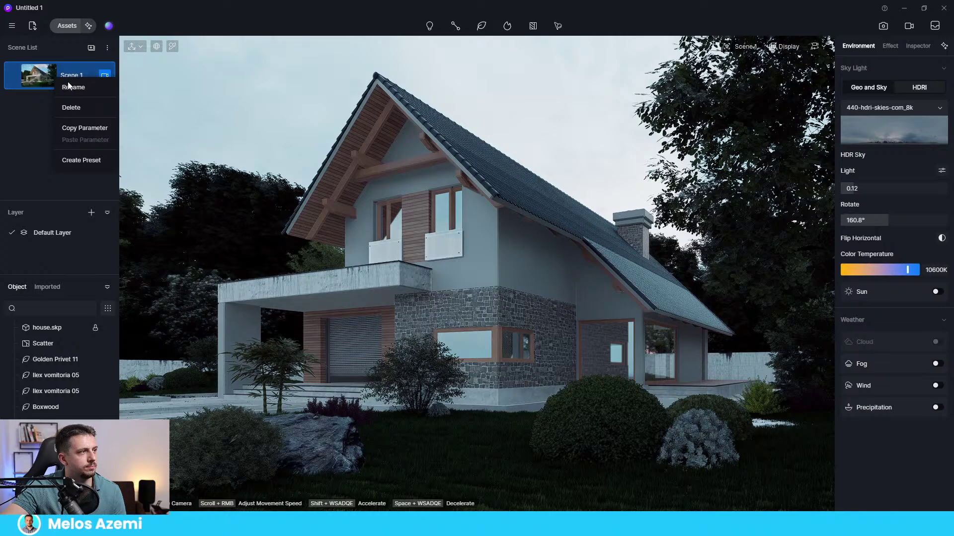
click(10, 117)
right_click(46, 71)
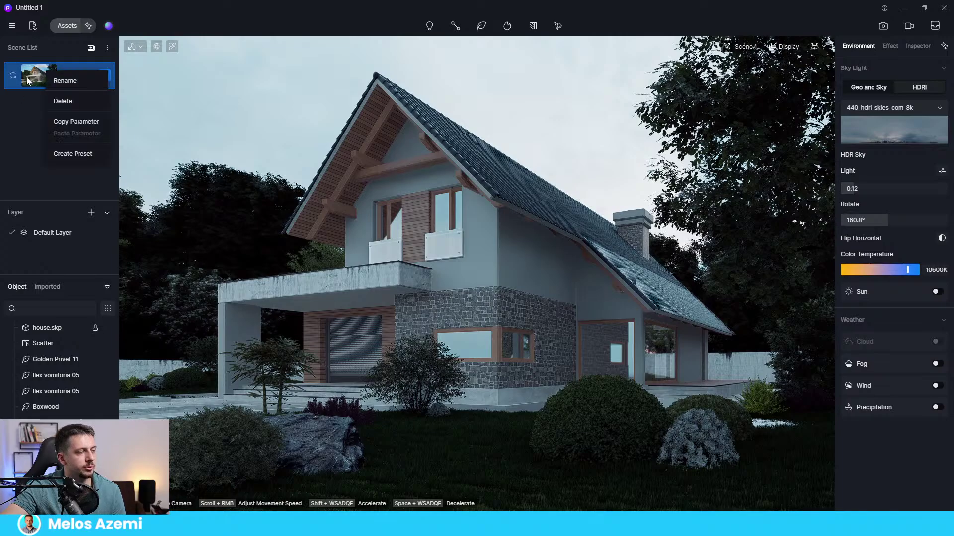
click(66, 52)
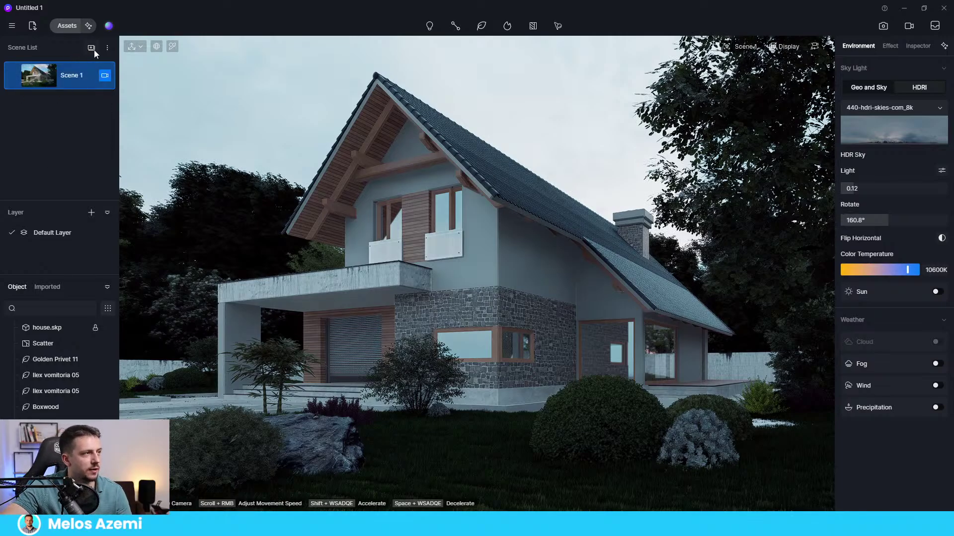
Save the current view and dusk lighting as a second scene and make Scene 2 active
click(92, 49)
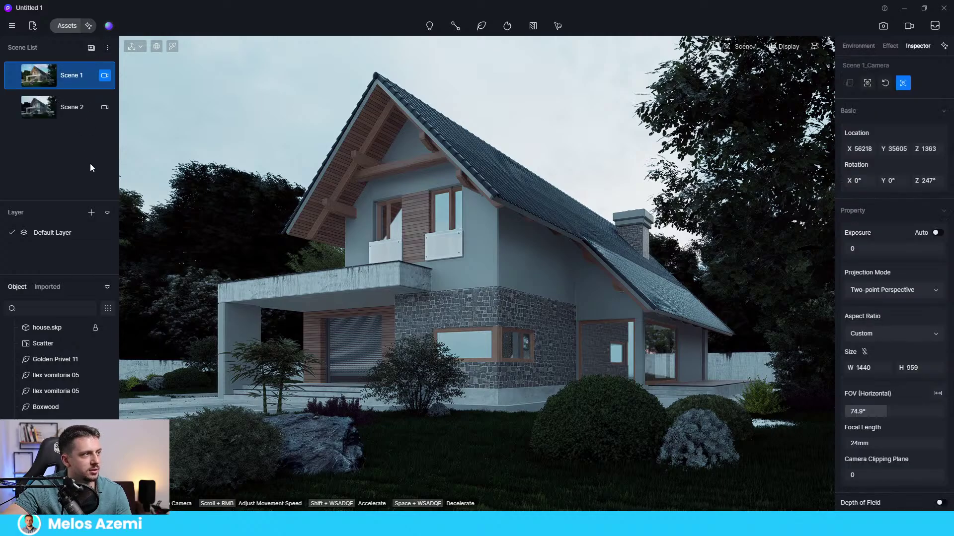
click(76, 108)
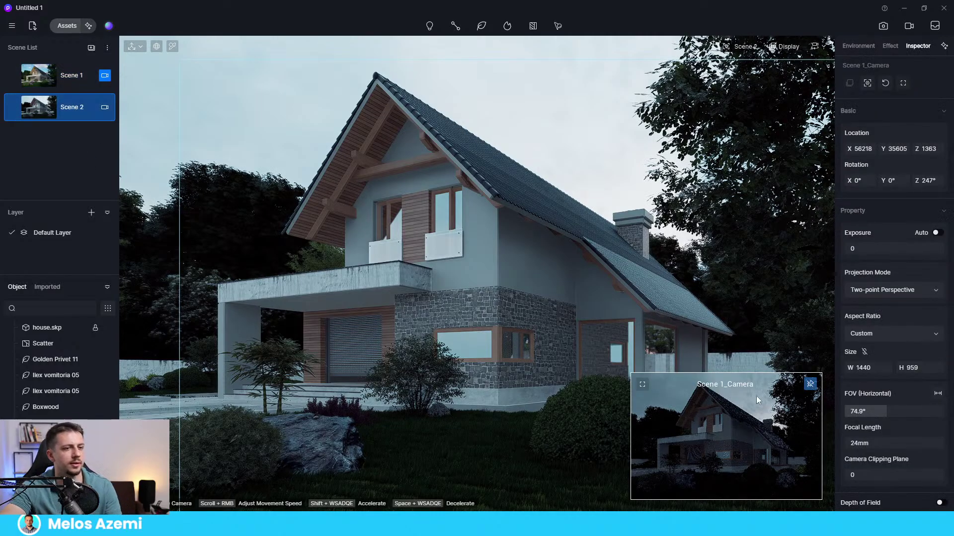
click(97, 114)
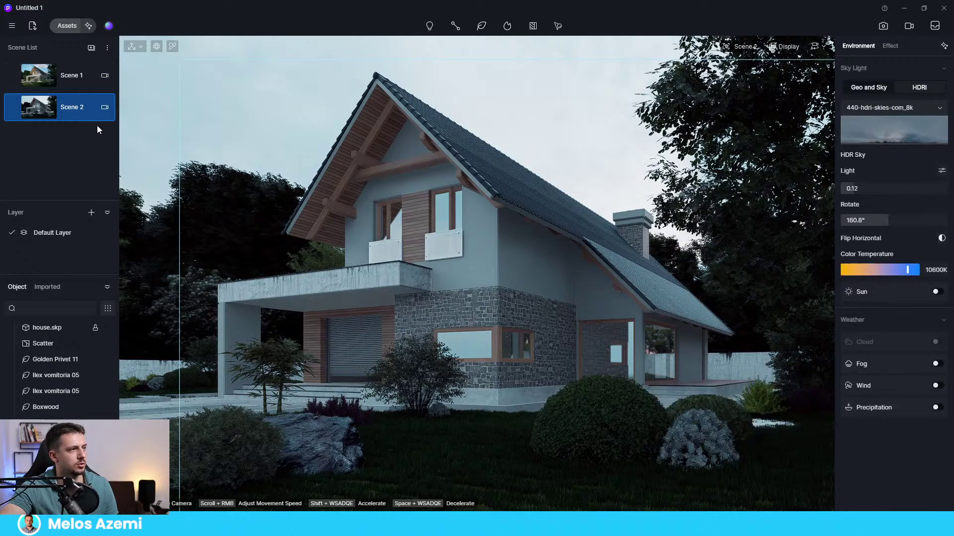
Place a point light inside the stone-clad corner room at about X 44769, Y 22416, Z 2142, with temperature 4750 and intensity 210
click(429, 25)
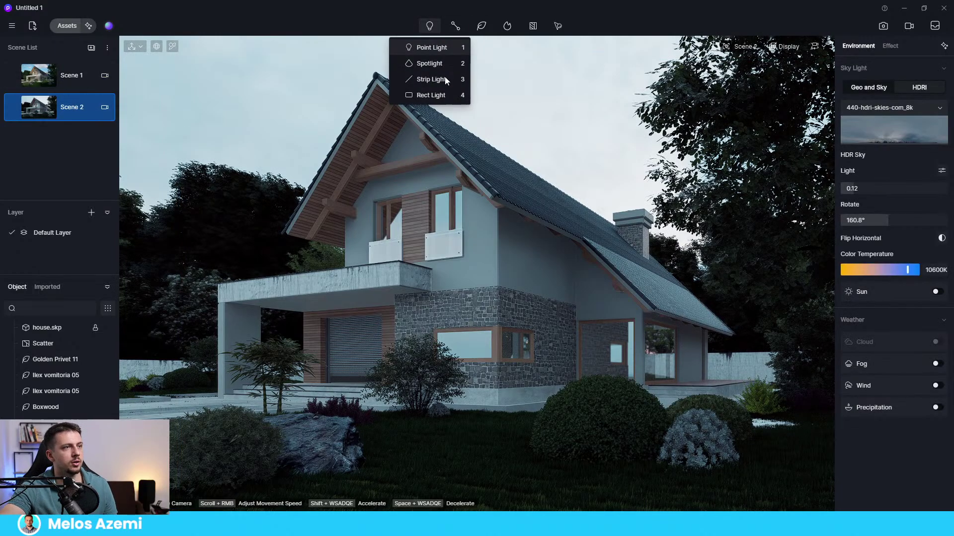
click(423, 47)
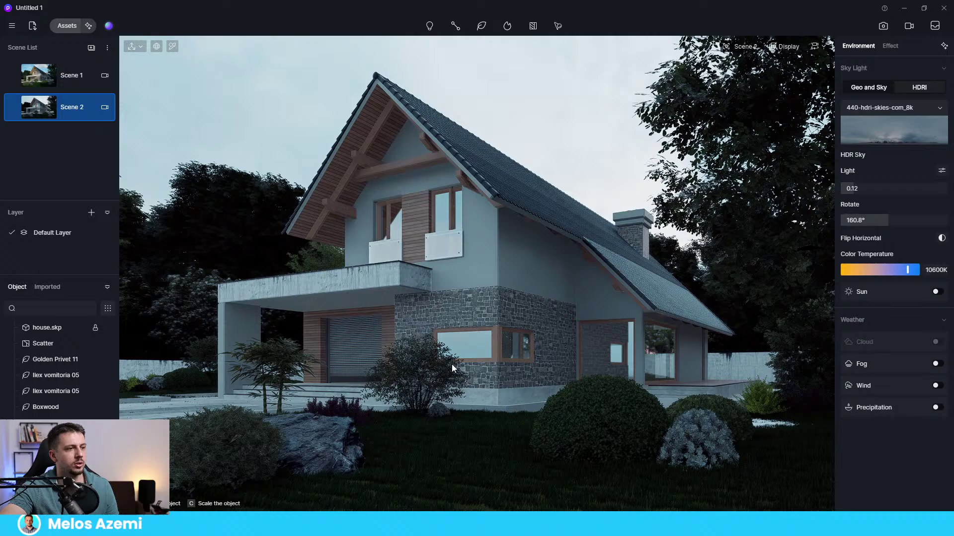
click(452, 323)
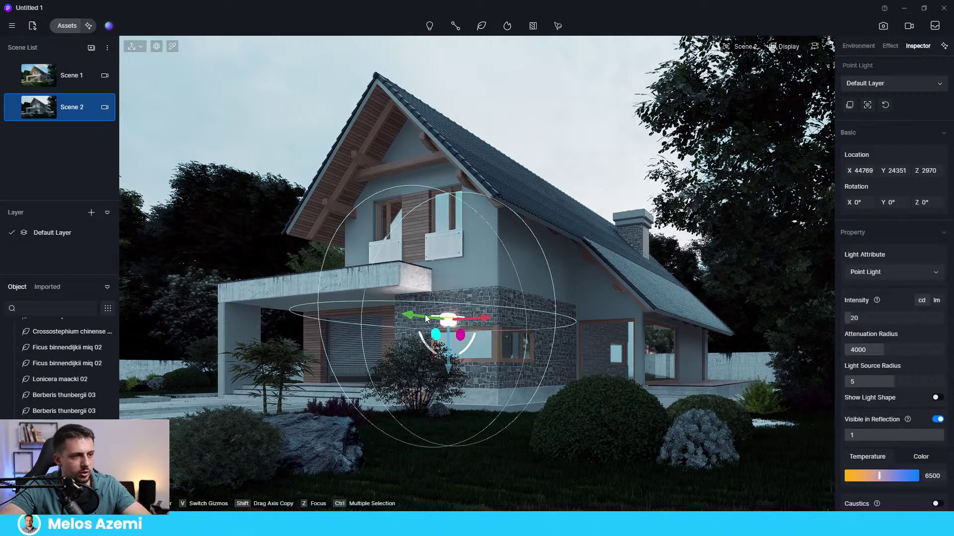
drag(425, 314, 472, 317)
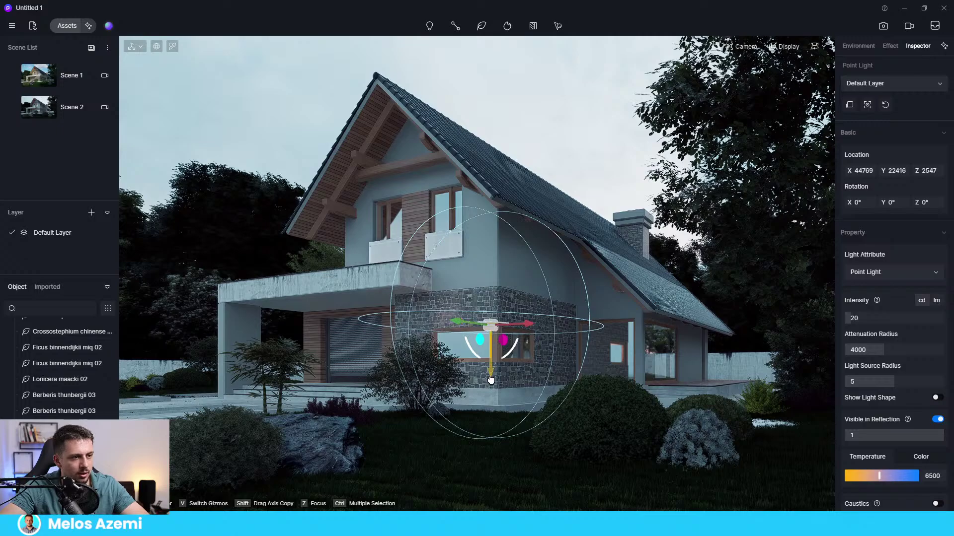
drag(488, 368, 493, 394)
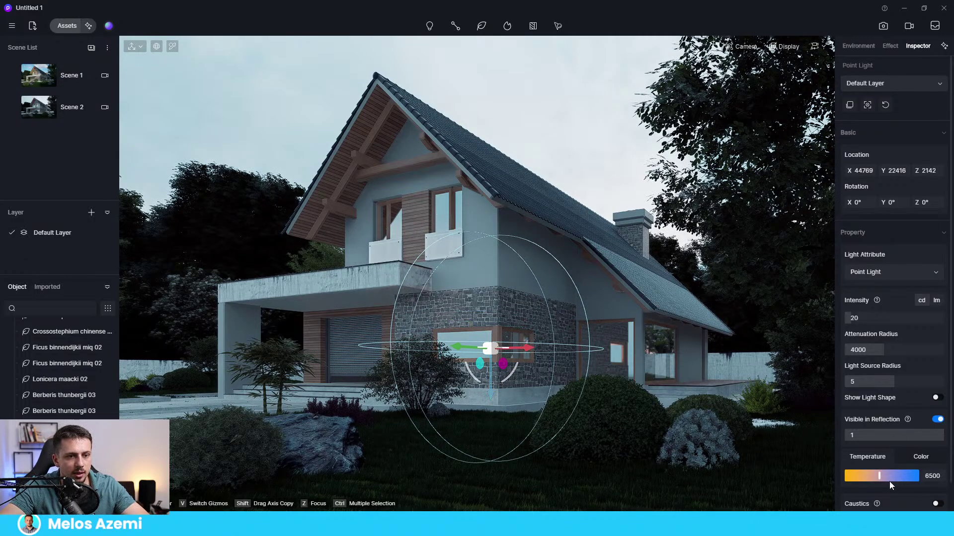
drag(890, 479, 867, 477)
drag(865, 320, 915, 323)
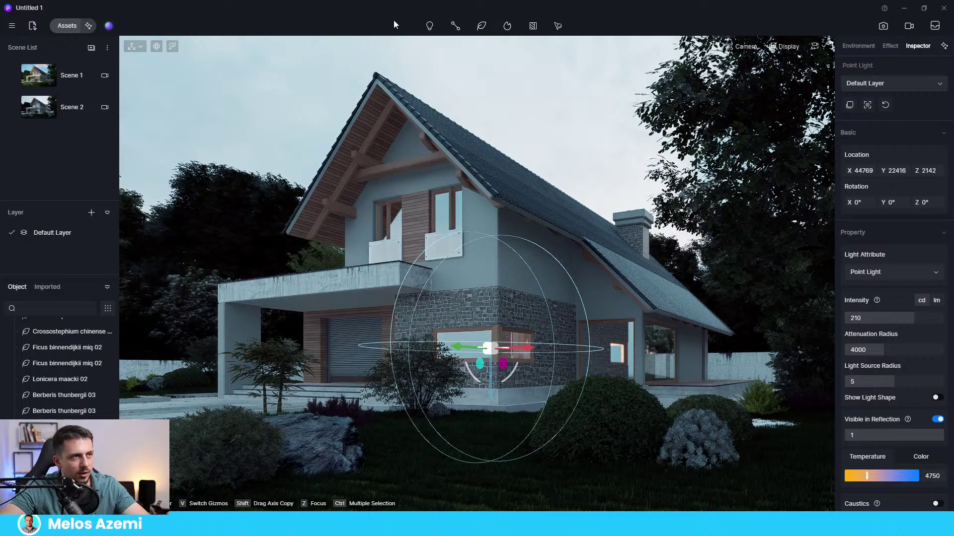
Pick the upper window's glass material and lower its specular to 0.4
click(173, 46)
click(442, 213)
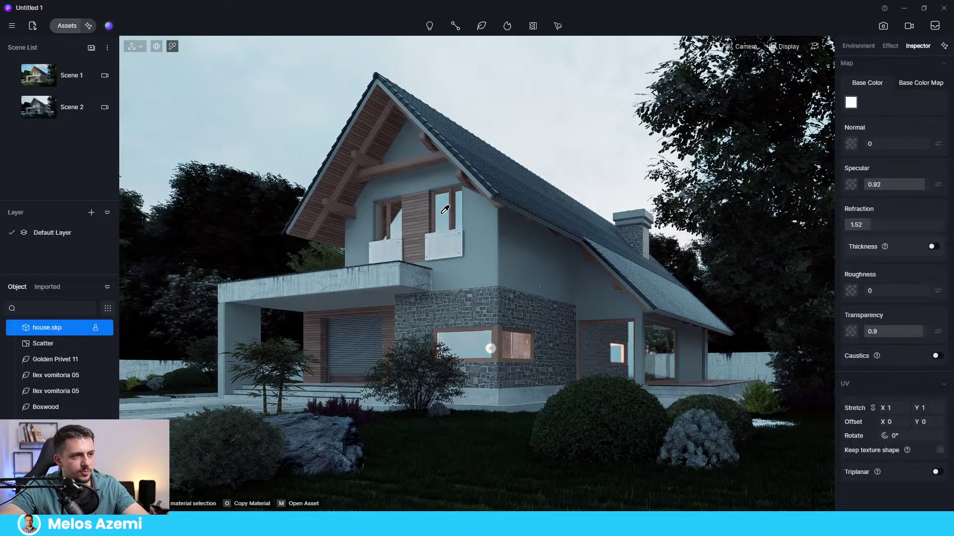
scroll(899, 210, up, 2)
drag(922, 250, 890, 247)
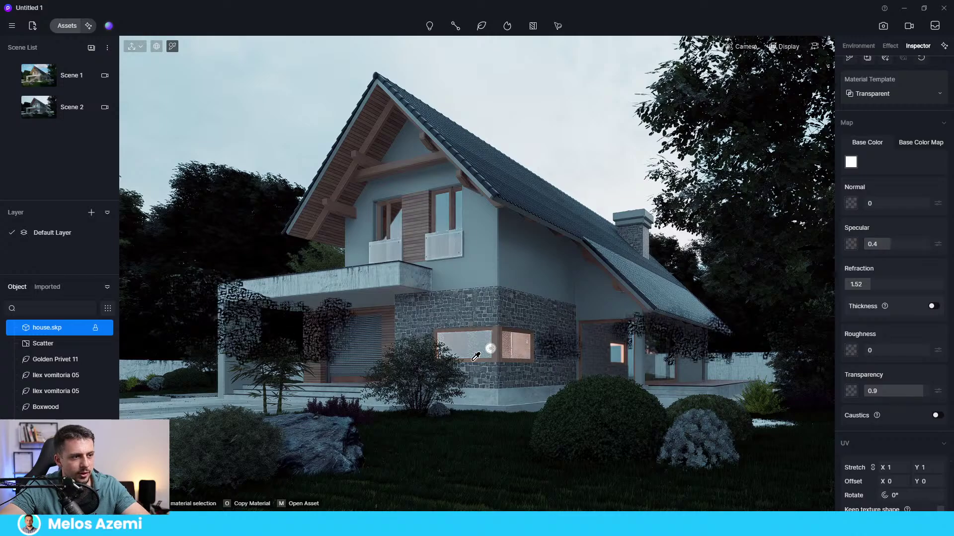
Move the point light to about X 45741, Y 23306 and set its intensity to 243, attenuation radius to 6578 and temperature to 5100
click(490, 348)
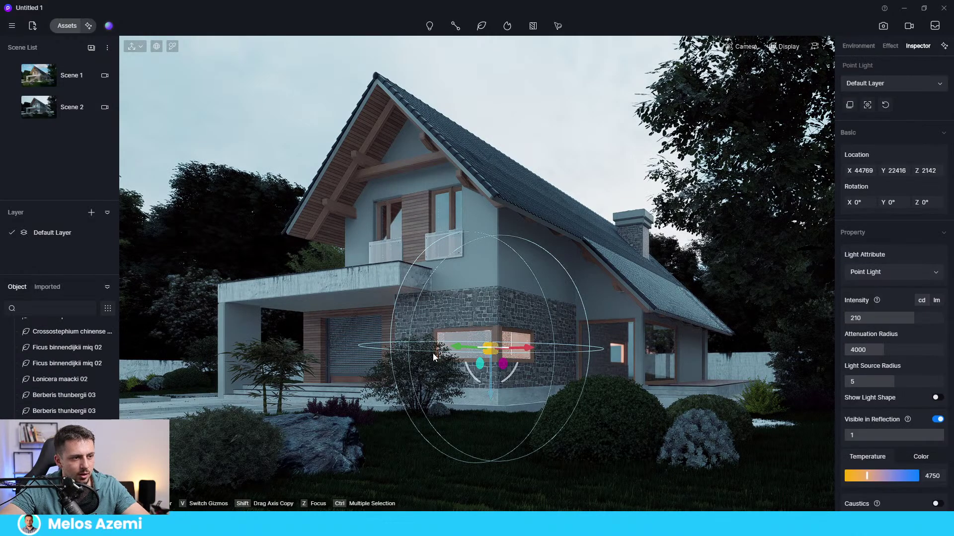
mouse_move(465, 347)
mouse_down()
mouse_move(433, 346)
mouse_move(512, 346)
mouse_move(455, 347)
mouse_move(467, 346)
mouse_up()
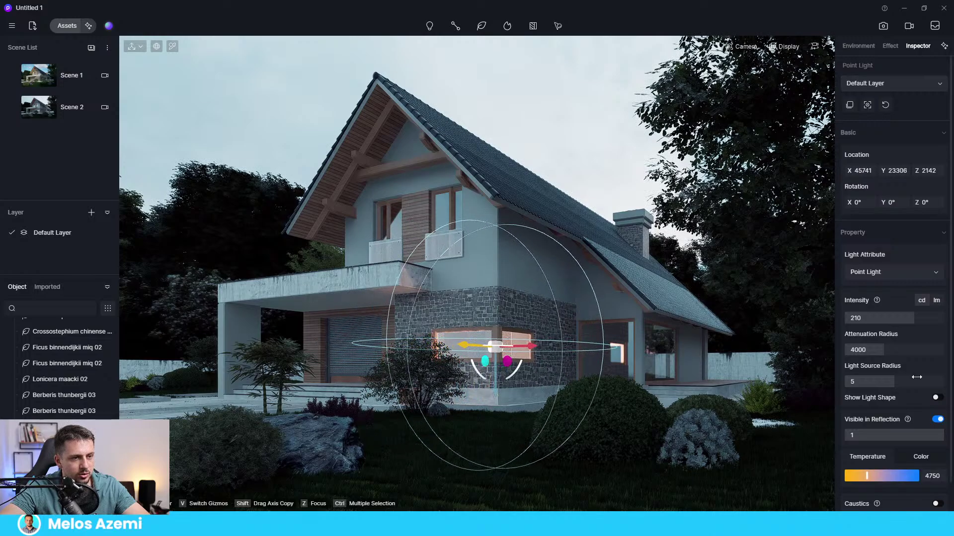
drag(879, 350, 925, 322)
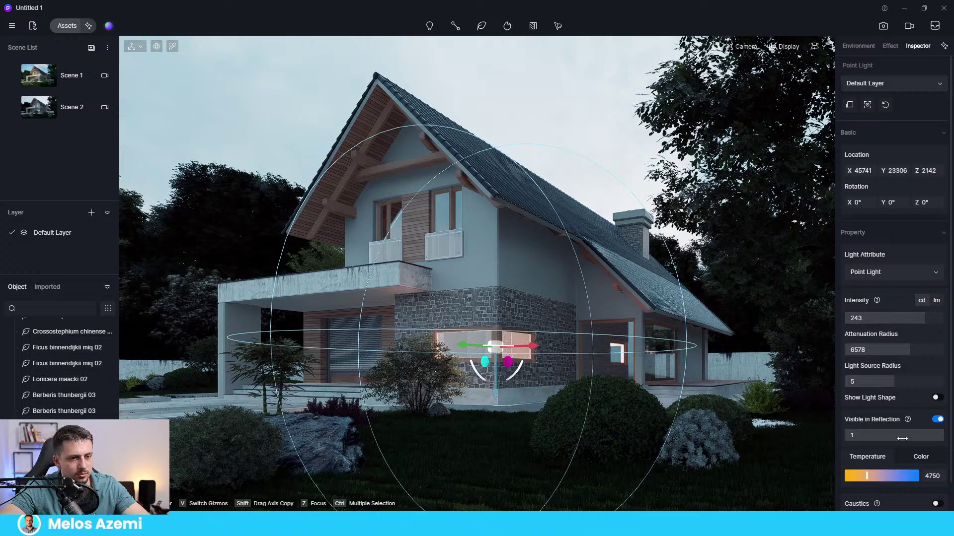
drag(866, 476, 870, 476)
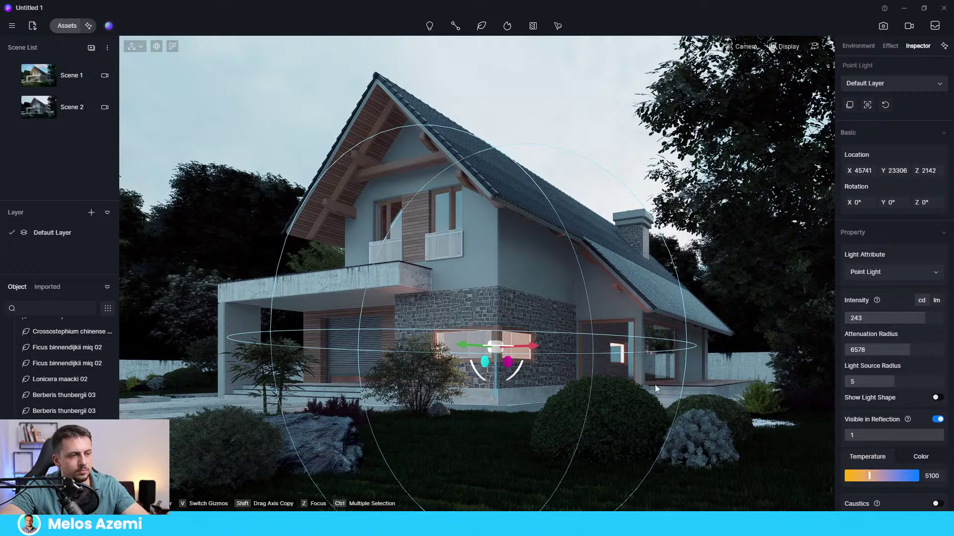
click(585, 110)
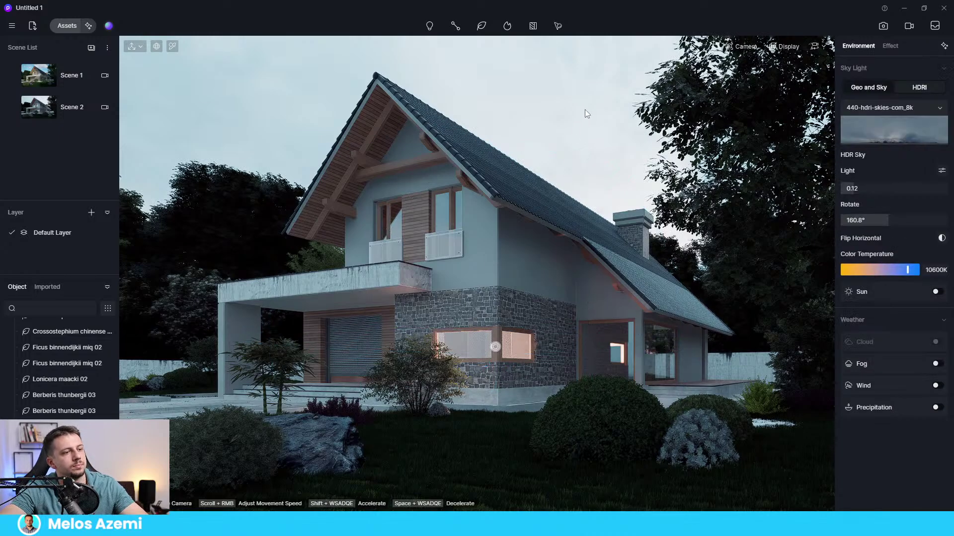
Copy the corner-room point light upstairs to about X 42567, Y 22454, Z 6349, and move the ground-floor original to about Y 23621
click(499, 347)
drag(499, 347, 430, 233)
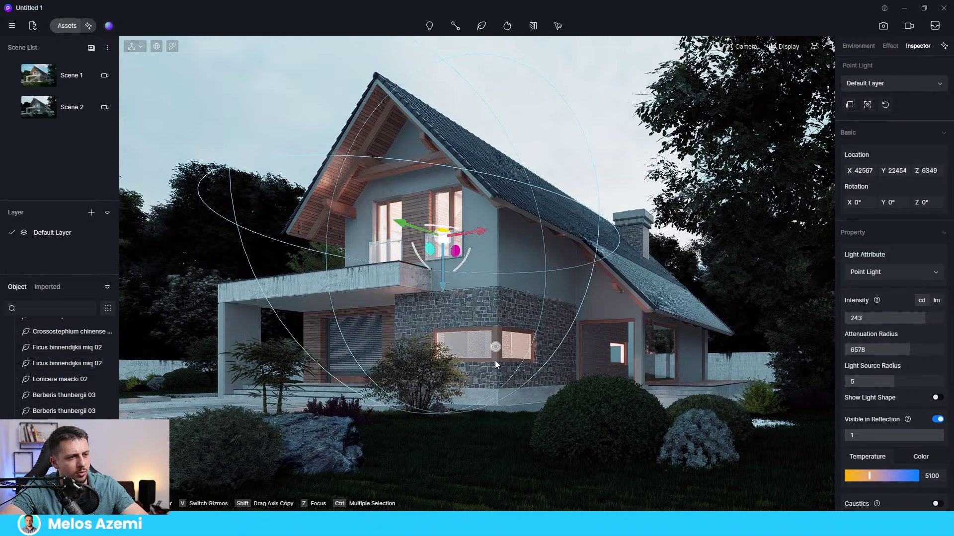
click(497, 346)
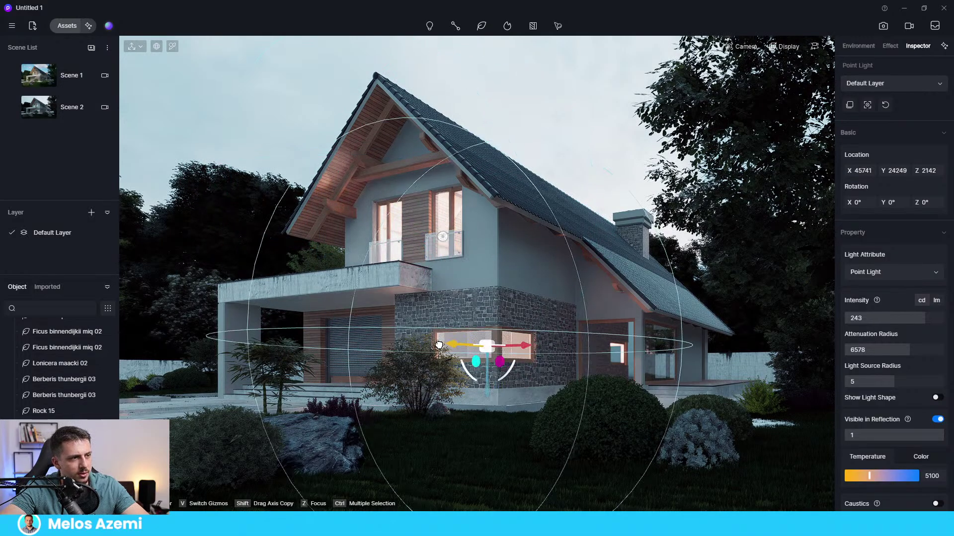
drag(439, 345, 458, 351)
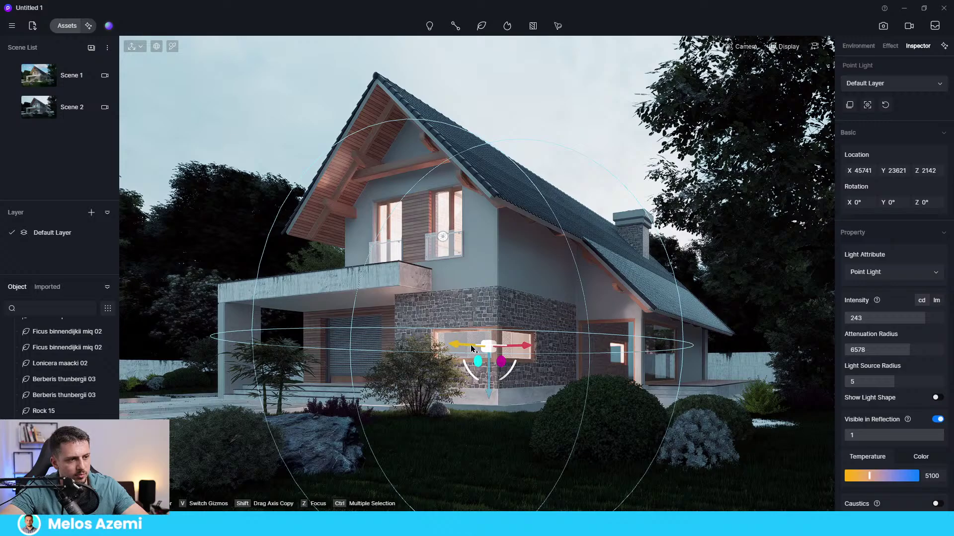
Copy the stone-clad corner room's point light along its Y axis into the adjacent glazed room at about X 45741, Y 15206, Z 2142
click(487, 347)
click(487, 346)
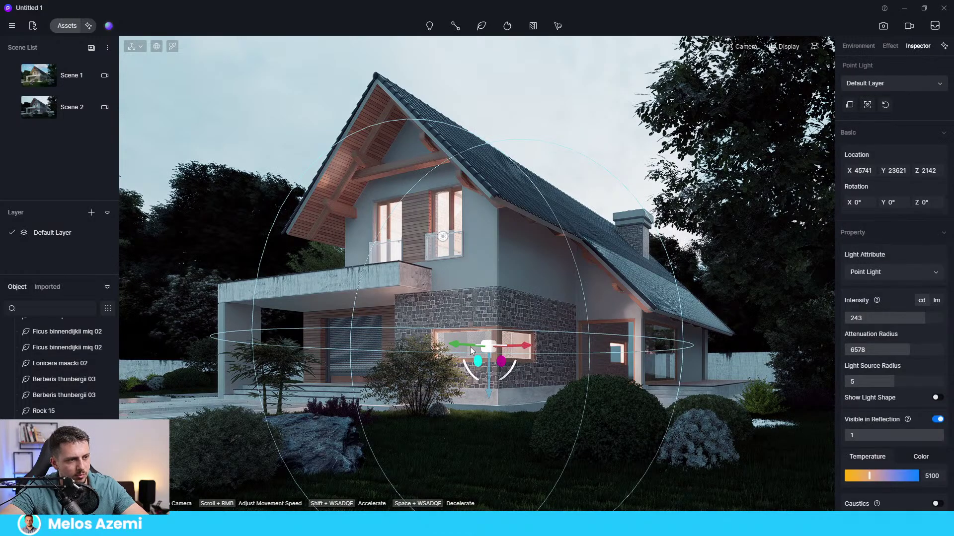
drag(487, 349, 597, 356)
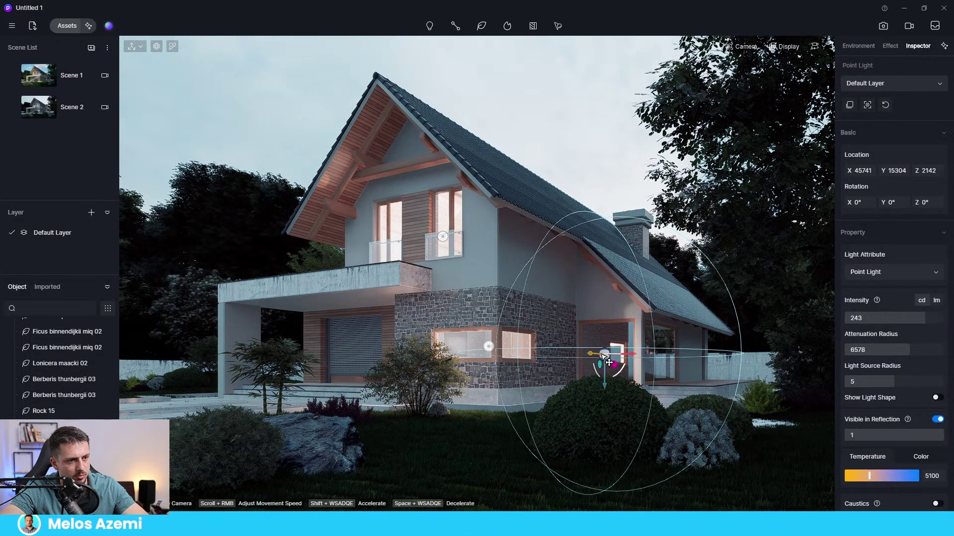
click(561, 118)
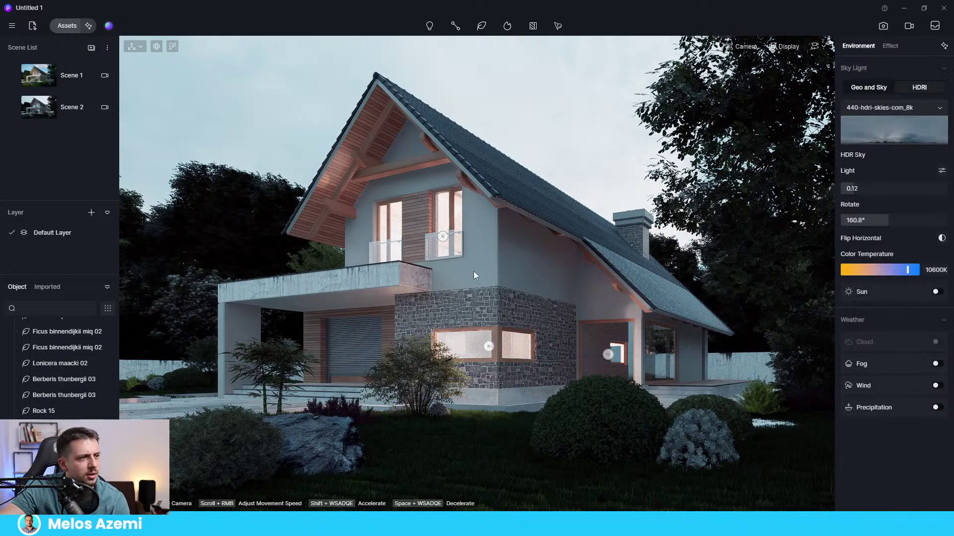
Set the upper-floor point light's intensity to 193.5 and its temperature to 4400
click(442, 236)
drag(923, 317, 909, 317)
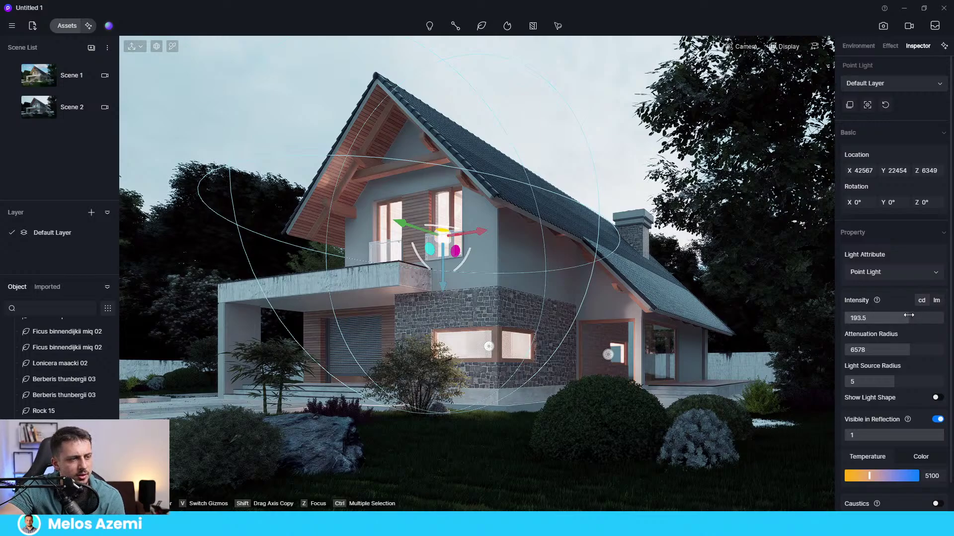
click(607, 105)
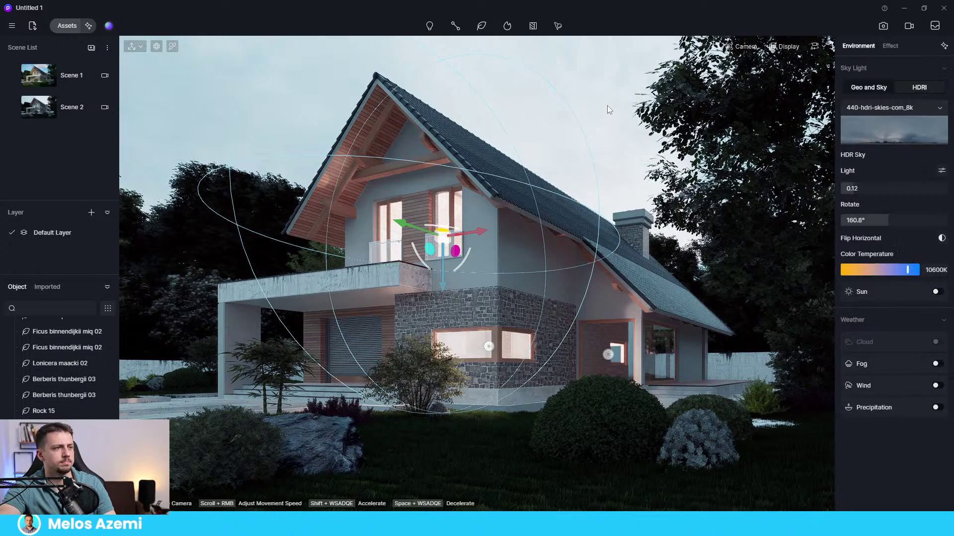
click(443, 236)
mouse_move(869, 477)
mouse_down()
mouse_move(855, 476)
mouse_move(864, 475)
mouse_up()
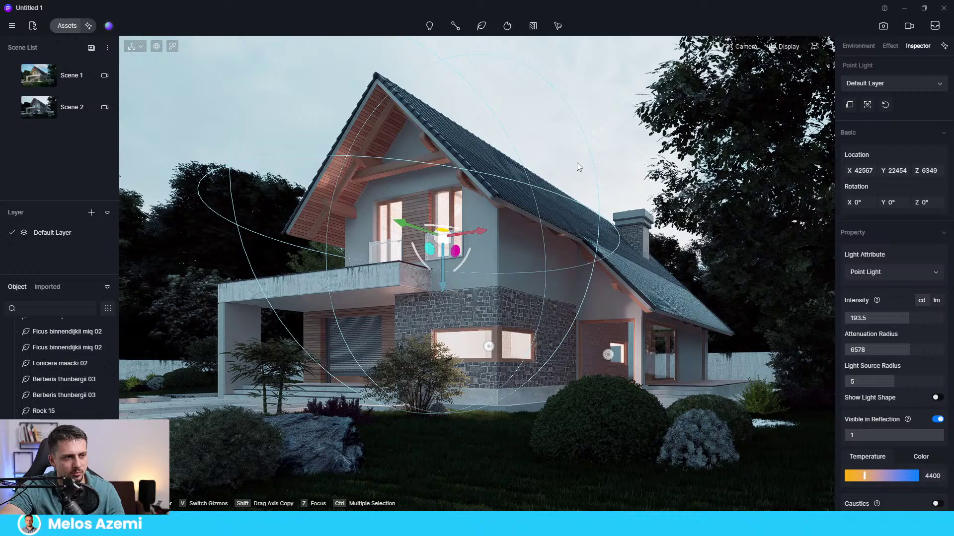
click(574, 94)
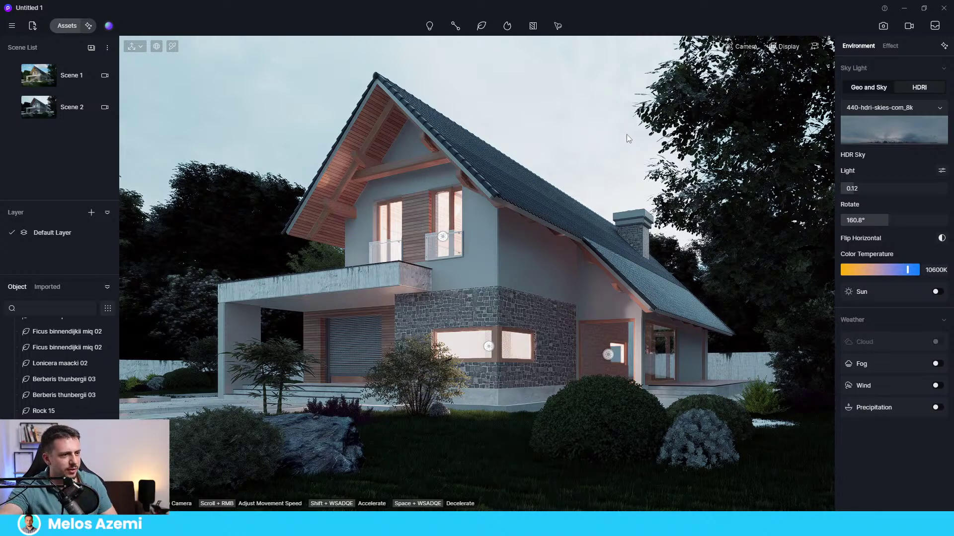
Rotate the HDRI sky to 301.7°
drag(874, 217, 931, 222)
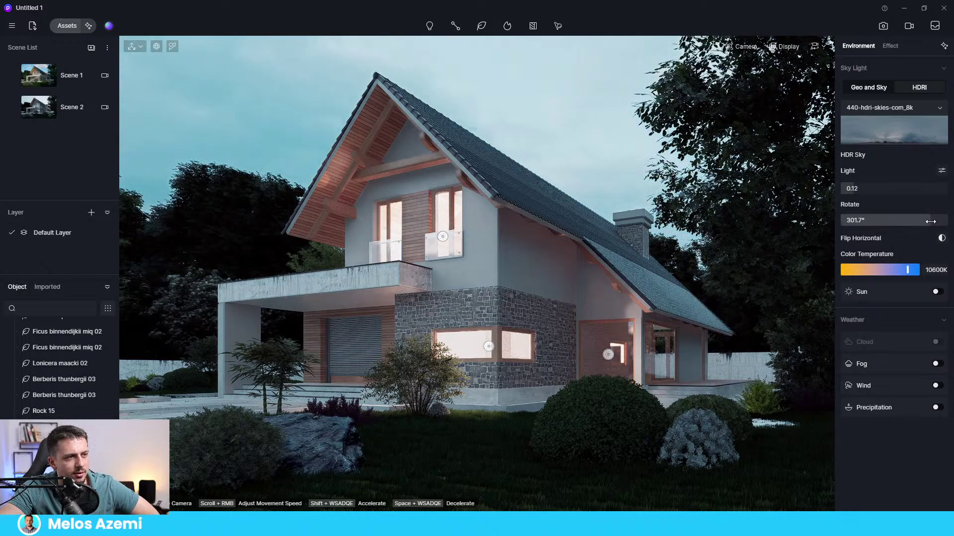
Reposition the glazed room's point light at about X 45119, Y 15904 and set its intensity to 189
click(609, 355)
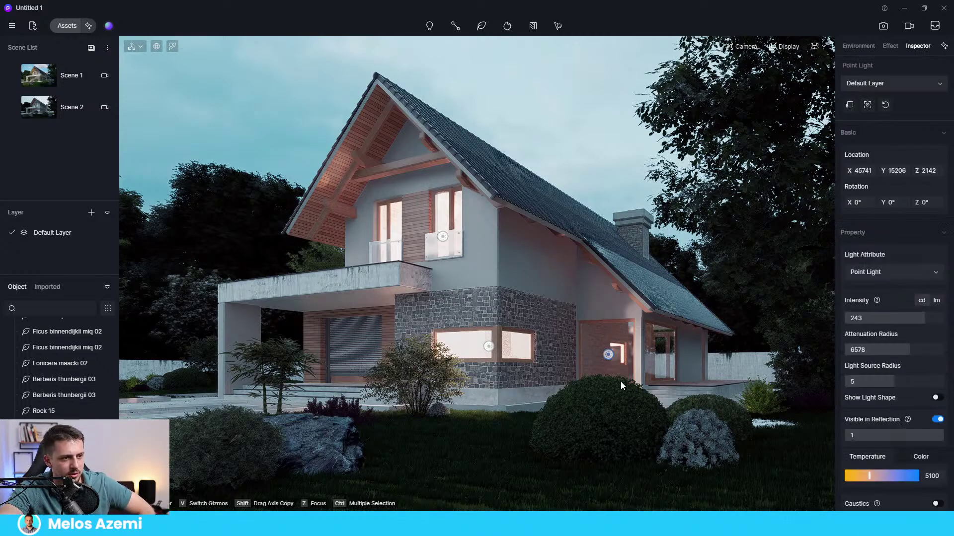
drag(655, 358, 631, 354)
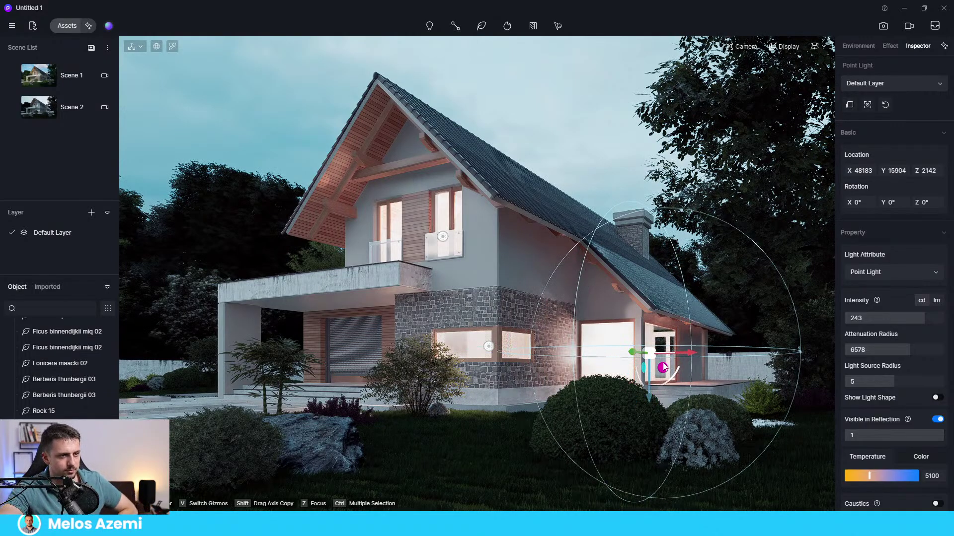
drag(919, 321, 907, 321)
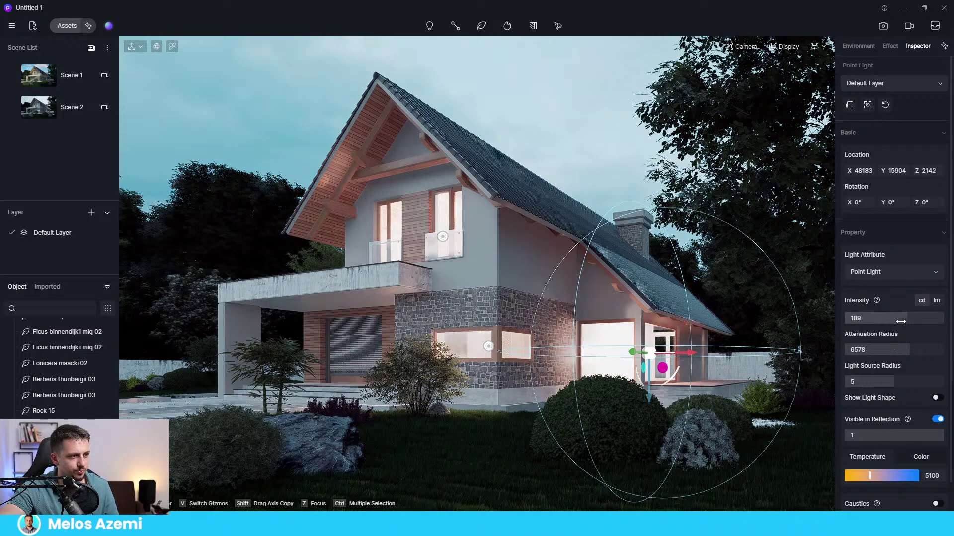
click(569, 115)
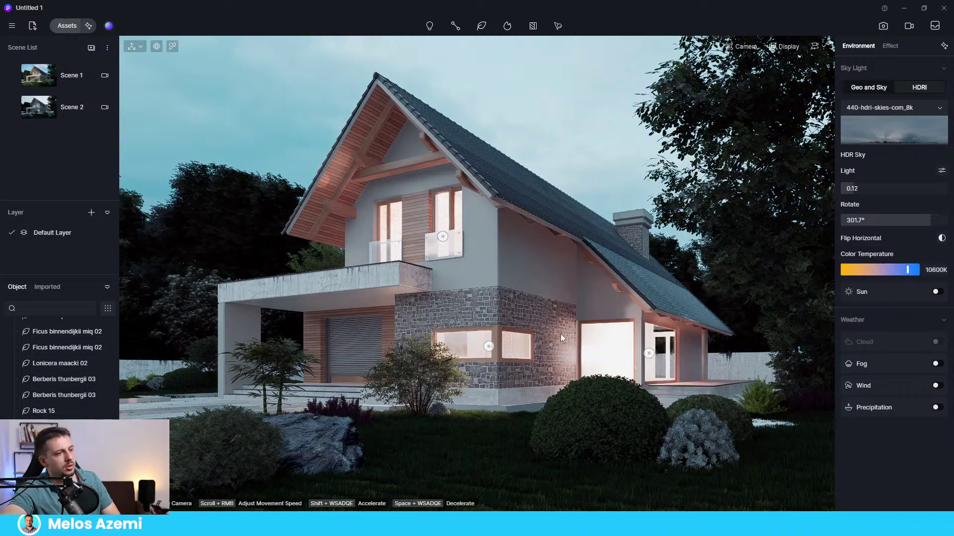
click(653, 349)
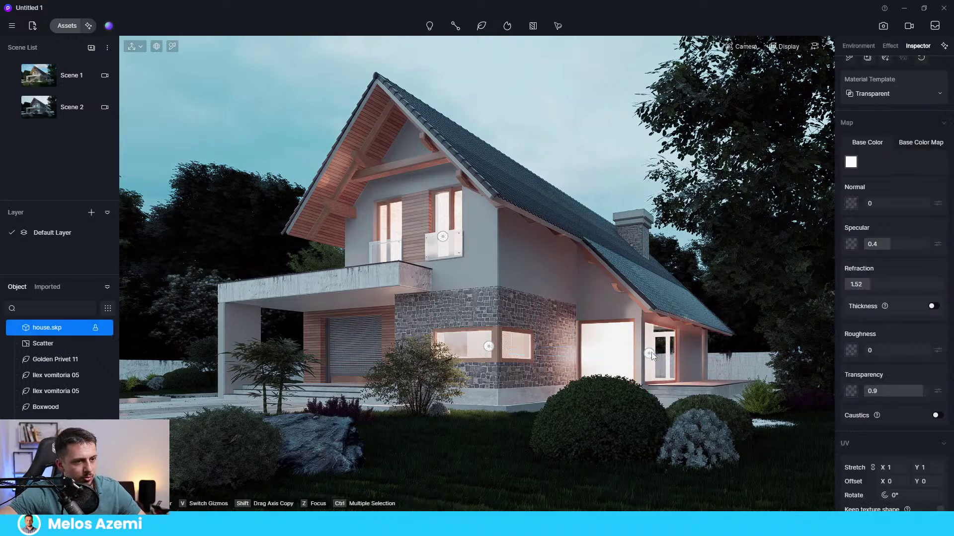
click(649, 357)
drag(674, 351, 625, 361)
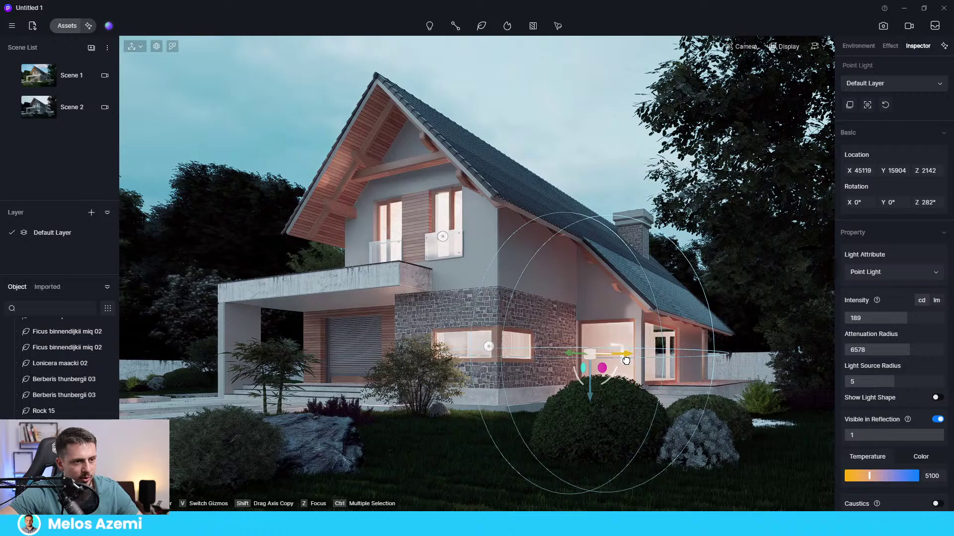
right_click(573, 198)
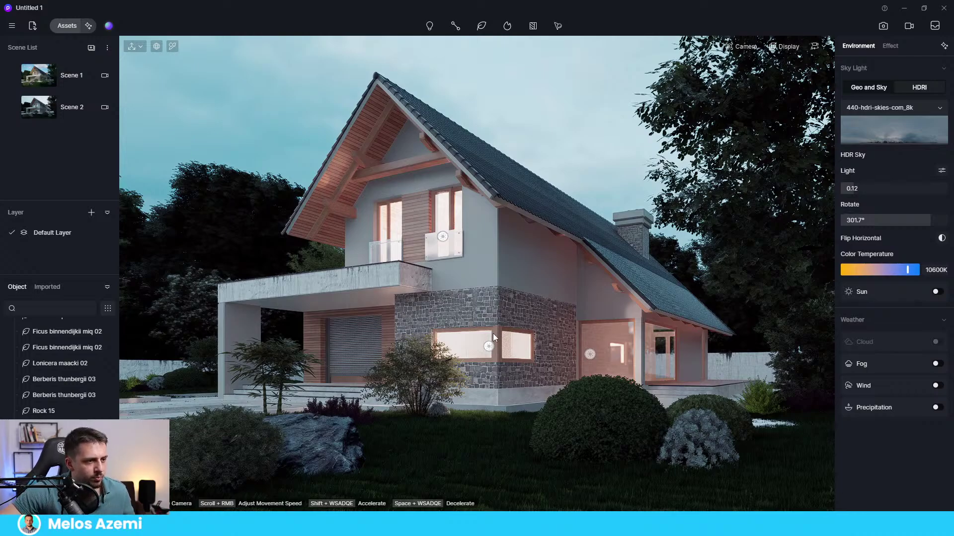
Save the project
click(13, 28)
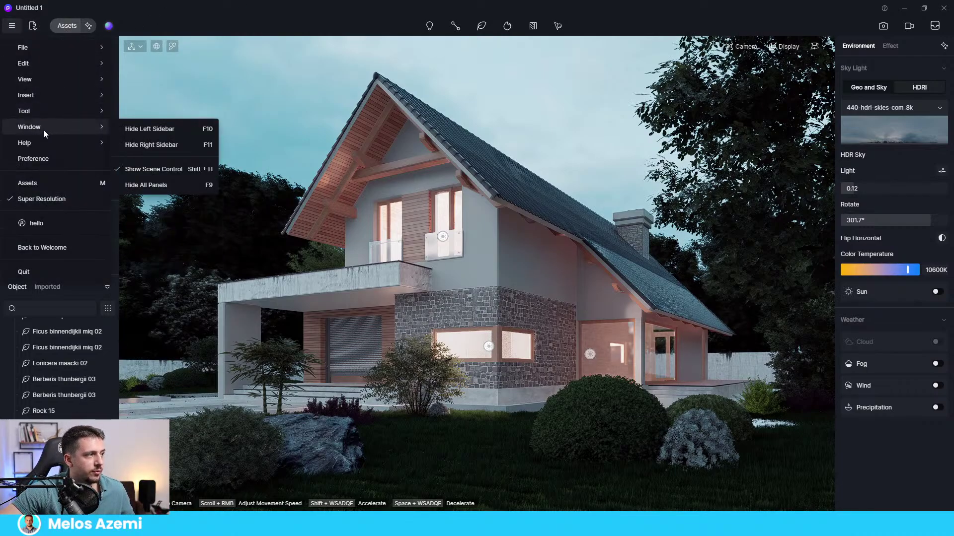
mouse_move(79, 49)
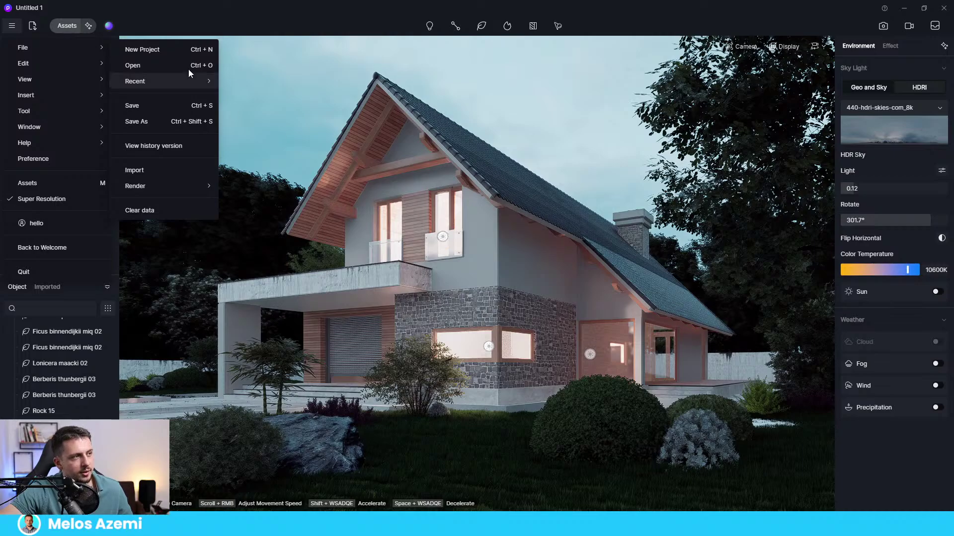
mouse_move(94, 63)
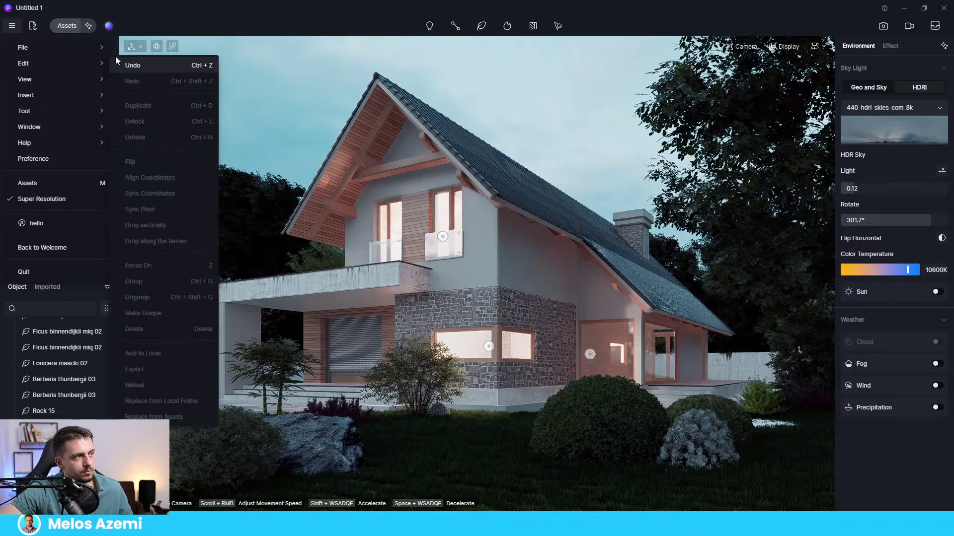
click(149, 106)
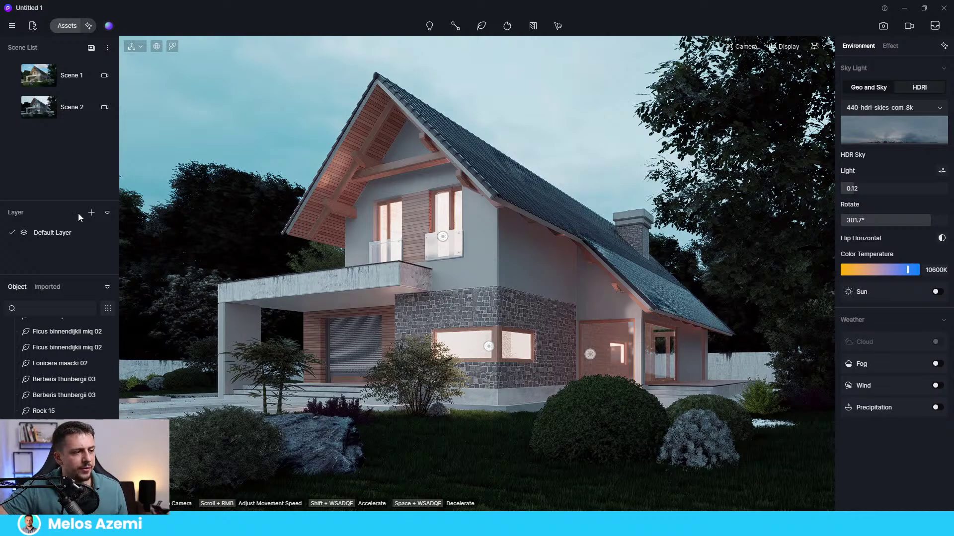
Search the online model library for "outdoor light"
click(68, 25)
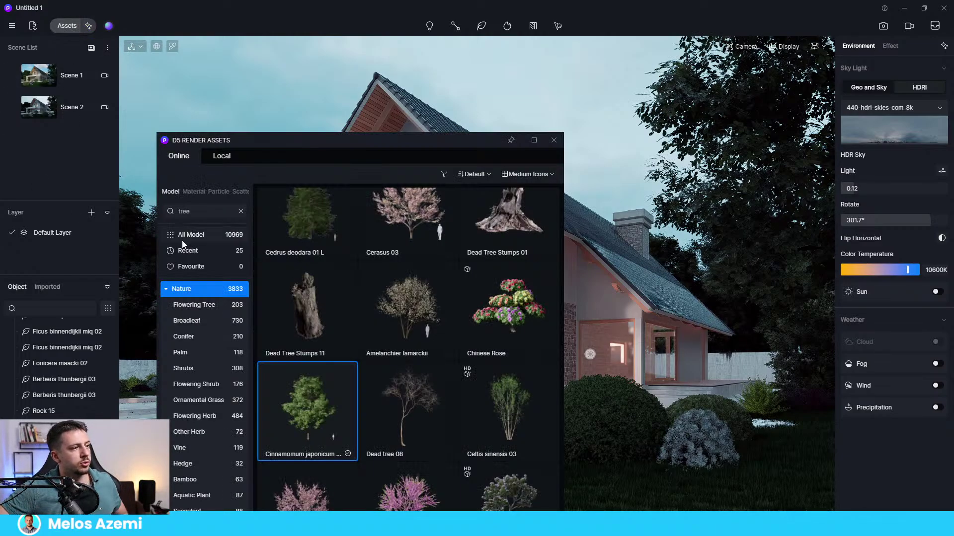
click(240, 211)
click(208, 215)
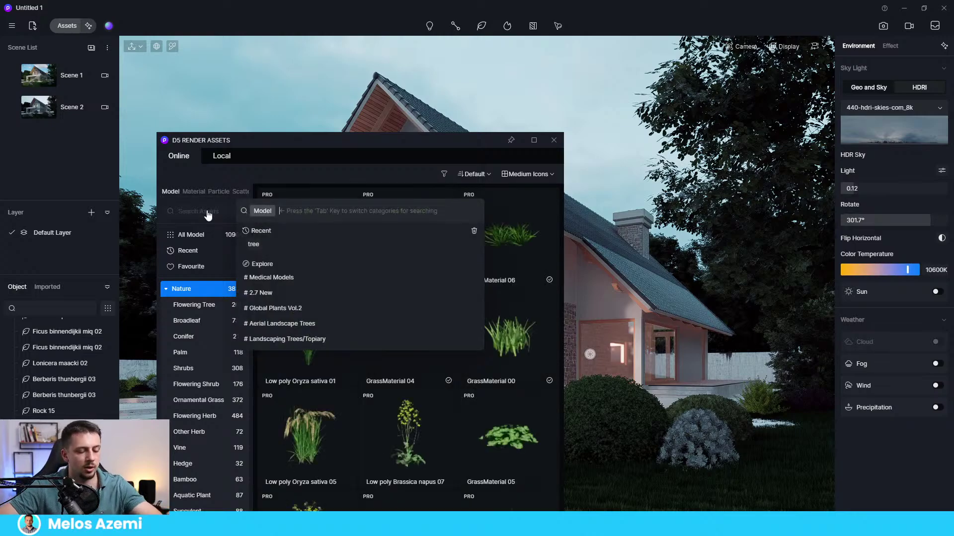
text(outdoor light)
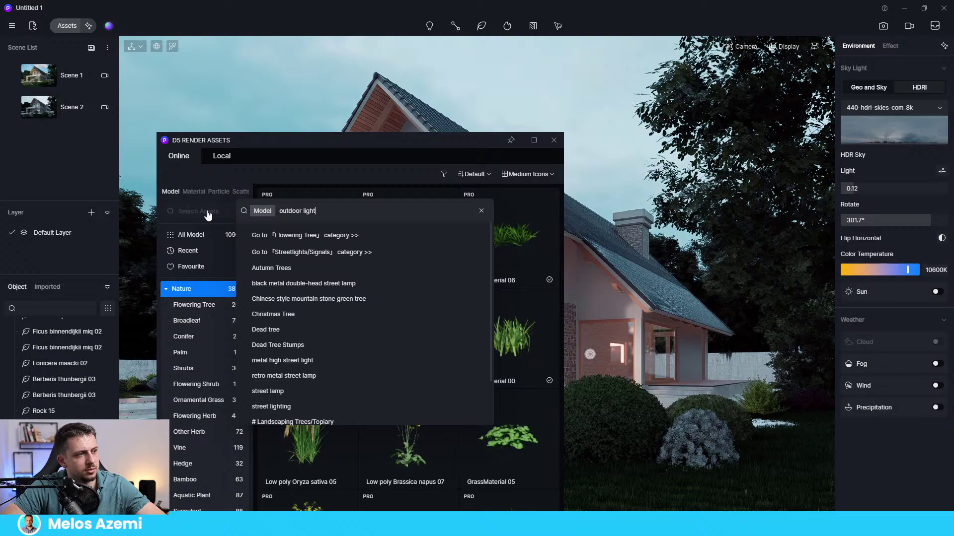
key(Return)
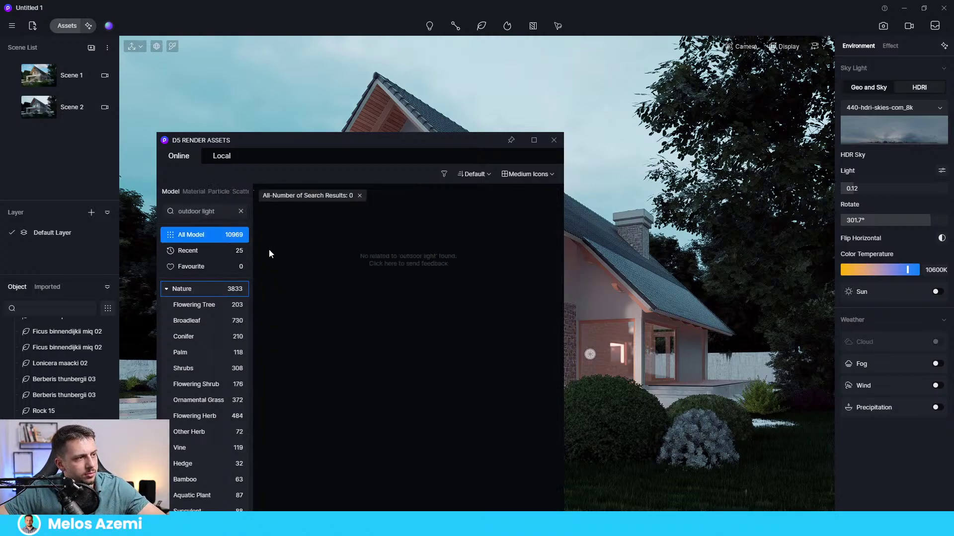
drag(292, 147, 301, 67)
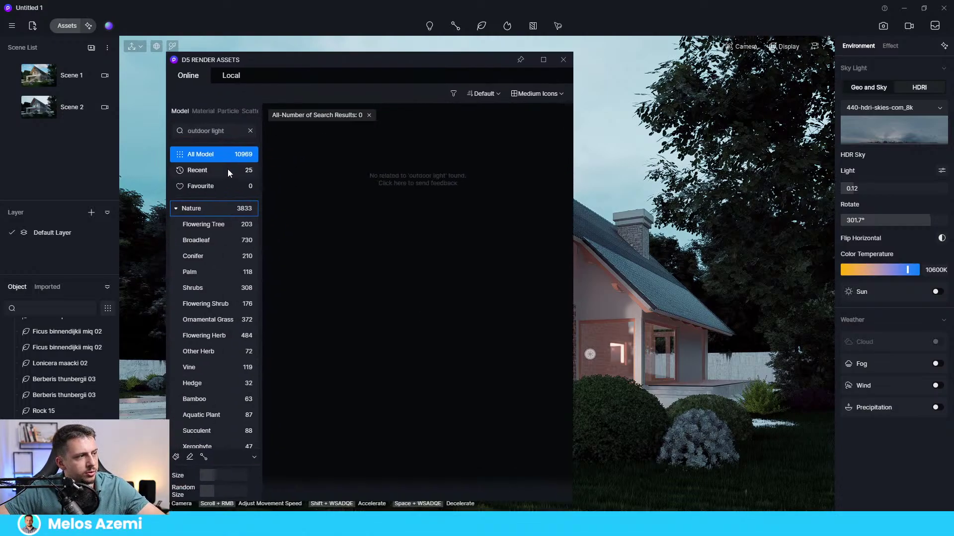
Clear the asset search and open the Outdoor Lighting category of the outdoor models
click(176, 209)
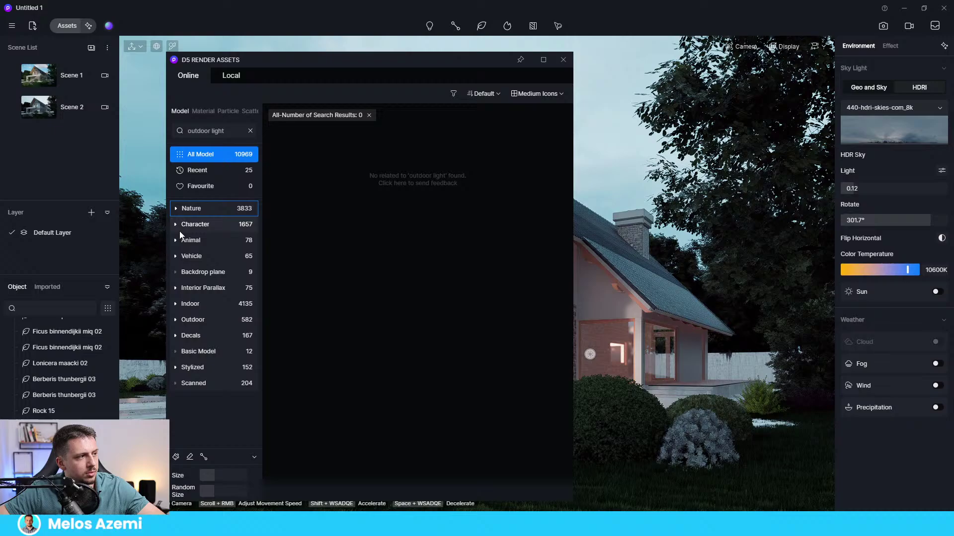
click(249, 130)
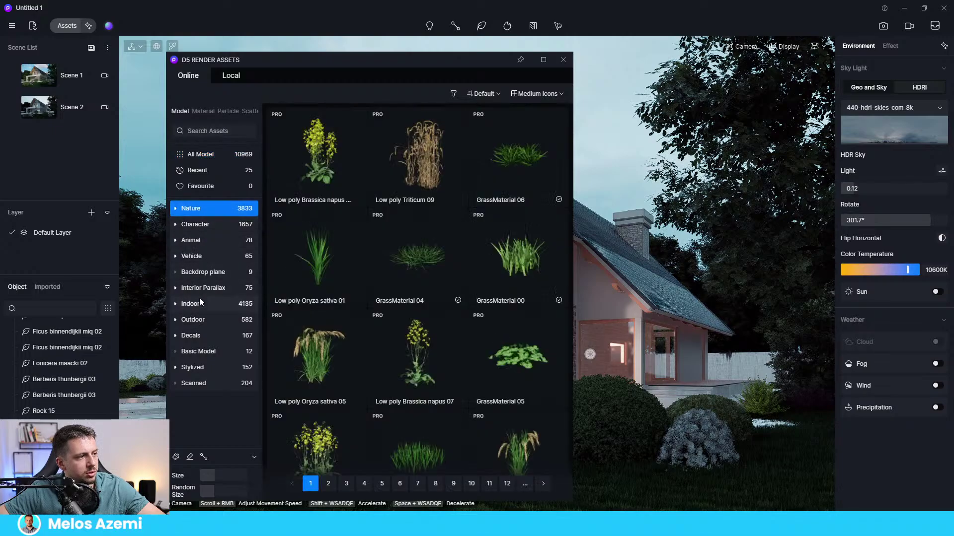
click(192, 319)
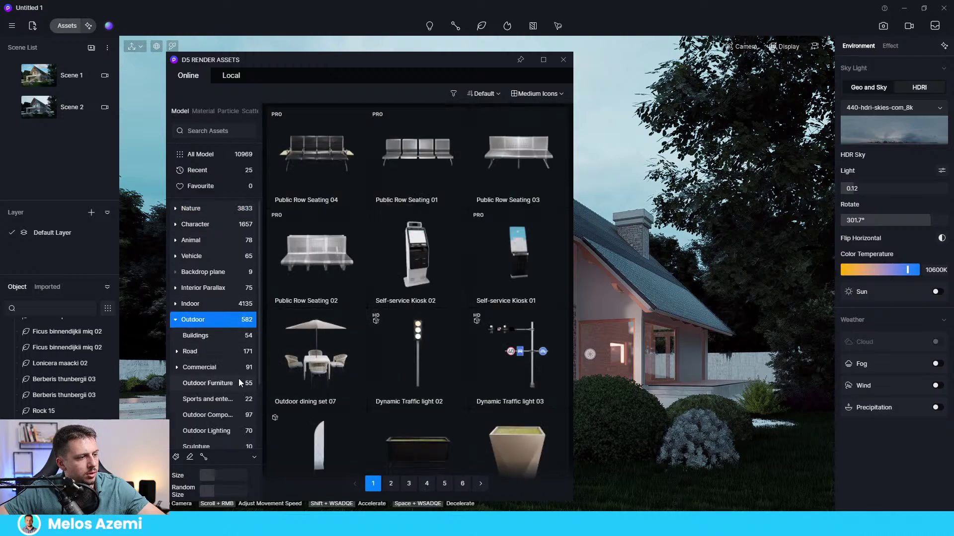
scroll(189, 358, down, 1)
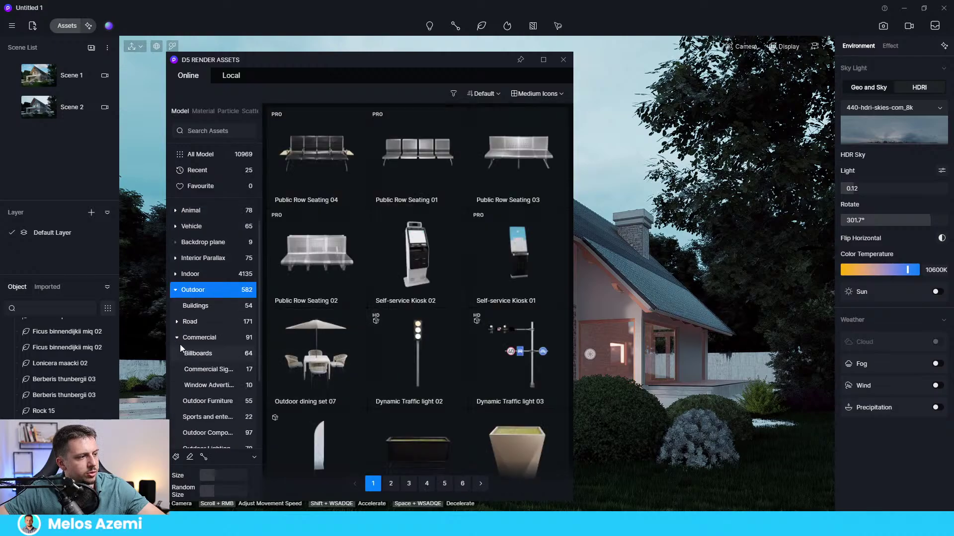
scroll(207, 388, down, 1)
scroll(206, 388, down, 1)
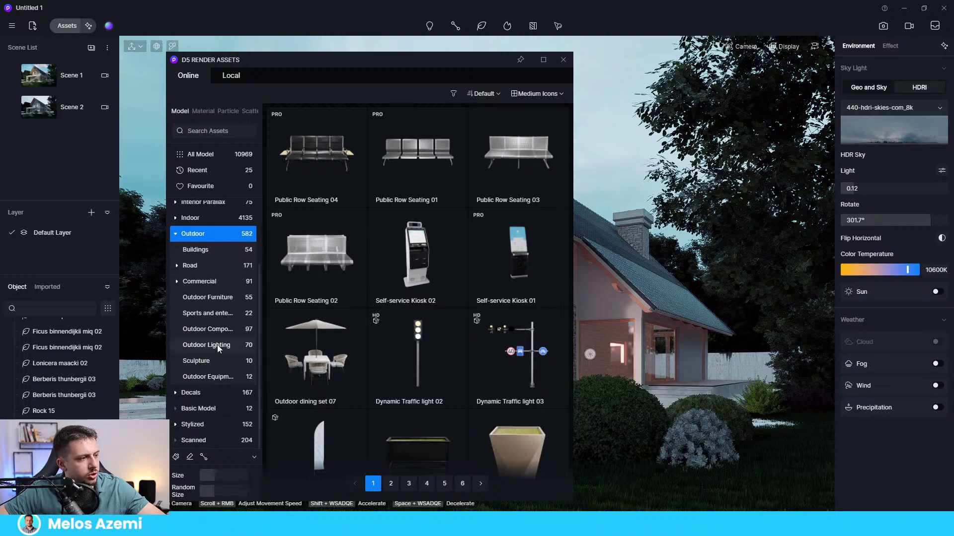
click(206, 344)
Browse the outdoor lighting models and download Floor Lamp 13
scroll(521, 348, down, 2)
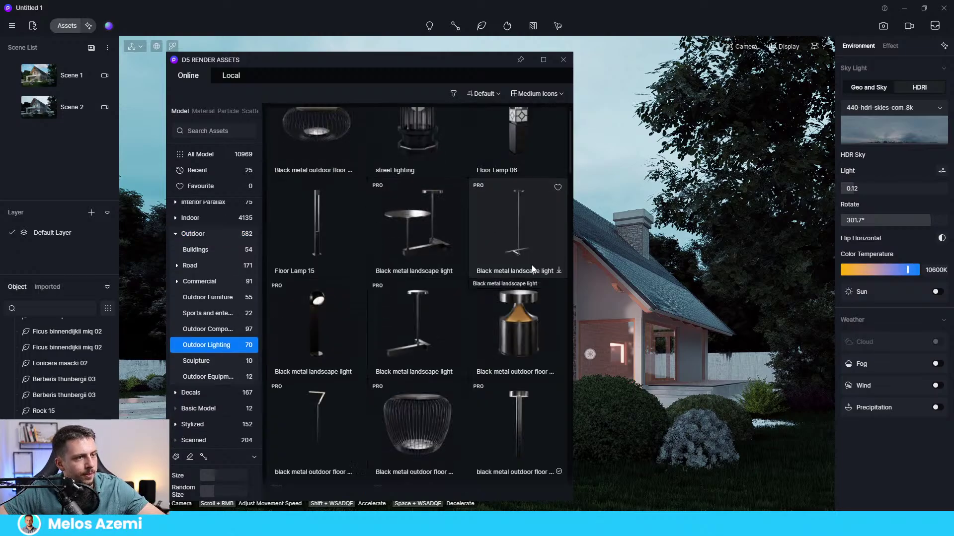
scroll(463, 372, down, 6)
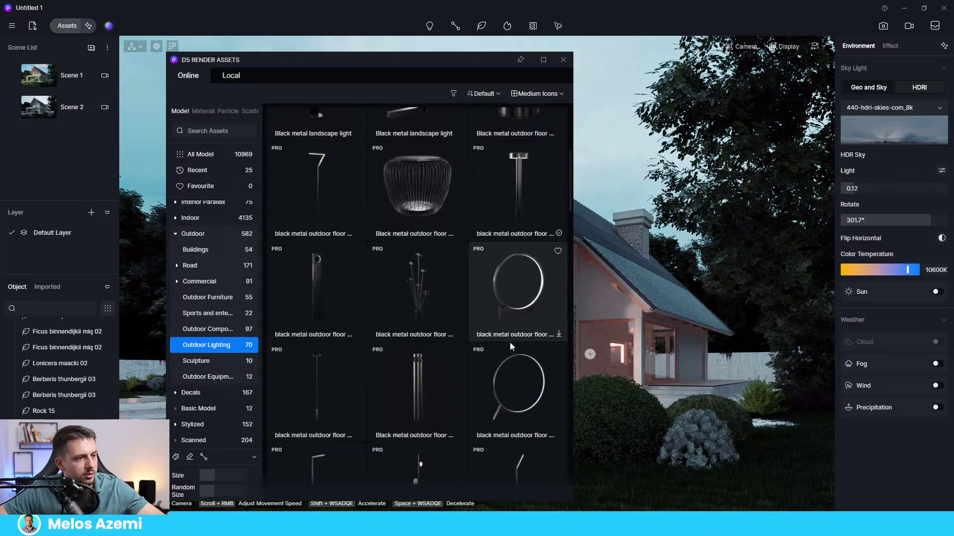
scroll(484, 276, down, 3)
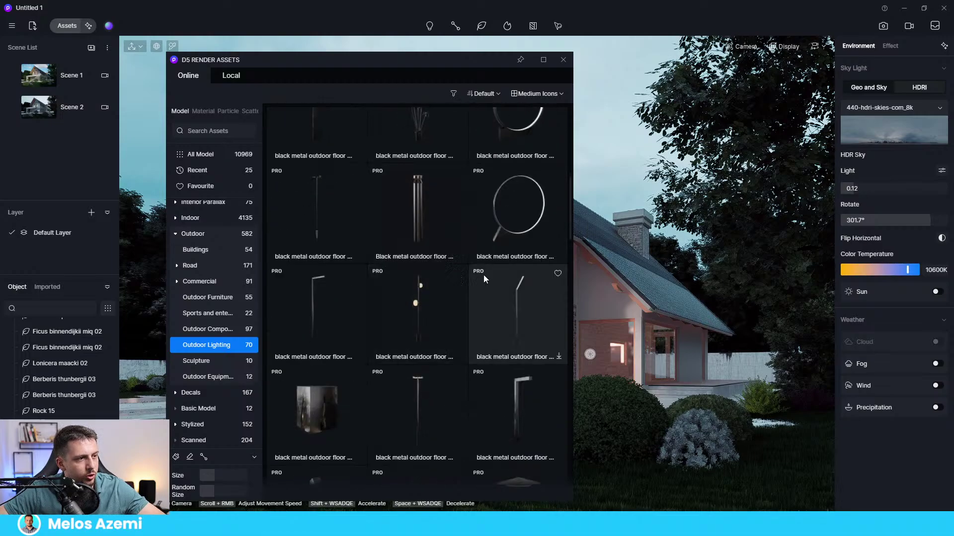
scroll(522, 332, down, 9)
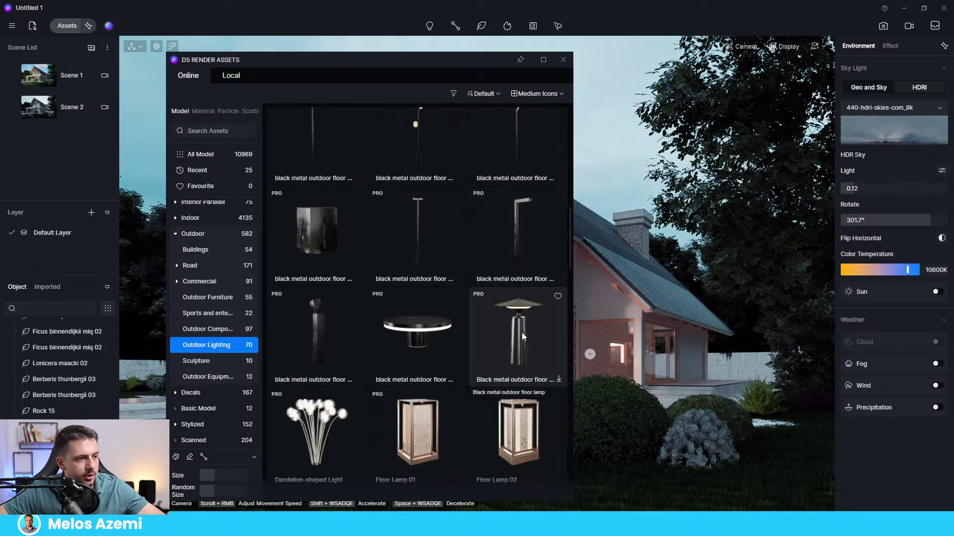
scroll(523, 326, down, 2)
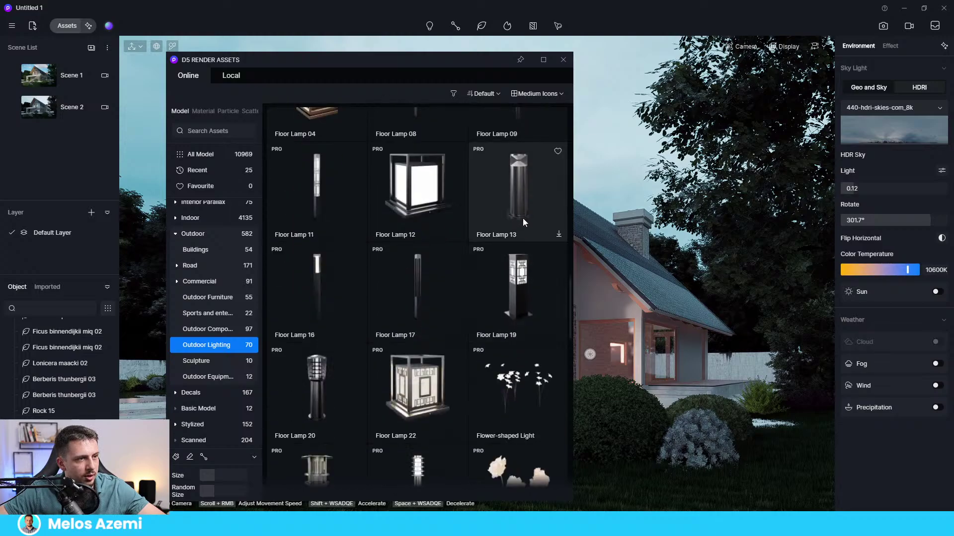
click(558, 235)
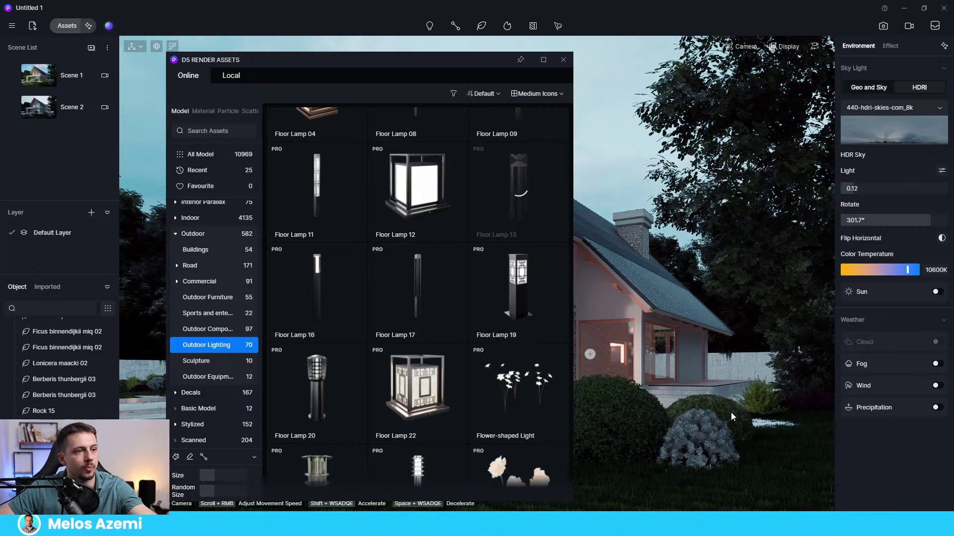
Place Floor Lamp 13 on the lawn beside the large rock at about X 48126, Y 29454, and close the asset library
drag(731, 413, 688, 411)
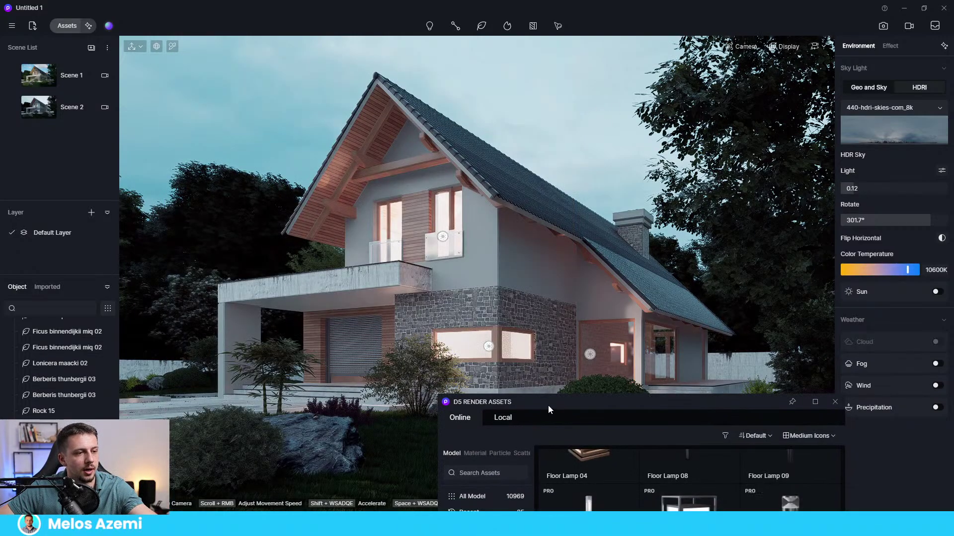
drag(548, 409, 531, 49)
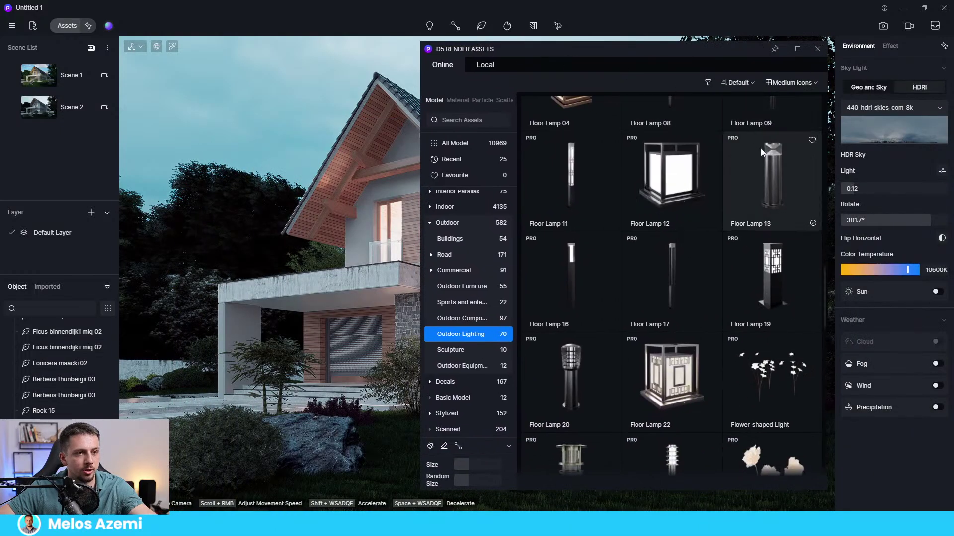
click(761, 149)
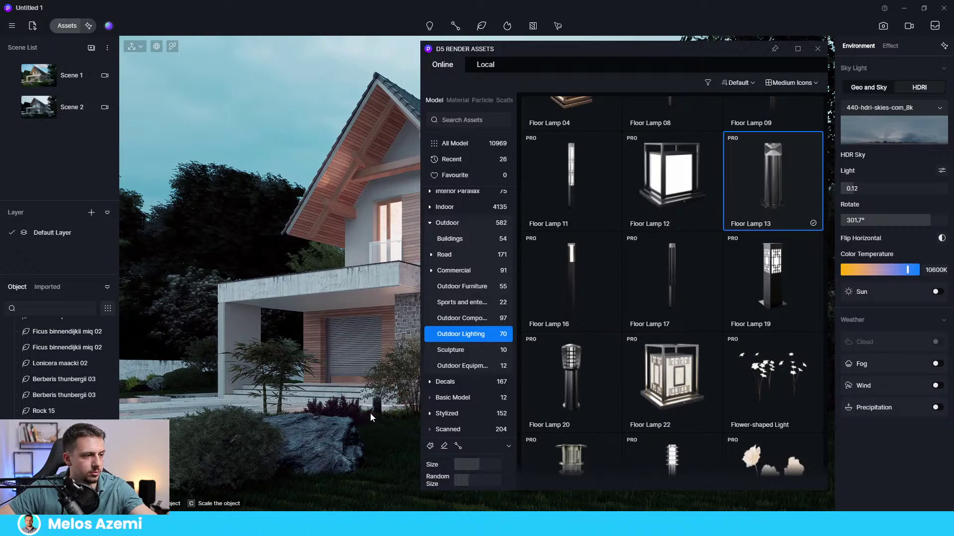
drag(469, 465, 499, 464)
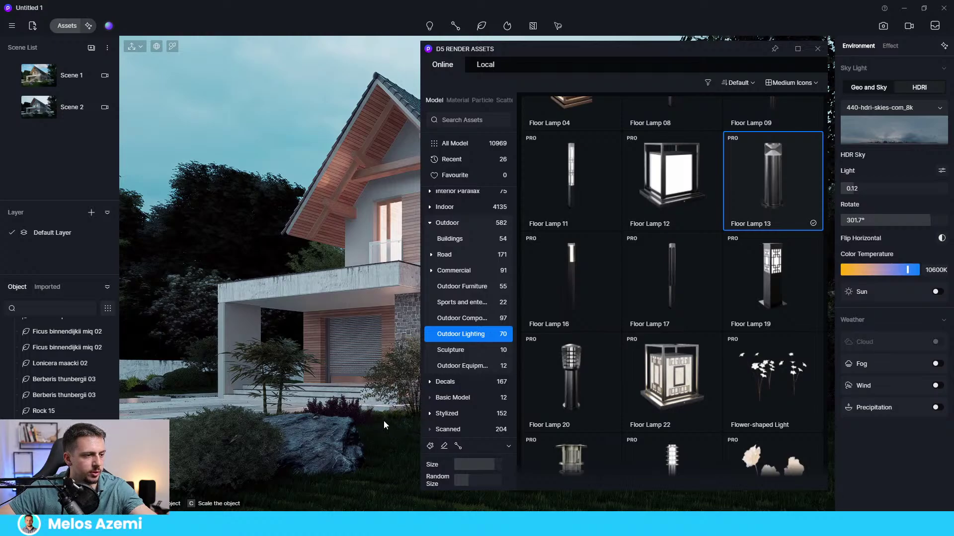
click(670, 205)
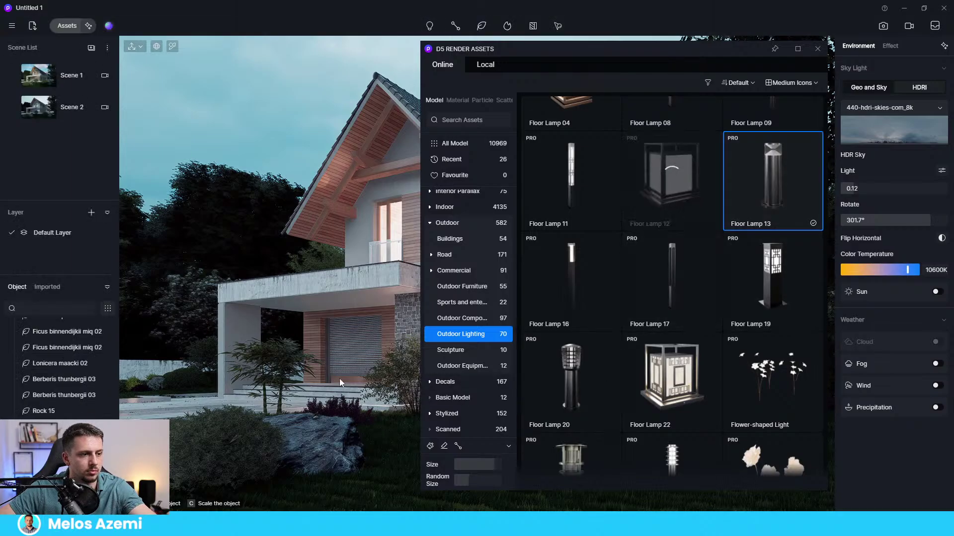
click(374, 427)
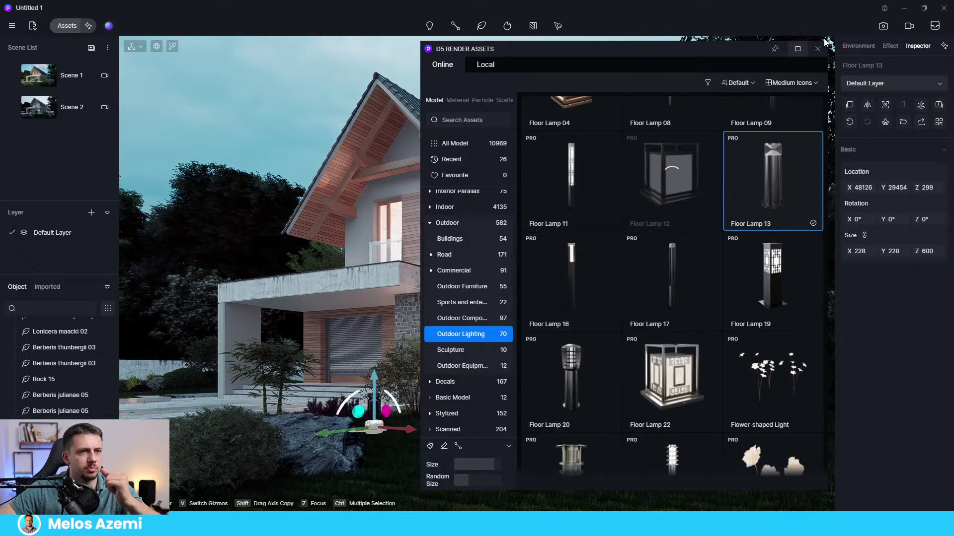
drag(741, 49, 650, 132)
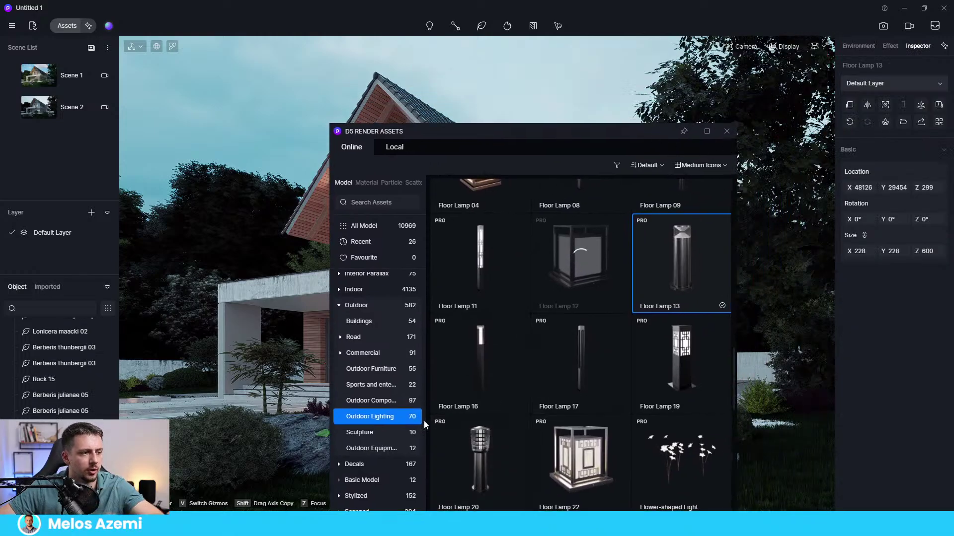
click(726, 131)
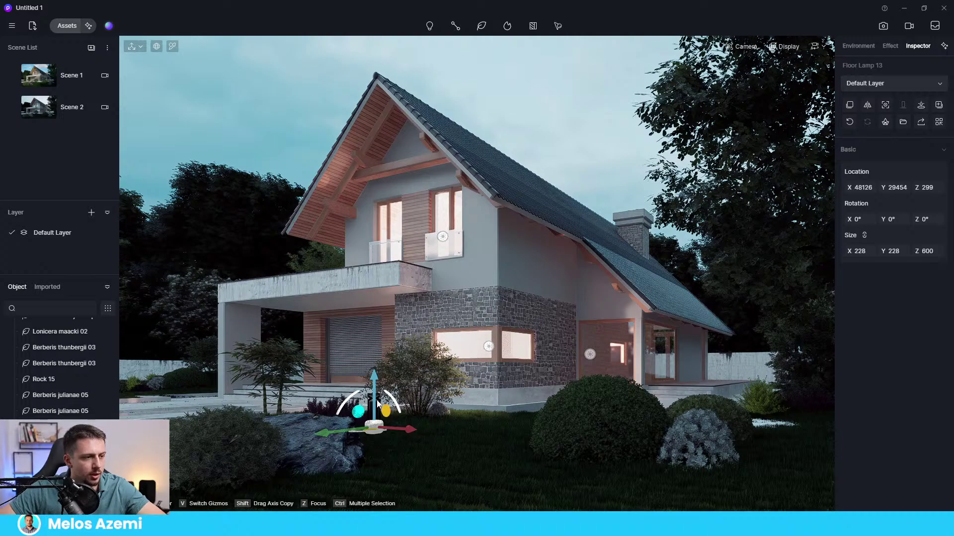
Raise the floor lamp to about Z 369 and stretch only its height to 823
drag(378, 403, 378, 392)
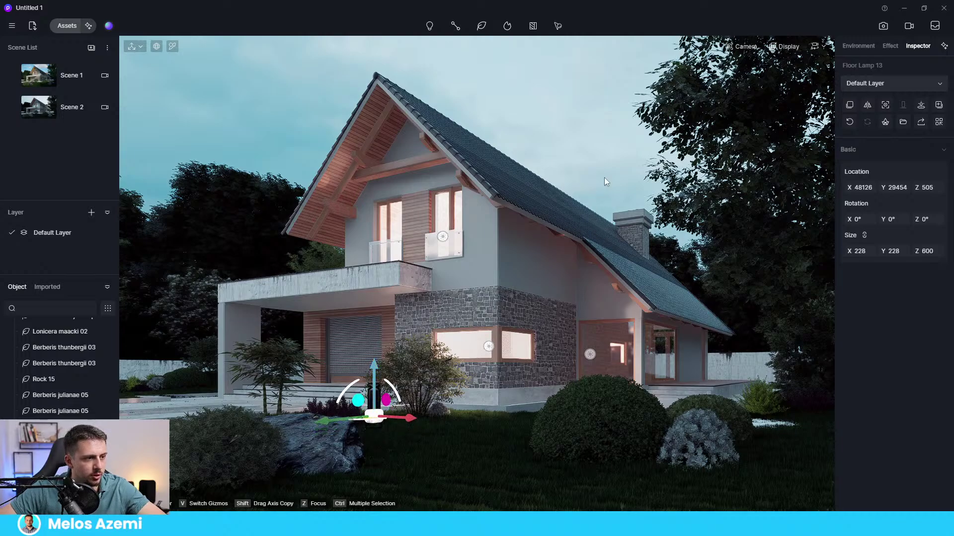
key(Escape)
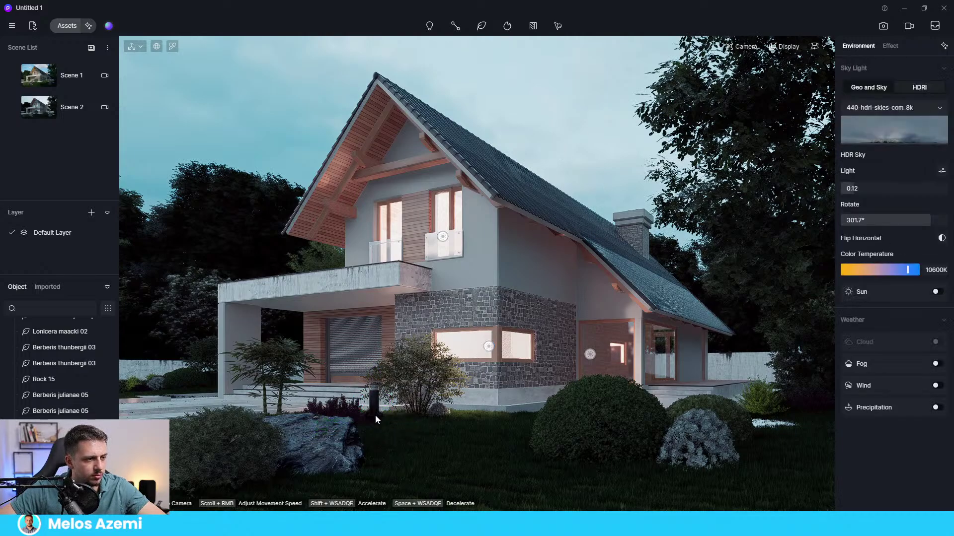
click(375, 415)
drag(379, 400, 377, 397)
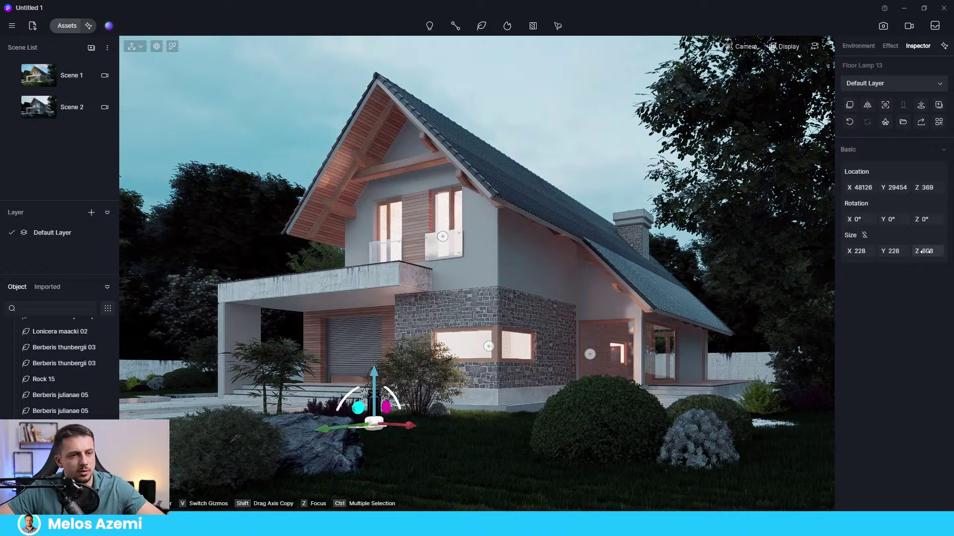
drag(942, 254, 953, 254)
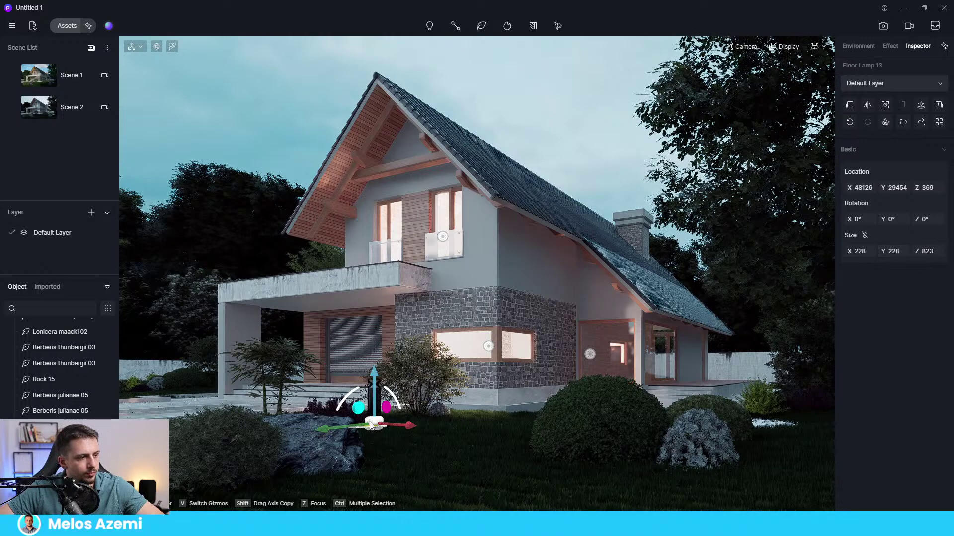
Move the floor lamp beside the driveway to about X 45116, Y 31331, Z 300
drag(368, 426, 150, 431)
click(225, 123)
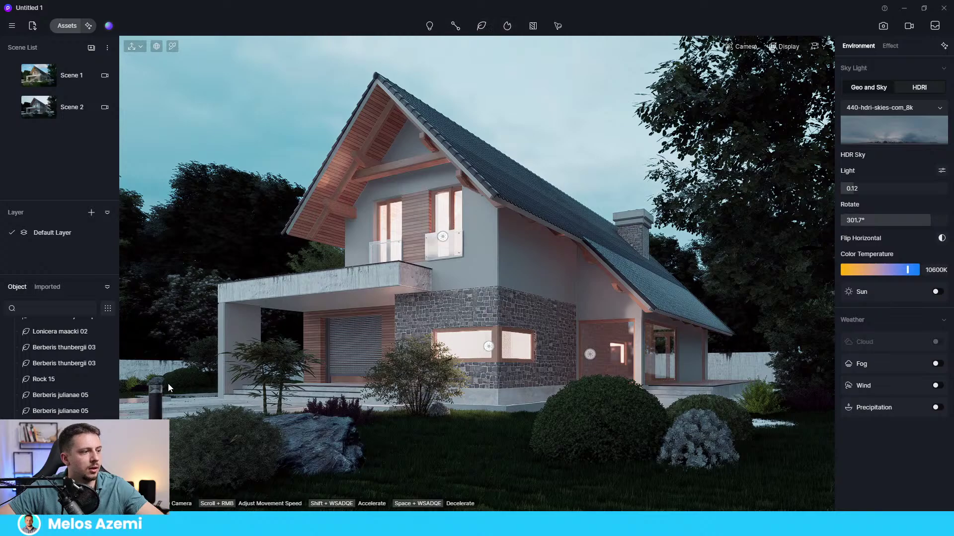
click(155, 401)
click(154, 401)
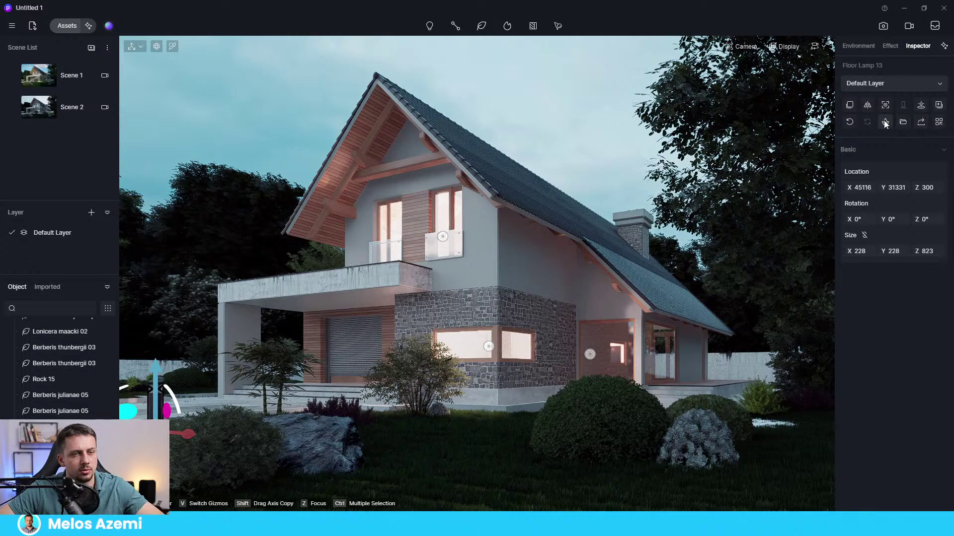
Place a point light on the head of the floor lamp at about X 45205, Y 31351, Z 1009
click(429, 26)
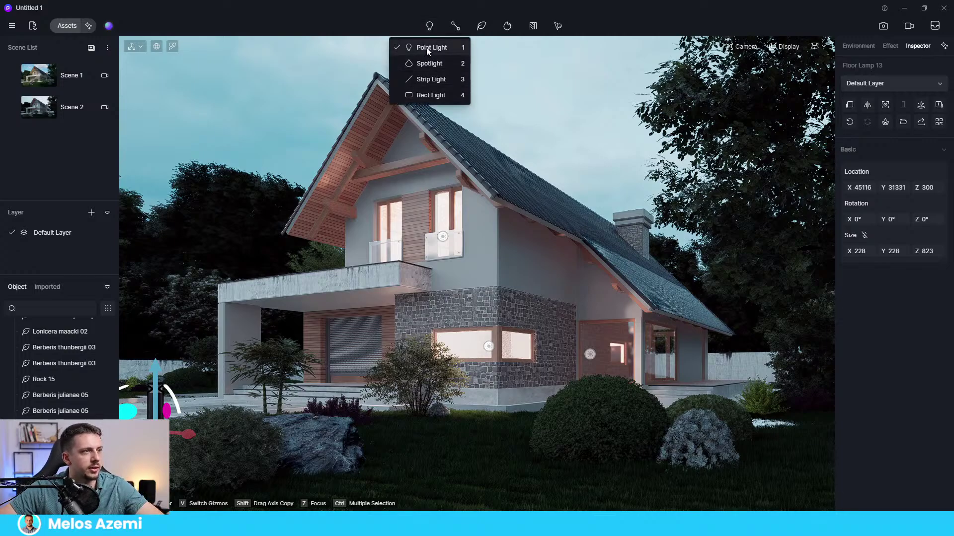
click(460, 47)
click(158, 392)
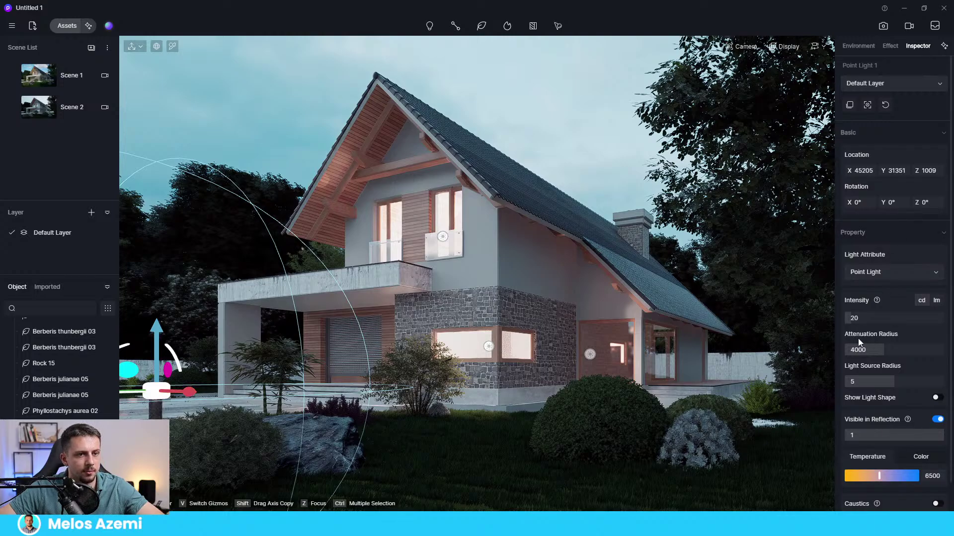
Set the lamp's point light to attenuation radius 4990, intensity 63 and colour temperature 4850
drag(860, 349, 893, 350)
mouse_move(867, 318)
mouse_down()
mouse_move(884, 321)
mouse_move(866, 321)
mouse_up()
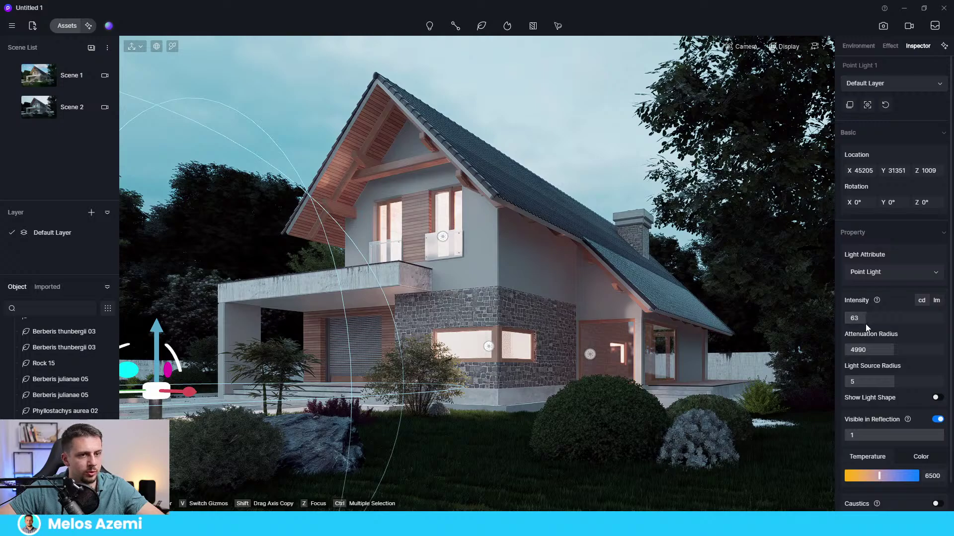
drag(877, 475, 868, 476)
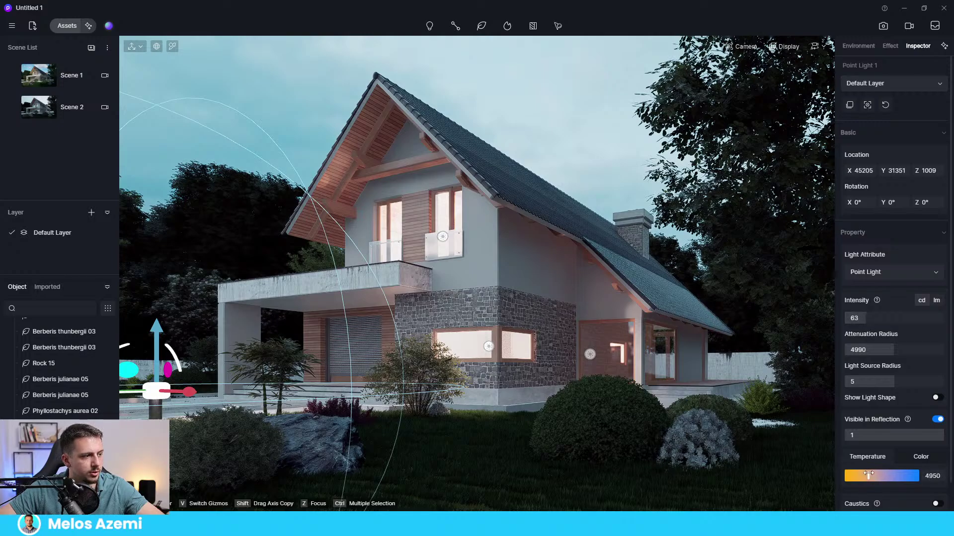
click(263, 104)
Set the lamp's point light intensity to 375 and enlarge its attenuation radius further
click(156, 390)
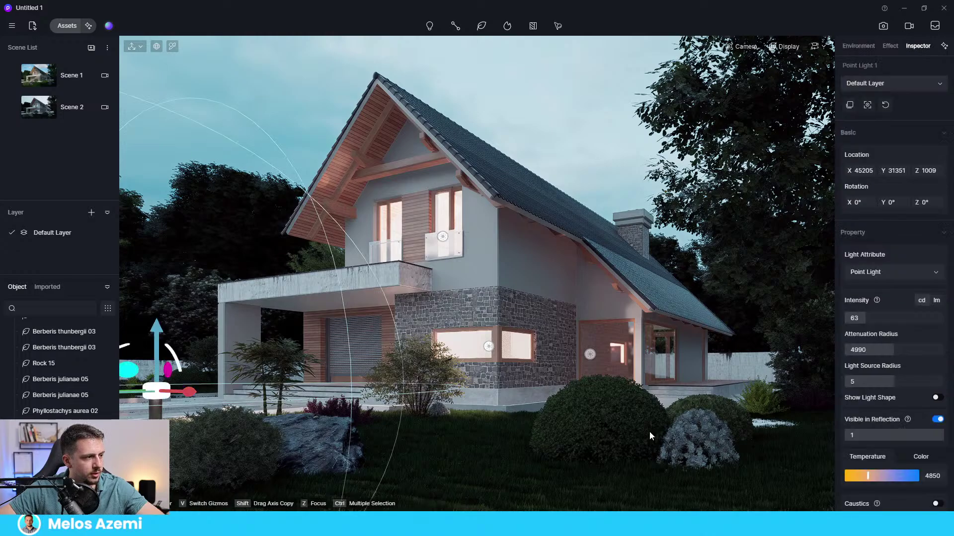
click(856, 319)
text(375)
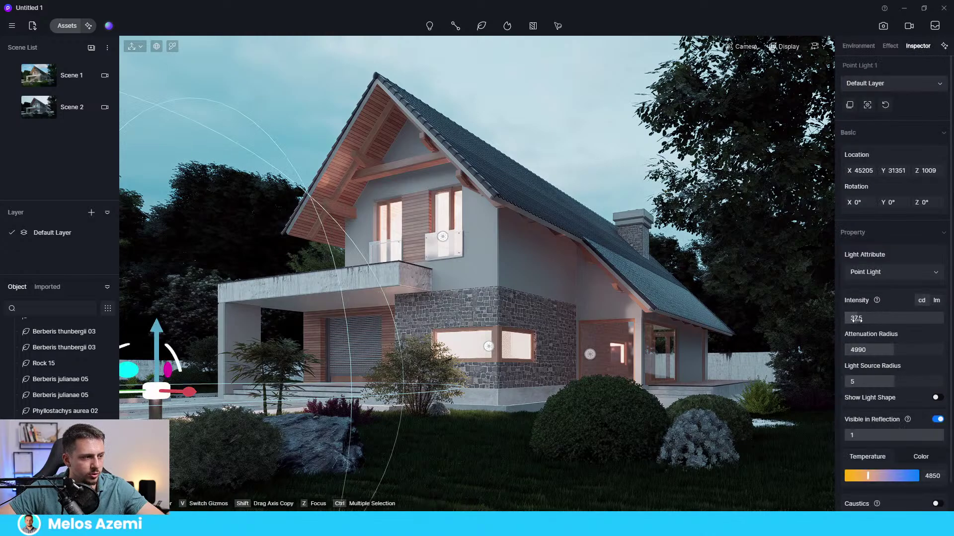
key(Return)
drag(894, 350, 918, 352)
click(330, 80)
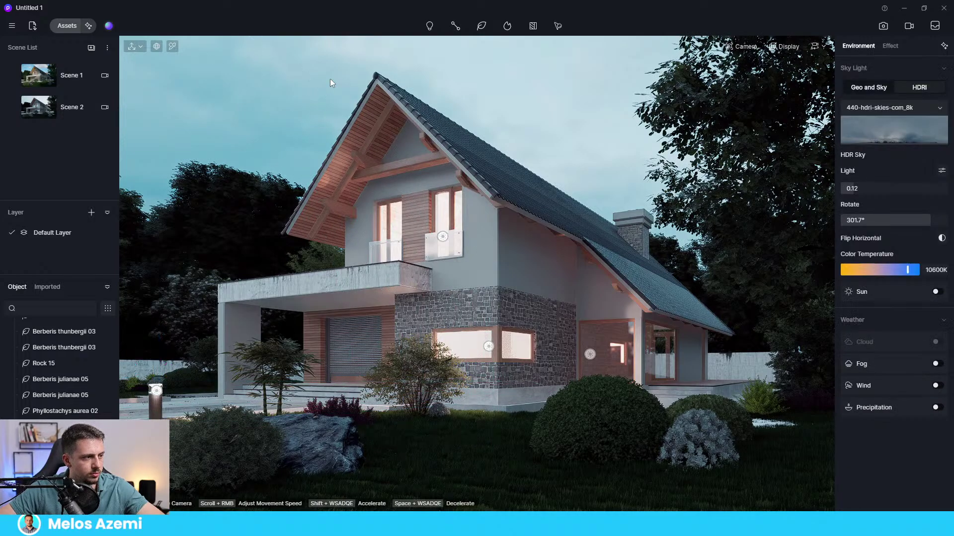
Select the driveway floor lamp together with its point light and rotate both to 158° about the Z axis
click(156, 390)
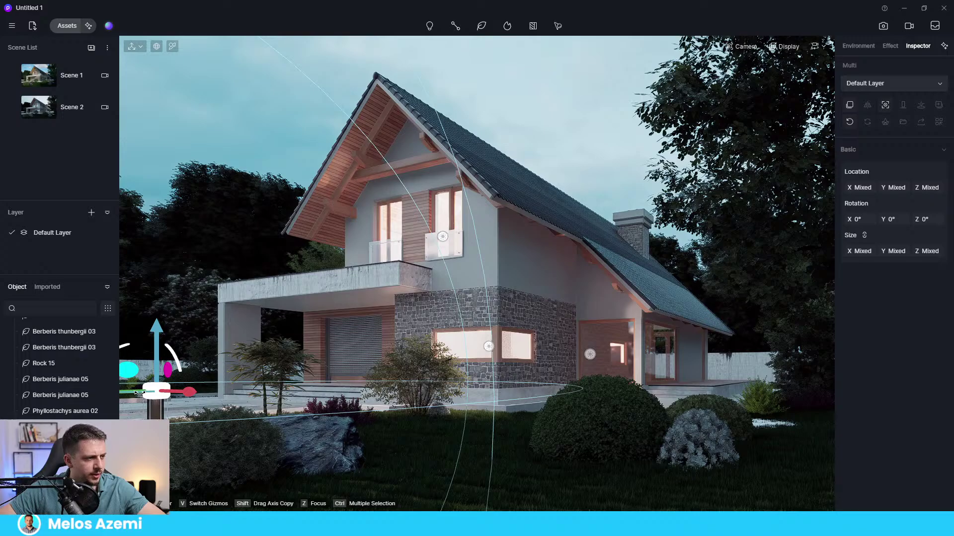
drag(138, 394, 188, 394)
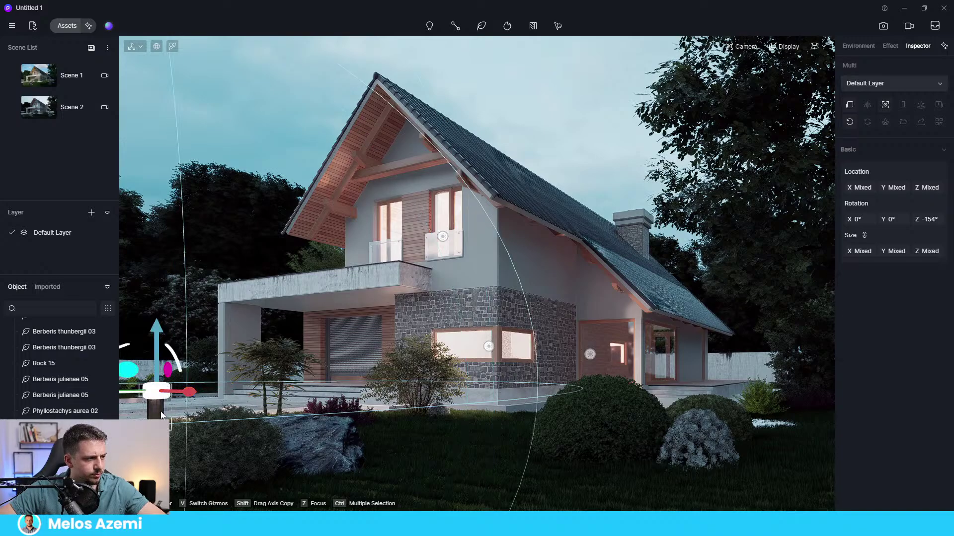
click(158, 392)
click(158, 393)
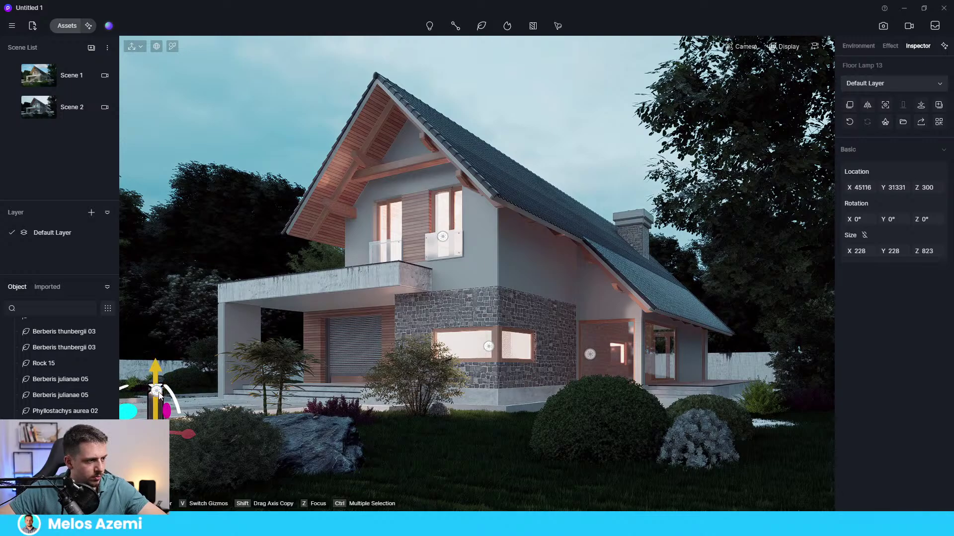
ctrl+click(158, 392)
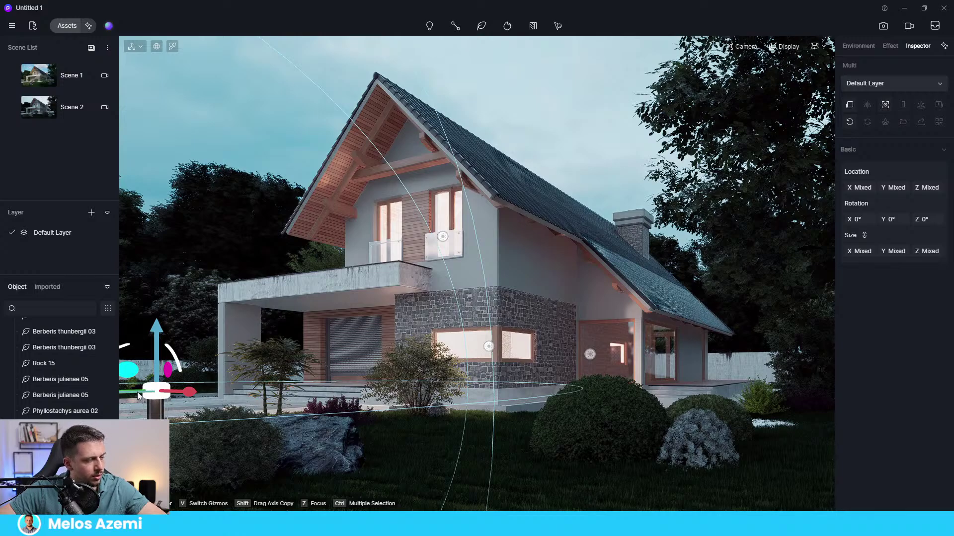
drag(137, 392, 165, 388)
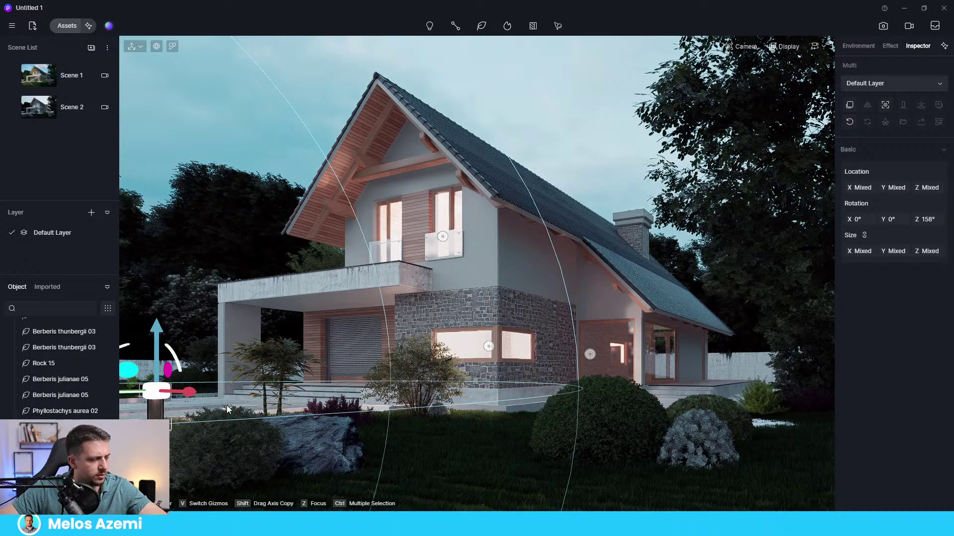
Copy the floor lamp with its light farther along the driveway's lawn edge and to the lawn corner beside the side path
key(z)
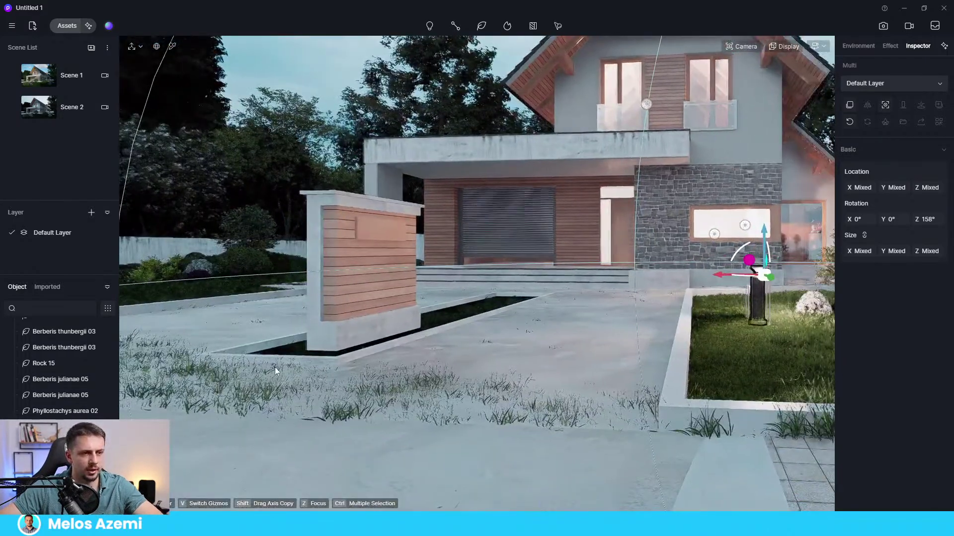
right_drag(275, 367, 418, 413)
key(w)
key(e)
key(q)
key(d)
key(e)
key(w)
drag(434, 435, 541, 371)
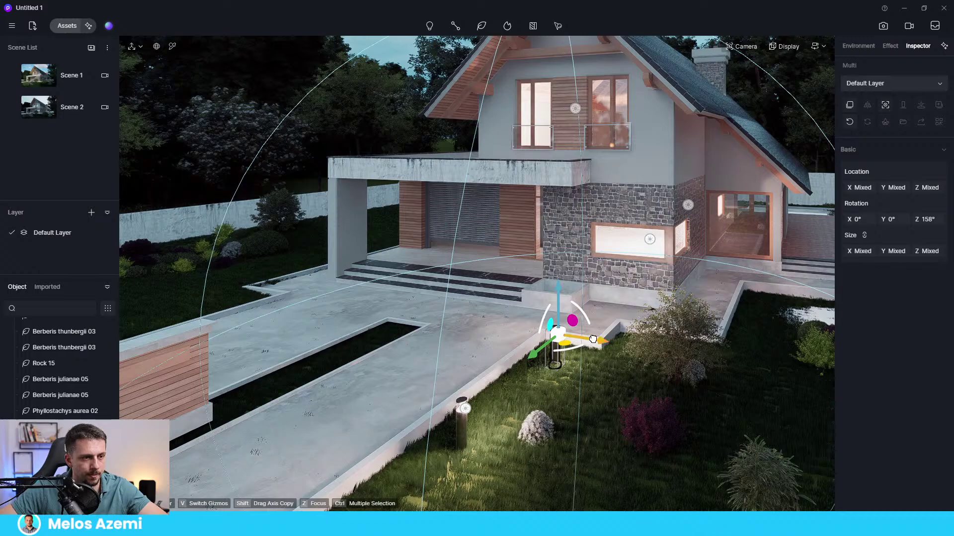
shift+drag(592, 340, 781, 382)
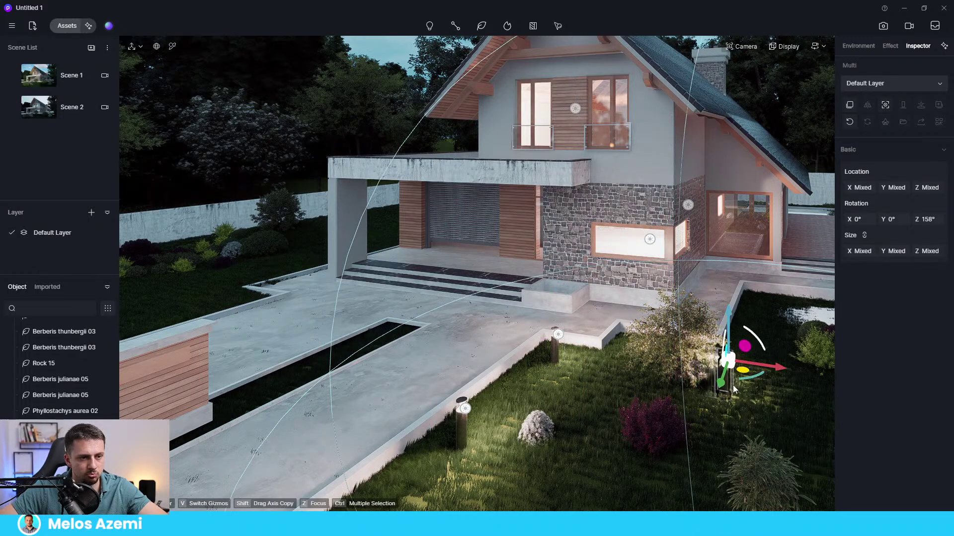
shift+drag(759, 310, 783, 236)
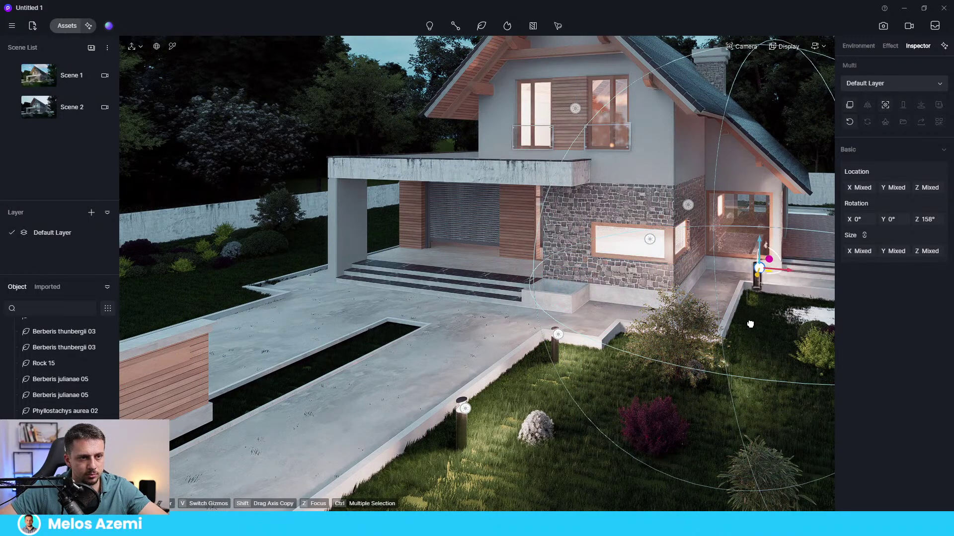
Place two more copies of the floor lamp and its light along the garden edge beside the side terrace
key(d)
key(s)
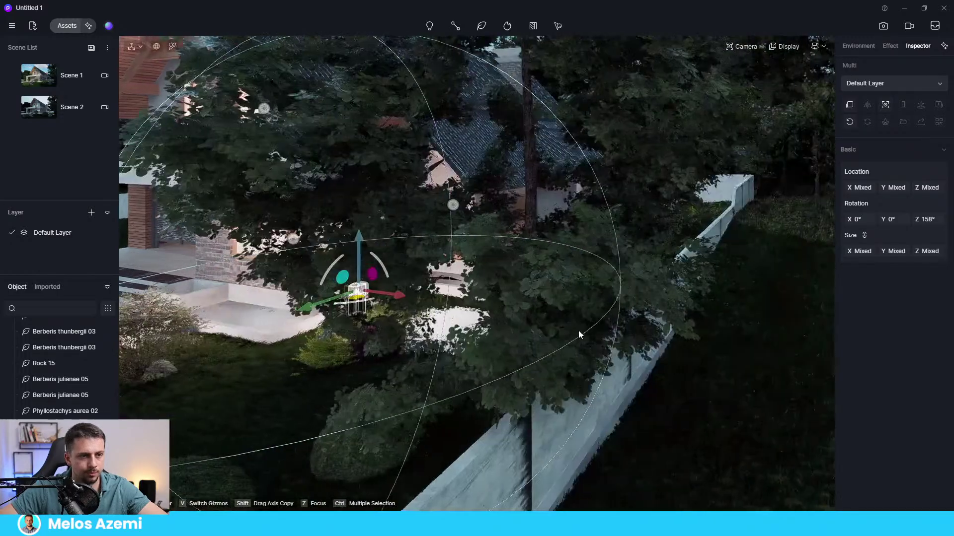
key(a)
key(w)
key(w)
right_drag(710, 293, 682, 299)
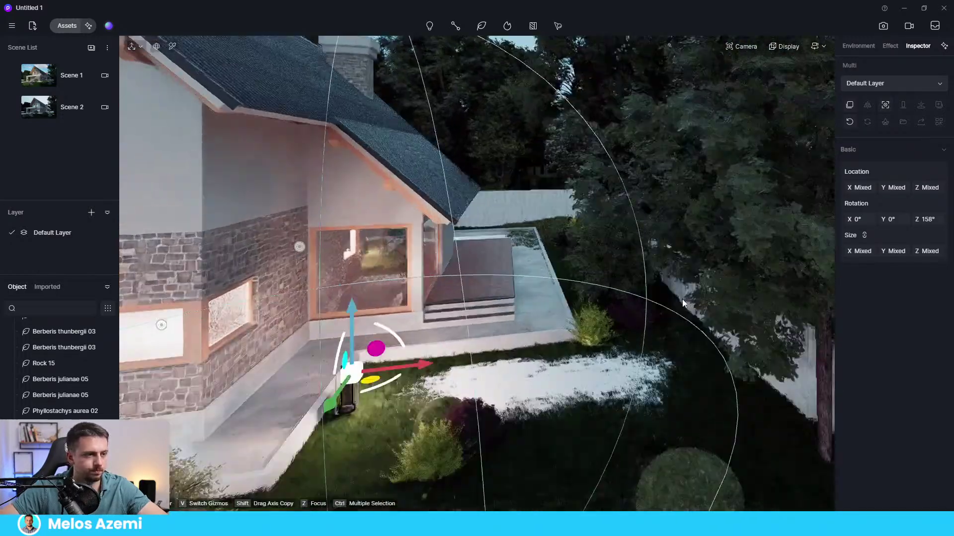
shift+drag(641, 391, 564, 260)
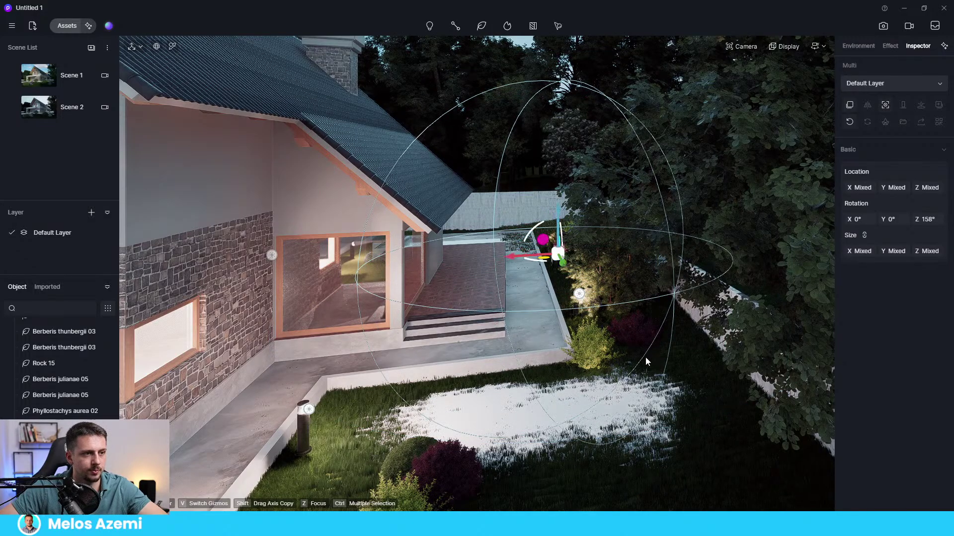
Copy the two driveway floor lamps with their point lights to the lawn edge on the opposite side of the driveway
key(s)
right_drag(643, 357, 650, 296)
key(d)
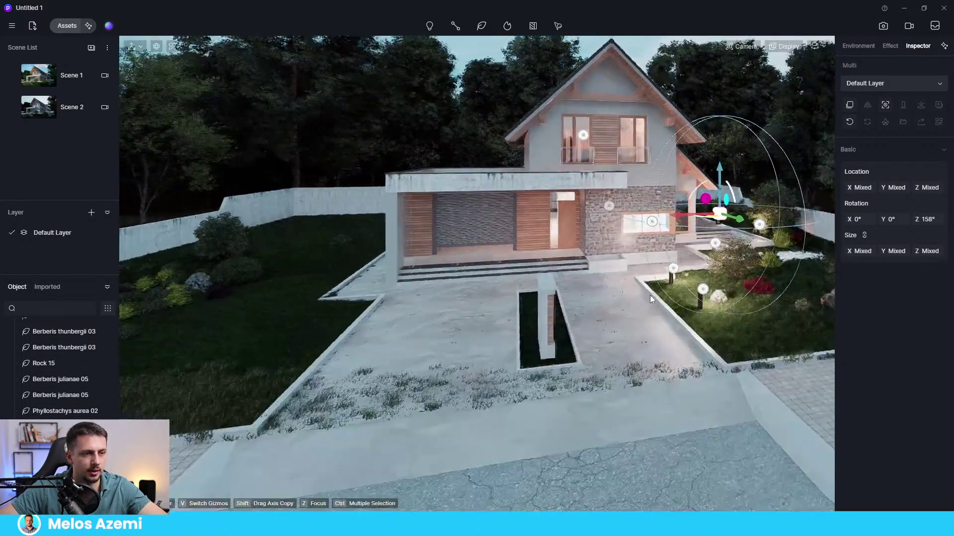
key(w)
click(679, 296)
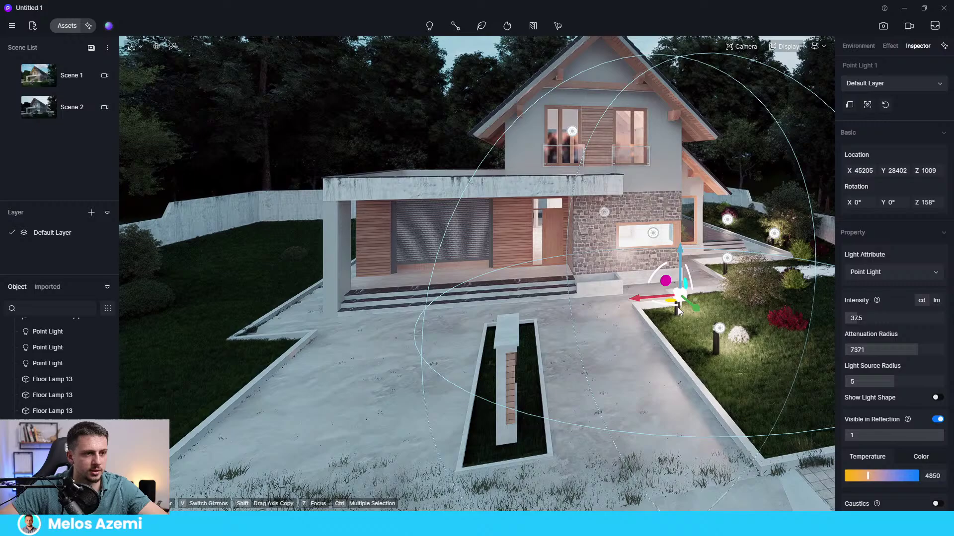
click(719, 335)
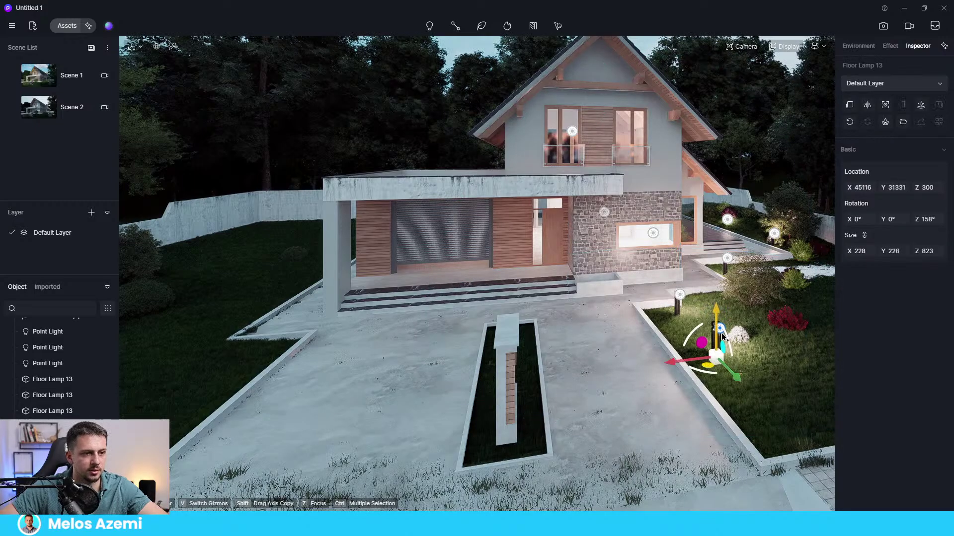
ctrl+click(677, 306)
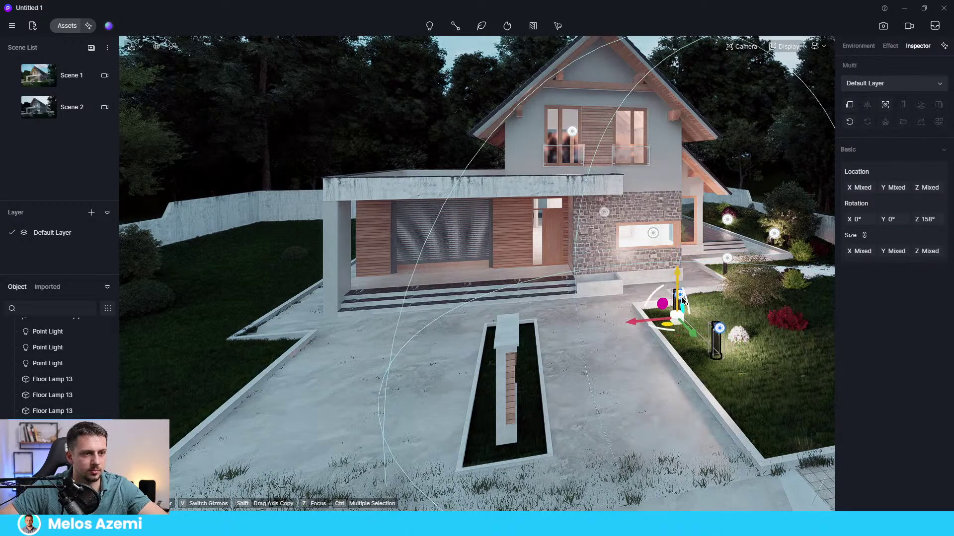
ctrl+click(711, 350)
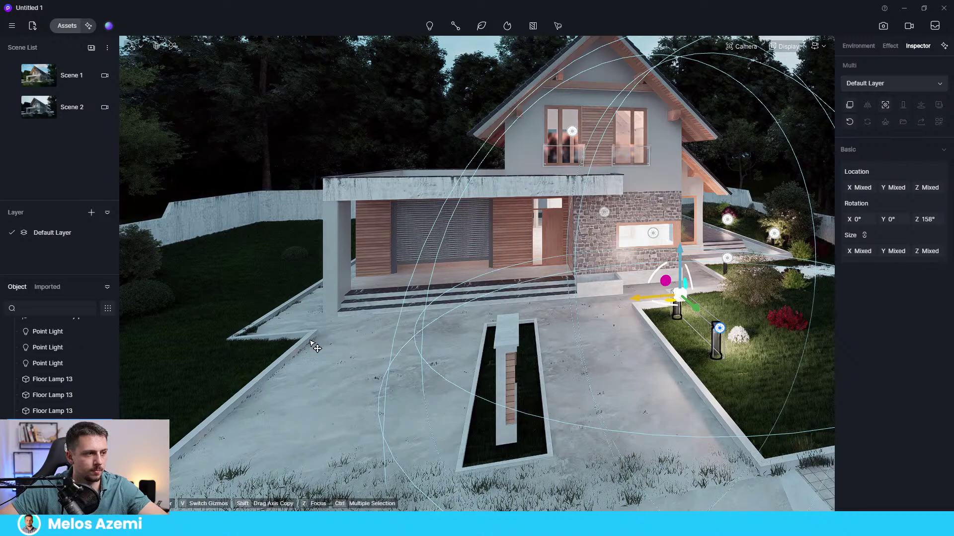
shift+drag(311, 341, 239, 357)
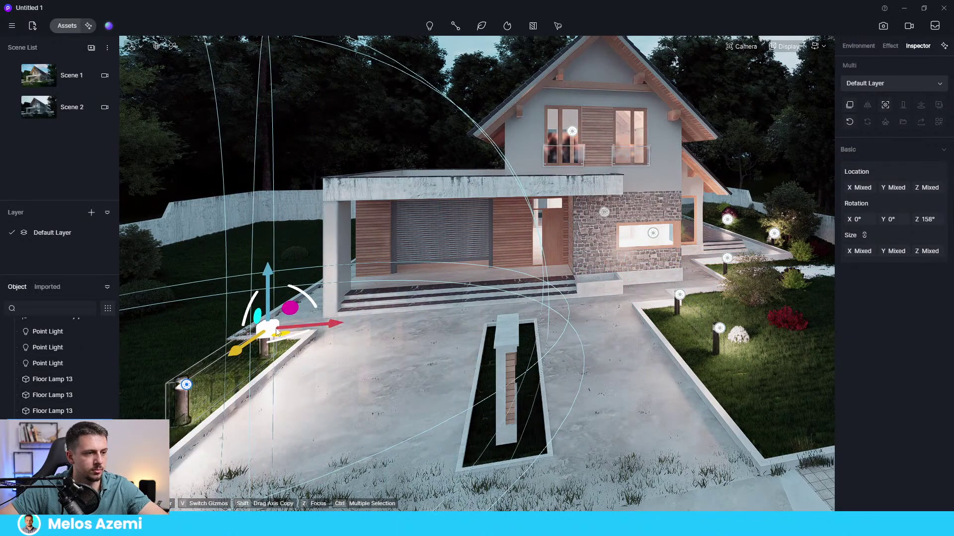
shift+drag(309, 328, 545, 332)
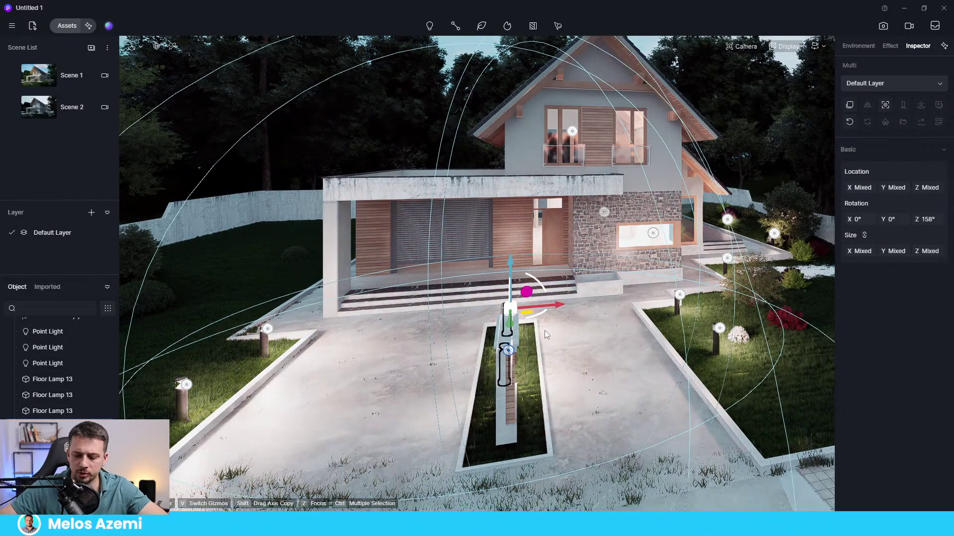
key(Escape)
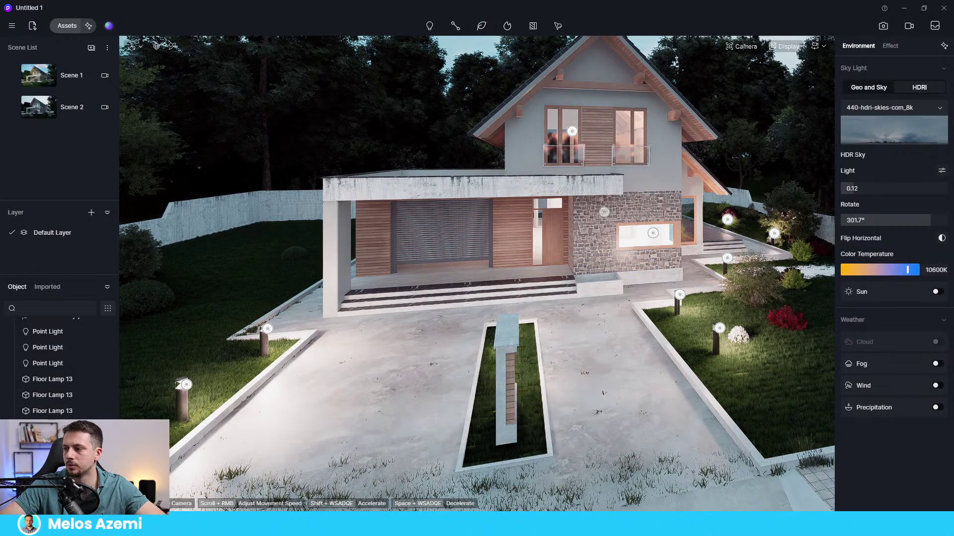
In Scene 2, reduce the ground-floor corner room's point light intensity to about 115.5 and delete the point light behind the side glazing
click(54, 106)
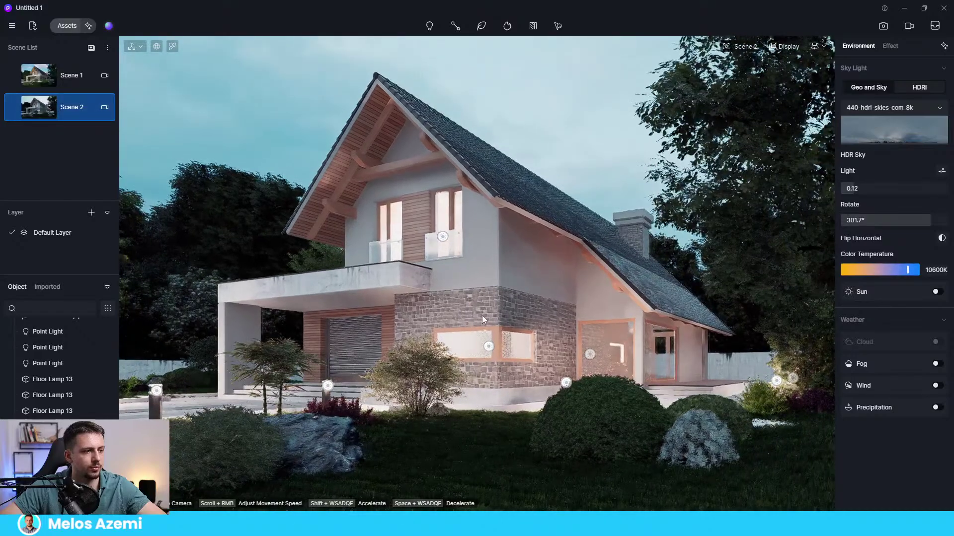
click(489, 346)
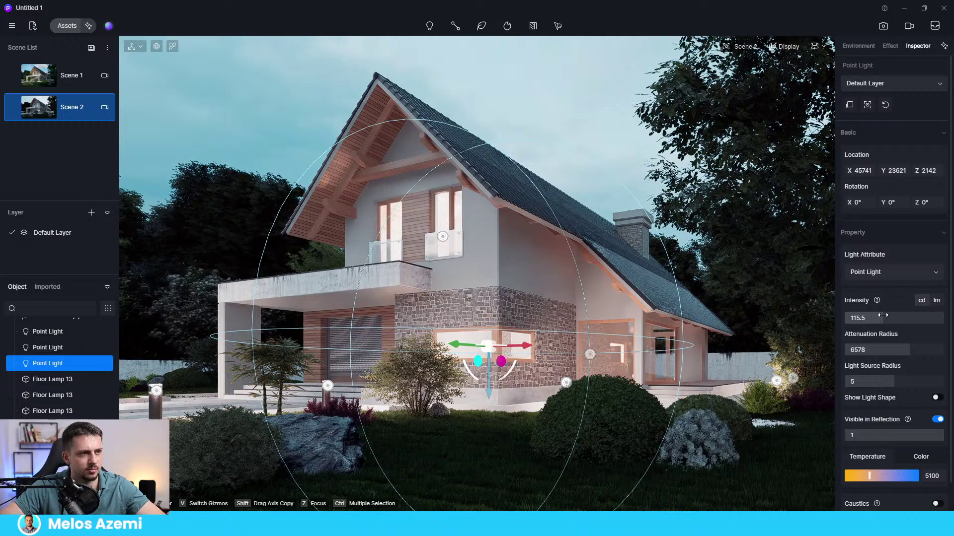
click(480, 66)
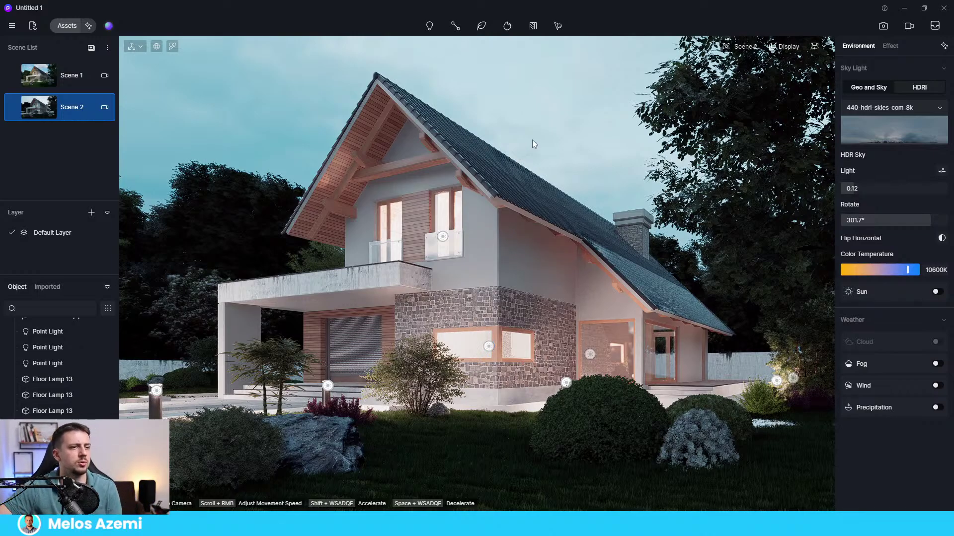
click(591, 354)
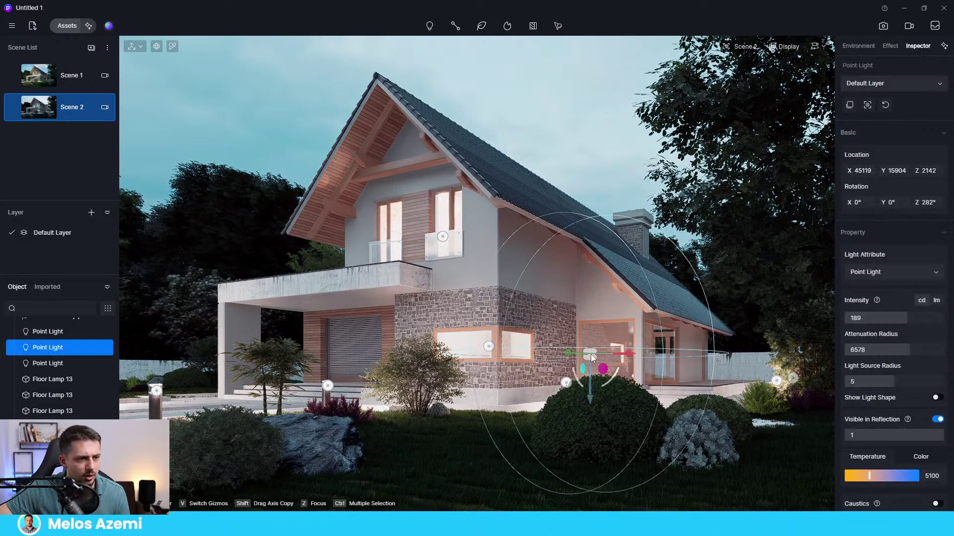
click(584, 120)
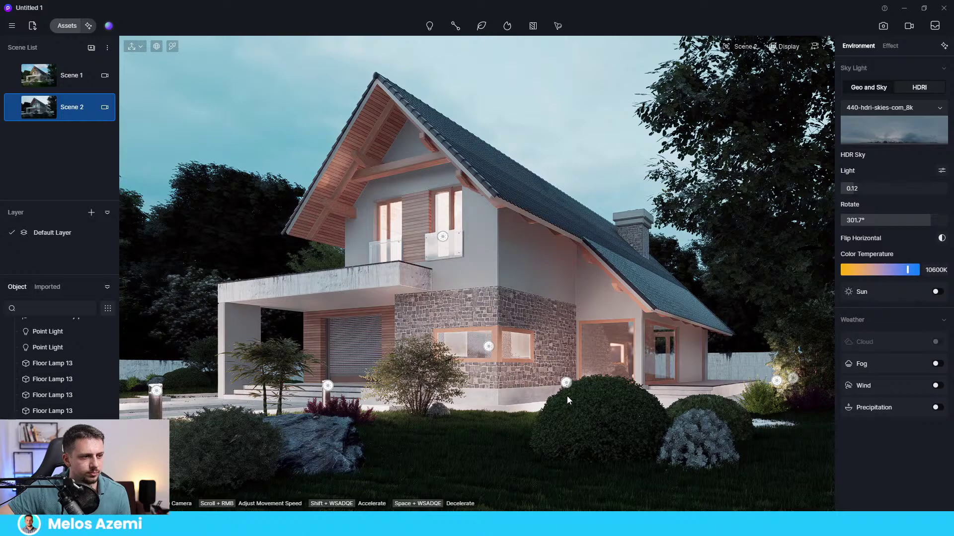
Lower the intensity of the side path lamp's point light and check the ground-floor corner room's point light
click(567, 383)
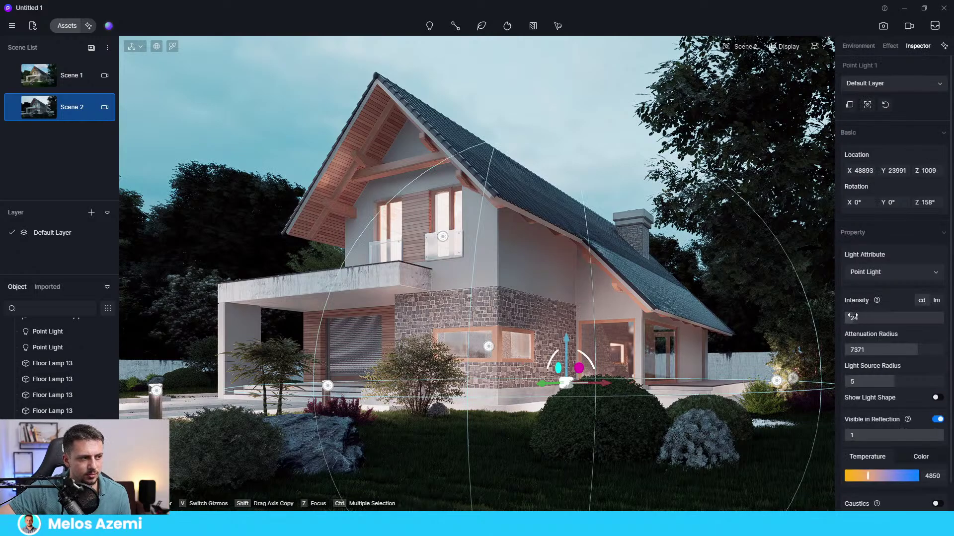
click(610, 130)
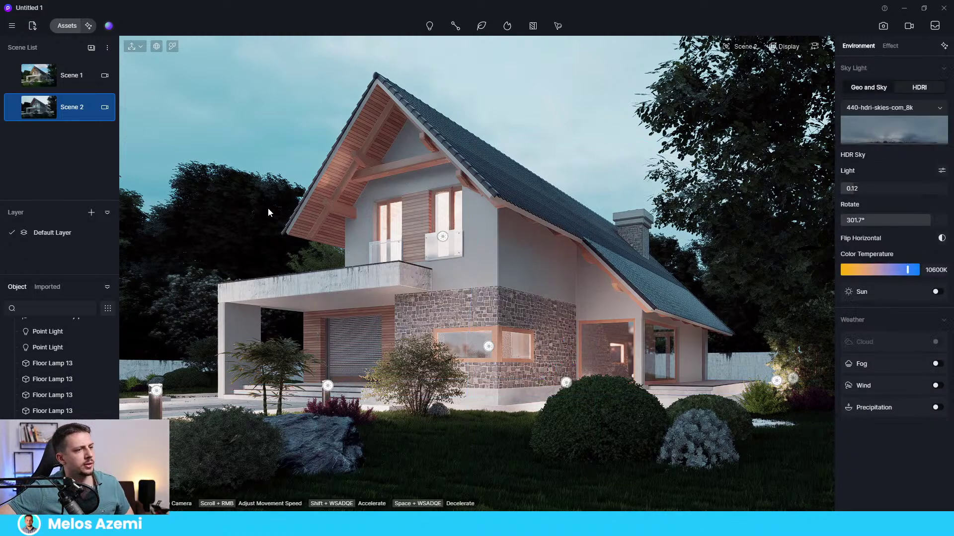
click(489, 347)
click(585, 151)
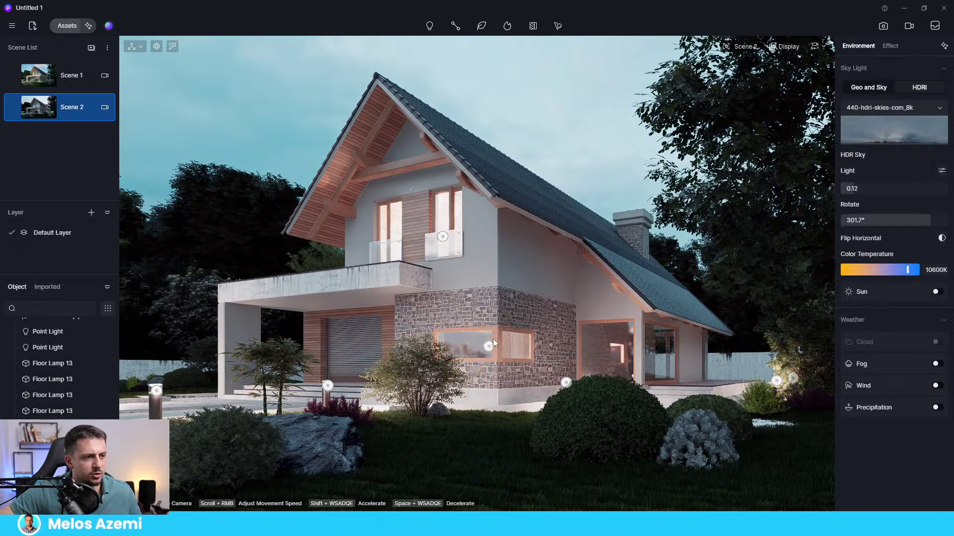
Browse the residential Interior Parallax models in the online asset library for a room to show behind the house windows
click(67, 26)
drag(423, 159, 119, 14)
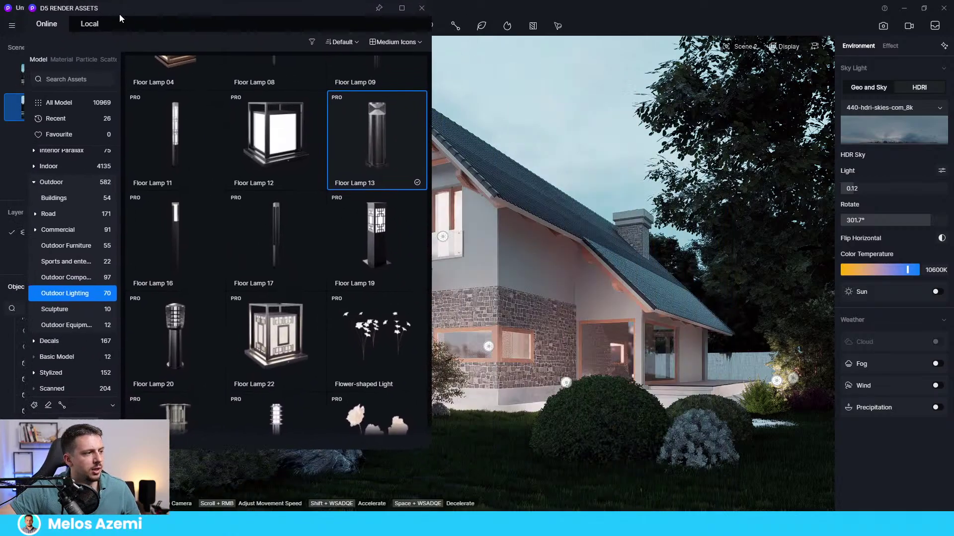
click(32, 181)
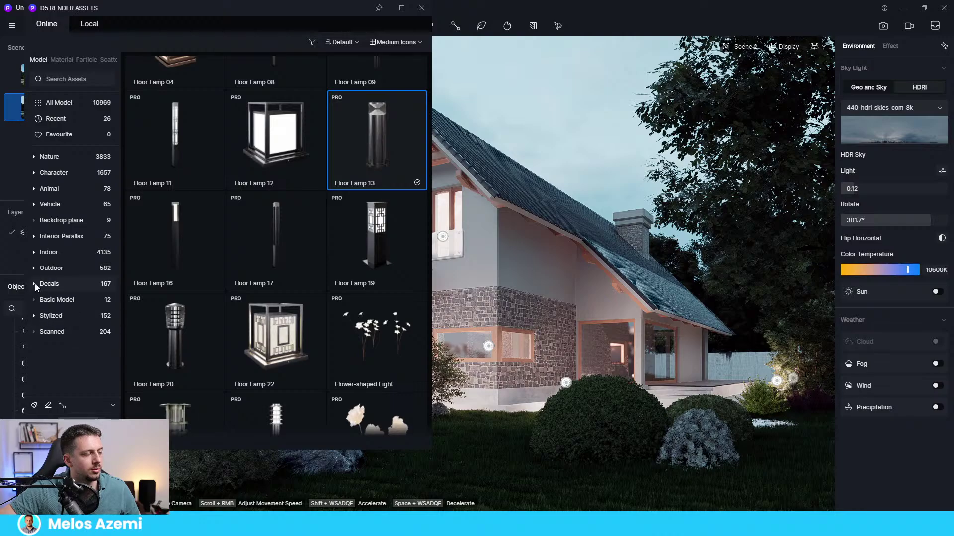
click(36, 234)
click(65, 269)
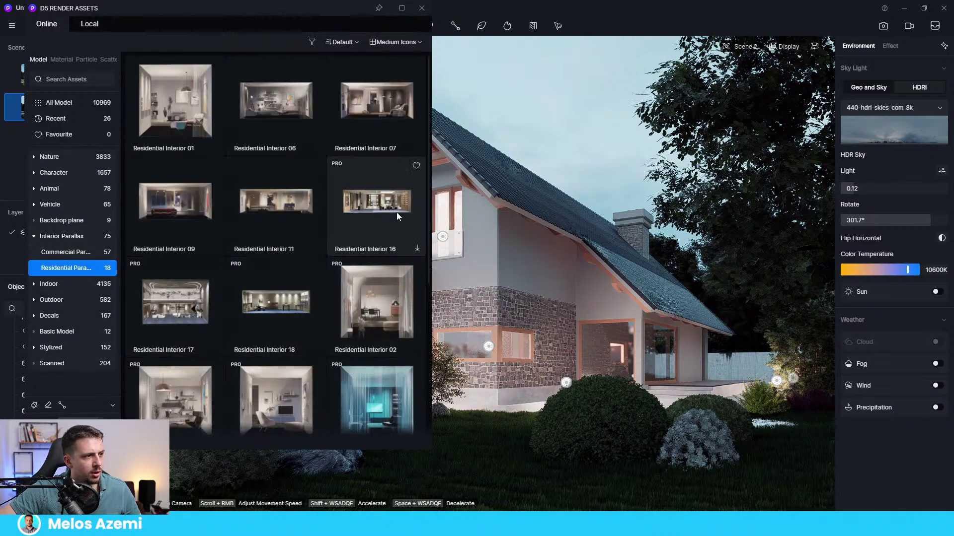
scroll(338, 353, down, 3)
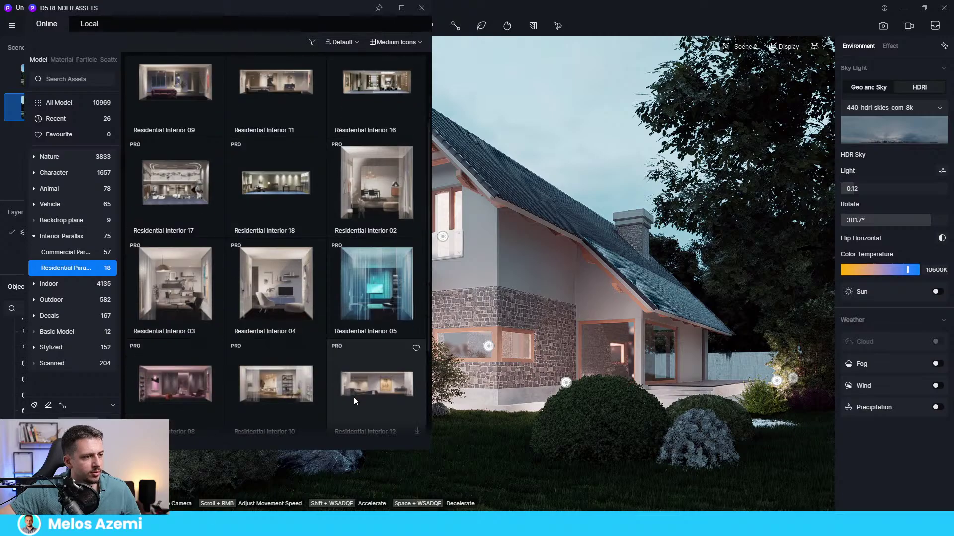
scroll(348, 392, up, 3)
drag(223, 13, 639, 65)
scroll(678, 318, down, 6)
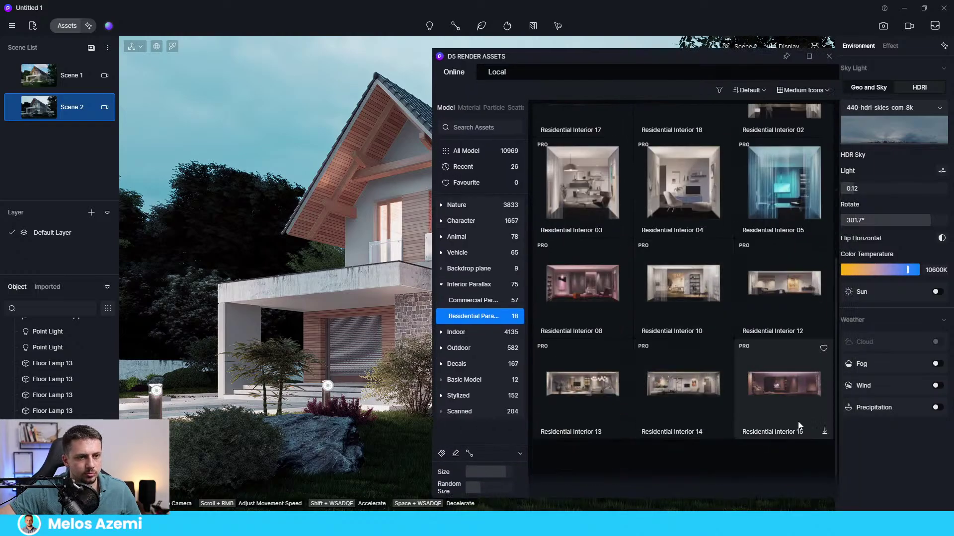
Download the Residential Interior 12 parallax asset from the residential interiors and browse the other interiors in that category
scroll(801, 419, up, 1)
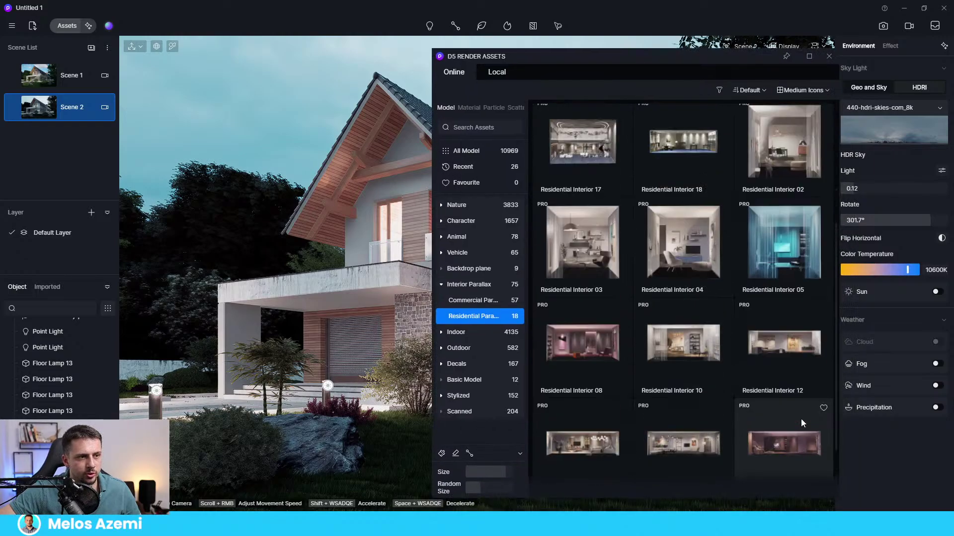
click(825, 391)
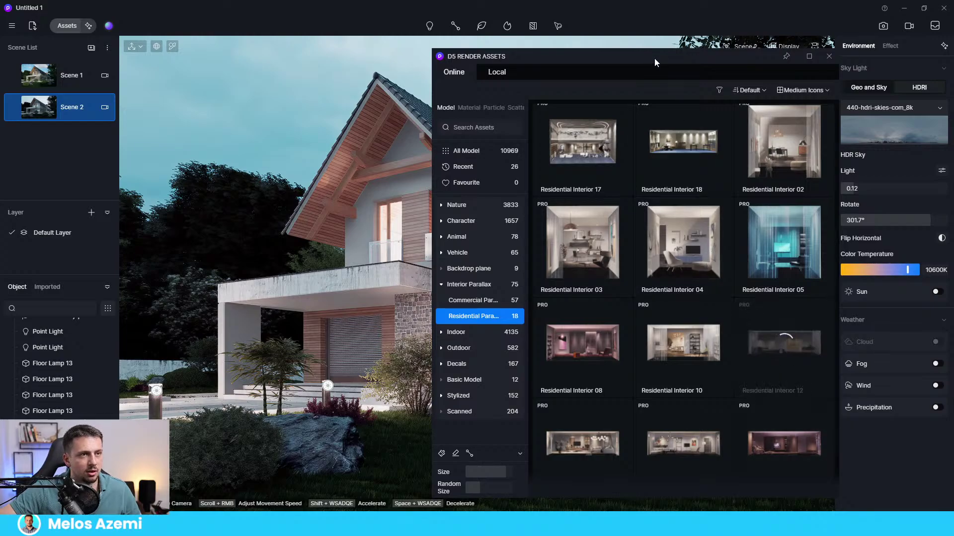
drag(654, 58, 725, 55)
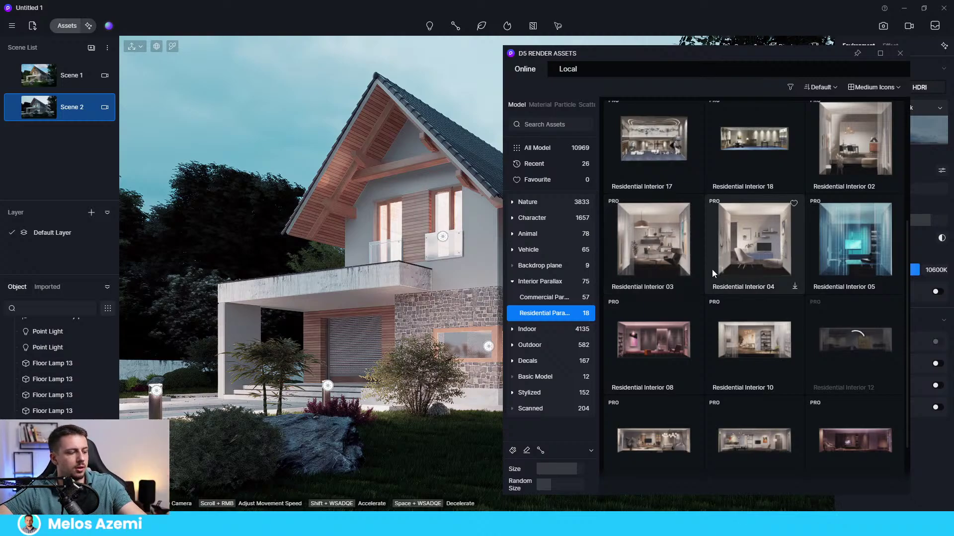
drag(763, 56, 696, 58)
scroll(736, 357, up, 4)
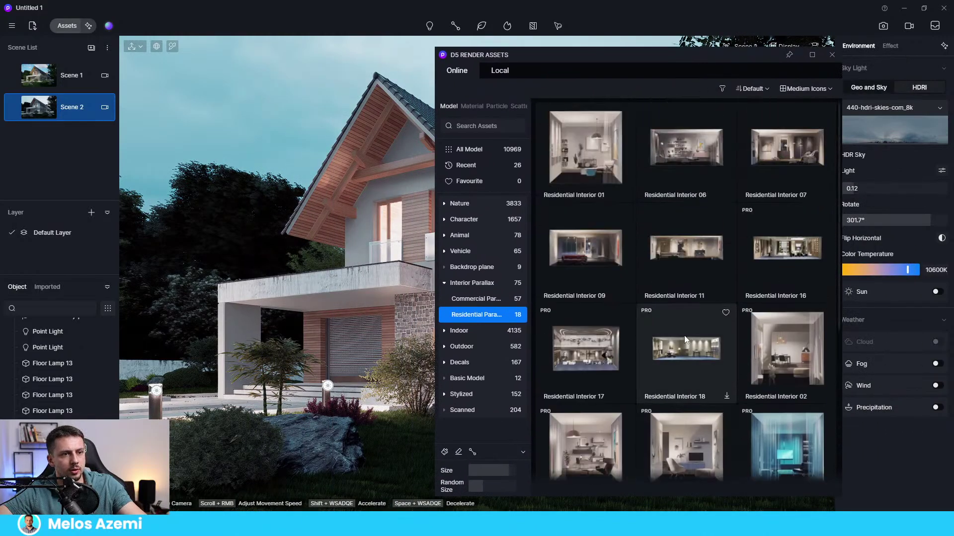
scroll(815, 295, down, 5)
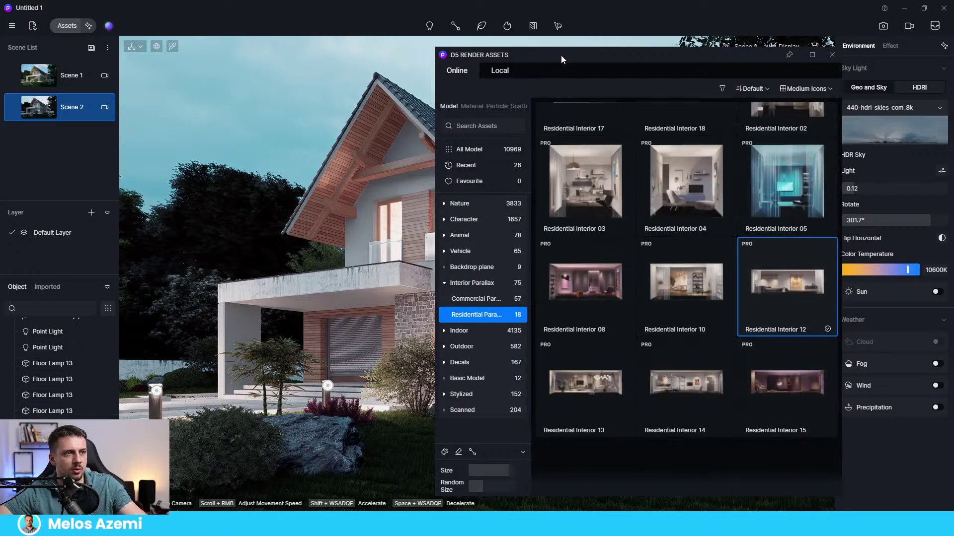
Place Residential Interior 12 on the front facade at the level of the upper-floor windows
drag(561, 58, 792, 65)
click(916, 288)
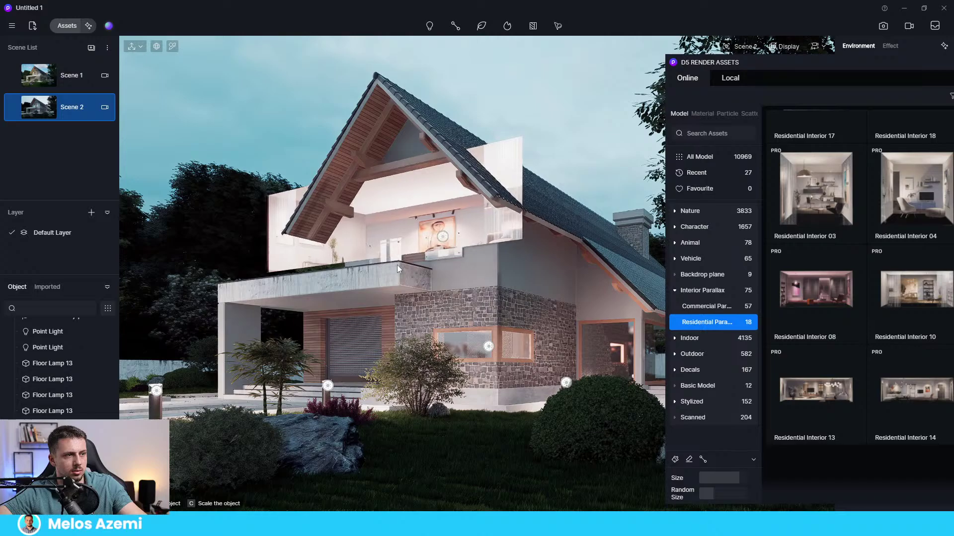
click(425, 262)
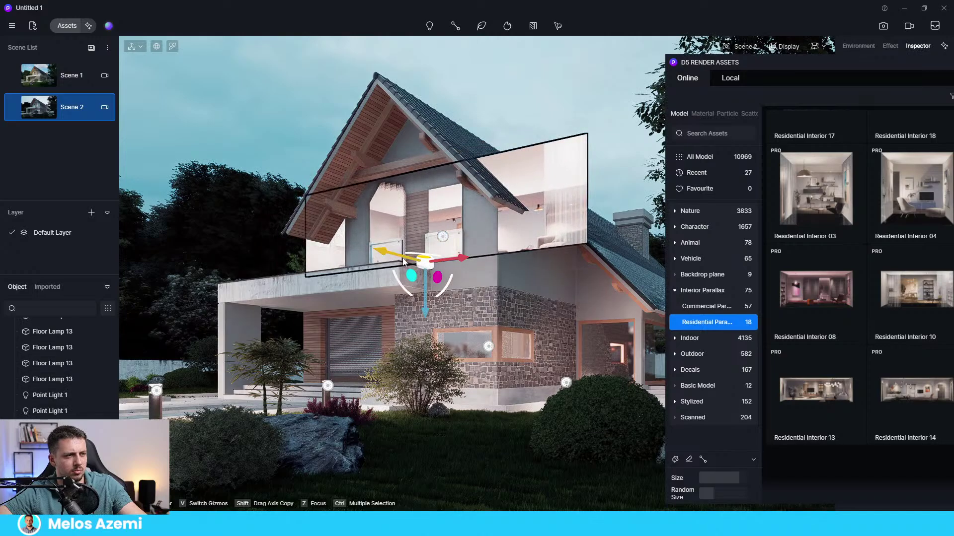
drag(403, 262, 403, 263)
Set the placed interior's elements position to 1, light temperature to -0.11 and lighting to 6
drag(771, 63, 445, 343)
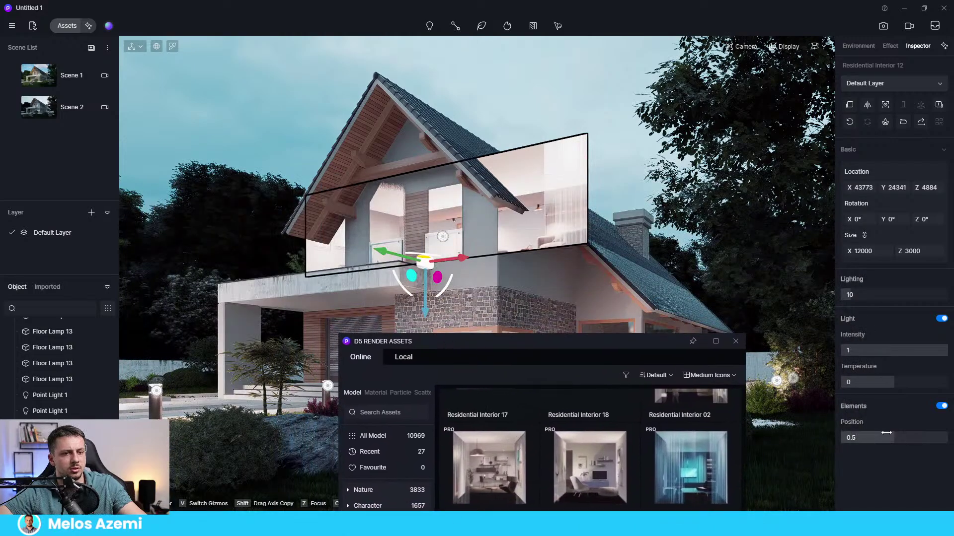
drag(914, 438, 944, 438)
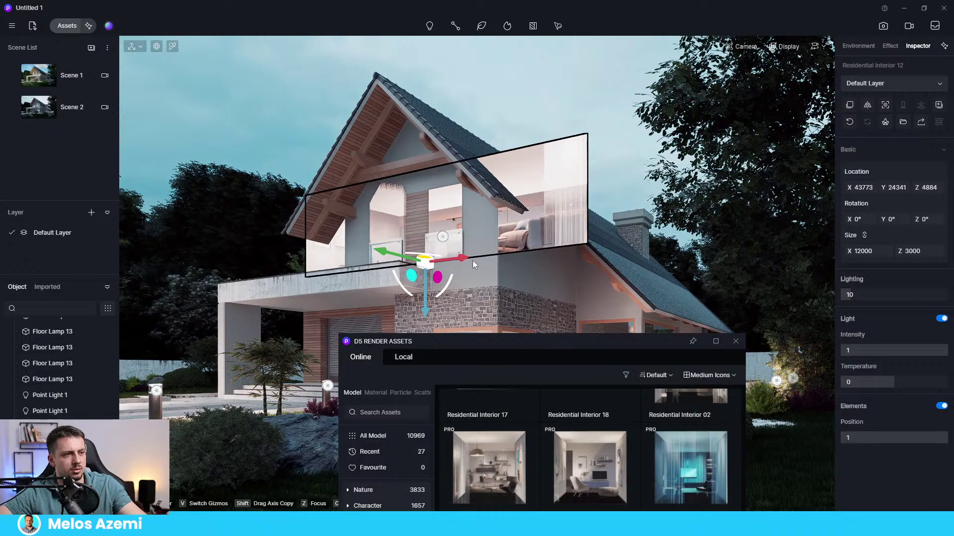
drag(944, 387, 888, 384)
click(897, 300)
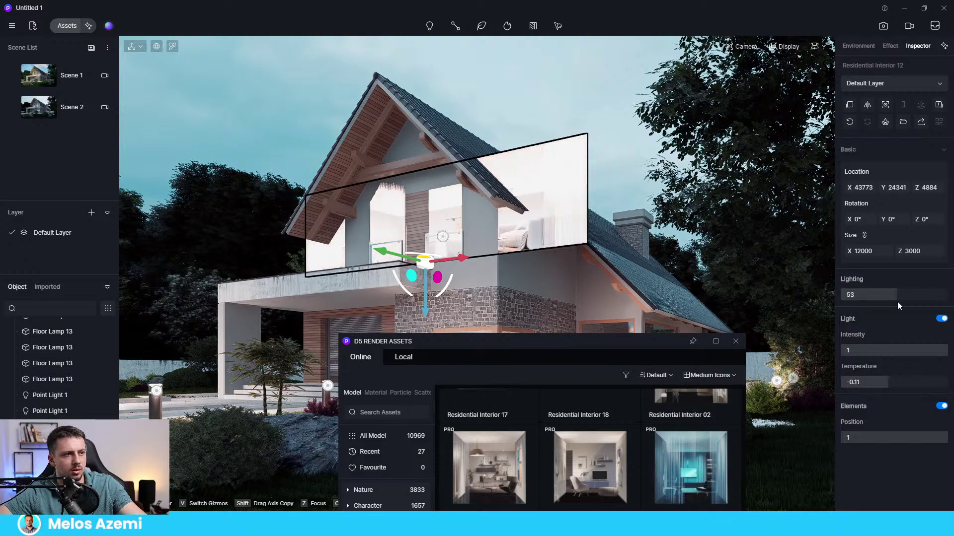
drag(878, 302, 846, 303)
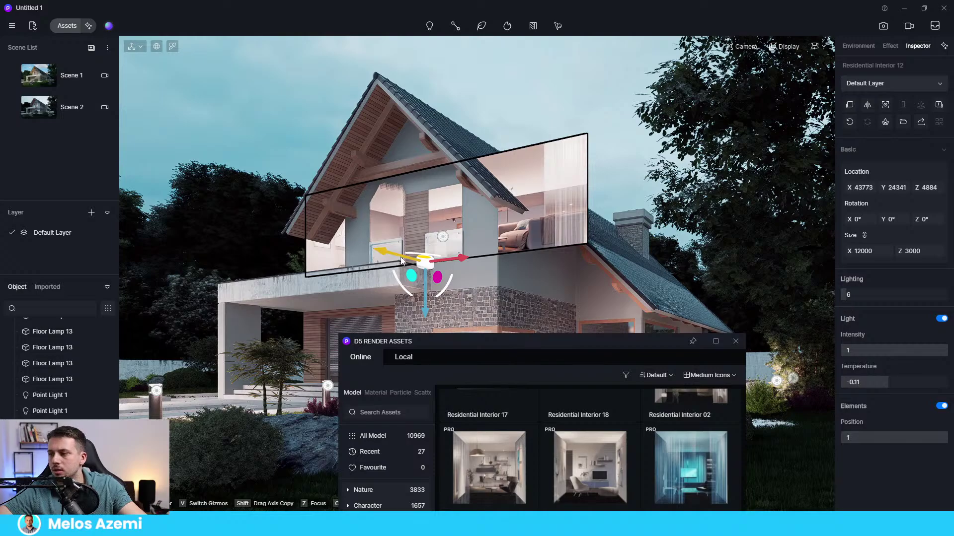
Move the unrotated interior back behind the upper-floor facade, to about X 39727, Y 23968
drag(400, 255, 408, 248)
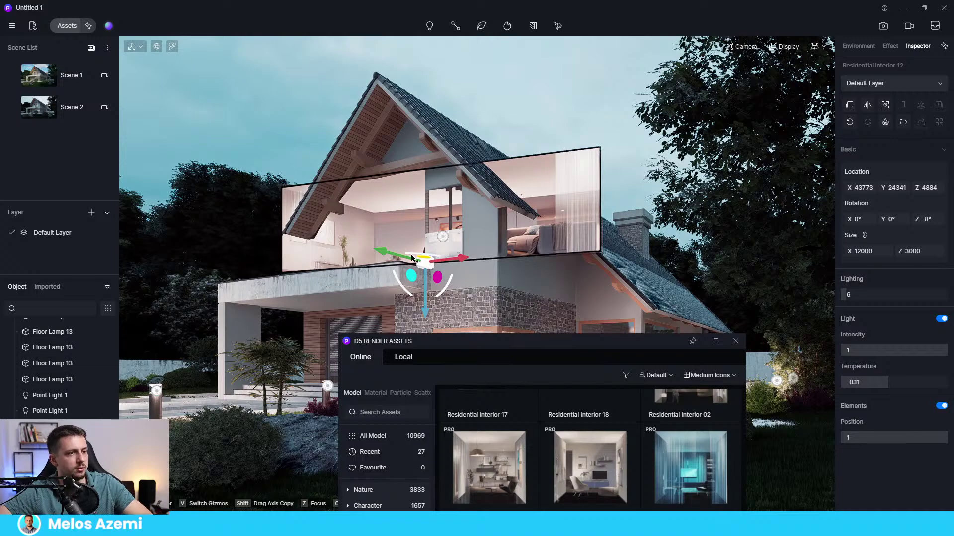
key(Escape)
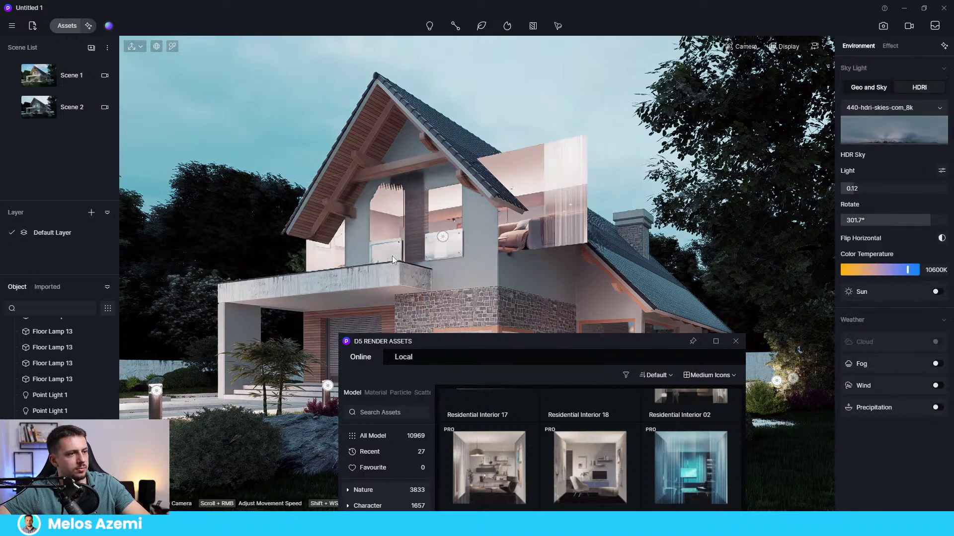
click(538, 181)
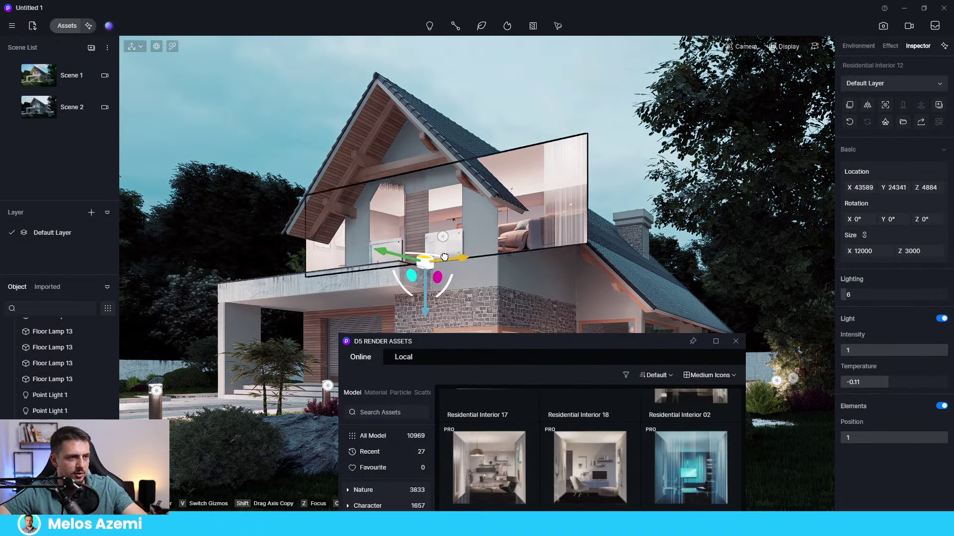
drag(455, 263, 308, 268)
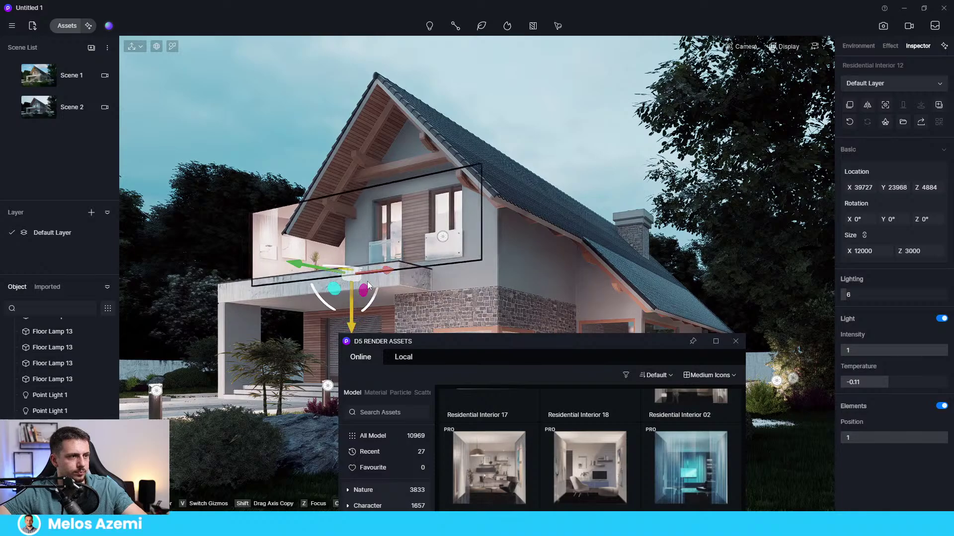
Unlink the interior's size proportions, narrow its X size to 5661 and shift it to about X 42212 behind both upper windows
click(865, 236)
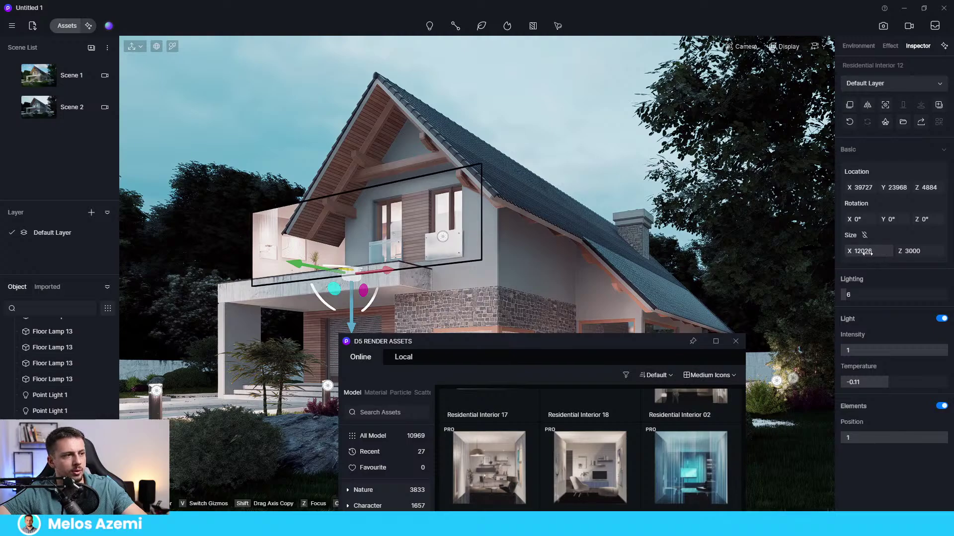
mouse_move(876, 250)
mouse_down()
mouse_move(2, 231)
mouse_move(877, 252)
mouse_up()
drag(203, 252, 881, 252)
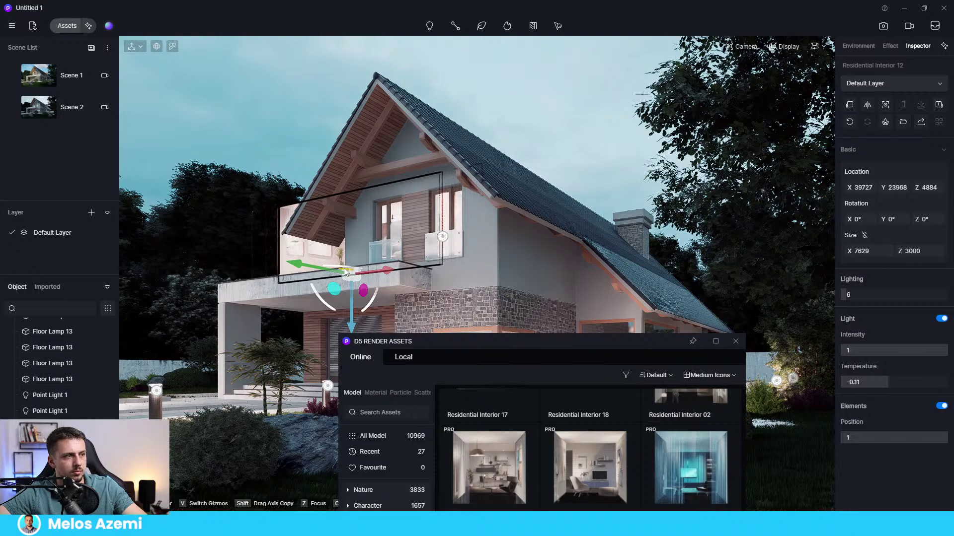
drag(345, 270, 424, 229)
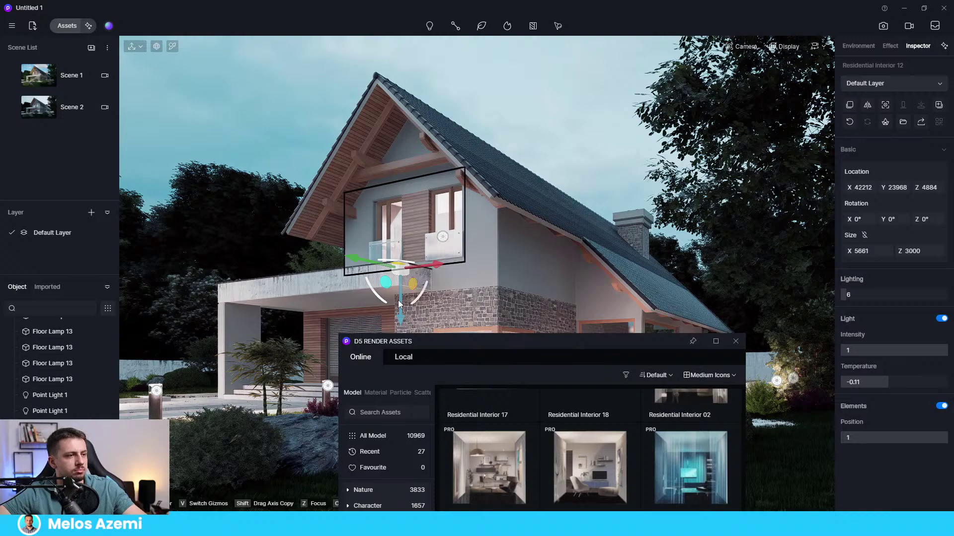
click(548, 105)
Try placing Residential Interior 16 against the ground-floor facade
drag(542, 341, 626, 132)
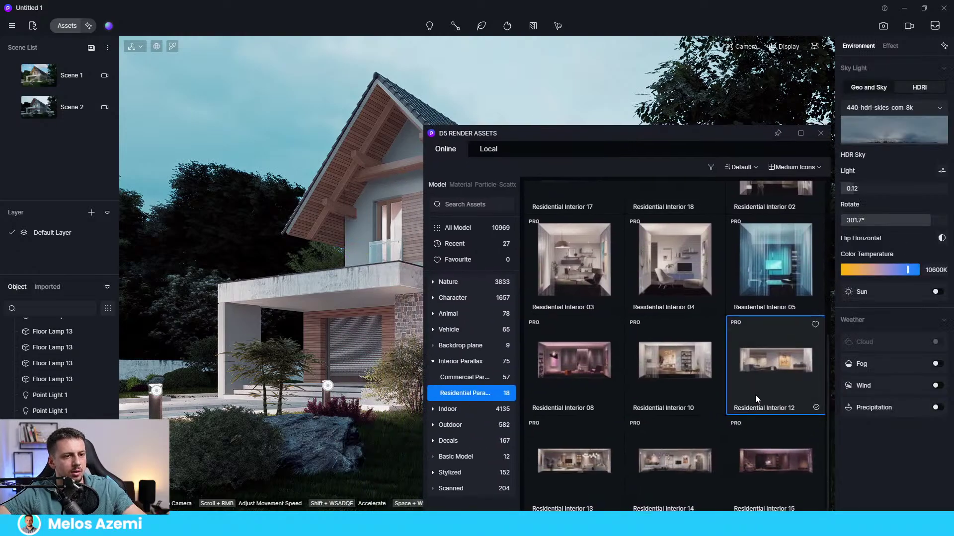
scroll(757, 387, down, 1)
scroll(761, 375, up, 2)
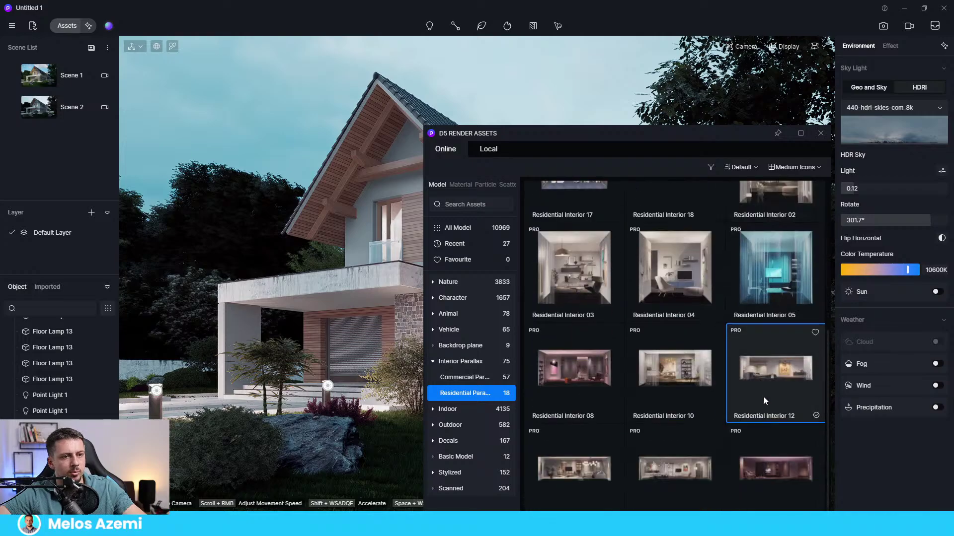
scroll(785, 393, up, 5)
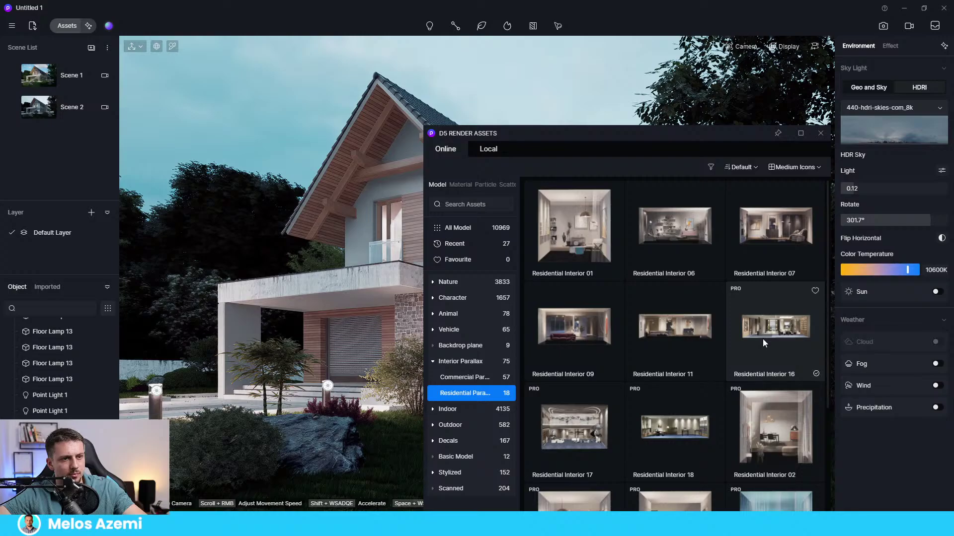
click(762, 337)
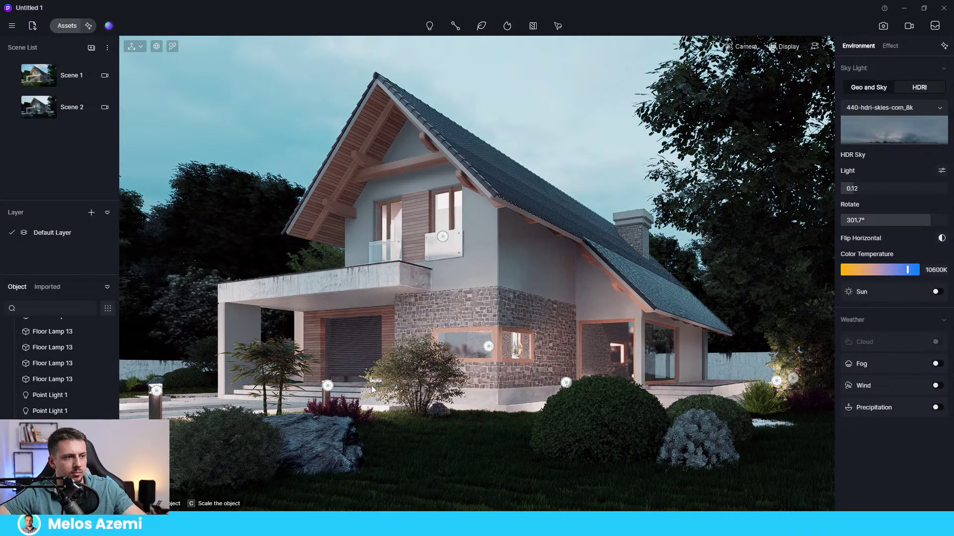
click(360, 375)
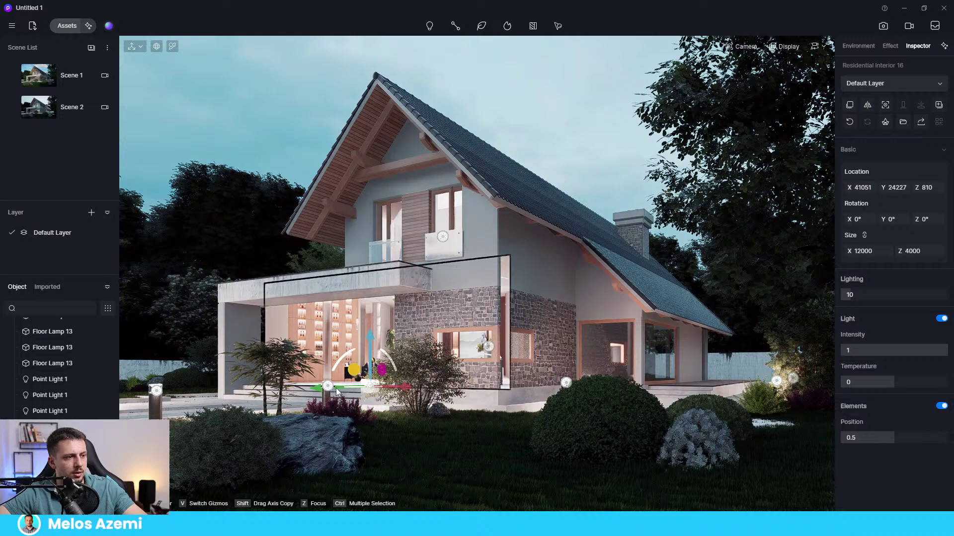
Try moving Residential Interior 16 behind the ground-floor corner windows at about X 39040, Y 19641, and delete it
drag(333, 388, 468, 384)
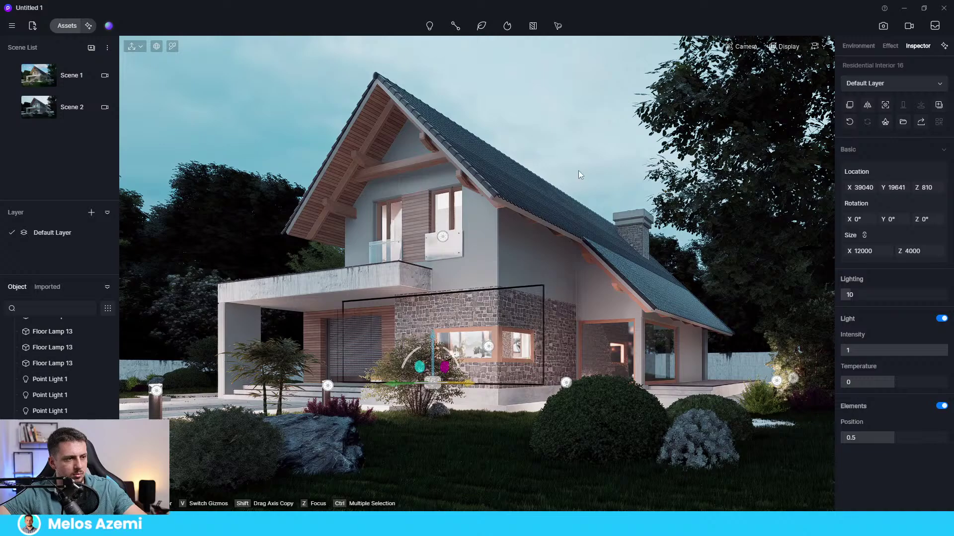
click(585, 157)
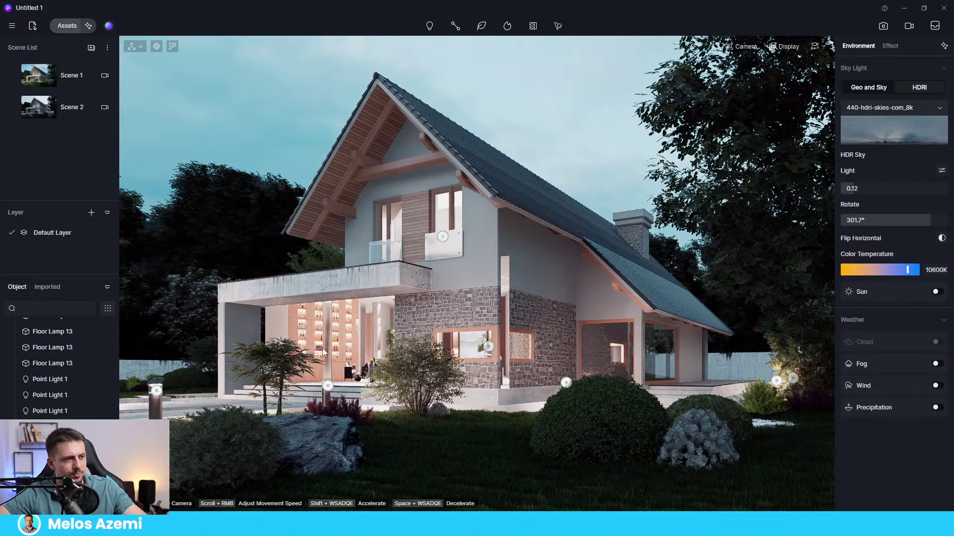
click(341, 344)
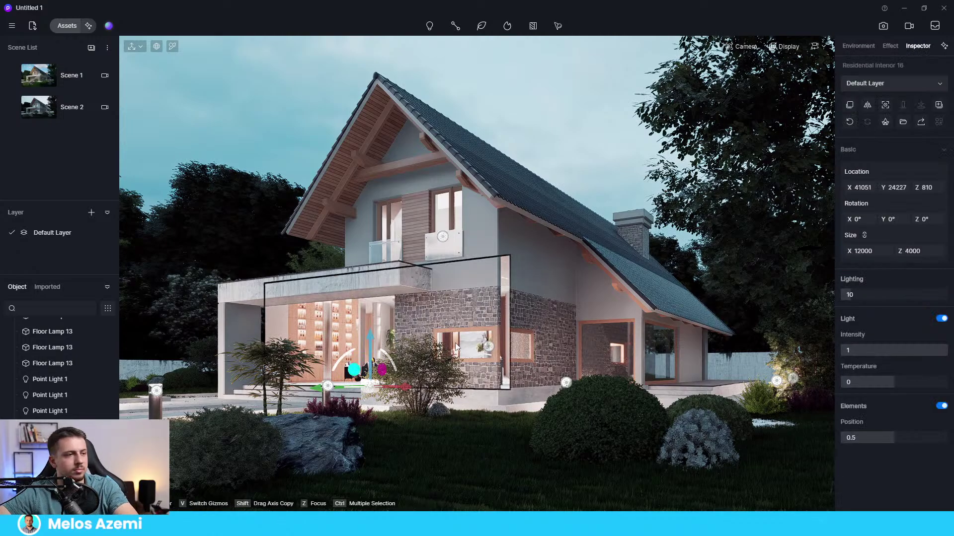
key(Delete)
Browse the residential interiors again and download Residential Interior 07
drag(953, 214, 470, 69)
scroll(447, 343, down, 2)
scroll(488, 362, down, 3)
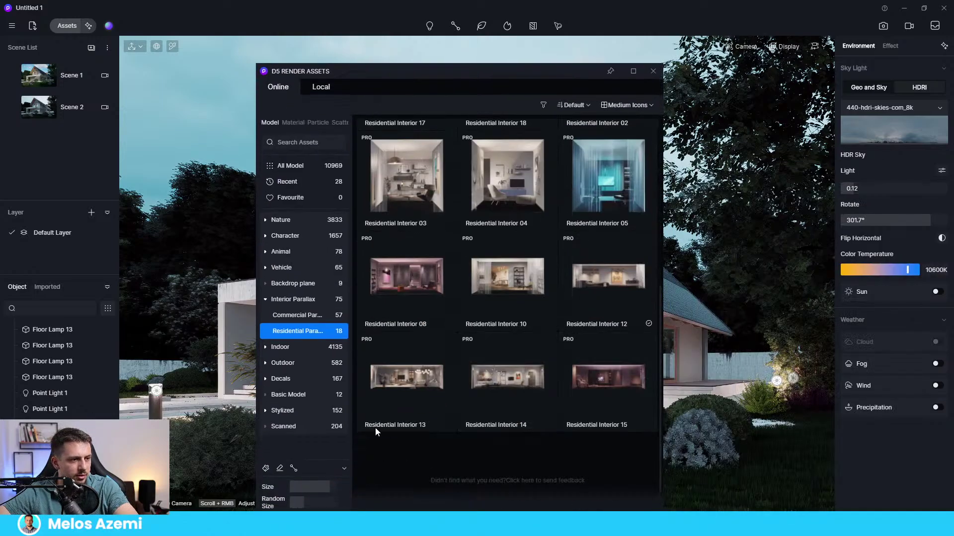
scroll(375, 427, up, 3)
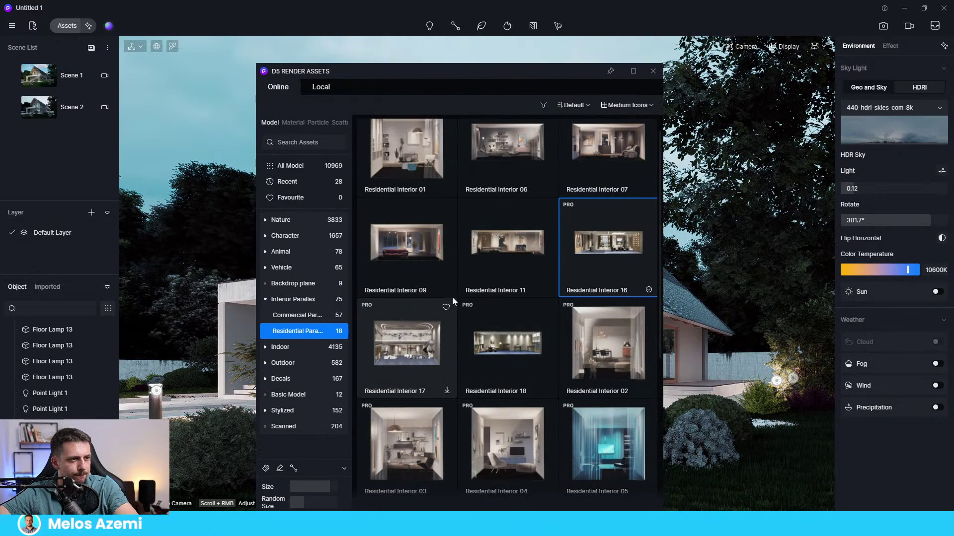
scroll(496, 303, up, 2)
click(648, 211)
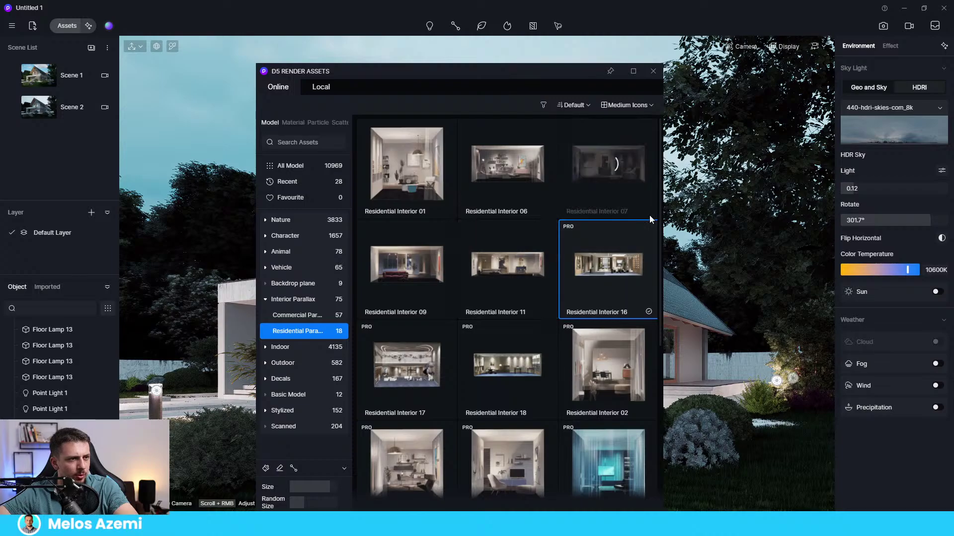
Place Residential Interior 07 at the ground-floor facade and move it behind the corner windows, to about X 42588, Y 21009
drag(547, 70, 953, 318)
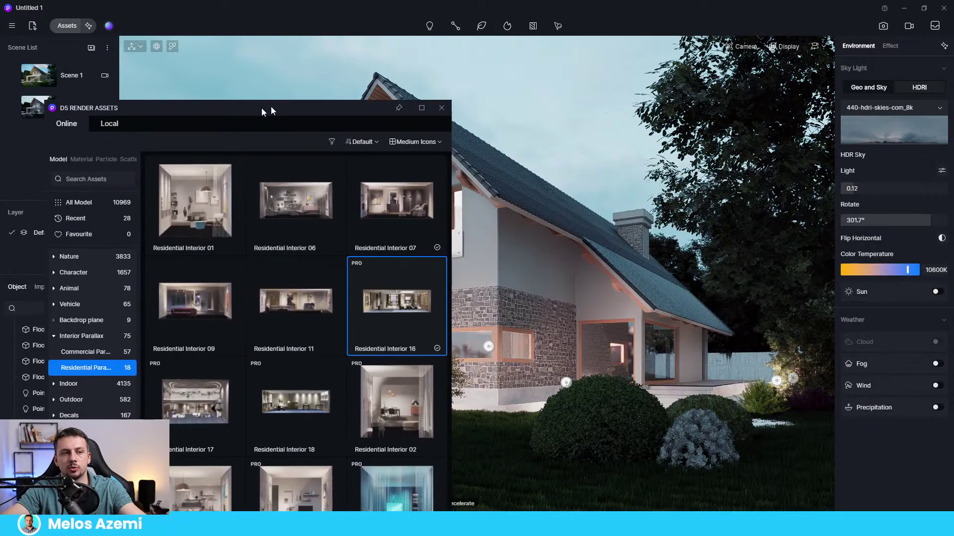
drag(270, 106, 953, 111)
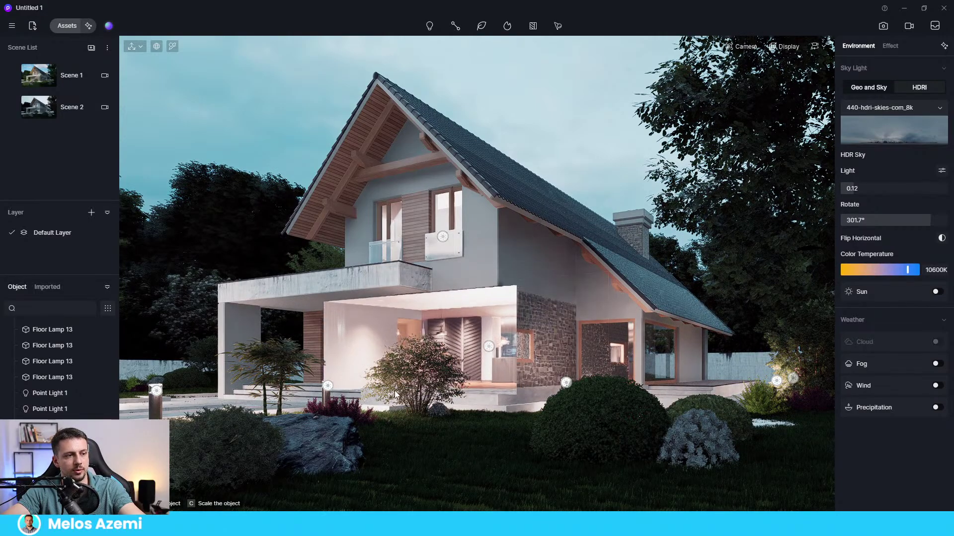
click(359, 396)
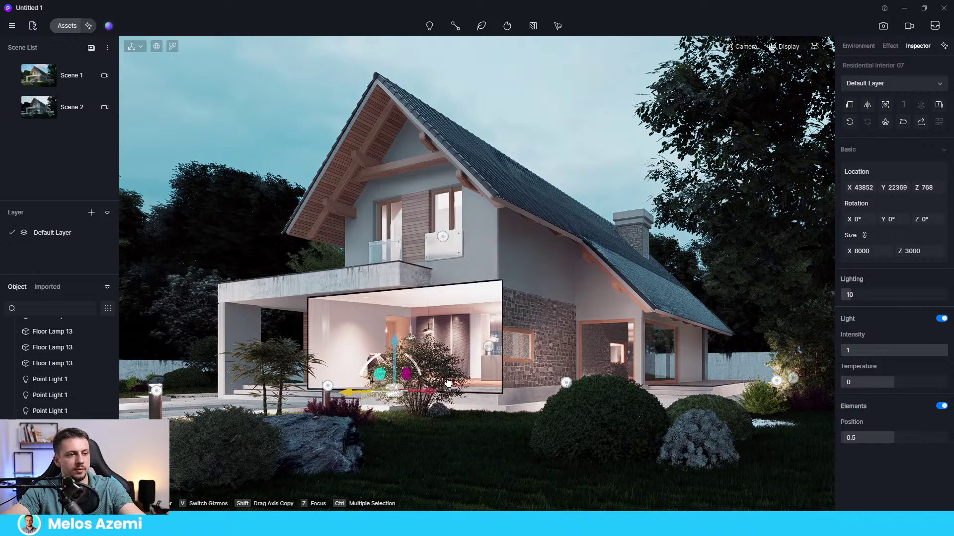
drag(358, 395, 465, 387)
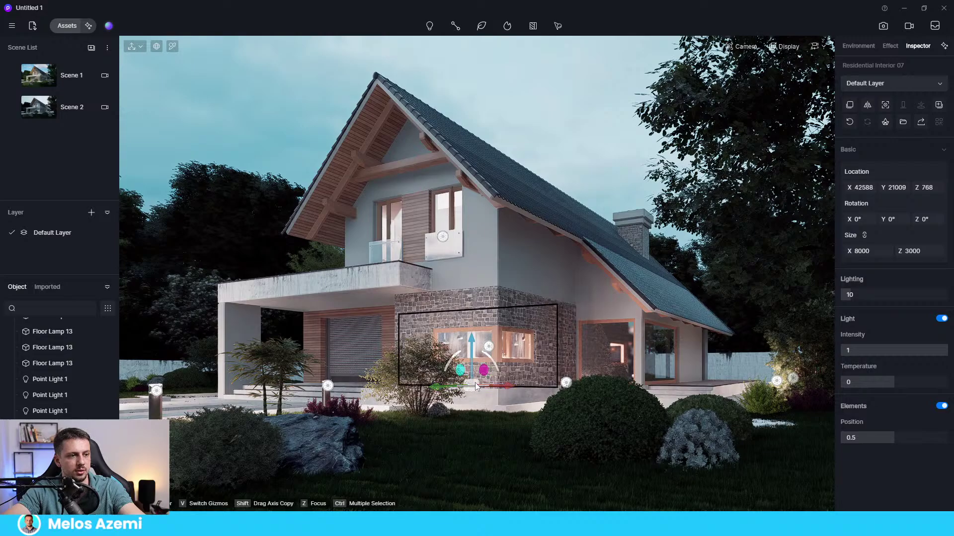
click(585, 154)
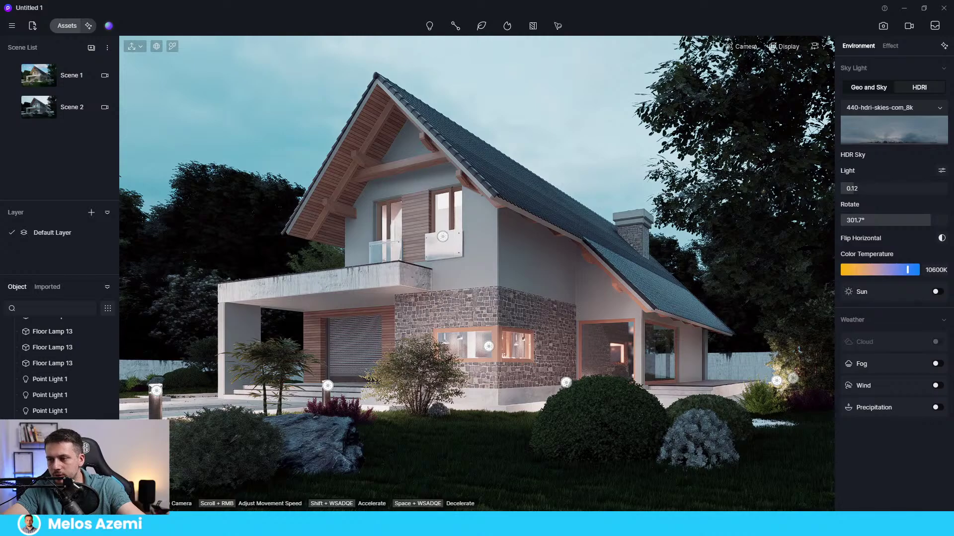
Place Residential Interior 02 from the asset library behind the large ground-floor terrace window, at about X 46871, Y 19208
drag(449, 113, 310, 97)
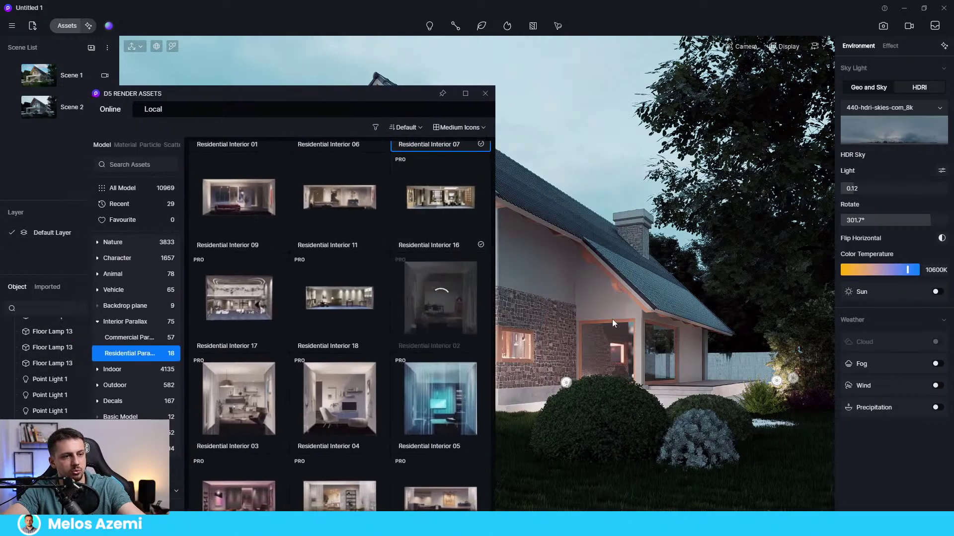
drag(388, 103, 952, 248)
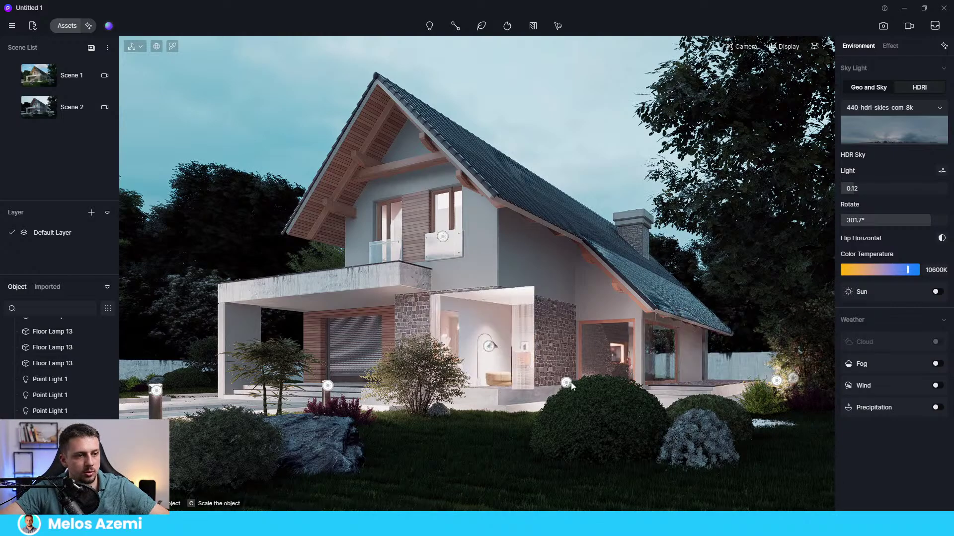
click(624, 386)
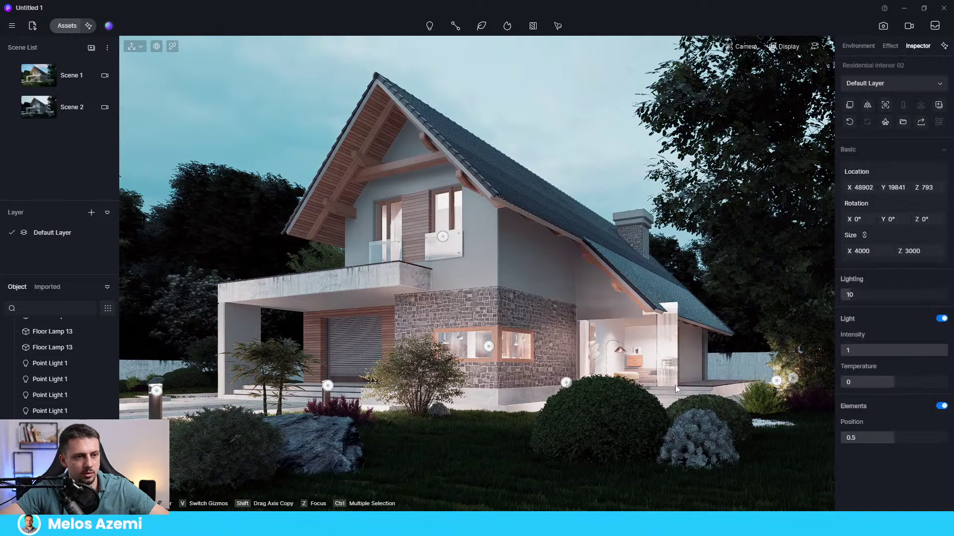
mouse_move(634, 387)
mouse_down()
mouse_move(674, 389)
mouse_move(631, 386)
mouse_up()
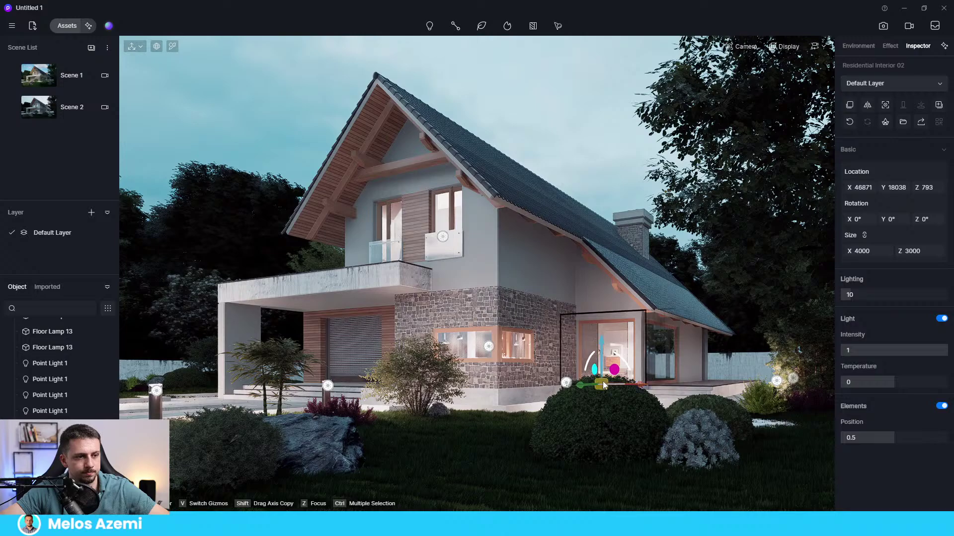
drag(576, 386, 569, 387)
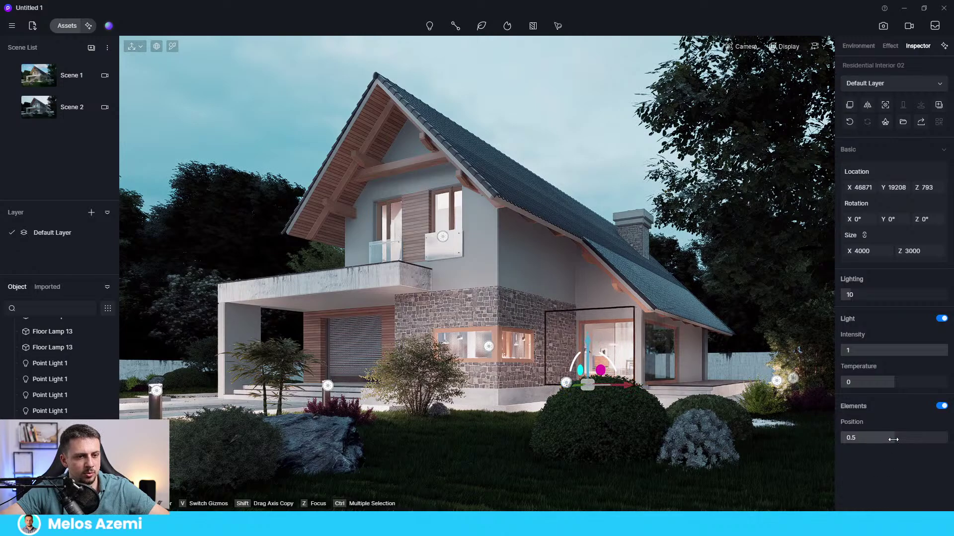
Set Residential Interior 02's elements position to 0.2 and its light intensity to 0.2
drag(893, 439, 857, 445)
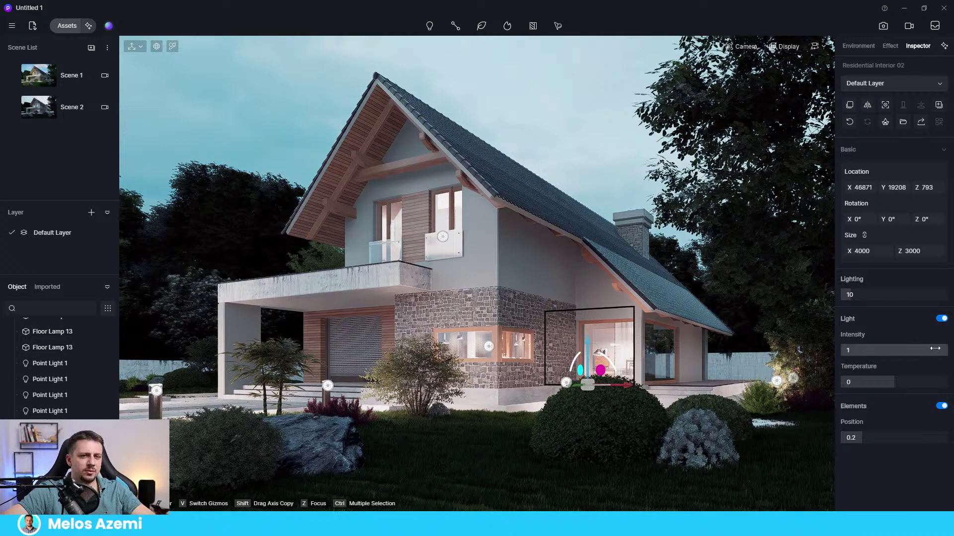
click(878, 350)
drag(878, 350, 872, 351)
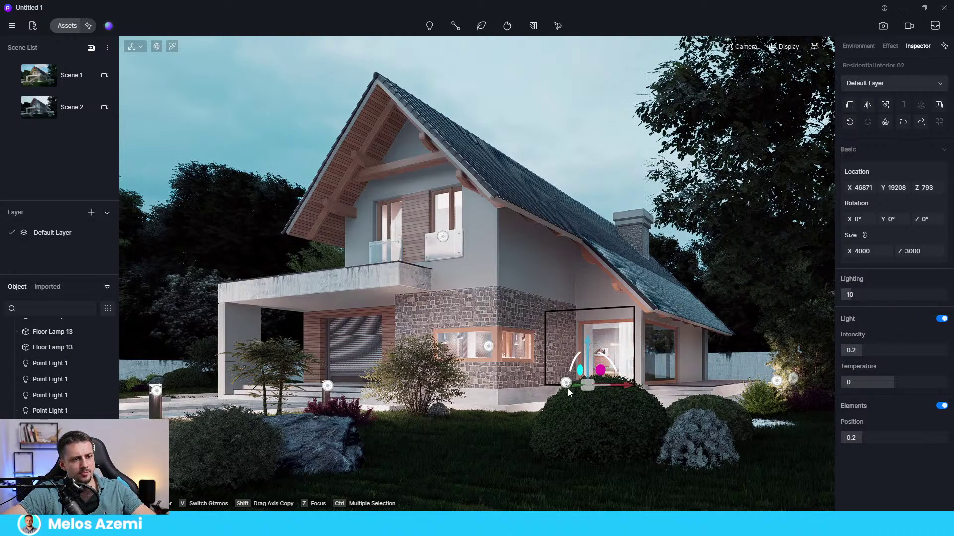
Copy Residential Interior 02 over to the adjacent side glazing at about X 48967, Y 13857, and set its Z rotation to 0°
drag(573, 386, 695, 387)
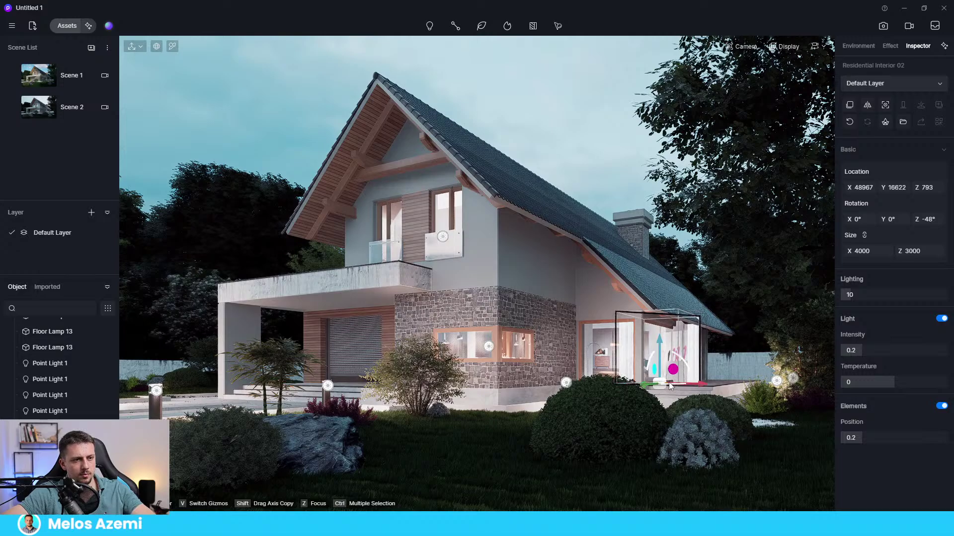
drag(643, 384, 700, 383)
click(929, 220)
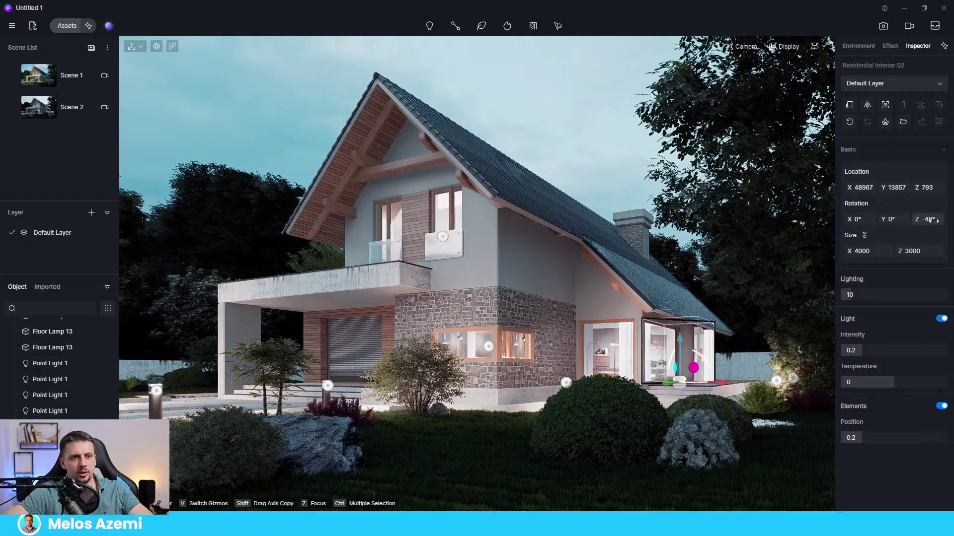
text(0)
key(Return)
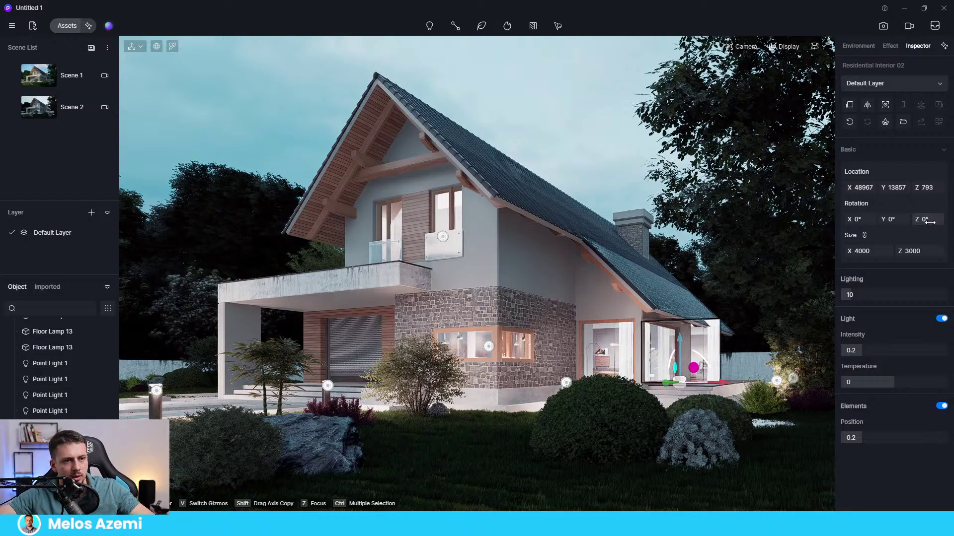
Turn the copied interior to a Z rotation of -90° and move it behind the side glazing, to about Y 16541
click(931, 214)
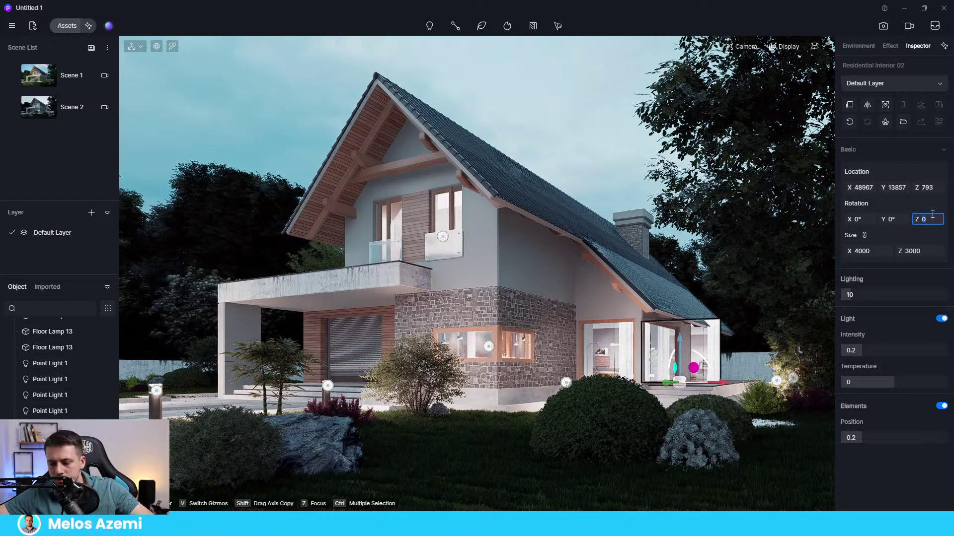
text(-90)
key(Return)
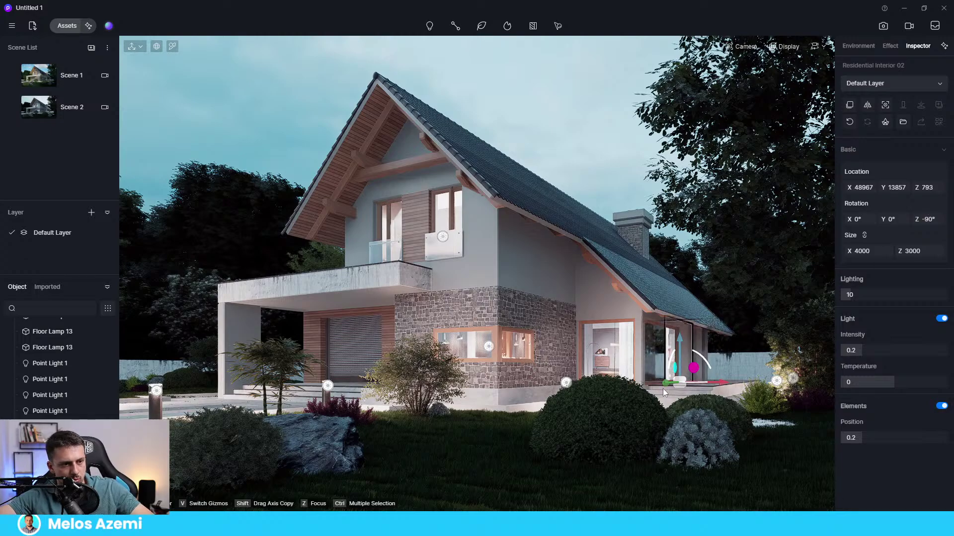
drag(664, 384, 640, 393)
click(615, 161)
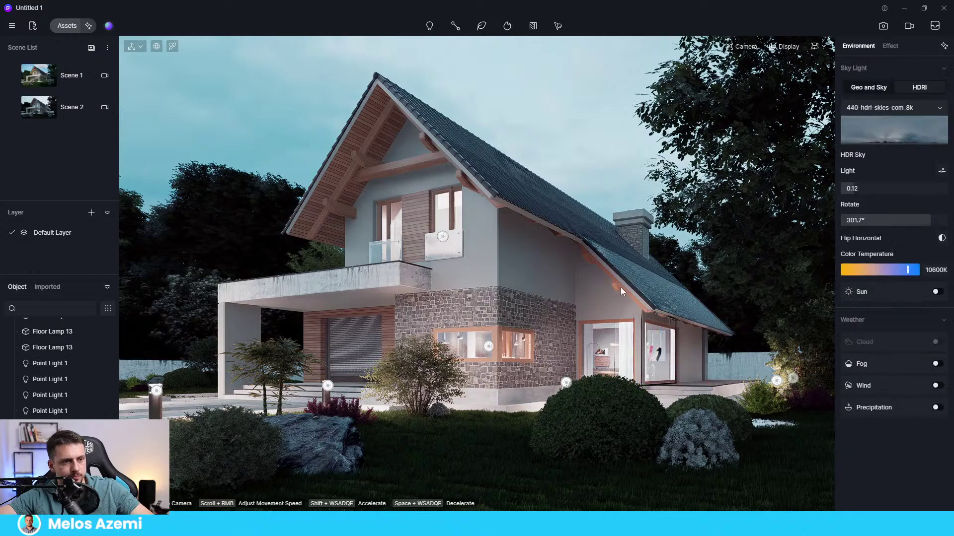
click(673, 356)
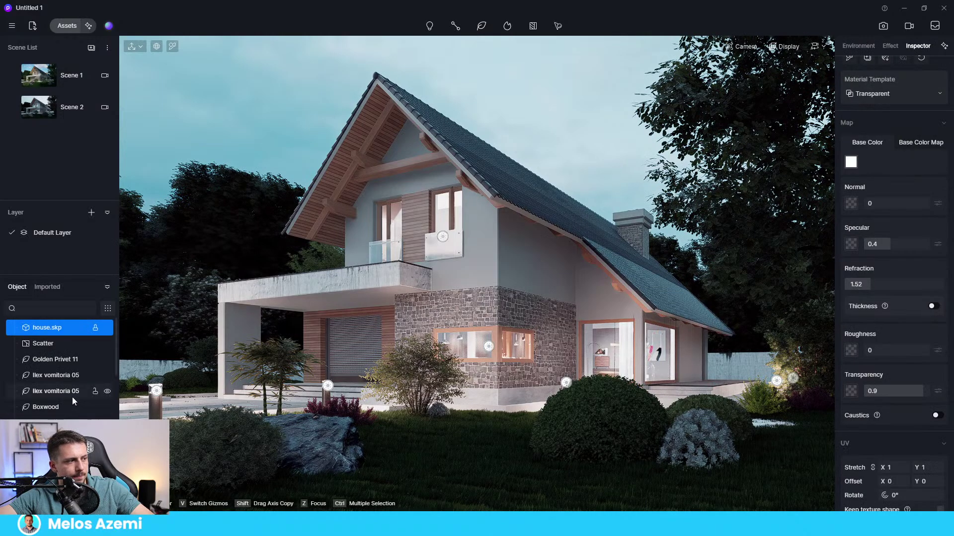
scroll(72, 397, down, 5)
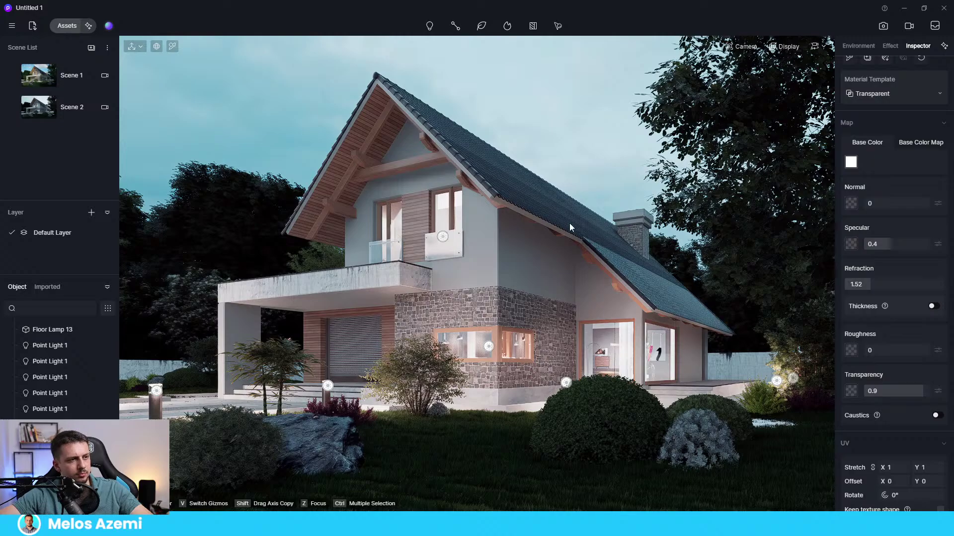
click(562, 177)
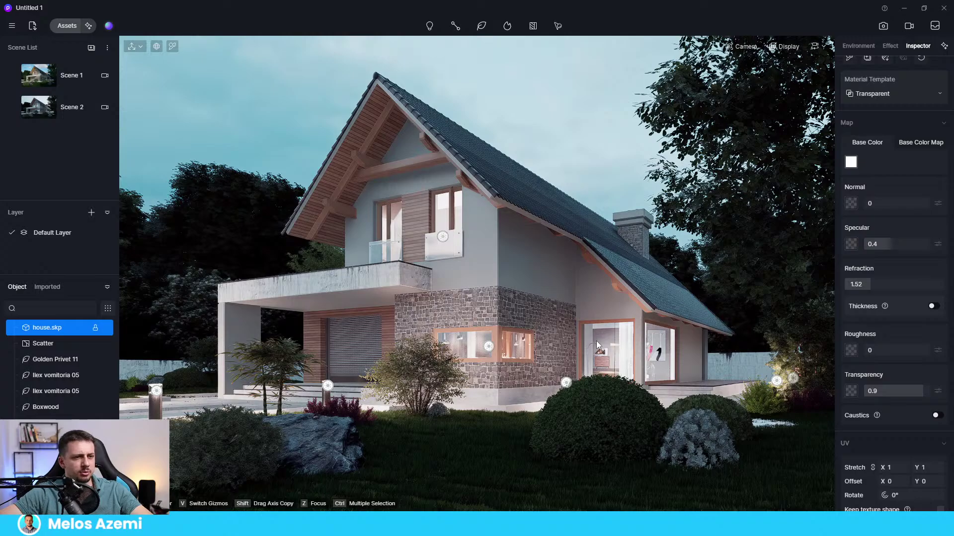
key(Escape)
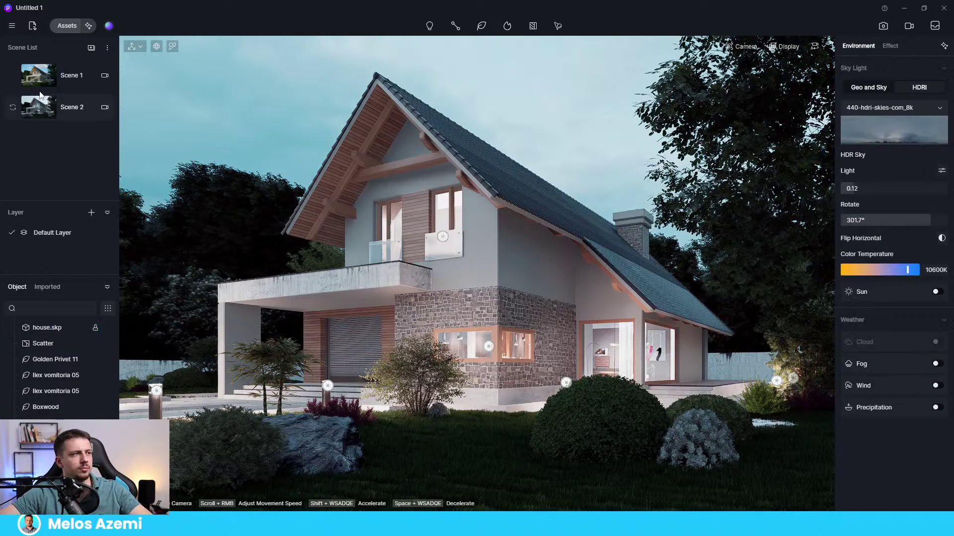
Set the lighting of the original Residential Interior 02 behind the terrace window to 2
scroll(648, 359, up, 5)
scroll(636, 368, down, 6)
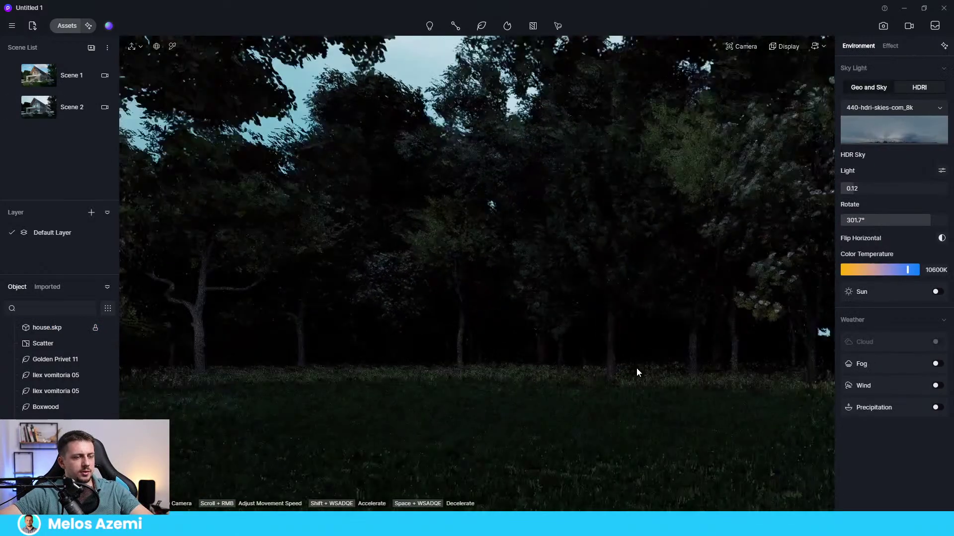
scroll(636, 368, down, 5)
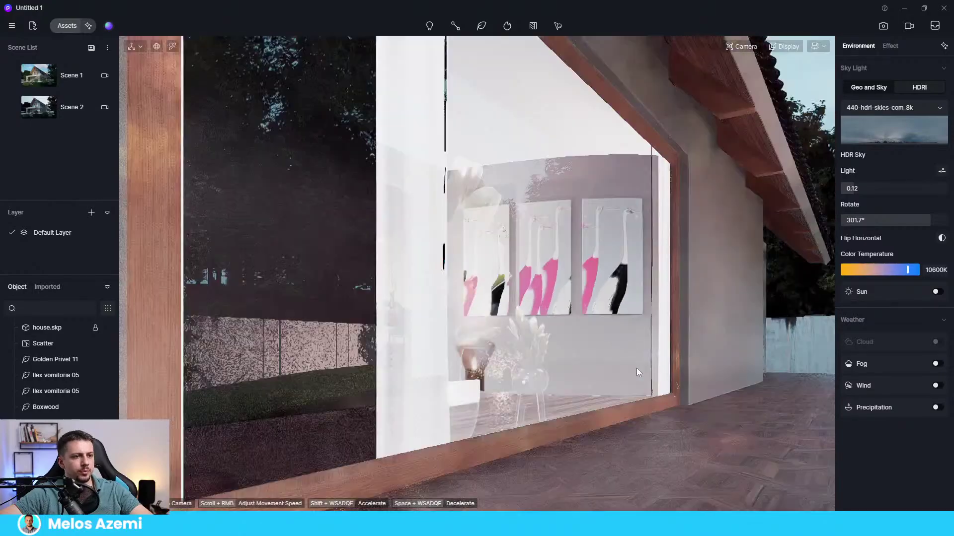
scroll(636, 368, up, 4)
scroll(647, 371, up, 5)
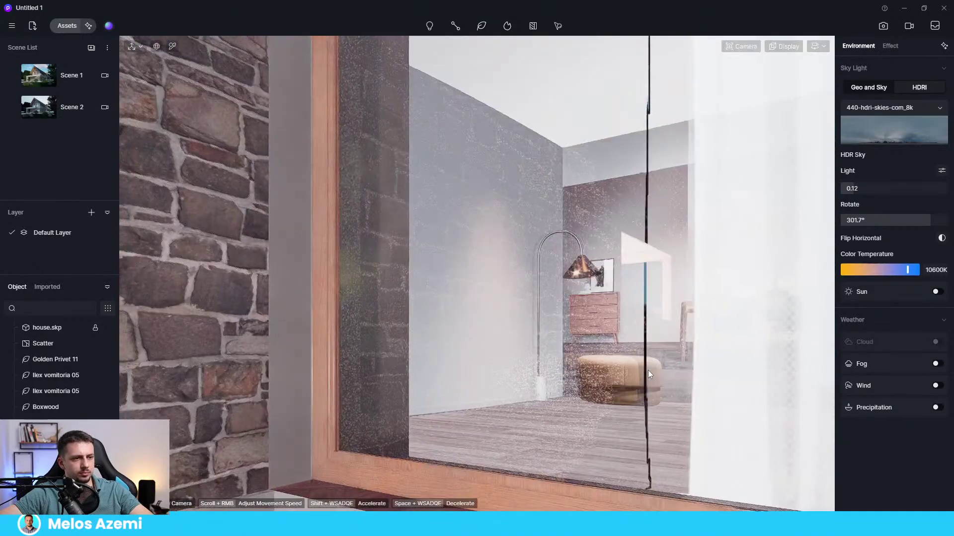
scroll(648, 370, down, 3)
click(647, 371)
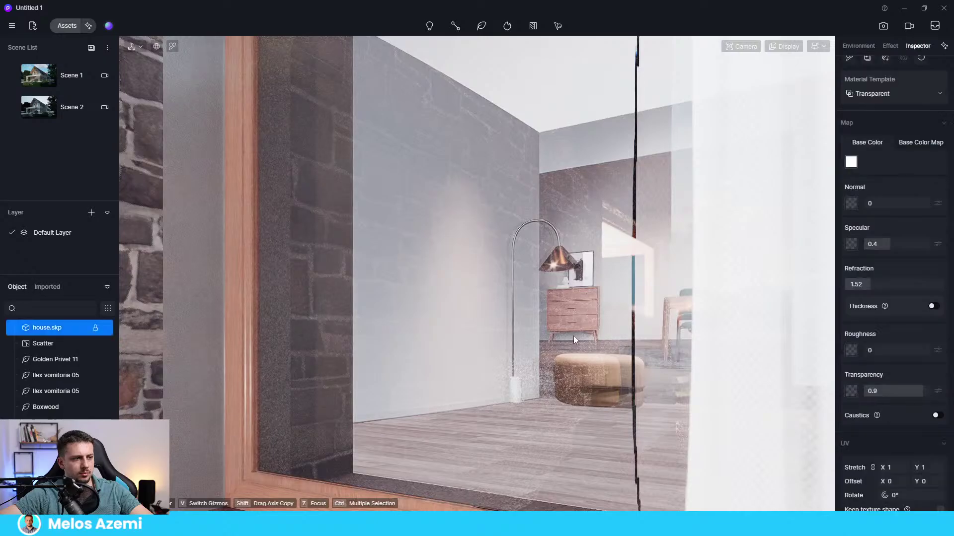
scroll(560, 365, up, 3)
right_drag(549, 376, 6, 393)
key(d)
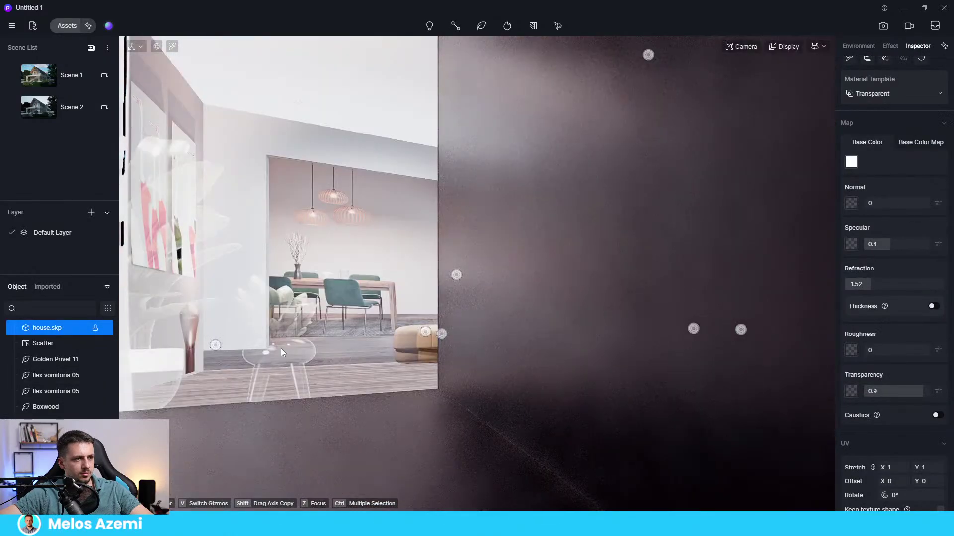
click(348, 297)
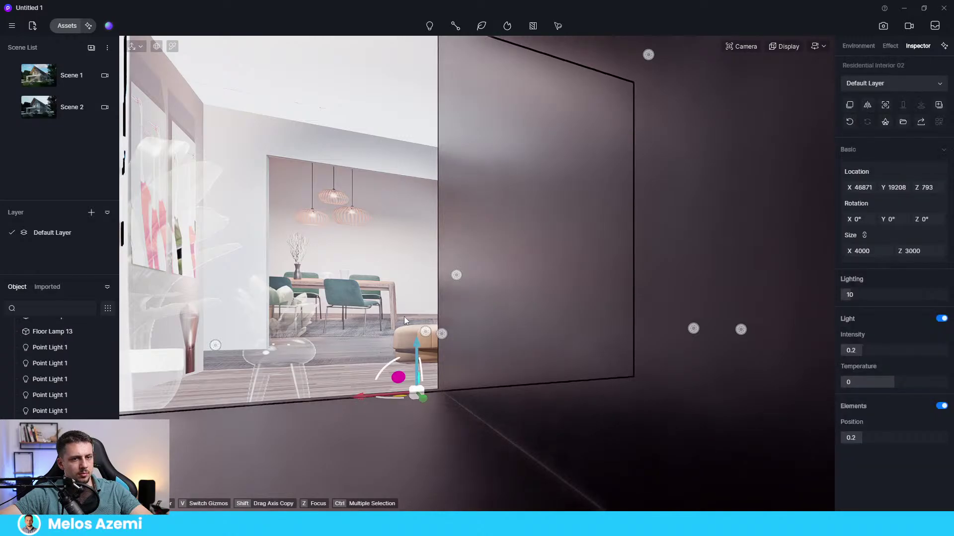
click(866, 294)
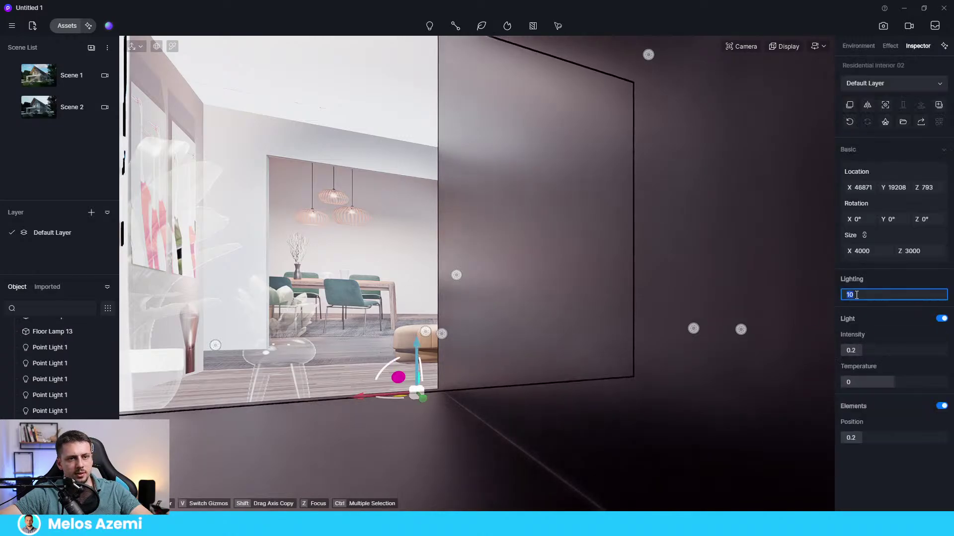
text(2)
key(Return)
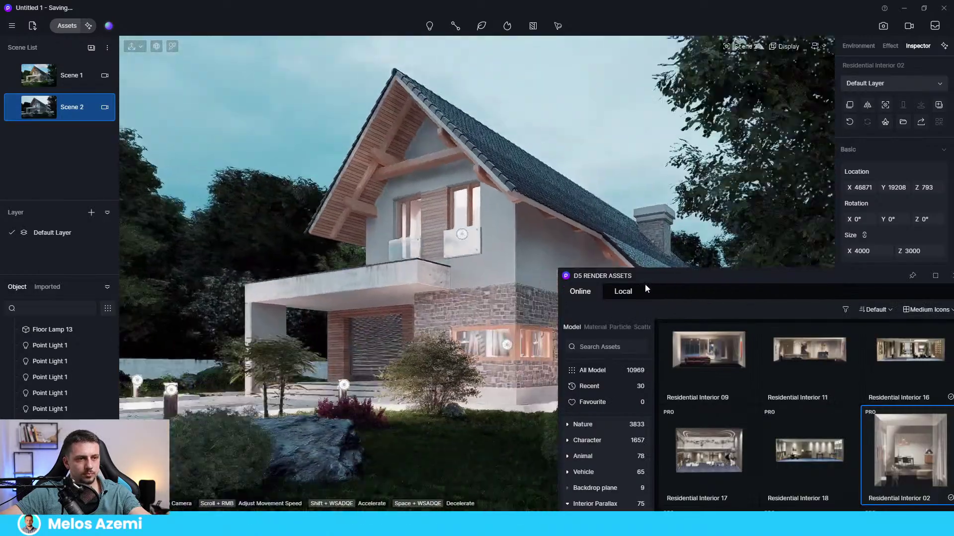
Set the lighting of the rotated Residential Interior 02 copy behind the side glazing to 5
drag(631, 279, 418, 234)
click(735, 229)
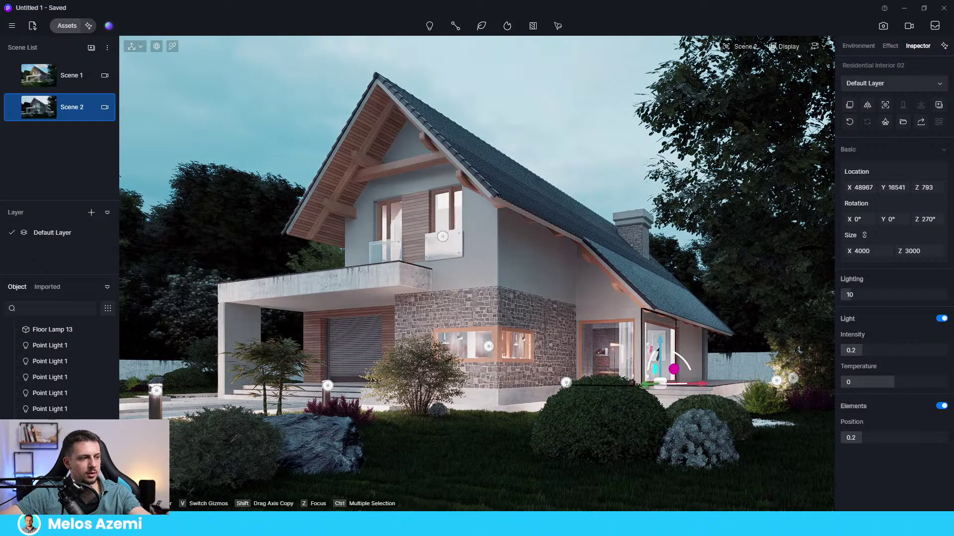
drag(851, 295, 845, 296)
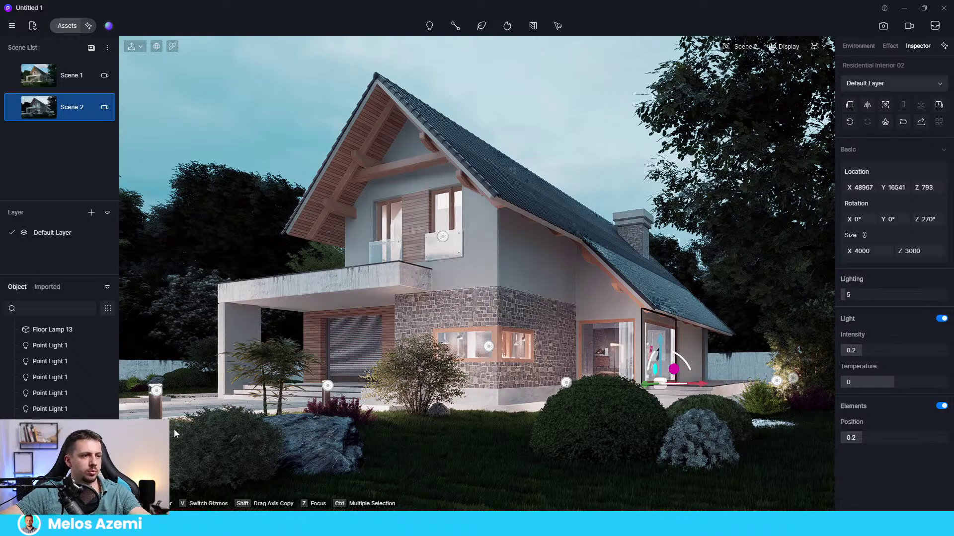
Set Residential Interior 07 behind the corner windows to lighting 4 and light intensity 0.8
click(477, 345)
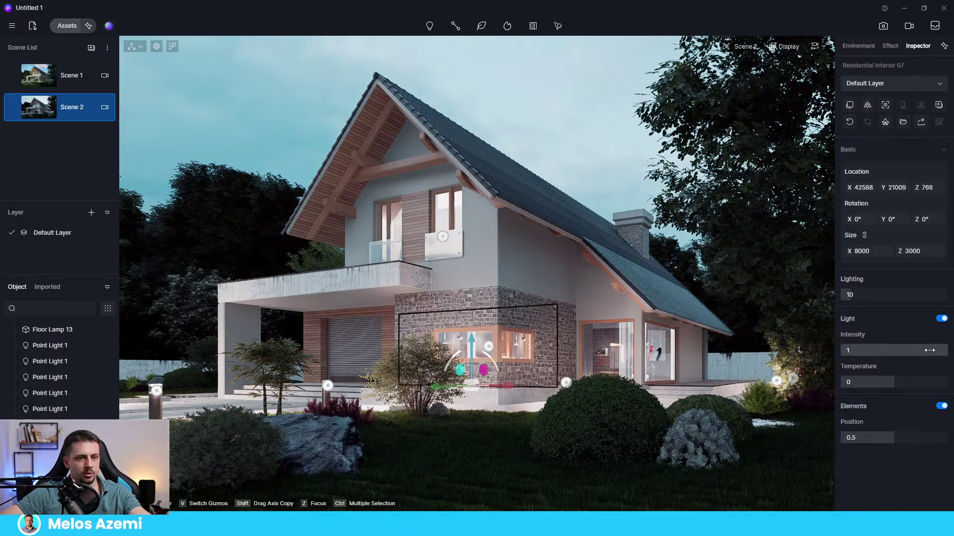
drag(865, 295, 844, 294)
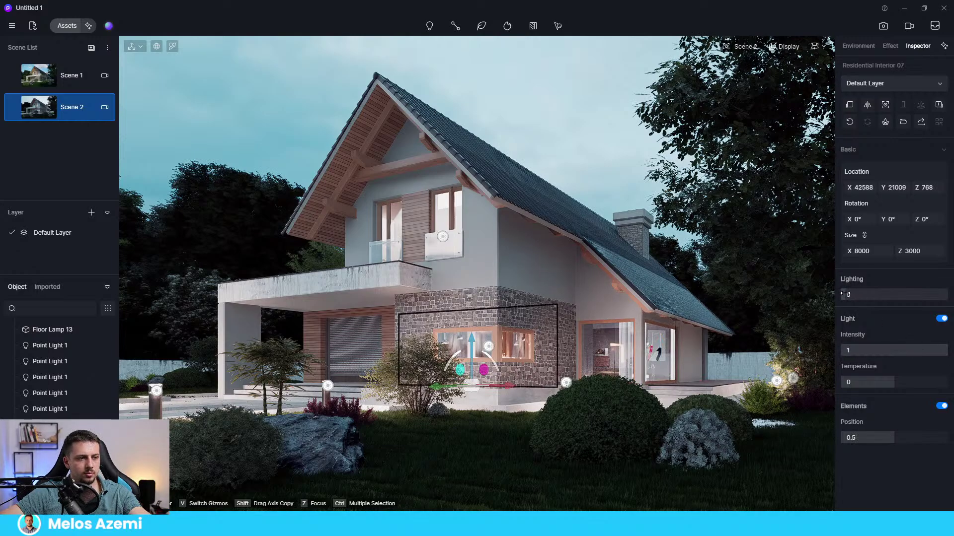
drag(926, 350, 922, 354)
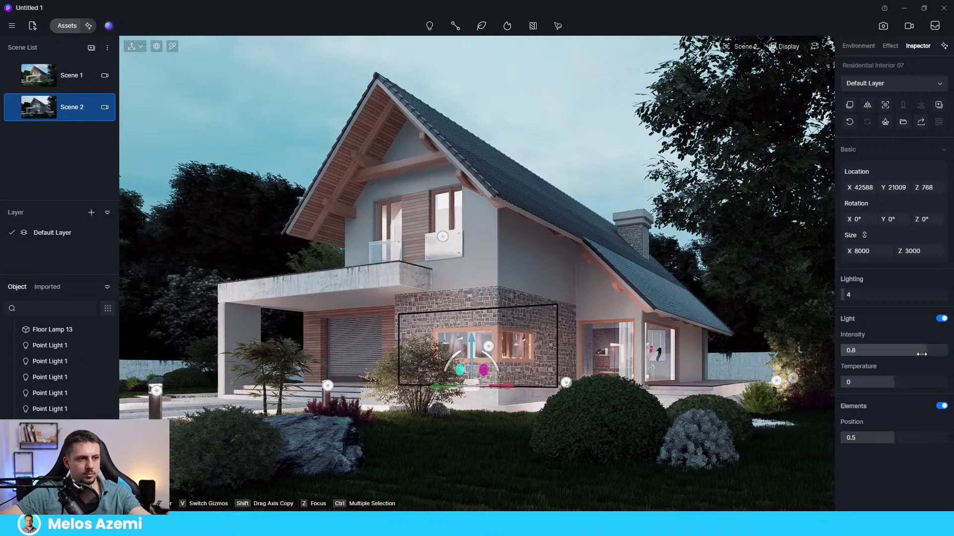
click(579, 115)
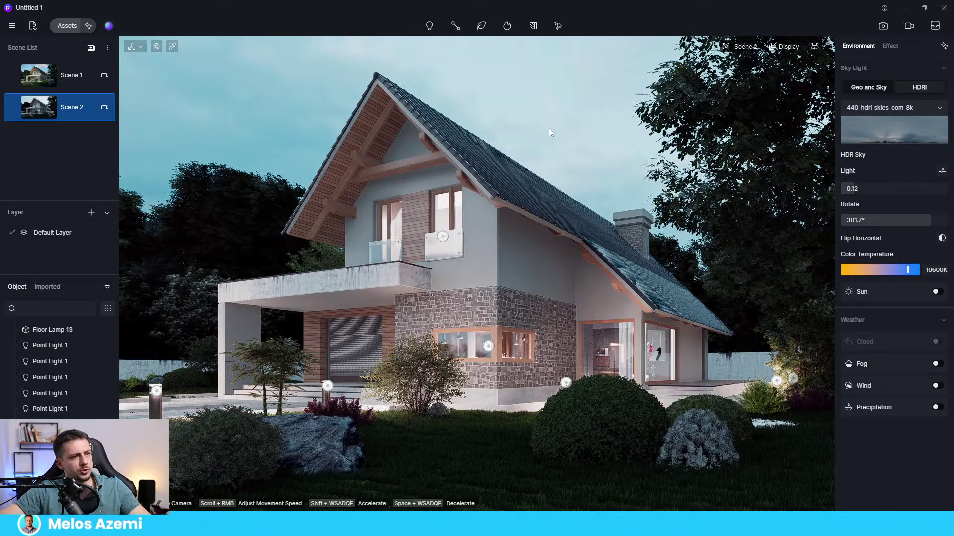
Save the project
click(13, 29)
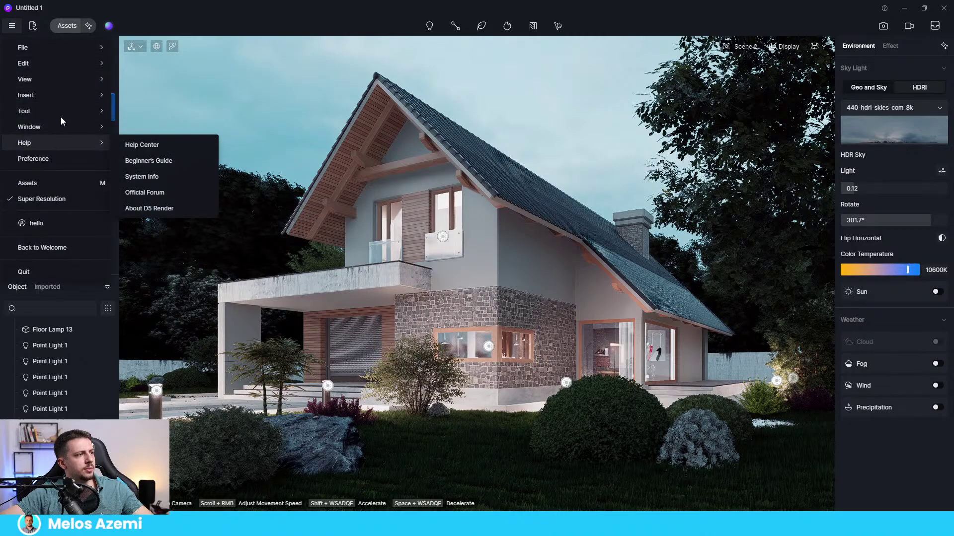
mouse_move(108, 65)
mouse_move(103, 47)
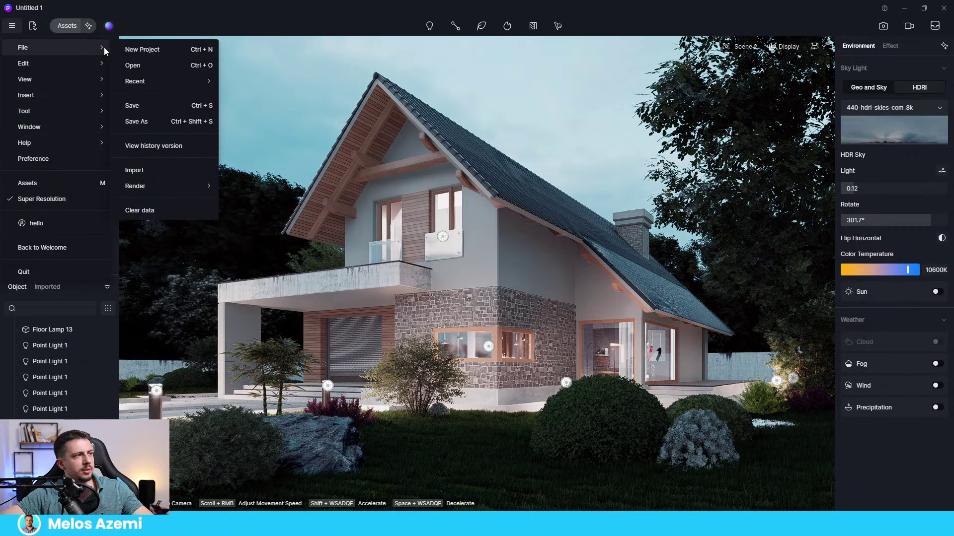
click(154, 101)
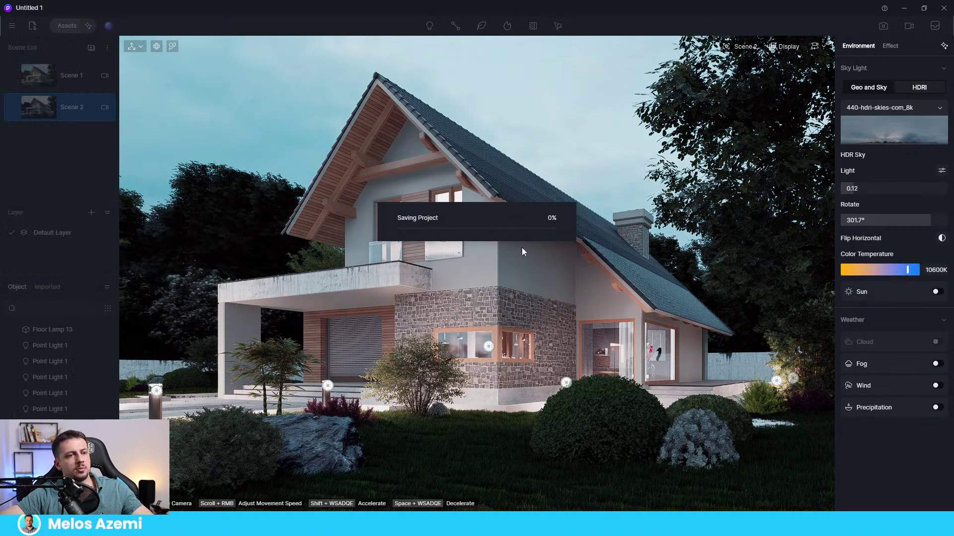
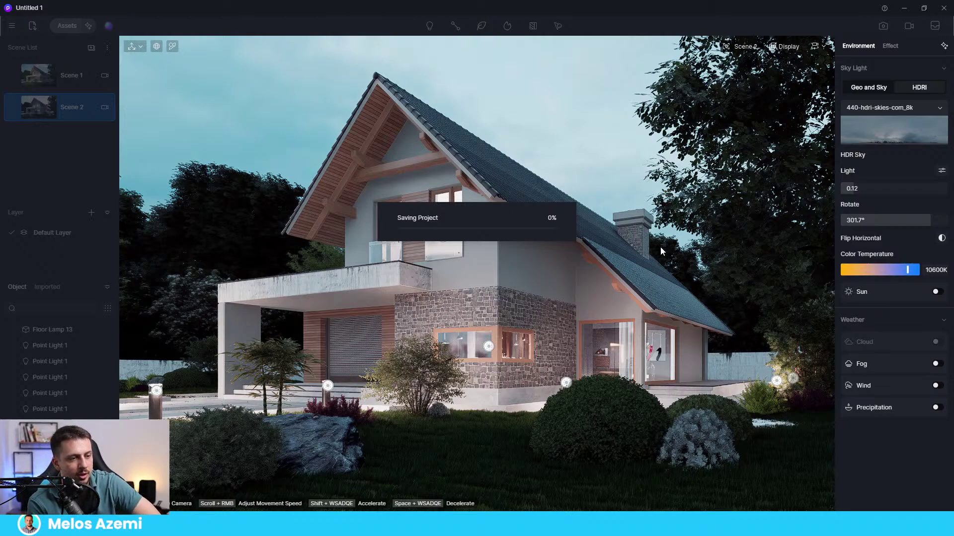
Search the online material library for "stone" and download the Irregular Tiling Stone material
click(67, 25)
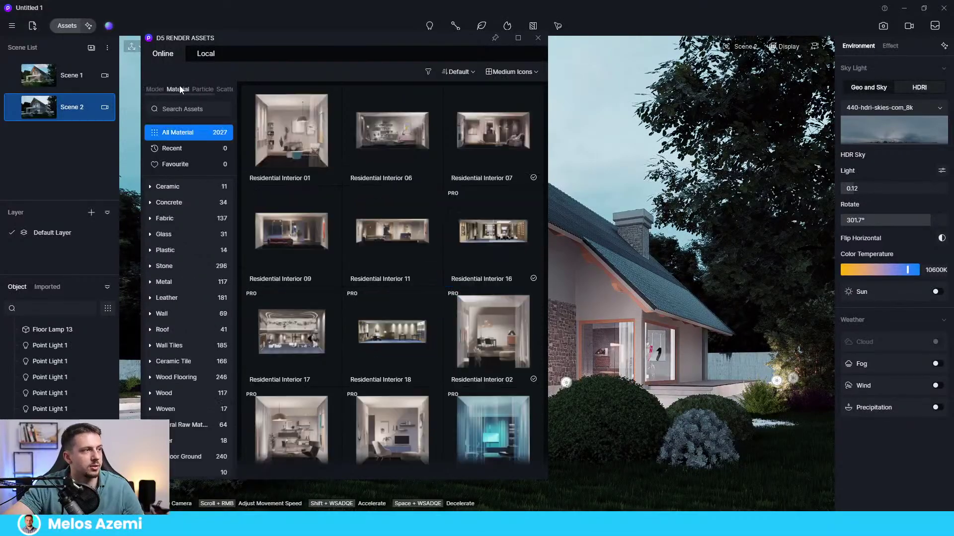
click(192, 109)
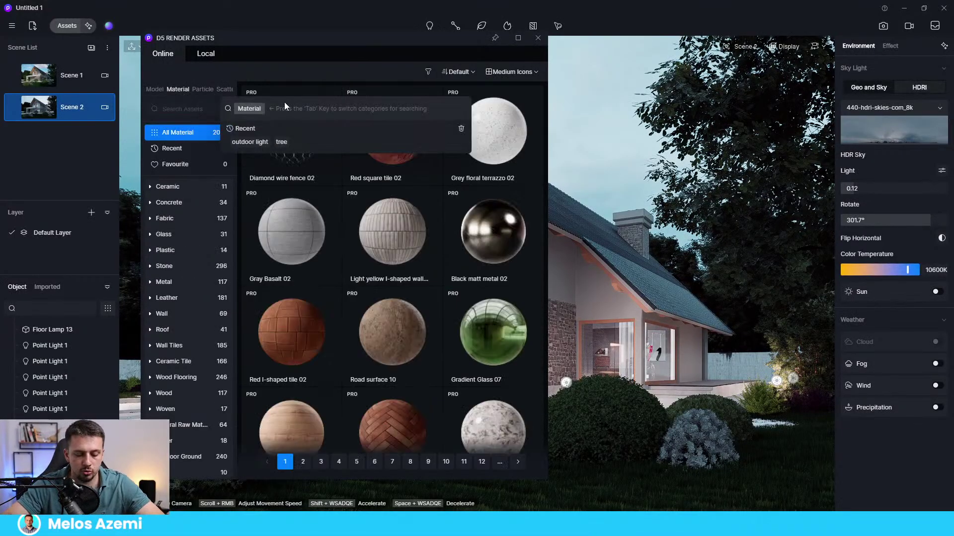
text(stone)
key(Return)
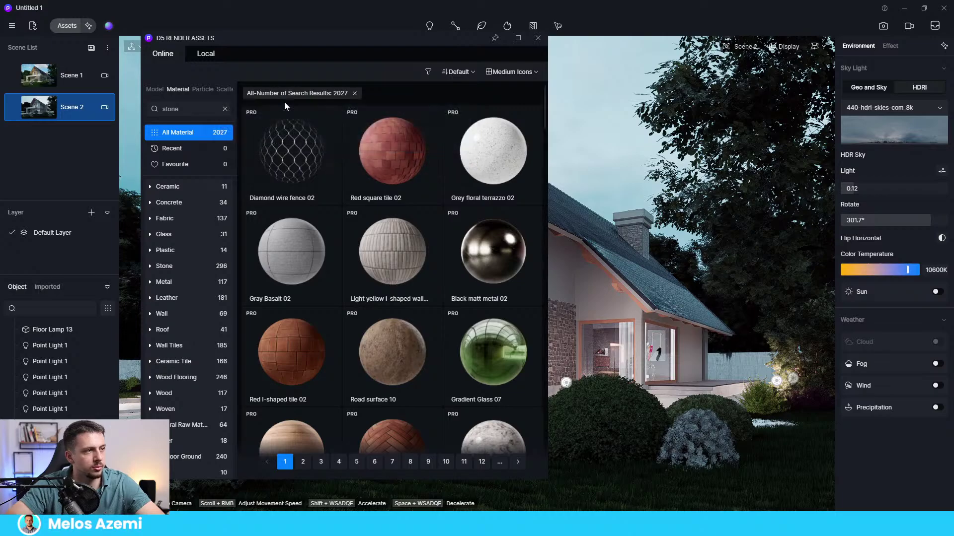
drag(304, 39, 655, 29)
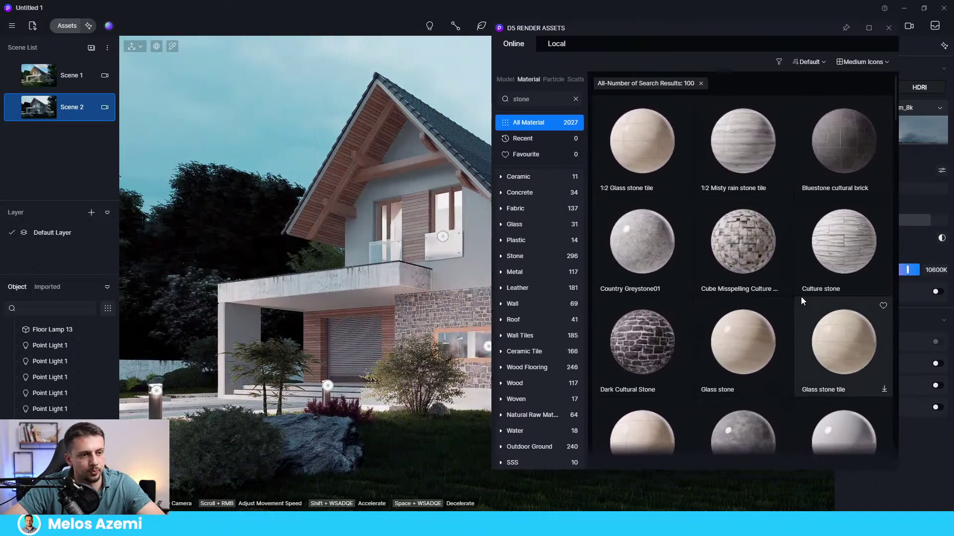
scroll(800, 296, down, 1)
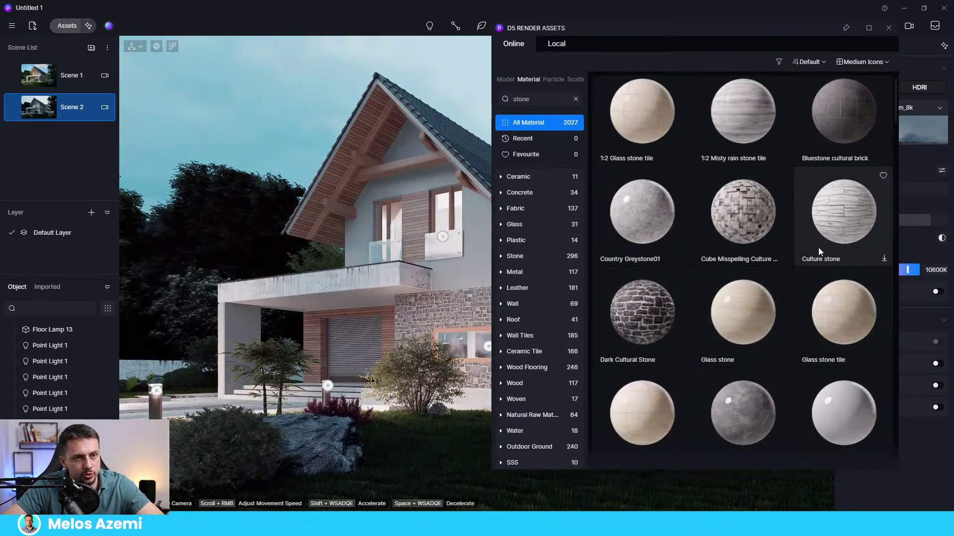
scroll(822, 240, down, 1)
scroll(834, 287, down, 1)
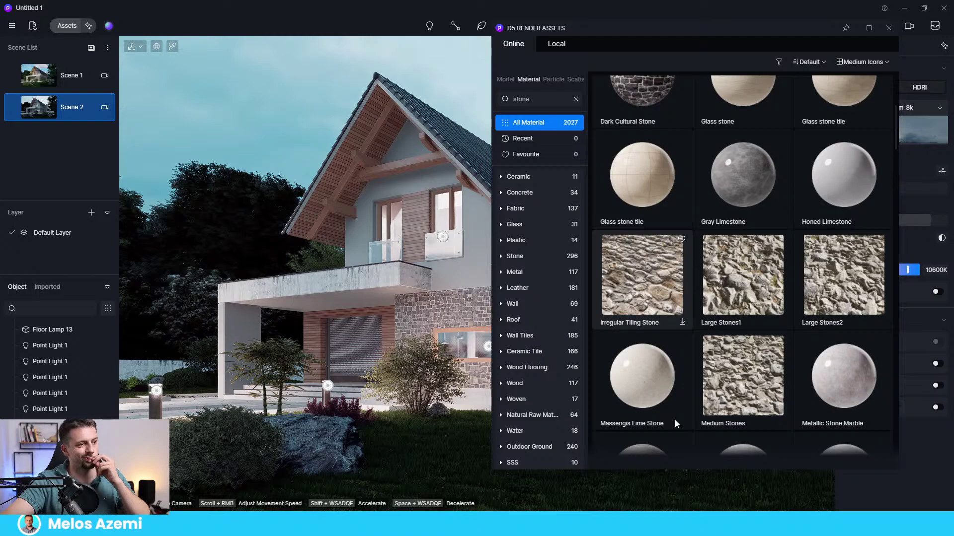
click(682, 323)
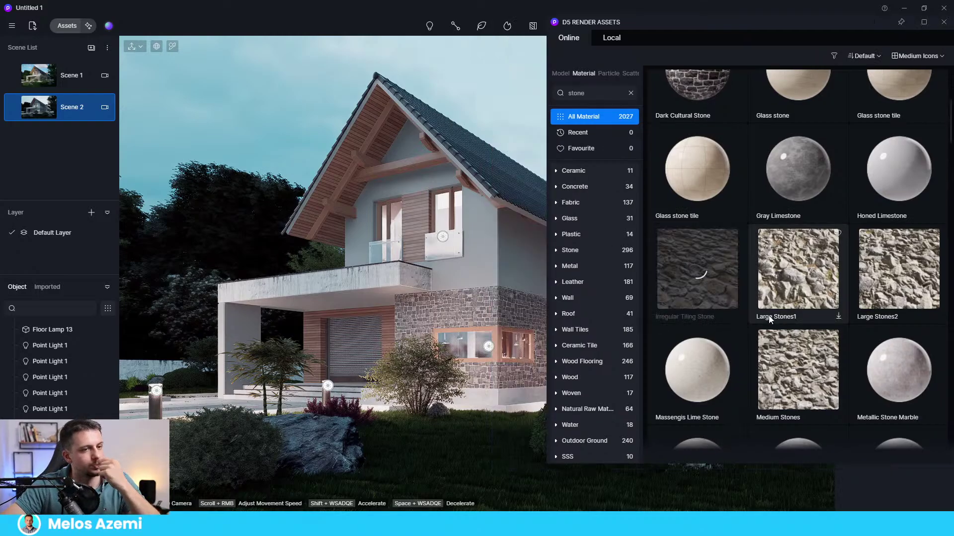
Apply the Irregular Tiling Stone material to the house's ground-floor stone cladding around the corner windows and close the asset library
scroll(766, 341, down, 3)
scroll(765, 340, down, 3)
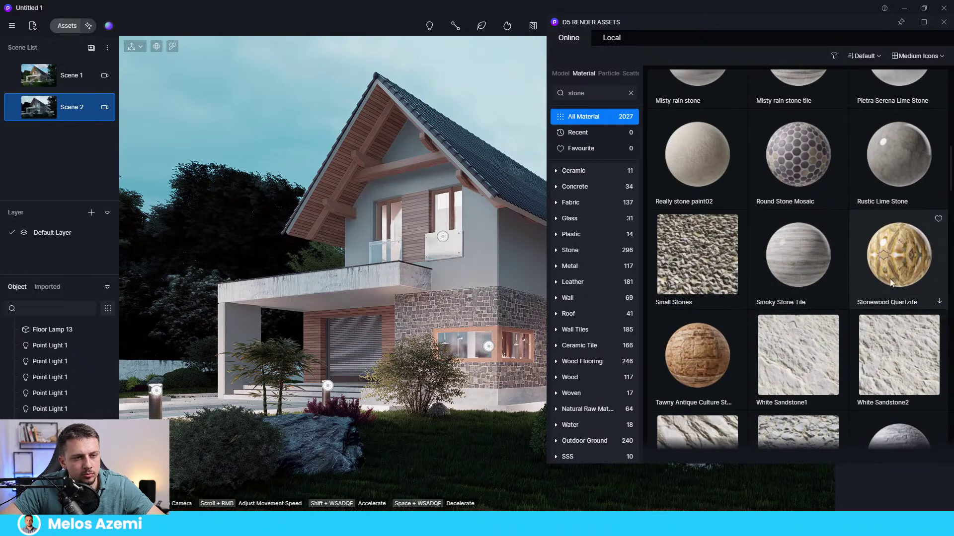
scroll(836, 389, down, 4)
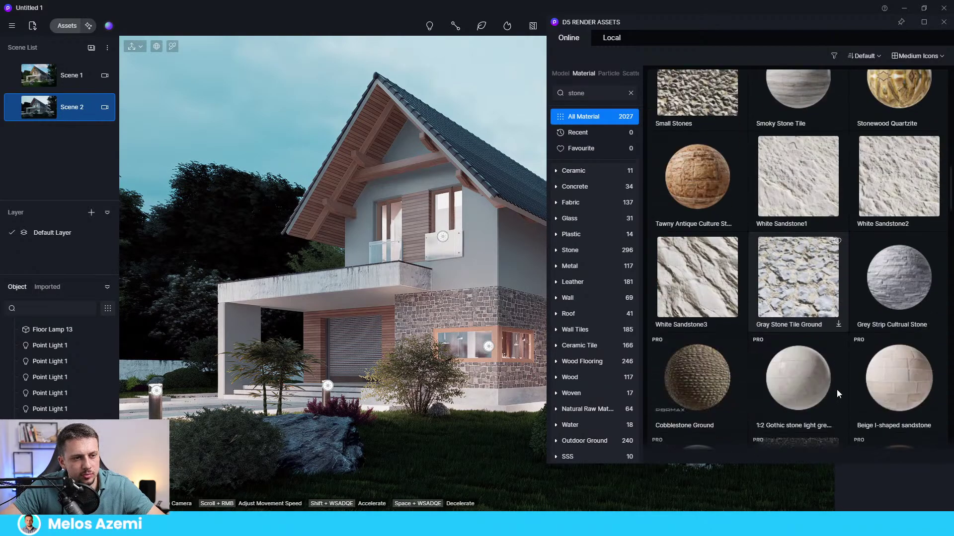
scroll(837, 389, up, 7)
scroll(744, 320, up, 4)
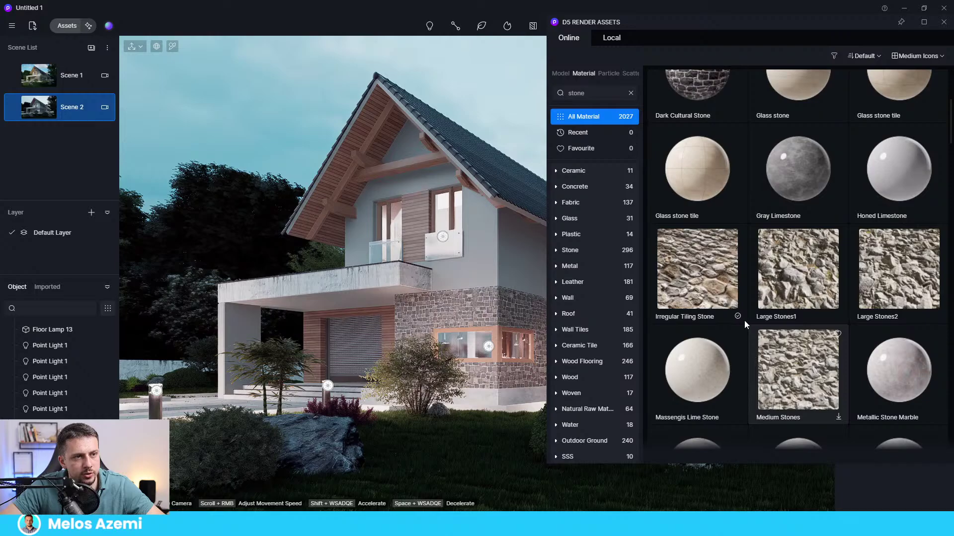
click(702, 372)
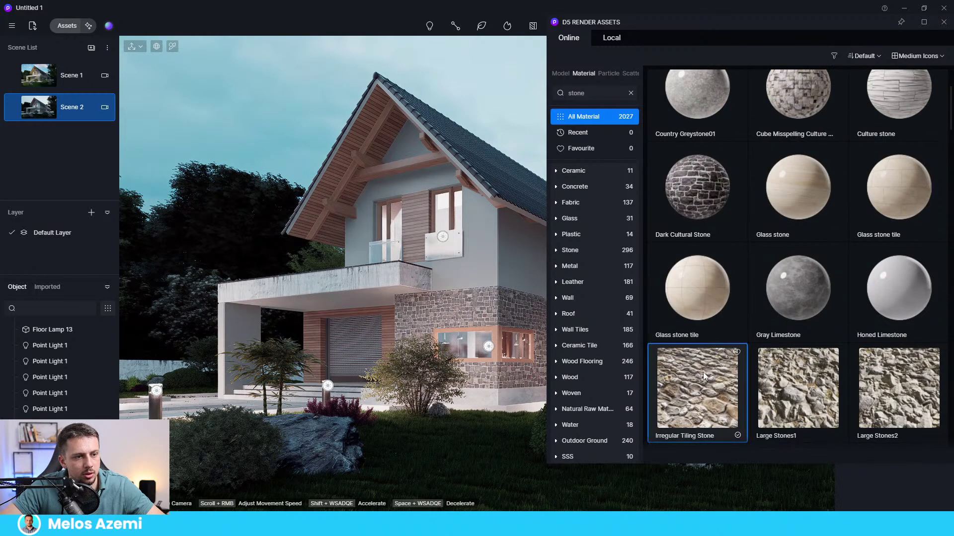
click(497, 307)
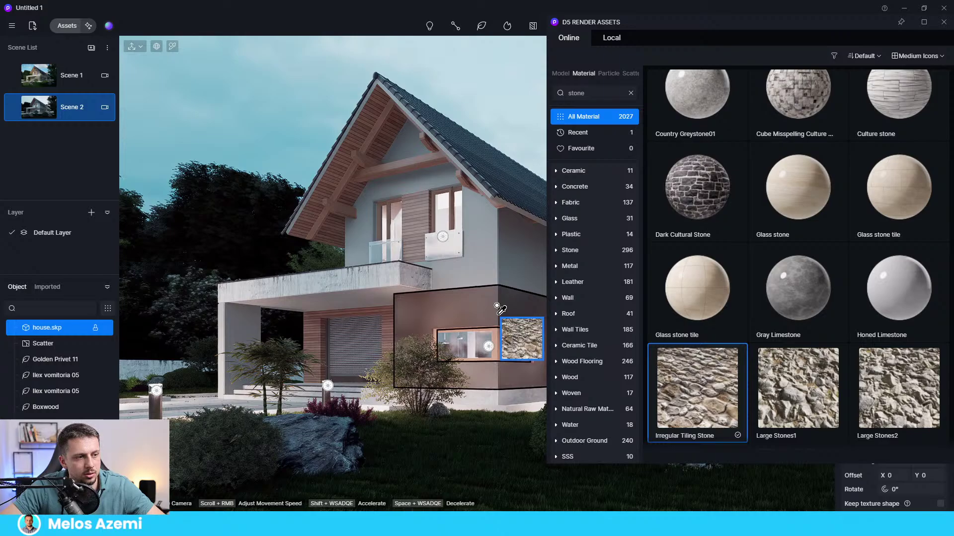
key(Escape)
click(943, 22)
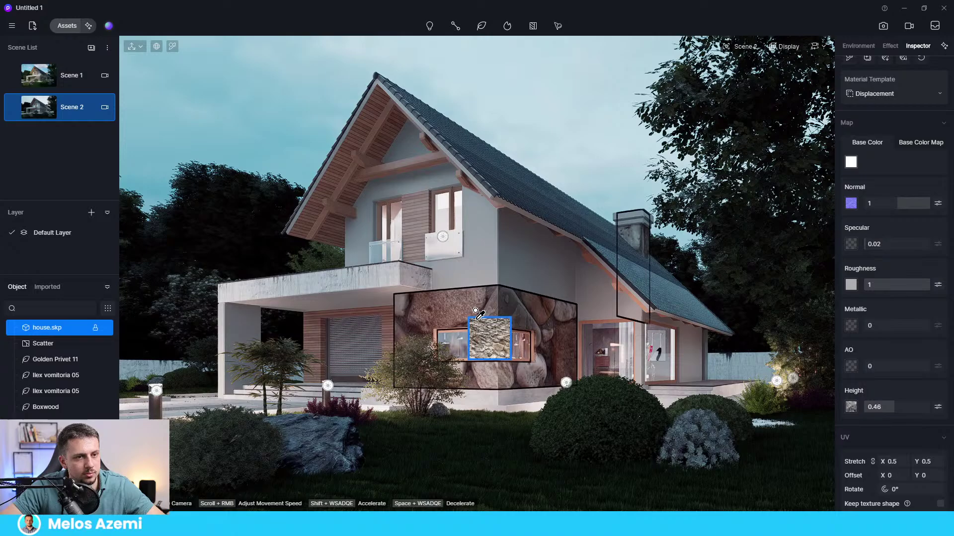
Try a UV stretch of 0.05 in X and Y on the cladding's stone material
scroll(896, 436, down, 3)
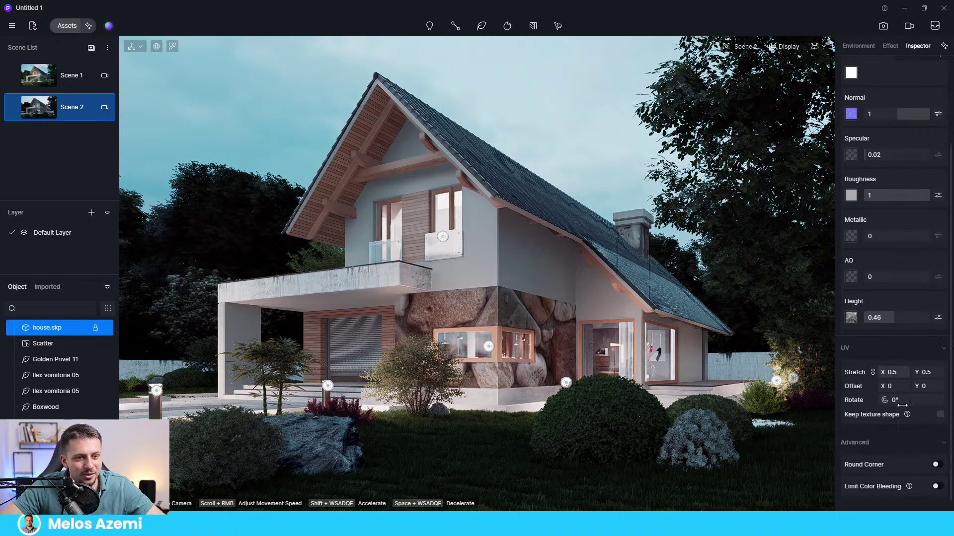
click(903, 373)
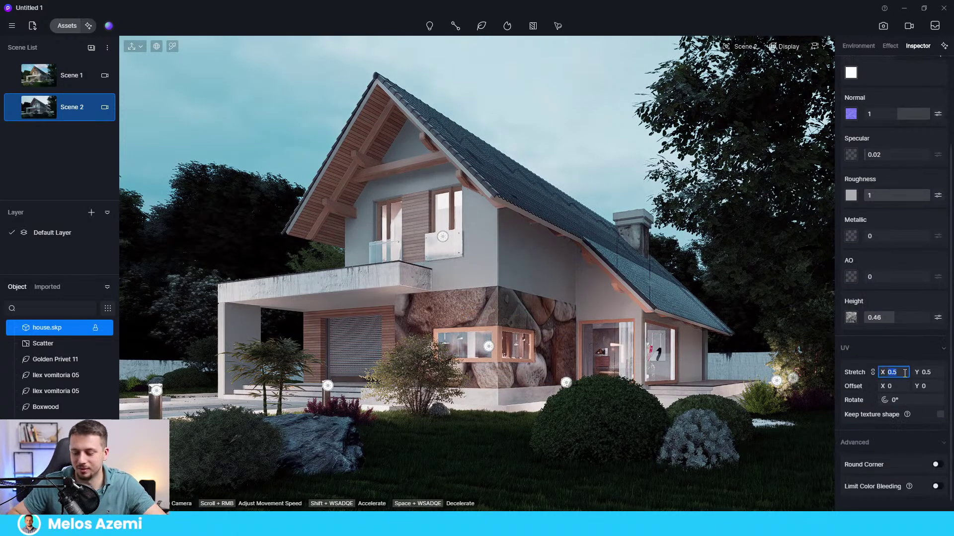
click(941, 415)
click(941, 415)
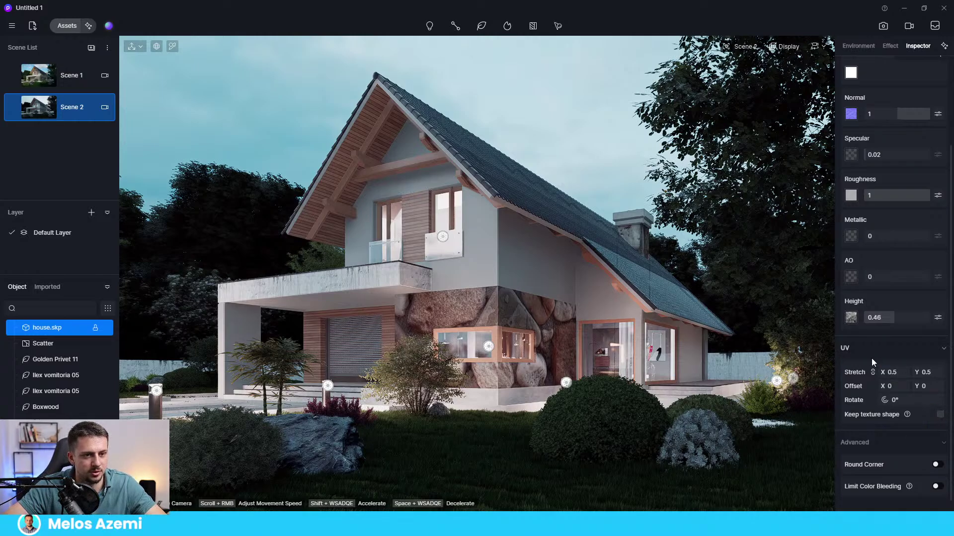
click(889, 370)
text(0.0)
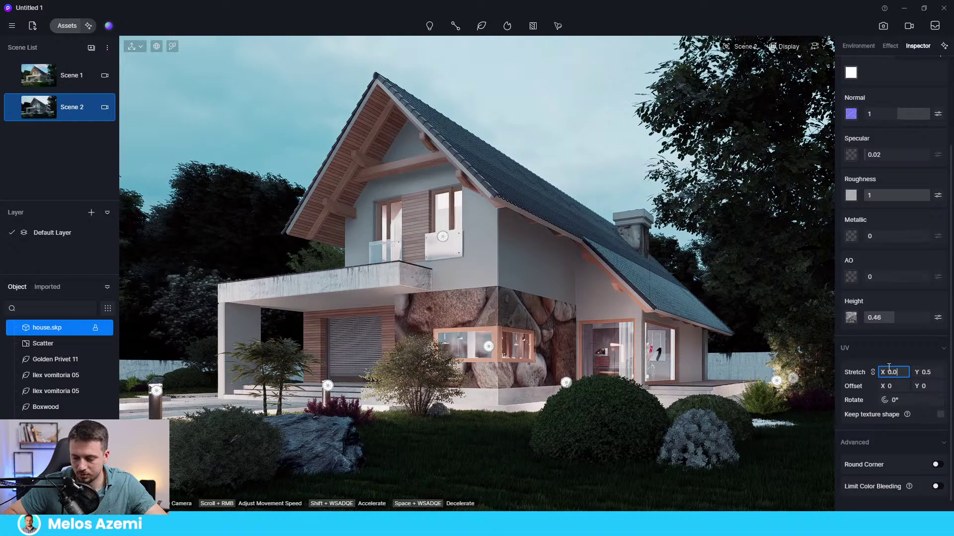
text(5)
key(Return)
click(926, 372)
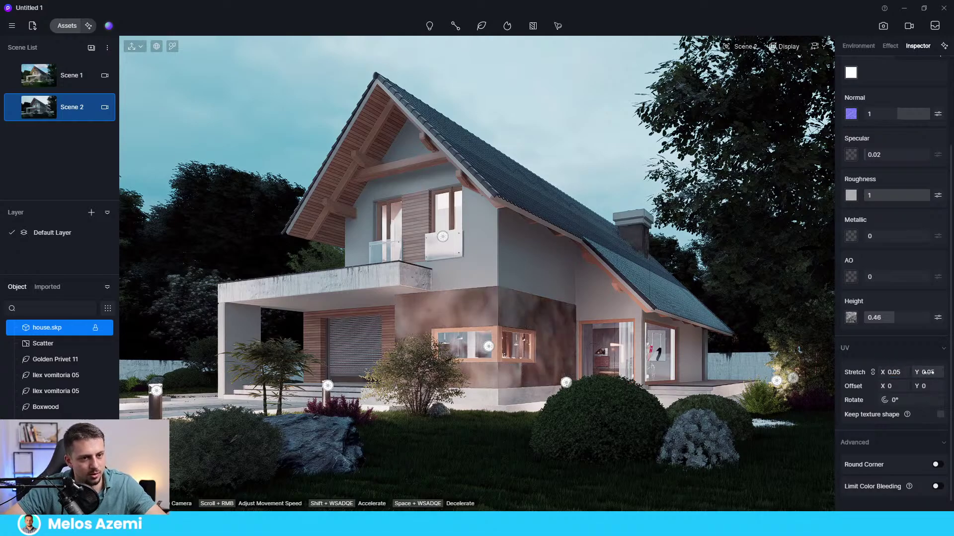
Set the UV stretch of the cladding's stone material to 5 in X and Y
click(895, 370)
text(5)
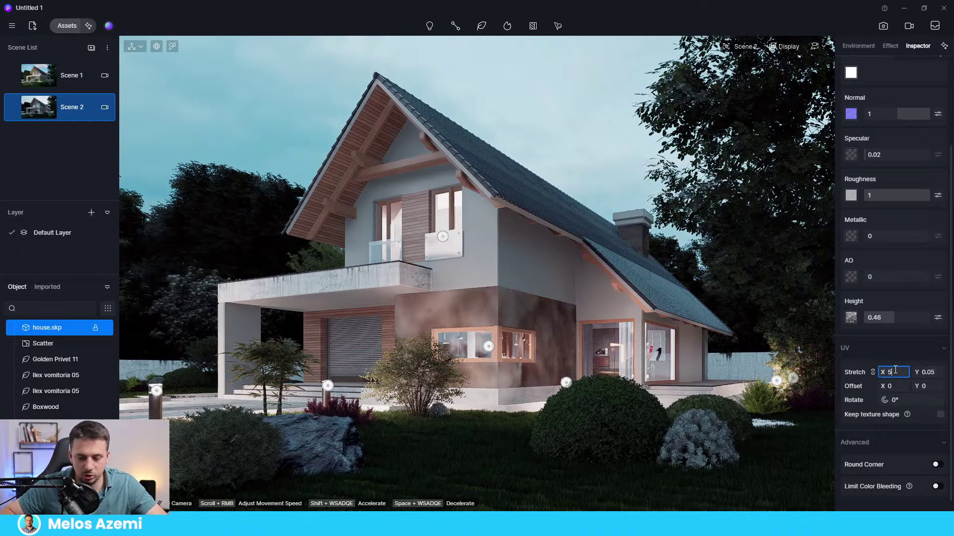
key(Return)
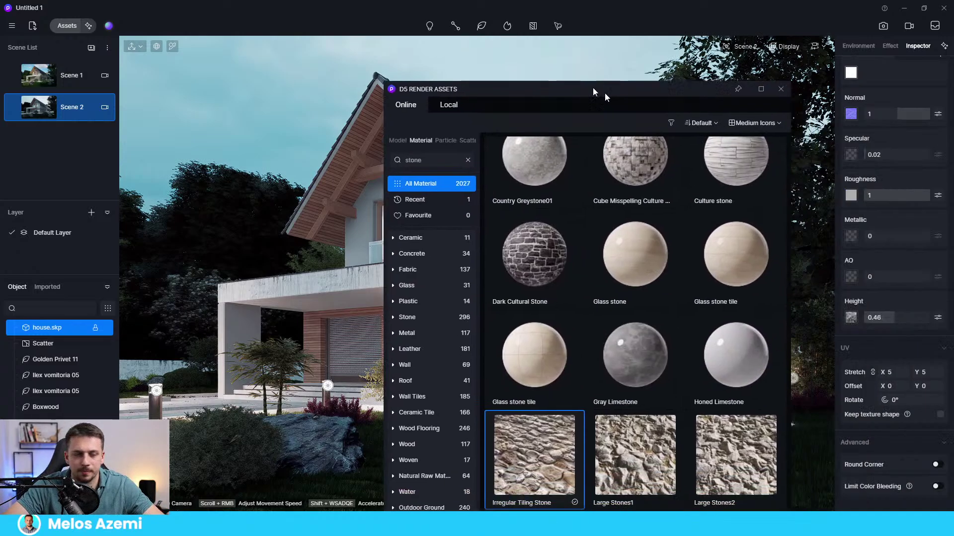
Look through the stone materials in the asset library for an alternative cladding for the ground-floor wall
drag(592, 87, 466, 52)
scroll(601, 336, down, 9)
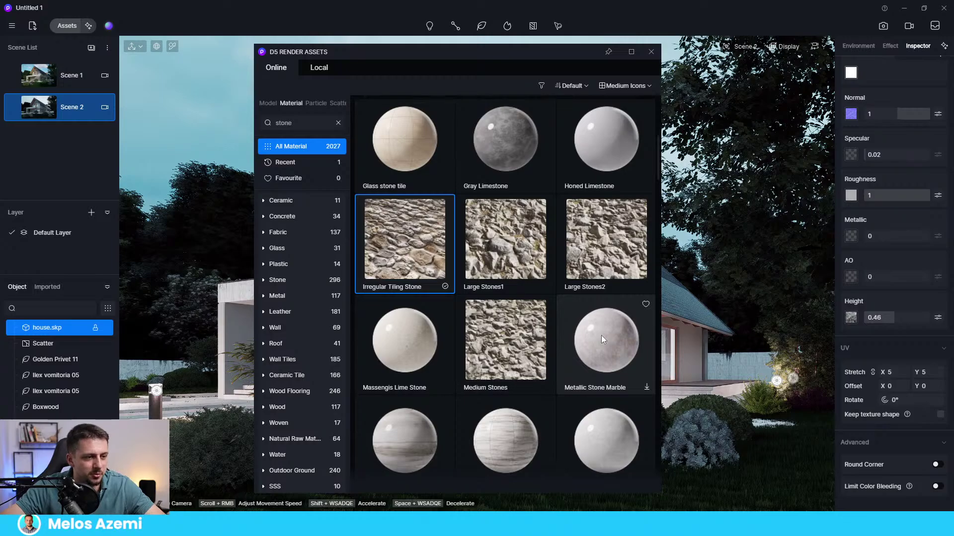
scroll(547, 377, down, 6)
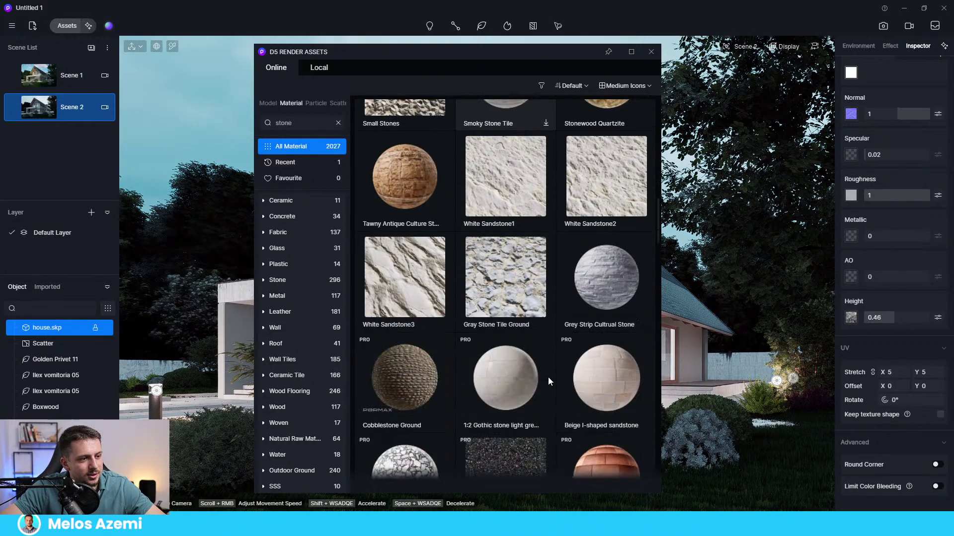
scroll(546, 262, down, 6)
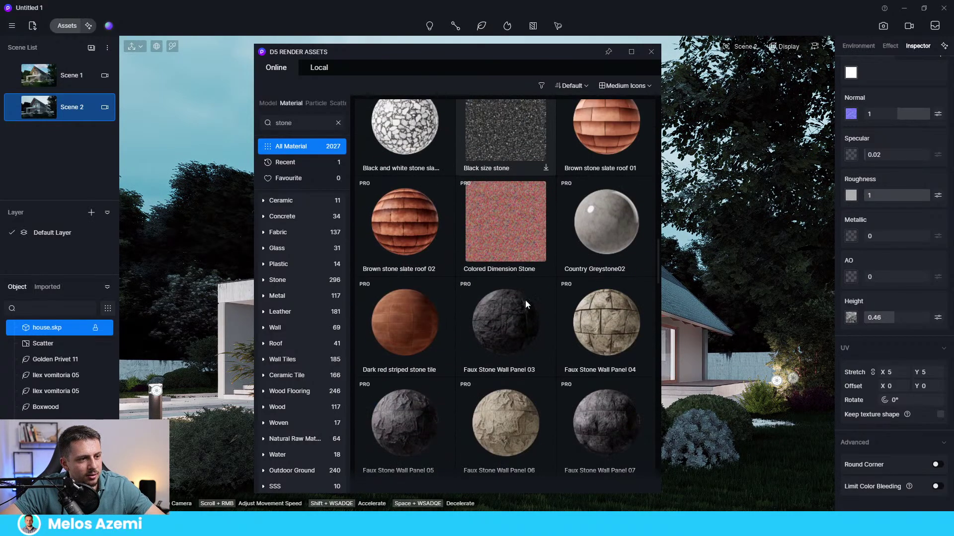
scroll(623, 363, down, 2)
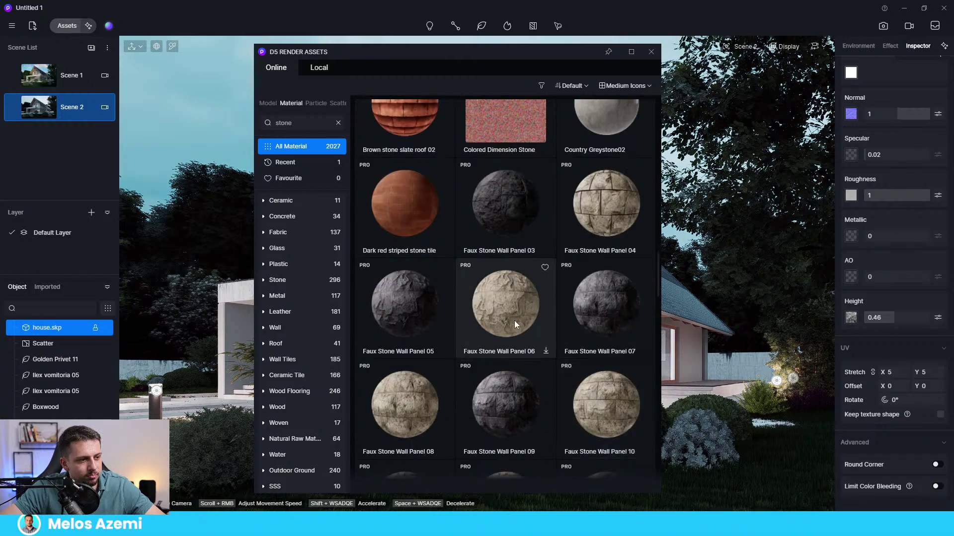
scroll(495, 347, down, 4)
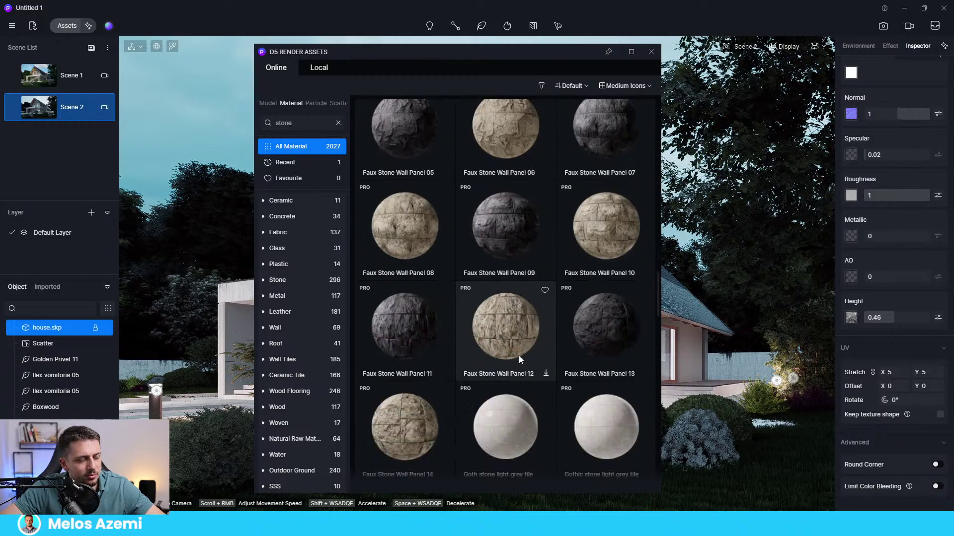
scroll(640, 278, down, 10)
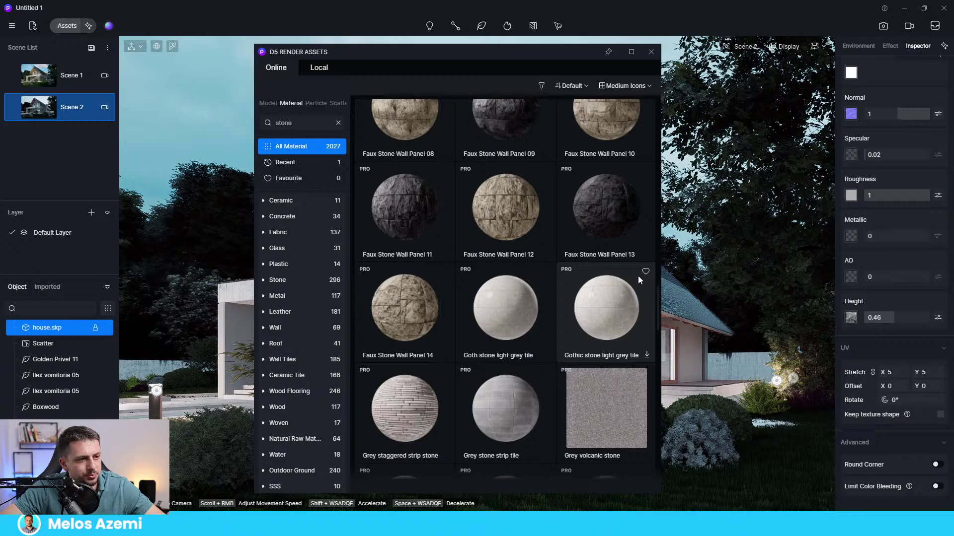
scroll(527, 337, down, 1)
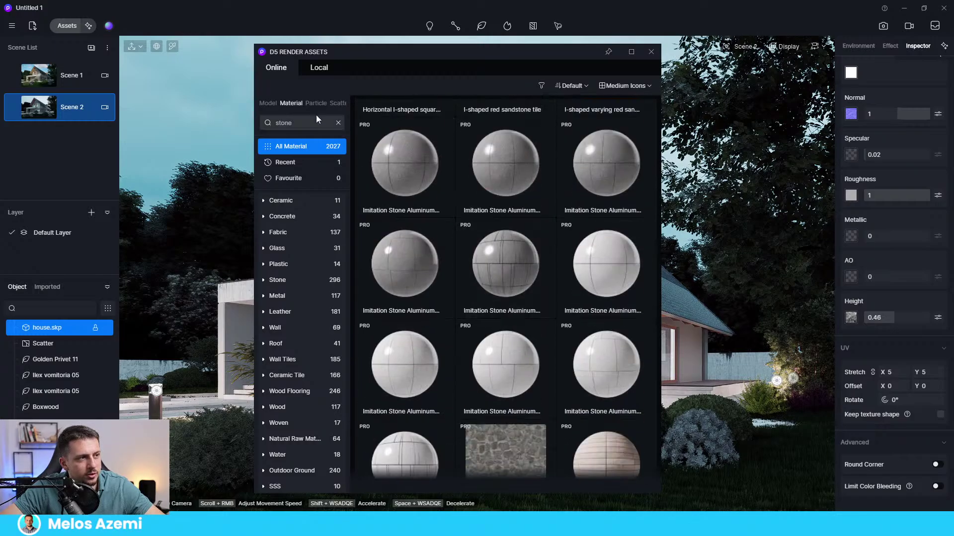
Search the online material library for "white stone"
click(316, 122)
click(384, 123)
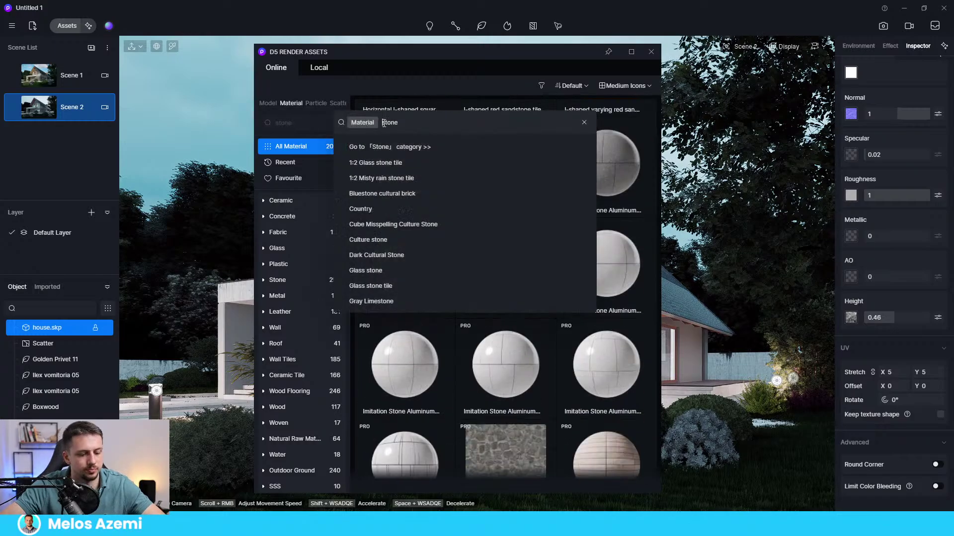
text(white)
key(Return)
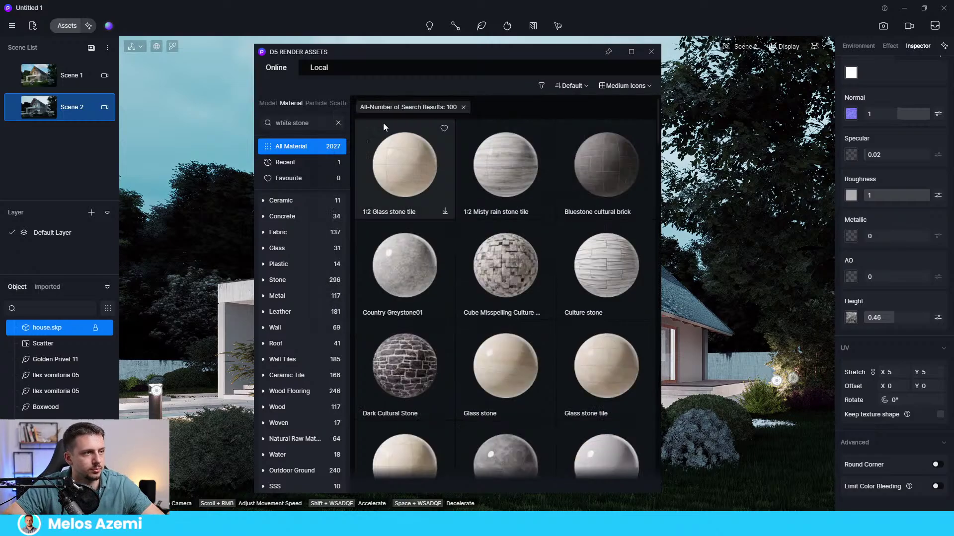
Shorten the search term in the online material library to "stone" and run the search
click(324, 126)
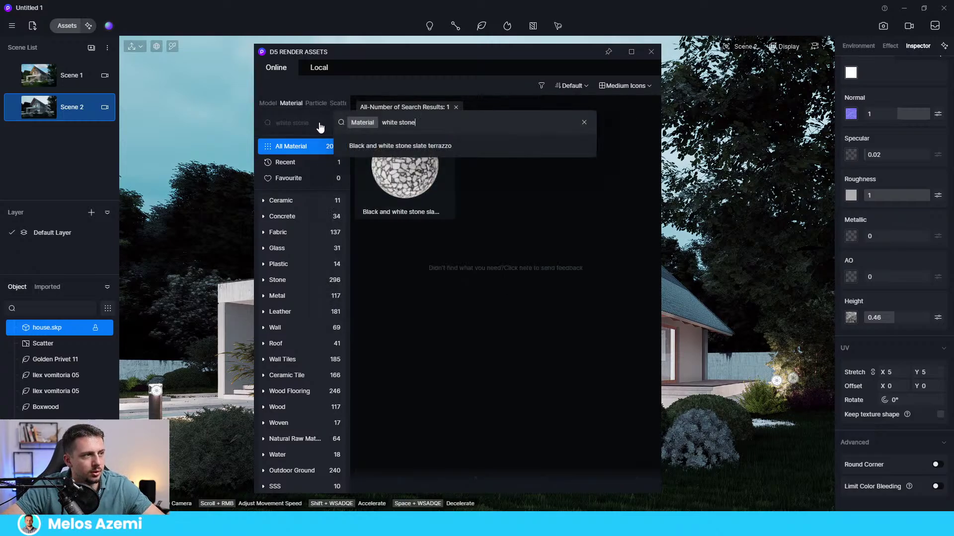
double_click(390, 123)
key(BackSpace)
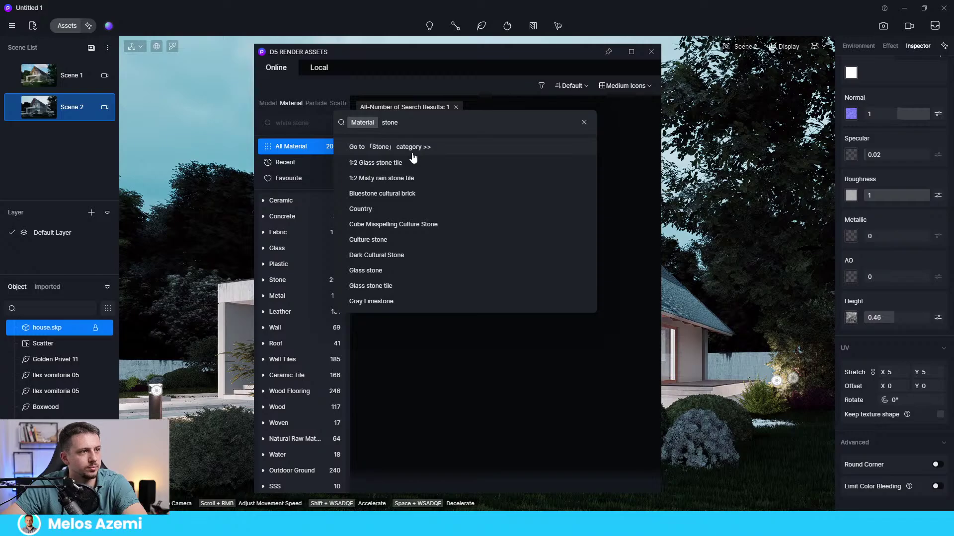
key(Return)
Browse the stone materials in the search results and download Irregular stone wall
scroll(490, 258, down, 10)
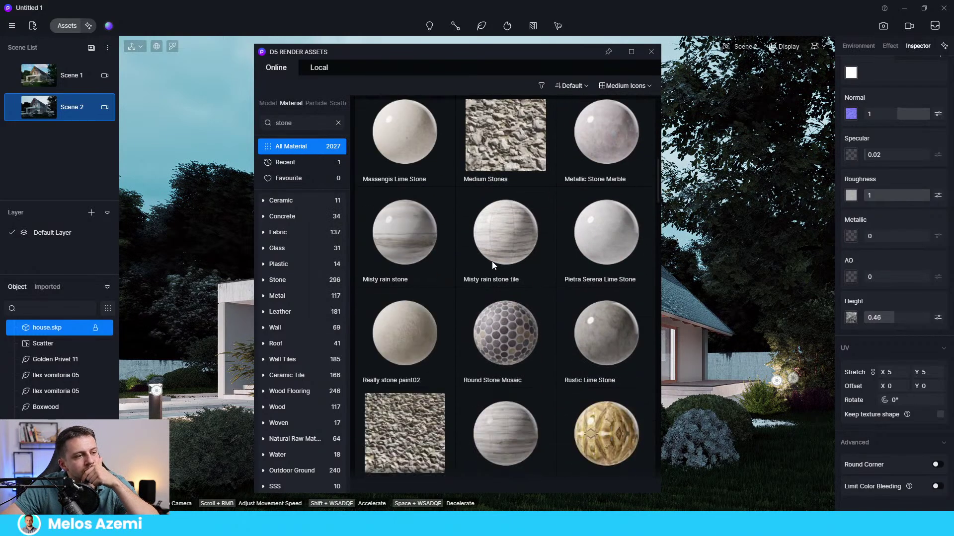
scroll(505, 235, down, 15)
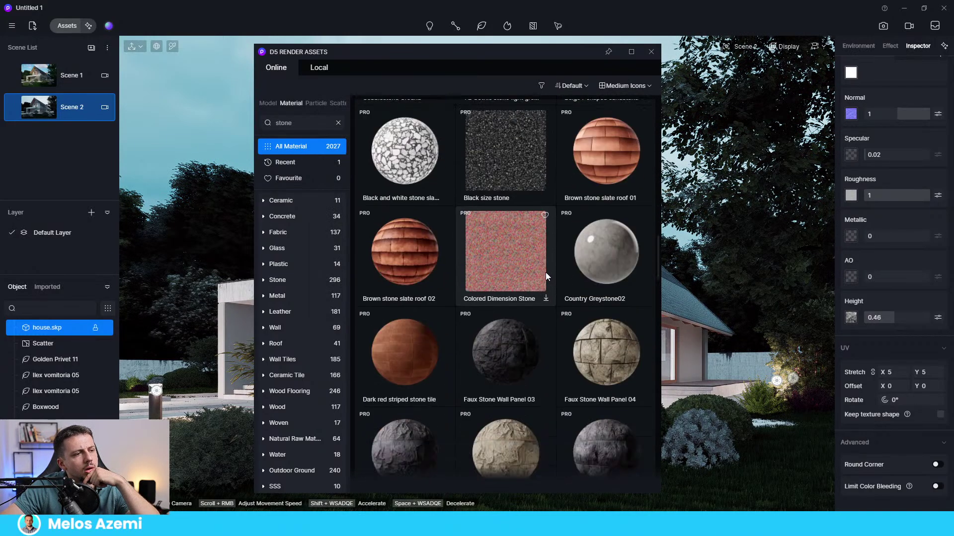
scroll(589, 268, down, 12)
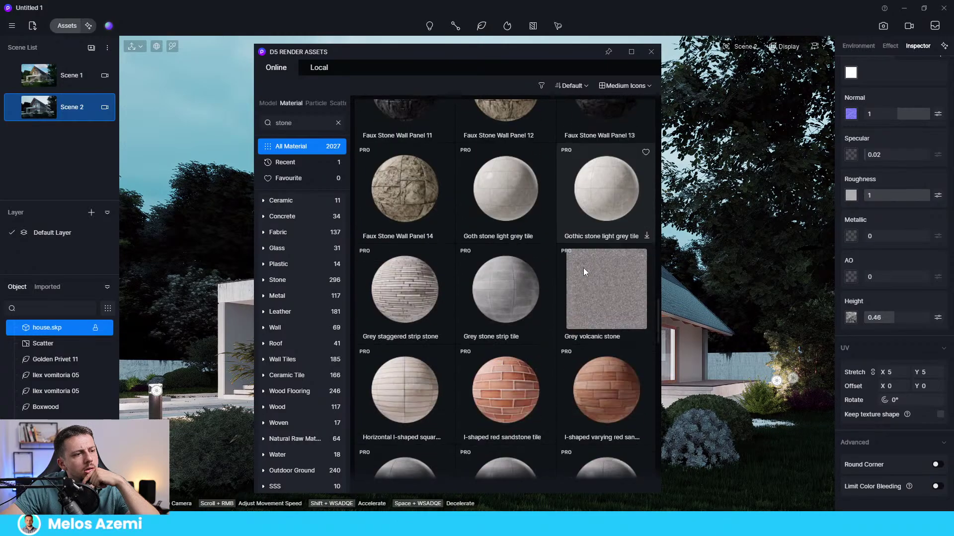
scroll(583, 267, down, 6)
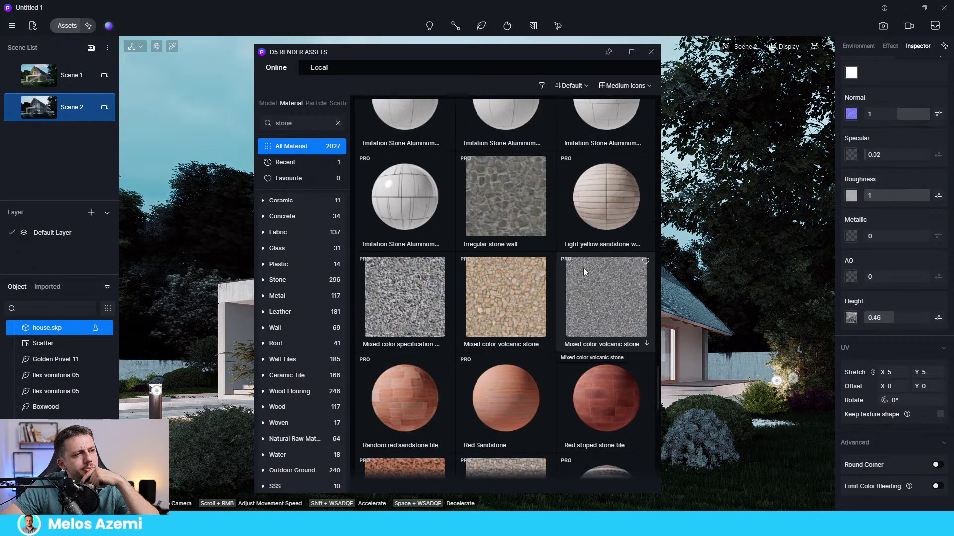
click(545, 187)
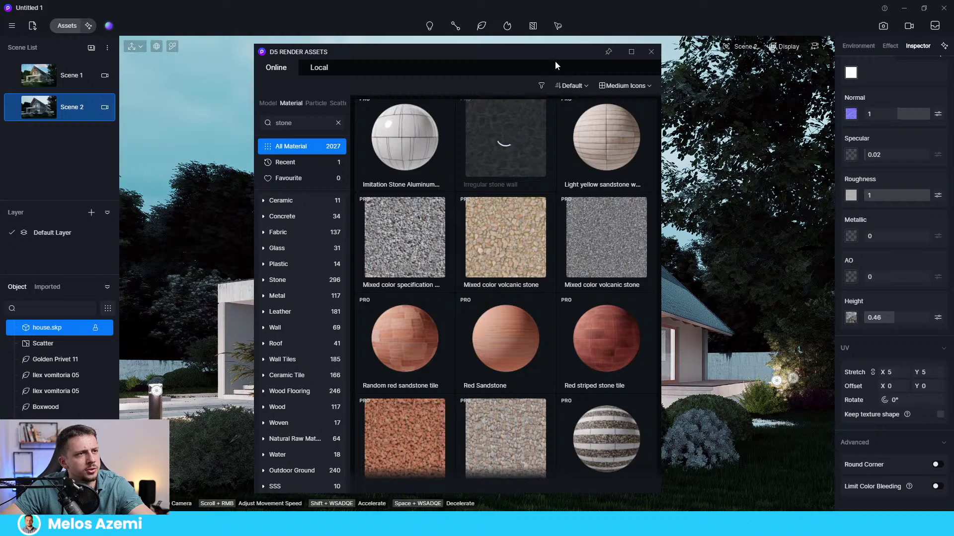
Apply the Irregular stone wall material to the ground-floor cladding and close the asset library
drag(556, 53, 953, 87)
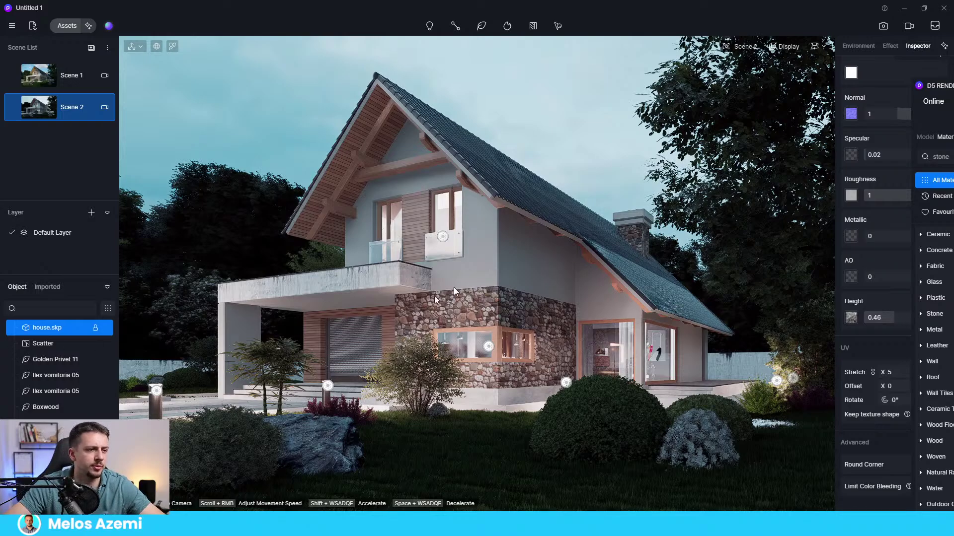
drag(941, 86, 575, 163)
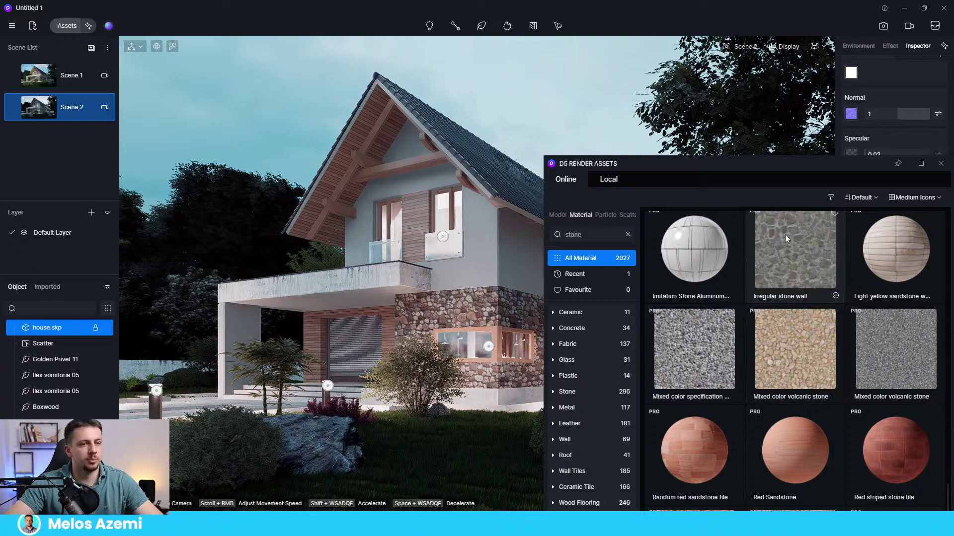
drag(784, 234, 522, 308)
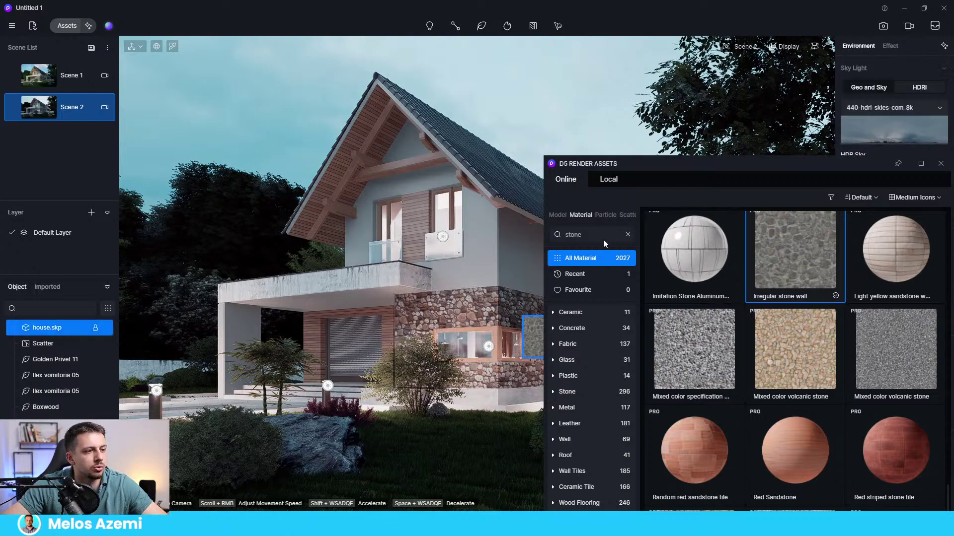
click(940, 163)
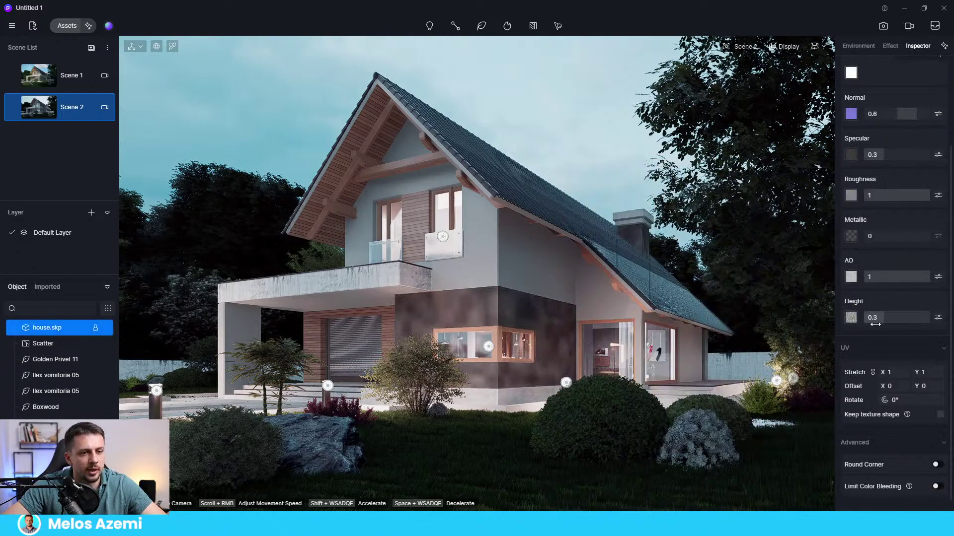
Try a UV stretch of 8 on the cladding's Irregular stone wall material and settle on 6 in X and Y
click(892, 373)
text(8)
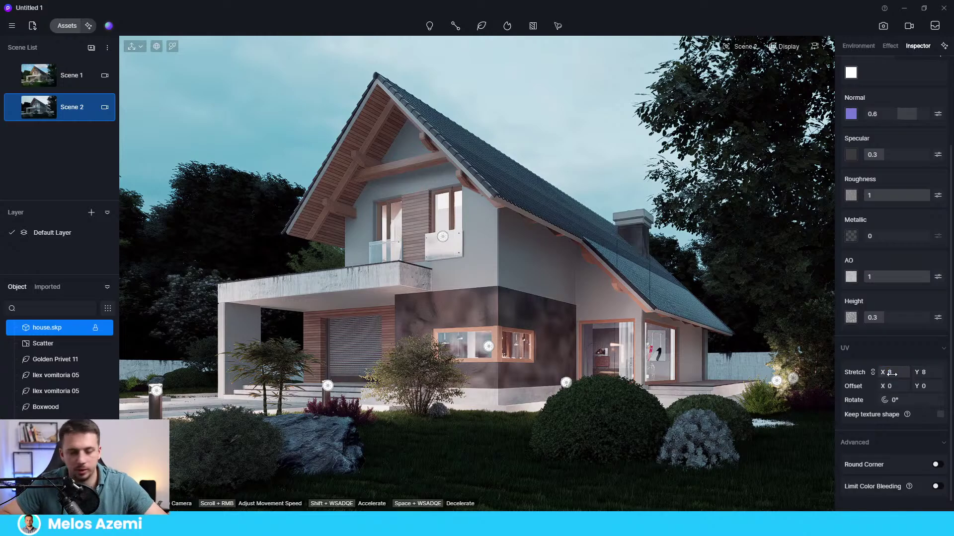
key(Return)
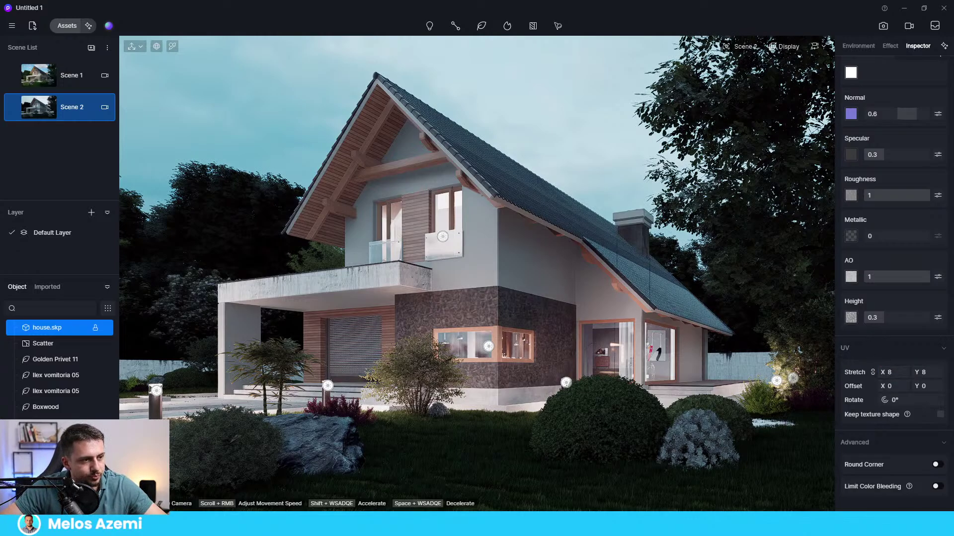
click(896, 373)
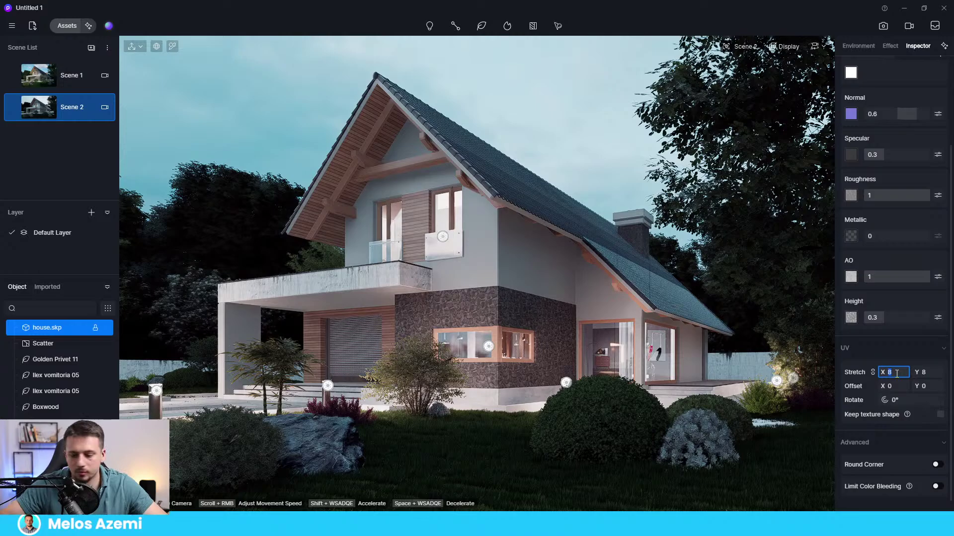
text(6)
key(Return)
Adjust the Irregular stone wall's base color map to a saturation of -30 and a brightness of 27
scroll(895, 209, up, 3)
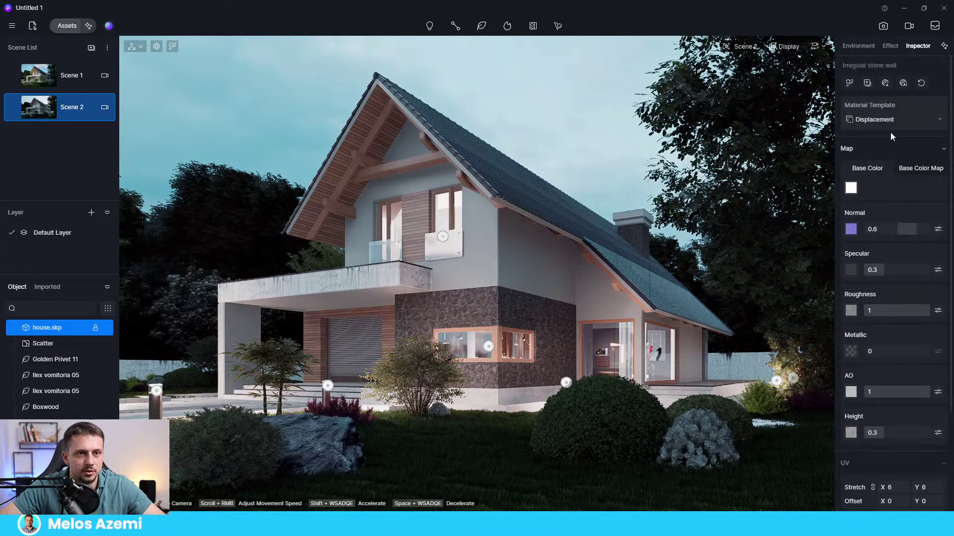
click(933, 170)
click(937, 188)
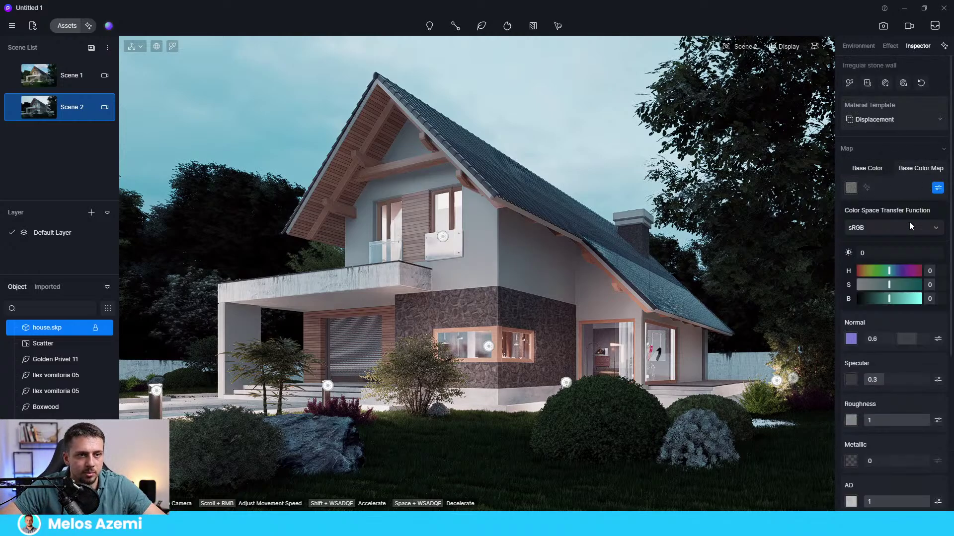
mouse_move(889, 299)
mouse_down()
mouse_move(913, 299)
mouse_move(879, 285)
mouse_up()
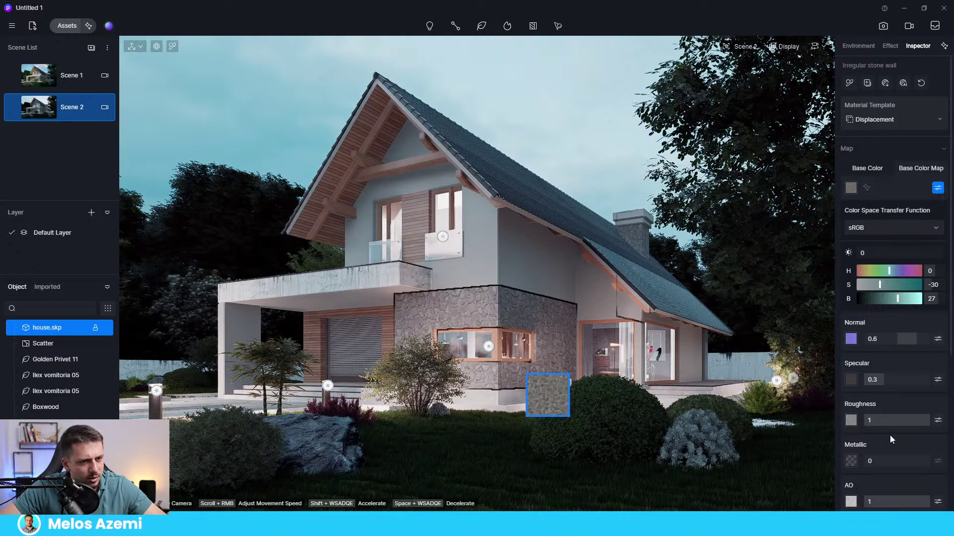
Set the Irregular stone wall material's height to 1 and its roughness to 0.82
scroll(894, 431, down, 2)
drag(899, 423, 930, 429)
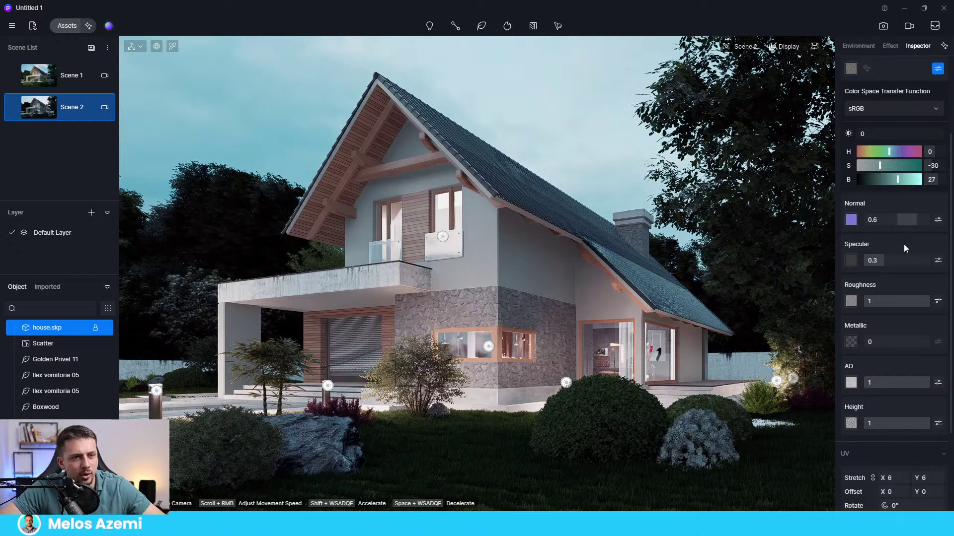
mouse_move(925, 296)
mouse_down()
mouse_move(863, 306)
mouse_move(918, 312)
mouse_up()
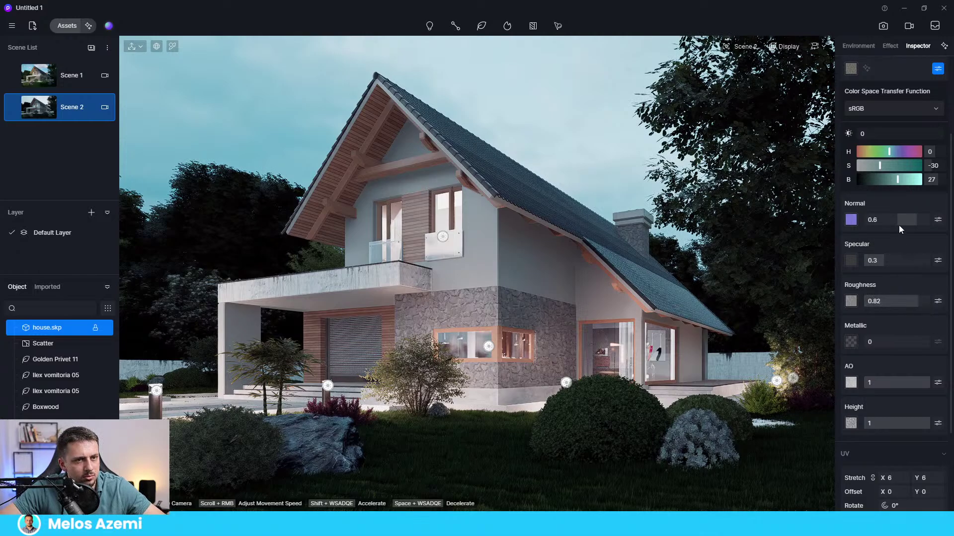
Readjust the Irregular stone wall's base color map to a saturation of -8 and a brightness of 14
scroll(915, 232, up, 3)
click(855, 183)
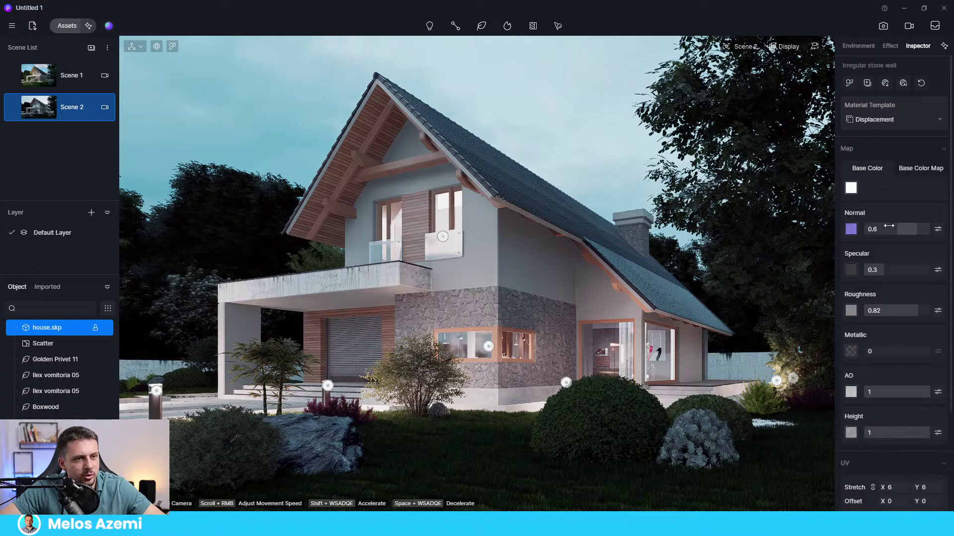
click(919, 169)
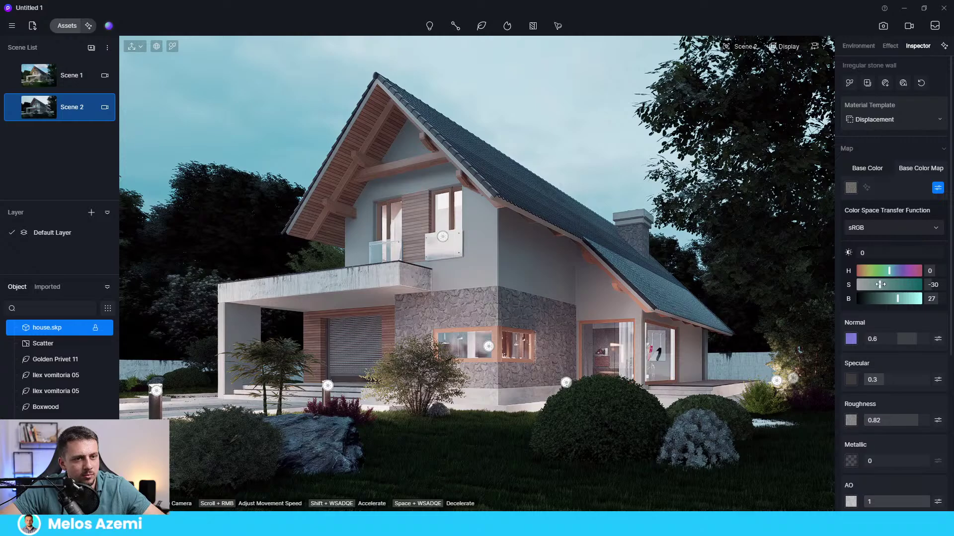
mouse_move(880, 285)
mouse_down()
mouse_move(913, 283)
mouse_move(886, 284)
mouse_move(881, 298)
mouse_move(893, 298)
mouse_up()
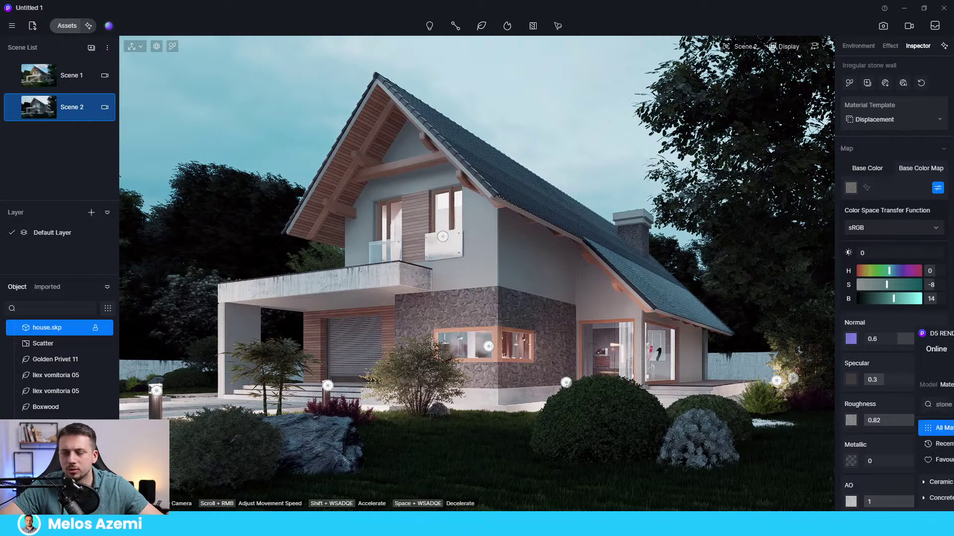
Bring back the asset library, browse further through the stone results and download Faux Stone Wall Panel 02
drag(953, 334, 565, 46)
scroll(638, 309, down, 3)
scroll(638, 309, down, 1)
scroll(558, 309, down, 4)
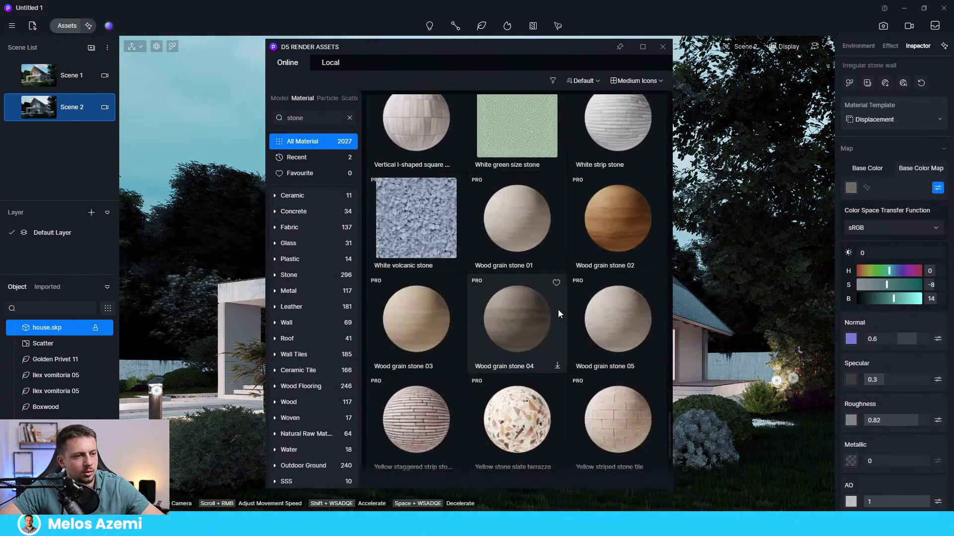
scroll(558, 313, down, 3)
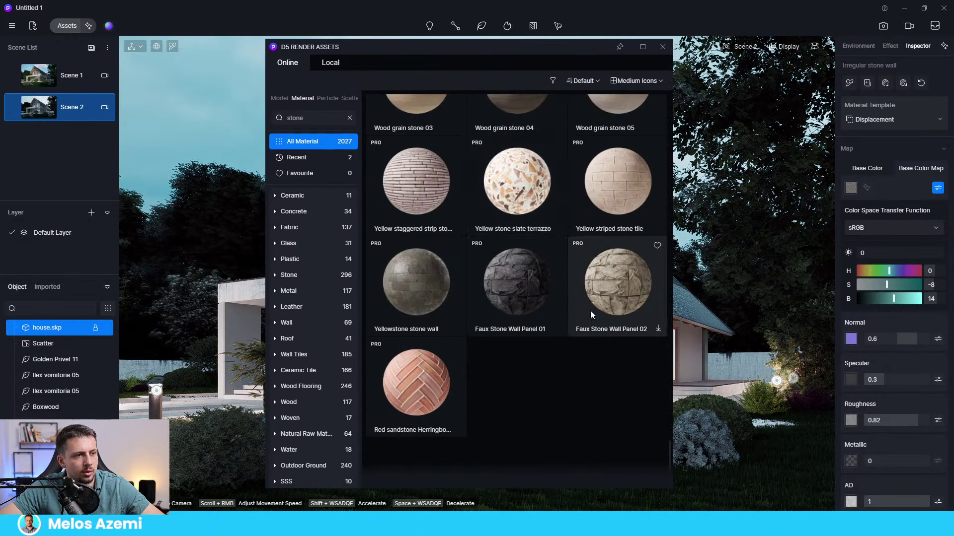
click(657, 330)
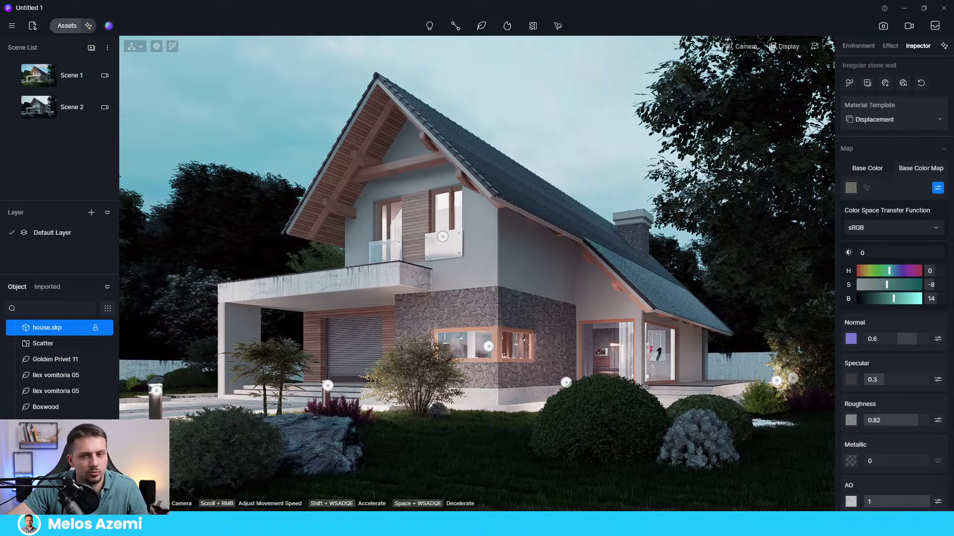
Move the asset library clear of the house's stone wall and apply Faux Stone Wall Panel 02 to the ground-floor cladding
click(67, 26)
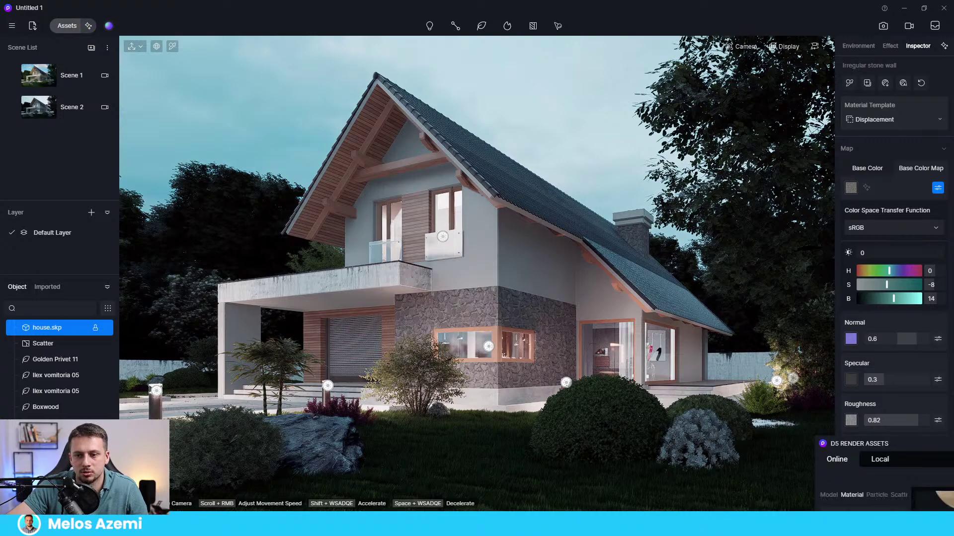
drag(324, 67, 363, 81)
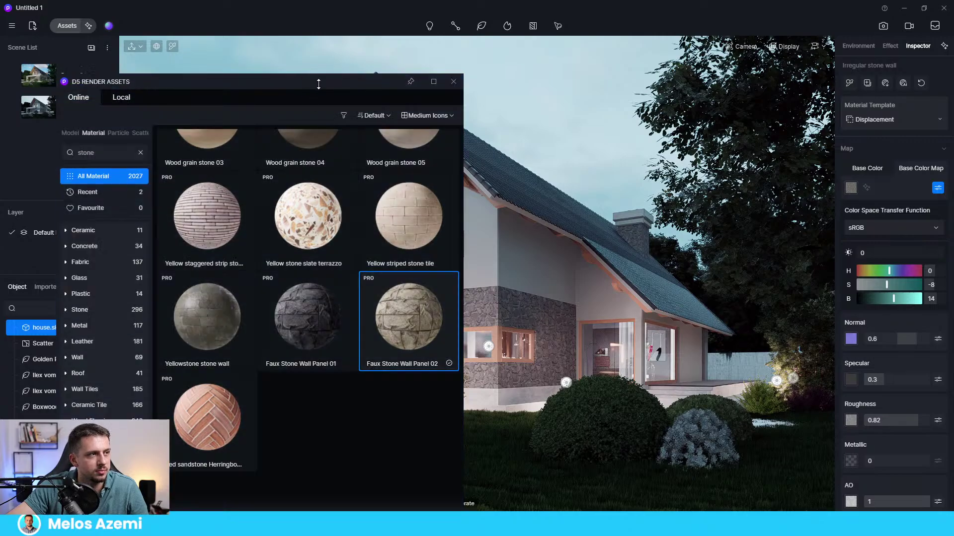
click(554, 328)
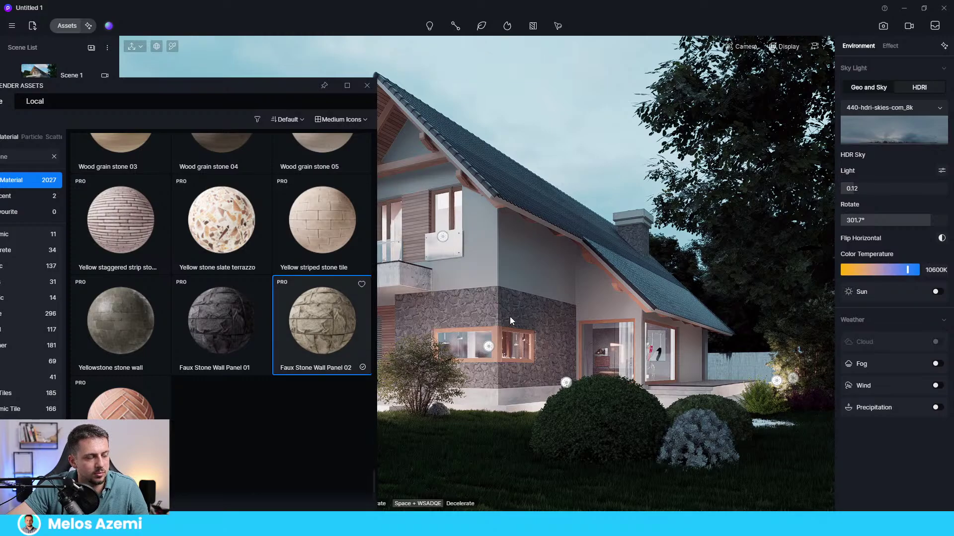
drag(335, 329, 470, 308)
Try a UV stretch of 5 in X and Y on the cladding's Faux Stone Wall Panel 02 material
scroll(894, 398, down, 3)
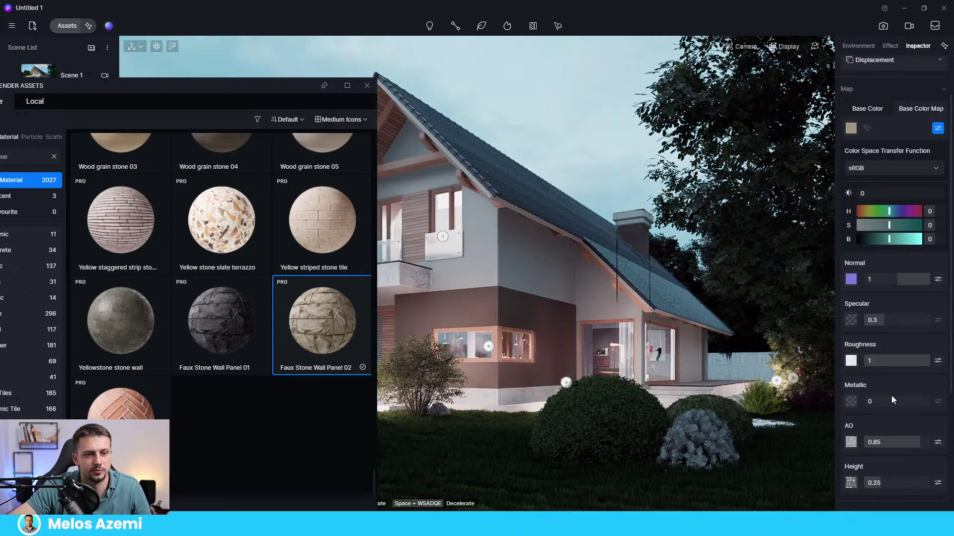
click(894, 418)
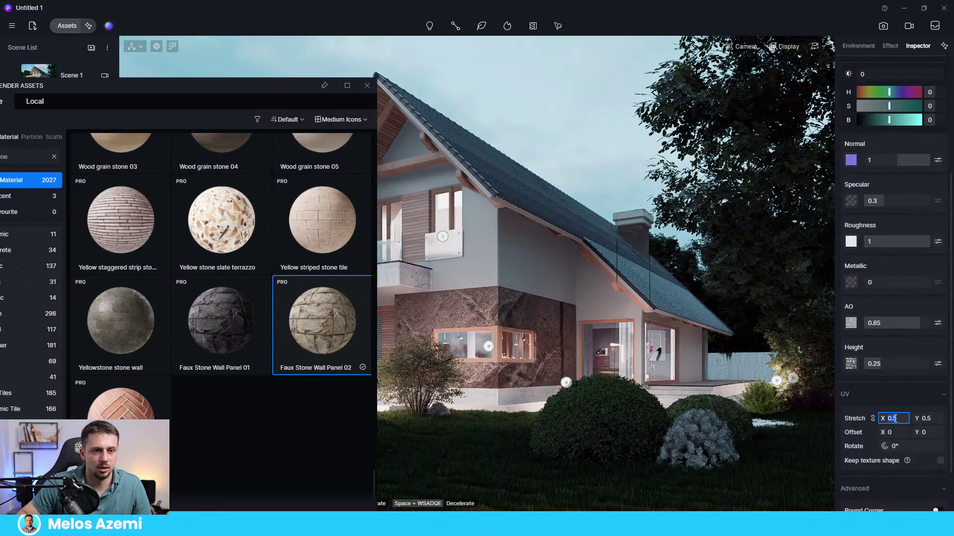
text(5)
key(Return)
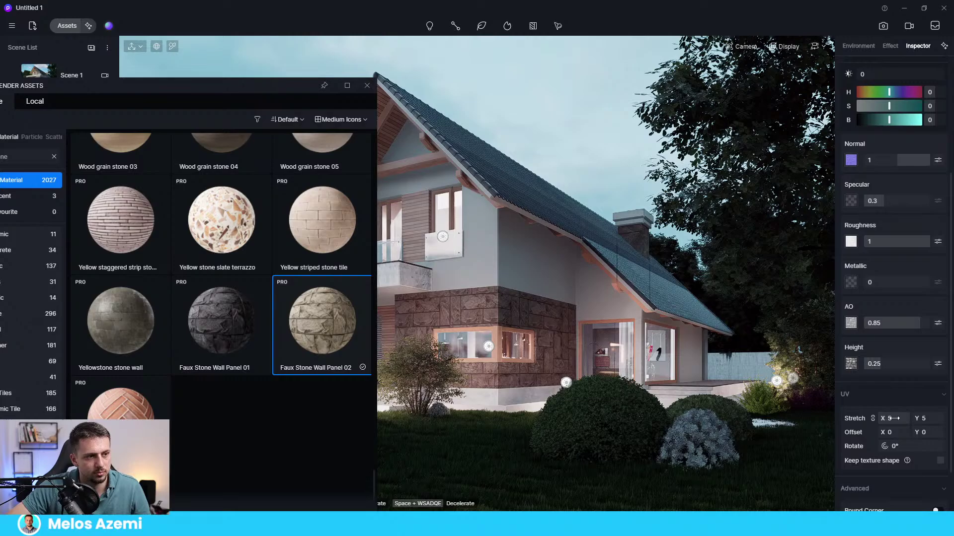
Set the UV stretch of the Faux Stone Wall Panel 02 cladding to 8 in X and Y
click(894, 418)
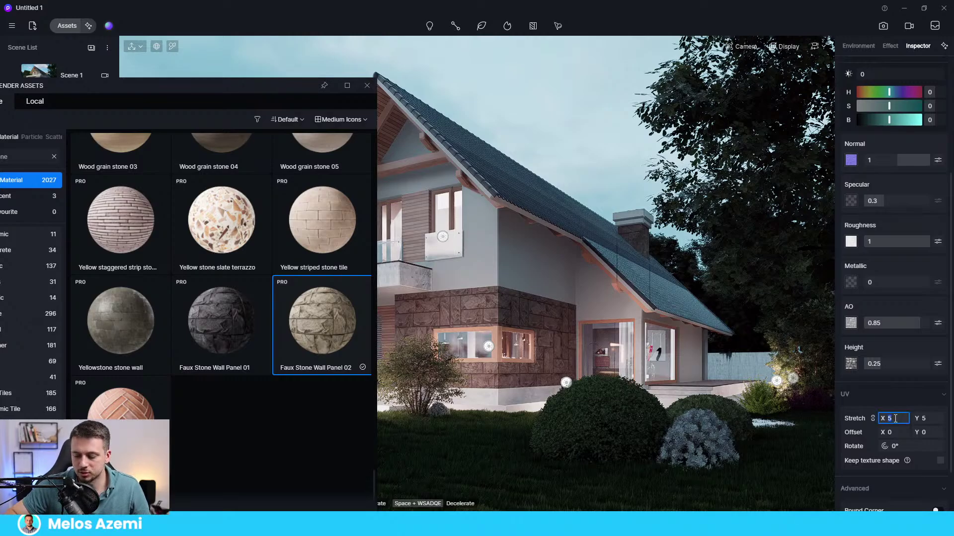
text(8)
key(Return)
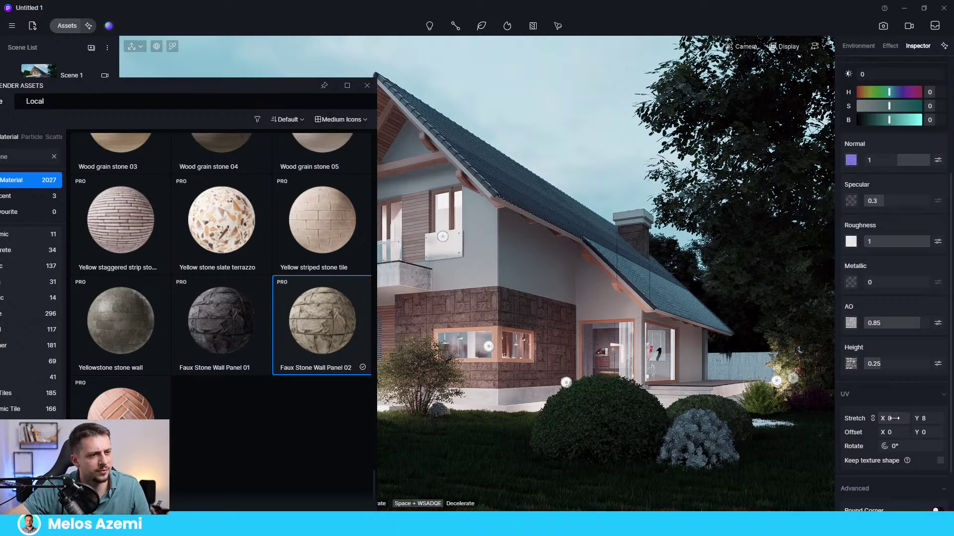
Look back through the library's stone materials, close the library, and replace the cladding's Faux Stone Wall Panel 02 with a dark irregular stone
drag(322, 320, 938, 435)
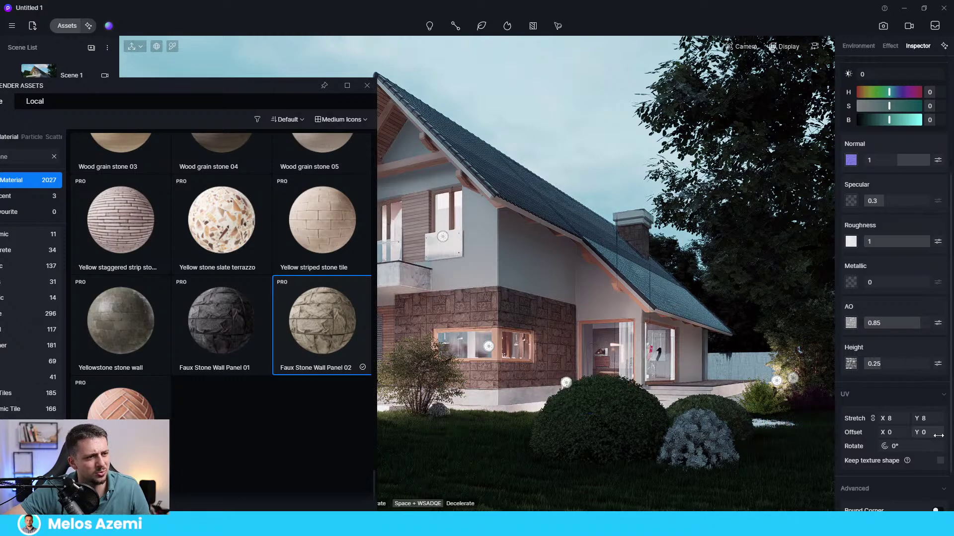
scroll(286, 302, up, 3)
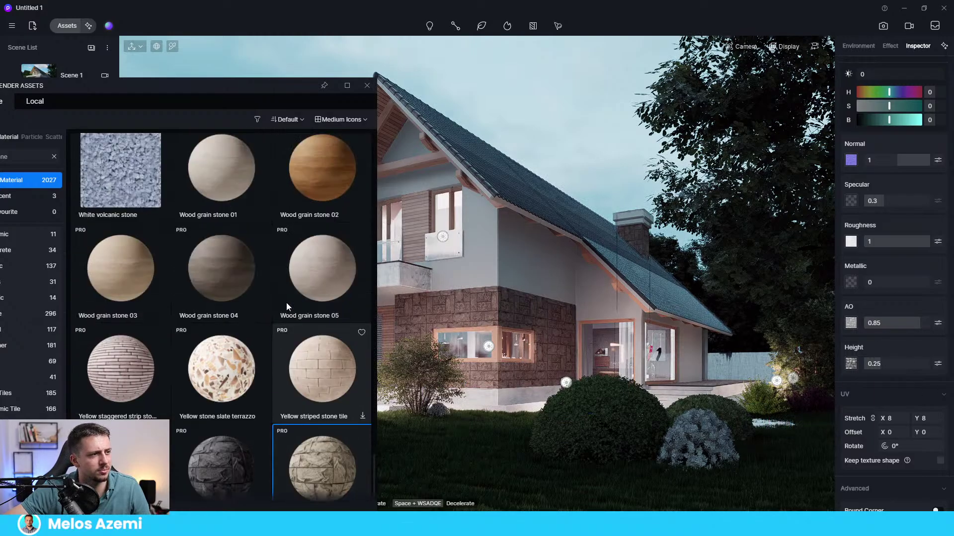
scroll(288, 302, up, 10)
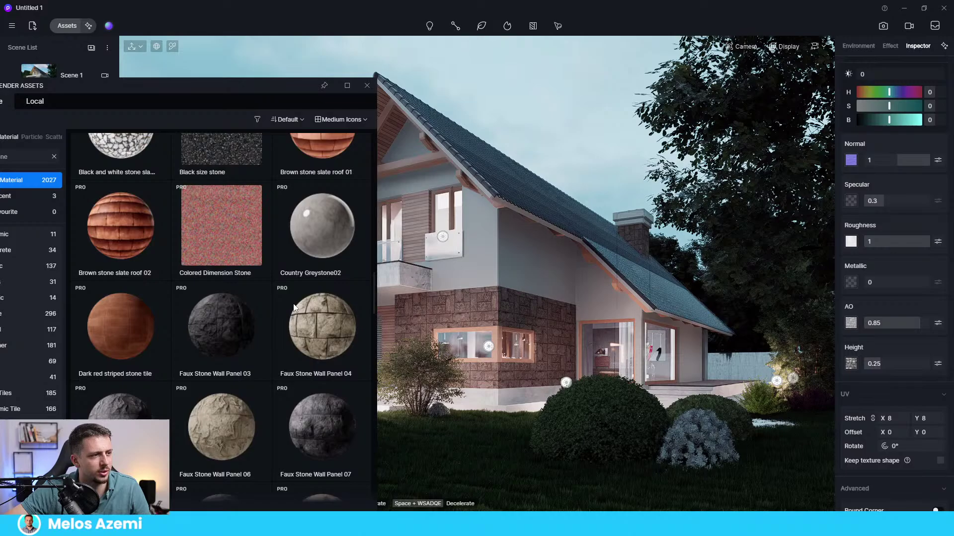
drag(294, 306, 517, 100)
click(517, 95)
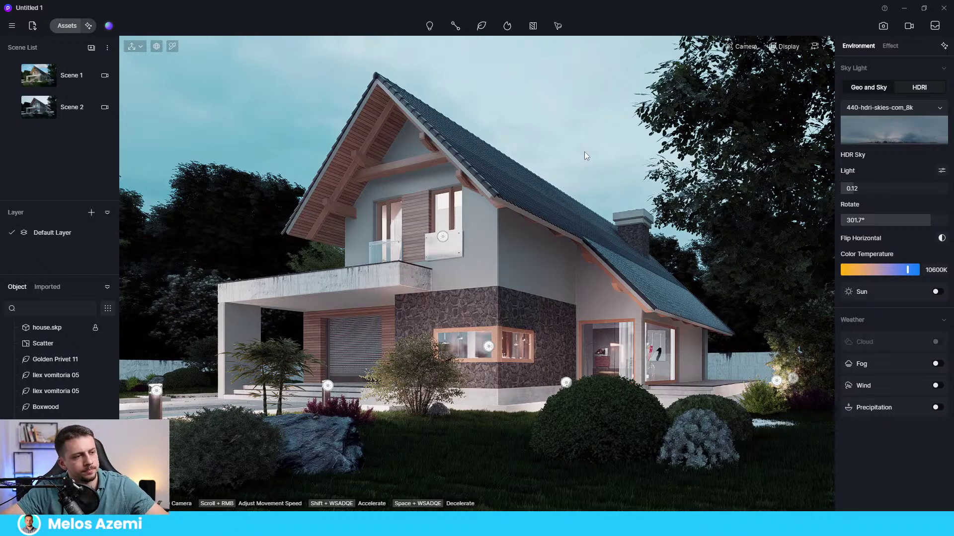
click(554, 338)
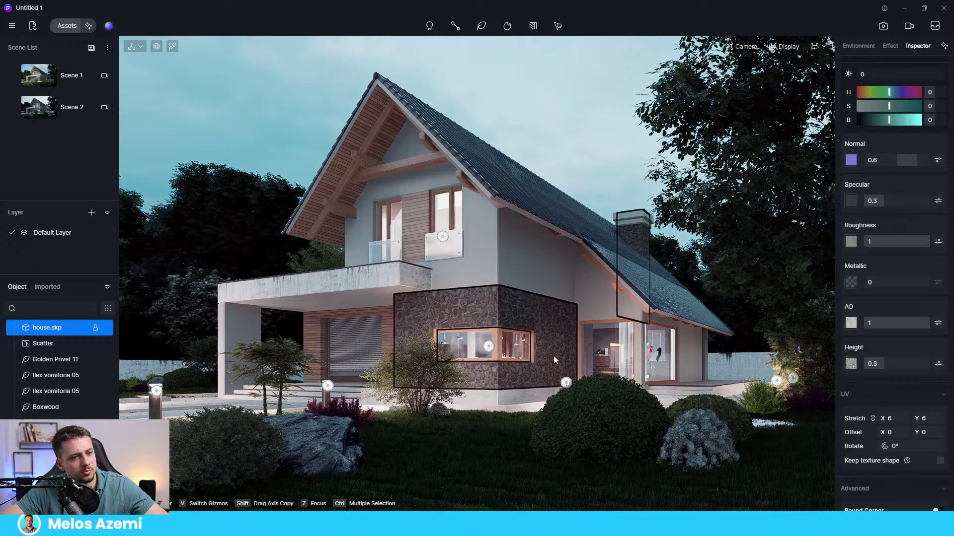
scroll(907, 417, up, 3)
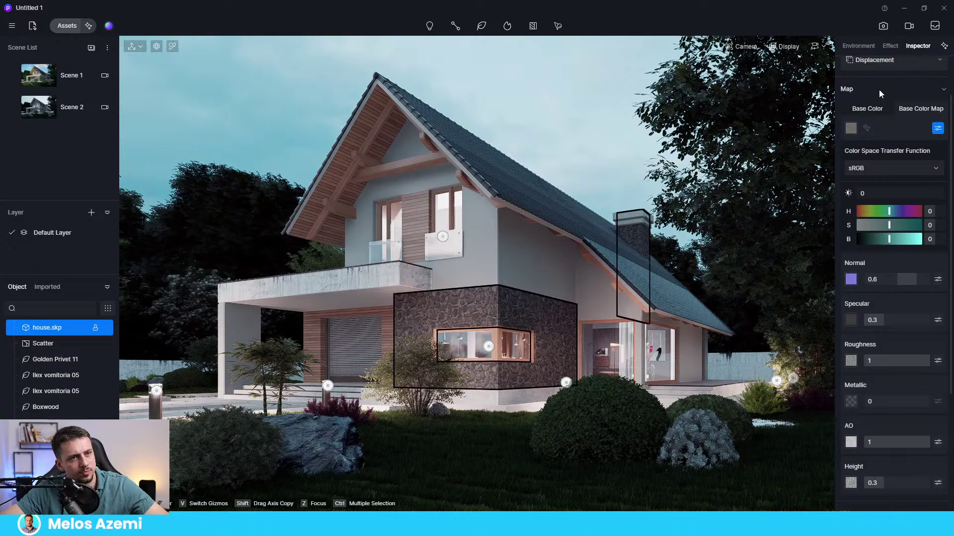
click(878, 110)
click(770, 163)
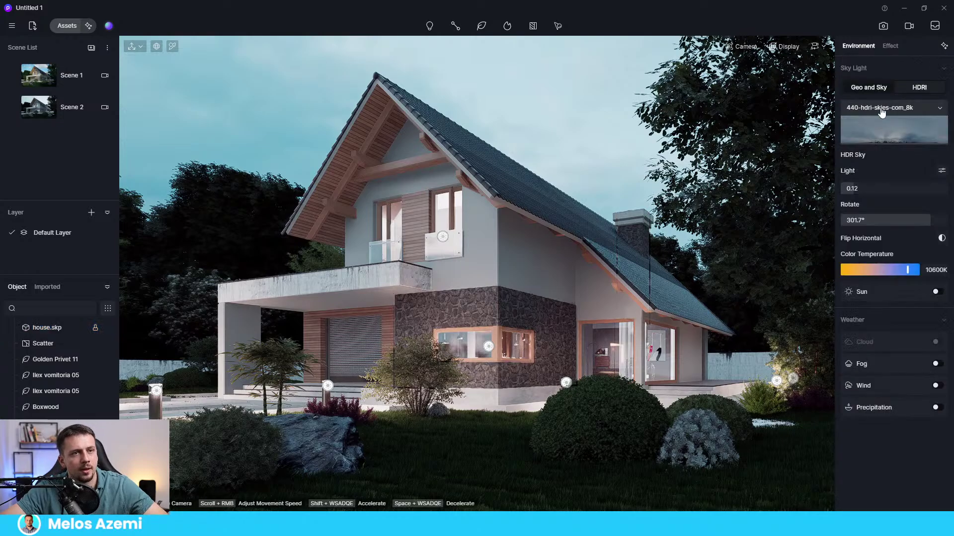
Pick the ground-floor cladding's stone material with the material picker and inspect its base color map
click(528, 334)
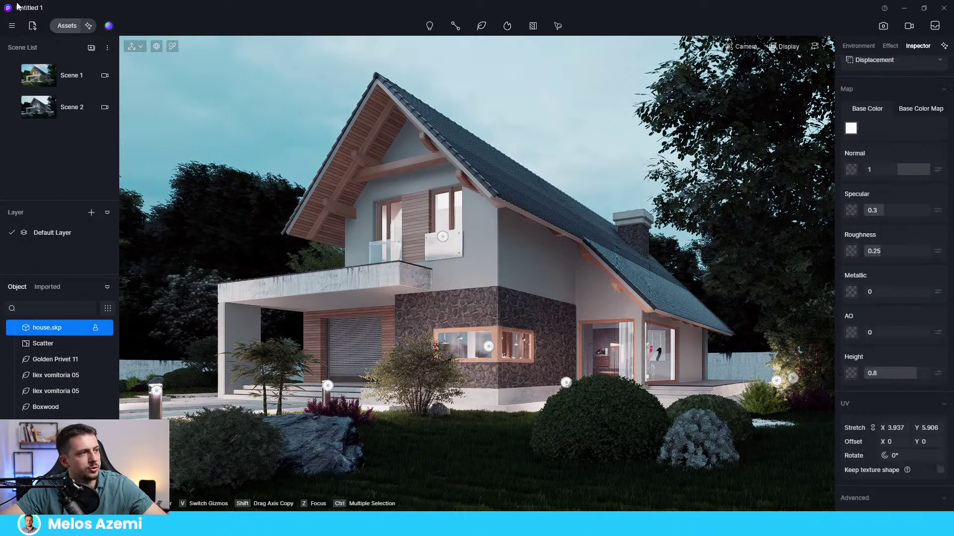
click(172, 47)
click(408, 347)
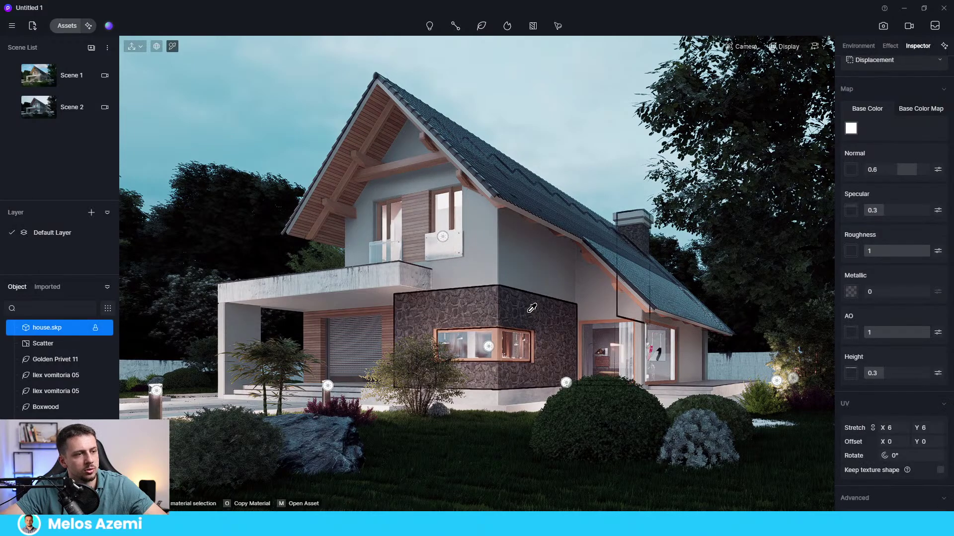
click(897, 110)
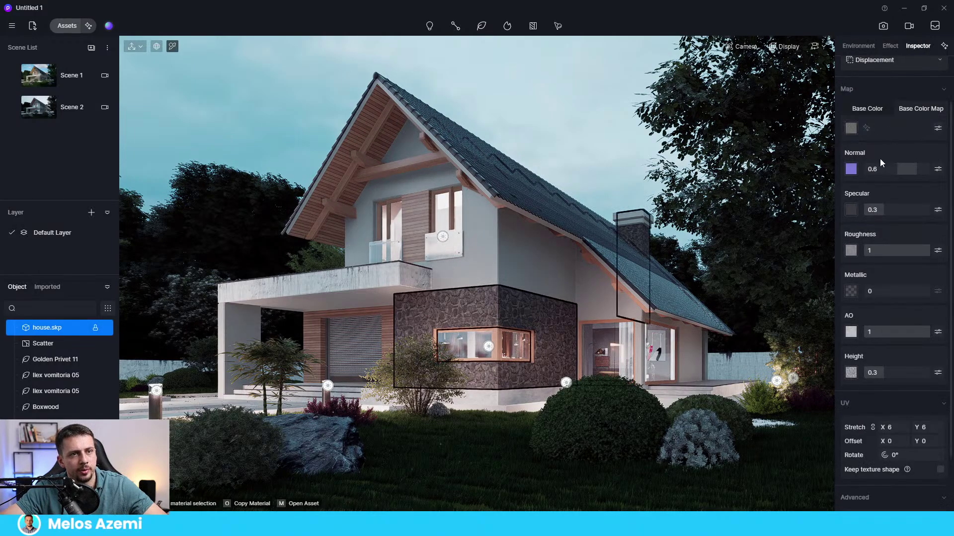
click(851, 128)
key(Escape)
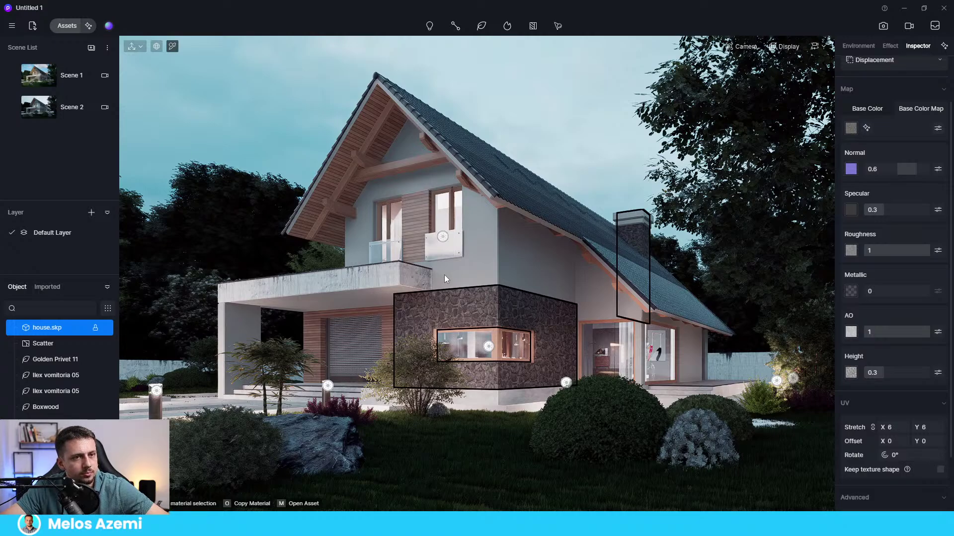
Undo the last two material changes and pick the ground-floor stone cladding again
key(ctrl+z)
key(ctrl+z)
click(544, 355)
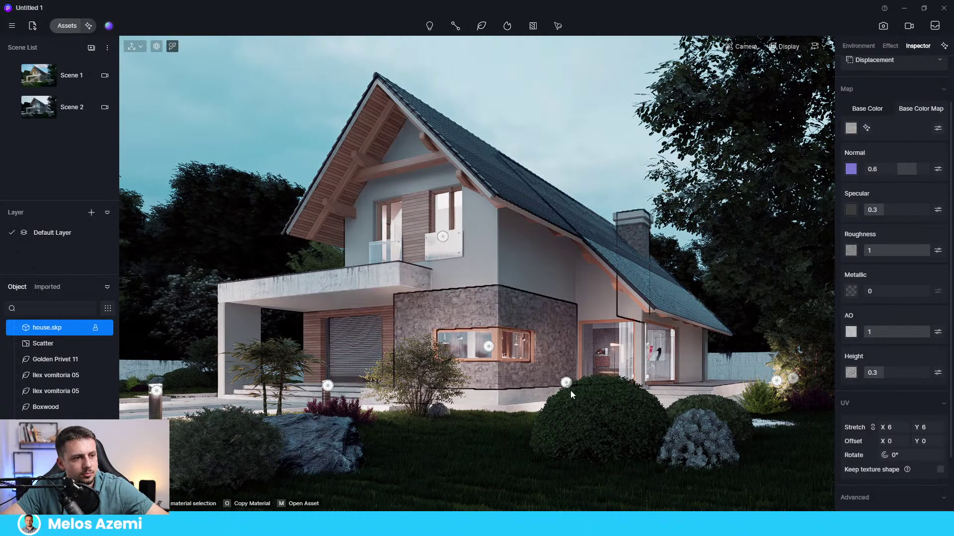
Try to enhance the cladding's base color map with Ultra HD Texture
click(866, 128)
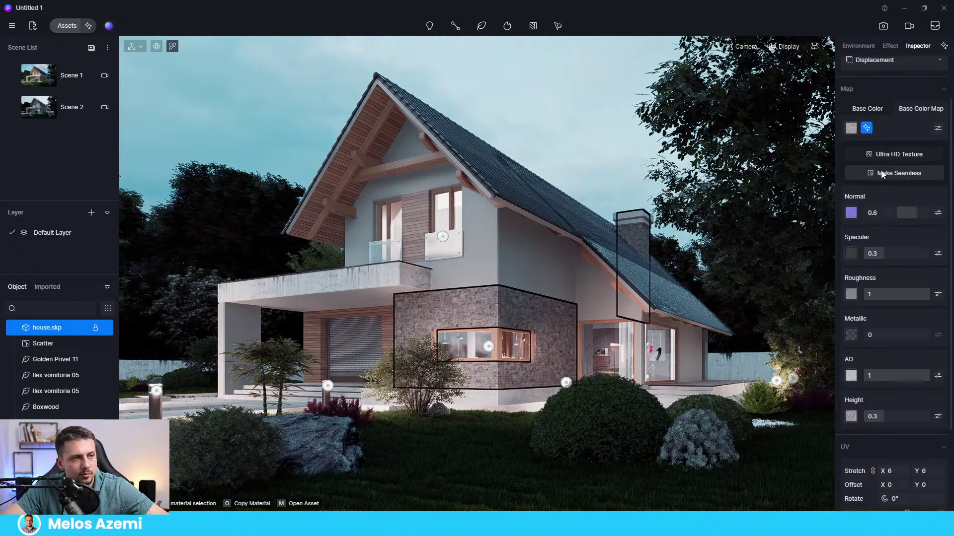
click(909, 155)
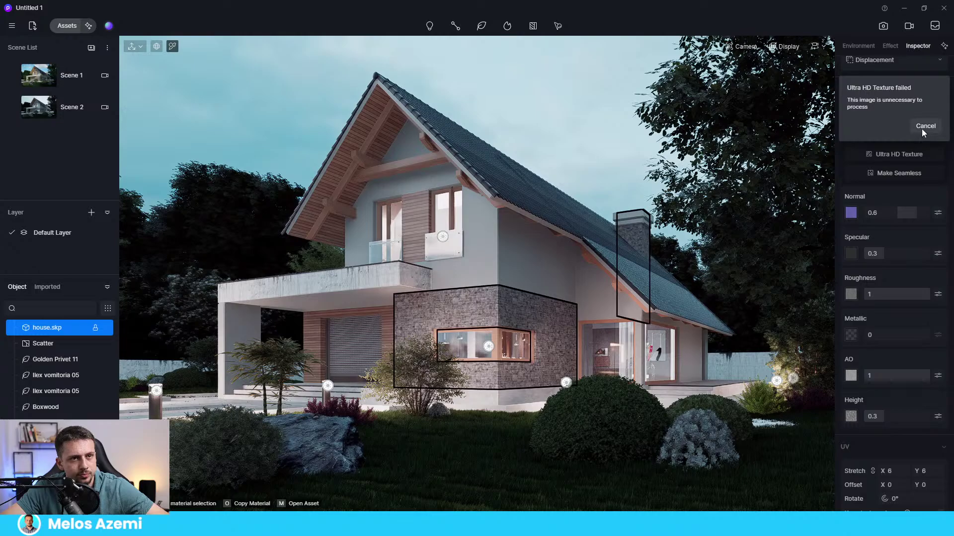
click(924, 127)
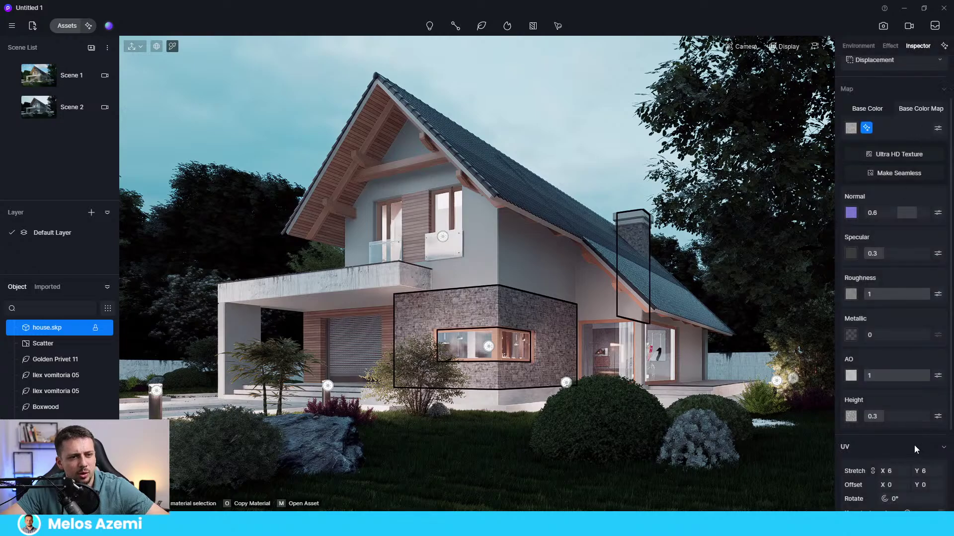
Try UV stretches of 9 and 4 on the stone cladding, settle on 3 in X and Y, and set its height to 0.6
click(899, 484)
drag(896, 473, 896, 473)
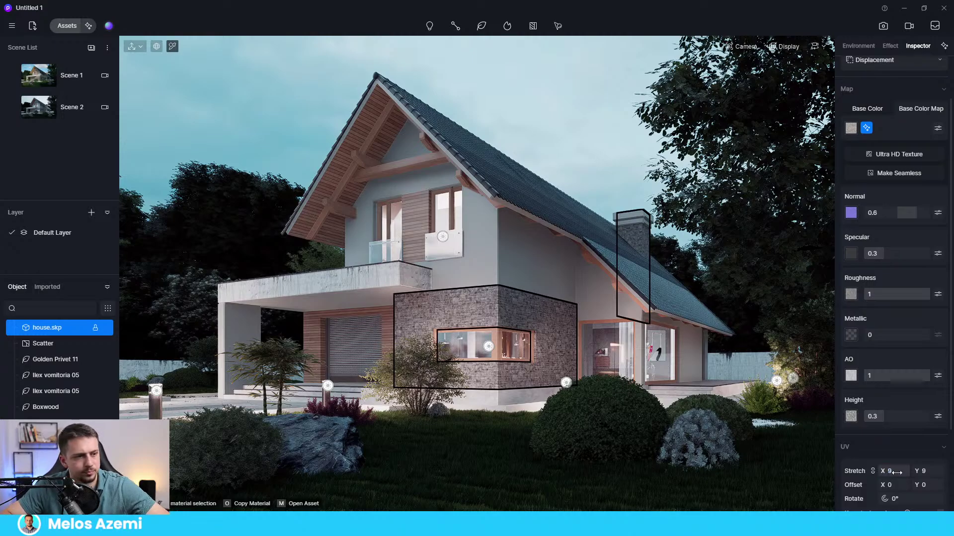
click(897, 472)
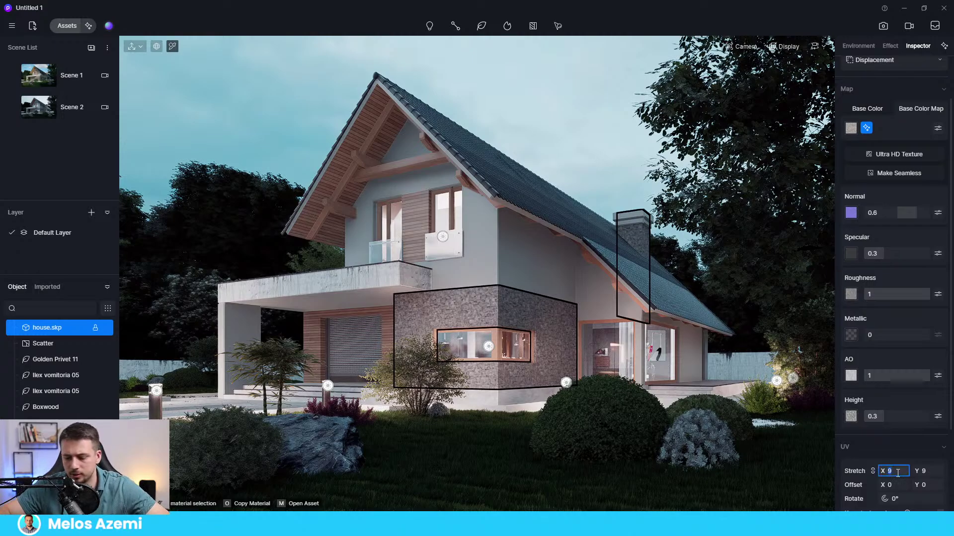
key(BackSpace)
text(4)
key(Return)
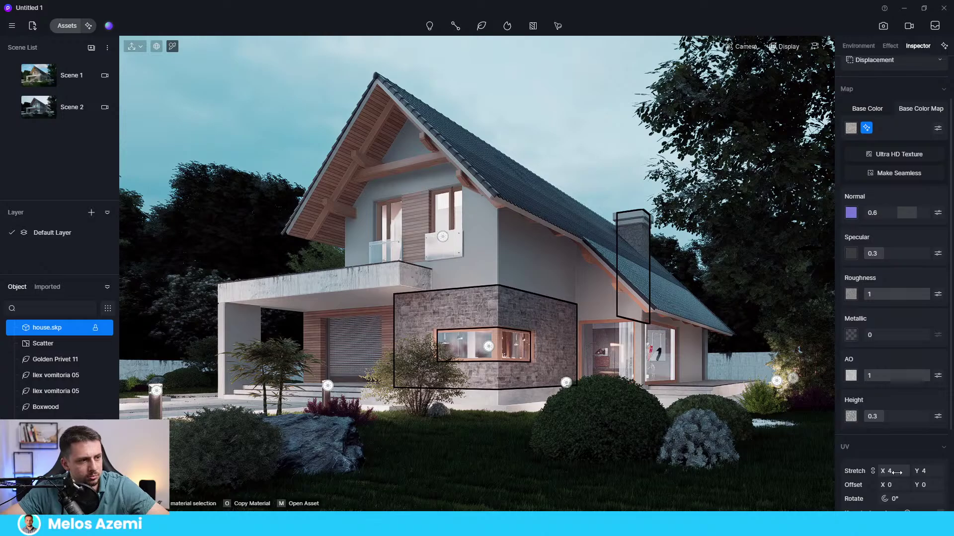
drag(898, 472, 897, 472)
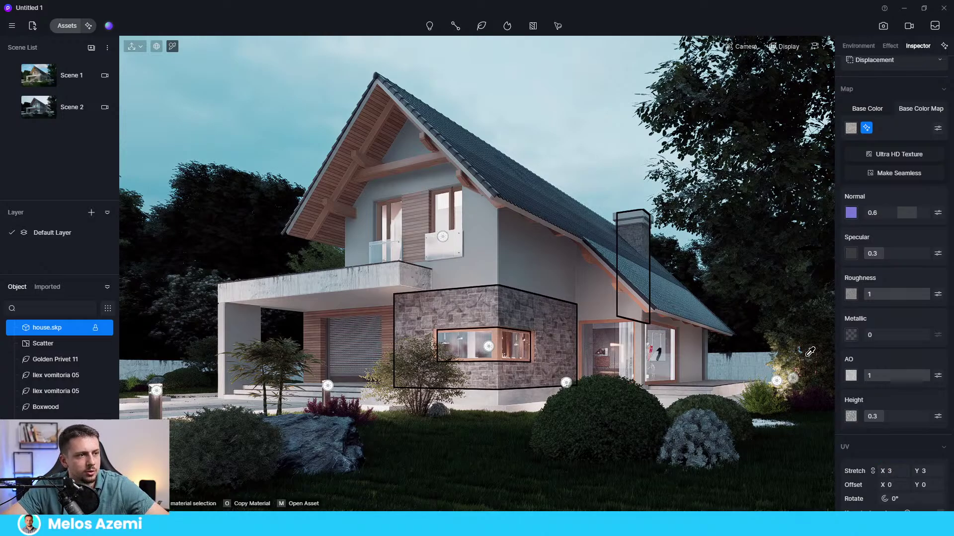
drag(894, 416, 905, 420)
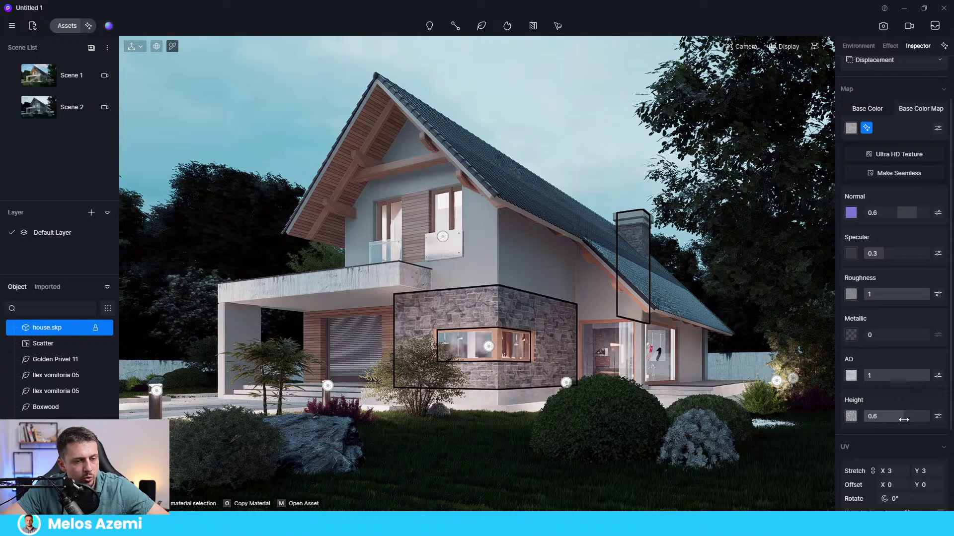
click(866, 128)
click(866, 128)
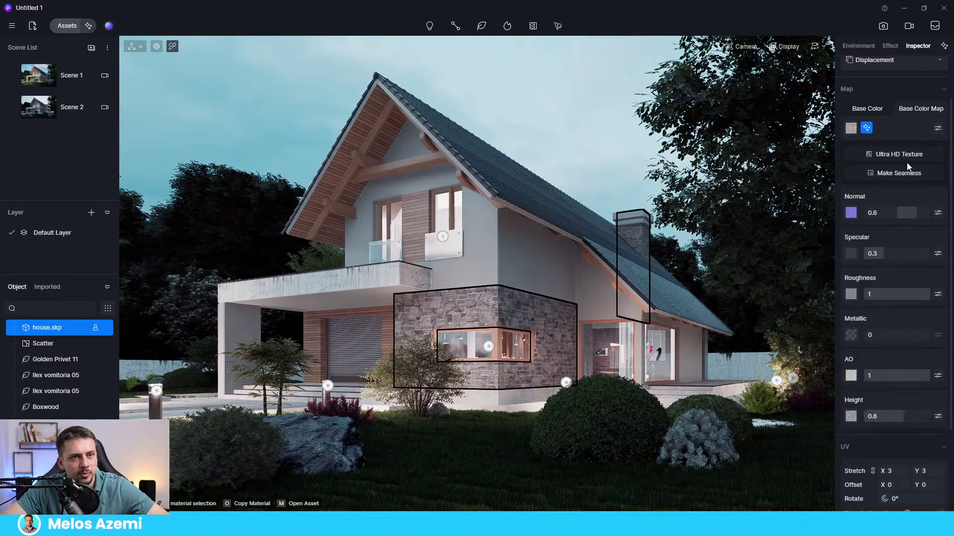
click(938, 129)
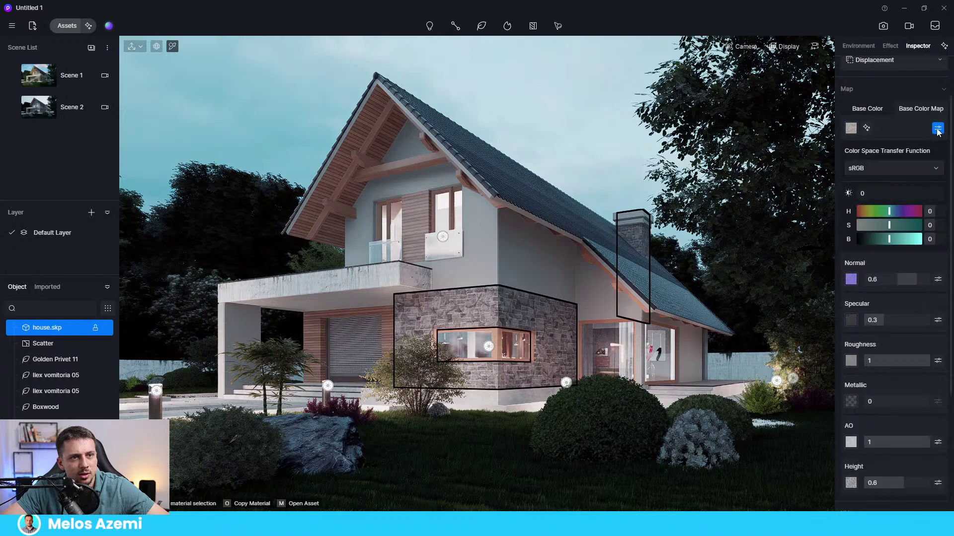
click(937, 129)
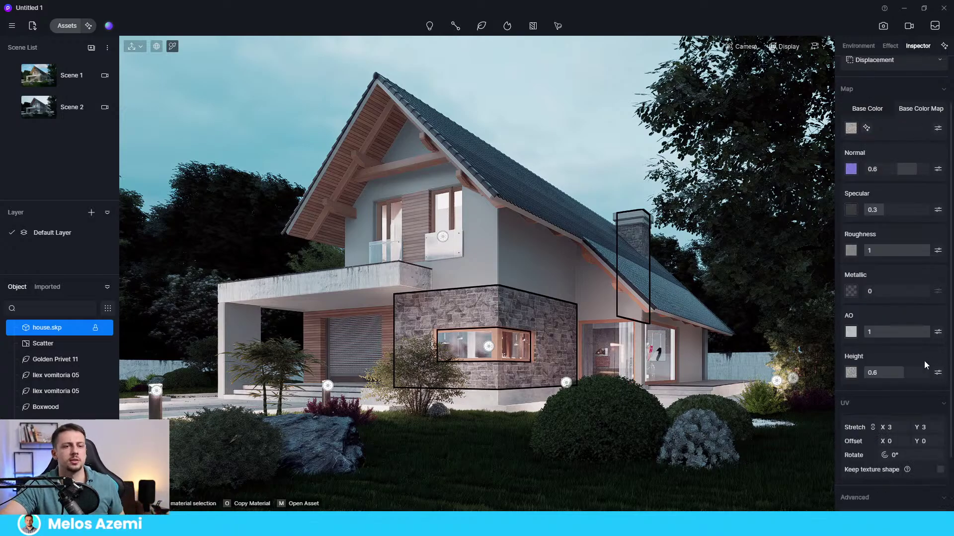
click(938, 375)
click(939, 376)
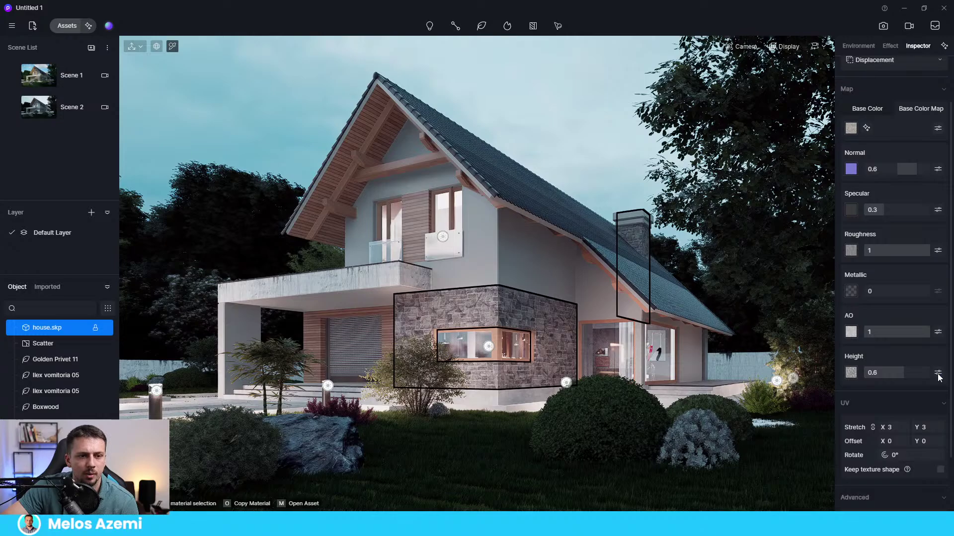
Enable Round Corner on the cladding material with a radius of 12.4 and leave the material selection
scroll(885, 426, down, 3)
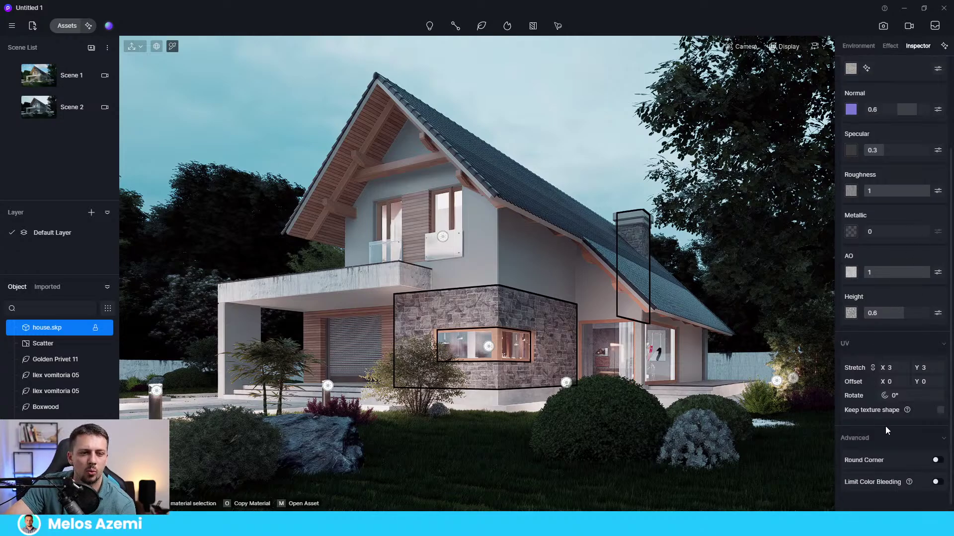
click(936, 450)
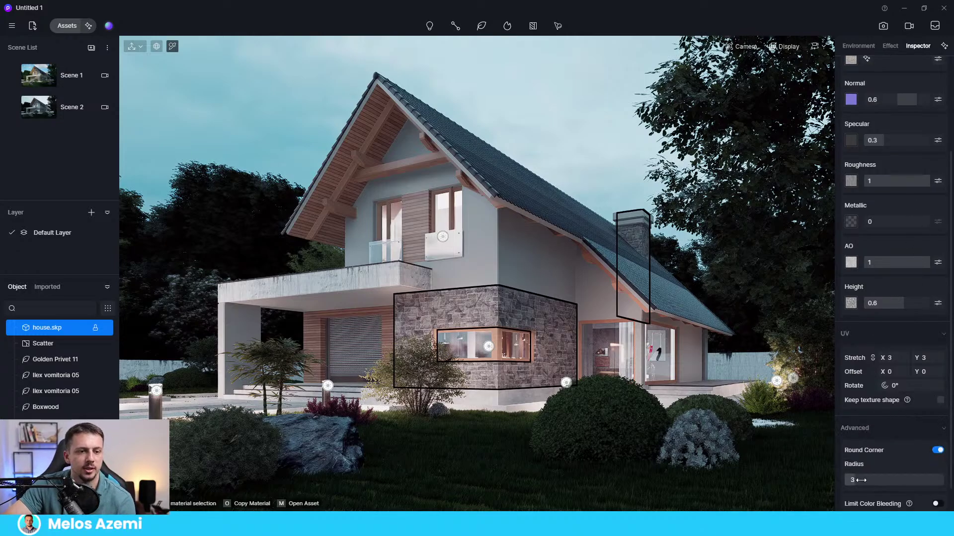
drag(851, 481, 885, 483)
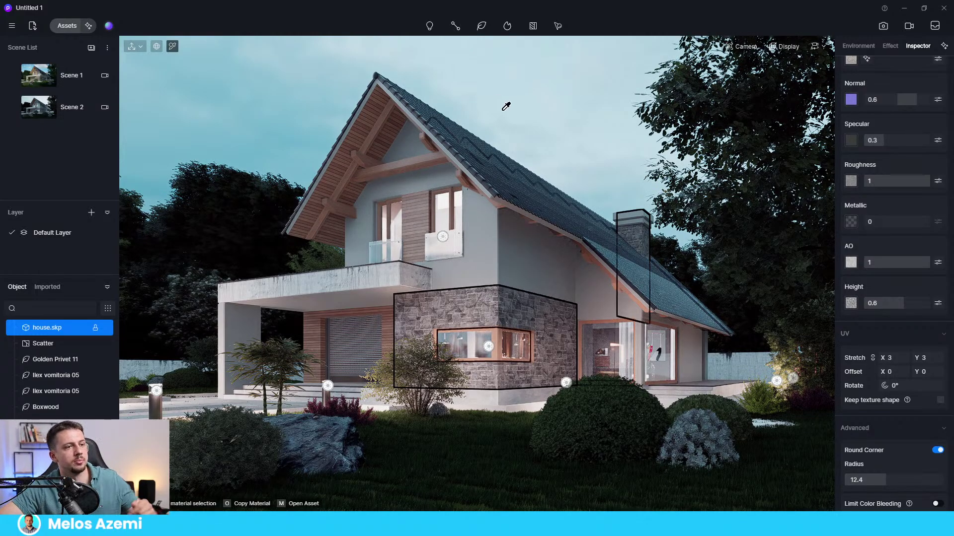
key(Escape)
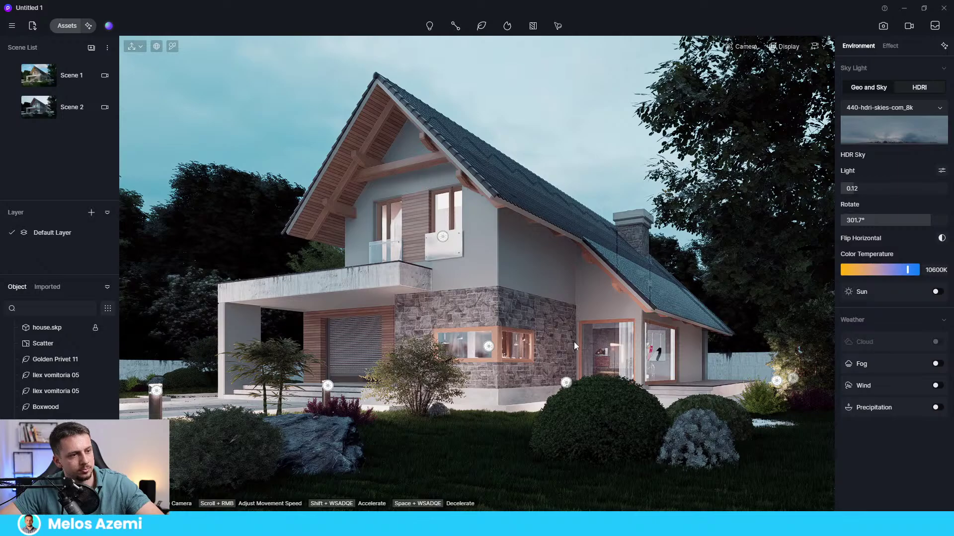
Pick the stone cladding again and adjust its base color map to saturation -42 with brightness 0
click(173, 46)
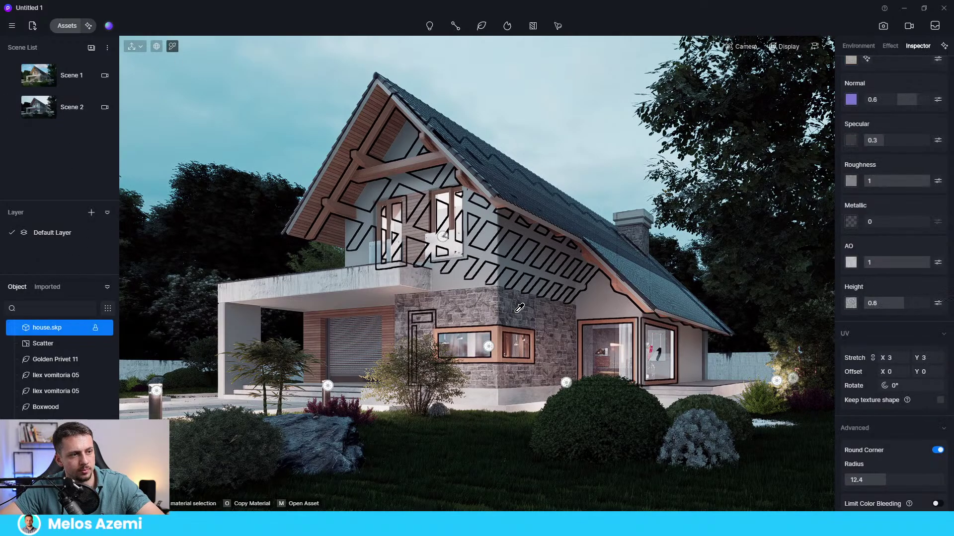
click(543, 307)
scroll(907, 164, up, 4)
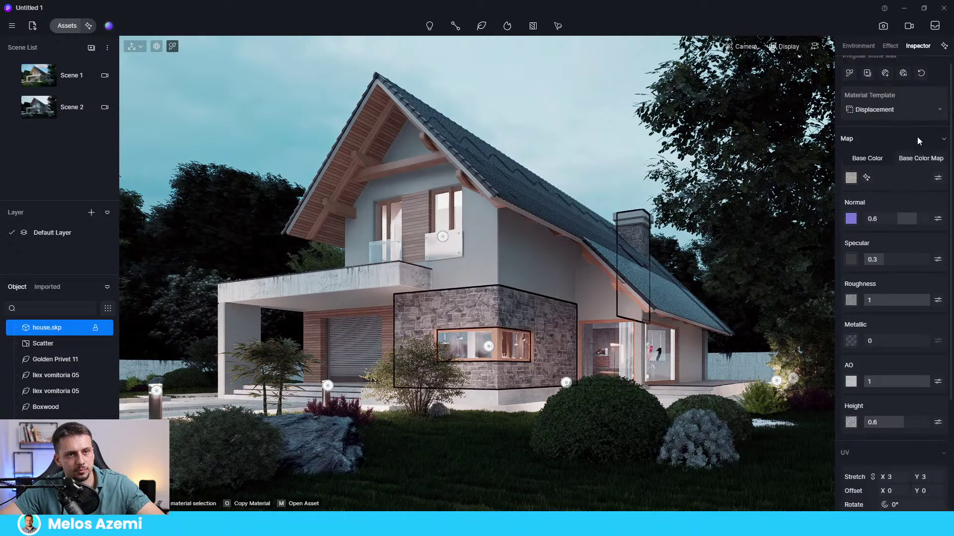
click(937, 179)
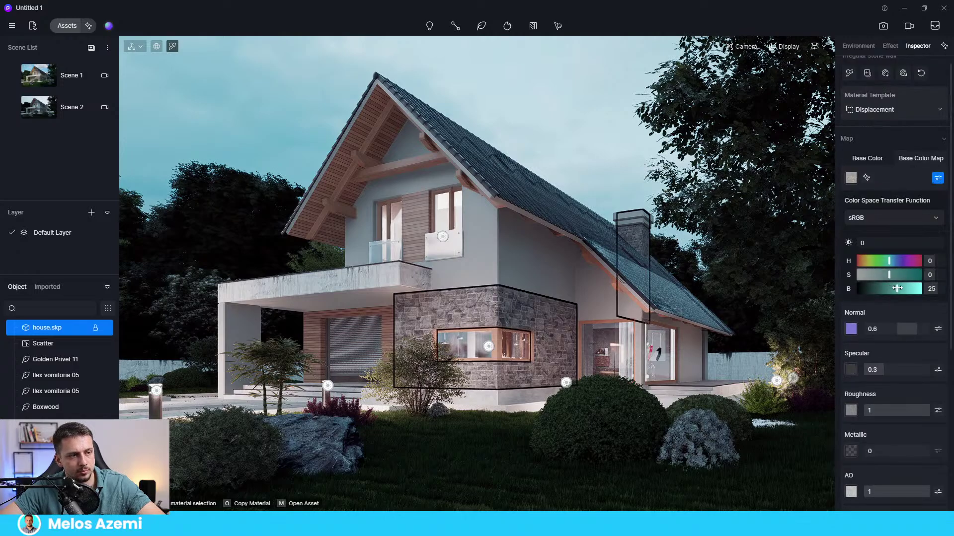
mouse_move(890, 289)
mouse_down()
mouse_move(876, 274)
mouse_move(889, 289)
mouse_up()
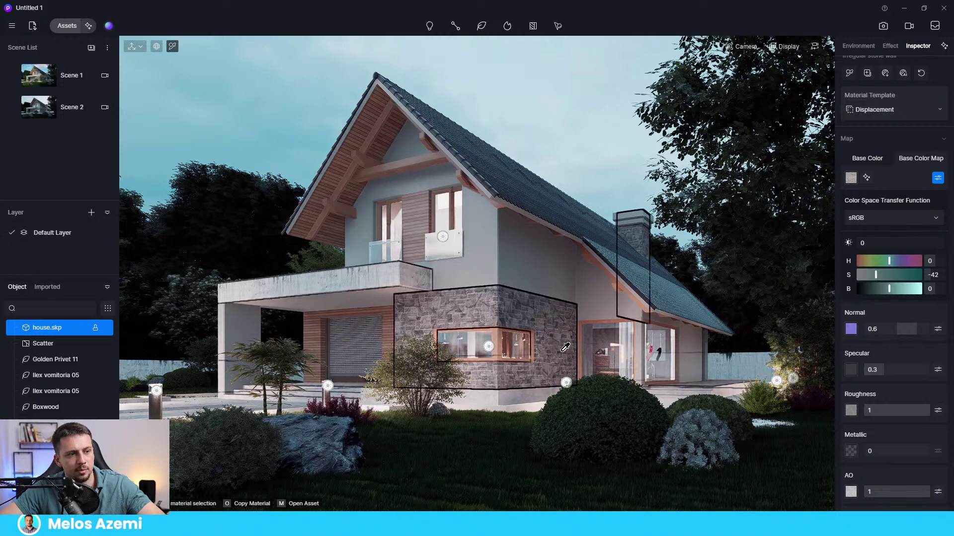
Set the stone cladding's height to 0 and remove the texture from its height map
scroll(911, 397, down, 3)
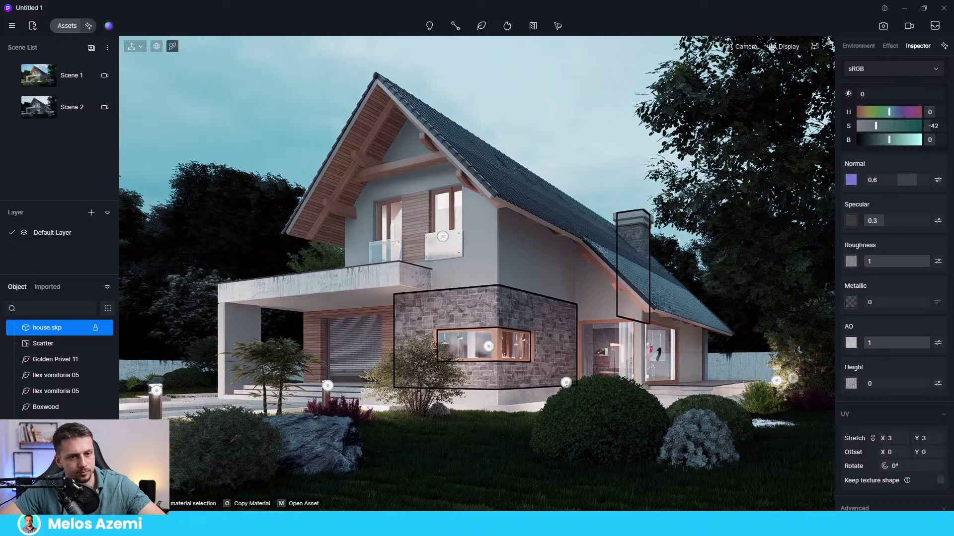
click(939, 383)
click(939, 383)
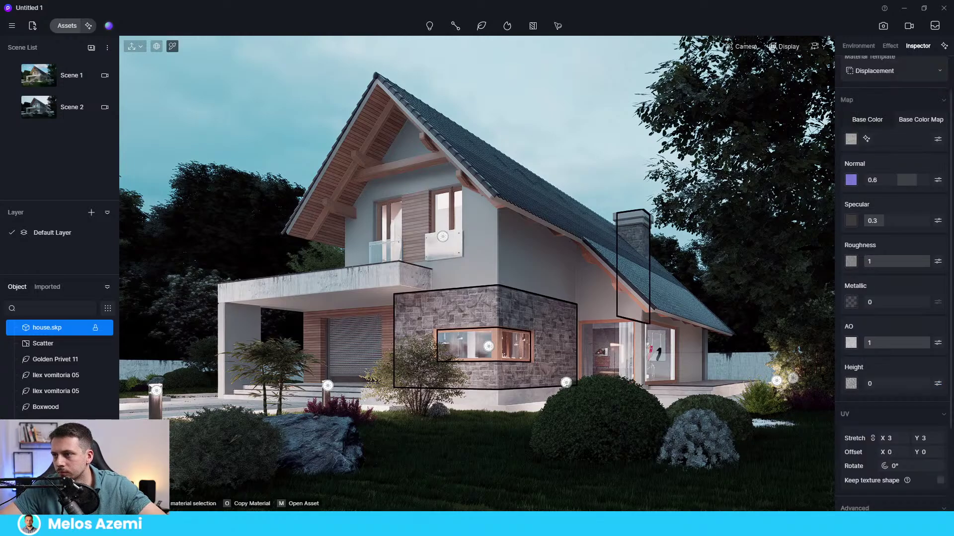
click(850, 383)
click(874, 480)
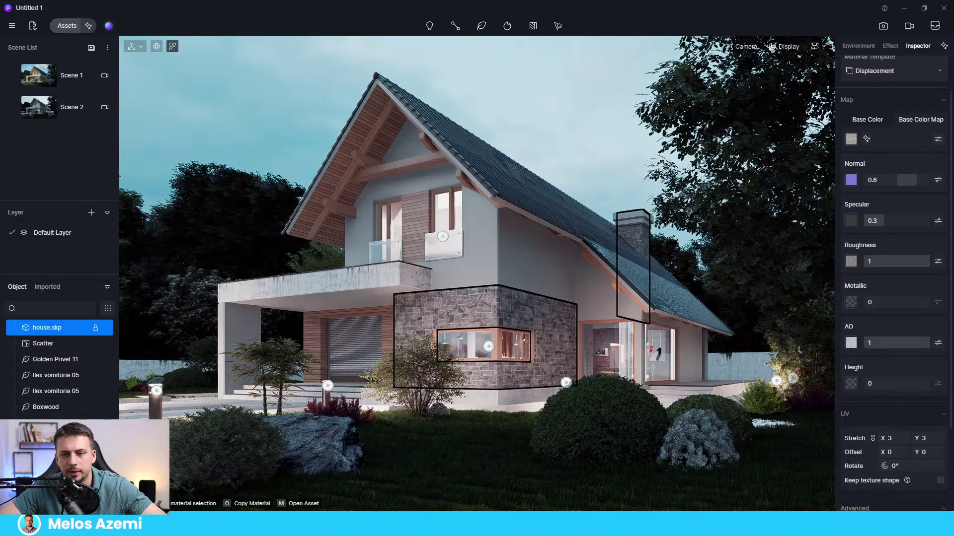
Review the stone cladding's material settings and the available material templates, keeping Displacement selected
scroll(915, 404, down, 3)
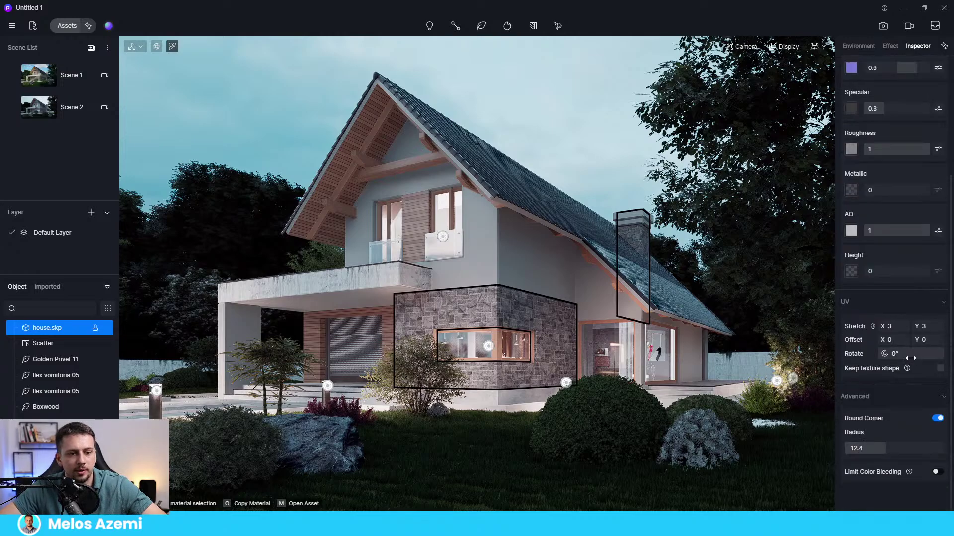
scroll(924, 224, up, 2)
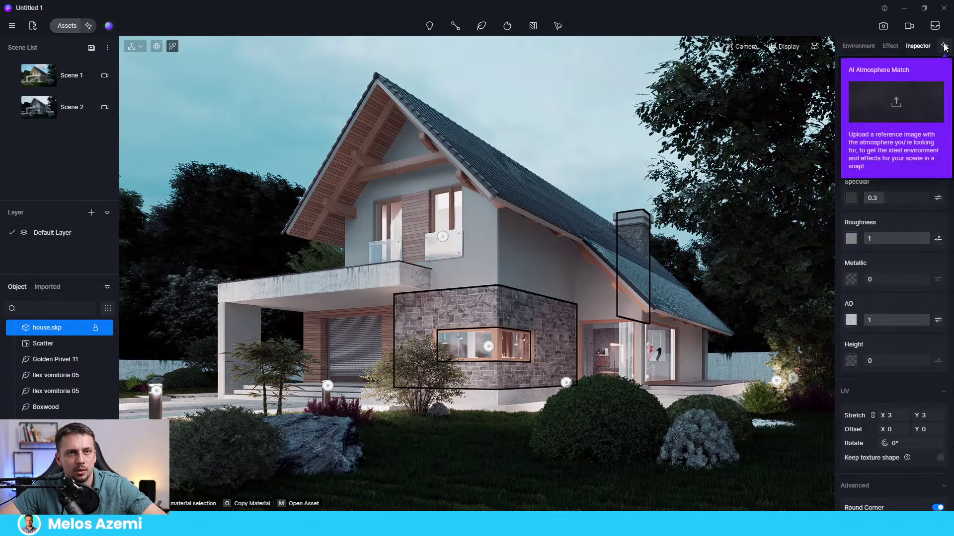
scroll(909, 258, up, 3)
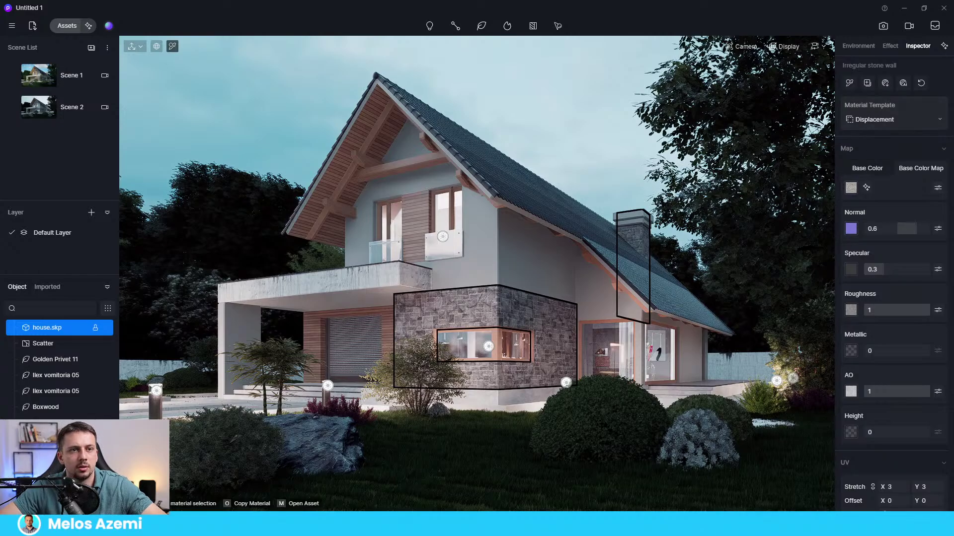
click(896, 119)
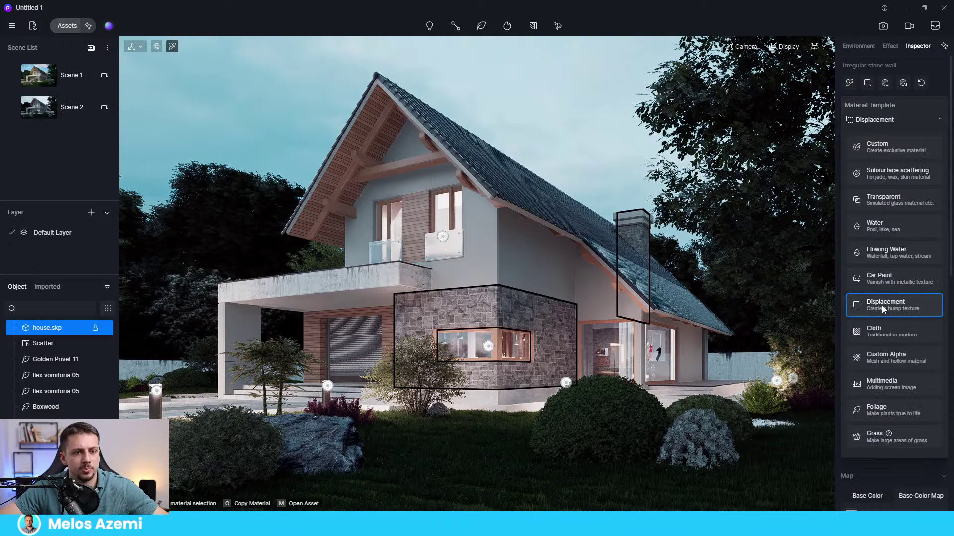
click(881, 305)
click(875, 119)
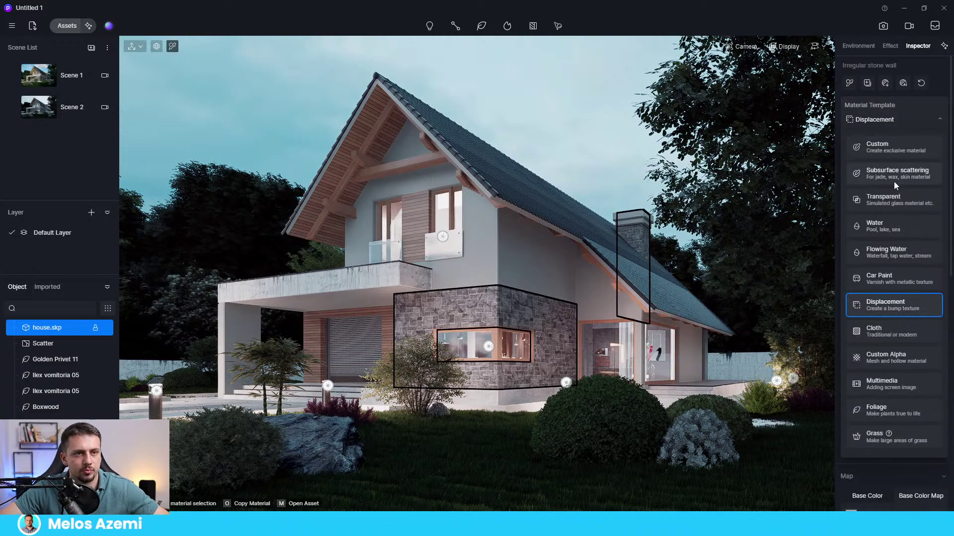
click(881, 306)
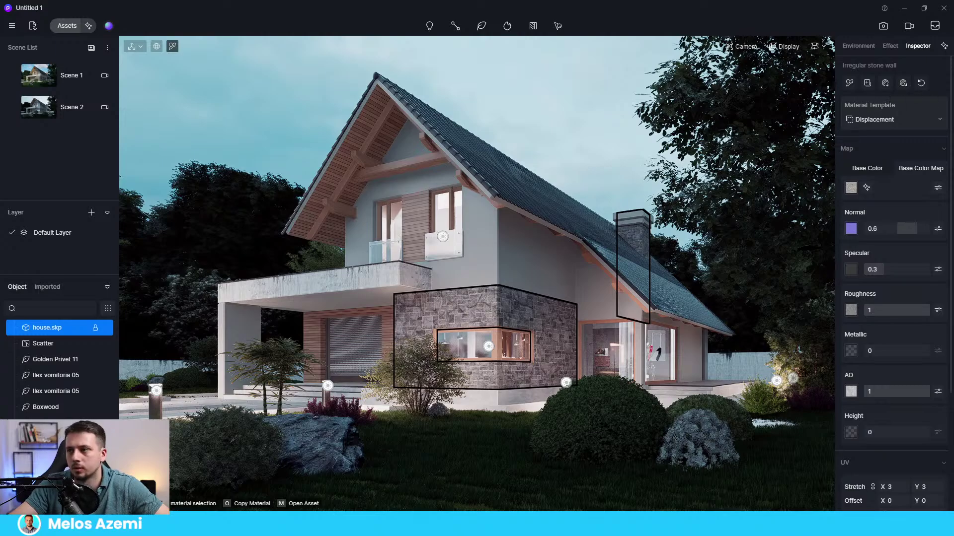
Restore the stone cladding's height map texture, set the height to 0.55 and leave the material selection
click(904, 85)
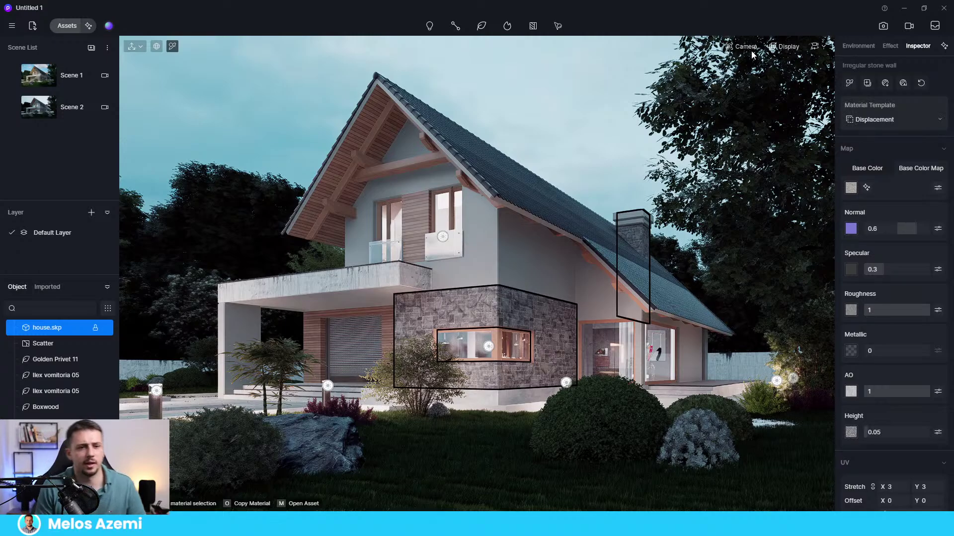
drag(869, 432, 906, 438)
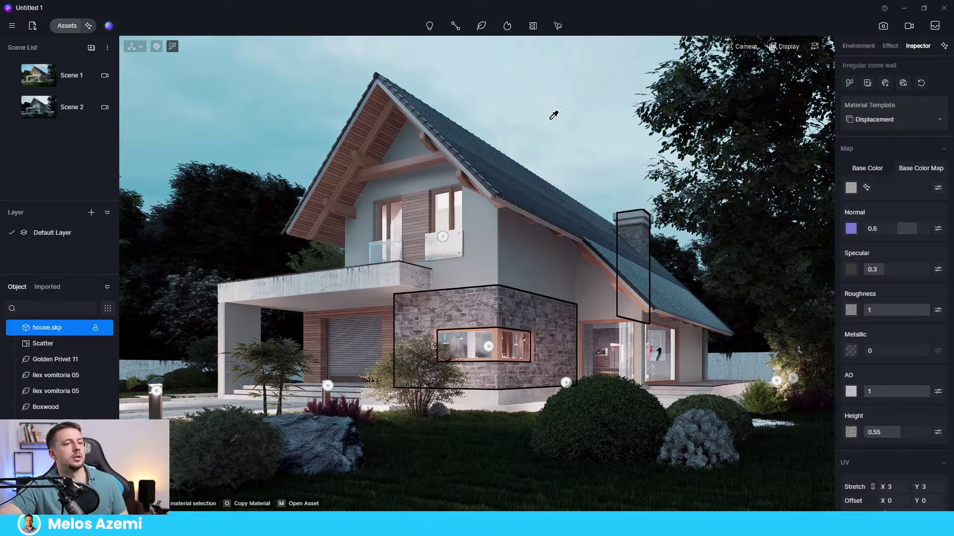
key(Escape)
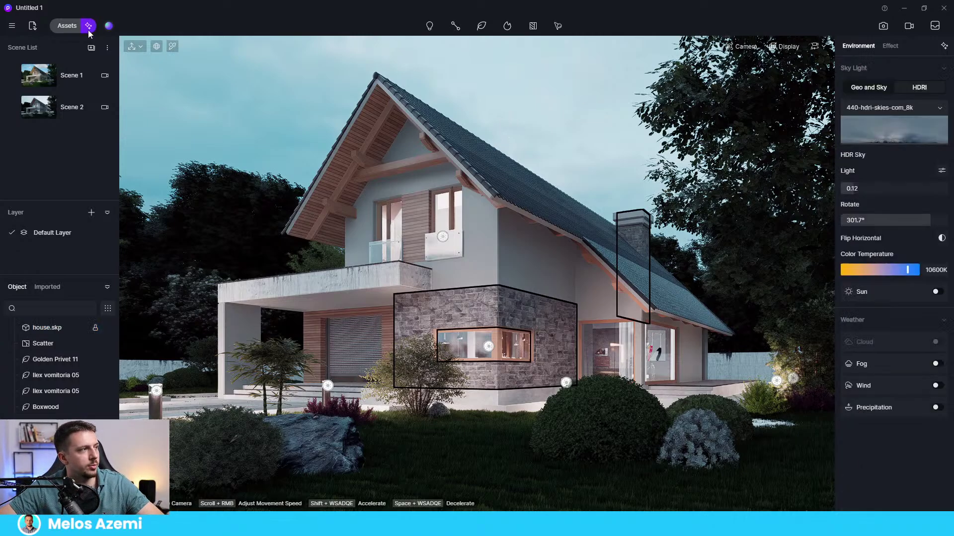
Open the asset library's online materials and search for "wood", keeping the library window clear of the house
click(67, 26)
drag(234, 82, 710, 67)
click(530, 82)
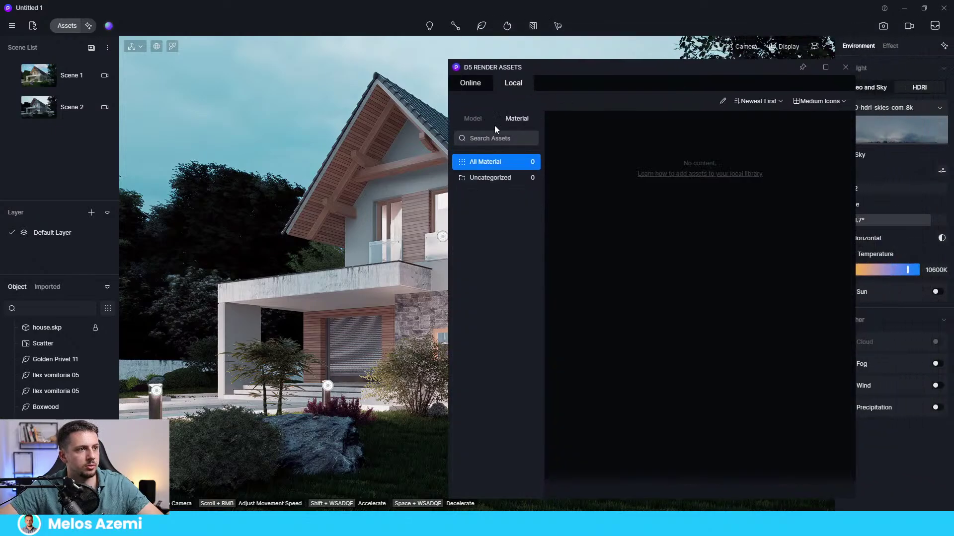
click(470, 83)
click(499, 139)
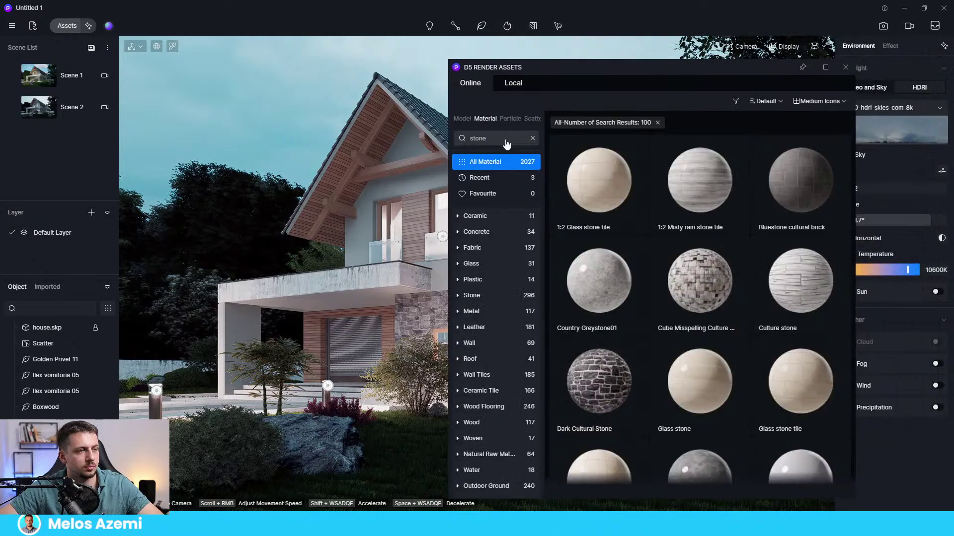
text(stone)
key(ctrl+a)
text(wood)
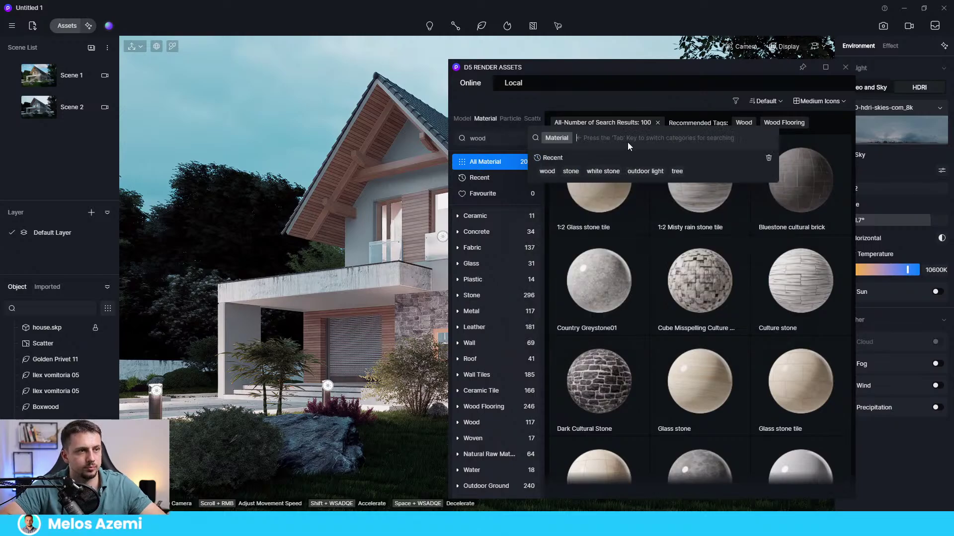
key(Return)
drag(655, 70, 677, 53)
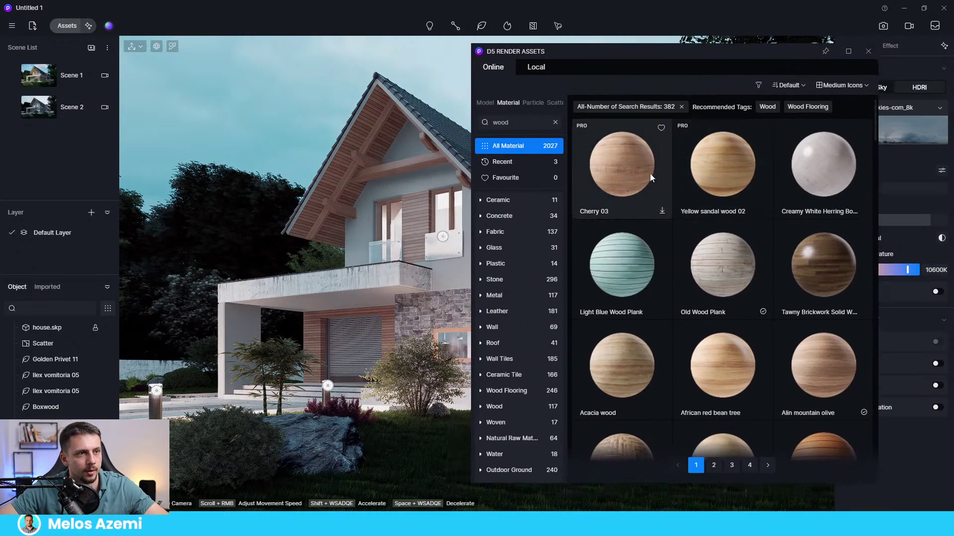
Browse the wood materials and download Cherry 03
scroll(748, 219, down, 1)
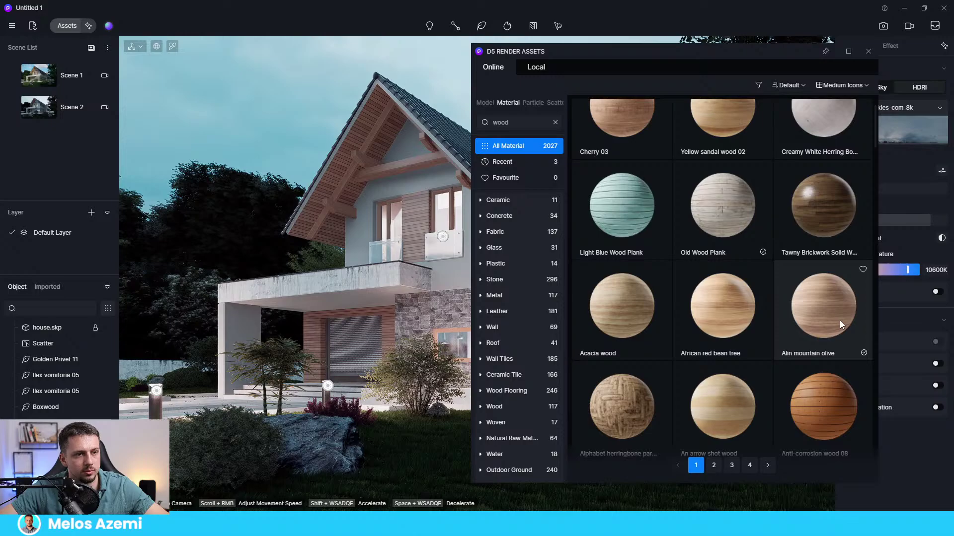
scroll(839, 320, down, 2)
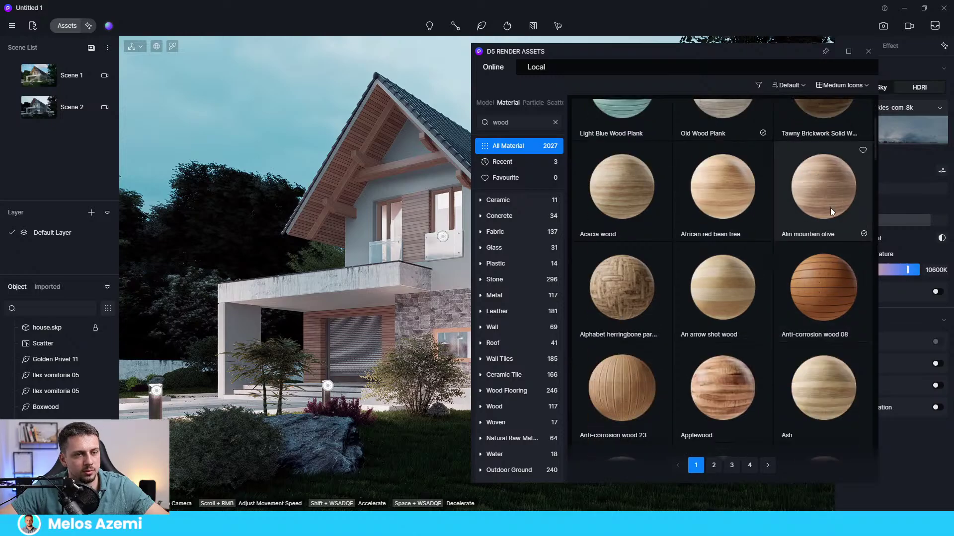
scroll(746, 250, down, 1)
scroll(746, 250, down, 3)
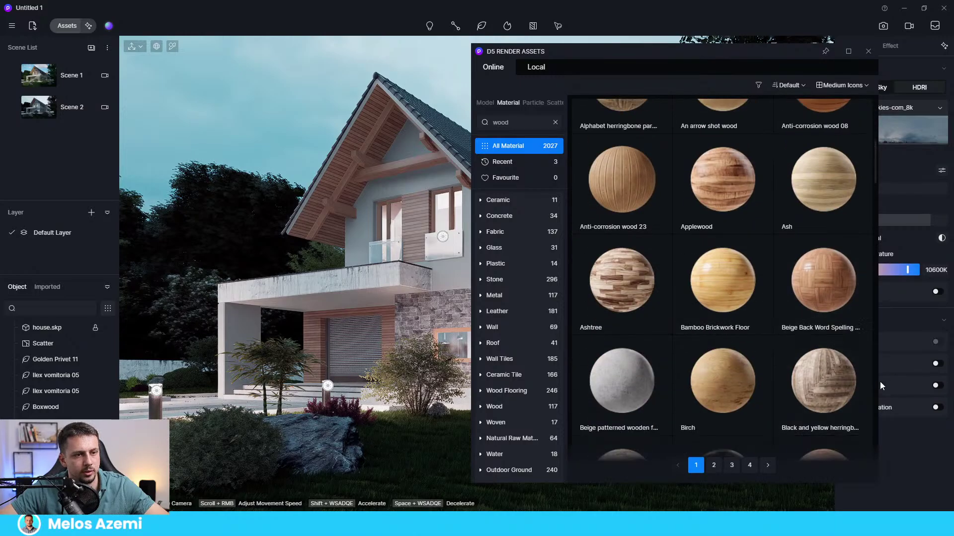
scroll(796, 395, down, 7)
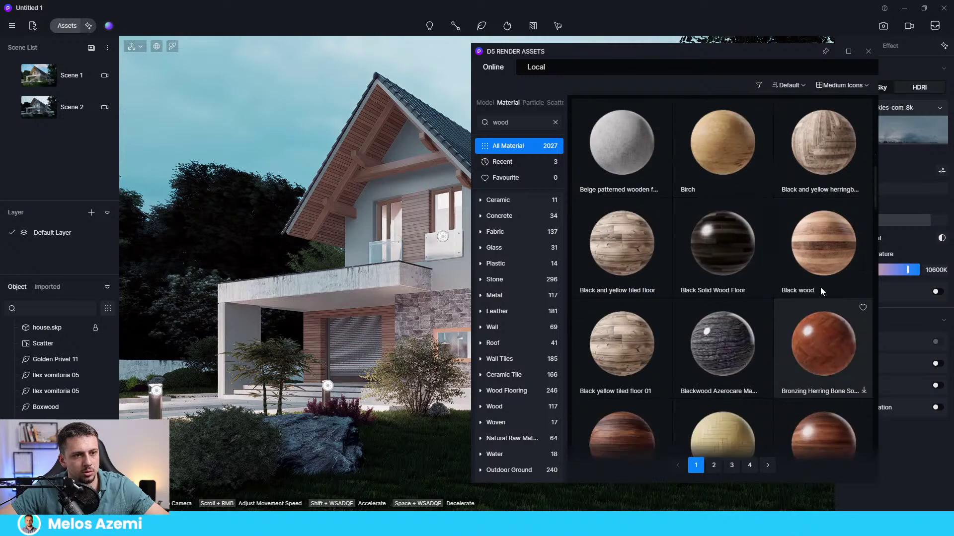
scroll(788, 294, up, 11)
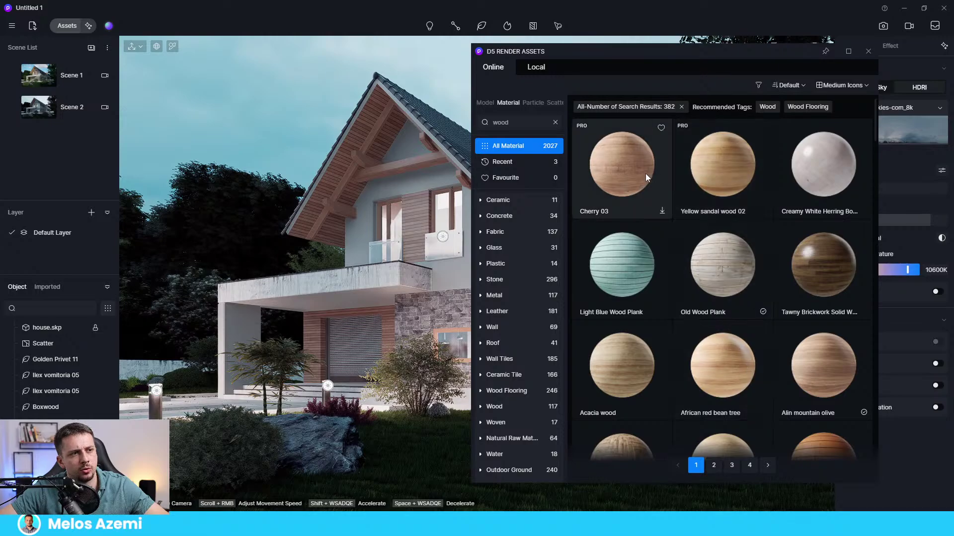
click(662, 211)
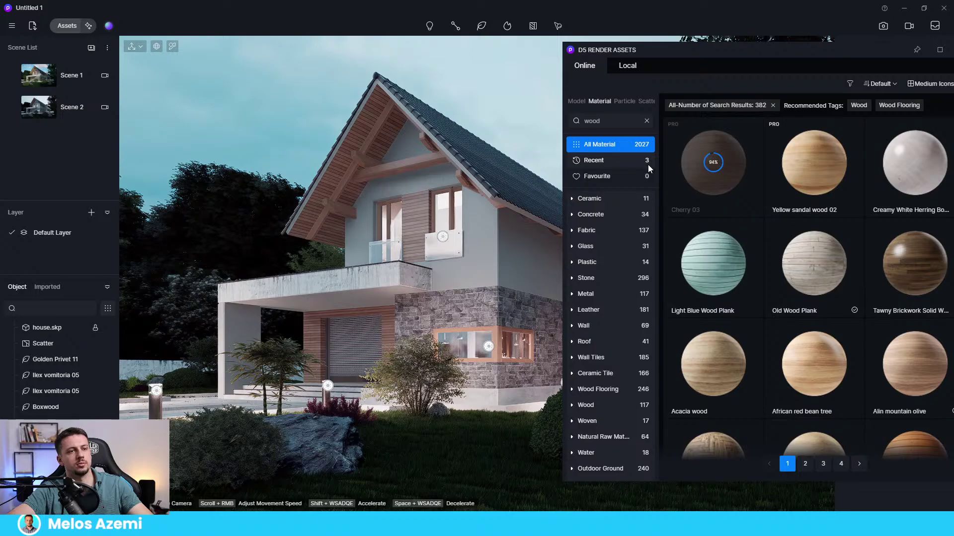
Try Cherry 03 on the house's wood cladding with a UV stretch of 5 in X and Y
click(724, 176)
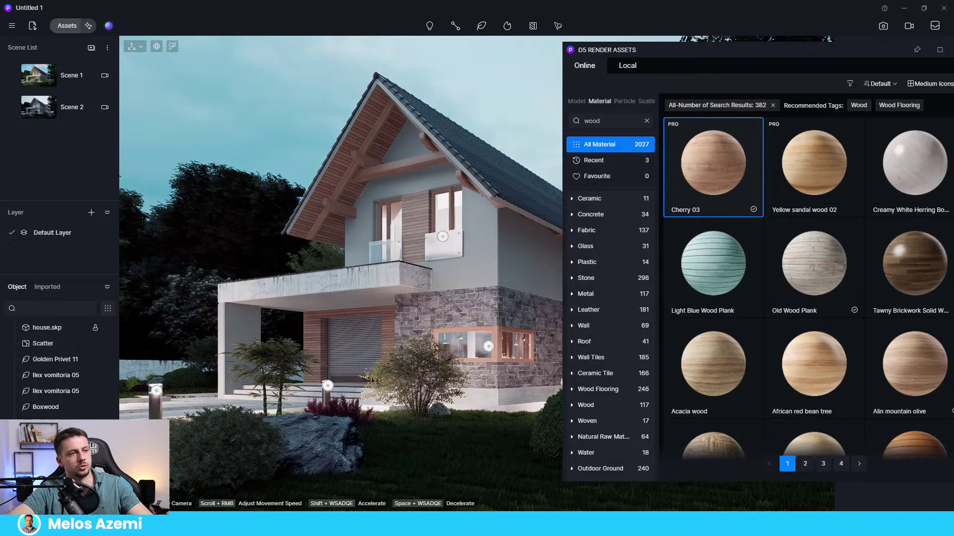
click(388, 161)
drag(657, 50, 254, 365)
scroll(894, 447, down, 2)
click(894, 479)
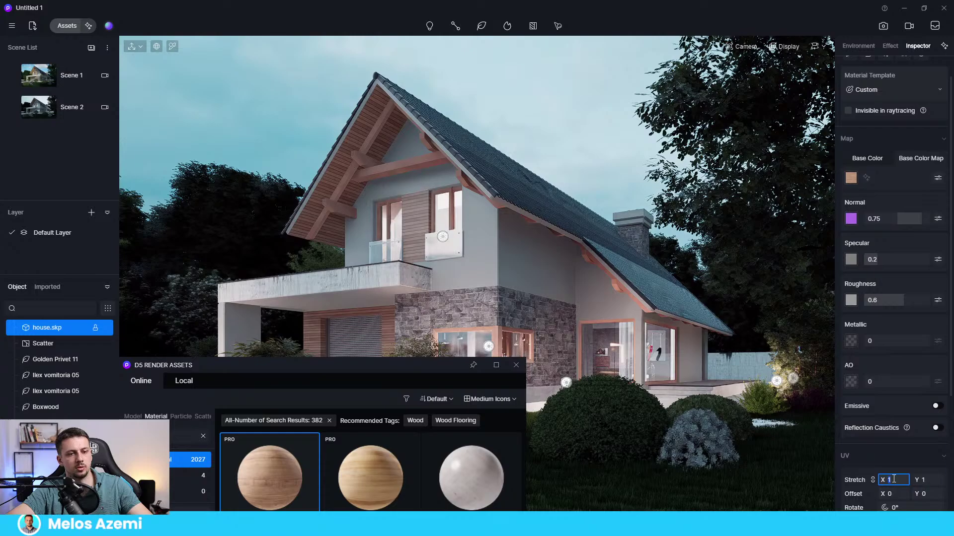
text(5)
key(Return)
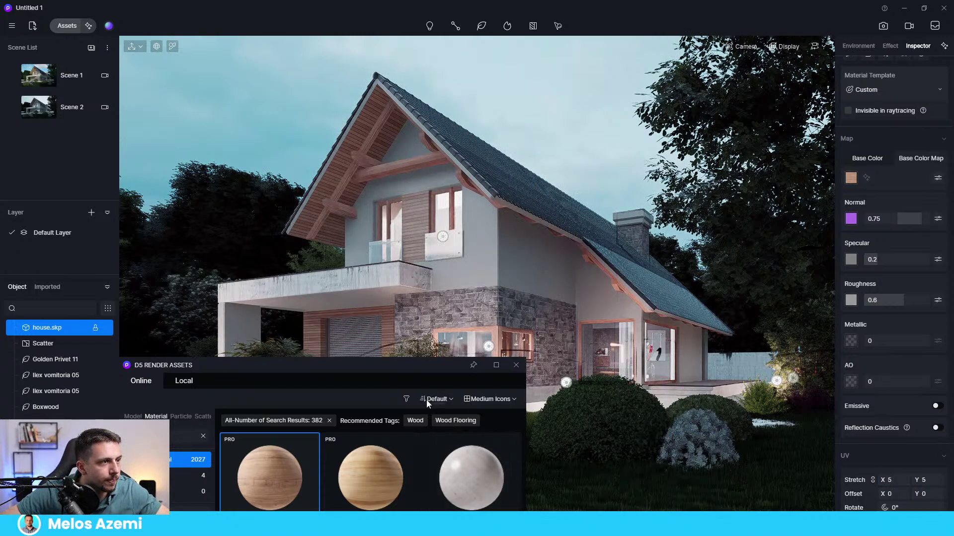
Switch the Cherry 03 material to the Displacement template and set its height to 0.28
click(516, 365)
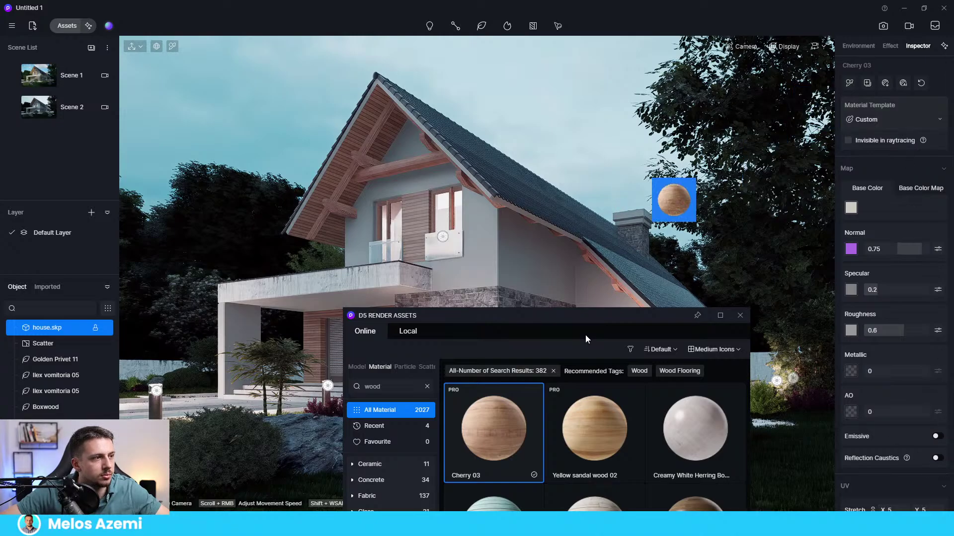
click(890, 120)
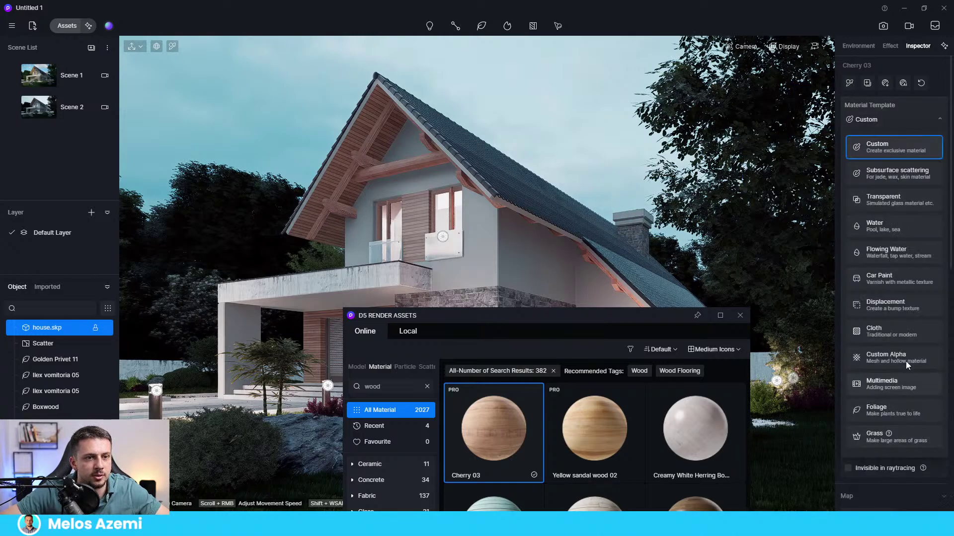
click(890, 304)
mouse_move(870, 433)
mouse_down()
mouse_move(924, 432)
mouse_move(882, 431)
mouse_up()
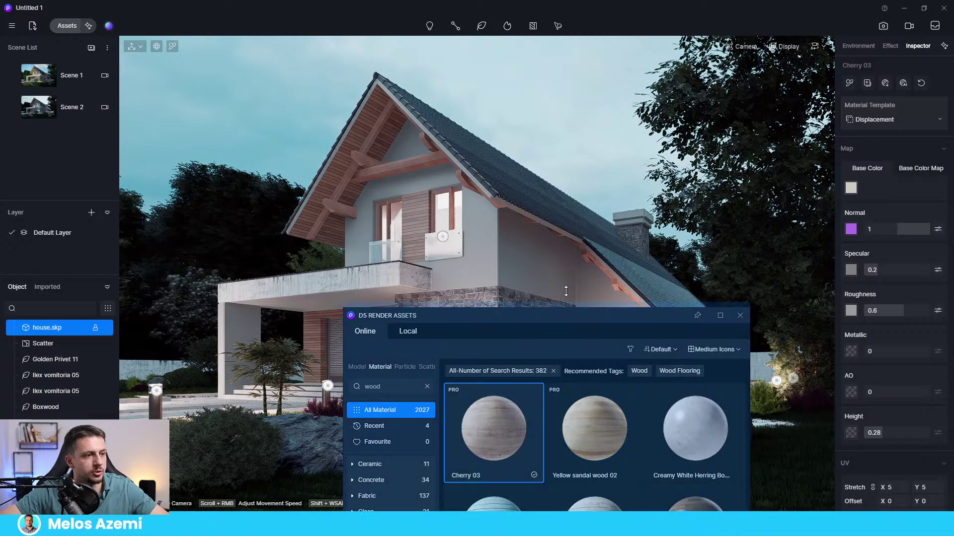
Search the online materials for "plank" and apply Old Wood Plank to the wood cladding under the gable
drag(561, 308, 644, 156)
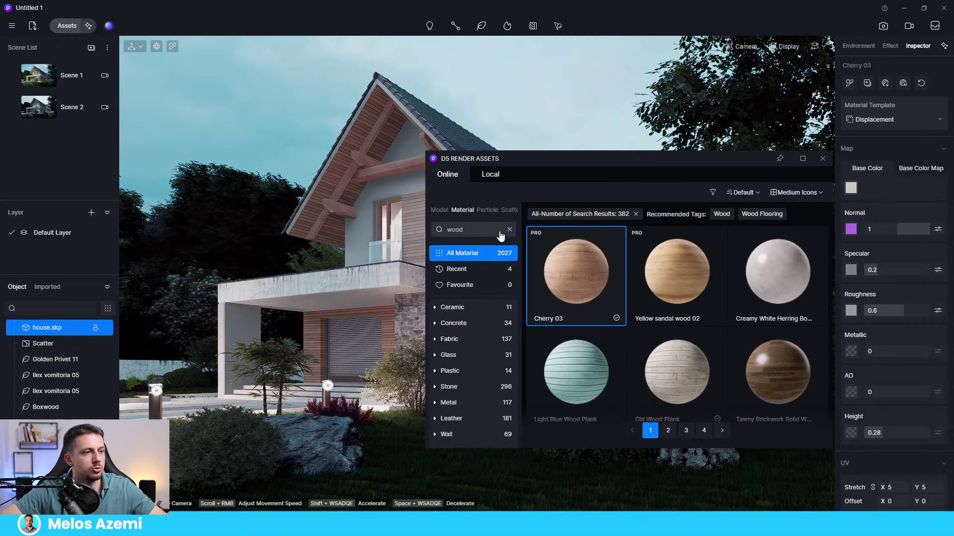
click(509, 229)
text(plank)
key(Return)
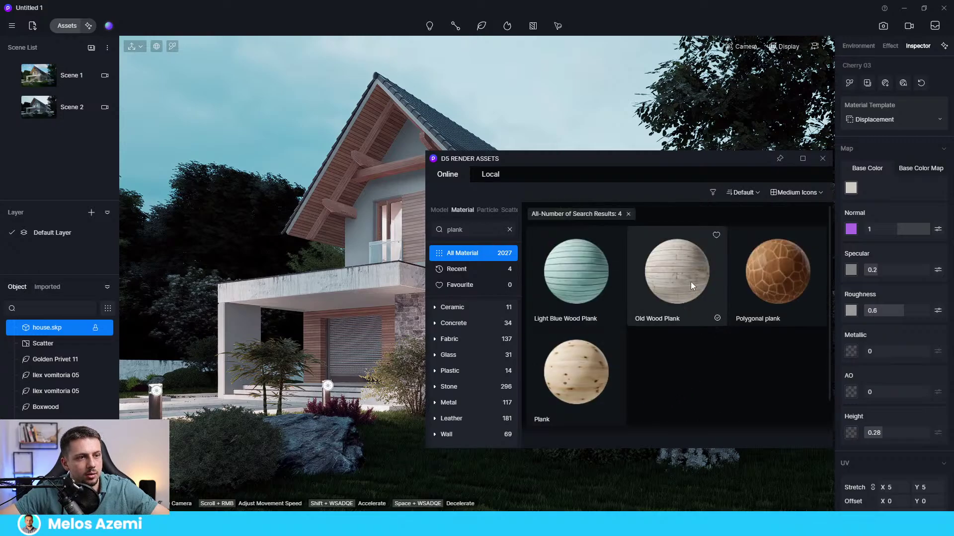
click(673, 284)
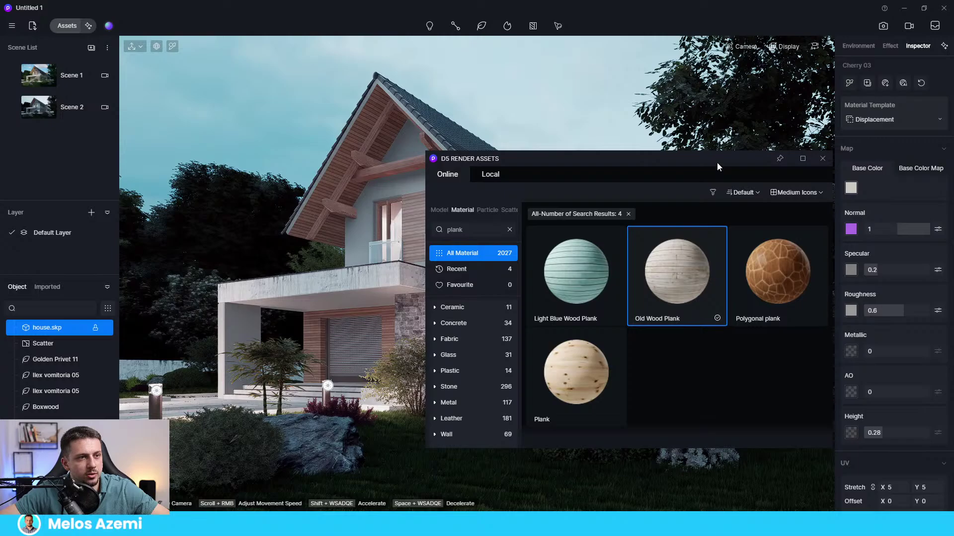
drag(546, 159, 546, 220)
drag(677, 332, 376, 113)
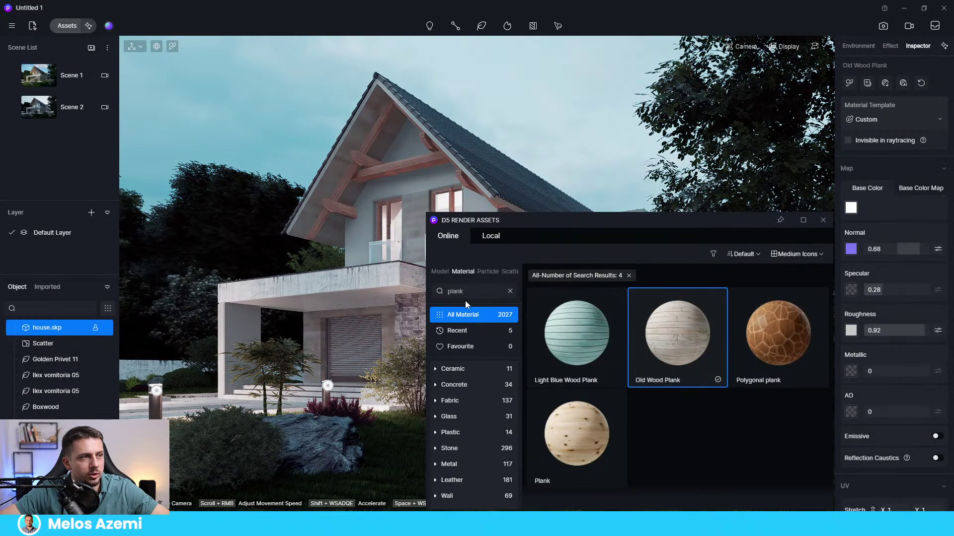
Try a UV stretch of 5 on the Old Wood Plank cladding and settle on 3 in X and Y
drag(543, 229, 249, 376)
scroll(889, 298, down, 3)
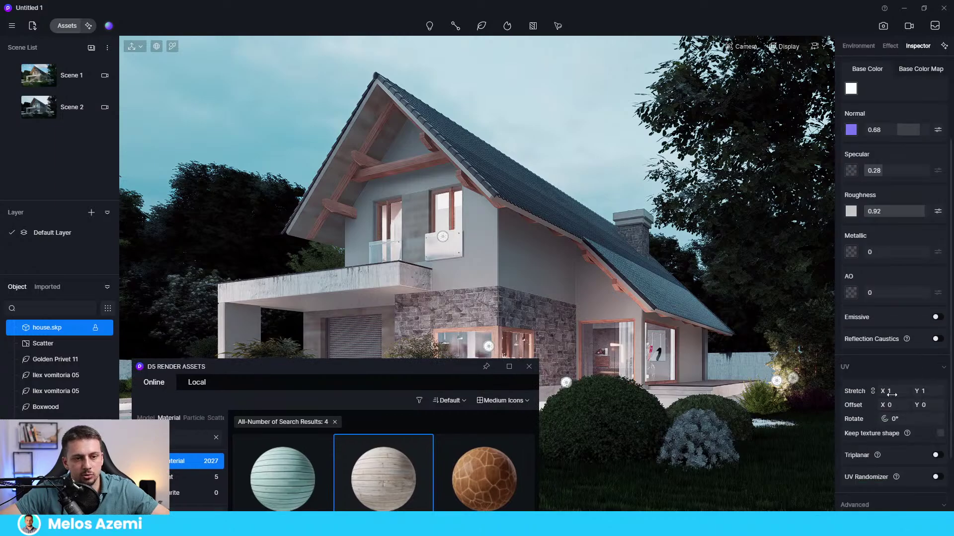
click(894, 393)
text(5)
key(Return)
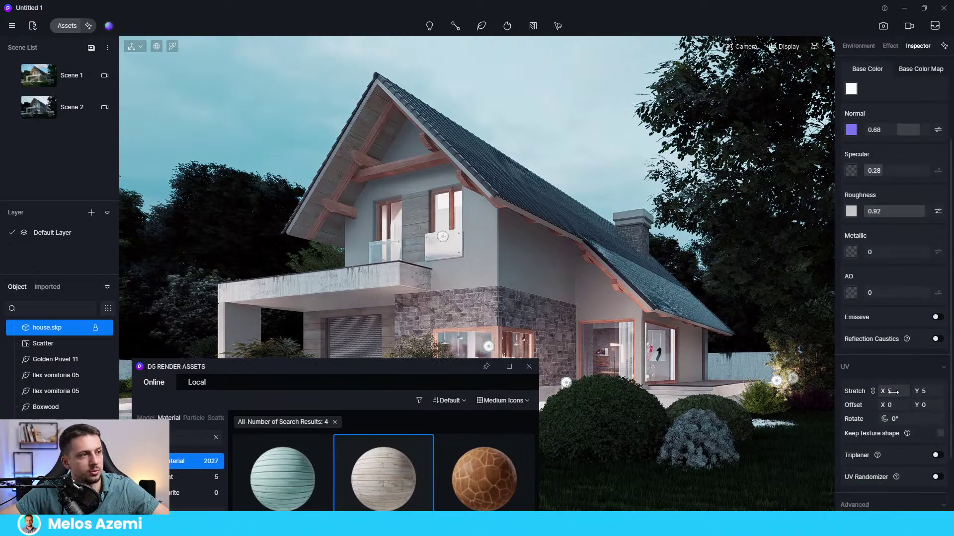
click(893, 392)
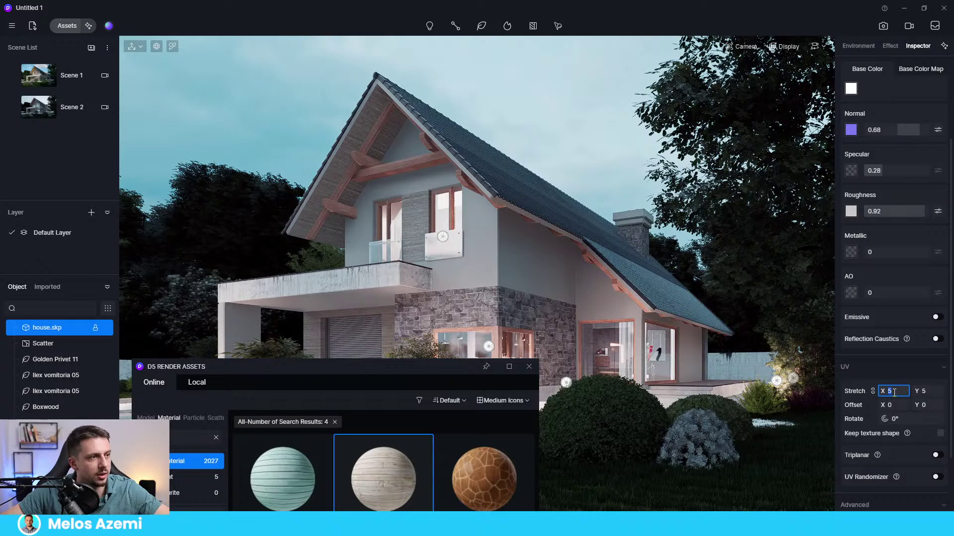
text(3)
key(Return)
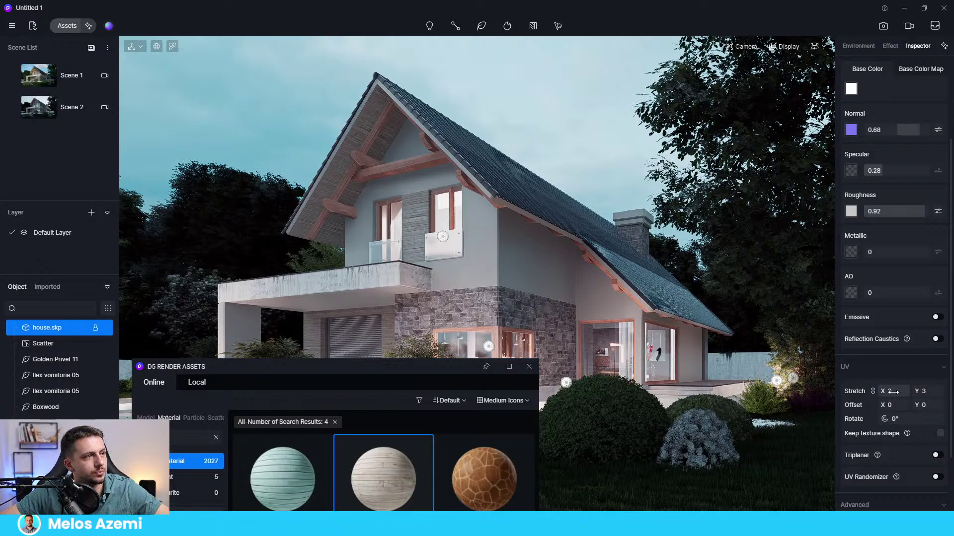
Change the Old Wood Plank material's template to Displacement
scroll(878, 100, up, 5)
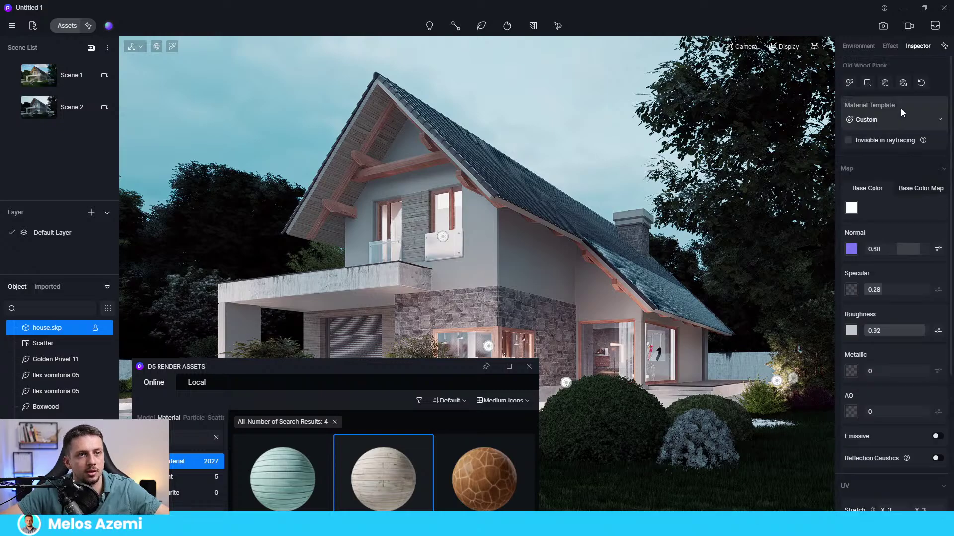
click(894, 114)
click(899, 304)
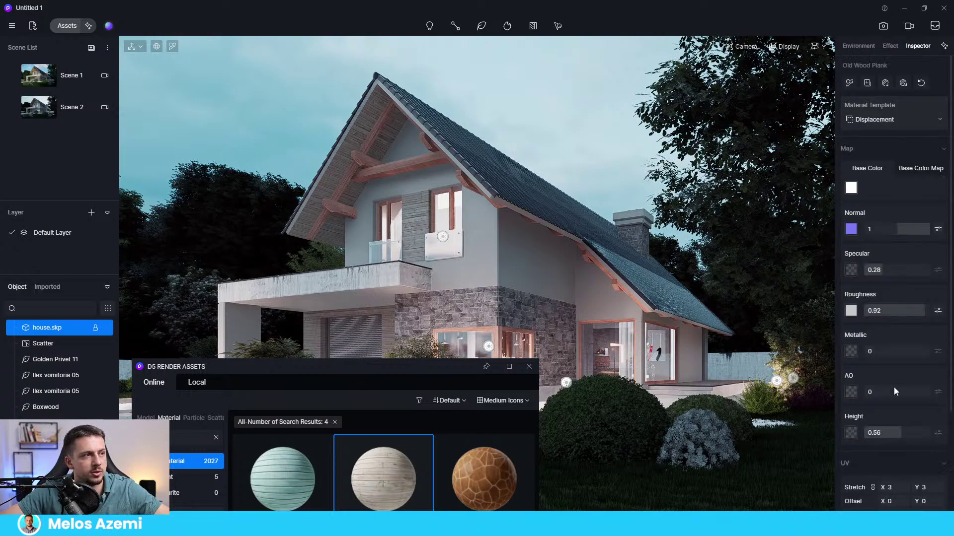
Set the Old Wood Plank material's height to 0.65 and switch its base colour picker to HEX
drag(900, 433, 906, 433)
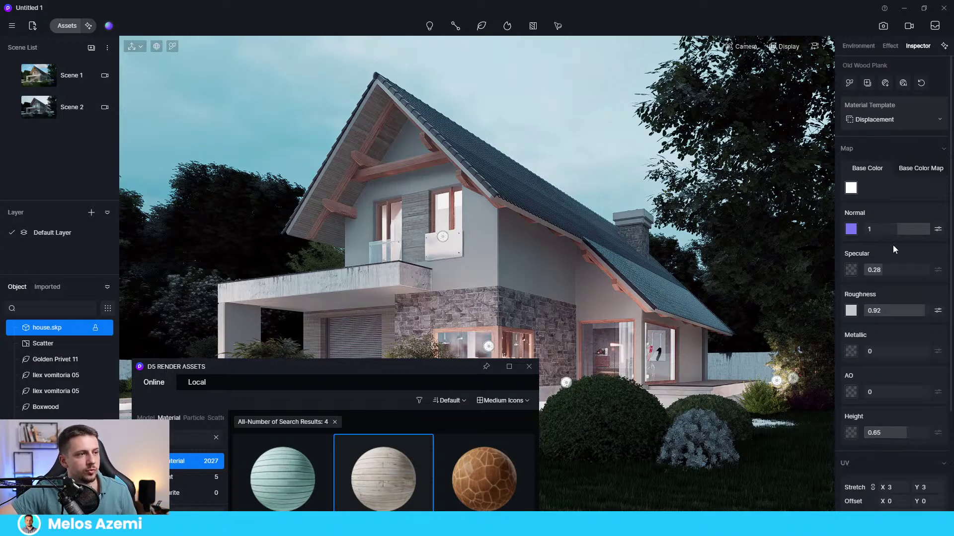
click(851, 188)
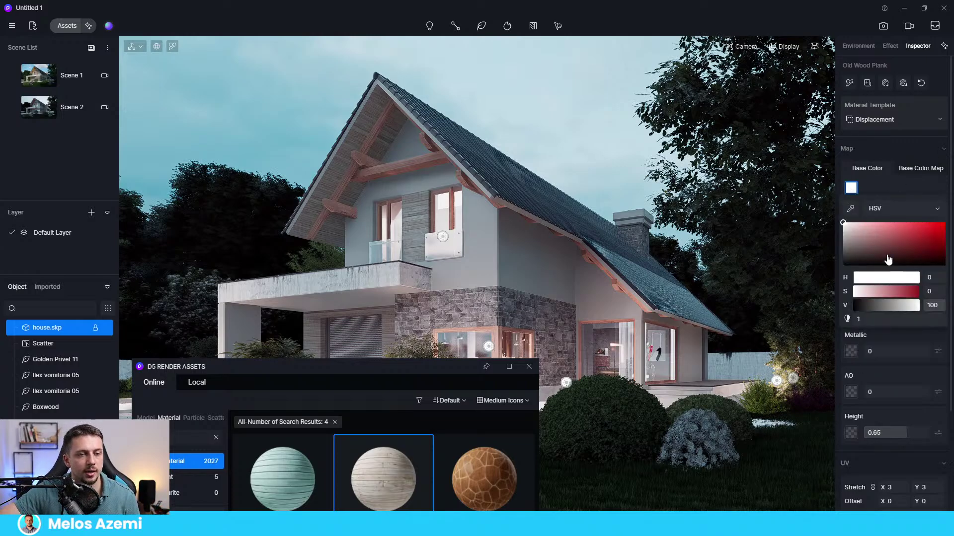
click(877, 213)
click(882, 228)
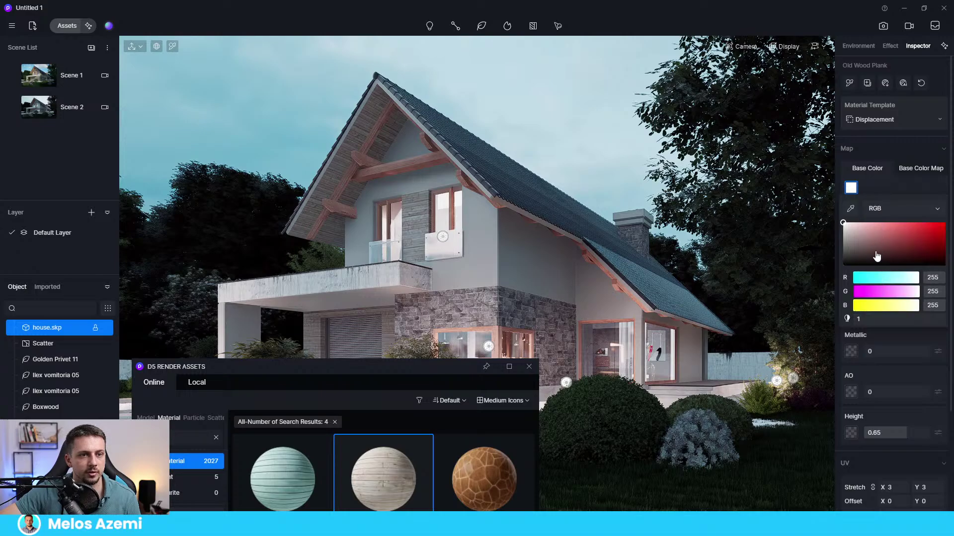
click(878, 209)
click(887, 256)
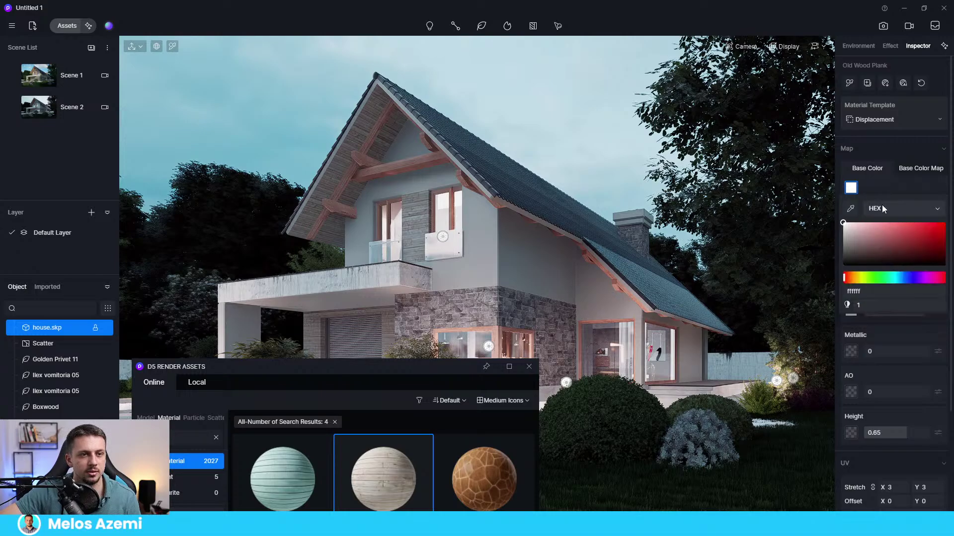
Tint the Old Wood Plank base colour a light warm beige, about e2cec0, and close the asset library
click(858, 278)
drag(888, 241, 858, 225)
click(853, 278)
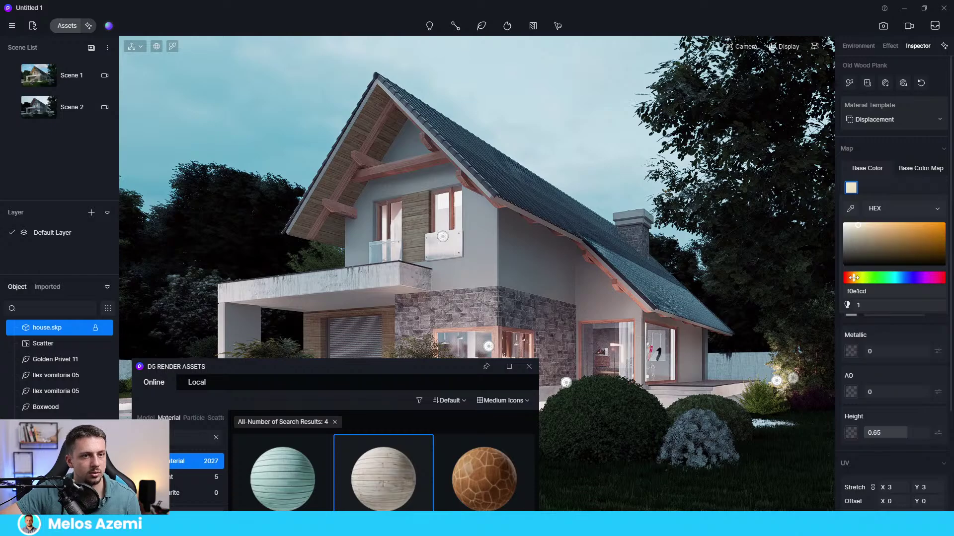
mouse_move(866, 232)
mouse_down()
mouse_move(877, 235)
mouse_move(870, 234)
mouse_up()
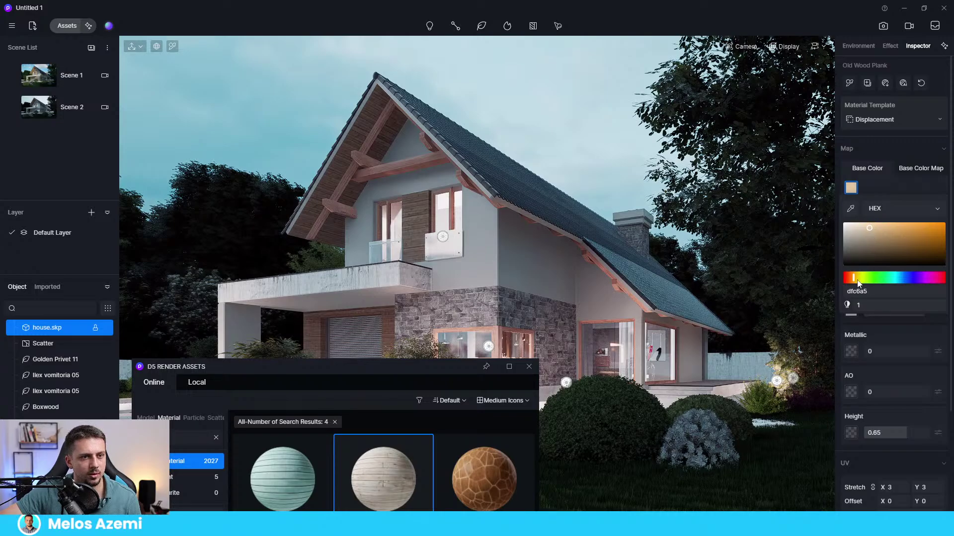
drag(858, 281, 850, 279)
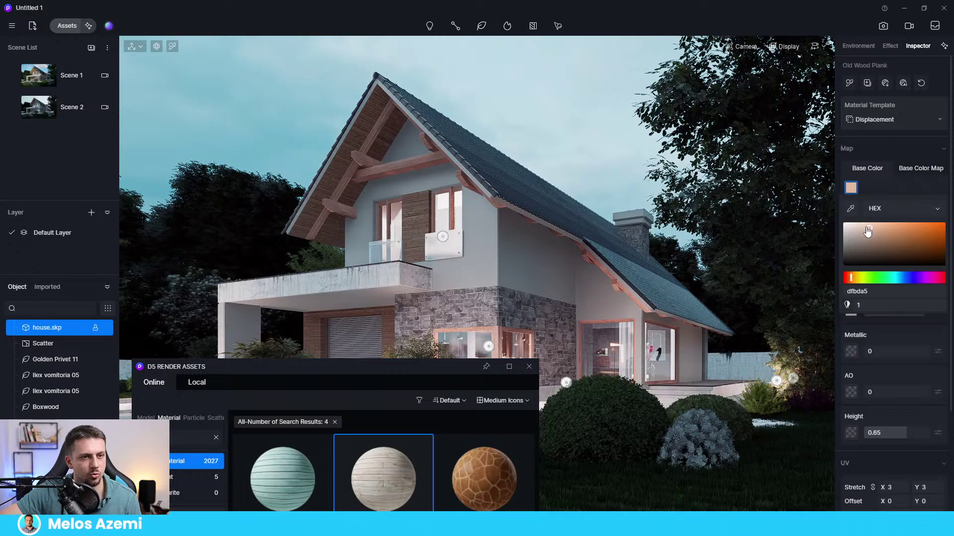
drag(868, 230, 860, 232)
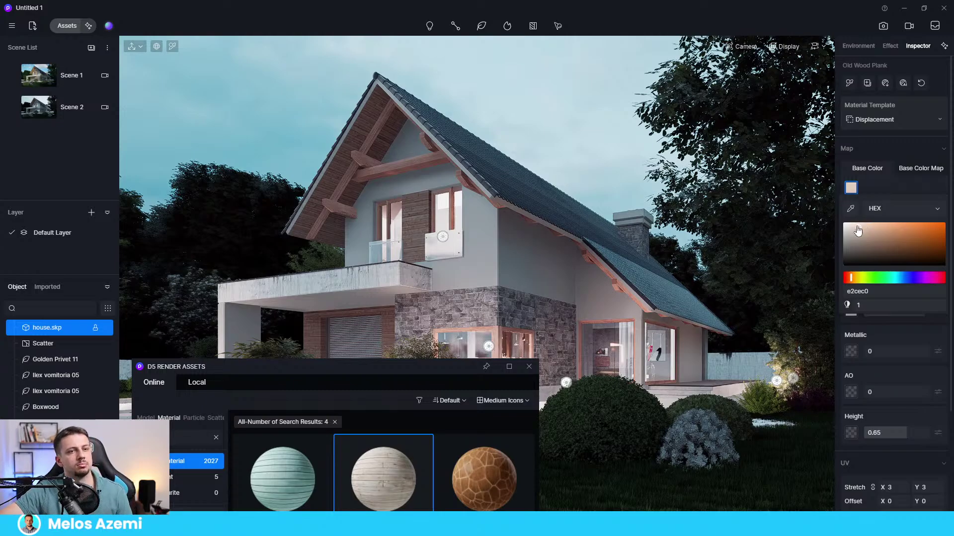
click(850, 187)
drag(449, 367, 666, 186)
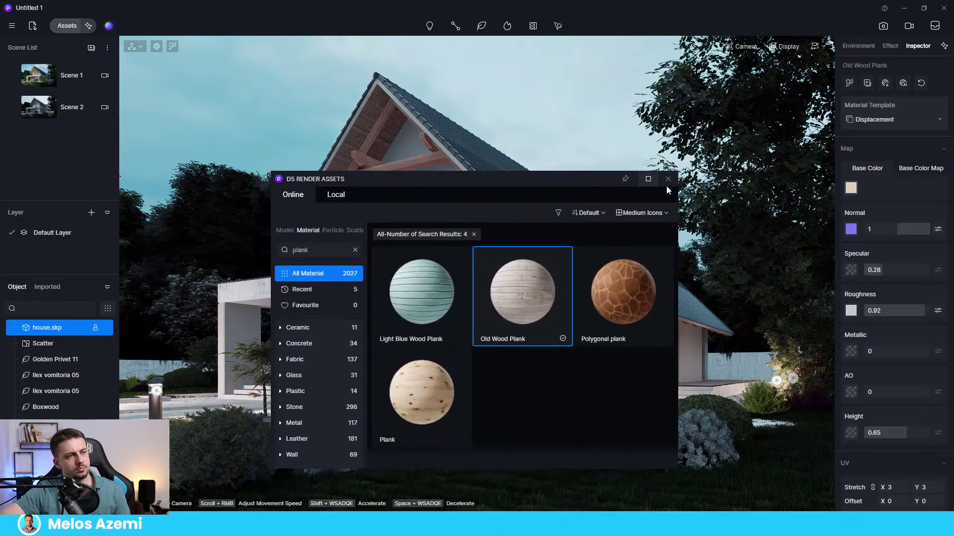
click(669, 179)
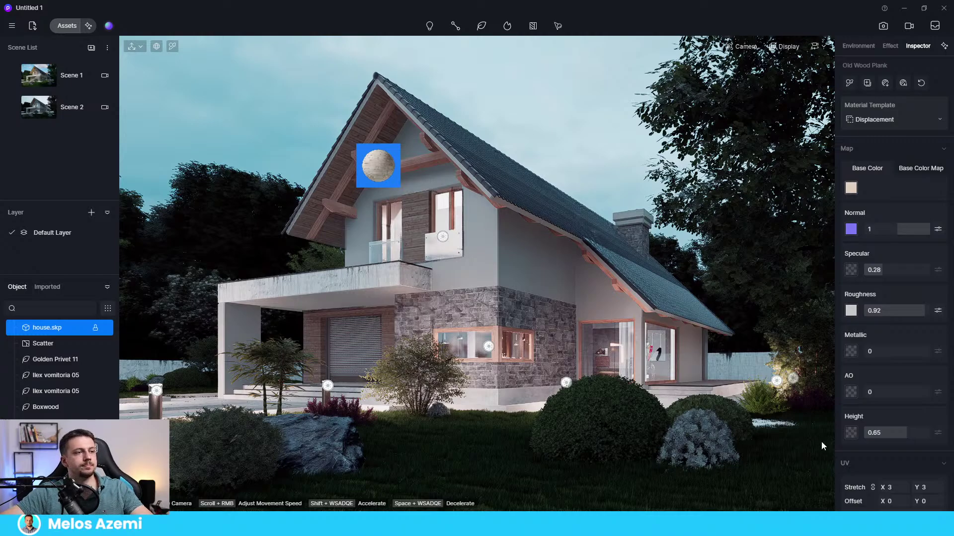
Search the online materials for "concrete" and apply Concrete Wall to the balcony slab
mouse_move(631, 524)
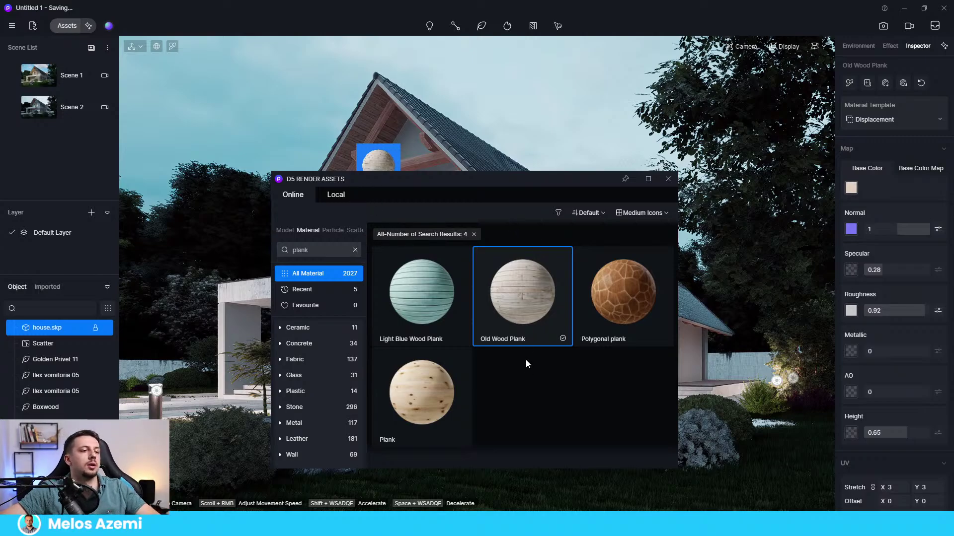
drag(512, 193, 498, 195)
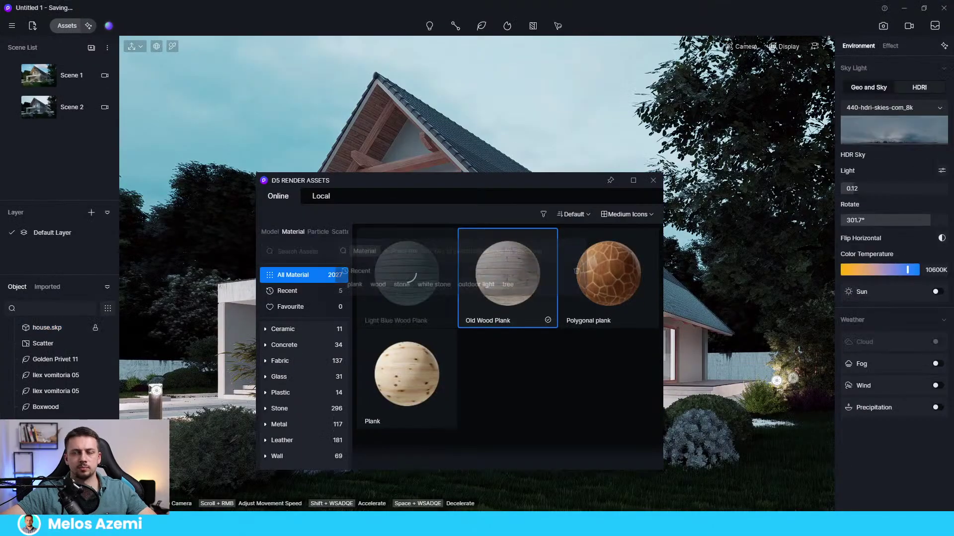
click(415, 235)
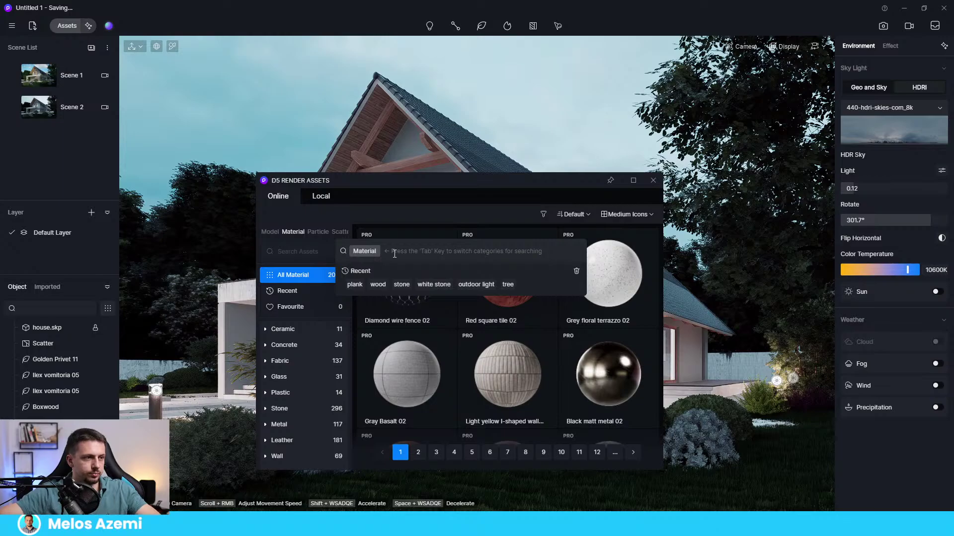
text(concrete)
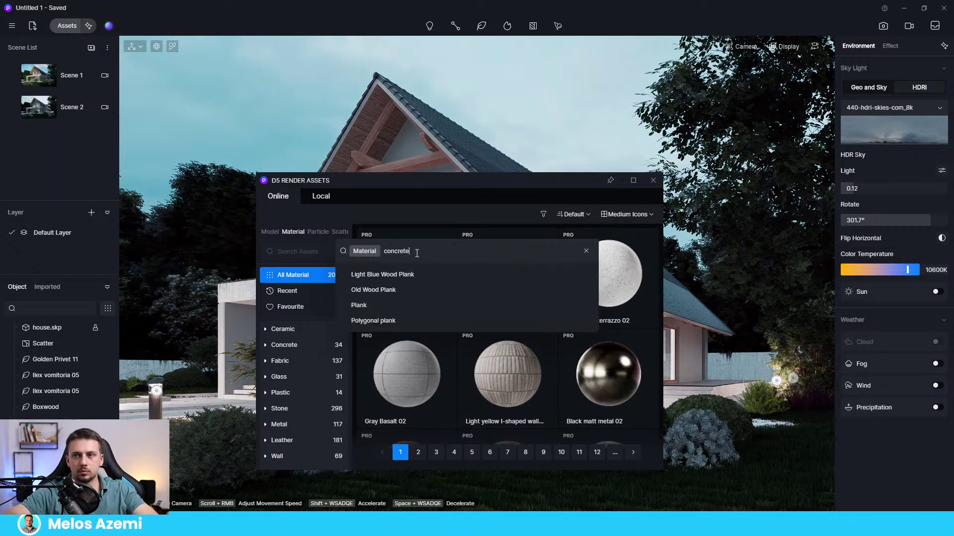
key(Return)
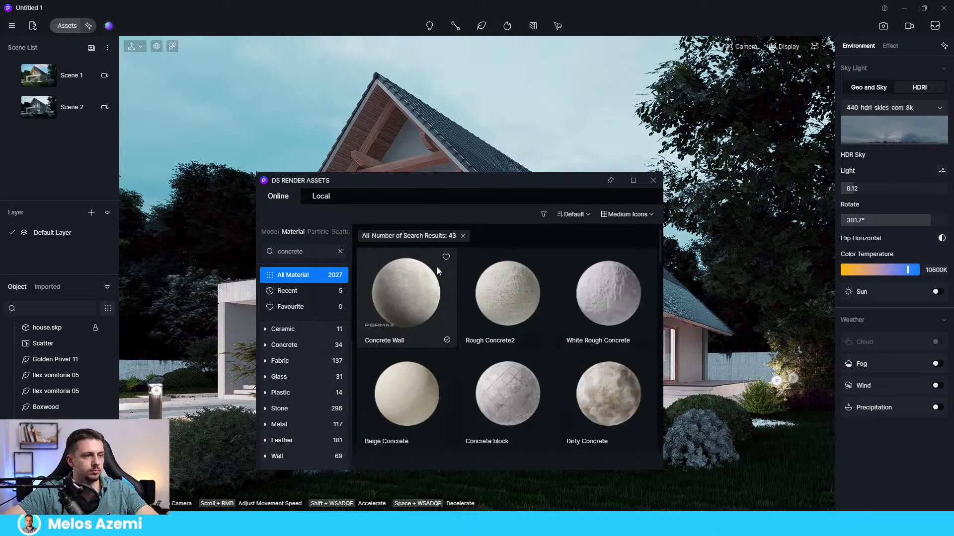
drag(446, 183, 791, 96)
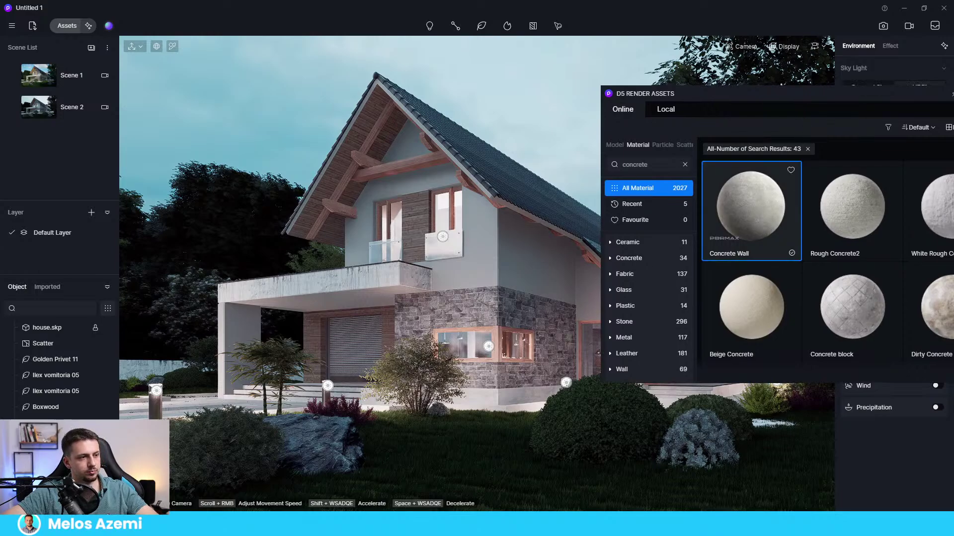
drag(757, 220, 380, 269)
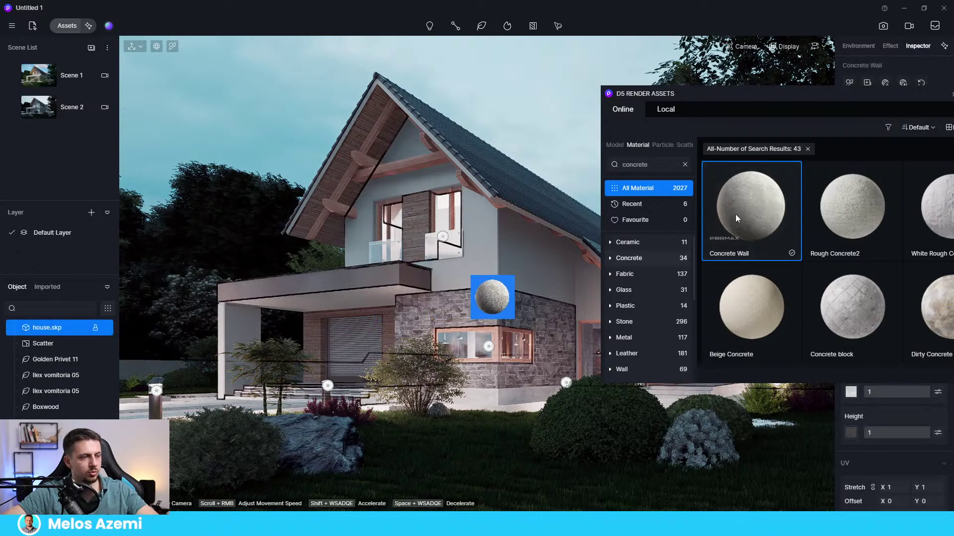
Try UV stretches of 4 and 3 on the balcony slab's Concrete Wall material
drag(891, 487, 892, 486)
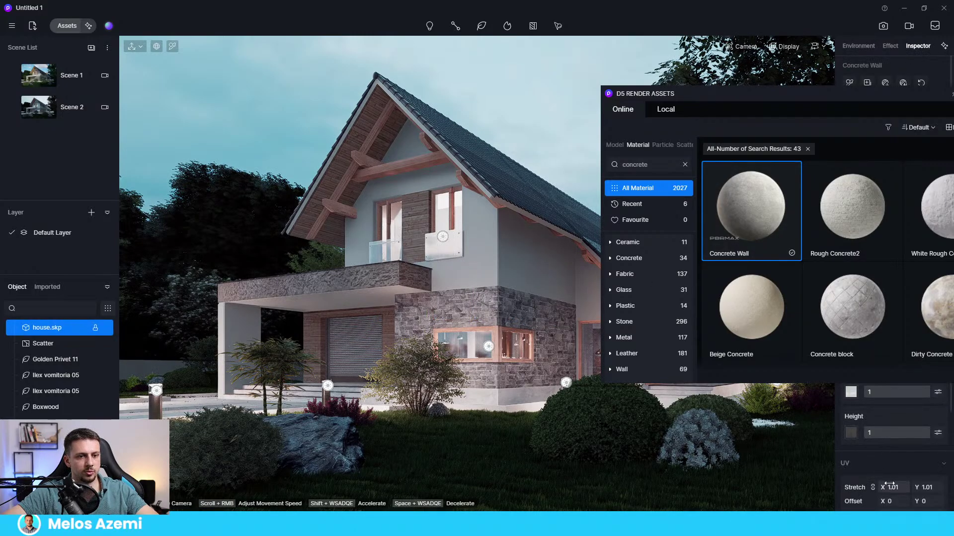
click(892, 485)
text(4)
key(Return)
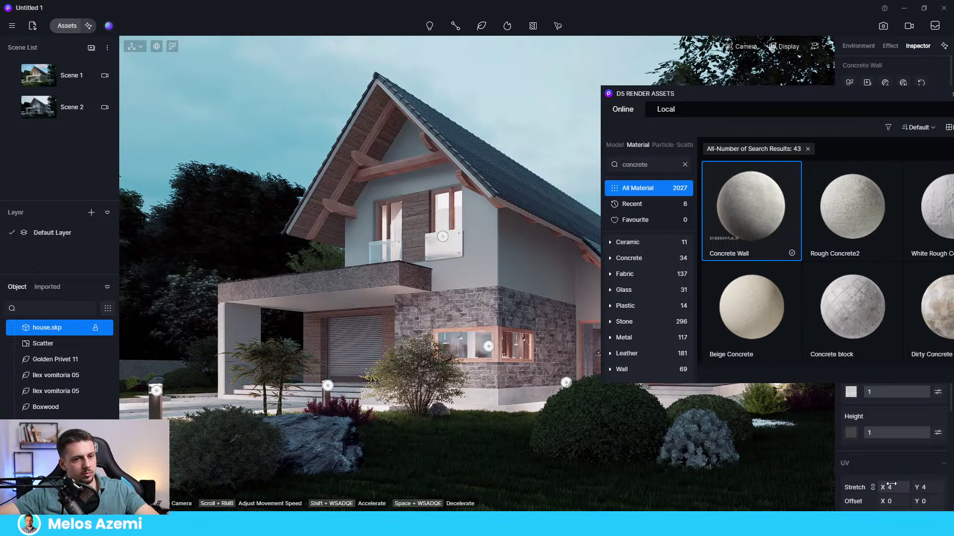
click(892, 486)
text(3)
key(Return)
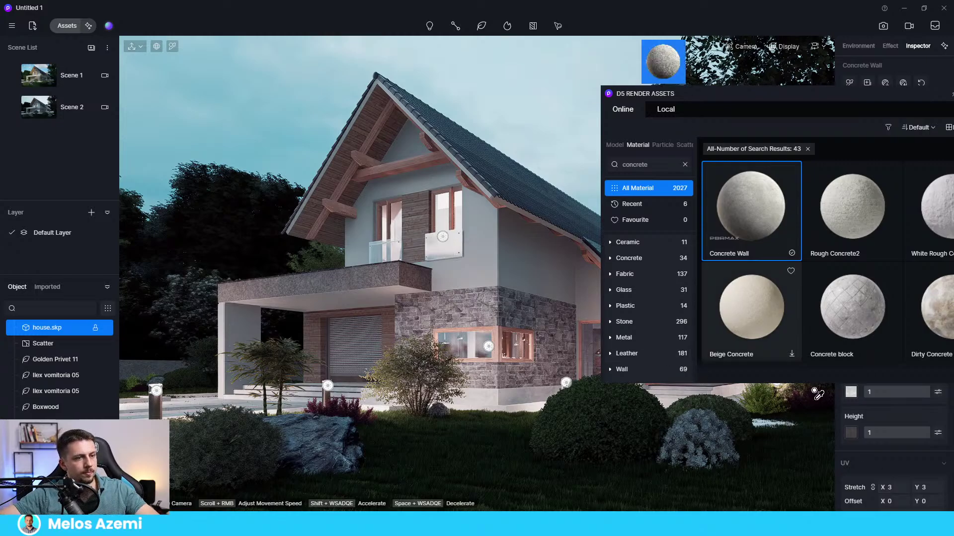
Try smaller UV stretches of 2 and 1.5 on the Concrete Wall material, with the asset library moved off the slab
drag(778, 101, 373, 395)
double_click(891, 485)
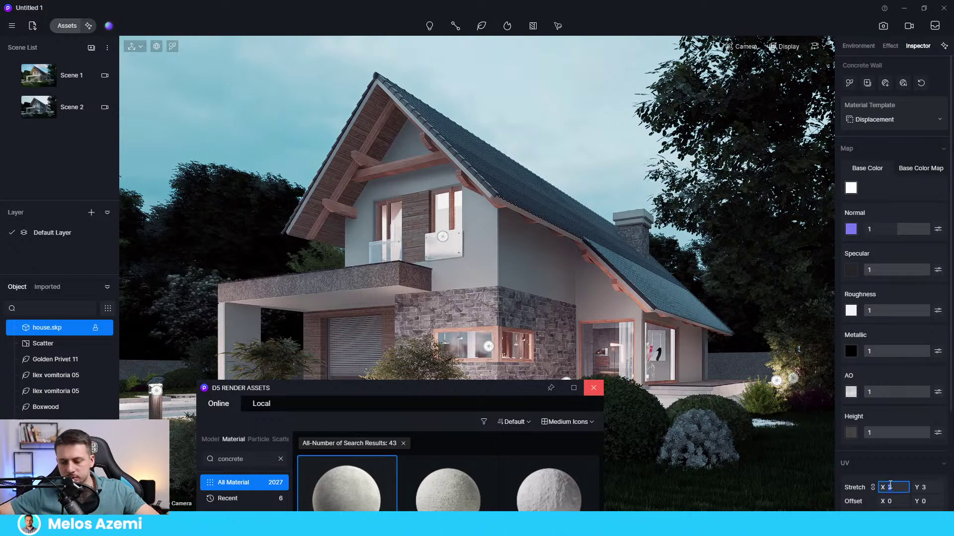
text(2)
key(Return)
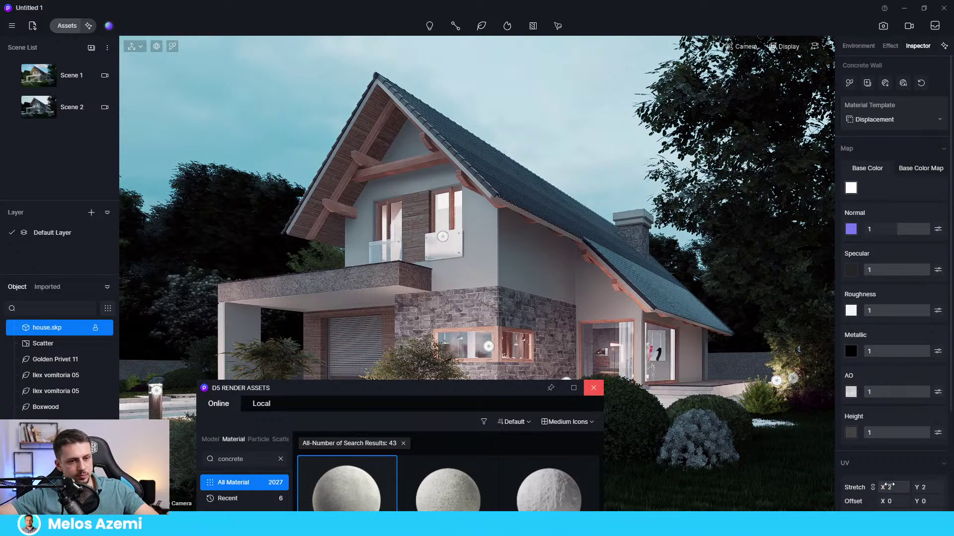
double_click(889, 487)
text(1.5)
key(Return)
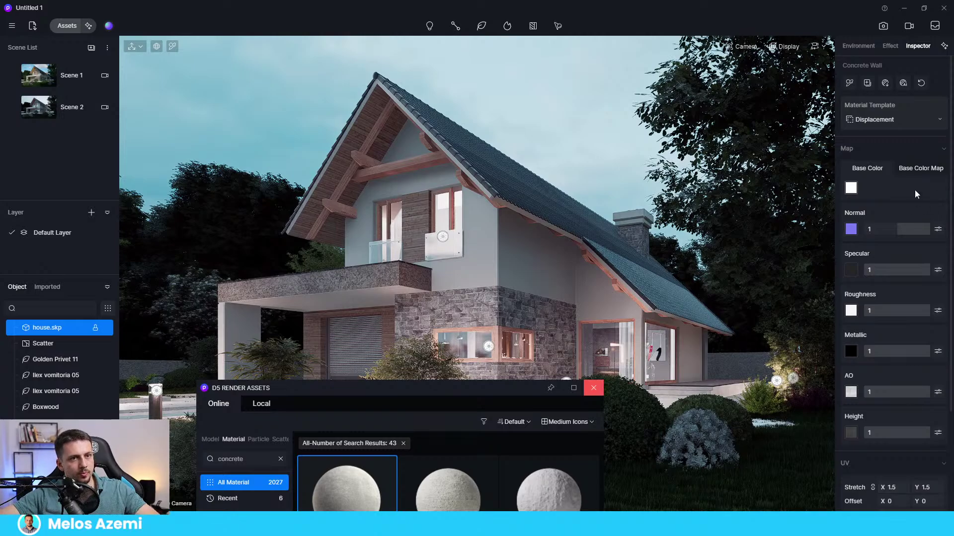
Lower the Concrete Wall base colour map's saturation to -62 and set the UV stretch to 2.5 in X and Y
click(938, 187)
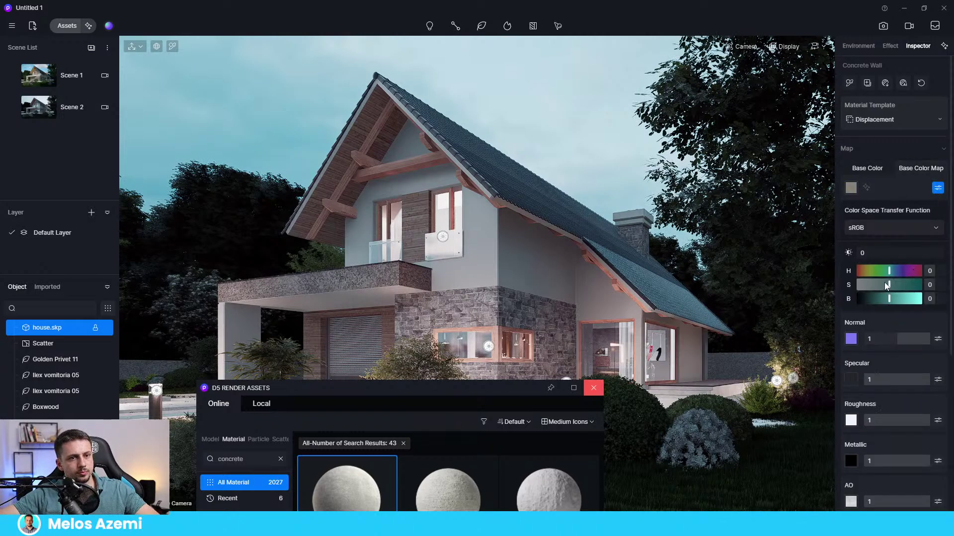
mouse_move(889, 285)
mouse_down()
mouse_move(867, 284)
mouse_move(898, 299)
mouse_move(889, 299)
mouse_up()
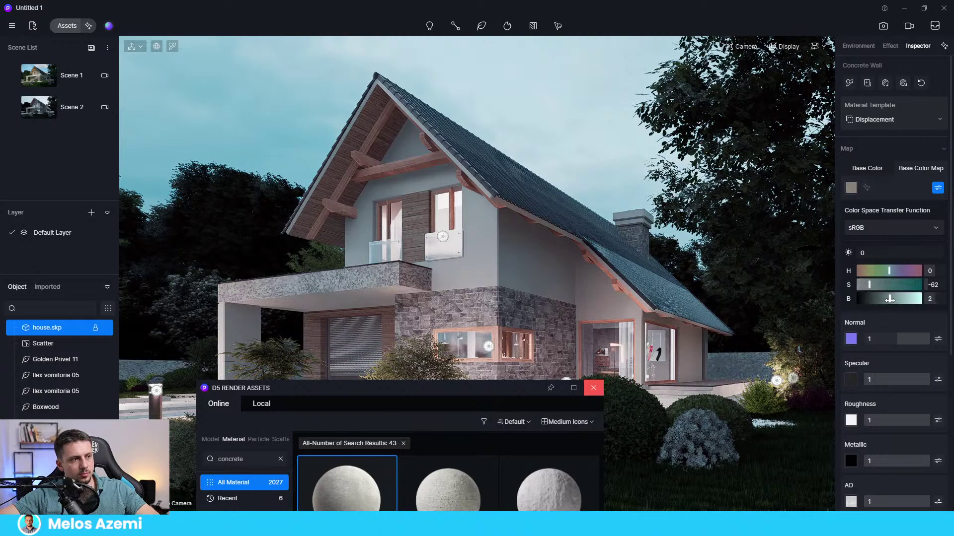
click(871, 172)
click(908, 489)
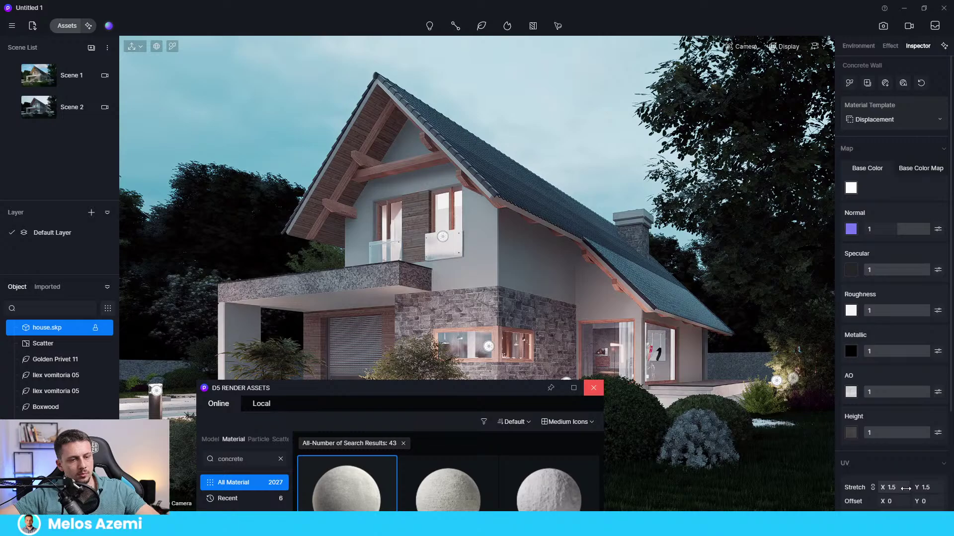
text(2.5)
key(Tab)
text(2.5)
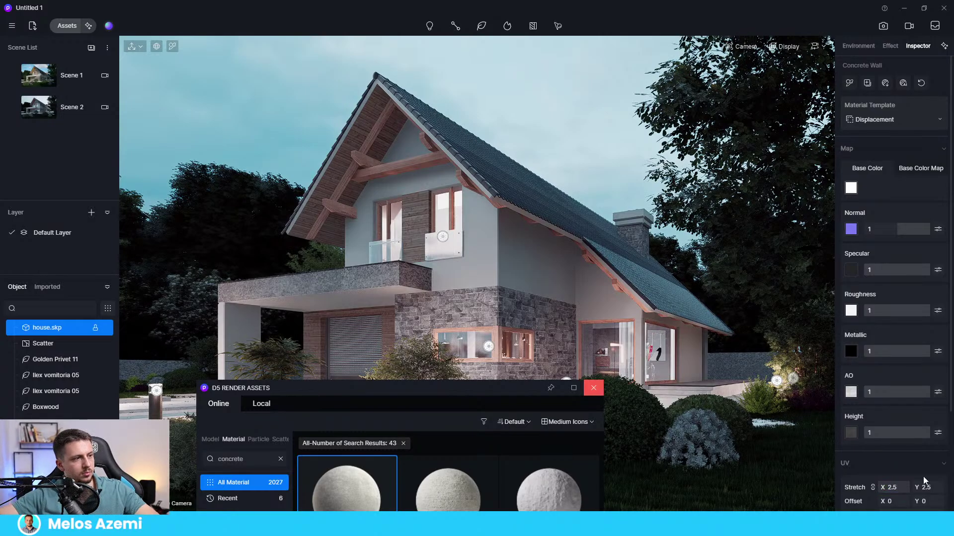
key(Return)
Search the online materials for "plaster"
drag(430, 402, 673, 103)
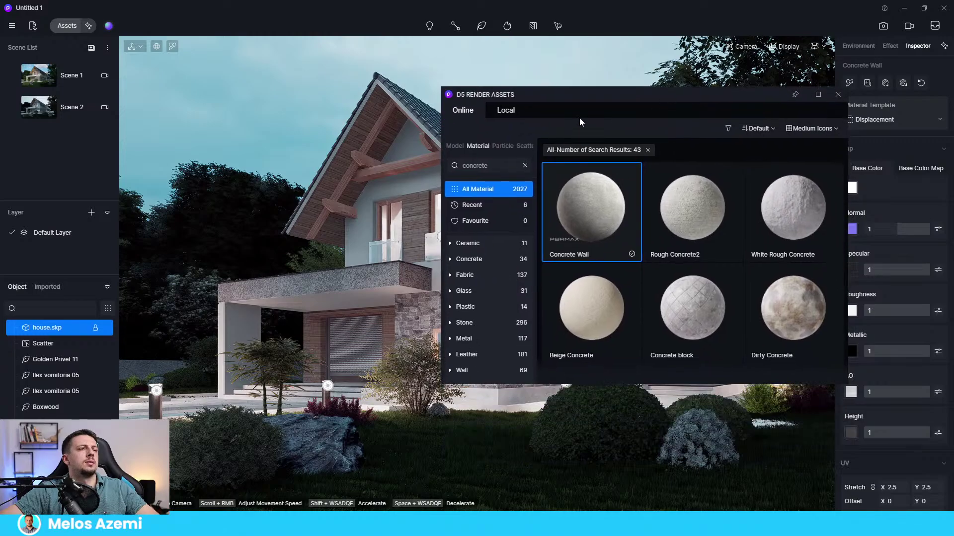
click(524, 165)
text(plas)
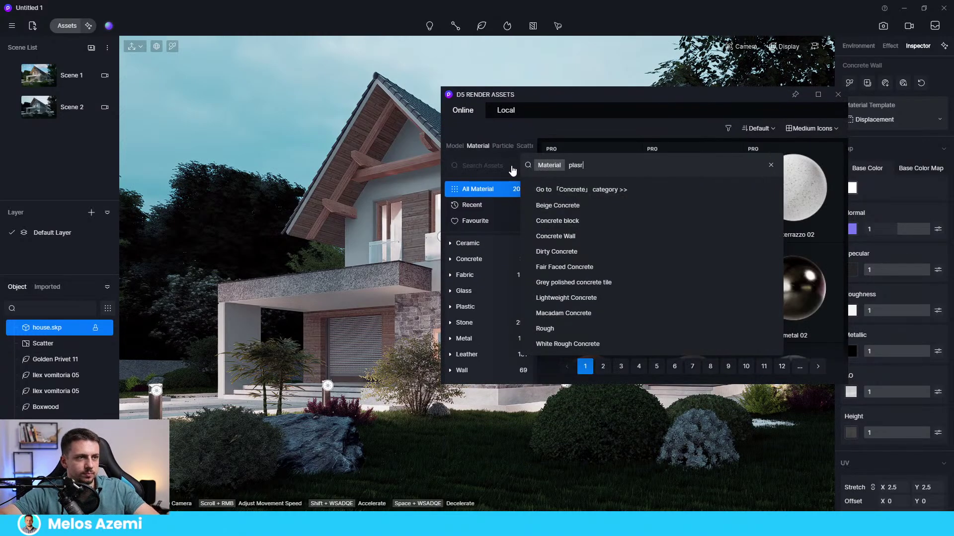
text(ter)
key(Return)
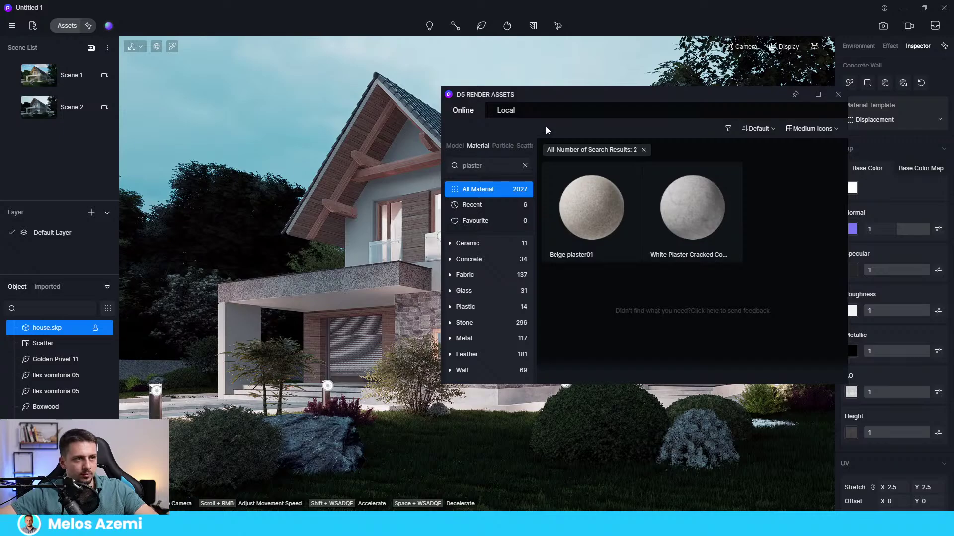
Download Beige plaster01 and apply it to the house's upper facade walls
mouse_move(631, 254)
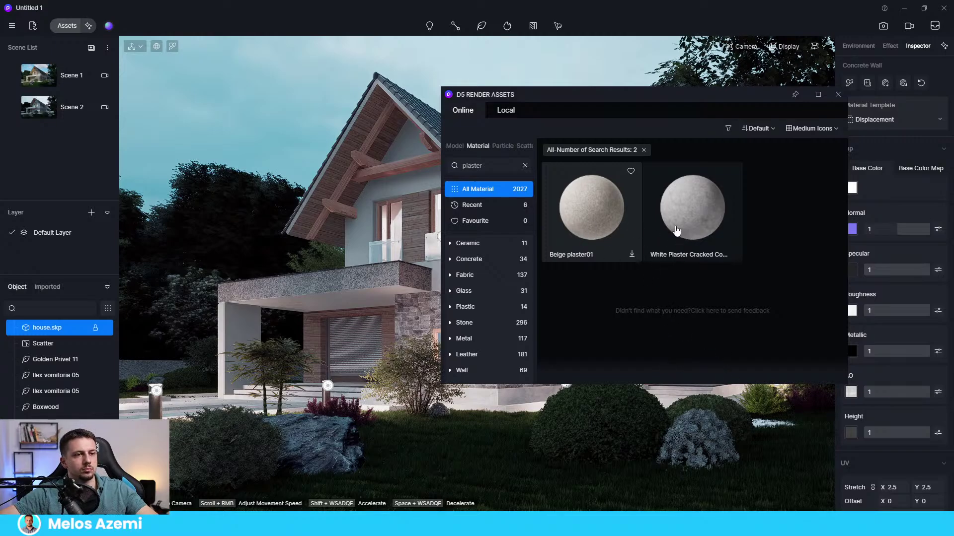
click(626, 202)
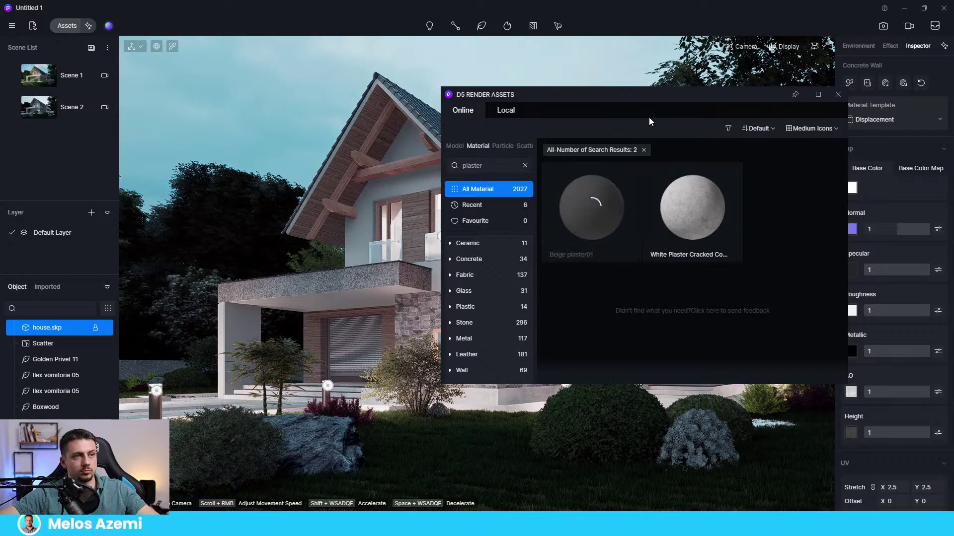
drag(604, 94, 131, 53)
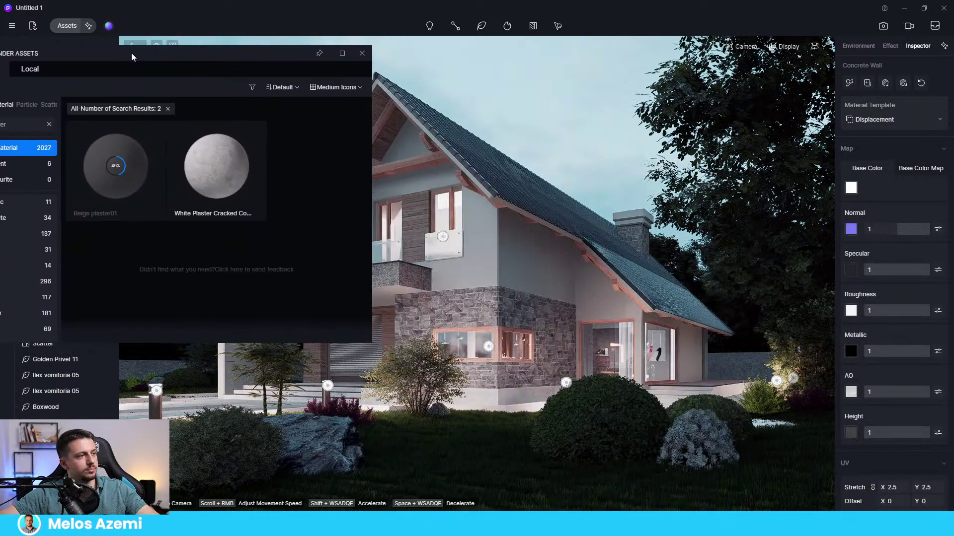
click(118, 162)
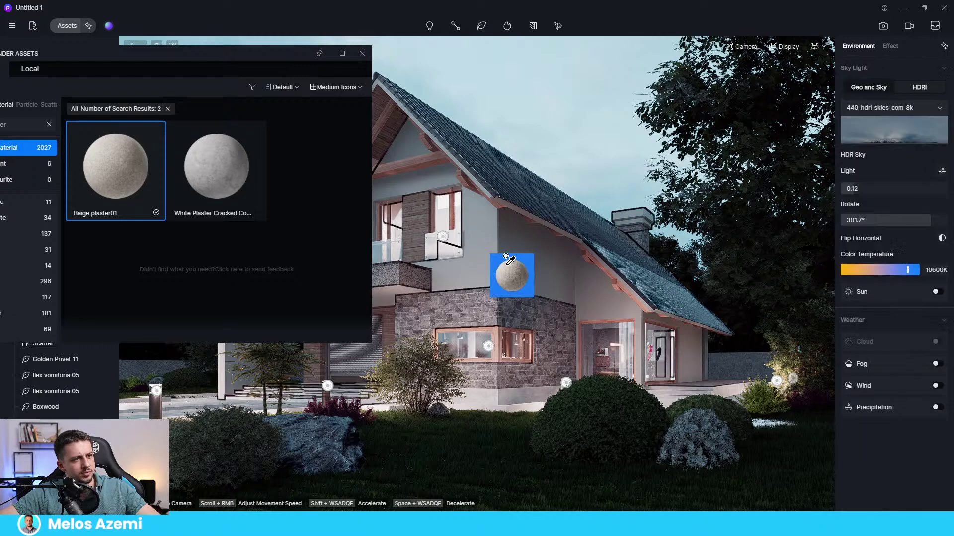
click(525, 255)
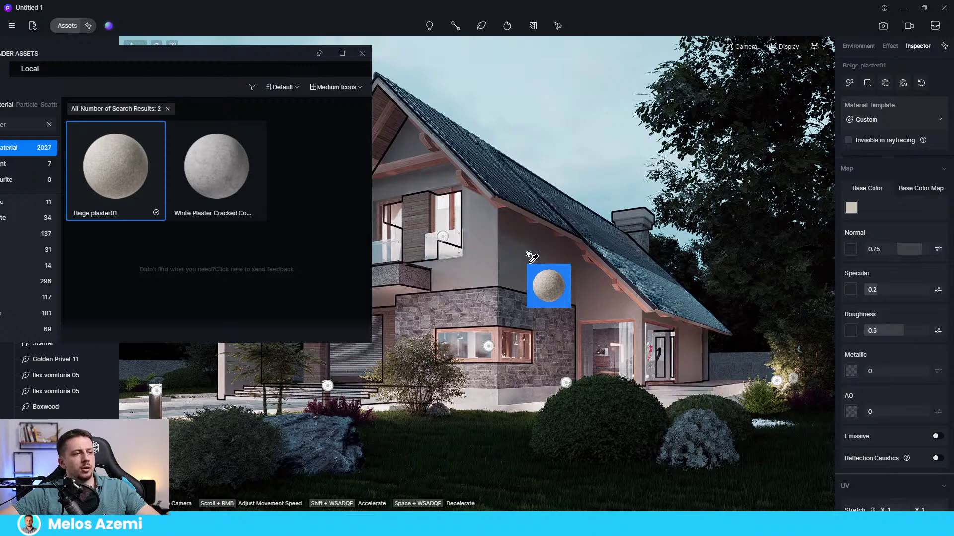
Close the asset library and set the Beige plaster01 base colour map's saturation to -53 and brightness to 47
drag(250, 55, 341, 389)
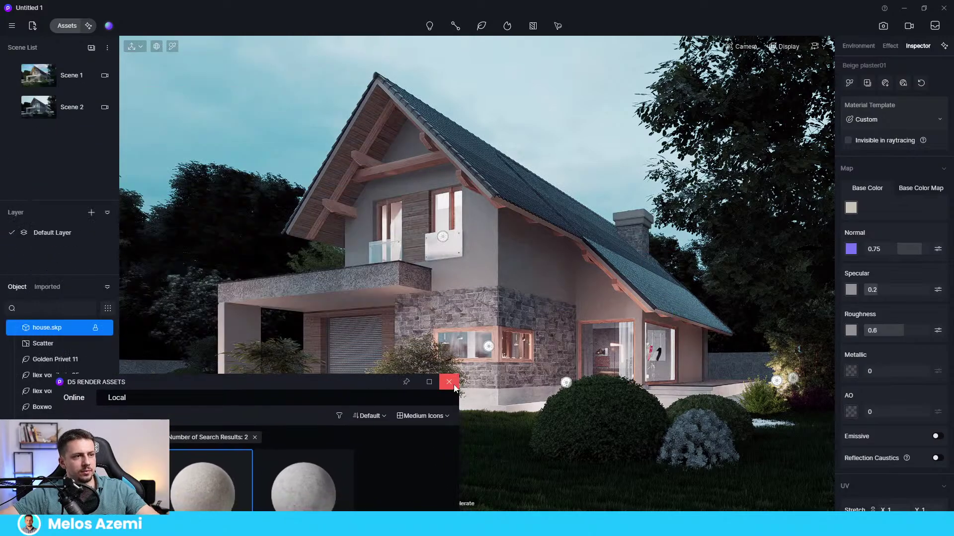
click(450, 386)
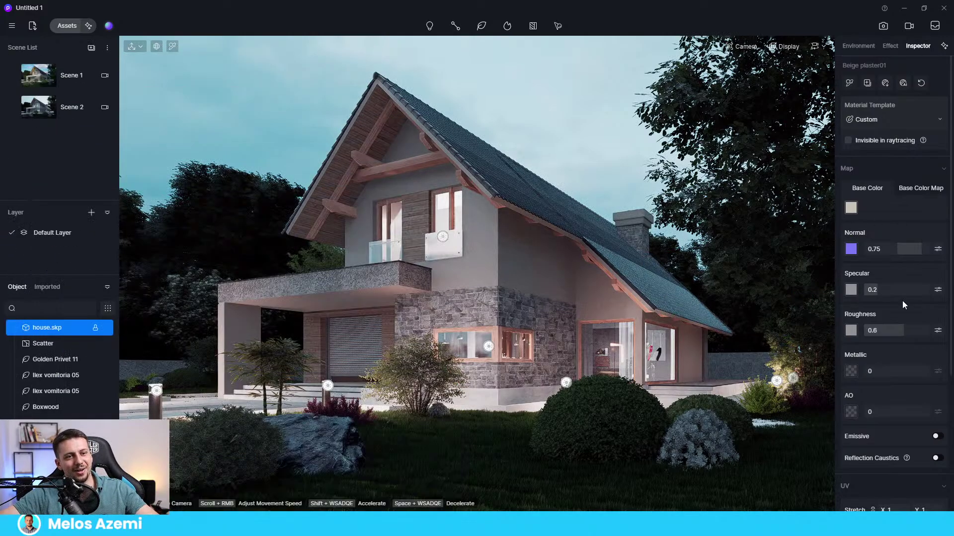
click(937, 207)
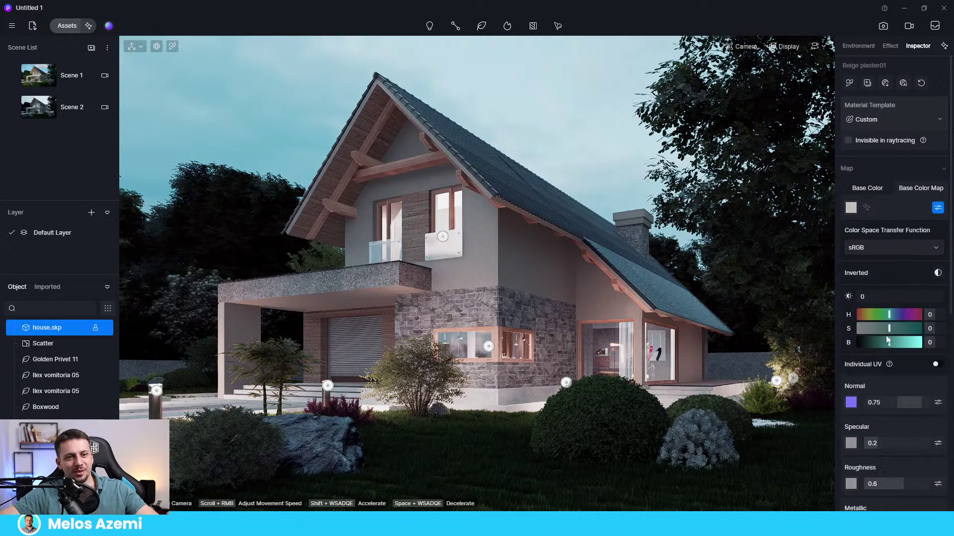
drag(889, 342, 904, 343)
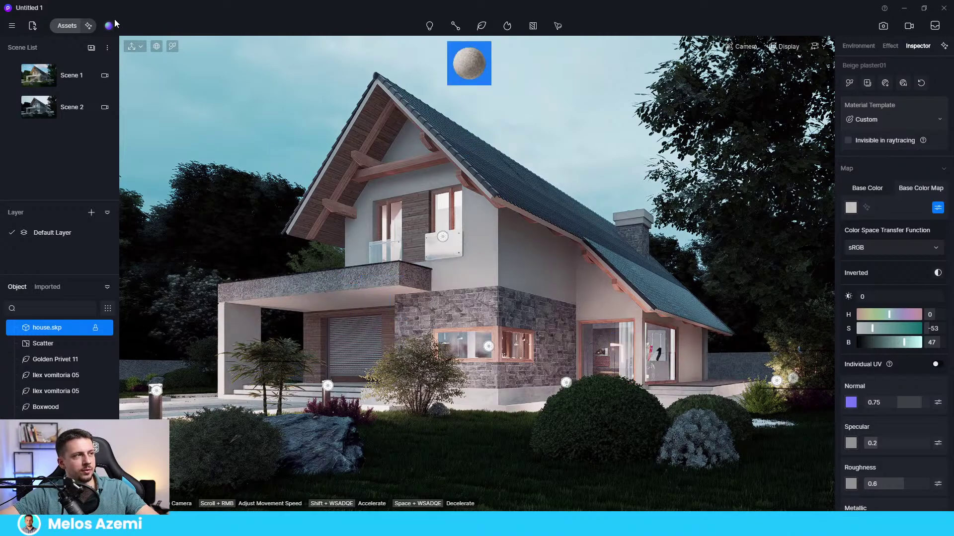
Reopen the asset library beside the balcony slab and search the online materials for "concrete"
click(67, 26)
drag(245, 385, 604, 212)
click(454, 281)
text(concrete)
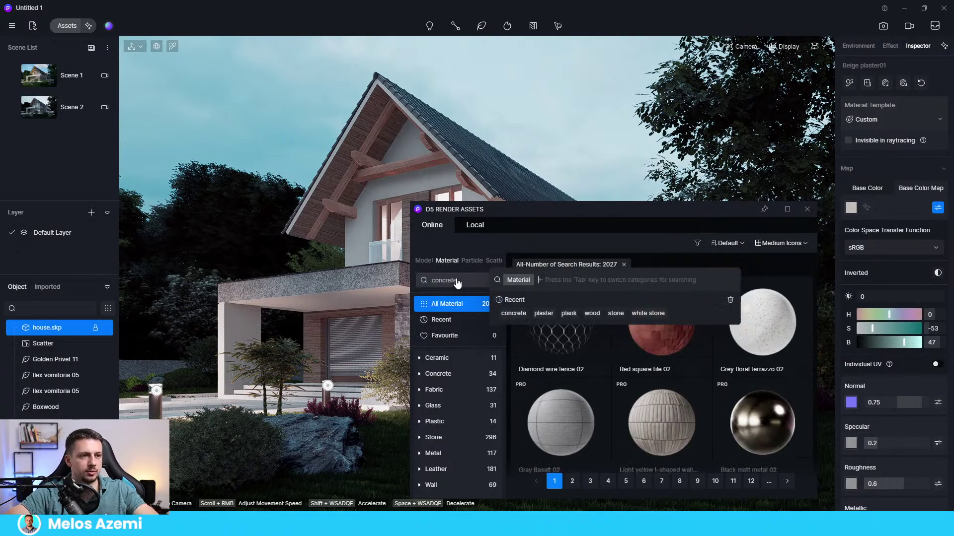
key(Return)
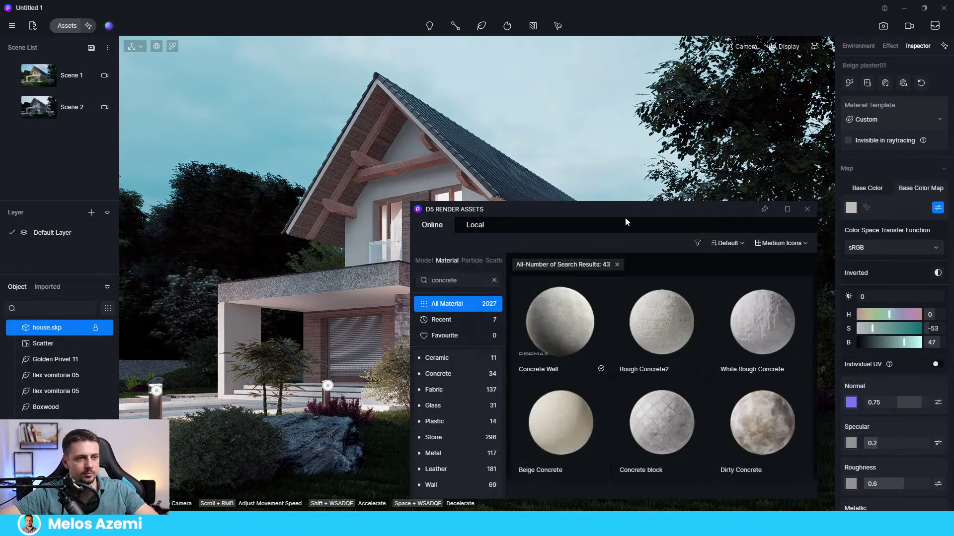
Download Rough Concrete 06 from the concrete materials and apply it to the balcony slab
drag(624, 212, 595, 164)
scroll(691, 361, down, 1)
scroll(696, 353, down, 2)
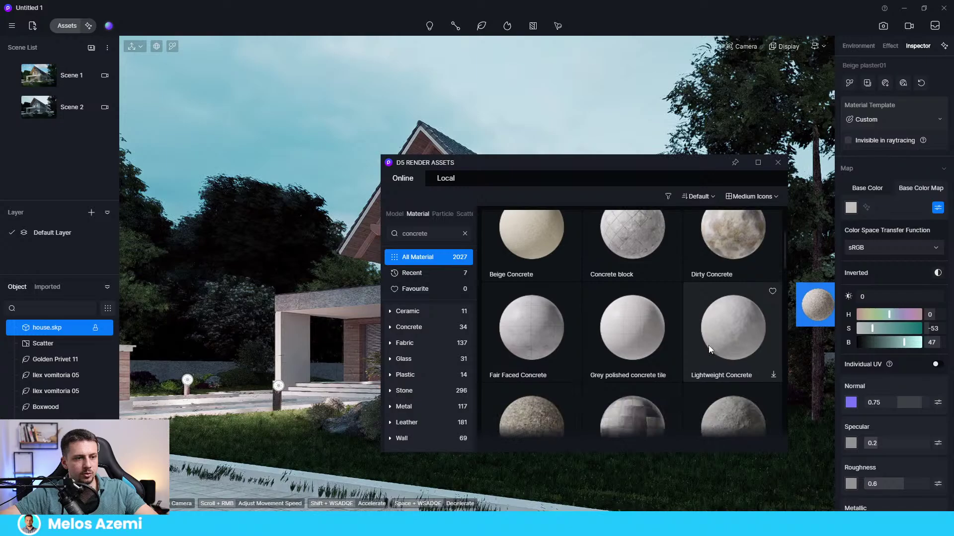
scroll(671, 348, down, 2)
scroll(724, 366, down, 2)
scroll(732, 354, up, 5)
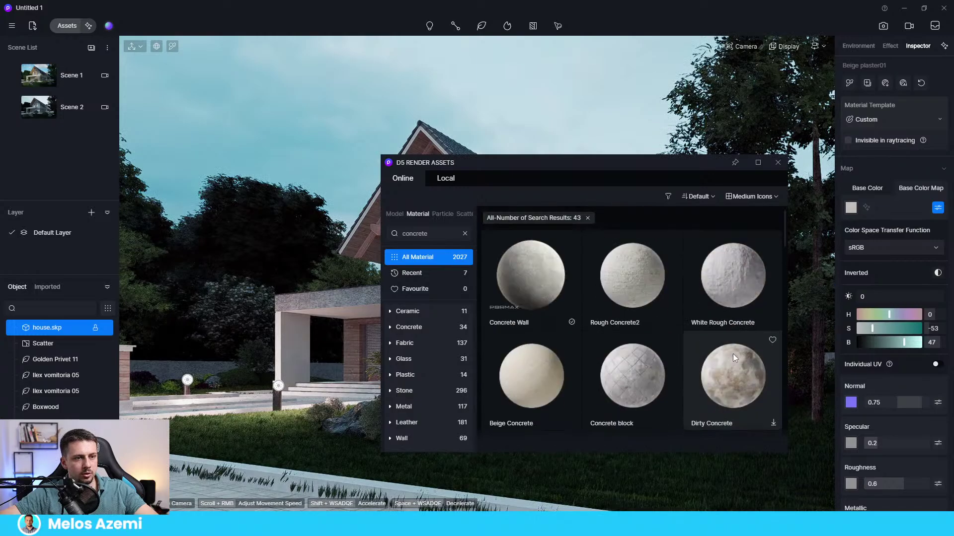
scroll(747, 318, down, 3)
scroll(750, 337, down, 1)
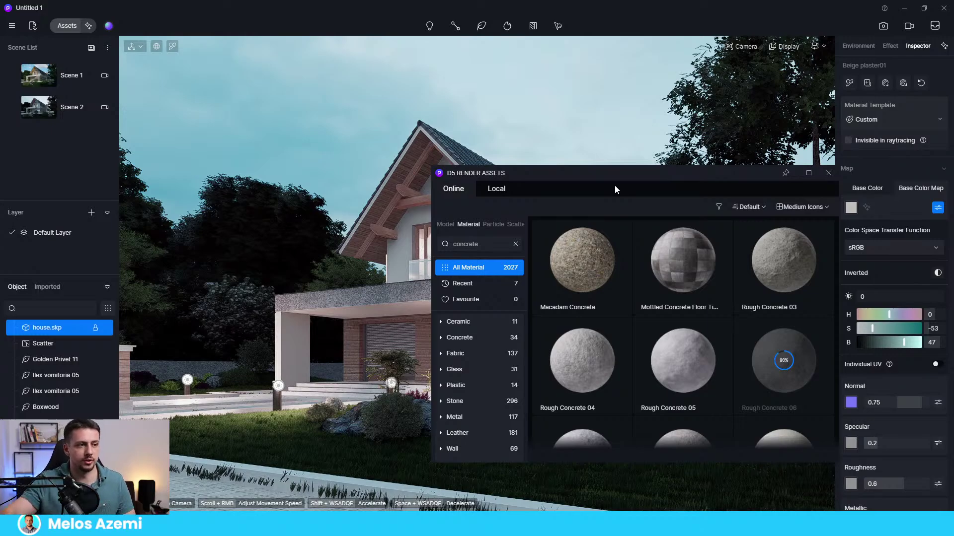
click(783, 360)
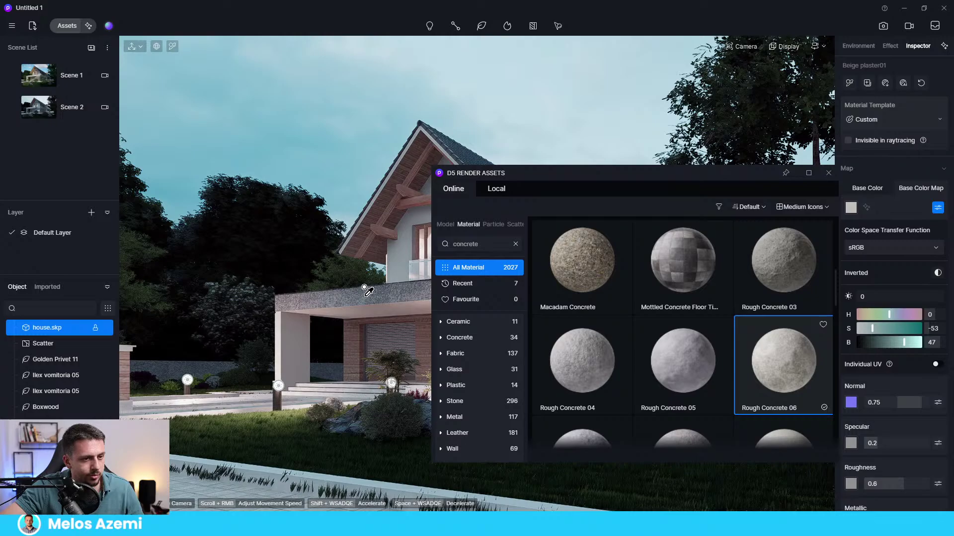
click(368, 290)
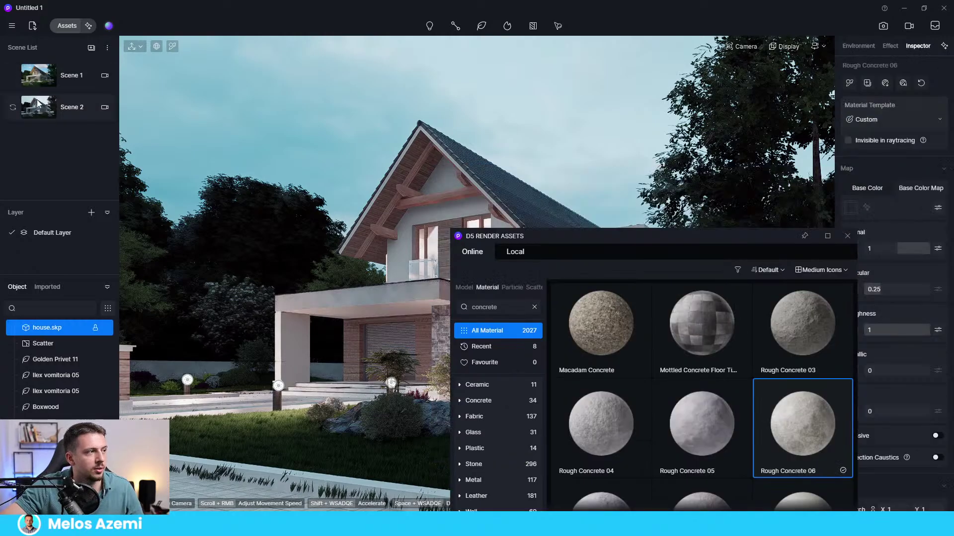
Return to the Scene 2 view and move the asset library off the house's balcony slab
click(38, 107)
drag(589, 243, 337, 408)
scroll(894, 447, down, 1)
Try UV stretches of 2, 0.5 and 1.5 on the Rough Concrete 06 material
click(893, 479)
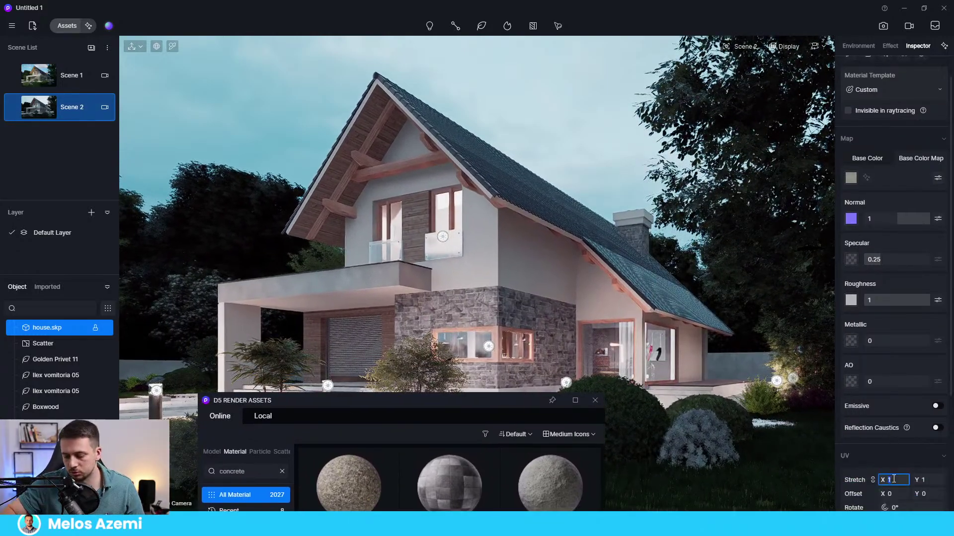
text(2)
key(Return)
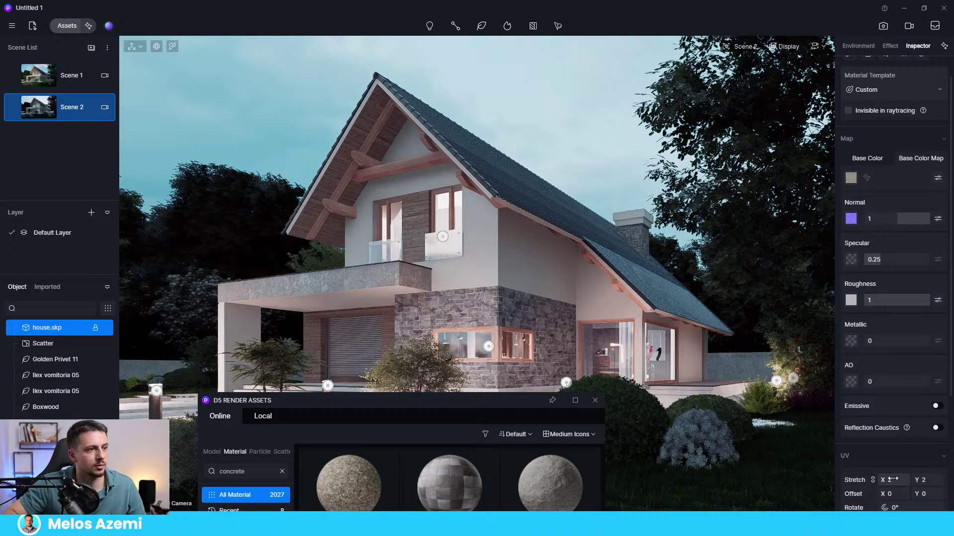
click(893, 479)
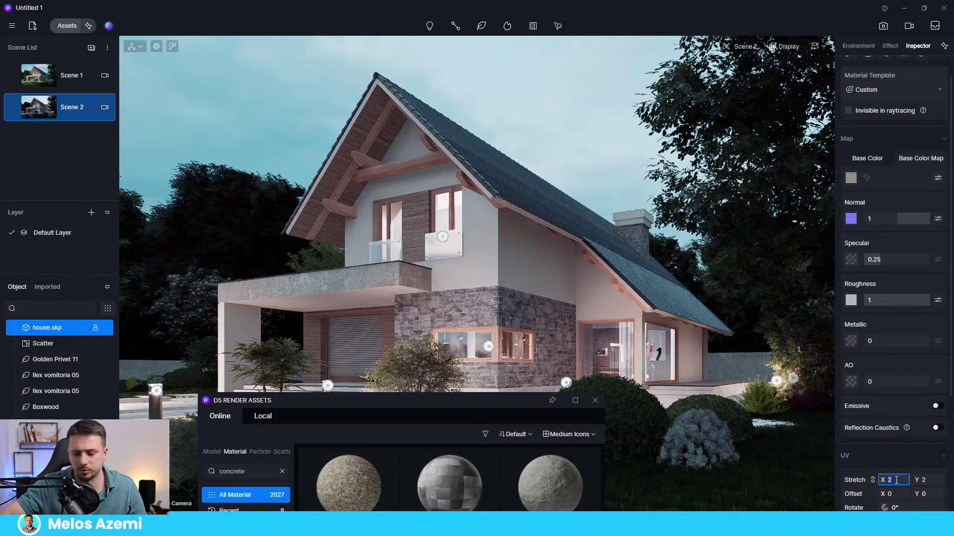
text(0.5)
key(Return)
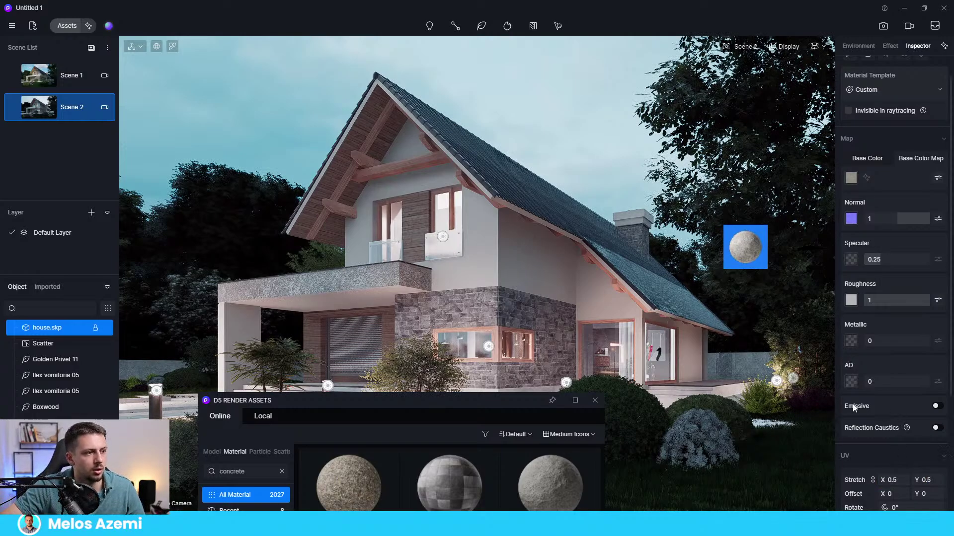
click(897, 477)
text(1.5)
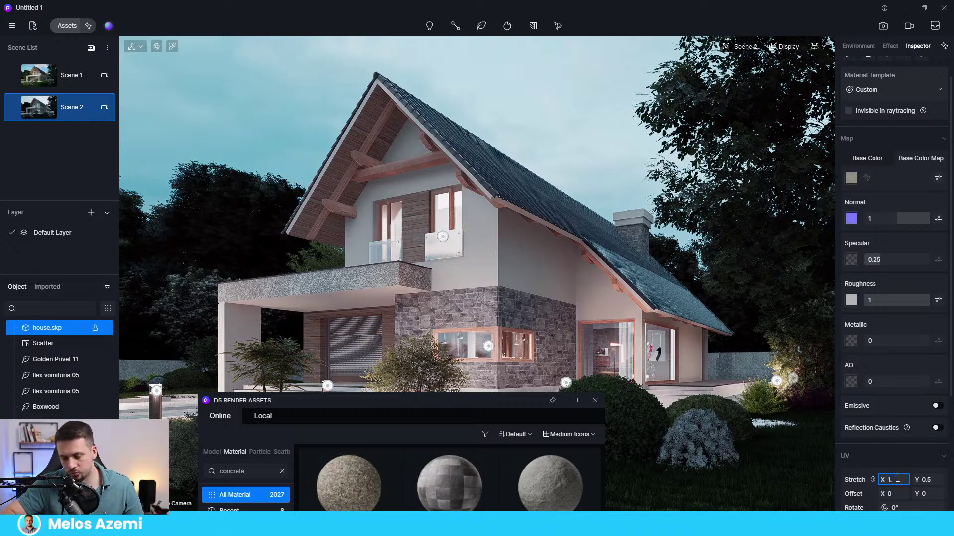
key(Return)
Set the Rough Concrete 06 UV stretch to 6 in X and Y and its base colour map's brightness to 20, and close the asset library
click(896, 479)
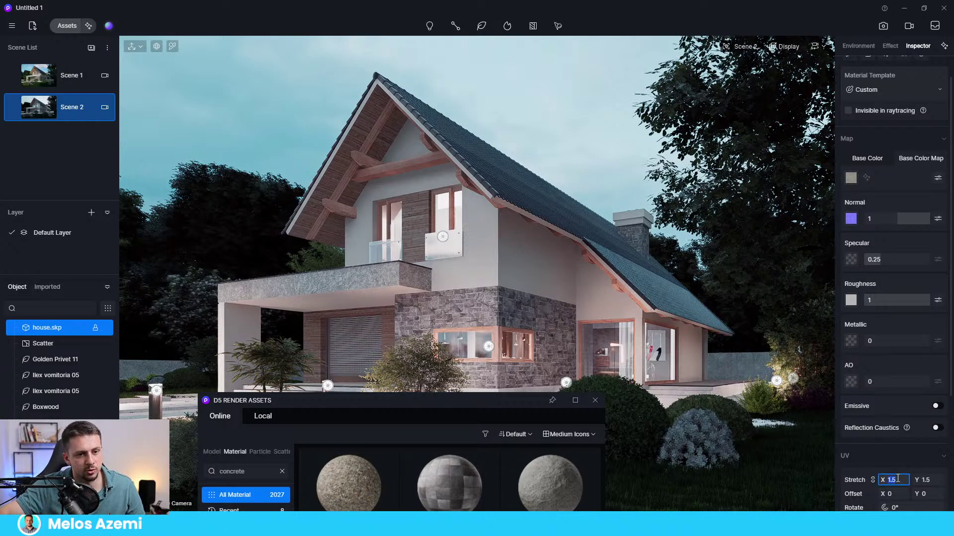
text(6)
key(Return)
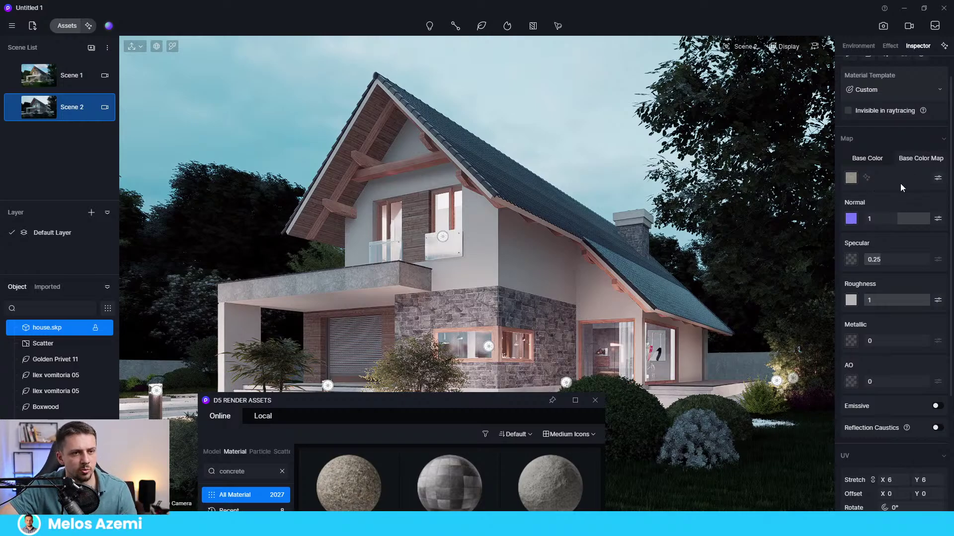
click(938, 178)
drag(889, 313, 896, 313)
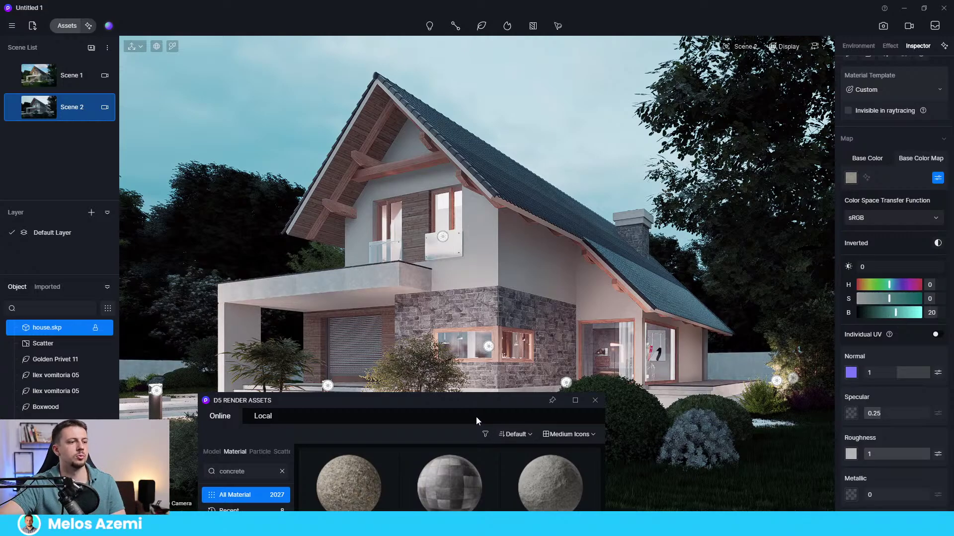
drag(477, 405, 484, 527)
drag(638, 525, 638, 177)
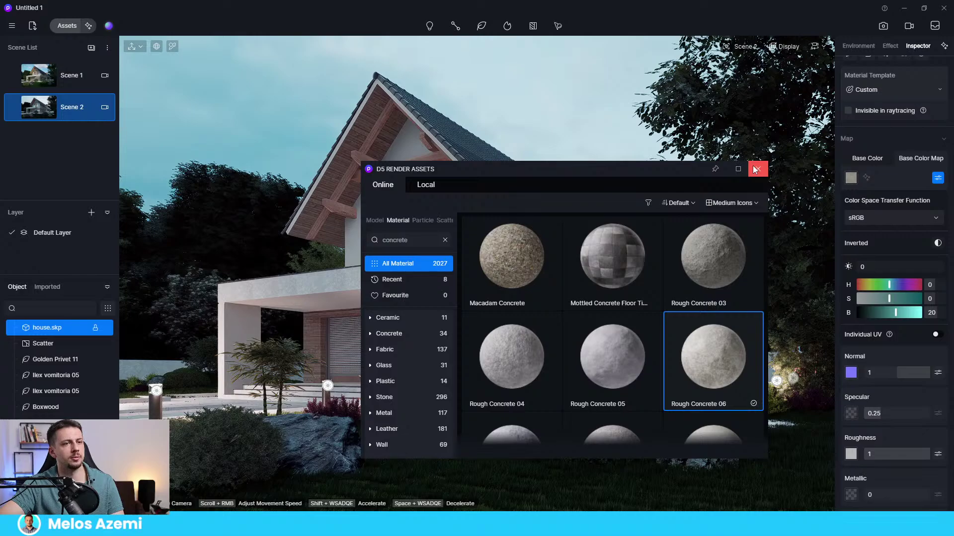
click(757, 168)
key(Escape)
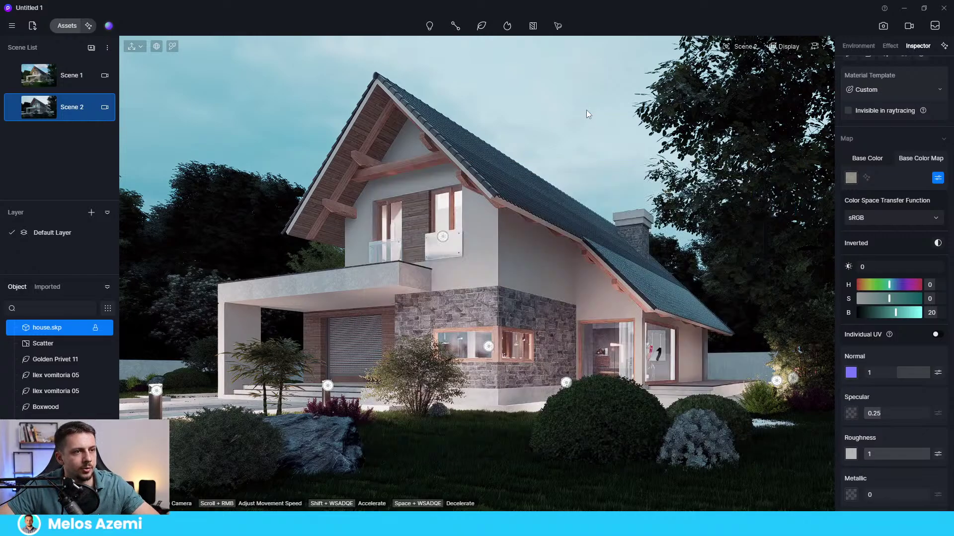
Adjust Scene 2's post-processing to exposure 0.28, shadow 0.49 and white balance 6205
click(104, 106)
click(886, 47)
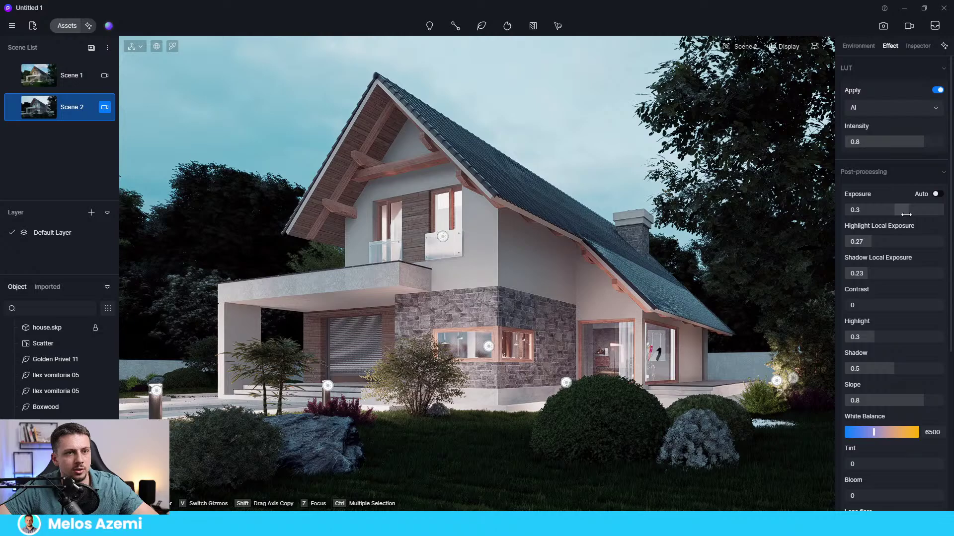
drag(907, 214, 907, 212)
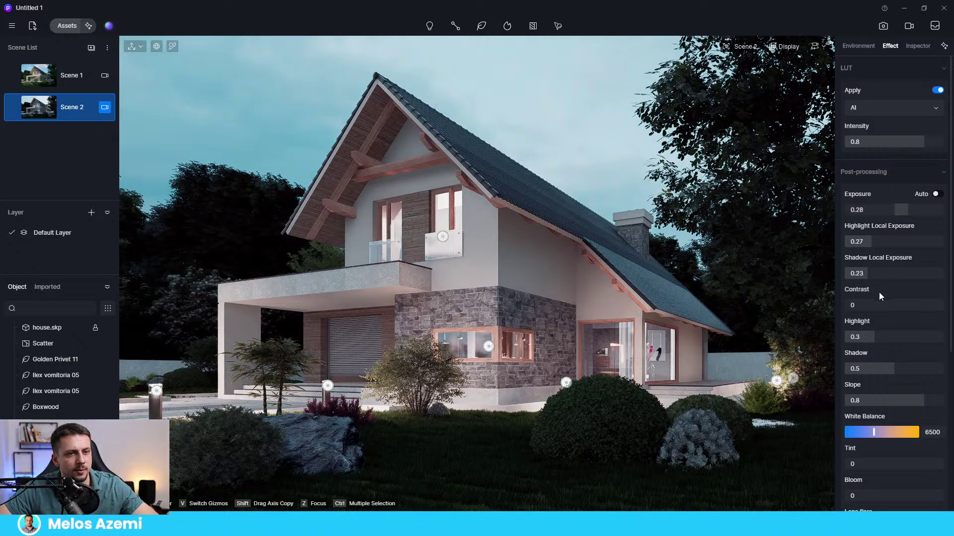
drag(894, 370, 893, 374)
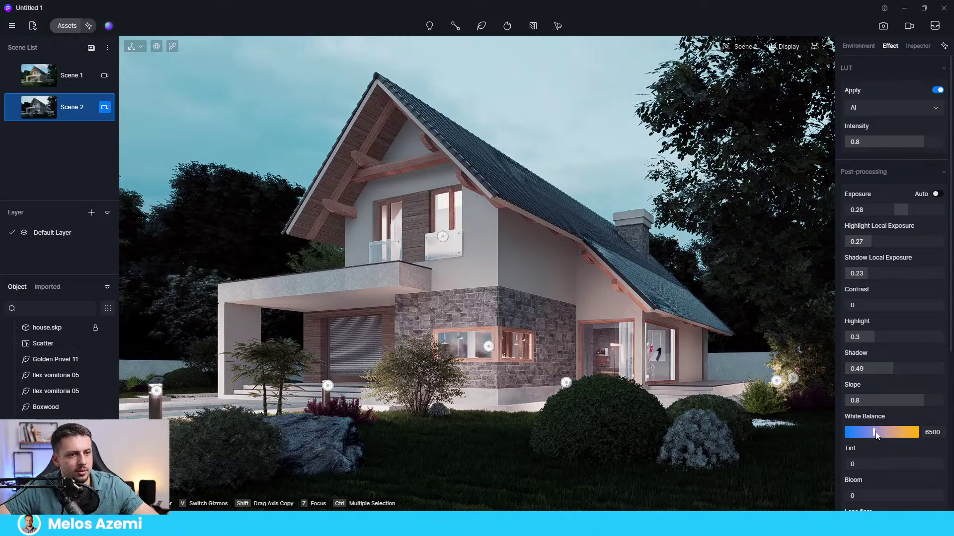
drag(877, 435, 871, 434)
Try a bloom of 0.21 and a lens flare of 0.29 in the post-processing effects
scroll(924, 476, down, 2)
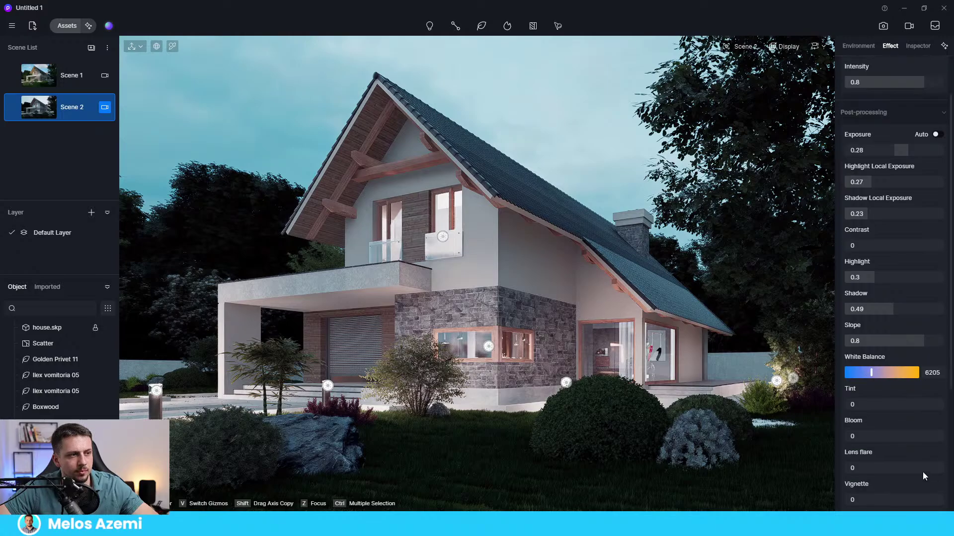
scroll(924, 472, down, 3)
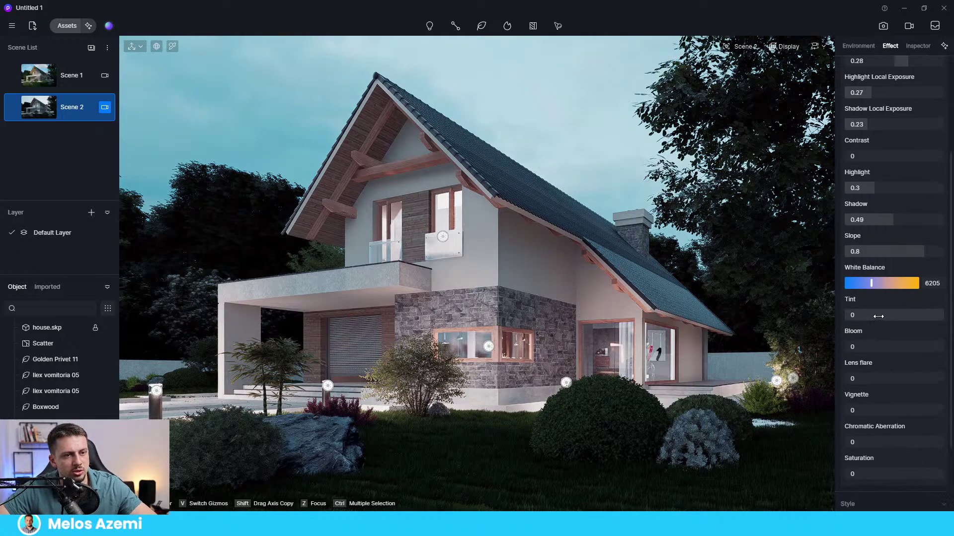
drag(870, 347, 881, 380)
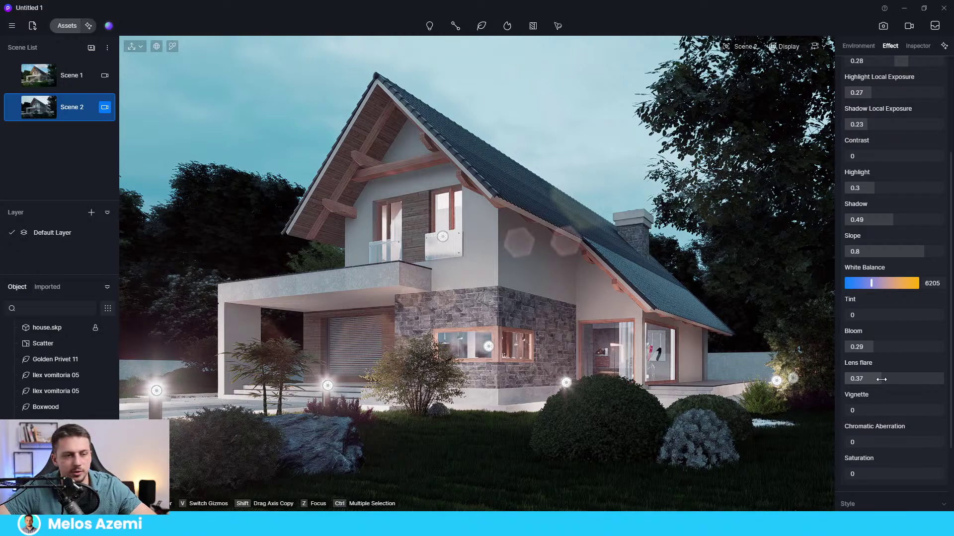
drag(881, 380, 873, 380)
drag(871, 347, 865, 350)
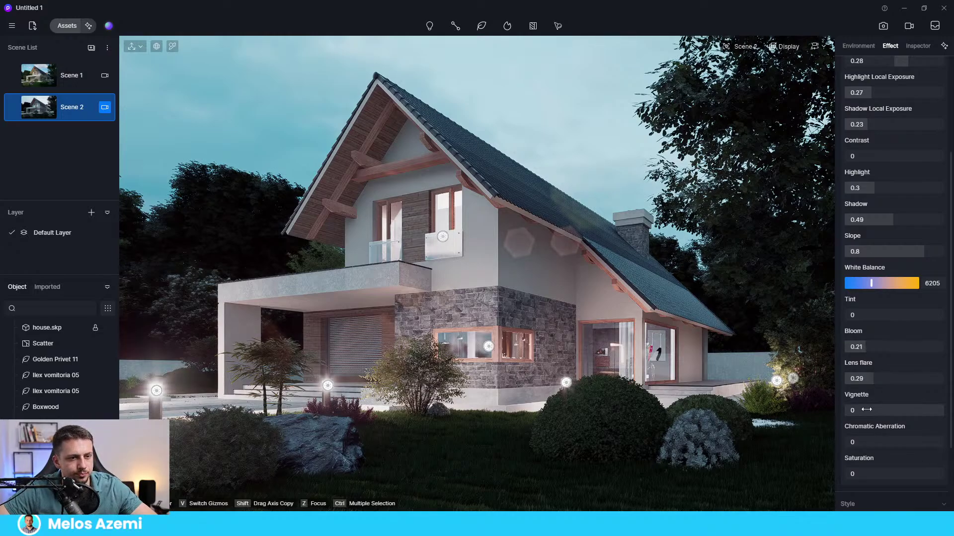
Set the post-processing vignette to 0.25, saturation to 0.12, bloom to 0.14 and lens flare to 0.04
drag(864, 410, 897, 386)
scroll(870, 420, down, 3)
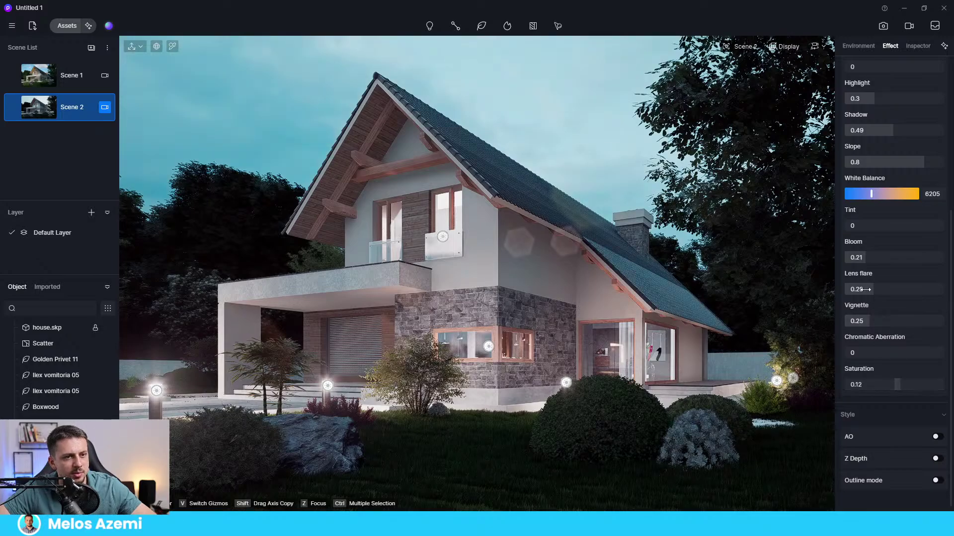
drag(855, 257, 847, 290)
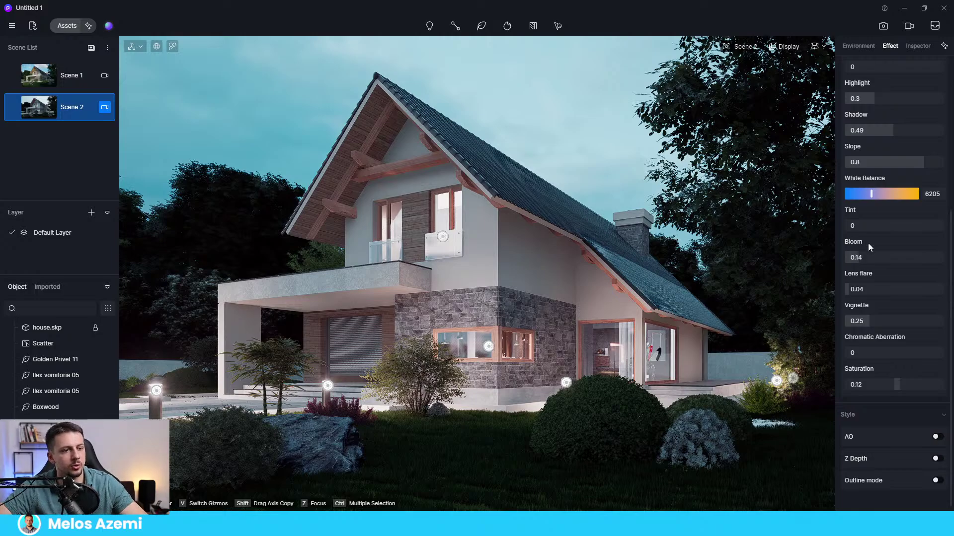
Set up a still image render with a 16:9 aspect ratio and a custom size of 1920 x 1080
click(911, 27)
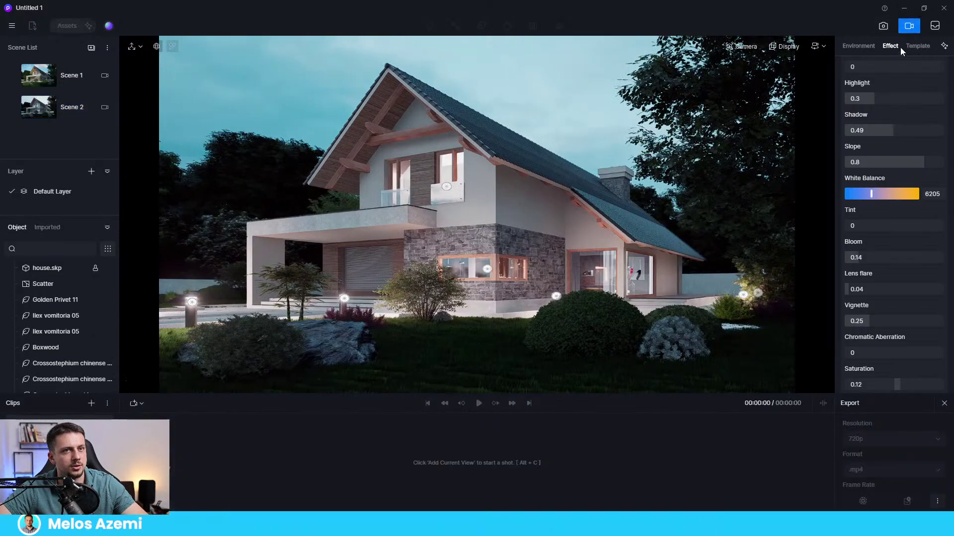
click(883, 26)
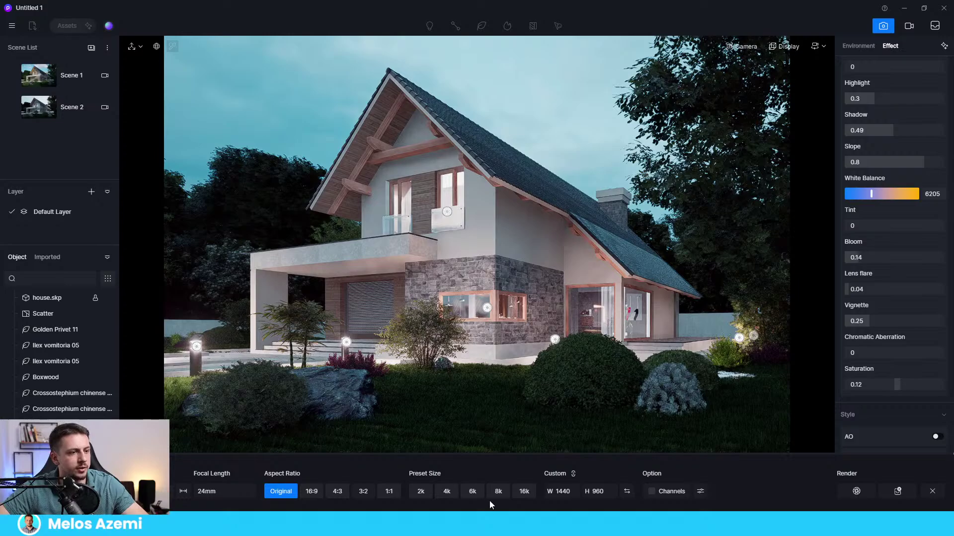
click(419, 493)
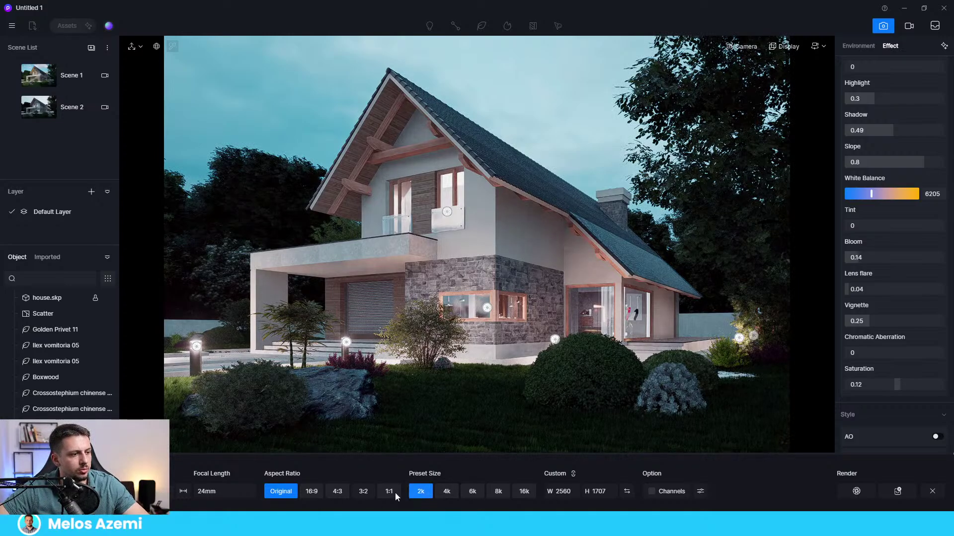
click(311, 491)
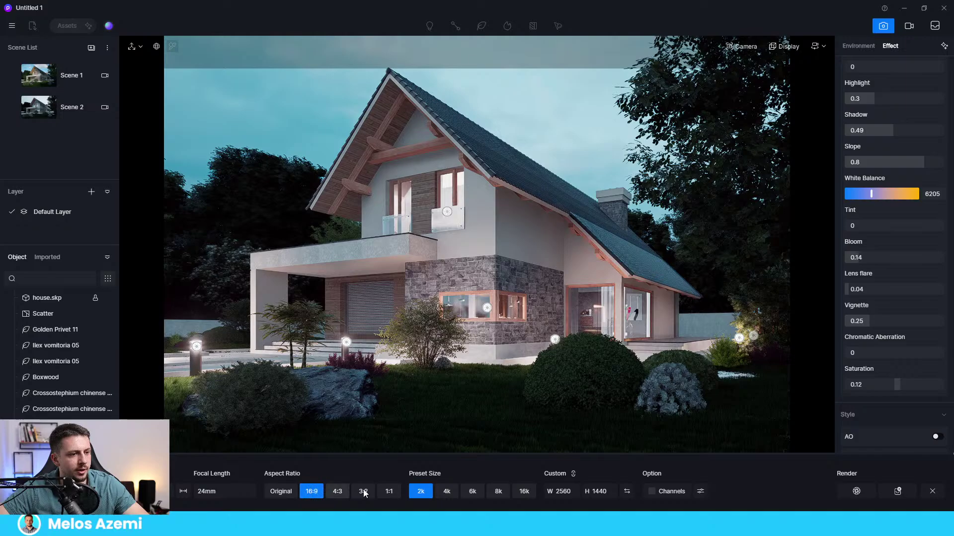
click(422, 497)
click(563, 492)
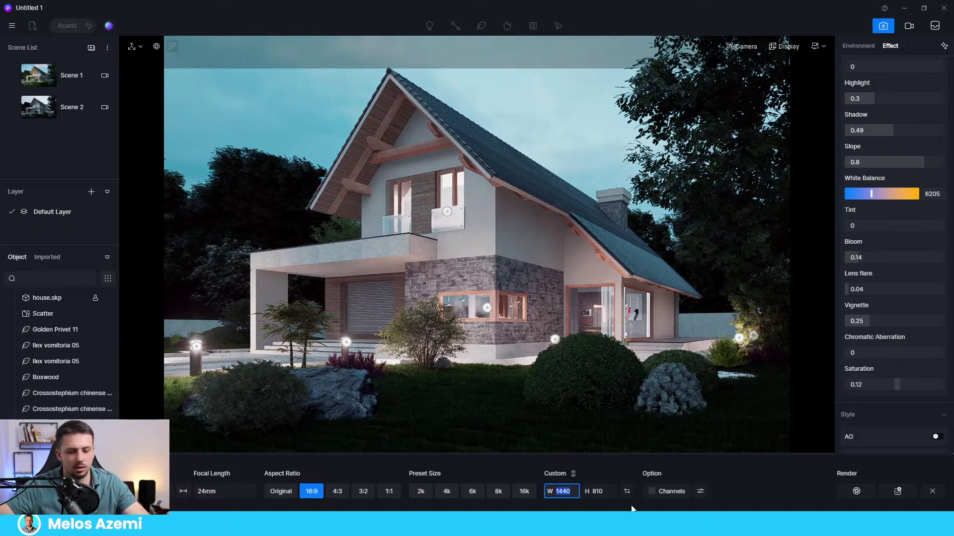
text(1920)
key(Tab)
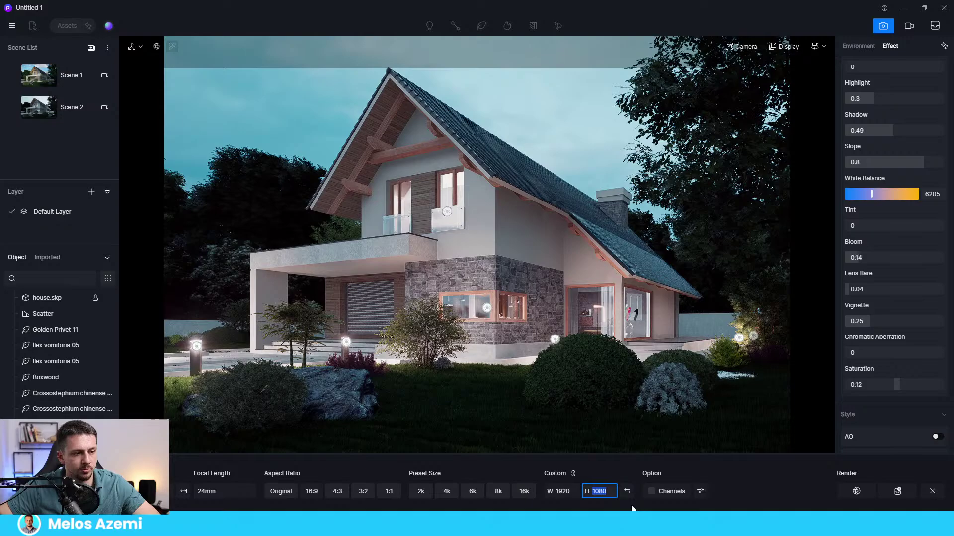
click(770, 490)
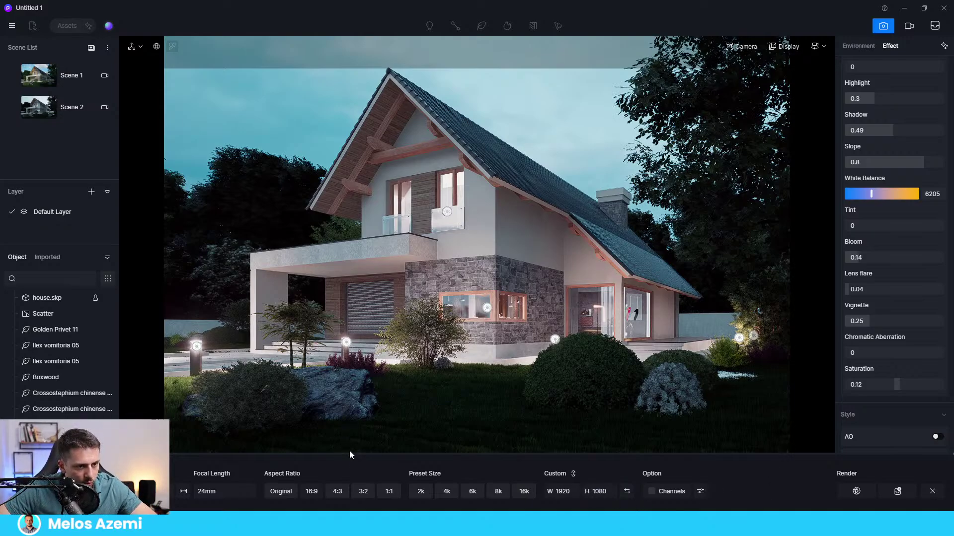
Set the camera's focal length to 22 mm and render the evening still image
scroll(908, 410, down, 2)
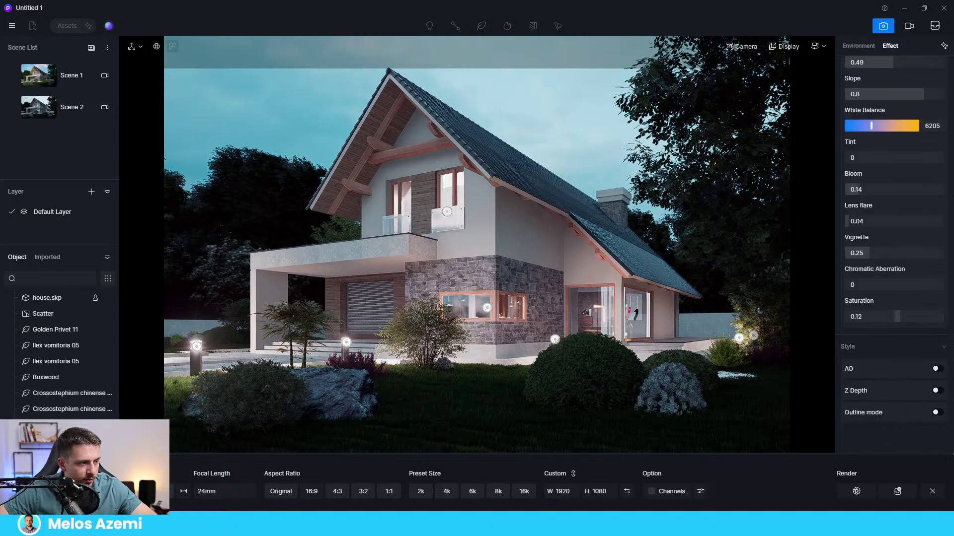
drag(183, 491, 183, 491)
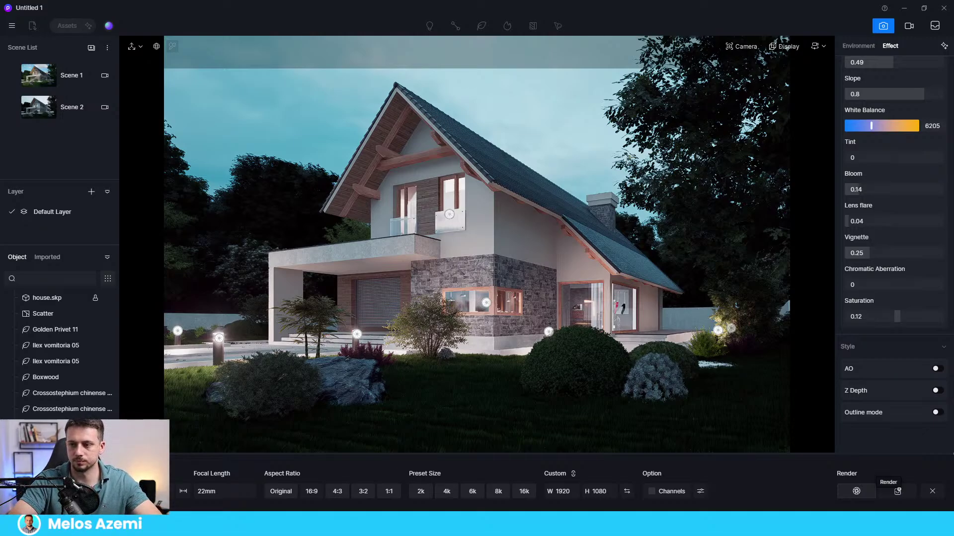
click(897, 491)
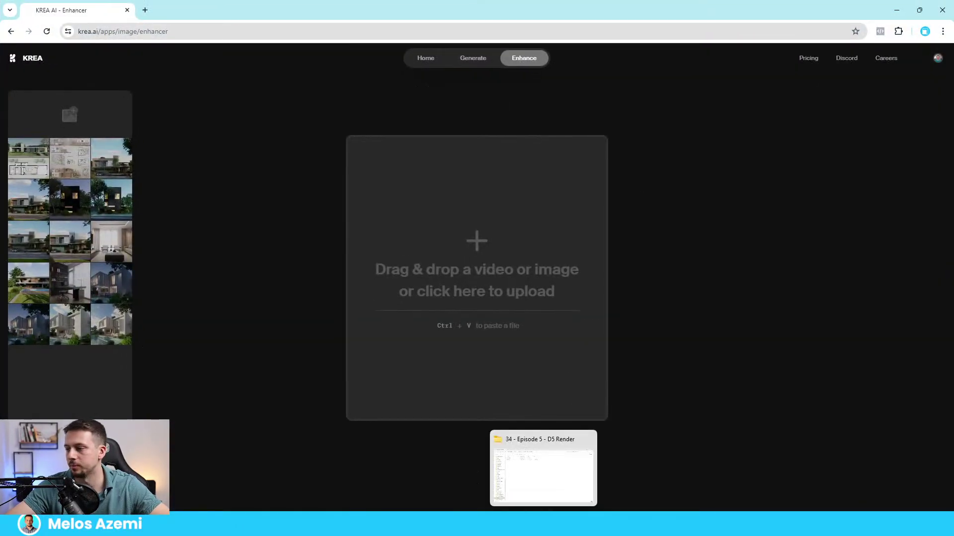
Upload the finished nighttime render to the KREA enhancer and enhance it
click(543, 525)
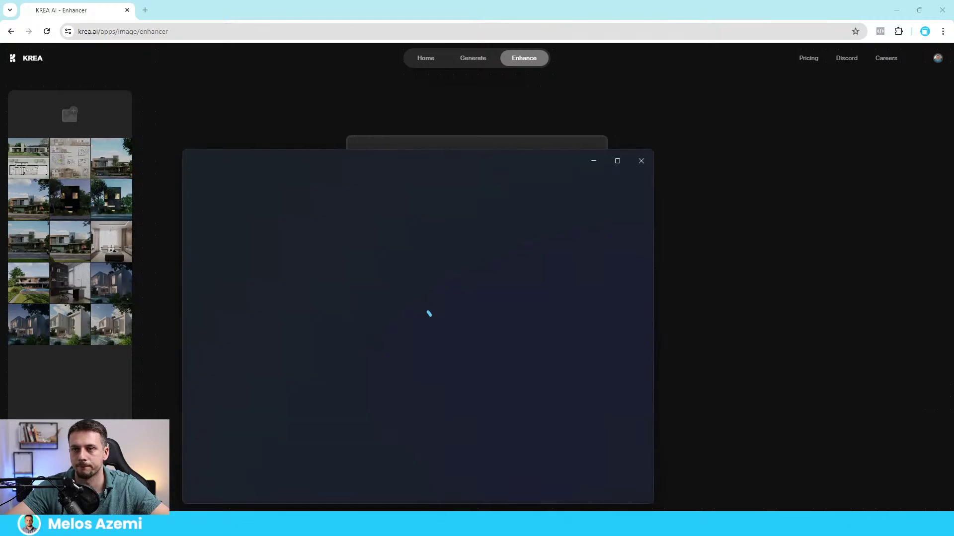
click(642, 160)
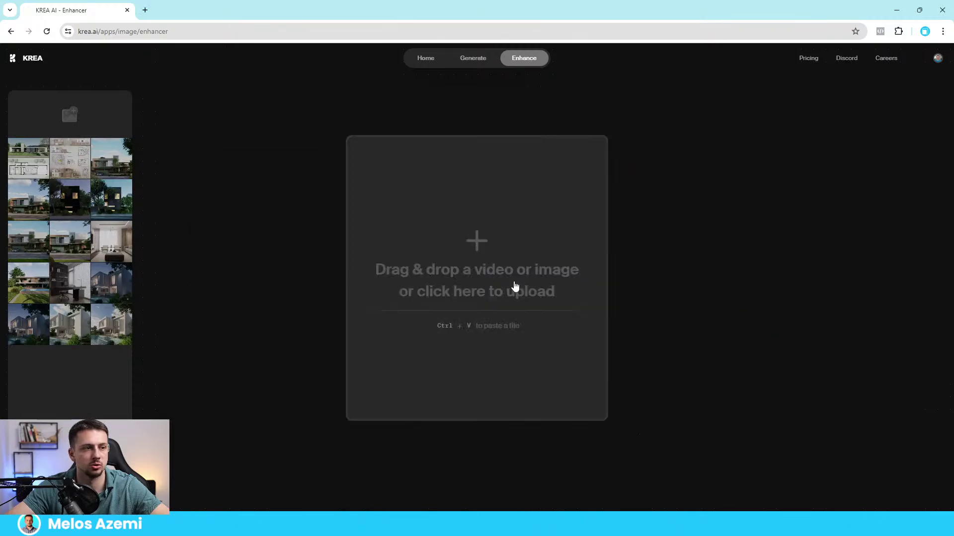
key(ctrl+v)
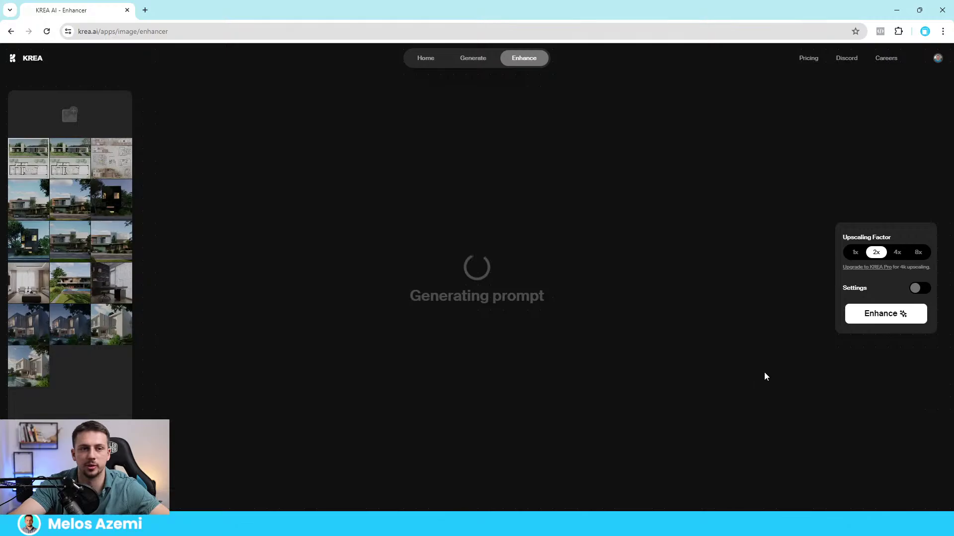
click(887, 350)
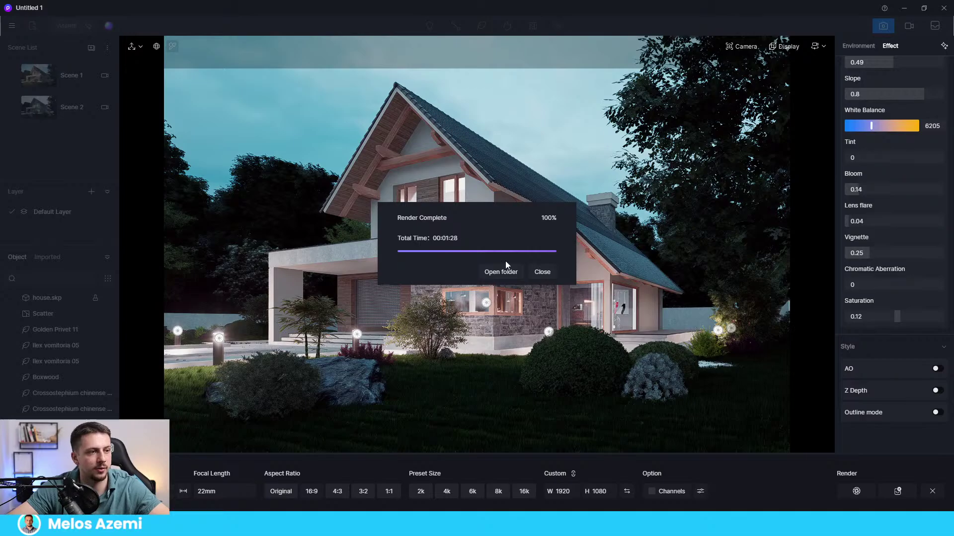
Back in D5 Render, replace the AI Atmosphere Match reference with the sunlit forest house image and generate a match for the current view
click(536, 271)
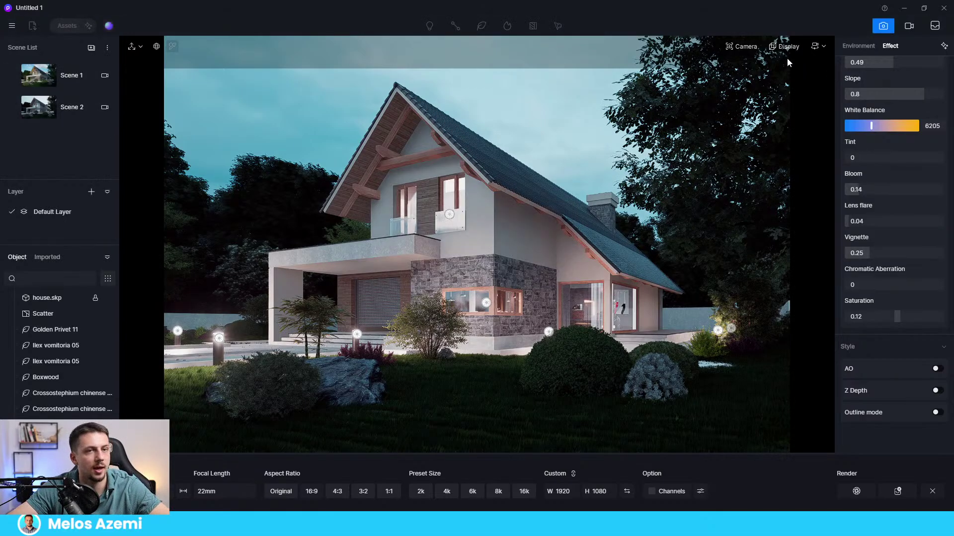
click(858, 46)
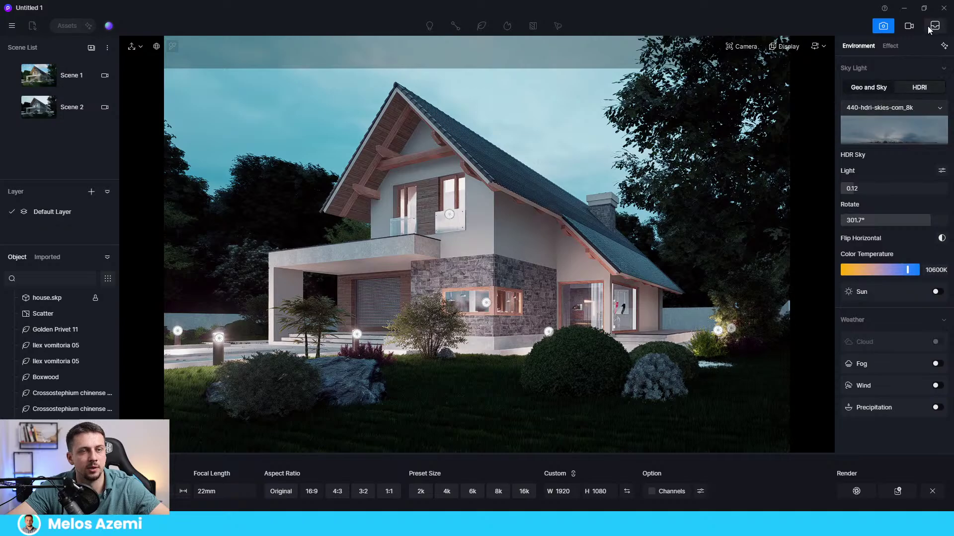
click(944, 46)
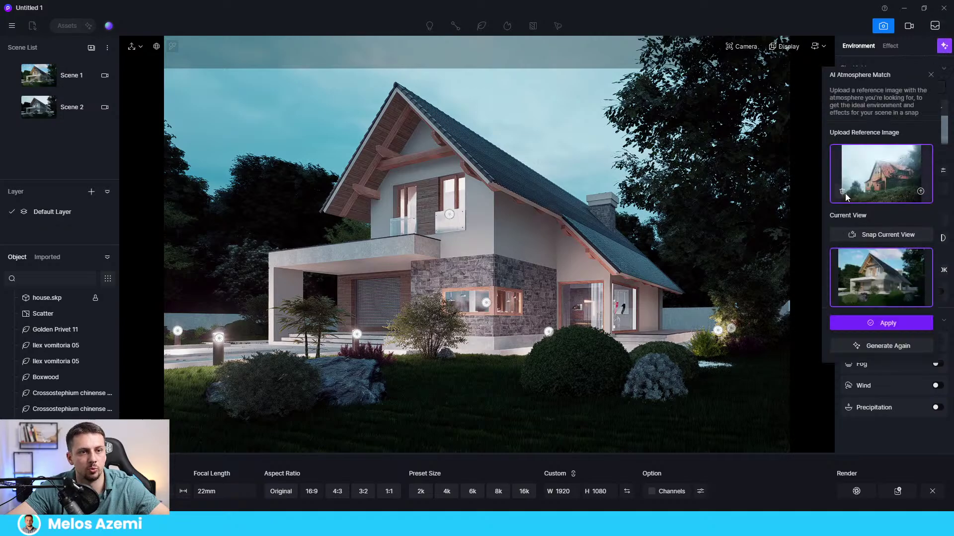
click(845, 191)
click(907, 202)
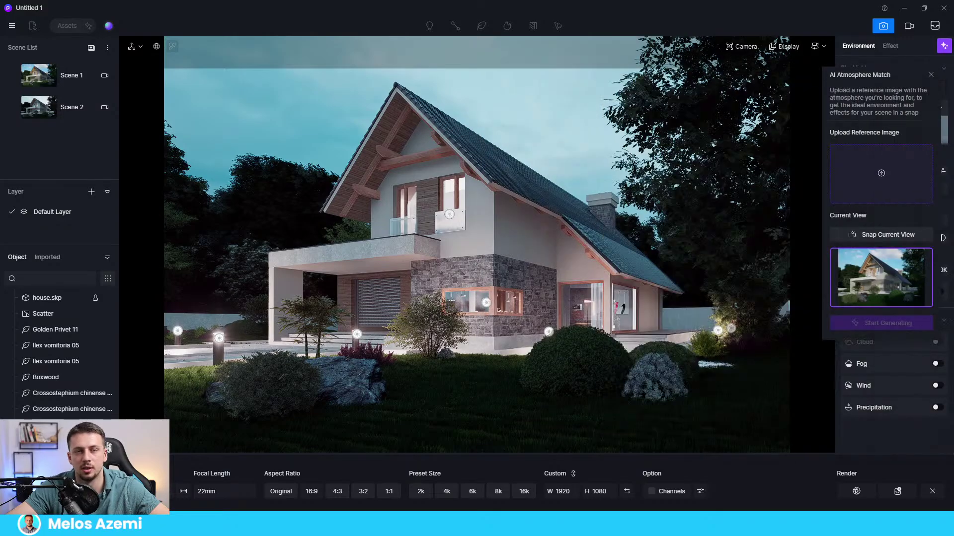
key(Escape)
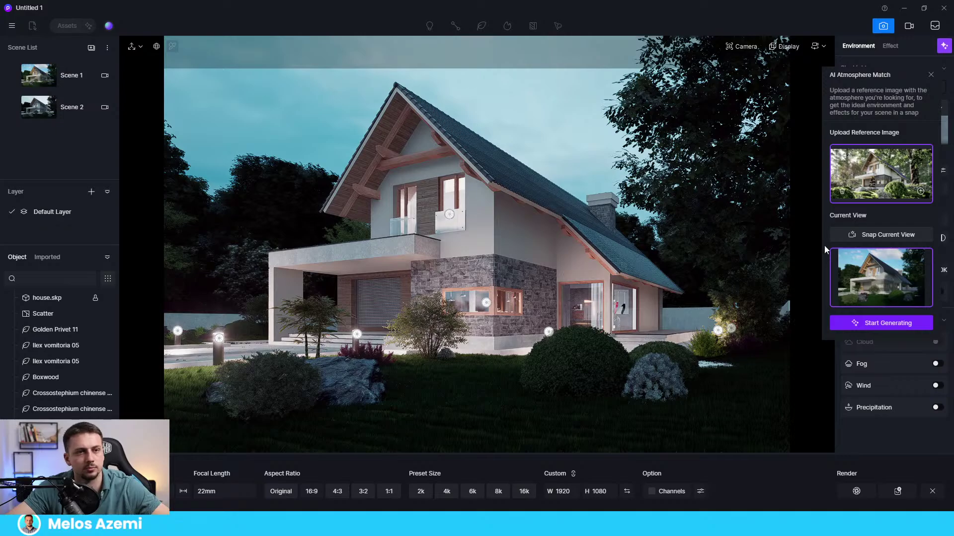
click(887, 324)
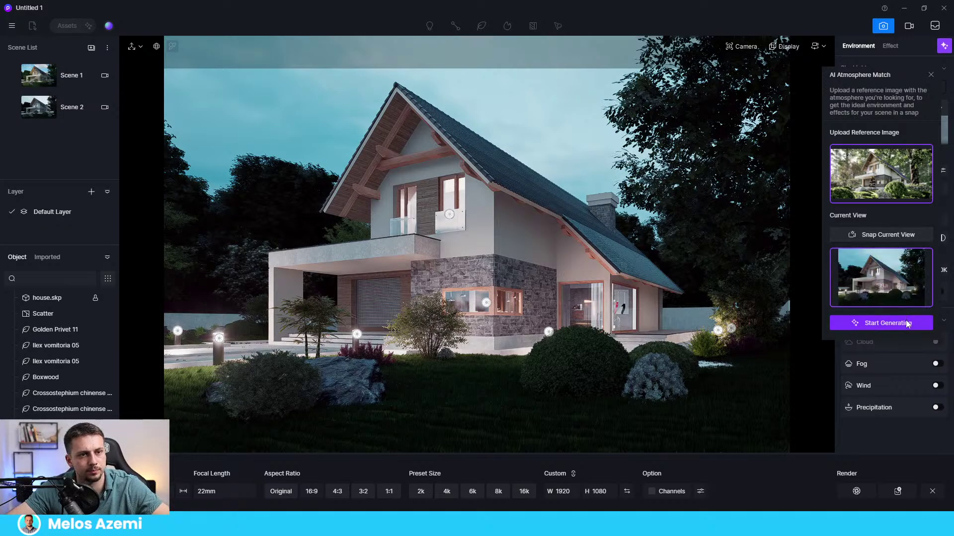
Switch to the KREA enhancer and examine the original Render 1 nighttime.png at full screen
mouse_move(652, 529)
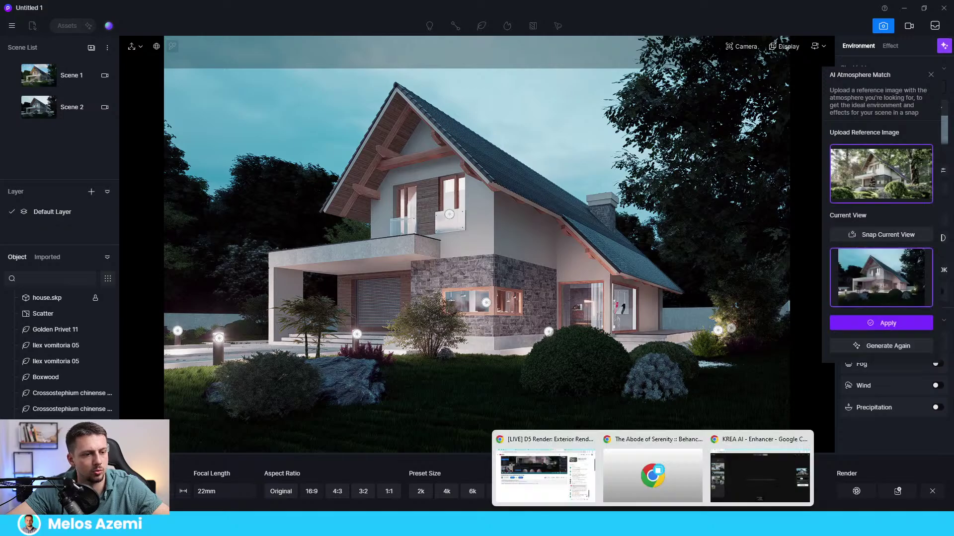
click(741, 492)
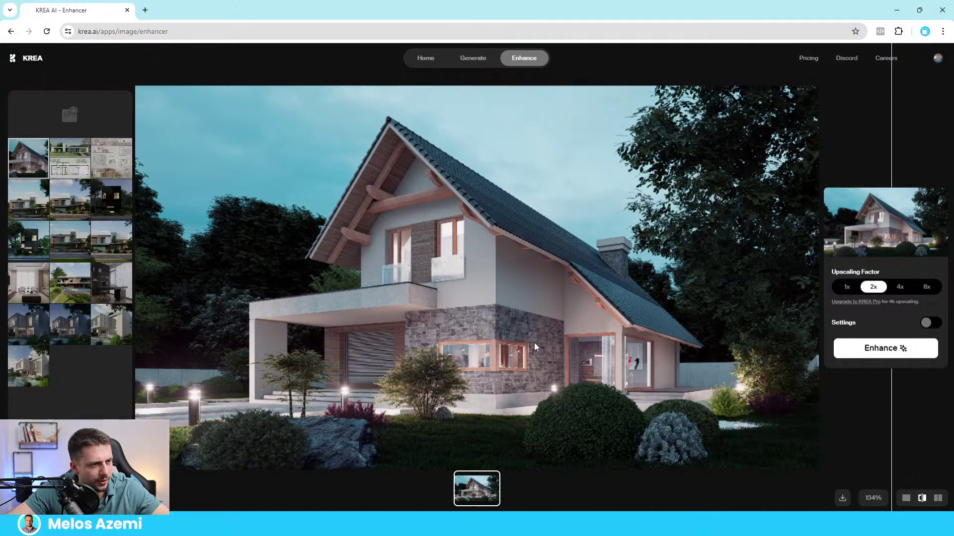
click(631, 524)
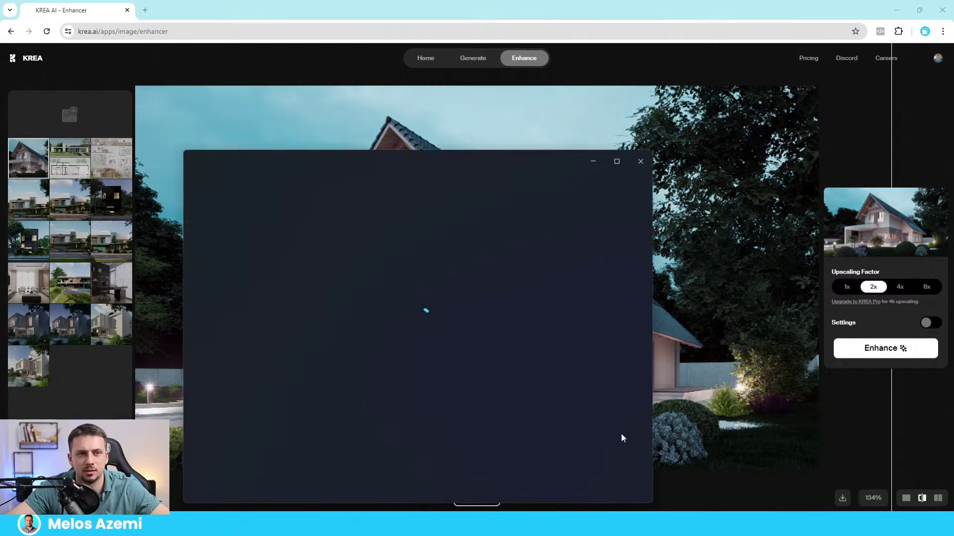
click(644, 493)
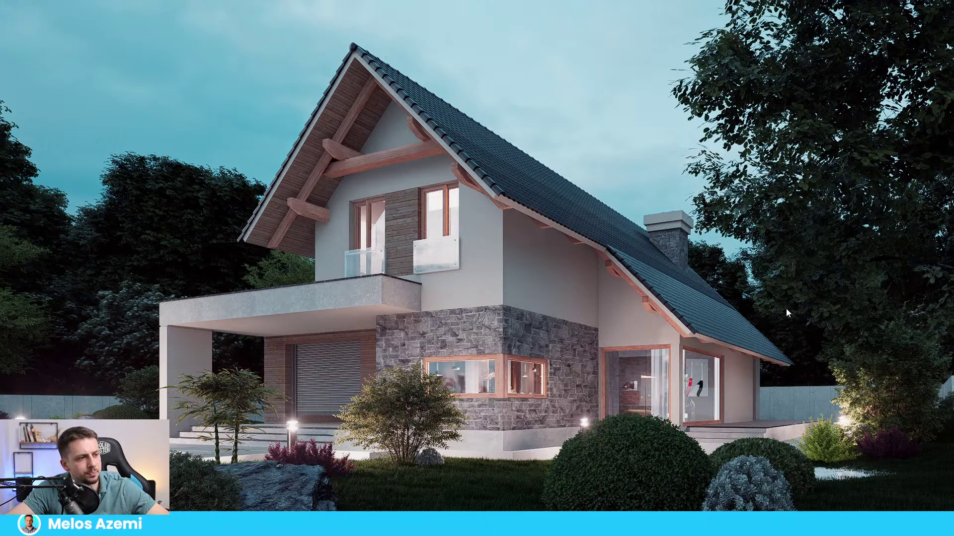
key(Escape)
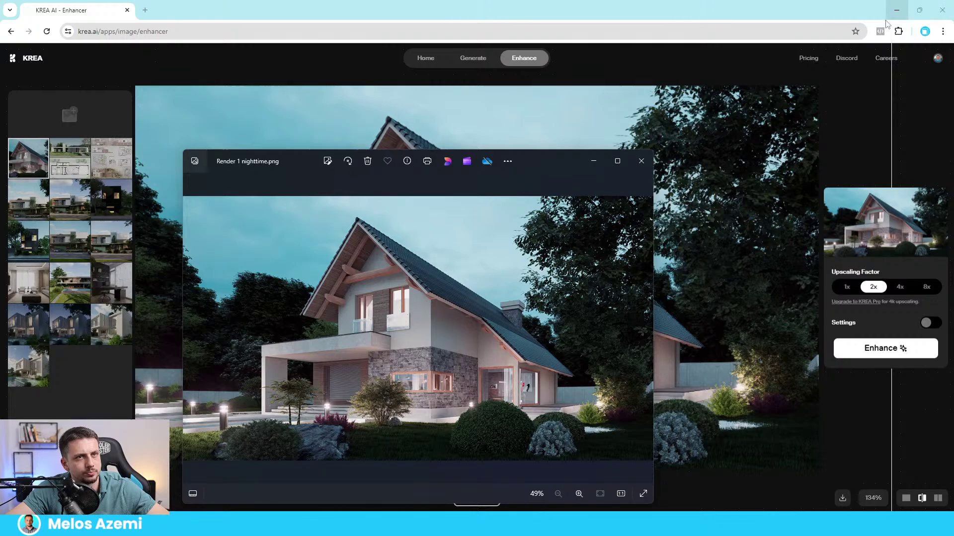
Compare the enhanced image with the original in KREA and download the enhanced version
click(897, 138)
drag(897, 137, 98, 243)
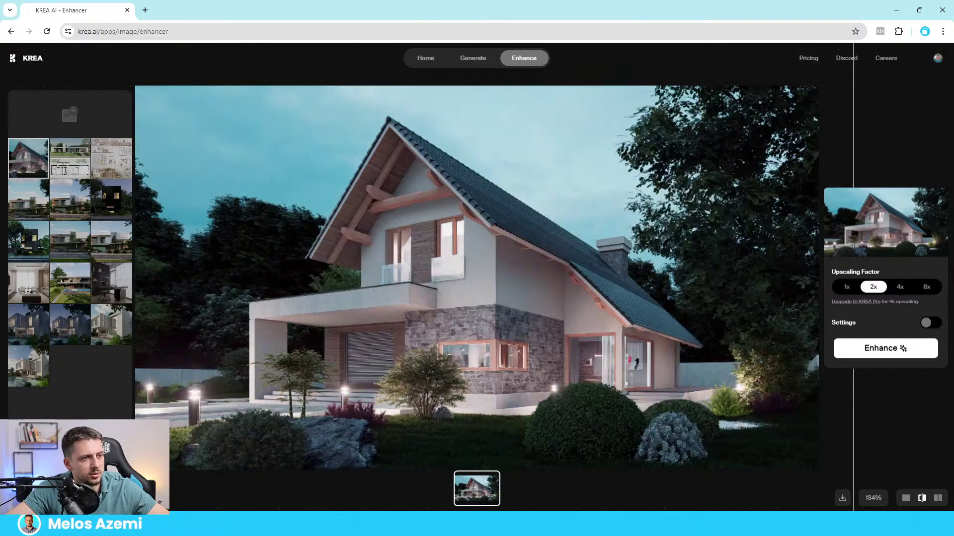
right_click(453, 240)
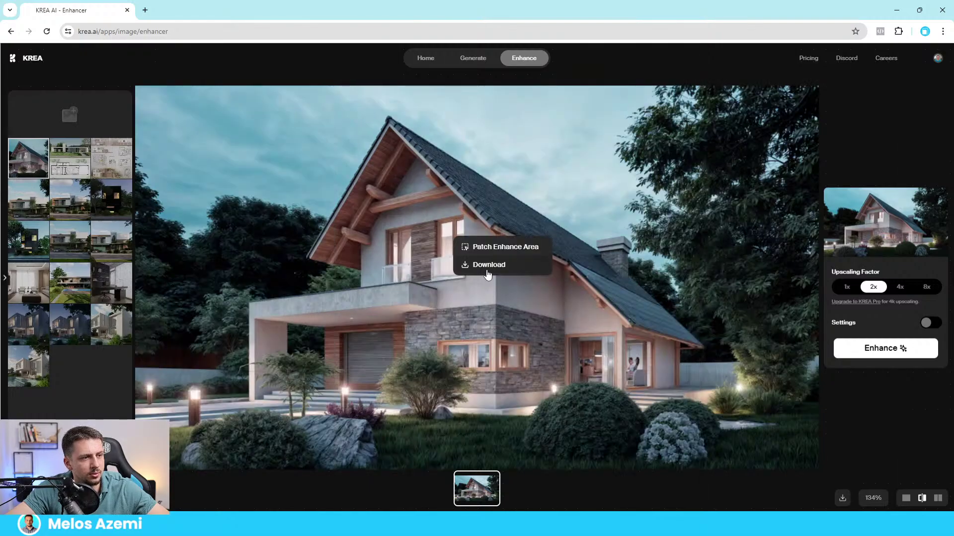
click(487, 265)
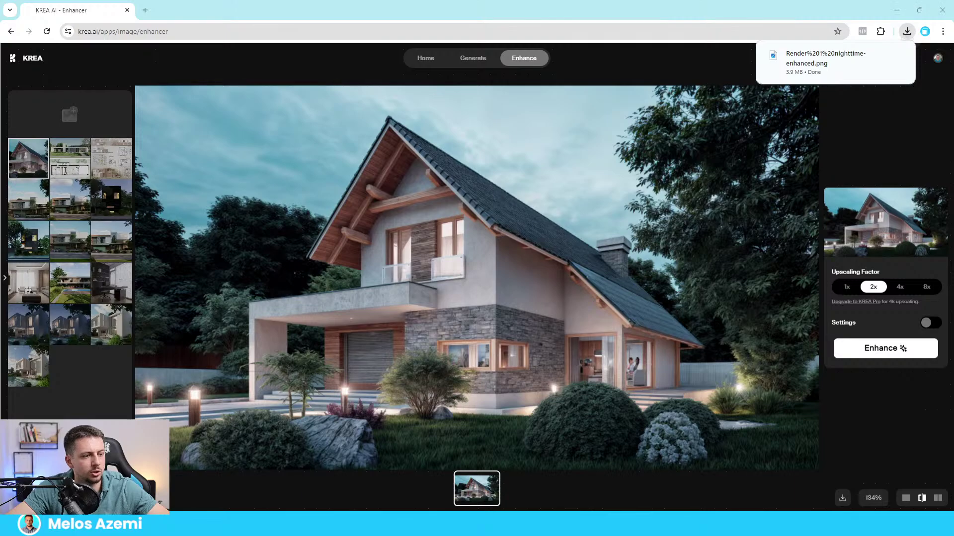
Launch Photoshop, open Render 1 nighttime.png and place the downloaded enhanced image as a layer above it
key(super+s)
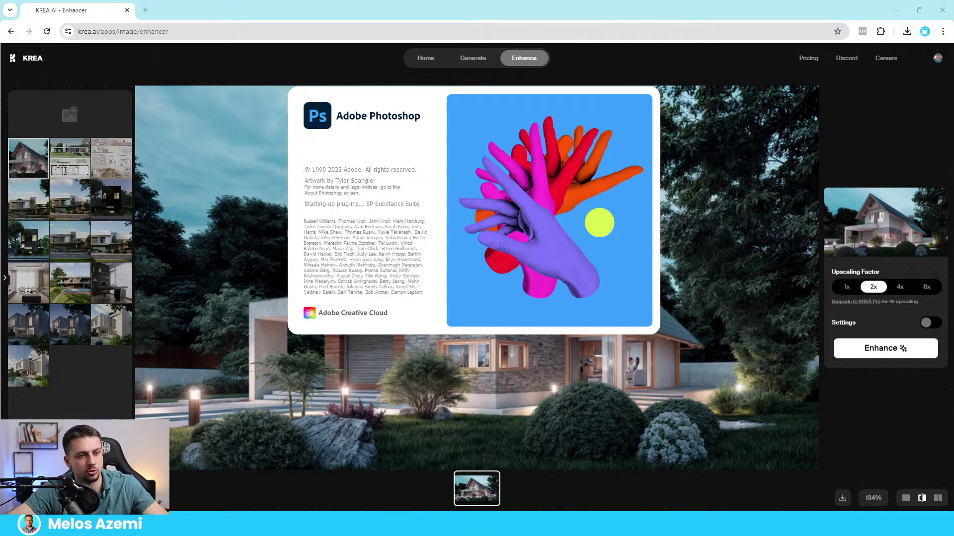
drag(885, 222, 405, 268)
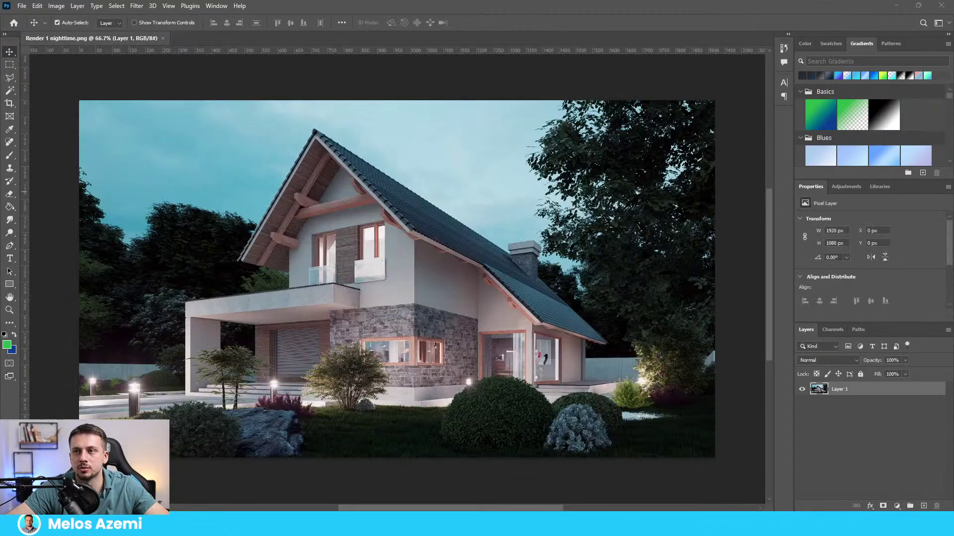
drag(953, 222, 534, 258)
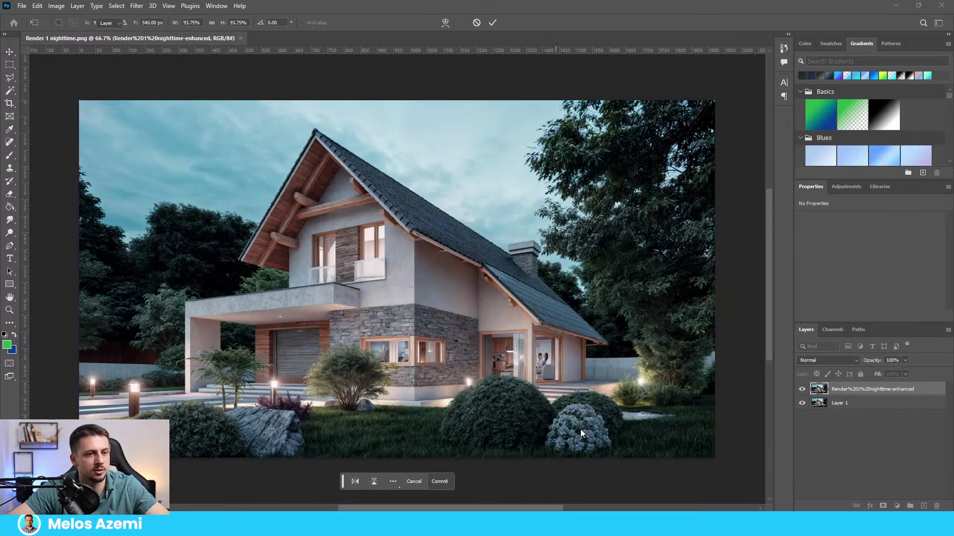
key(Return)
Set the enhanced image layer's blend mode to Lighten
click(803, 360)
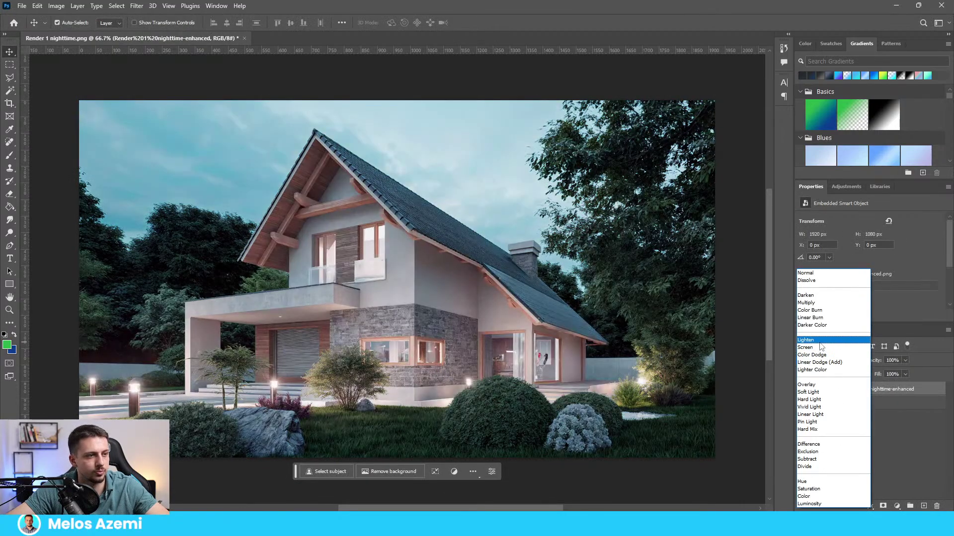
click(820, 342)
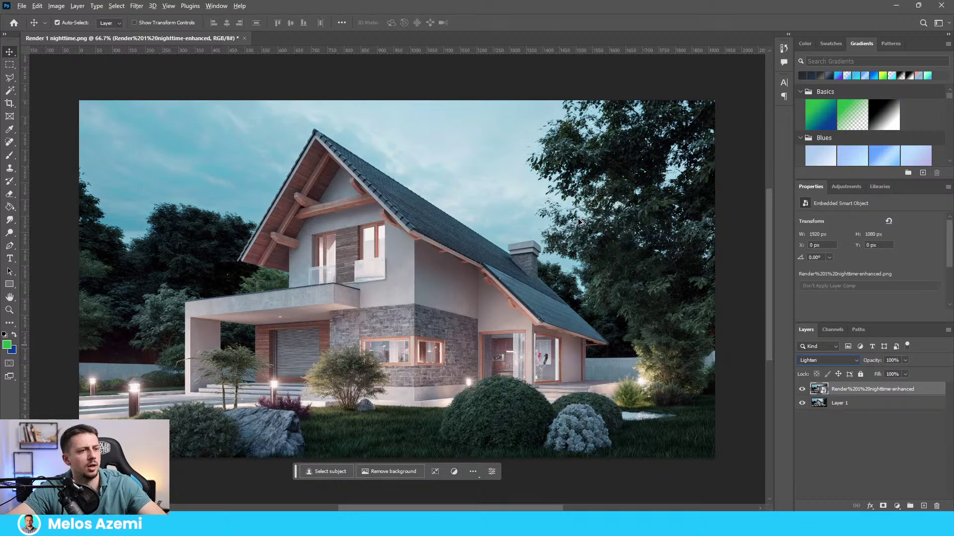
right_click(387, 308)
click(324, 304)
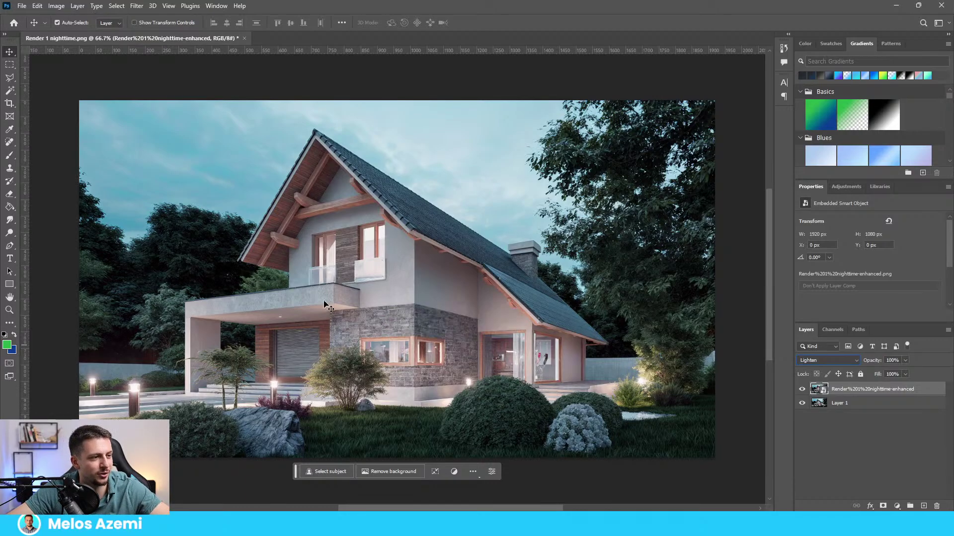
Export the blended image as Render NightTime with AI.png and view the exported file at full screen
click(23, 7)
mouse_move(64, 166)
click(168, 160)
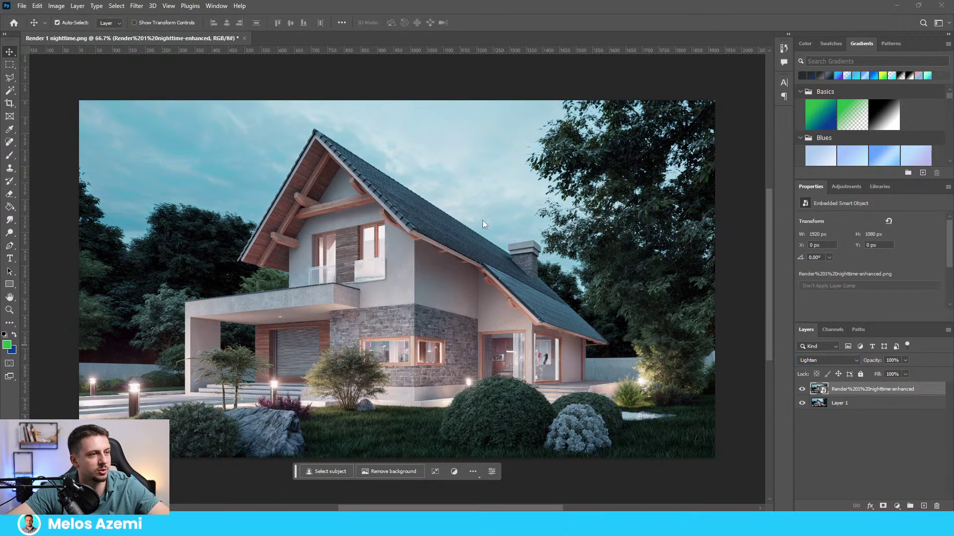
key(Return)
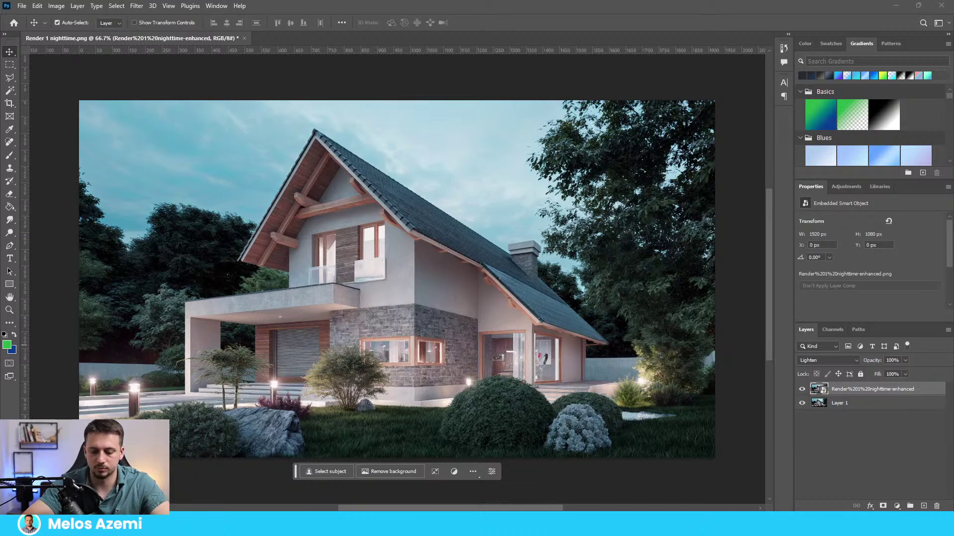
click(828, 361)
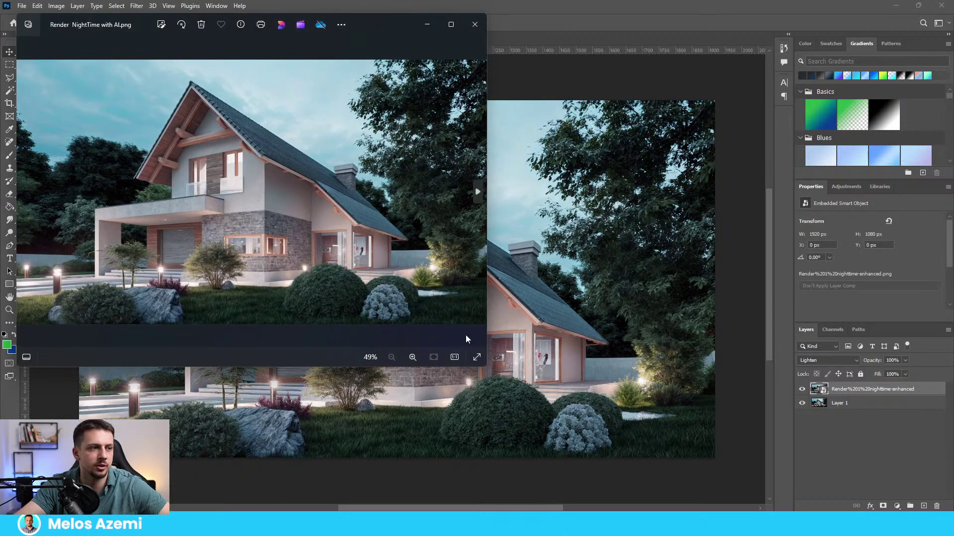
click(473, 356)
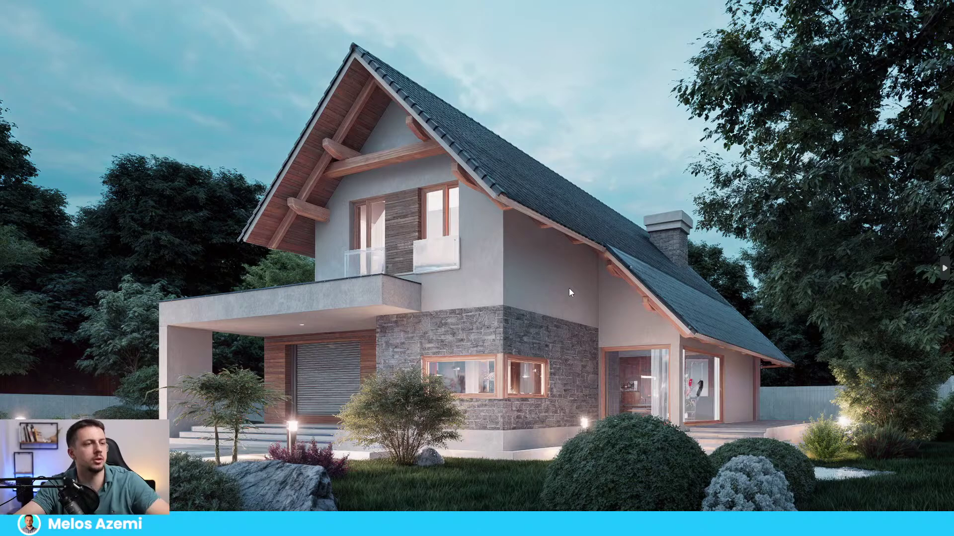
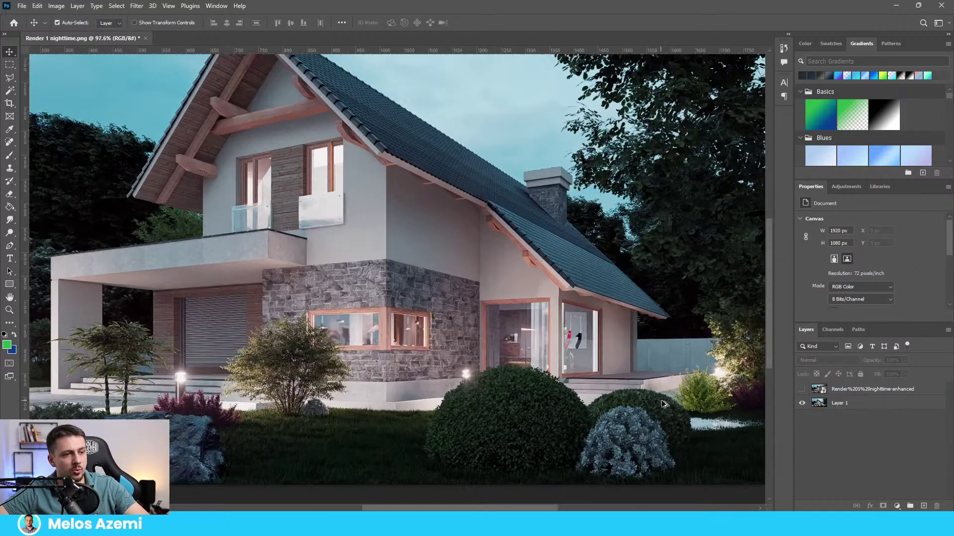
Compare the original render with the enhanced result by repeatedly toggling the enhanced layer's visibility
alt+scroll(688, 330, up, 3)
alt+scroll(695, 342, down, 1)
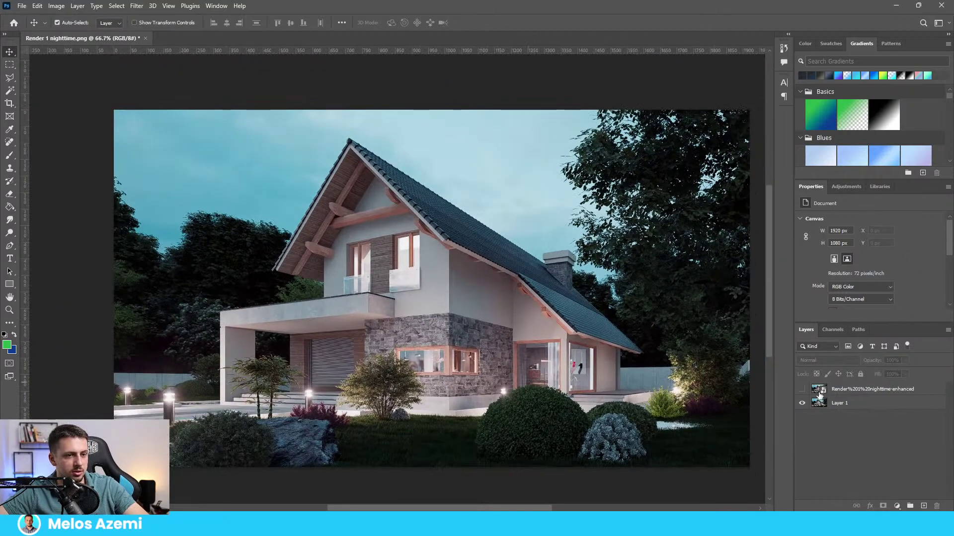
click(802, 390)
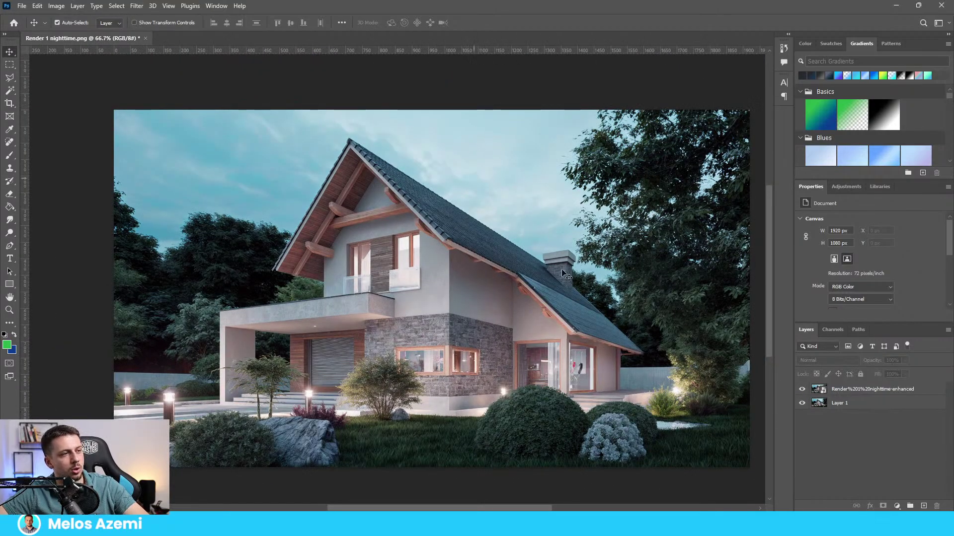
click(801, 389)
click(802, 390)
click(802, 390)
click(802, 389)
click(801, 389)
click(802, 389)
click(801, 390)
click(802, 389)
click(801, 390)
click(802, 389)
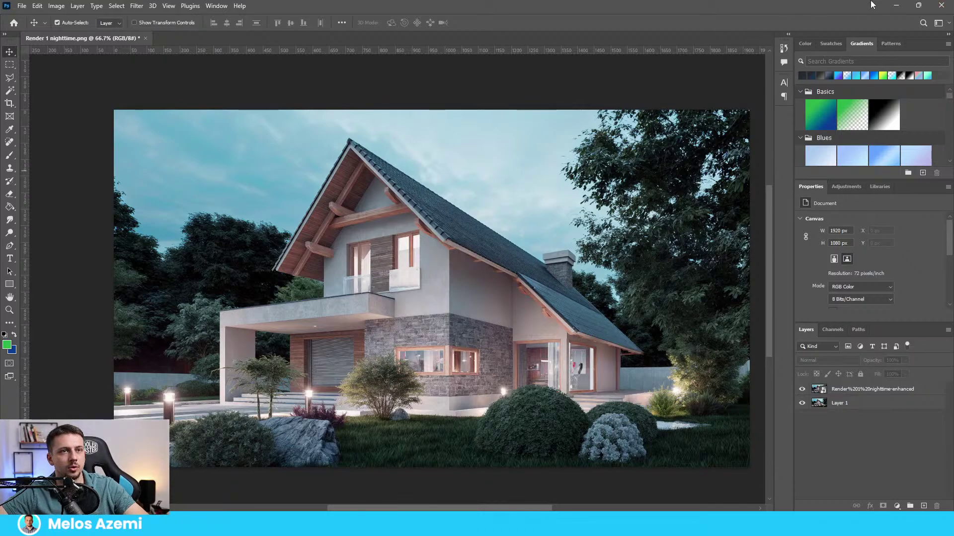
Switch to D5 Render, dismiss AI Atmosphere Match, and create and open Scene 3 from Scene 2's view
click(895, 6)
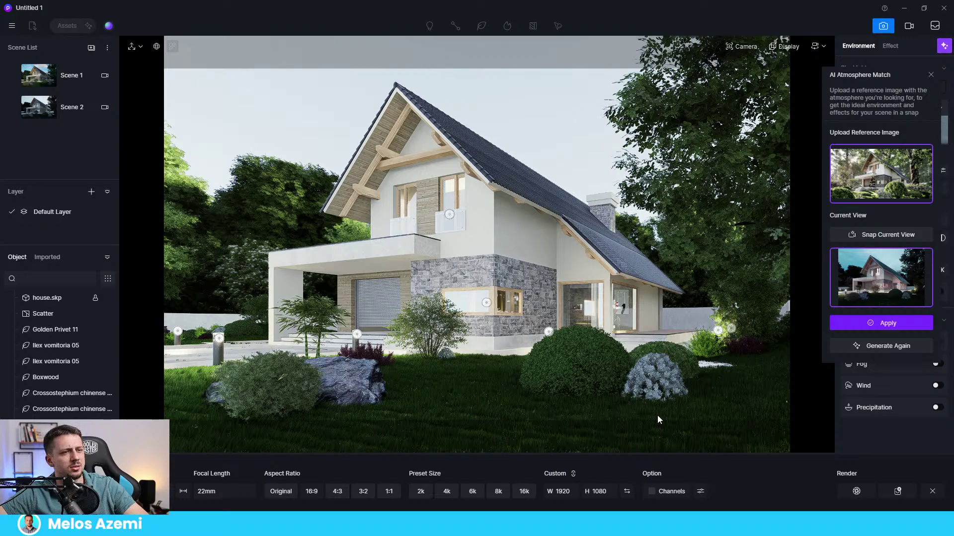
click(930, 75)
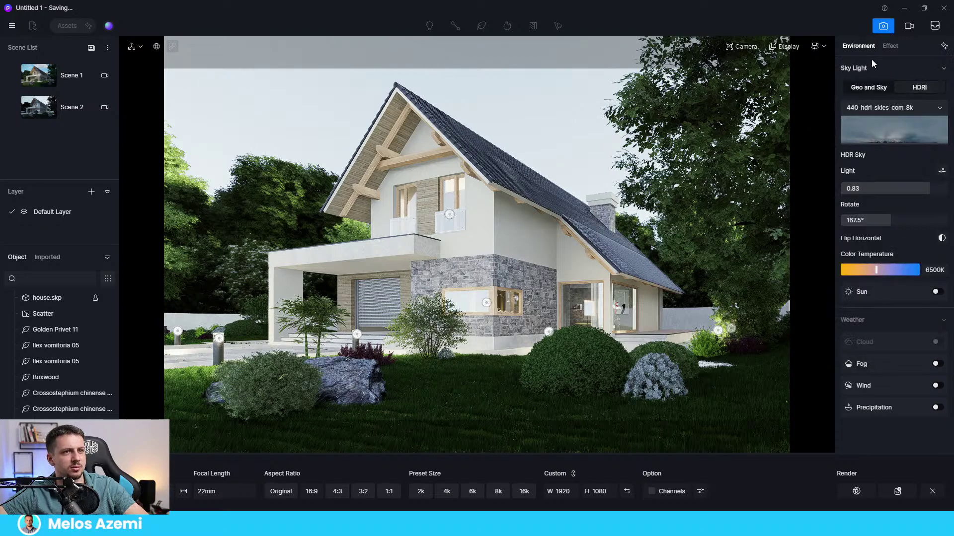
click(70, 108)
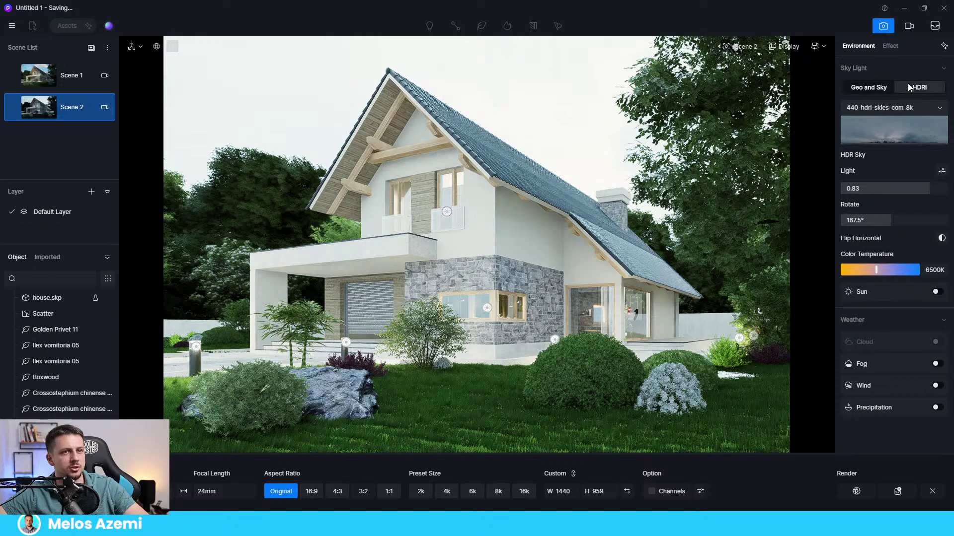
click(91, 48)
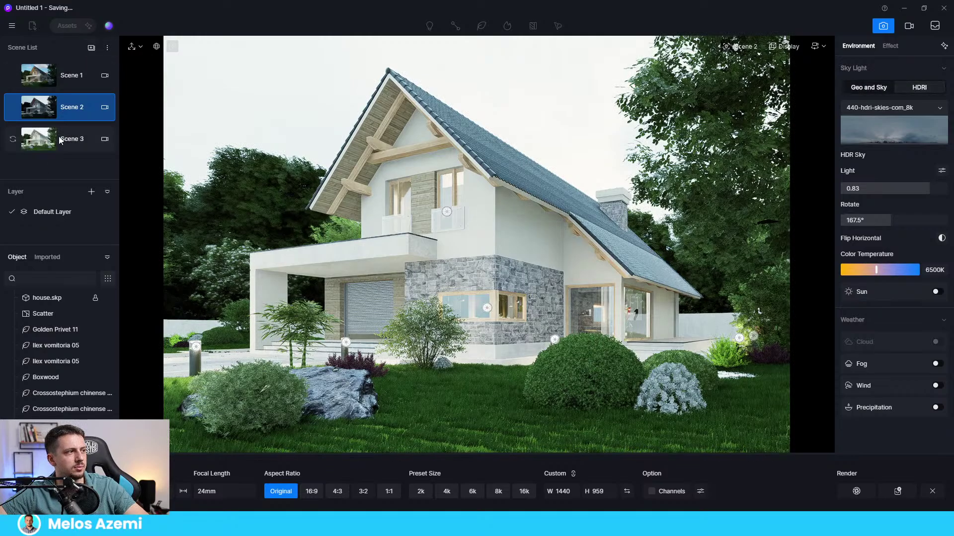
click(58, 142)
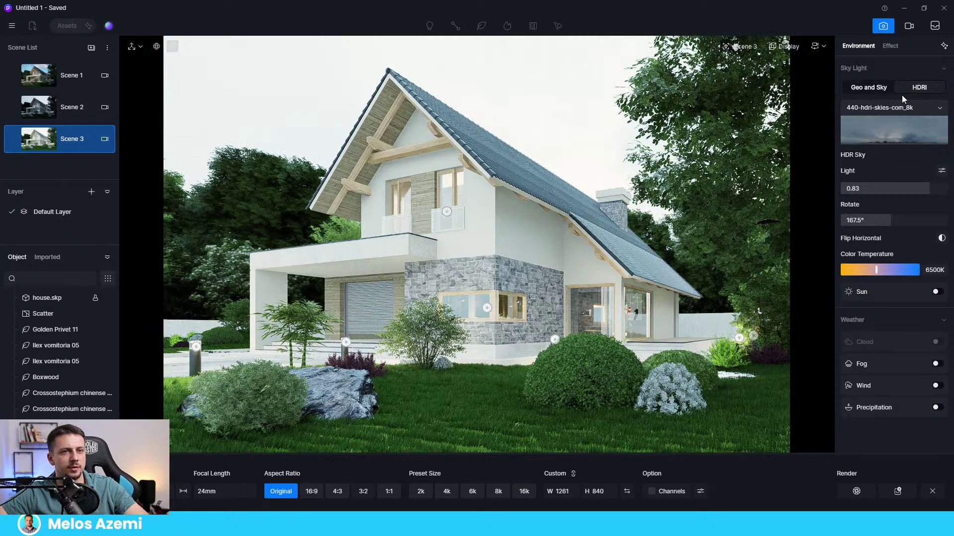
Load the custom Sunrise HDRI as Scene 3's sky and enable its sun
click(895, 108)
click(883, 331)
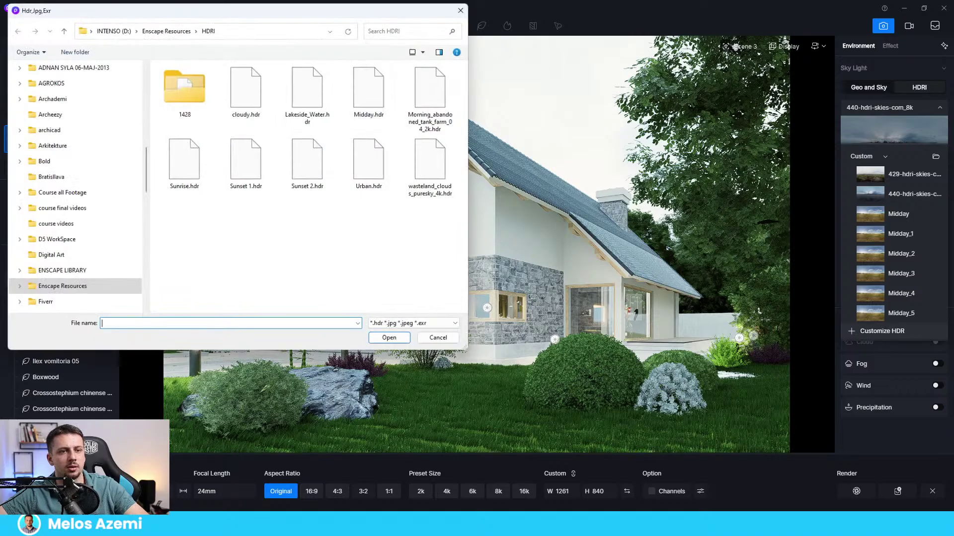
drag(366, 12, 953, 47)
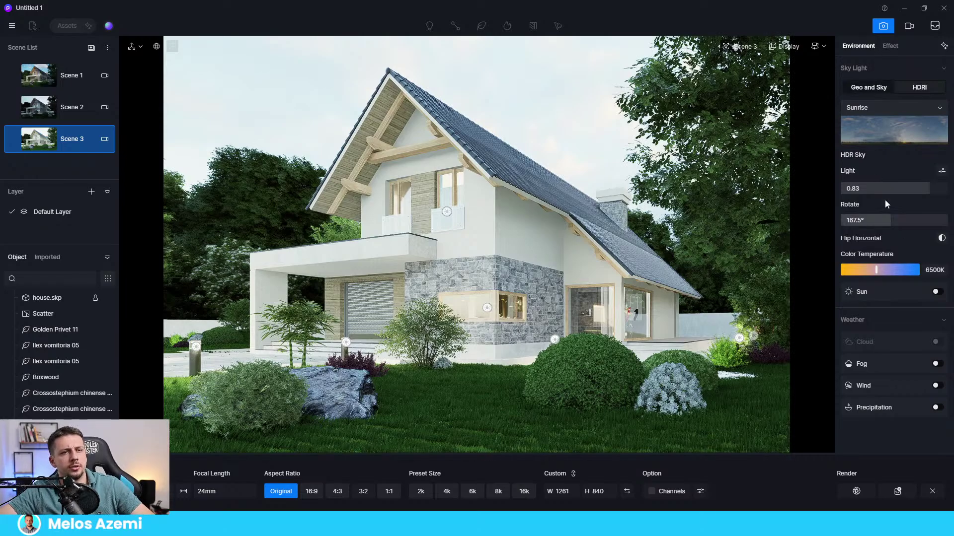
click(890, 48)
click(858, 47)
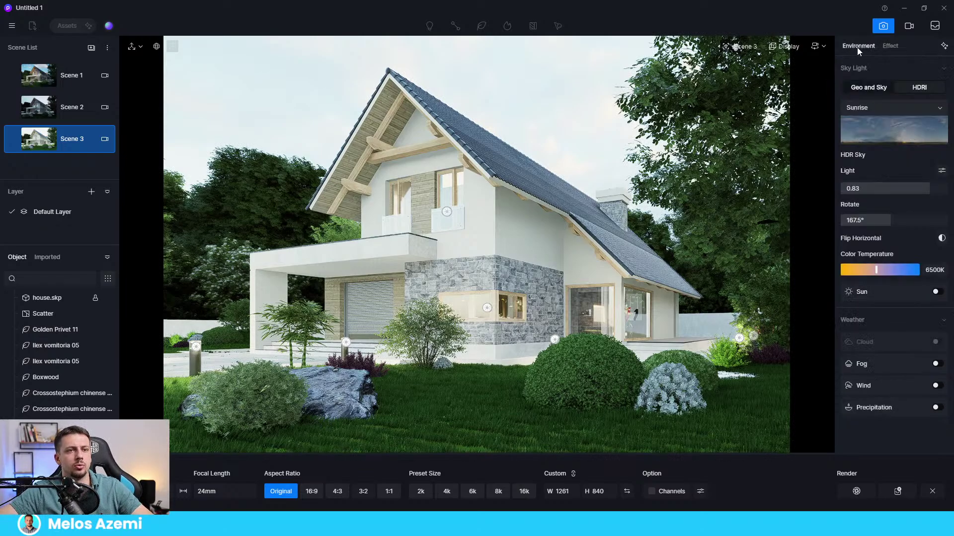
click(936, 292)
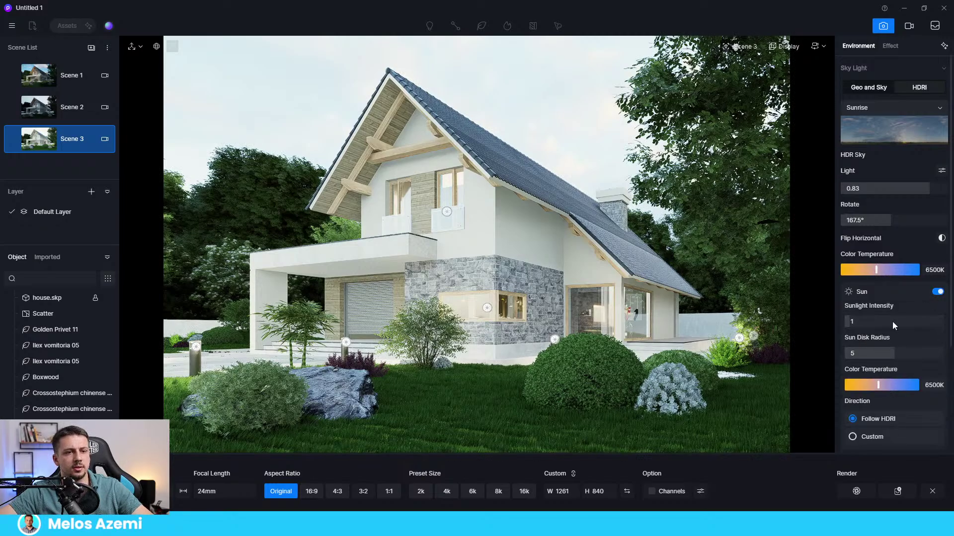
Reset the exposure, highlight local exposure and shadow local exposure to 0 in the scene's post-processing effects
click(893, 49)
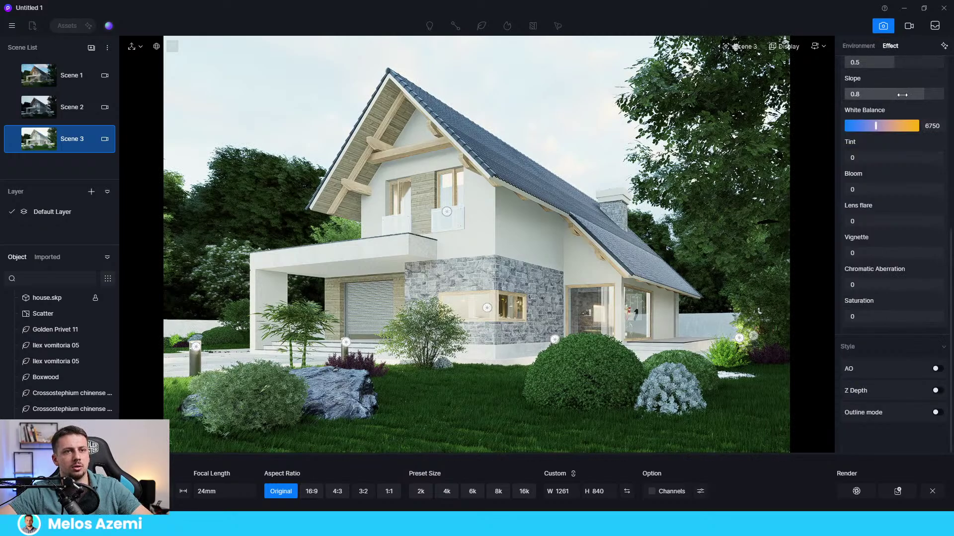
scroll(901, 94, up, 5)
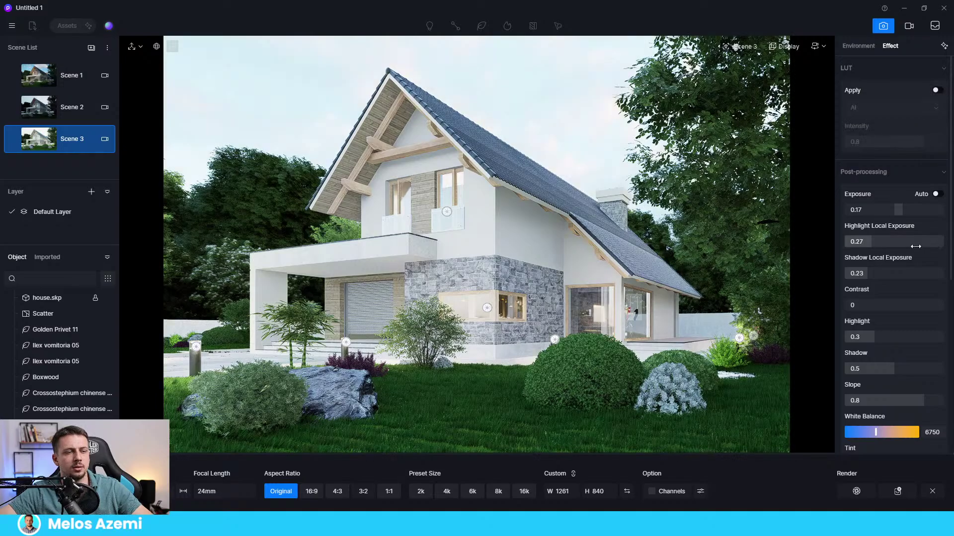
double_click(880, 241)
double_click(879, 273)
double_click(886, 212)
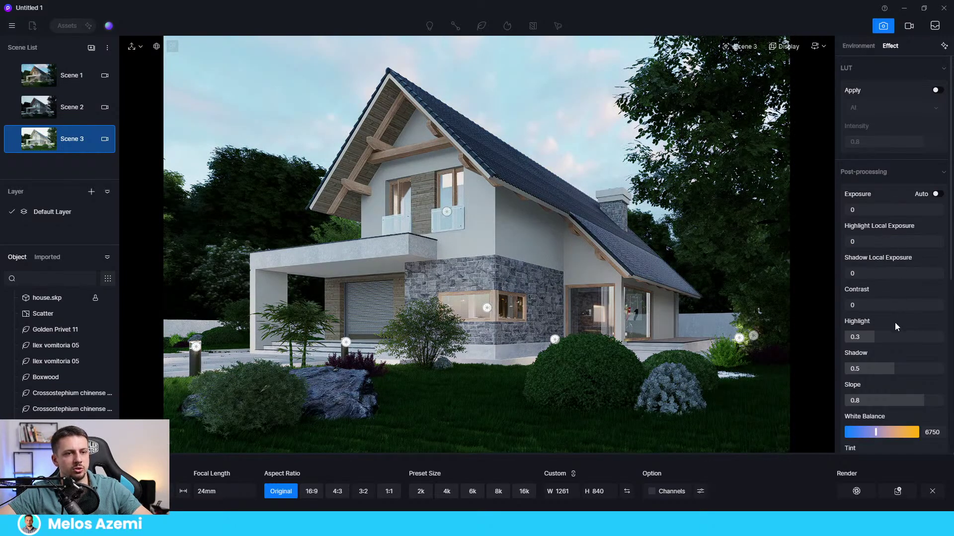
Reset the white balance to 6500 and the bloom to 0.2 in the scene's post-processing effects
double_click(893, 436)
scroll(910, 384, down, 3)
click(884, 344)
scroll(887, 378, down, 1)
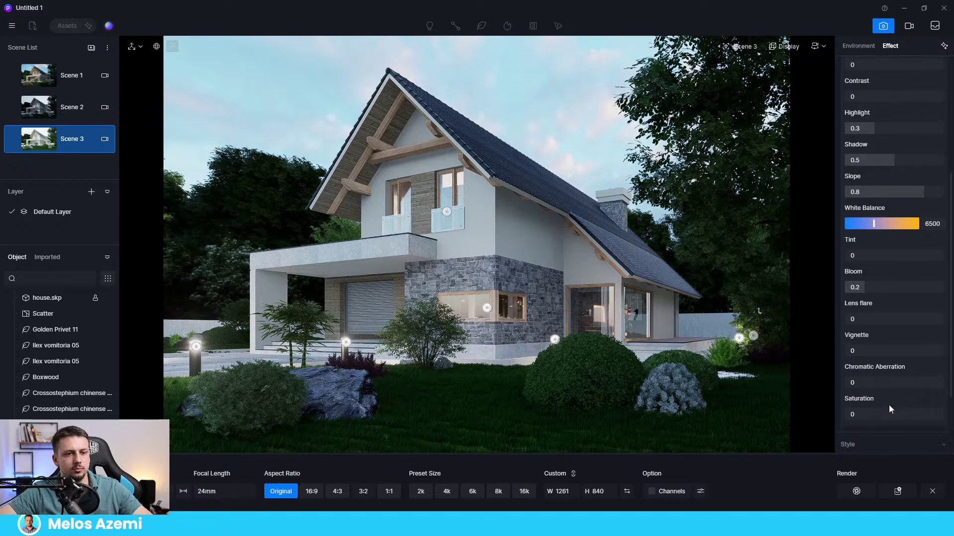
scroll(909, 383, down, 2)
scroll(916, 357, up, 3)
scroll(920, 342, up, 3)
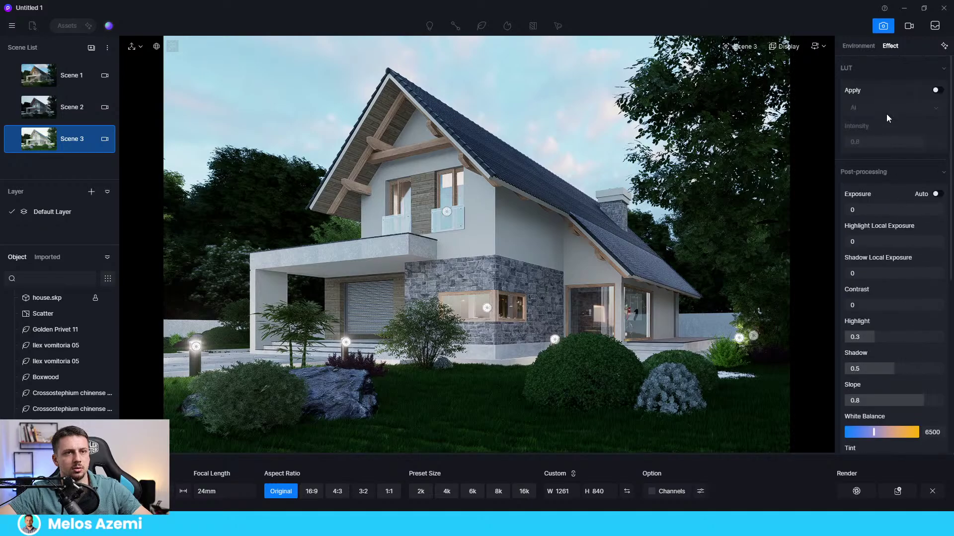
Reset the HDRI sky's light to 0.5 and its rotation to 0°
click(858, 46)
double_click(913, 190)
double_click(894, 220)
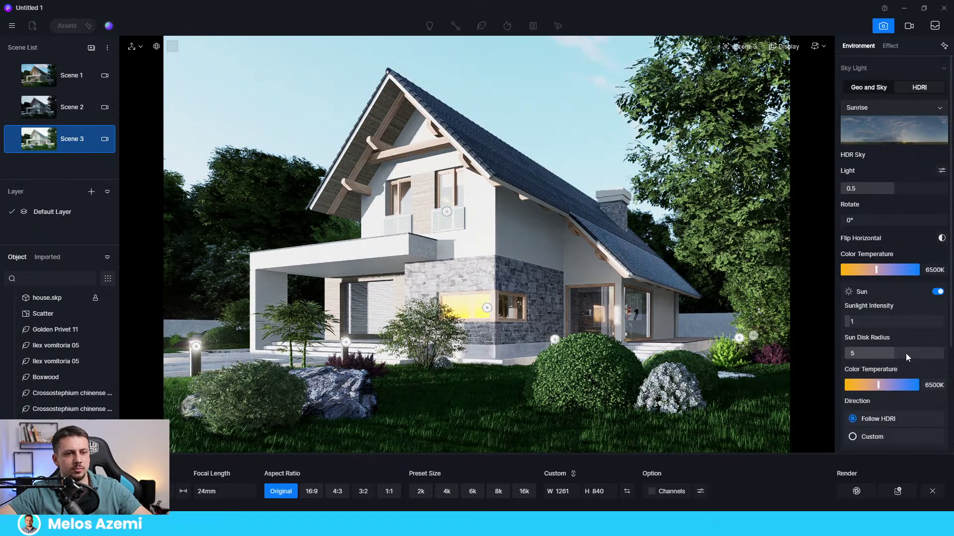
scroll(876, 403, down, 2)
scroll(880, 406, up, 2)
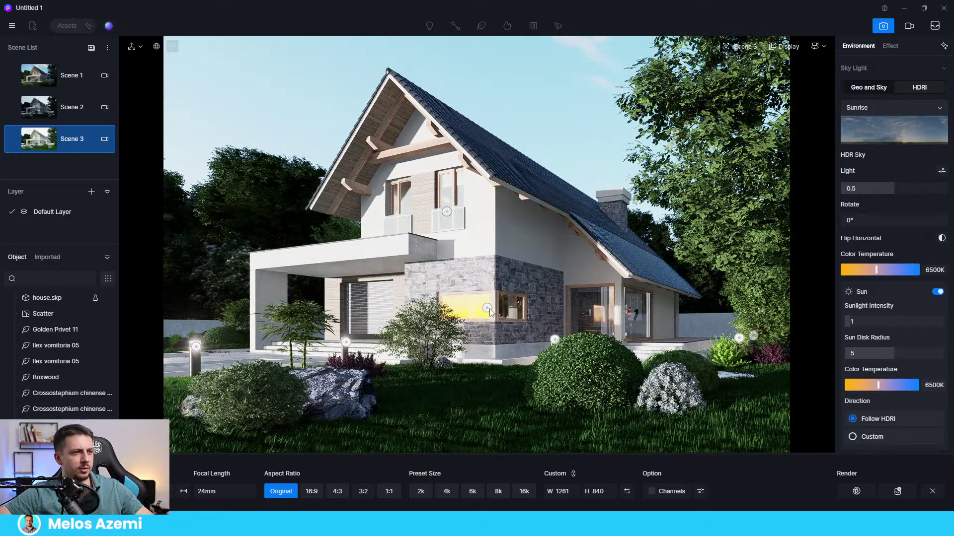
Set the sunlight intensity to 0.2 and the sun disk radius to 8
click(857, 322)
text(0.3)
key(Return)
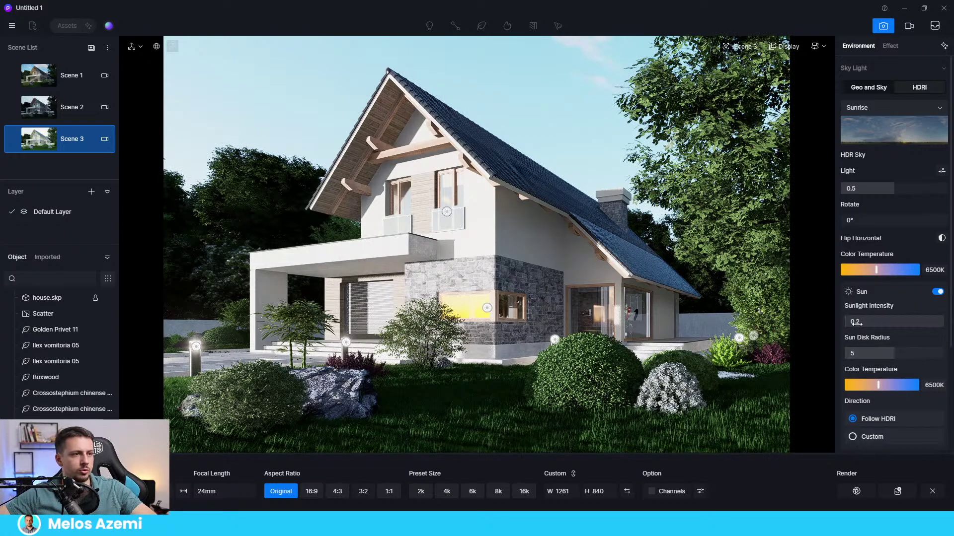
click(861, 321)
drag(894, 354, 941, 356)
click(914, 354)
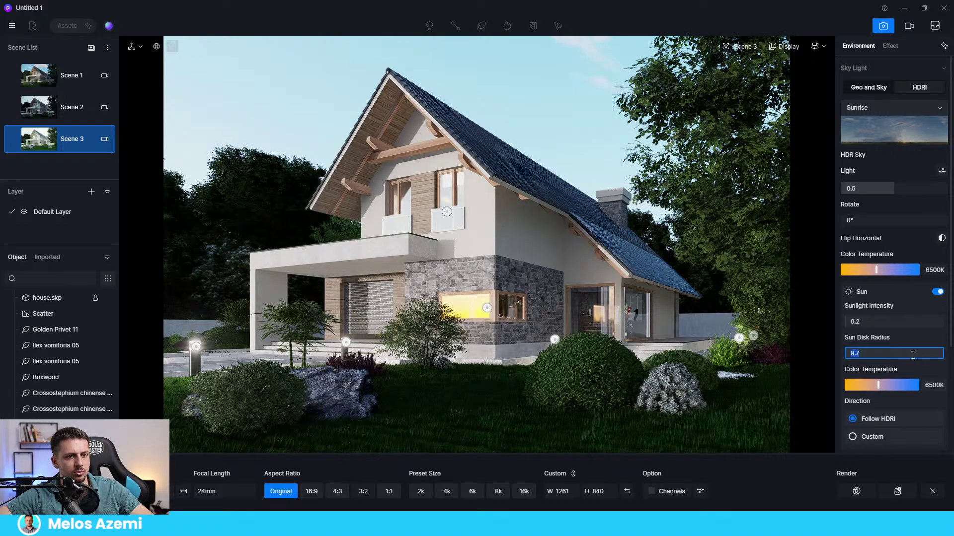
text(8)
key(Return)
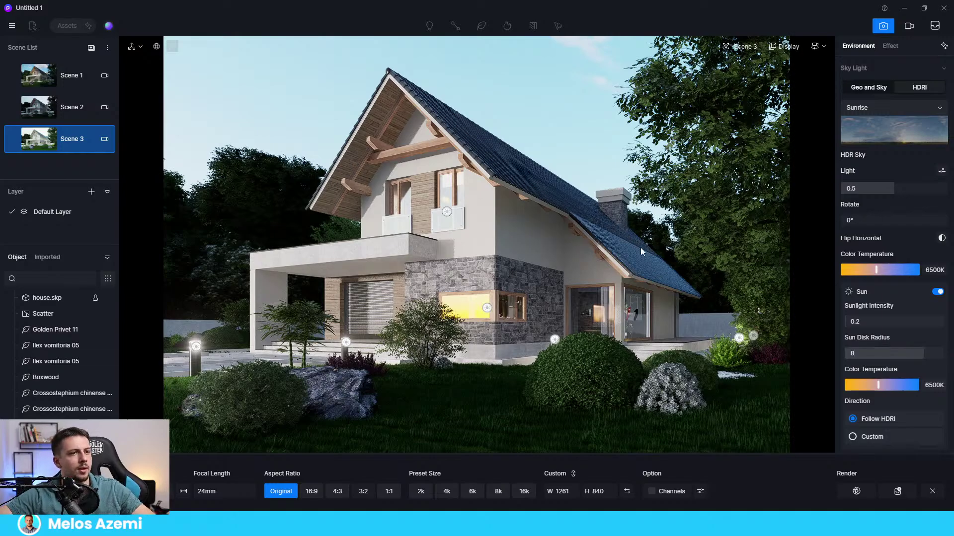
Rotate the HDRI sky to 85° and review the scene's post-processing values
drag(853, 219, 865, 241)
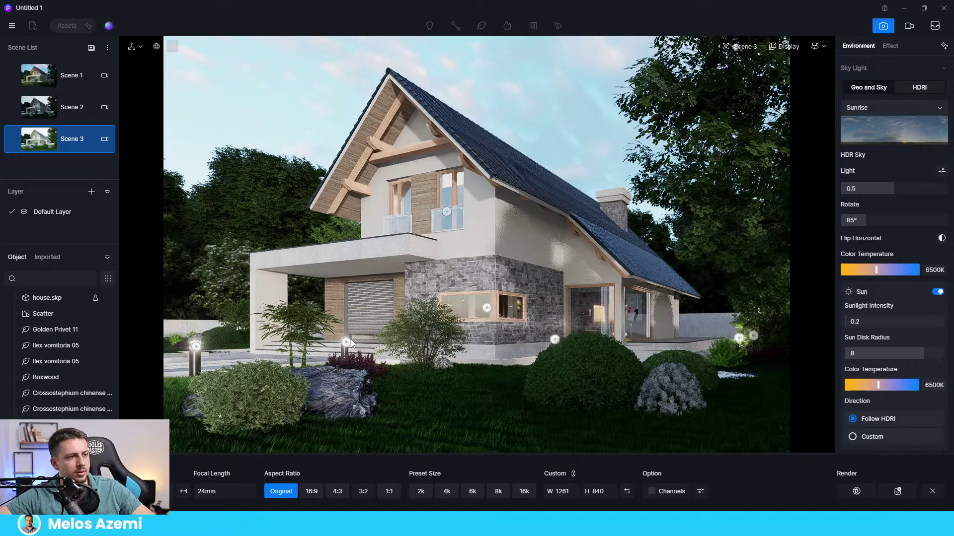
click(890, 46)
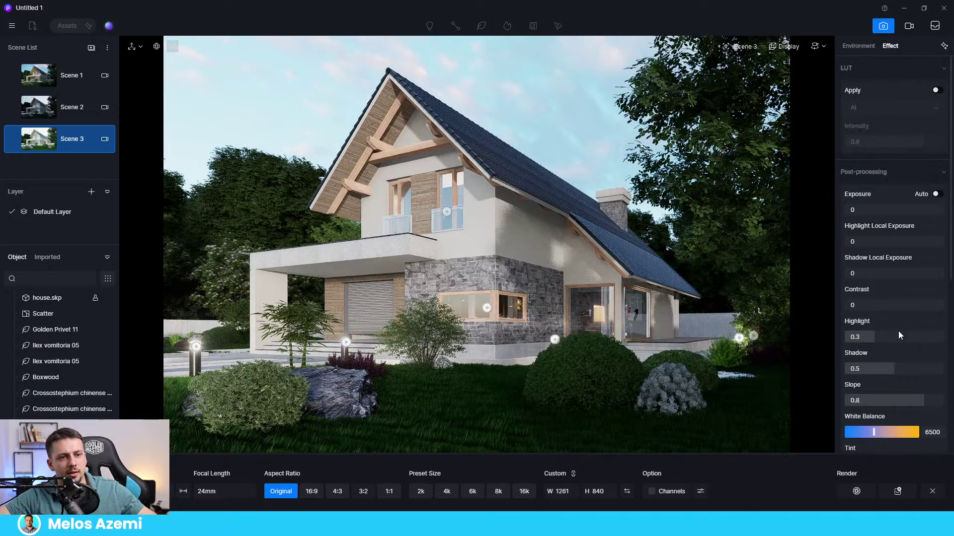
scroll(898, 322, down, 7)
scroll(907, 388, up, 6)
scroll(904, 386, up, 1)
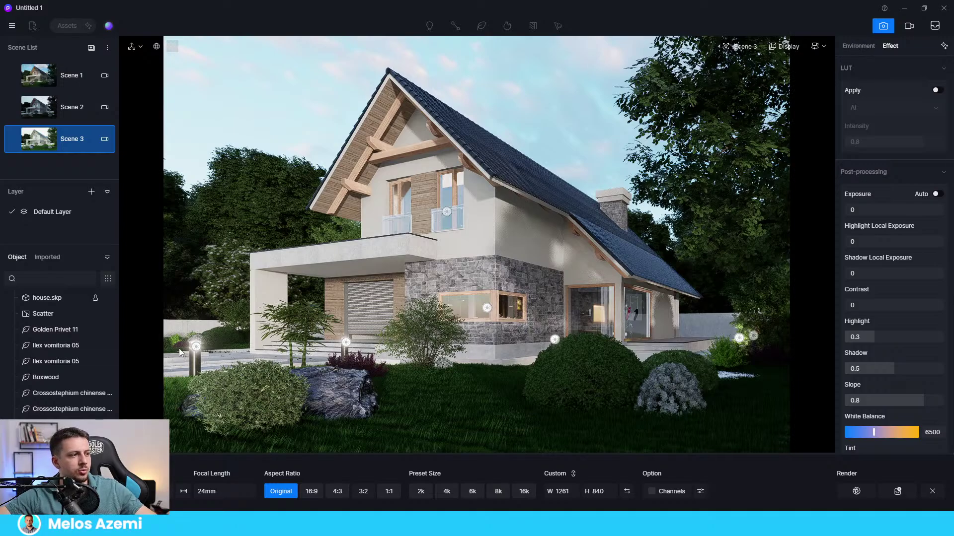
Dim the point light in the floor lamp beside the driveway by lowering its intensity
click(196, 347)
drag(858, 318, 820, 321)
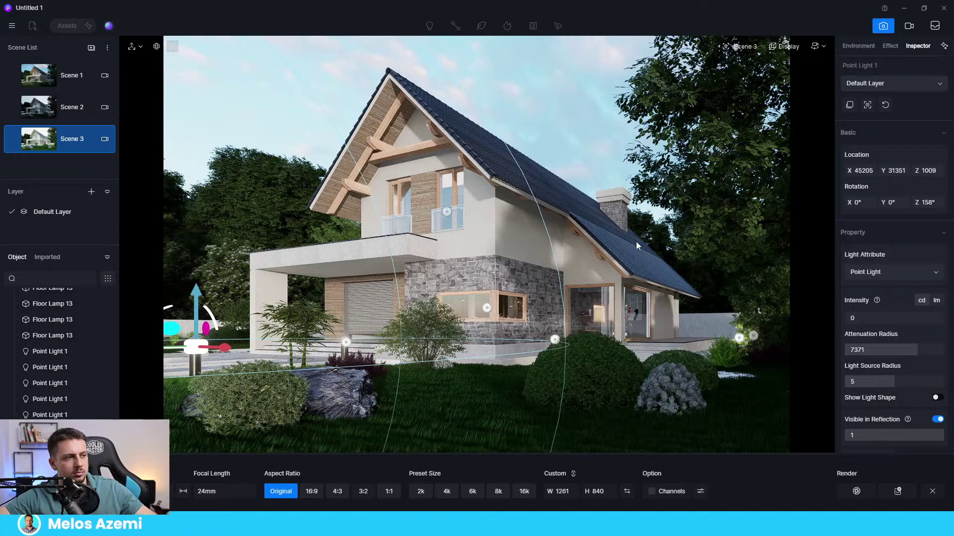
click(857, 316)
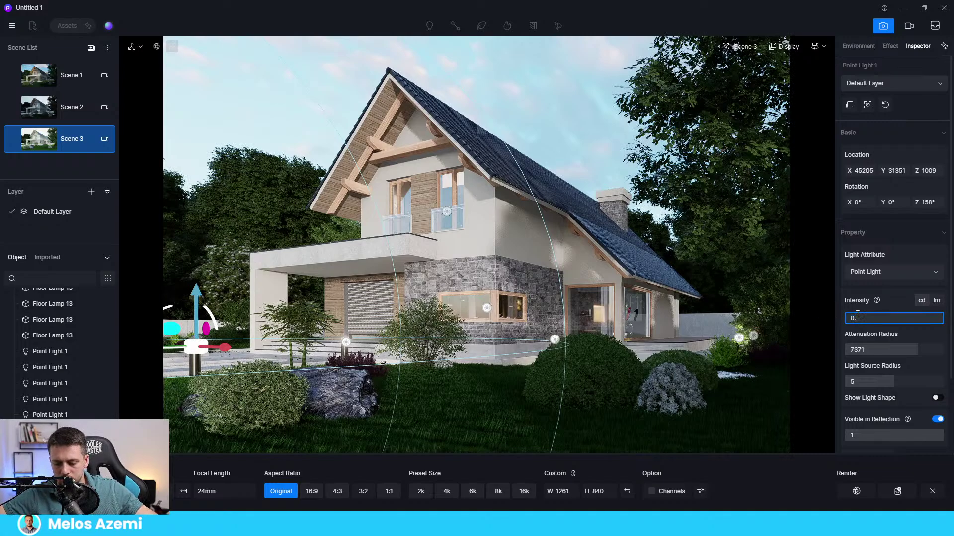
click(576, 96)
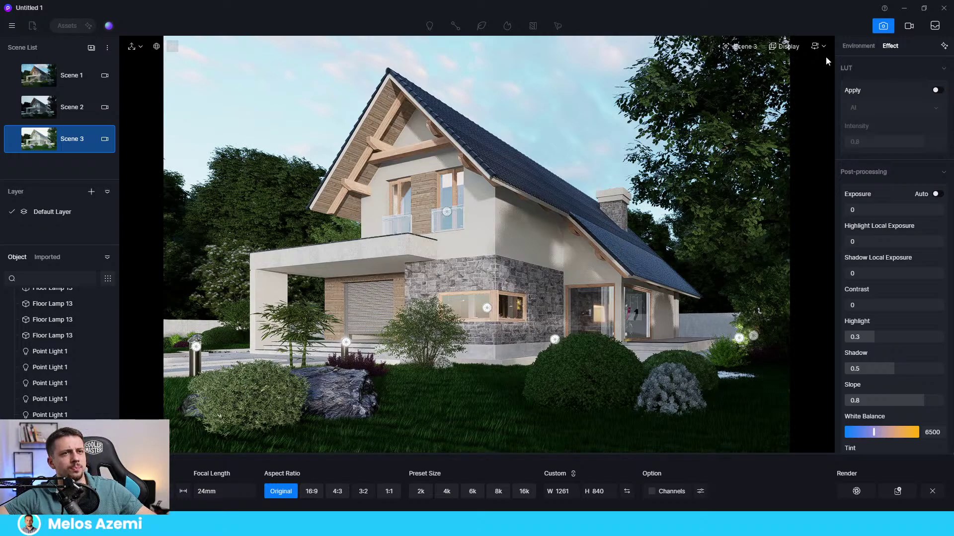
Switch to the browser and capture the large tree picture from the Forgotten Tree project on Behance as a reference
click(858, 45)
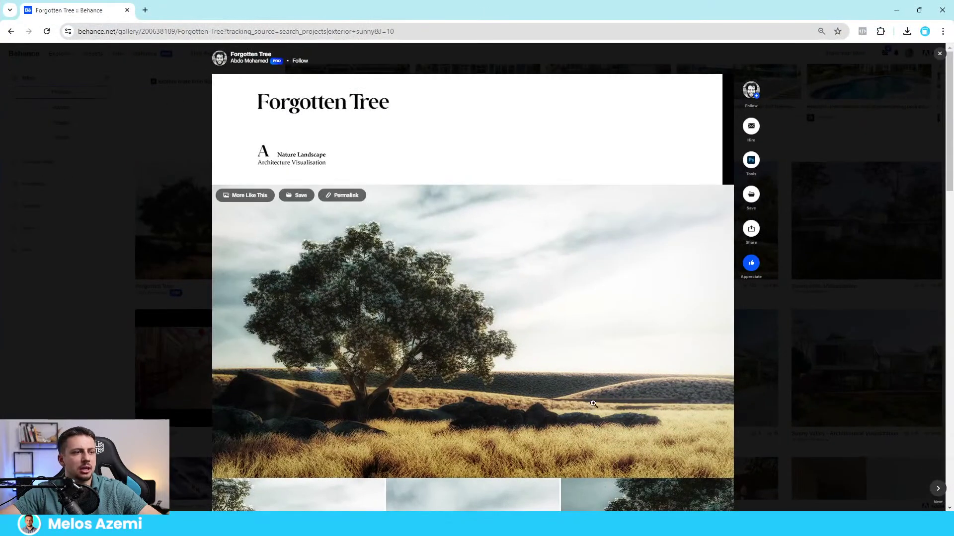
scroll(668, 338, down, 8)
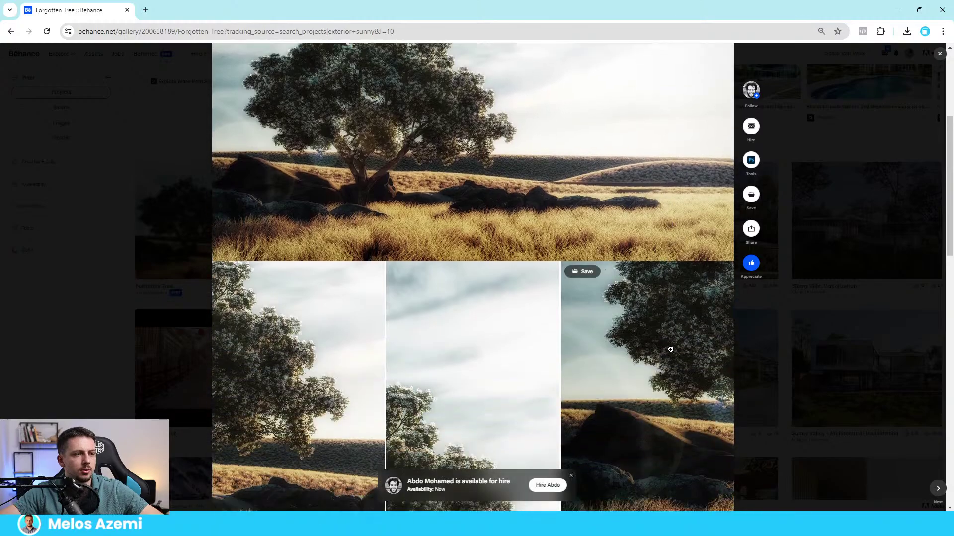
scroll(660, 379, up, 7)
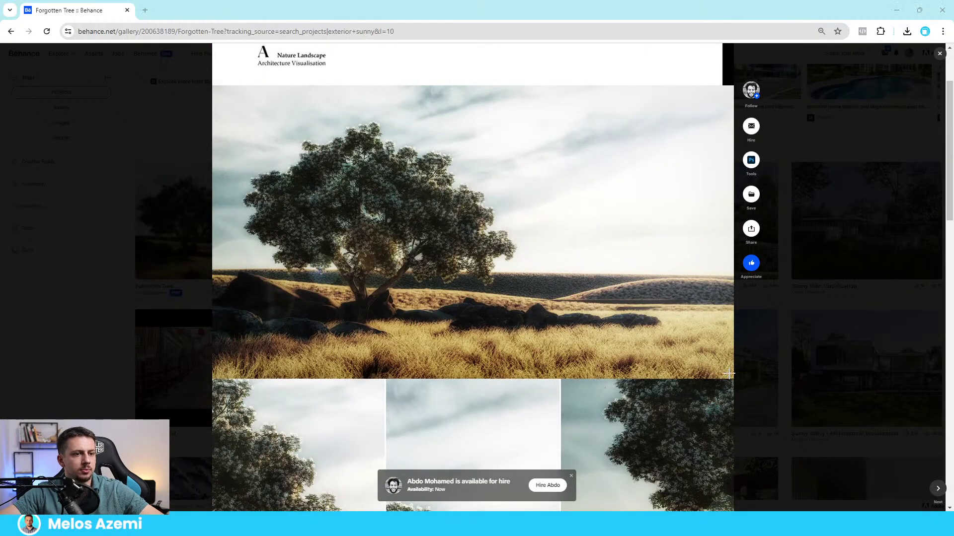
click(372, 206)
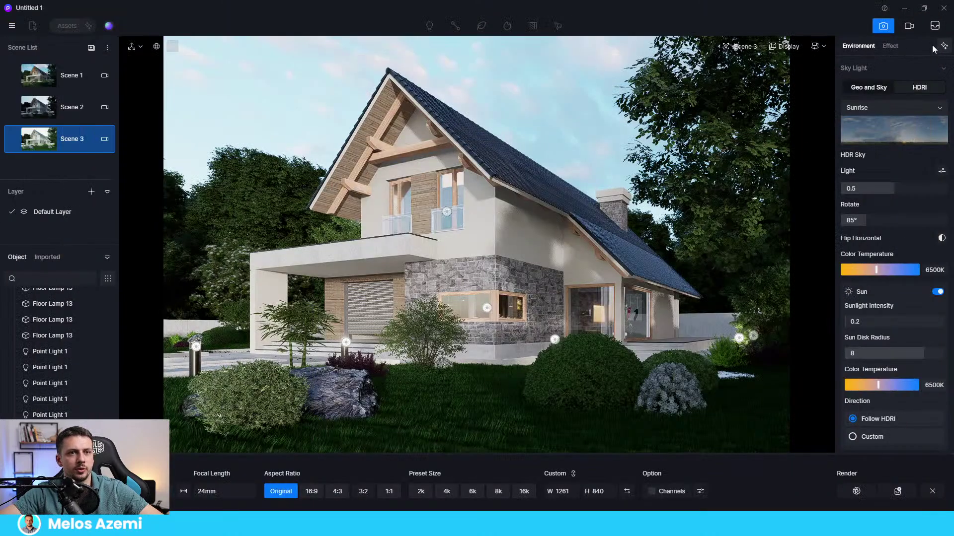
Replace the AI Atmosphere Match reference with the captured tree image, snap the current house view, and start generating
click(944, 46)
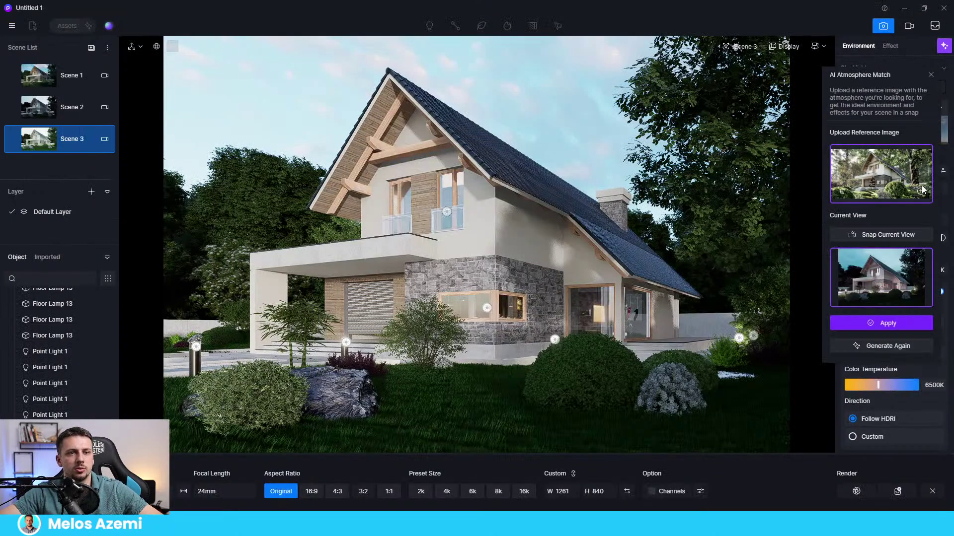
click(842, 191)
click(840, 297)
click(887, 235)
click(883, 171)
key(Escape)
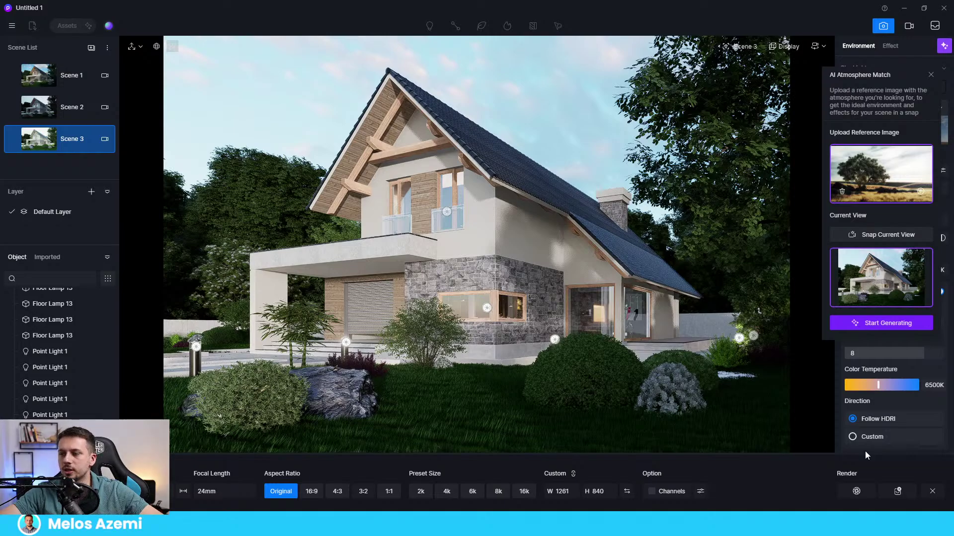
click(896, 324)
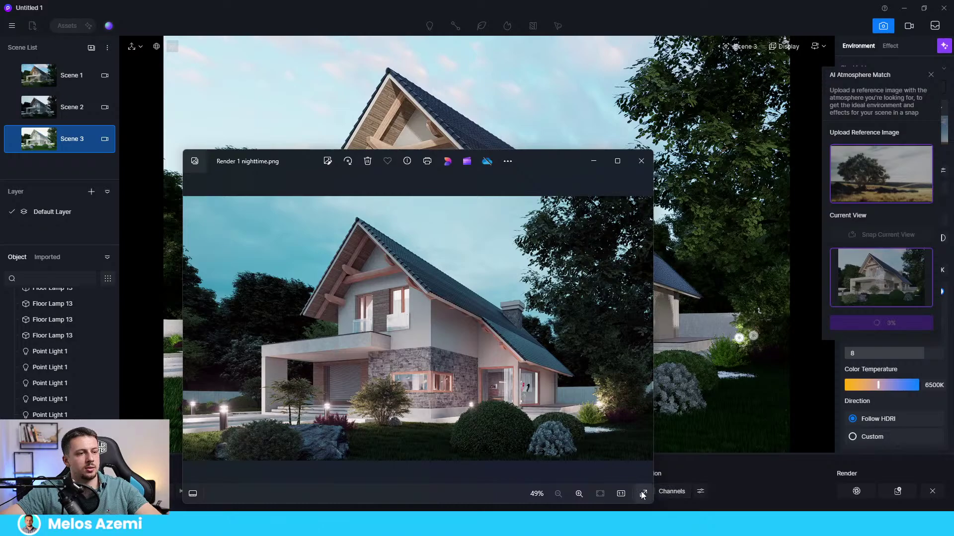
View Render 1 nighttime.png full screen, then minimize the image viewer
double_click(596, 374)
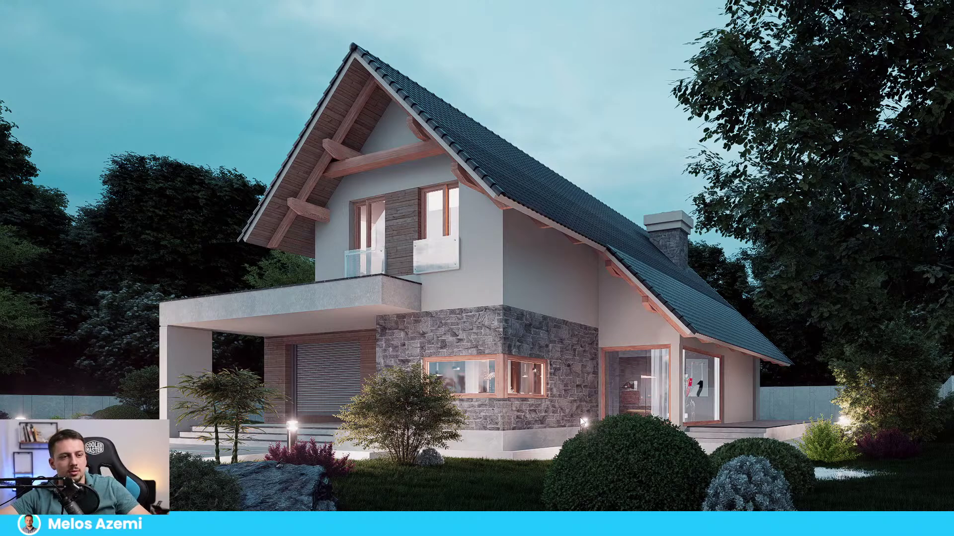
key(Escape)
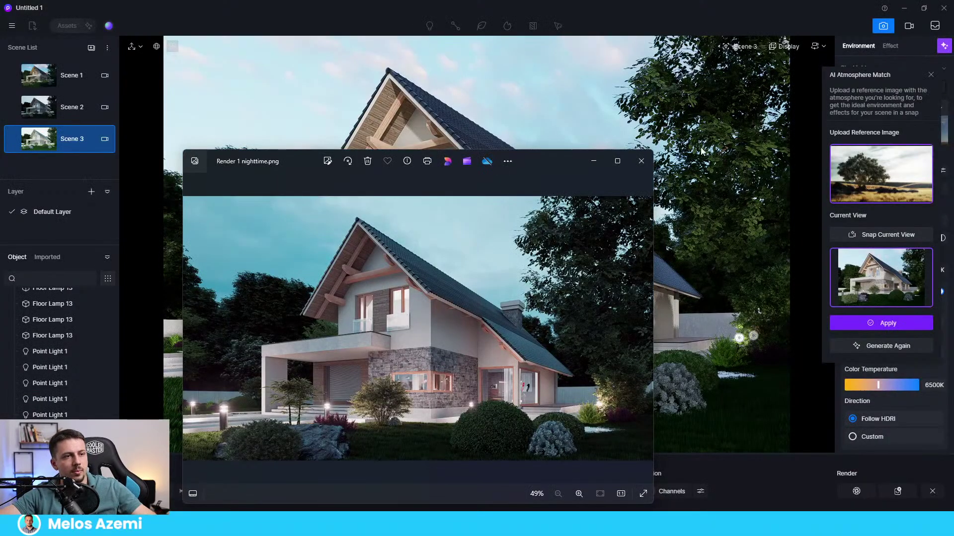
click(594, 163)
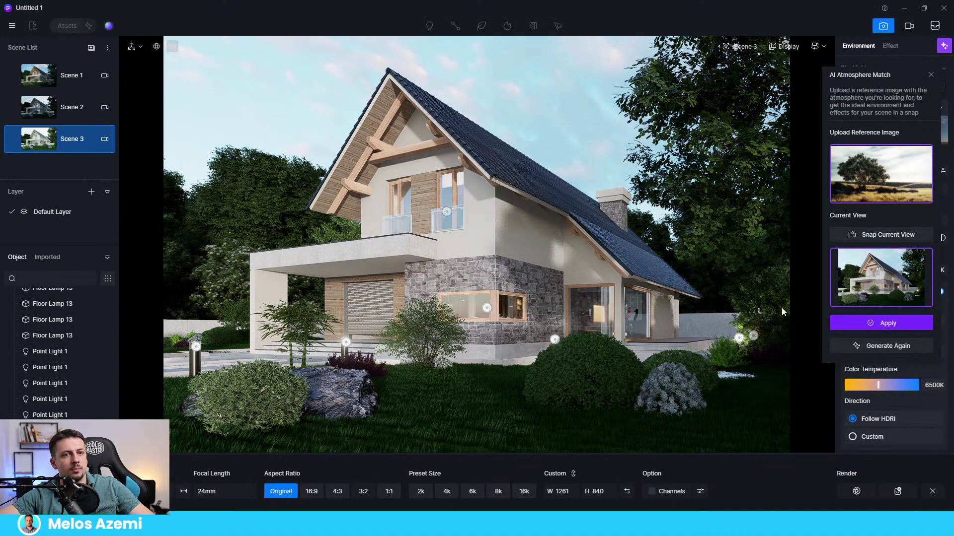
Apply the generated atmosphere match to Scene 3 and rotate the HDRI sky to 218.3°
click(856, 323)
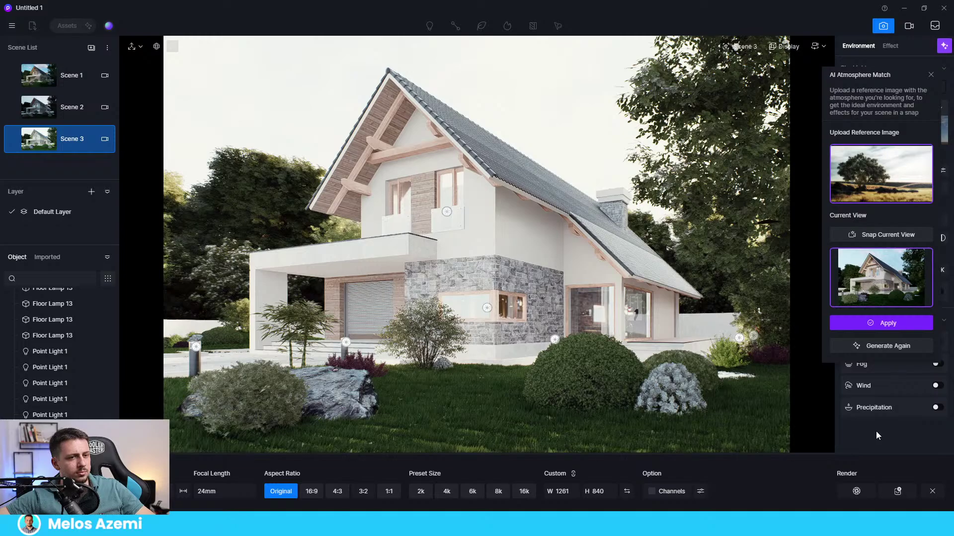
click(932, 75)
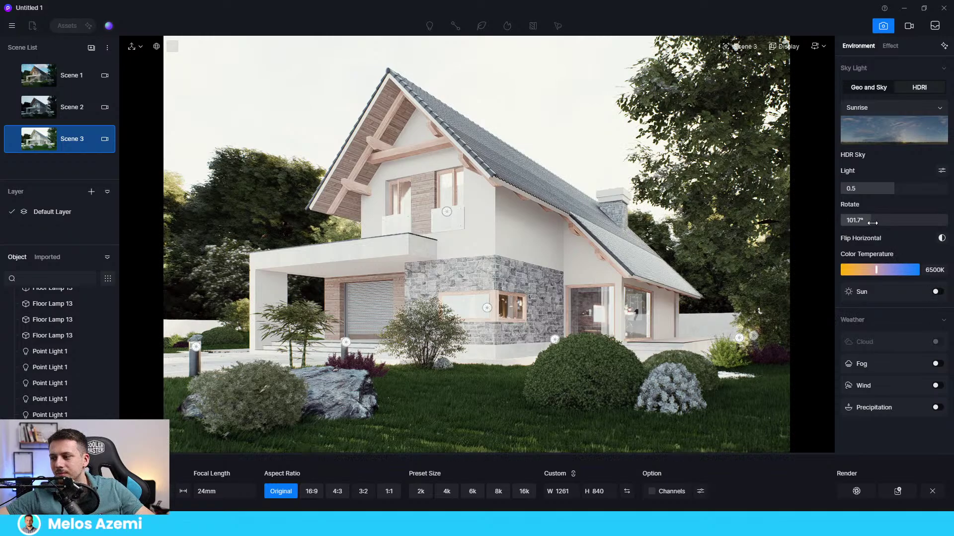
drag(873, 223, 905, 234)
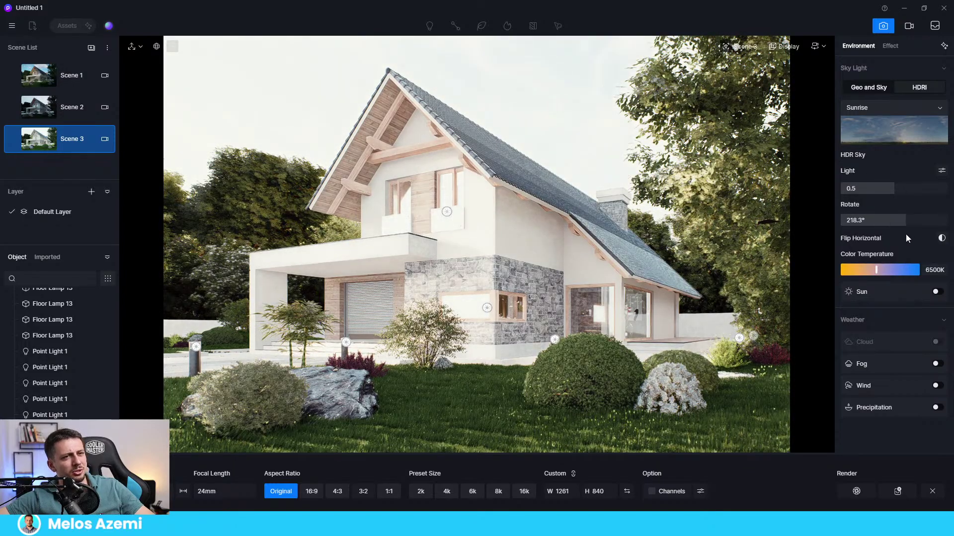
Lower the post-processing exposure to 0.08 and the AI LUT intensity to 0.54
click(890, 47)
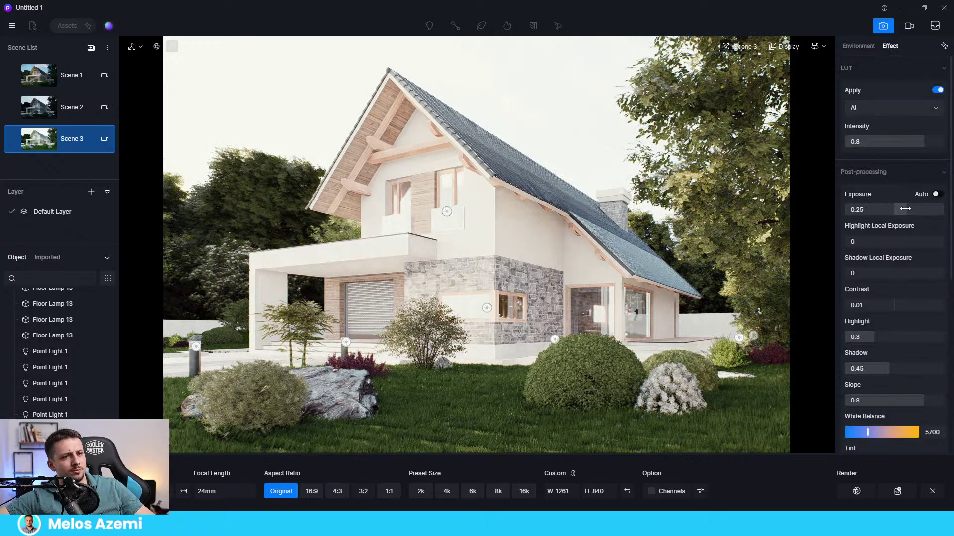
drag(893, 207, 898, 207)
drag(909, 142, 898, 144)
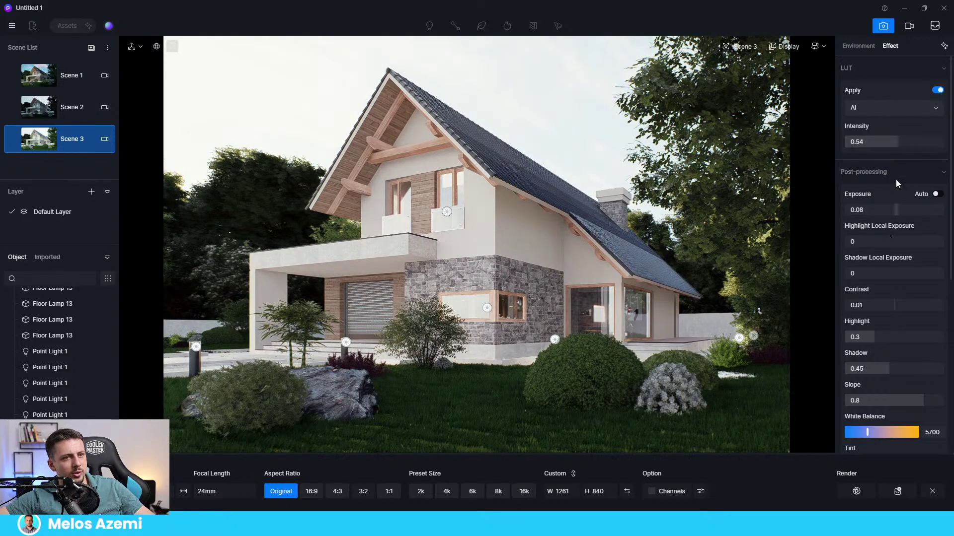
Turn on the sun for the HDRI sky and rotate the sky to 243.3°
click(857, 46)
click(937, 292)
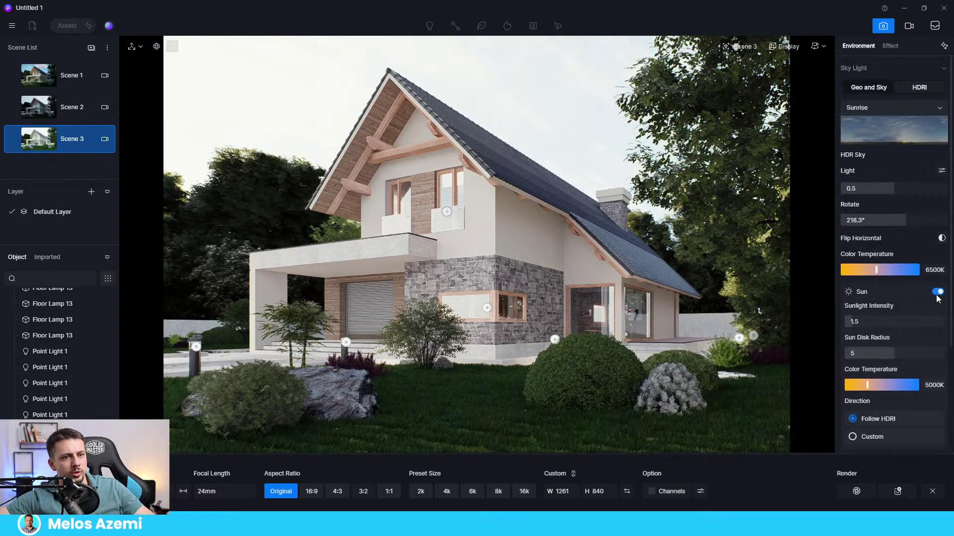
mouse_move(894, 221)
mouse_down()
mouse_move(924, 220)
mouse_move(913, 222)
mouse_up()
Try sunlight intensities of 0.6, 0.3 and 0.1 on the house exterior
click(875, 320)
text(0.6)
key(Return)
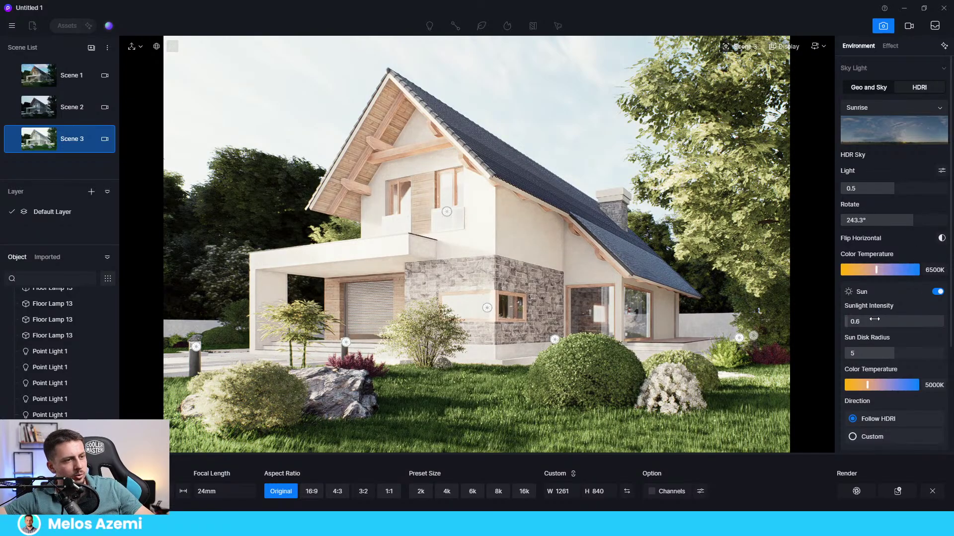
click(875, 320)
text(0.3)
key(Return)
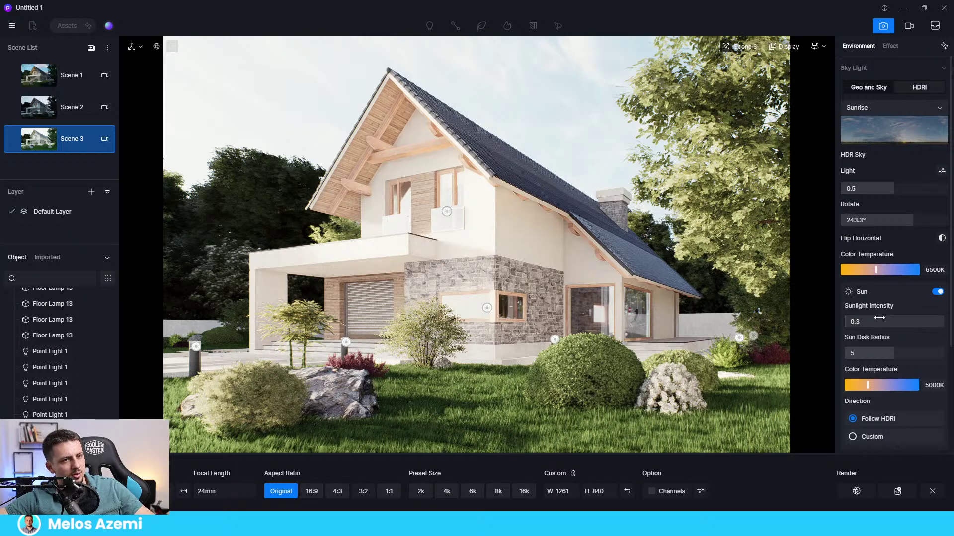
click(880, 318)
text(0.1)
key(Return)
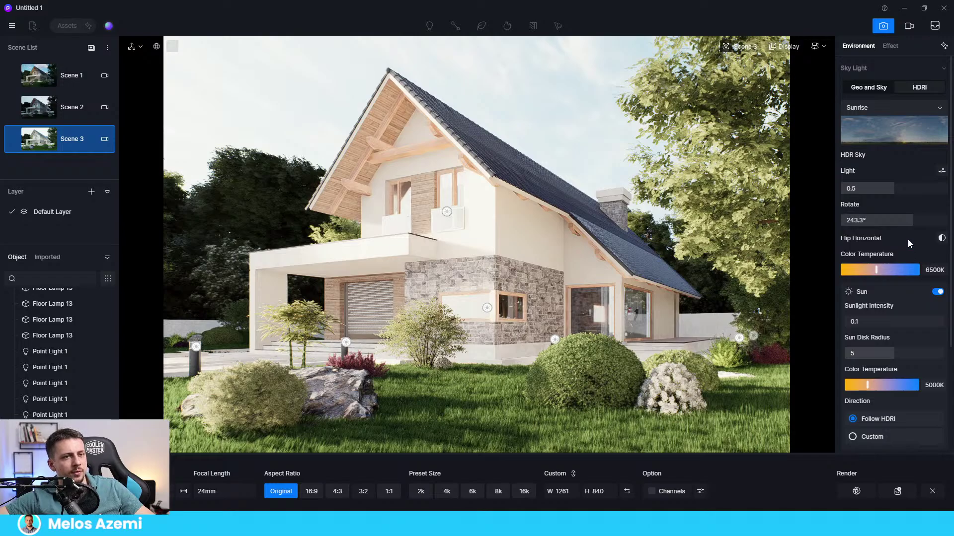
Set the HDRI sky's light to 0.49 and switch off the sun after trying a different disk radius
mouse_move(892, 189)
mouse_down()
mouse_move(877, 190)
mouse_move(894, 189)
mouse_up()
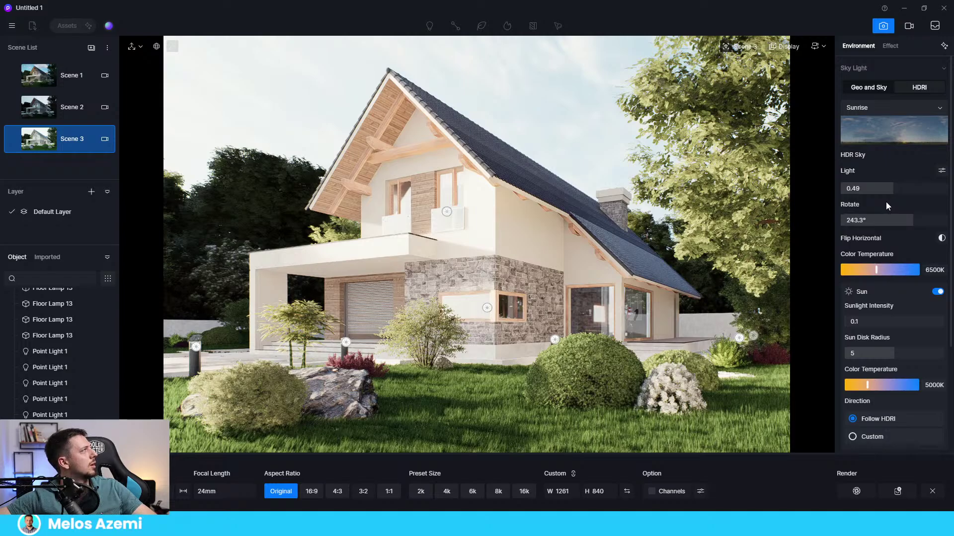
drag(894, 353, 941, 353)
drag(848, 322, 844, 323)
click(938, 293)
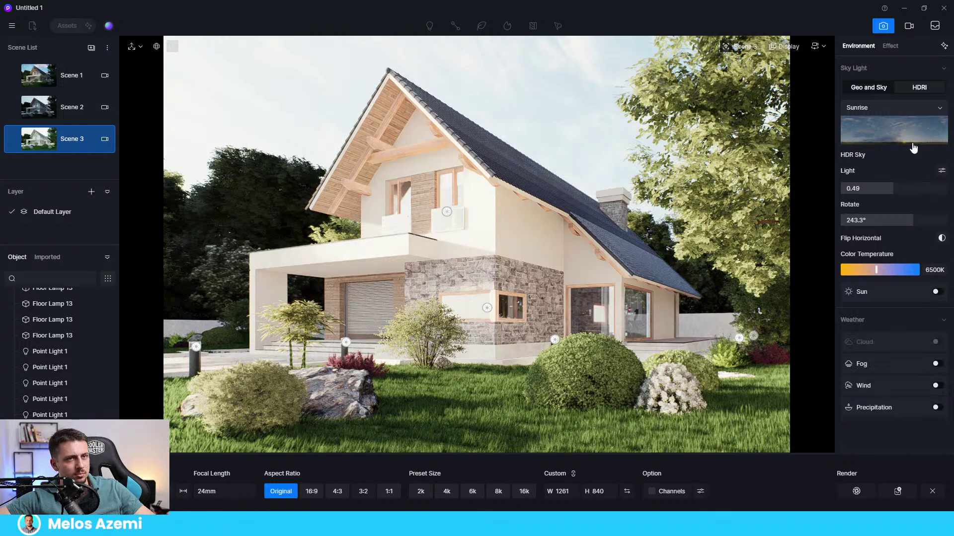
Set the post-processing exposure to -0.07 and the highlight local exposure to 0.34
click(890, 46)
drag(895, 206, 891, 207)
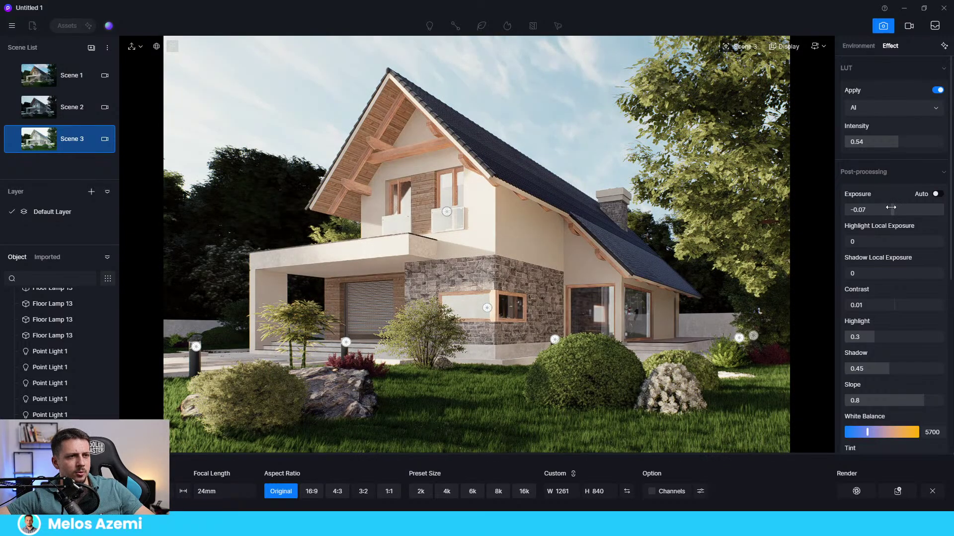
drag(869, 242, 878, 241)
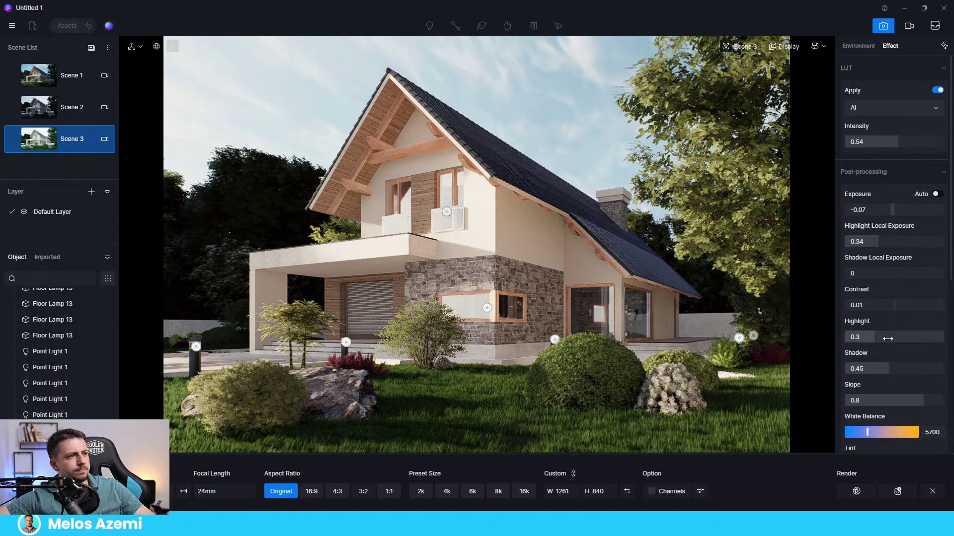
Rotate the HDRI sky to 253.3°
click(859, 46)
mouse_move(906, 220)
mouse_down()
mouse_move(927, 223)
mouse_move(916, 224)
mouse_up()
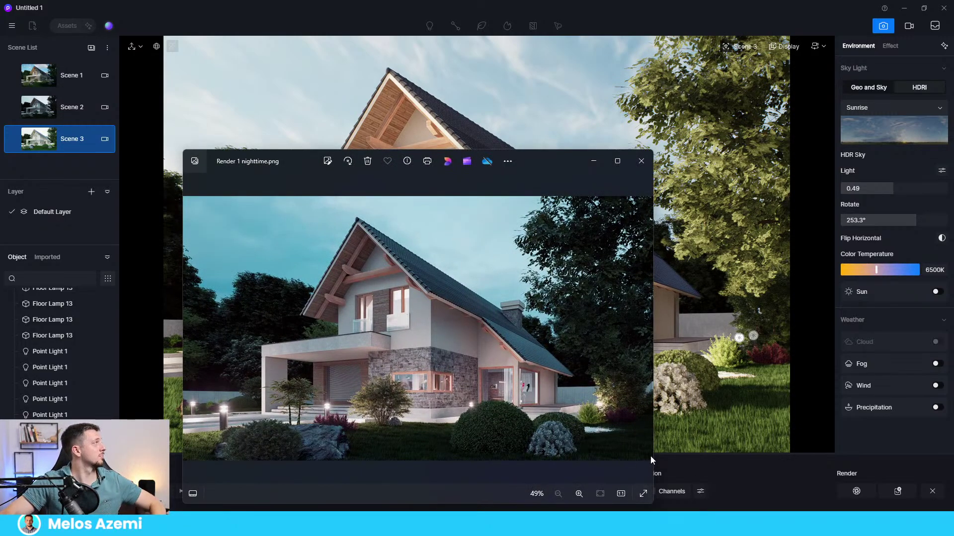
Check Render 1 nighttime.png at full-screen size and minimize the image viewer
click(641, 495)
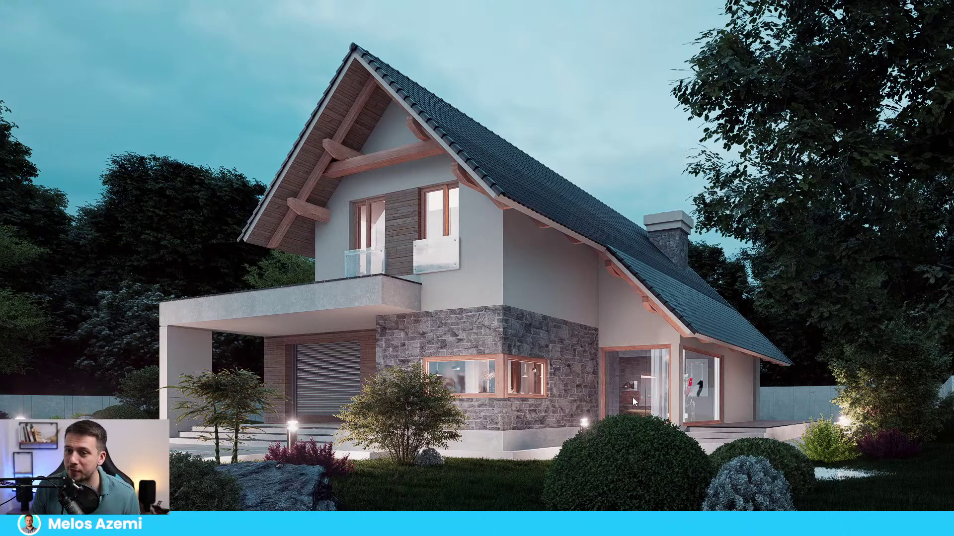
key(Escape)
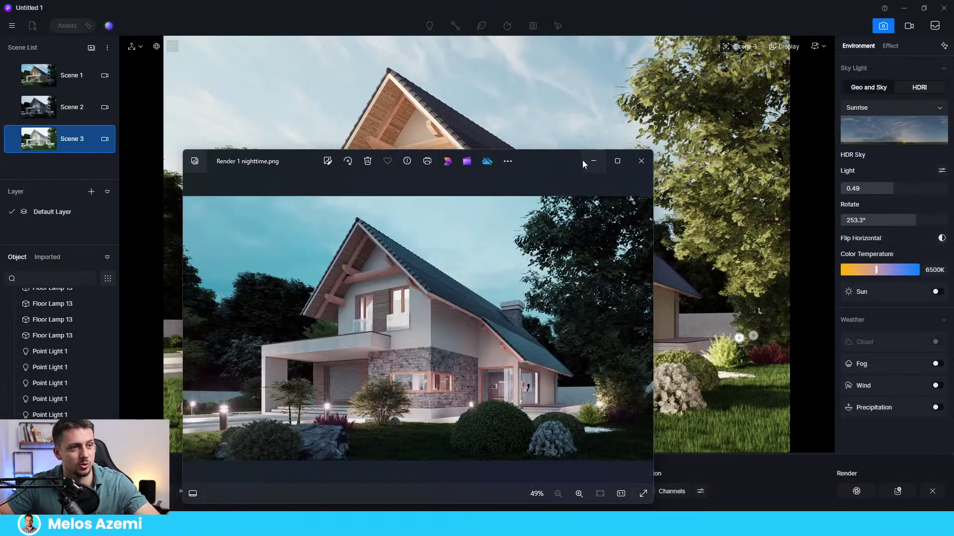
click(586, 162)
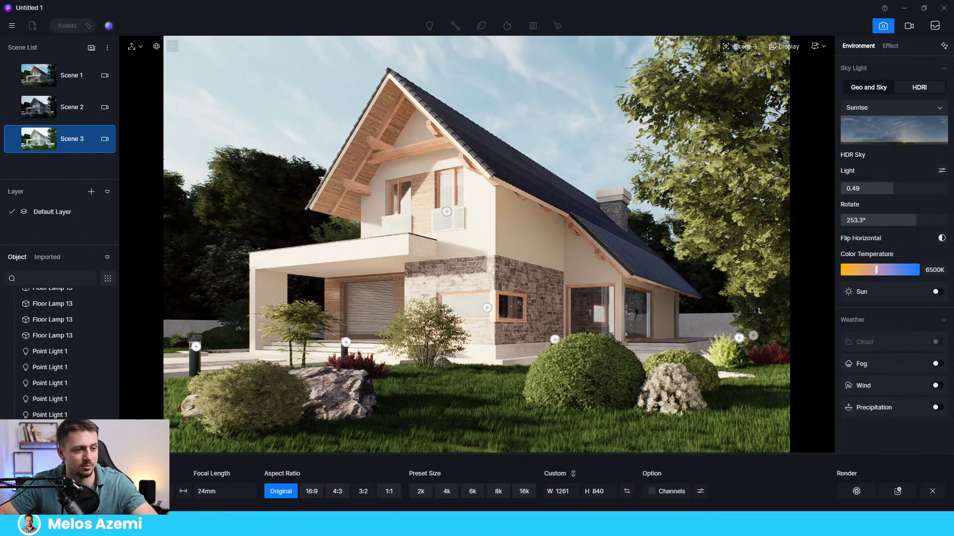
mouse_move(455, 525)
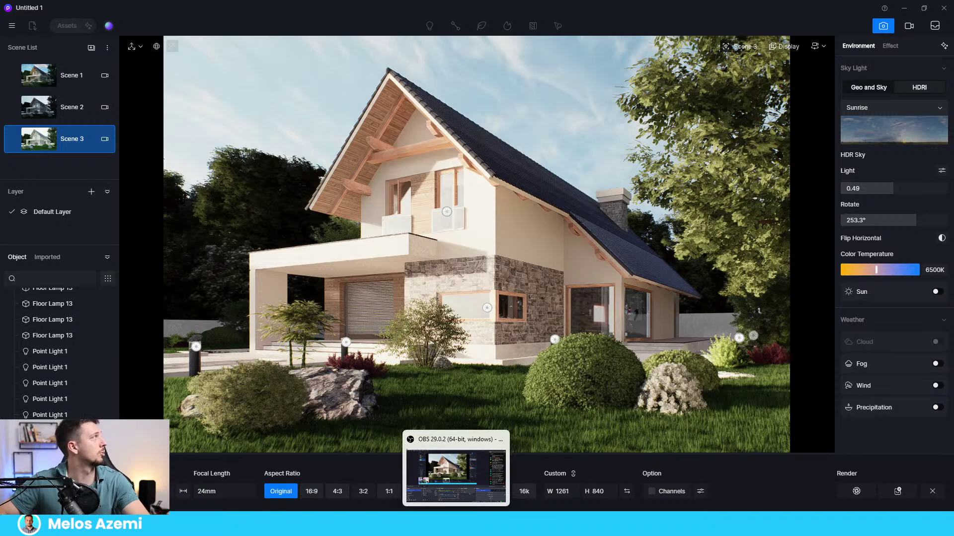